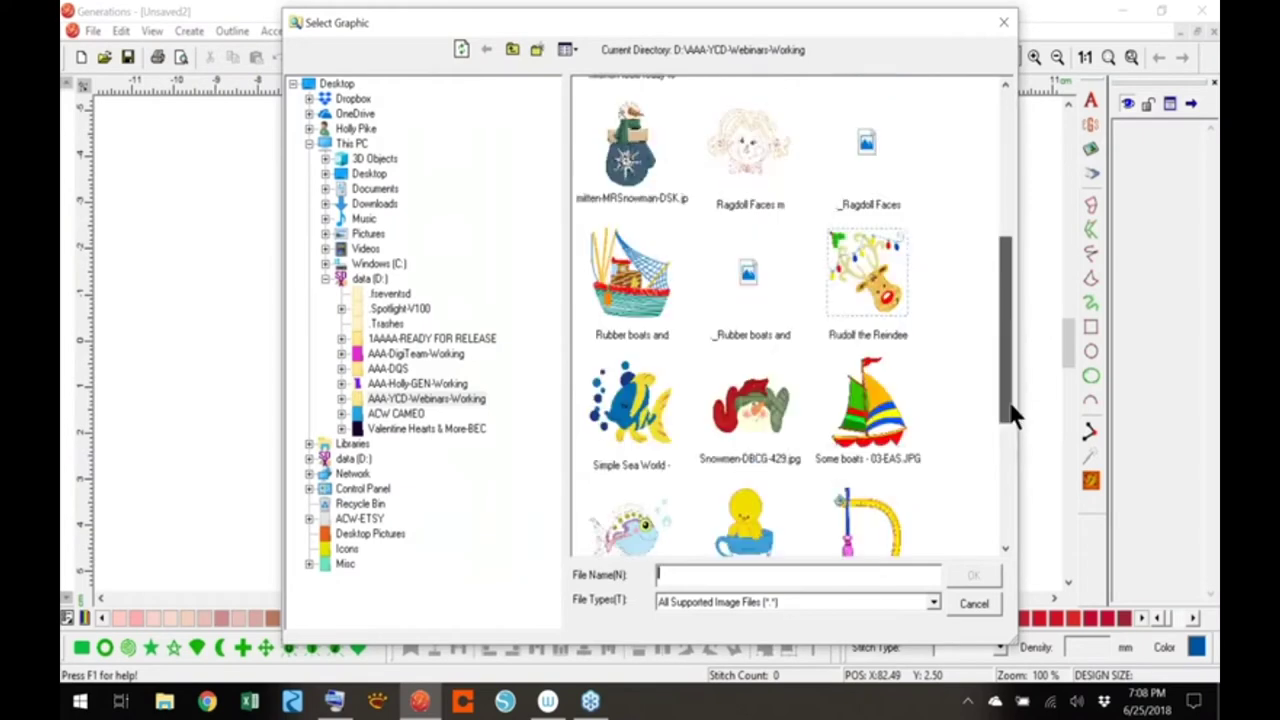
Insert the Tool Alph-D-DS.jpg graphic as an image template, accepting the proposed size with the aspect ratio maintained
{"action": "left_click", "coordinate": [876, 396]}
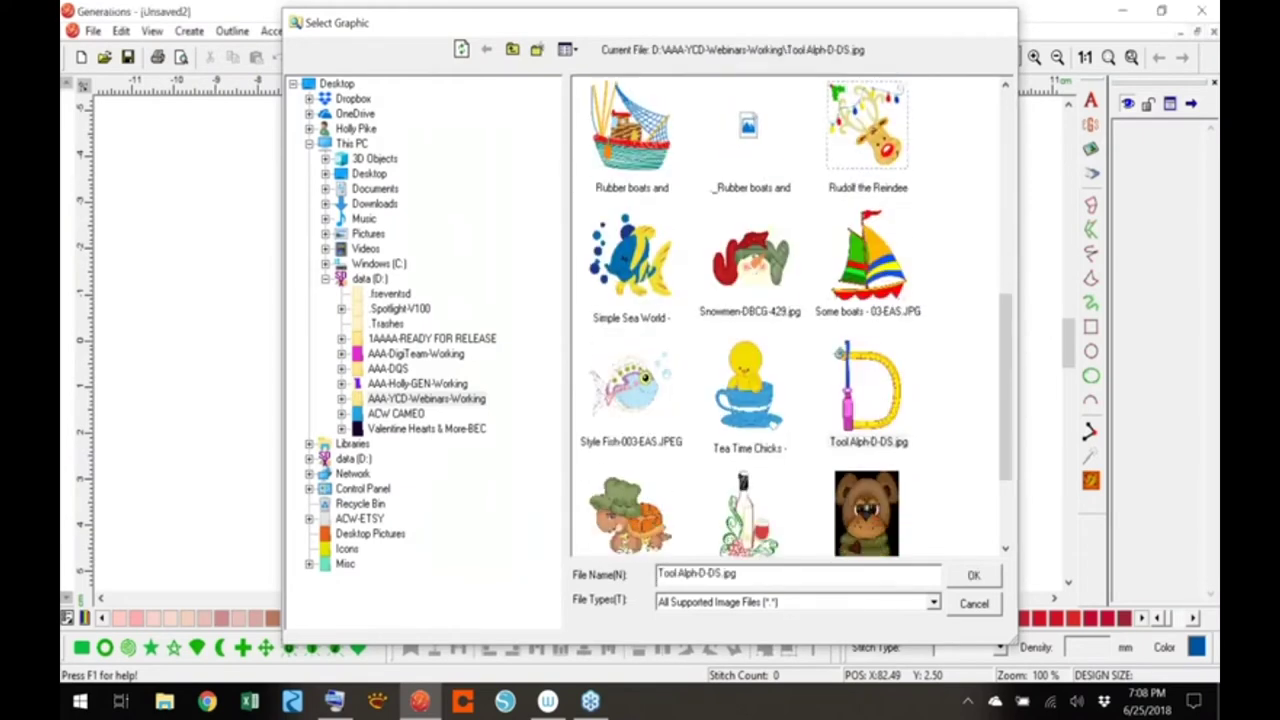
{"action": "double_click", "coordinate": [877, 396]}
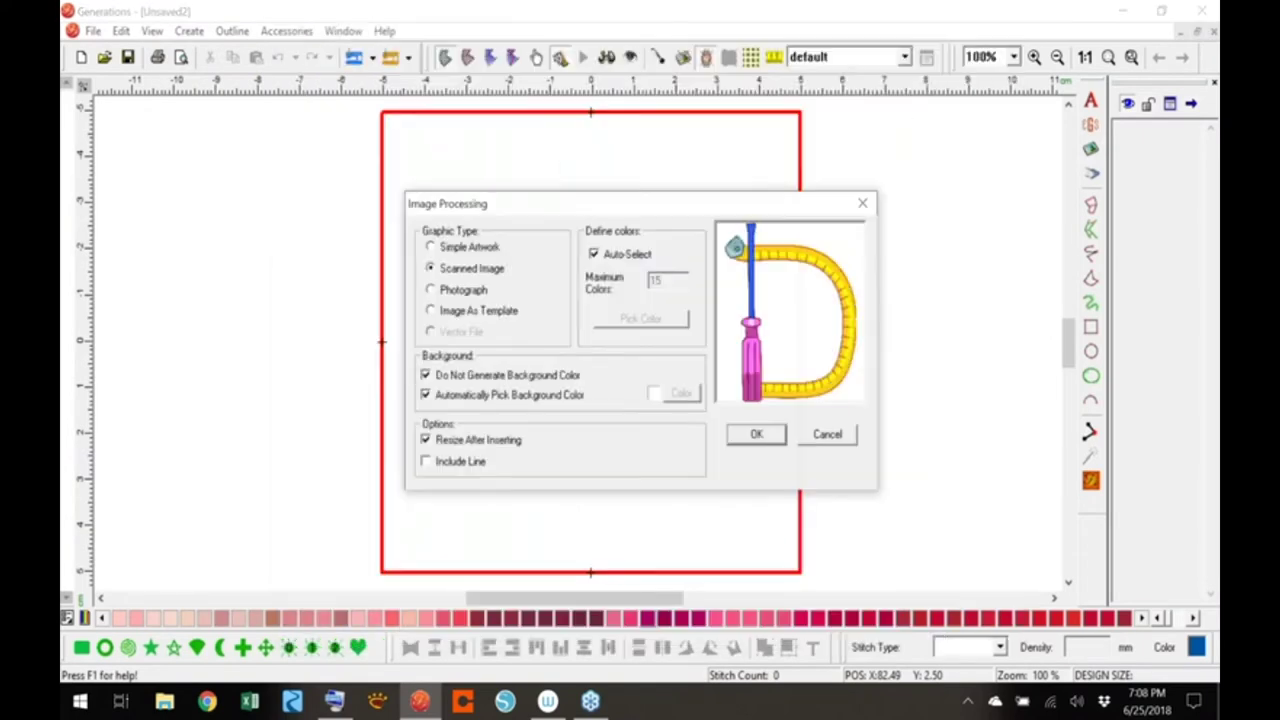
{"action": "left_click", "coordinate": [446, 318]}
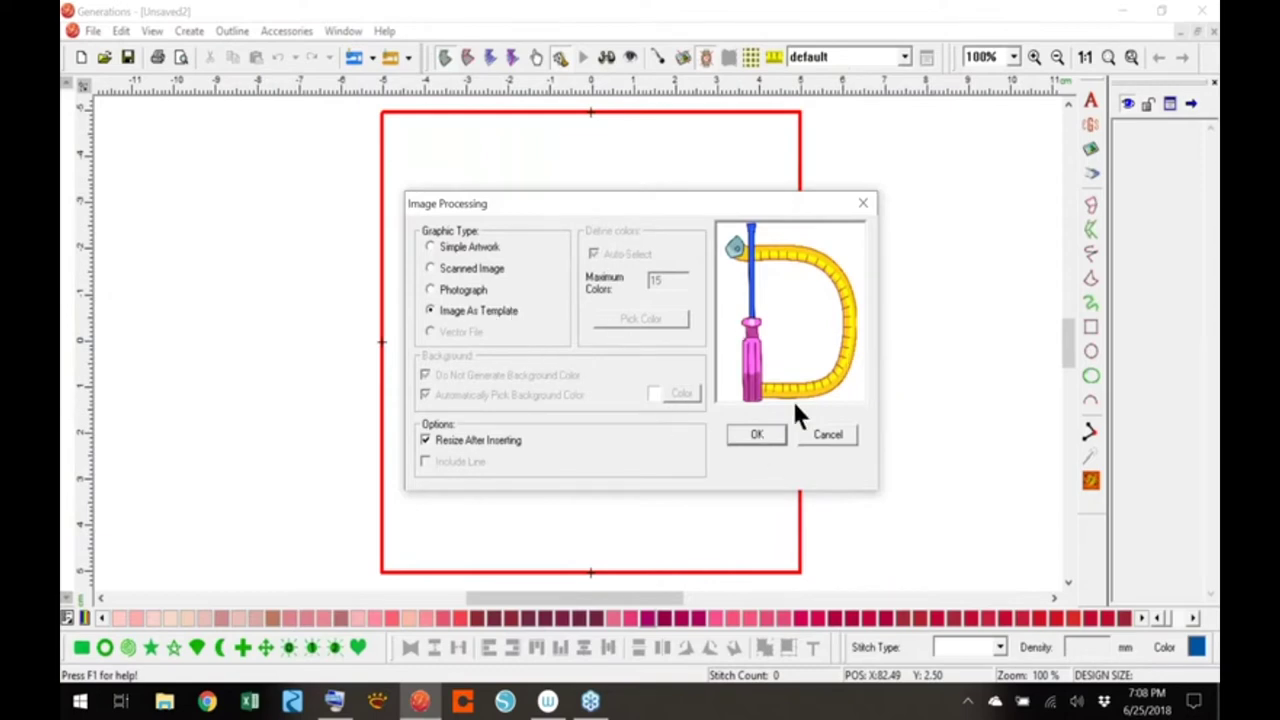
{"action": "left_click", "coordinate": [755, 436]}
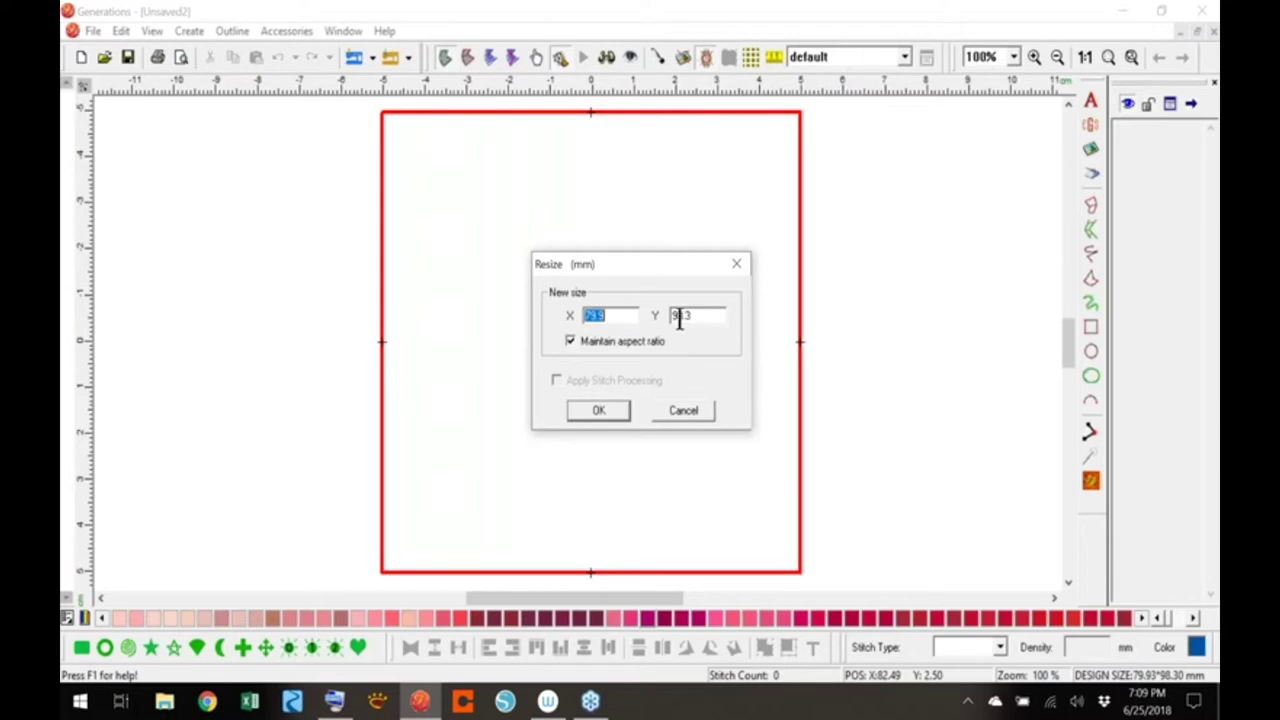
{"action": "key", "text": "Tab"}
{"action": "left_click", "coordinate": [620, 410]}
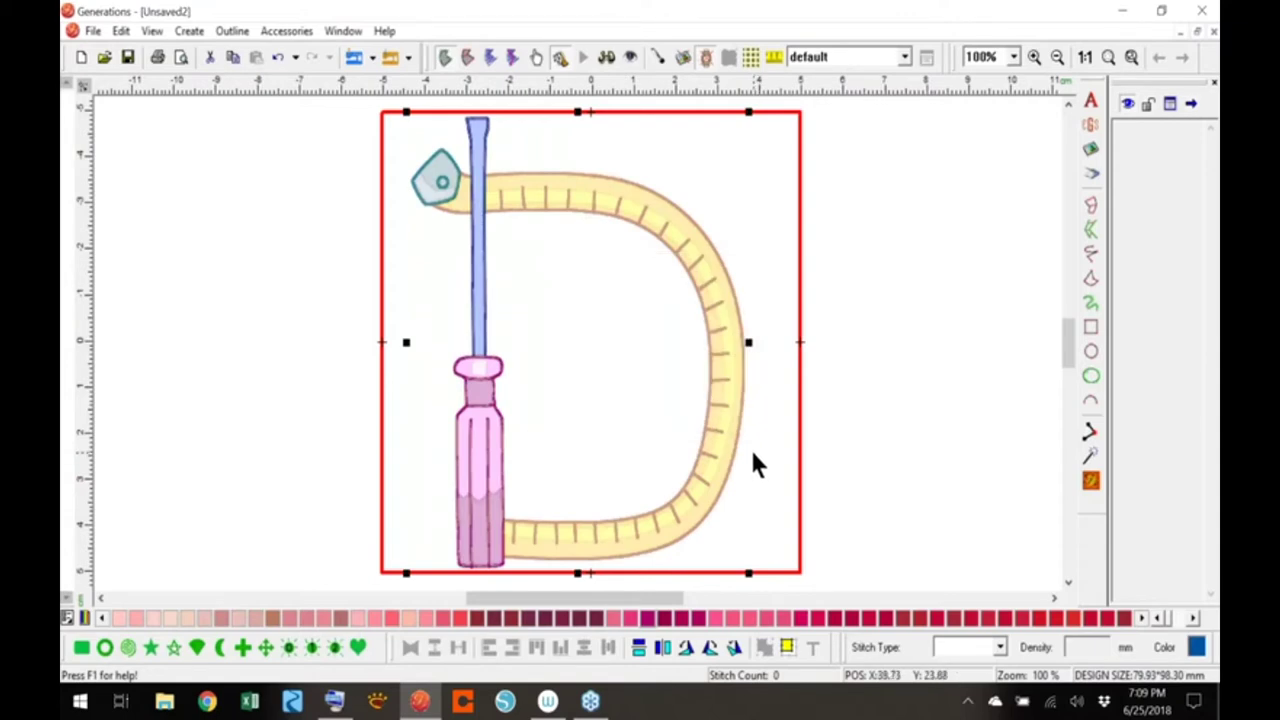
{"action": "left_click", "coordinate": [855, 236]}
{"action": "left_click", "coordinate": [690, 262]}
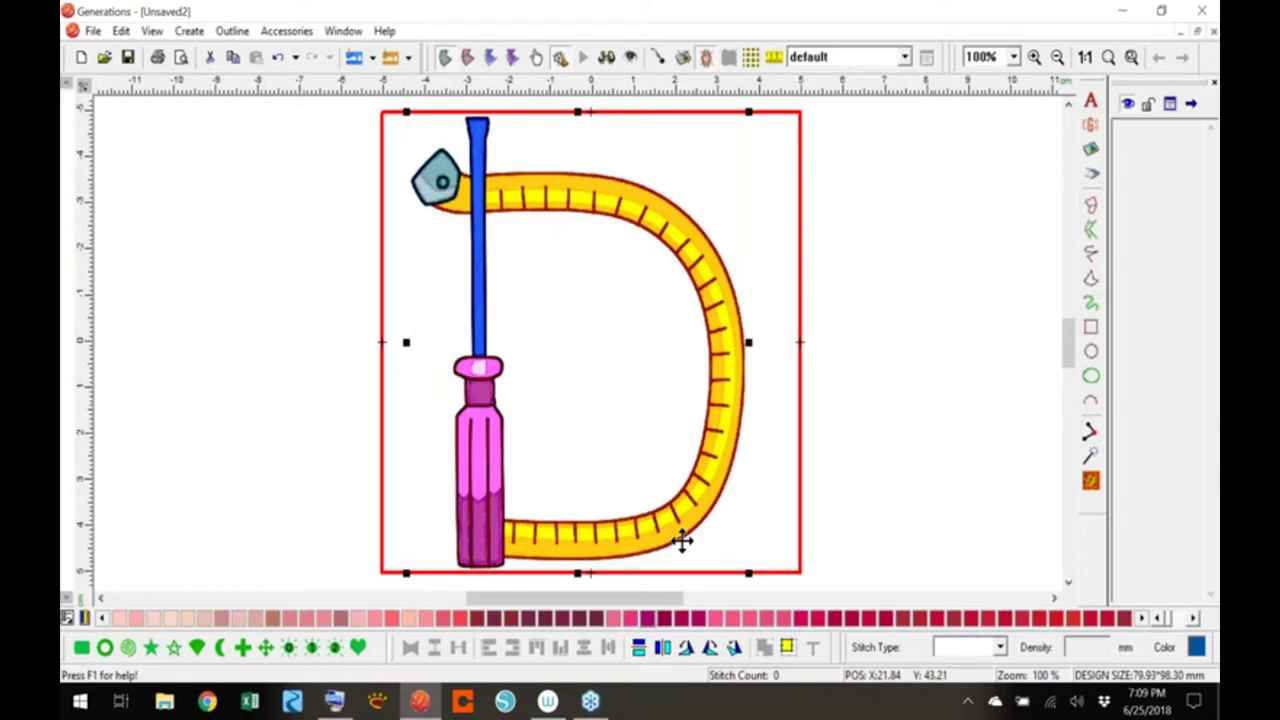
{"action": "left_click", "coordinate": [843, 253]}
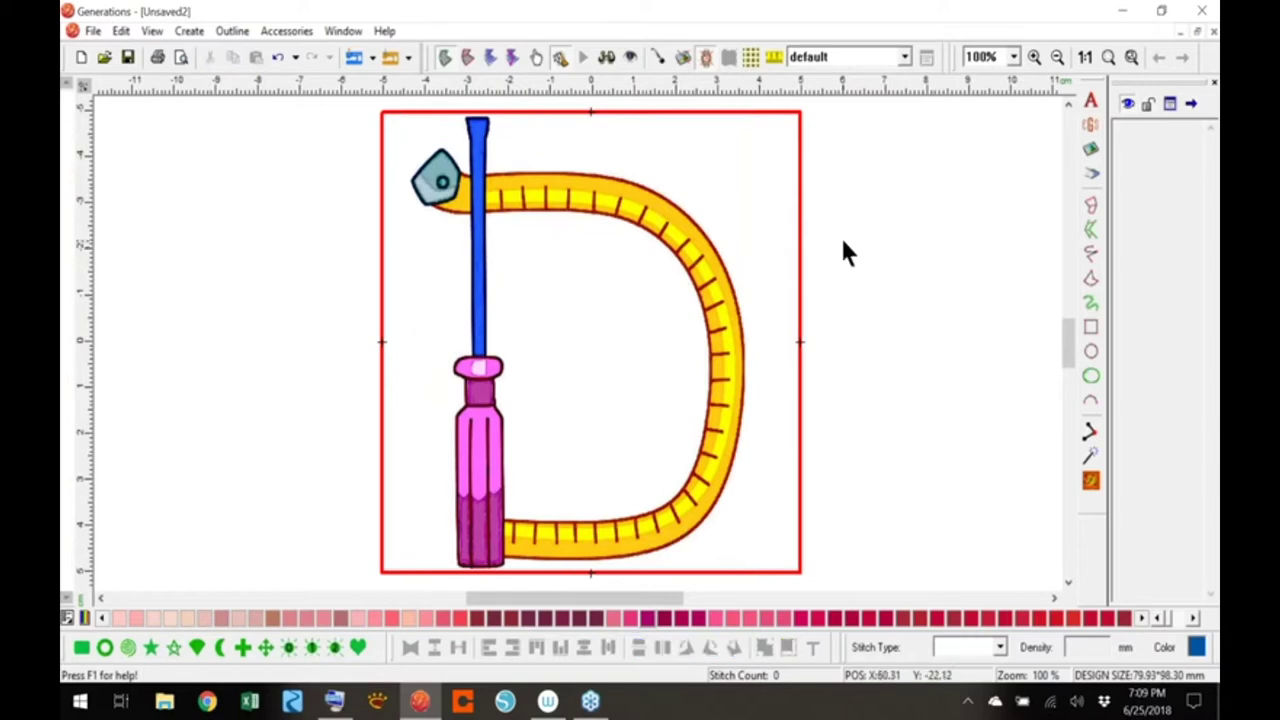
{"action": "key", "text": "super"}
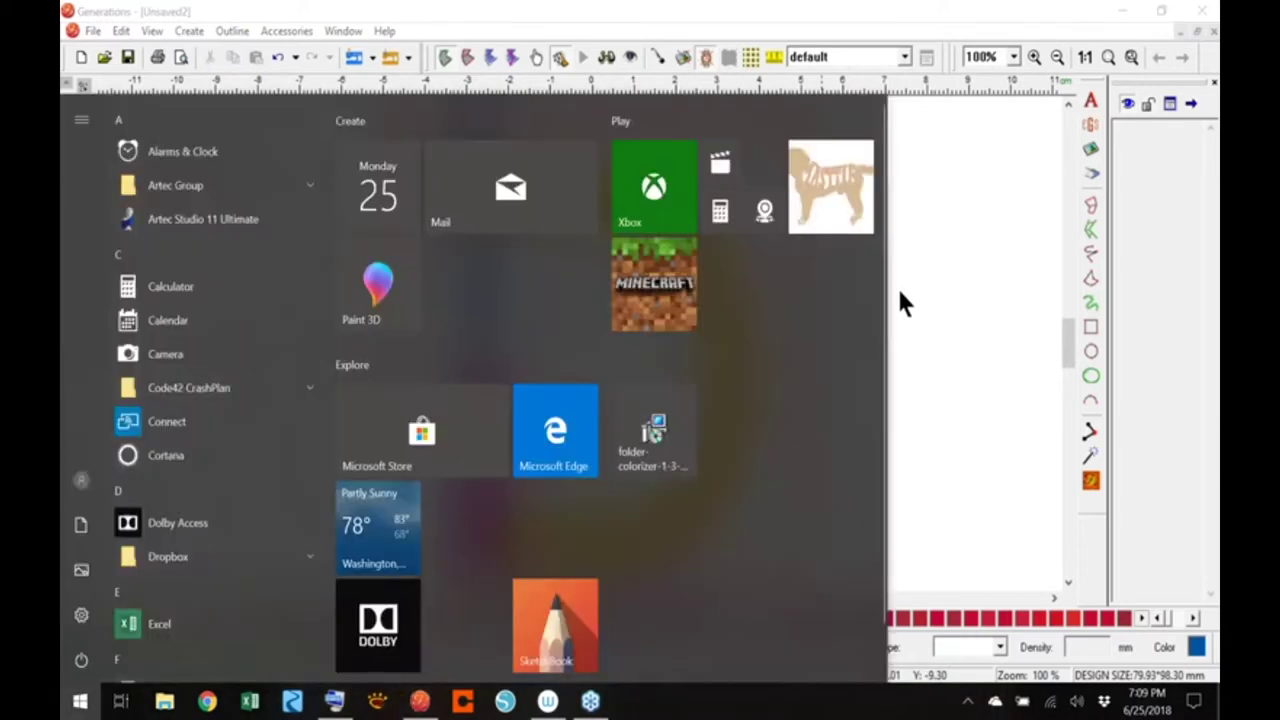
{"action": "left_click", "coordinate": [899, 290]}
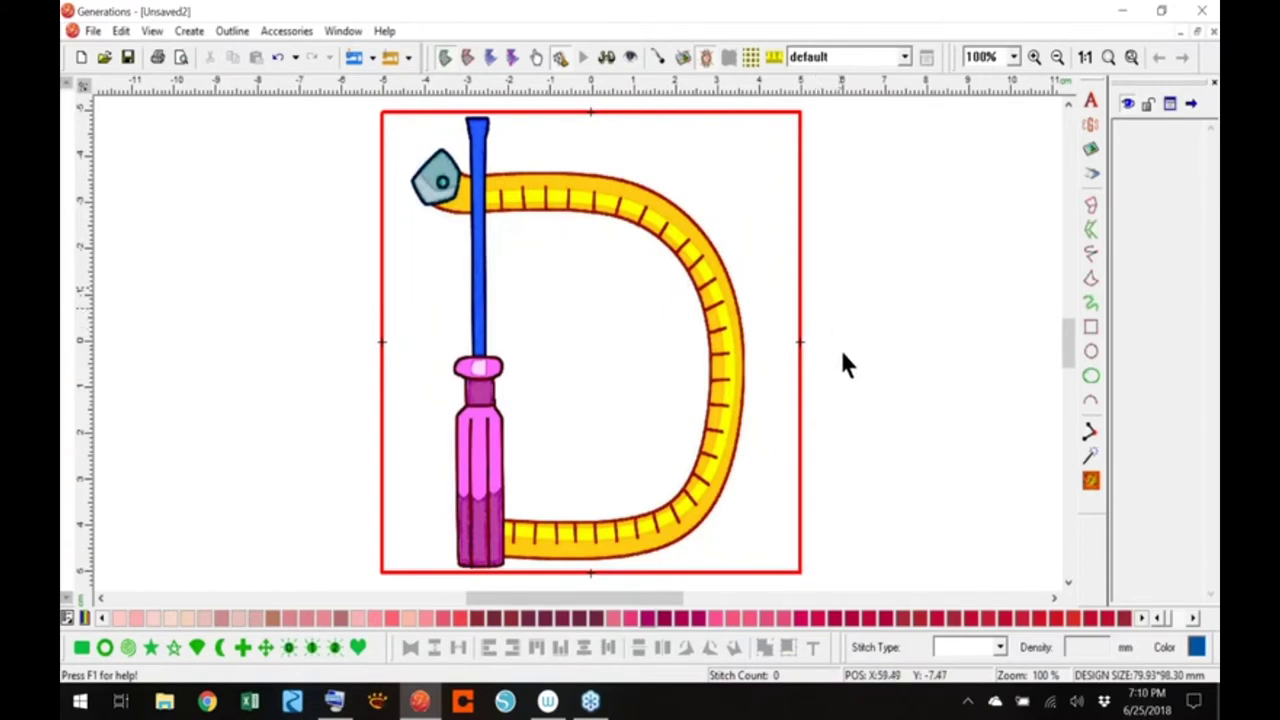
{"action": "right_click", "coordinate": [839, 349]}
{"action": "left_click", "coordinate": [889, 299]}
Set the current thread color to the golden yellow 16DDF9 to match the tape measure
{"action": "left_click", "coordinate": [1193, 618]}
{"action": "left_click", "coordinate": [1193, 618]}
{"action": "left_click", "coordinate": [1193, 618]}
{"action": "left_click", "coordinate": [1193, 618]}
{"action": "left_click", "coordinate": [1193, 618]}
{"action": "left_click", "coordinate": [1193, 618]}
{"action": "left_click", "coordinate": [1193, 618]}
{"action": "left_click", "coordinate": [1193, 618]}
{"action": "left_click", "coordinate": [1193, 618]}
{"action": "left_click", "coordinate": [1193, 618]}
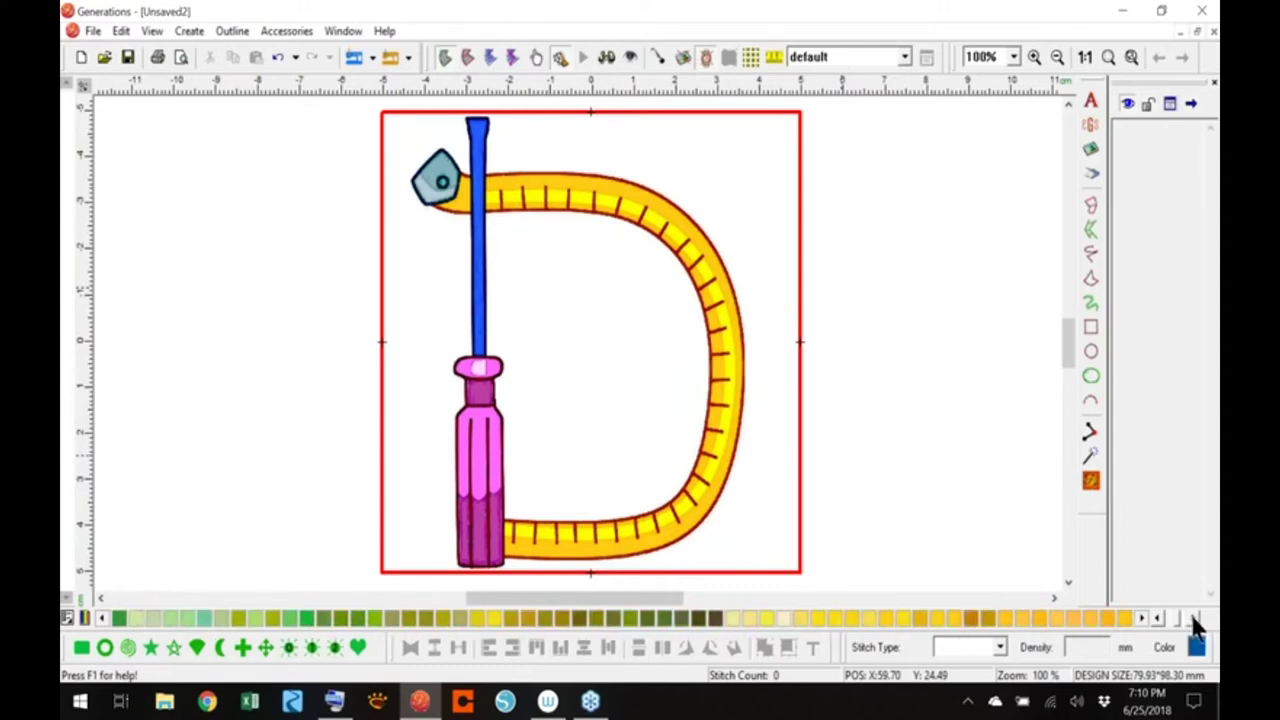
{"action": "left_click", "coordinate": [1193, 618]}
{"action": "left_click", "coordinate": [577, 618]}
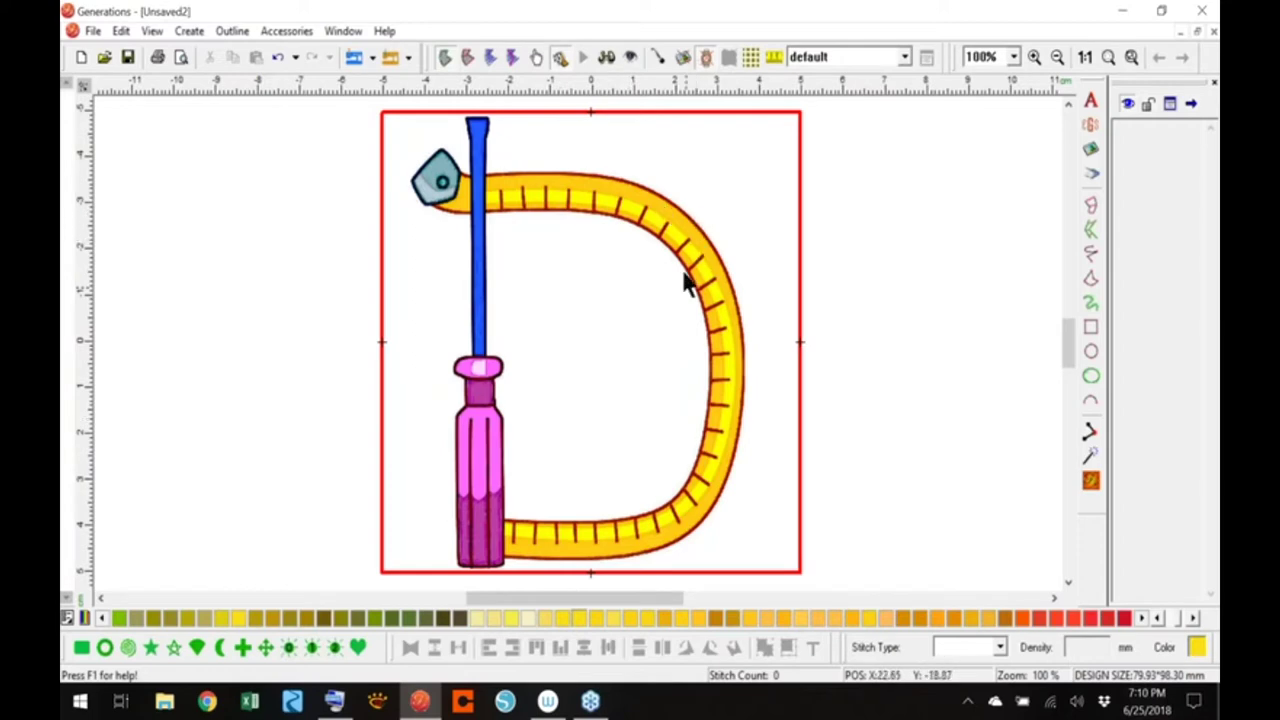
Trace the short tape piece between the metal tab and the screwdriver shaft as a freehand Complex Fill area and show it in 3D
{"action": "left_click", "coordinate": [1013, 57]}
{"action": "left_click", "coordinate": [987, 152]}
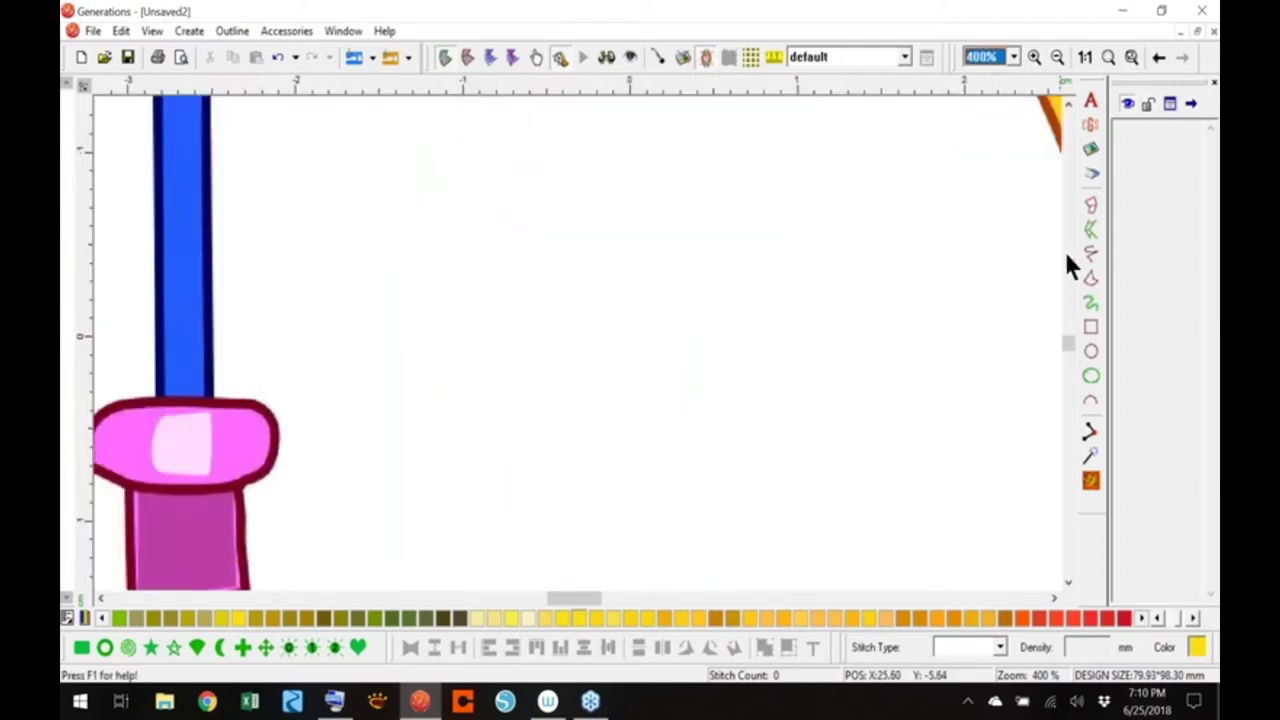
{"action": "left_click_drag", "start_coordinate": [1067, 338], "coordinate": [1068, 323]}
{"action": "left_click_drag", "start_coordinate": [587, 594], "coordinate": [571, 600]}
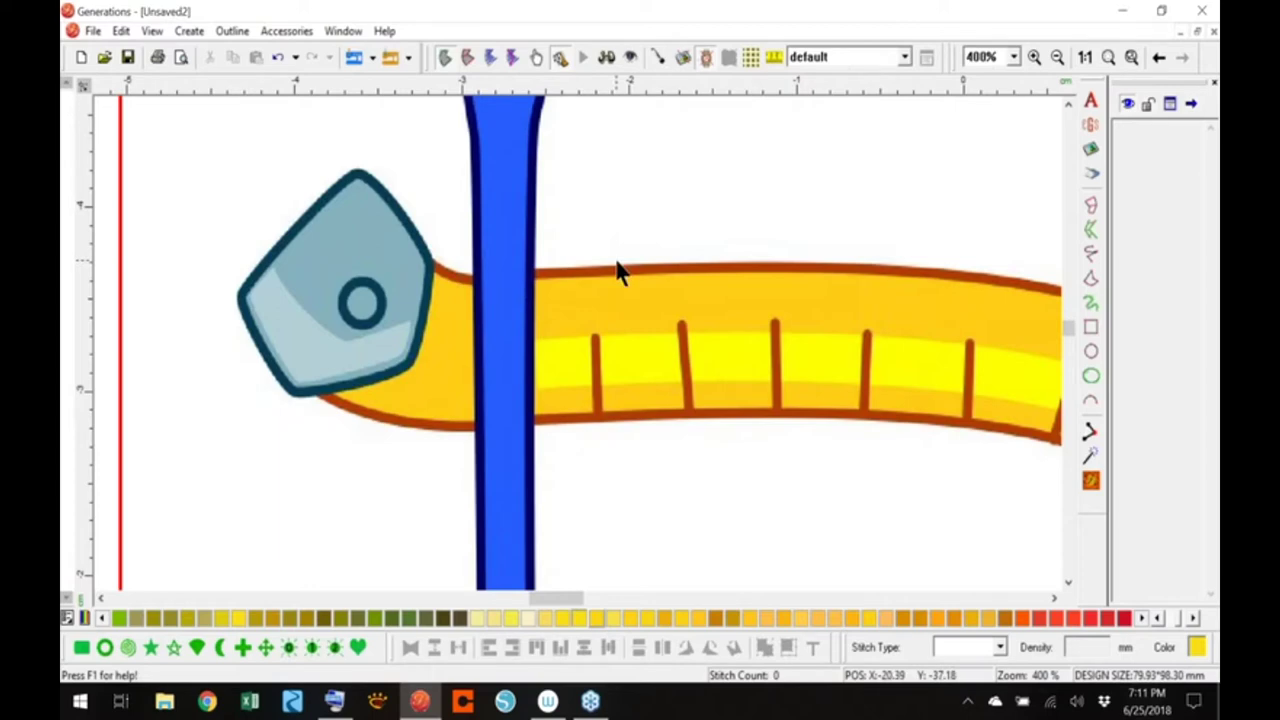
{"action": "left_click", "coordinate": [438, 265]}
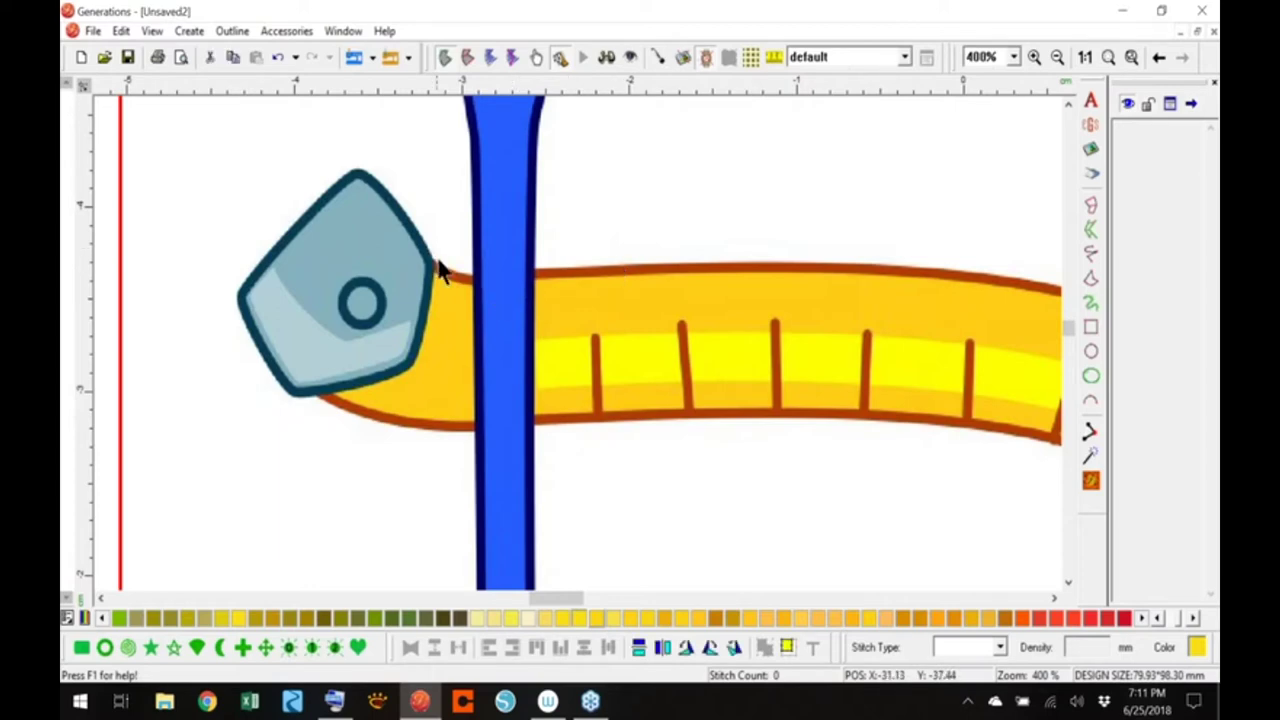
{"action": "left_click", "coordinate": [1091, 279]}
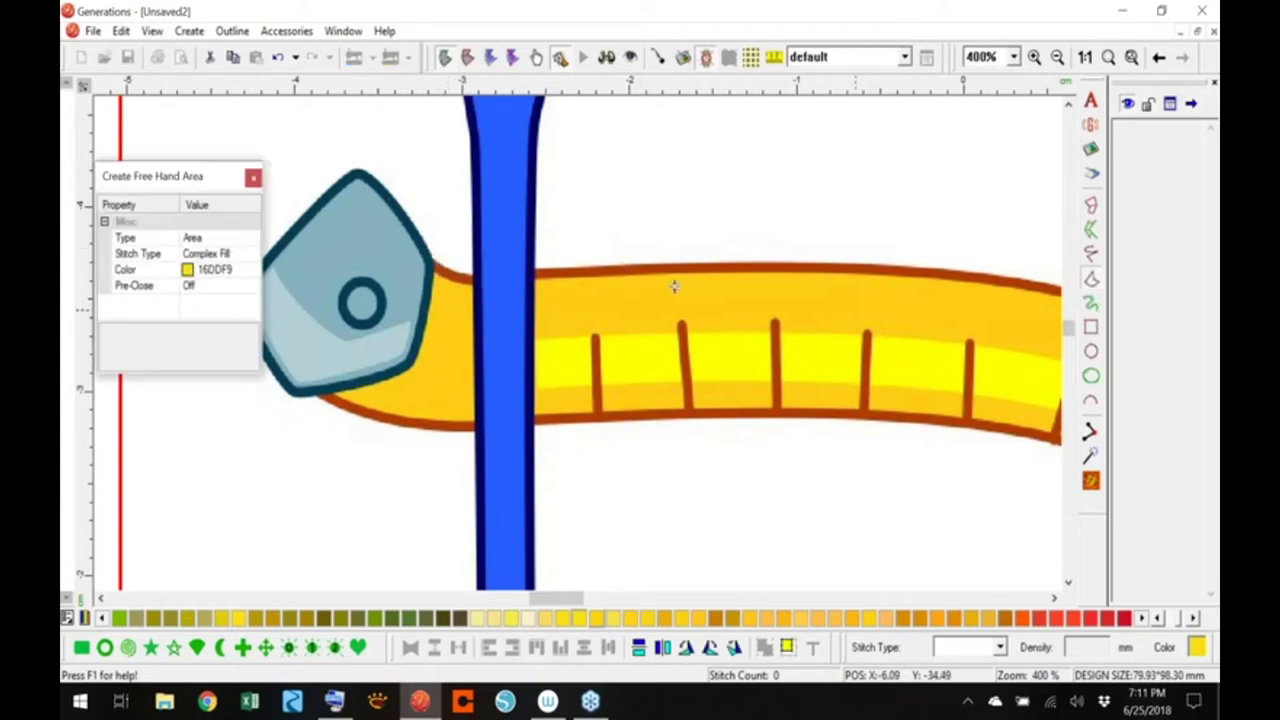
{"action": "left_click", "coordinate": [431, 248]}
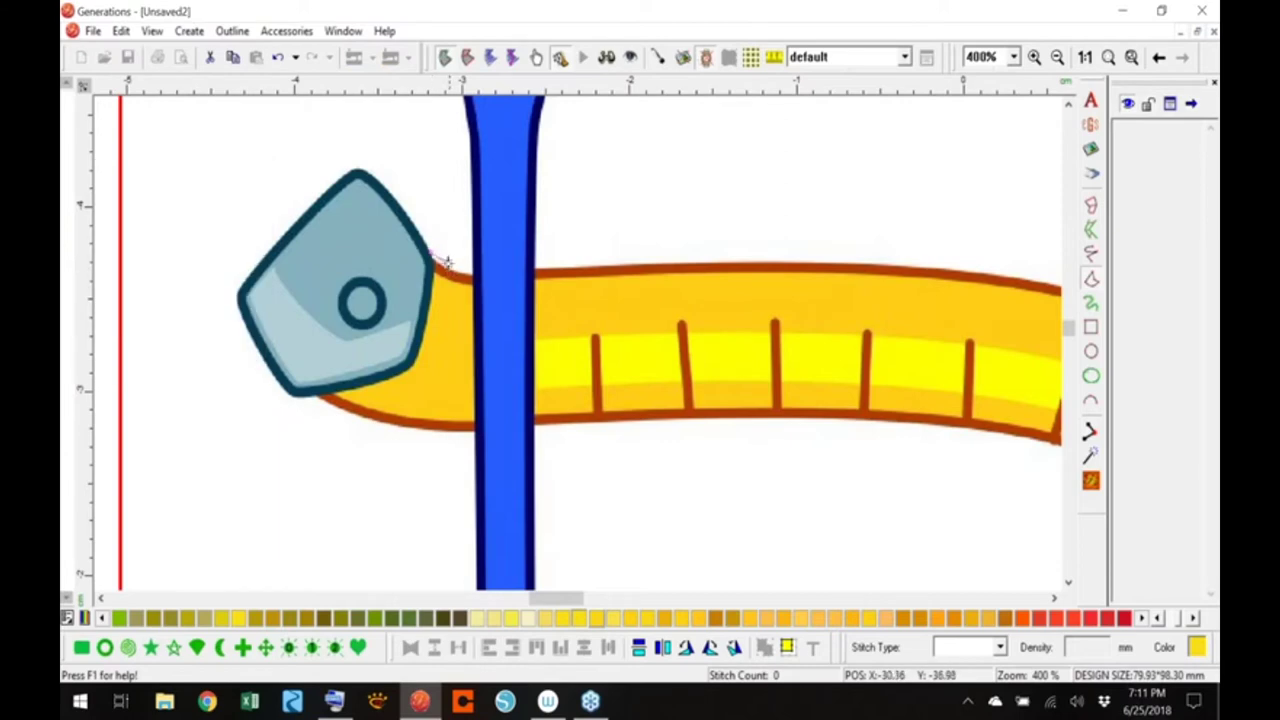
{"action": "left_click", "coordinate": [456, 263]}
{"action": "mouse_move", "coordinate": [480, 265]}
{"action": "left_mouse_down"}
{"action": "mouse_move", "coordinate": [479, 439]}
{"action": "mouse_move", "coordinate": [358, 417]}
{"action": "mouse_move", "coordinate": [315, 392]}
{"action": "mouse_move", "coordinate": [407, 358]}
{"action": "mouse_move", "coordinate": [430, 255]}
{"action": "left_mouse_up"}
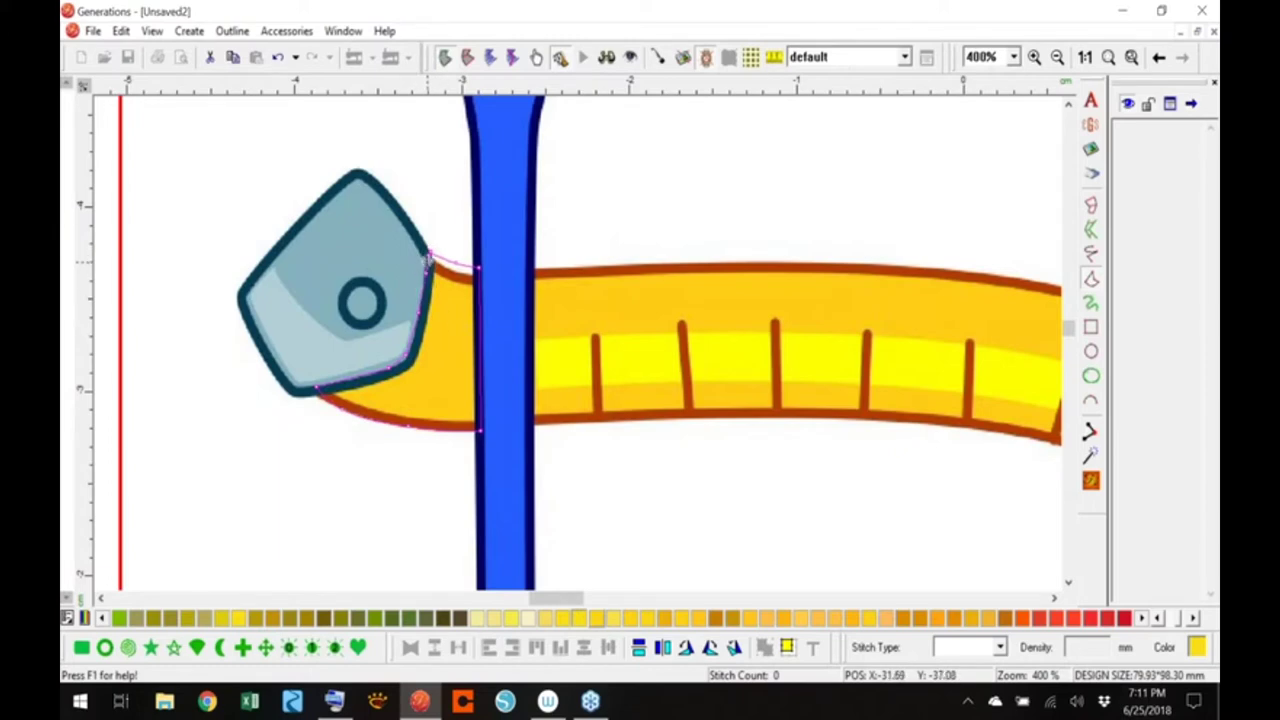
{"action": "left_click", "coordinate": [428, 262]}
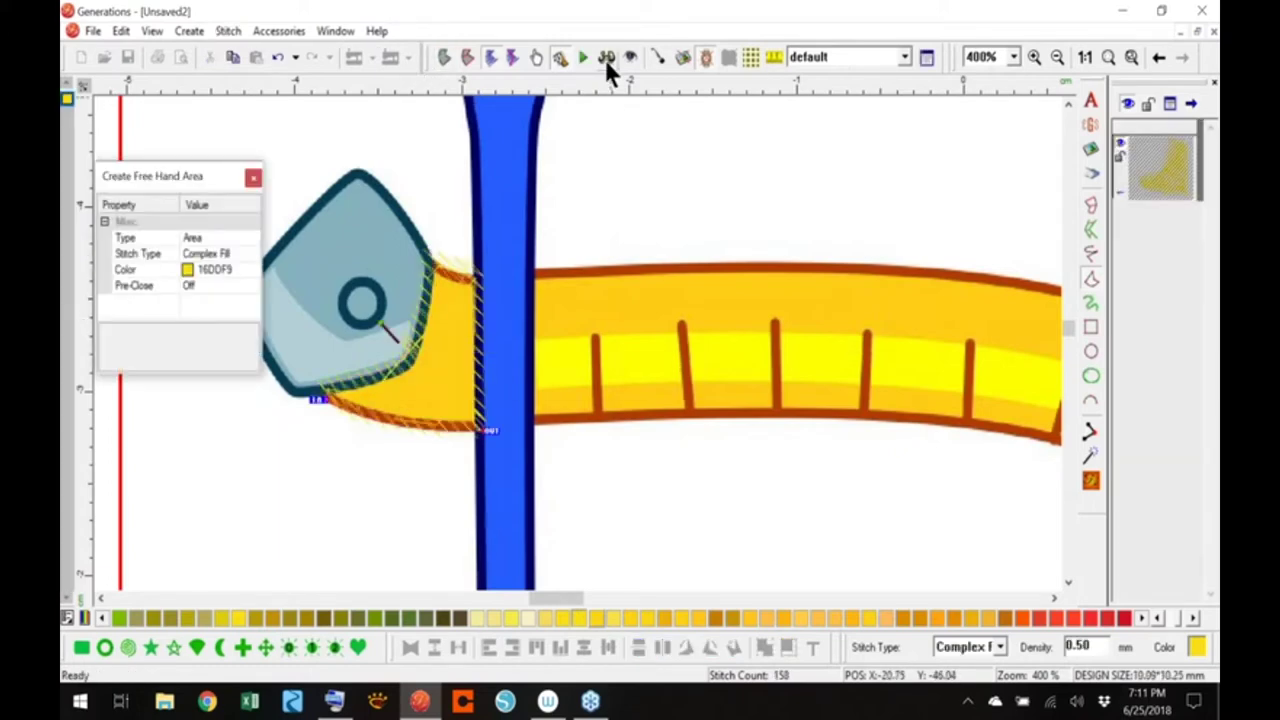
{"action": "left_click", "coordinate": [607, 60]}
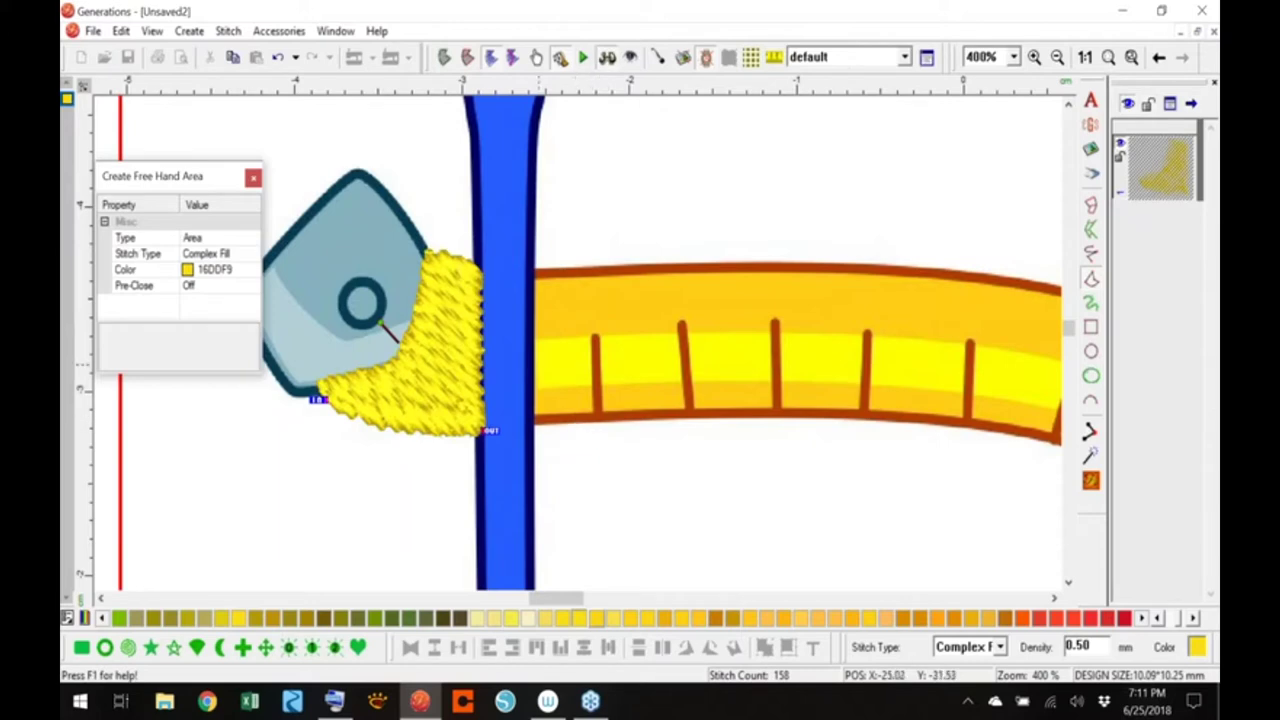
Start a second freehand area along the inner edge of the long tape curve, from the screwdriver shaft around to the handle
{"action": "left_click", "coordinate": [524, 422]}
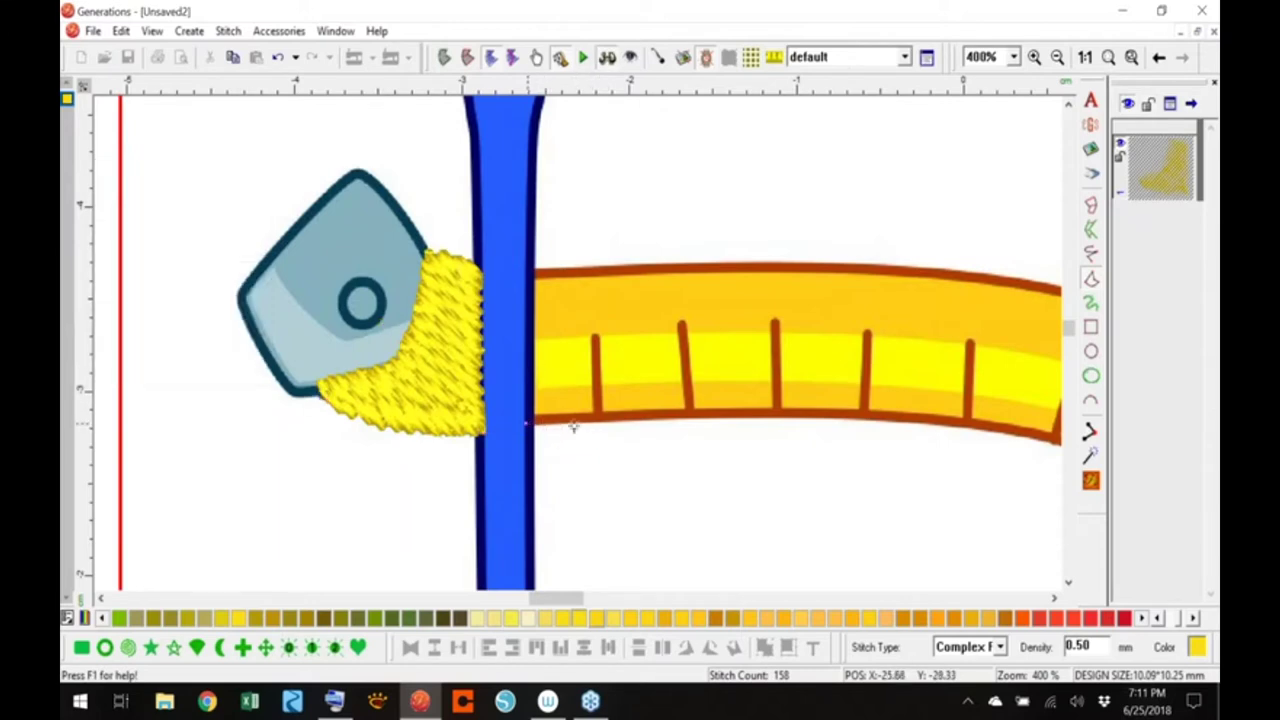
{"action": "left_click", "coordinate": [804, 418]}
{"action": "left_click", "coordinate": [996, 430]}
{"action": "left_click", "coordinate": [1018, 439]}
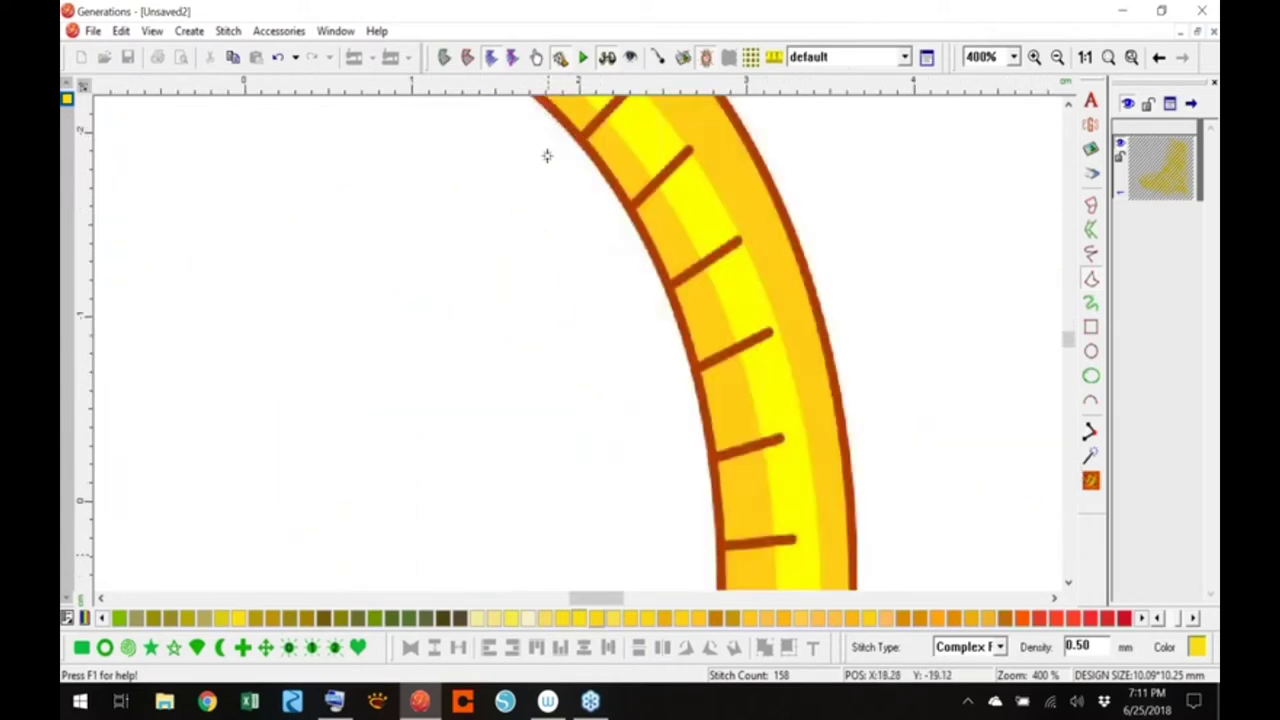
{"action": "left_click", "coordinate": [512, 412]}
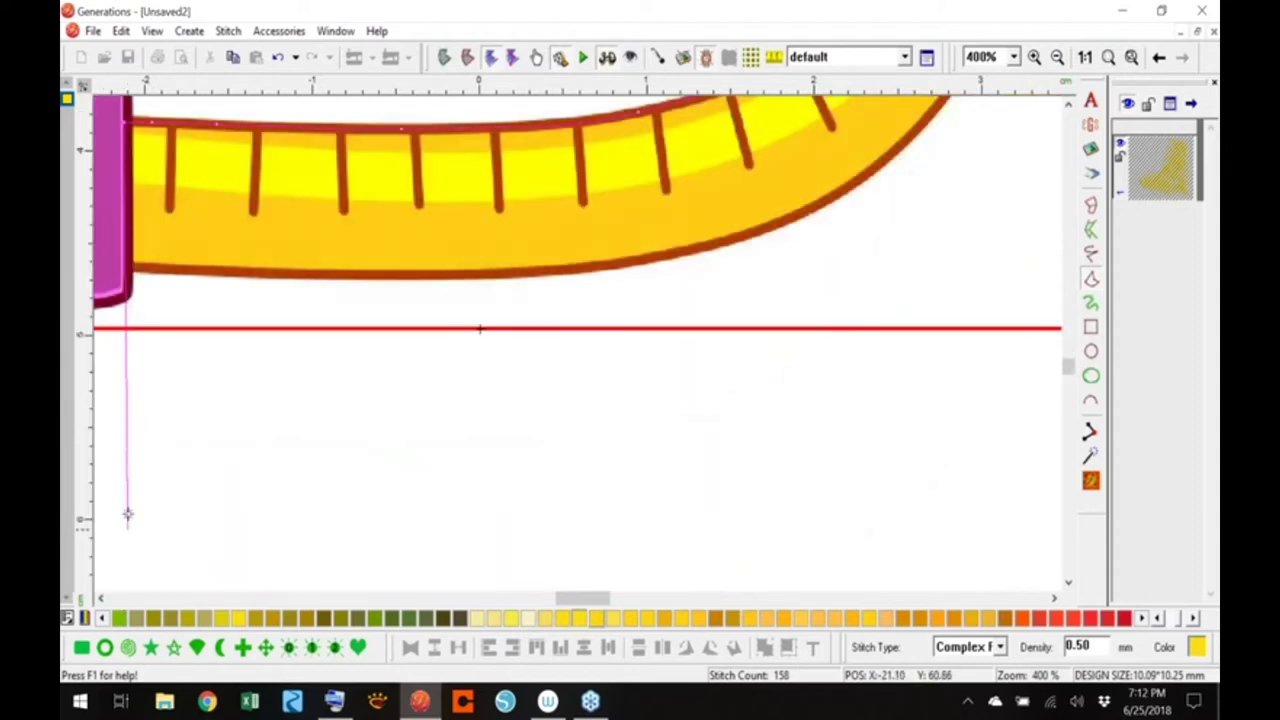
Trace the outer edge of the long tape curve back to the shaft, complete the filled area and leave the freehand tool
{"action": "left_click", "coordinate": [129, 269]}
{"action": "left_click", "coordinate": [253, 274]}
{"action": "left_click", "coordinate": [523, 274]}
{"action": "left_click", "coordinate": [705, 250]}
{"action": "left_click", "coordinate": [863, 179]}
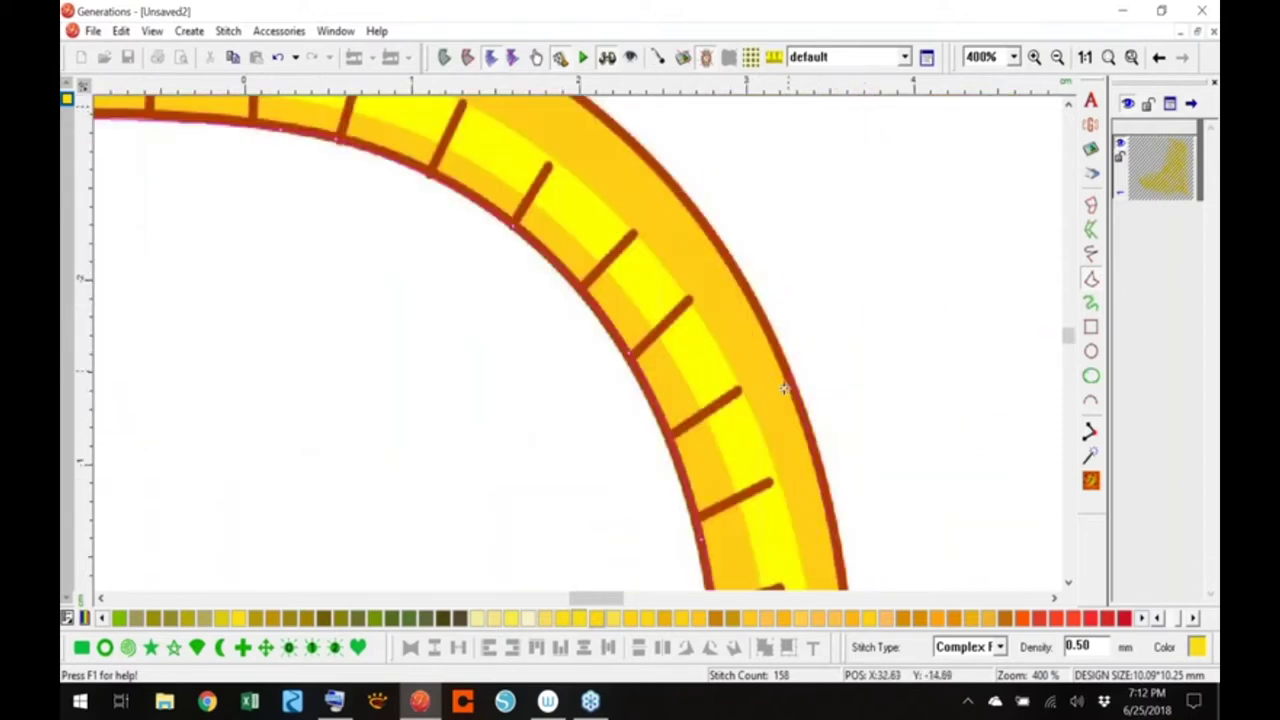
{"action": "left_click", "coordinate": [686, 191]}
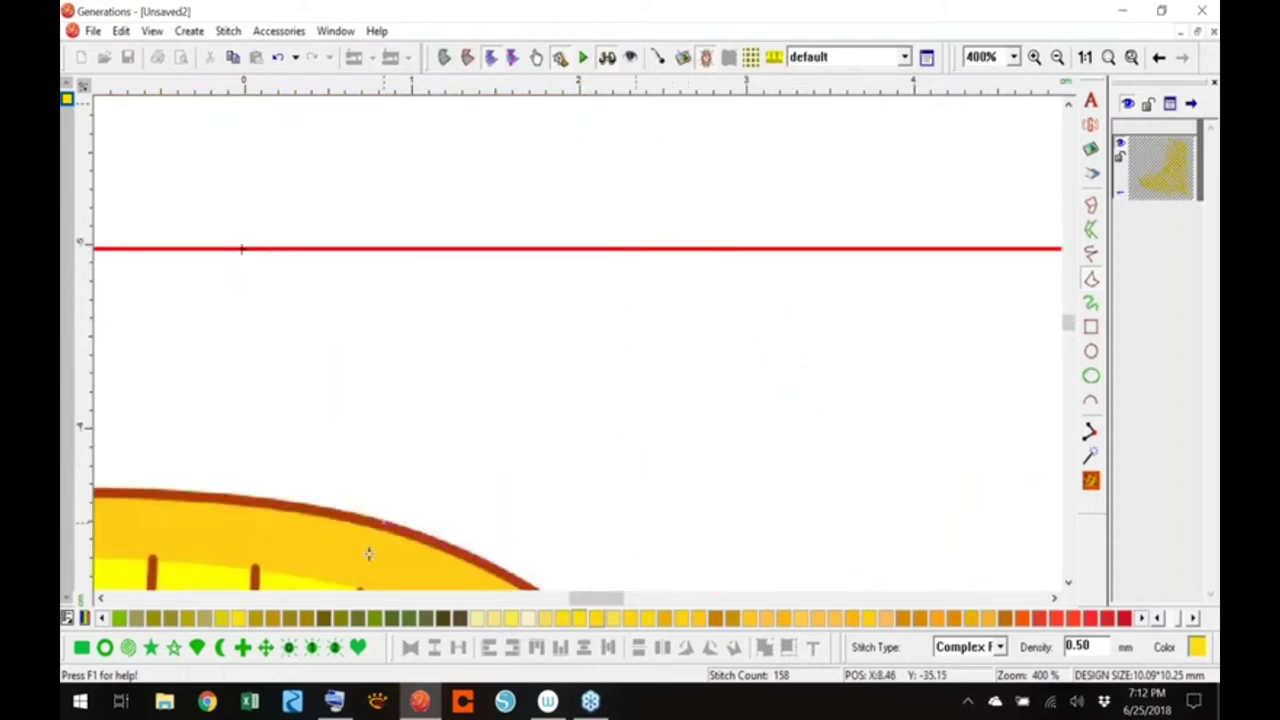
{"action": "scroll", "coordinate": [370, 545], "scroll_direction": "down", "scroll_amount": 1}
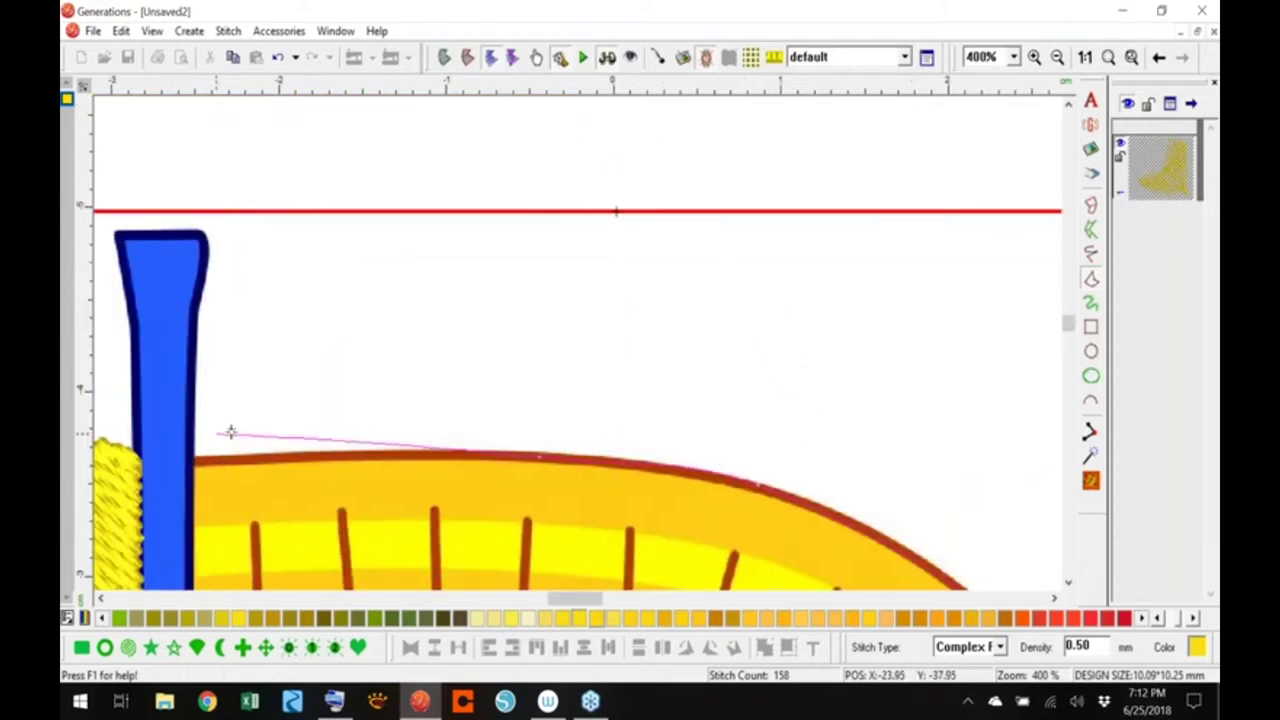
{"action": "left_click", "coordinate": [191, 459]}
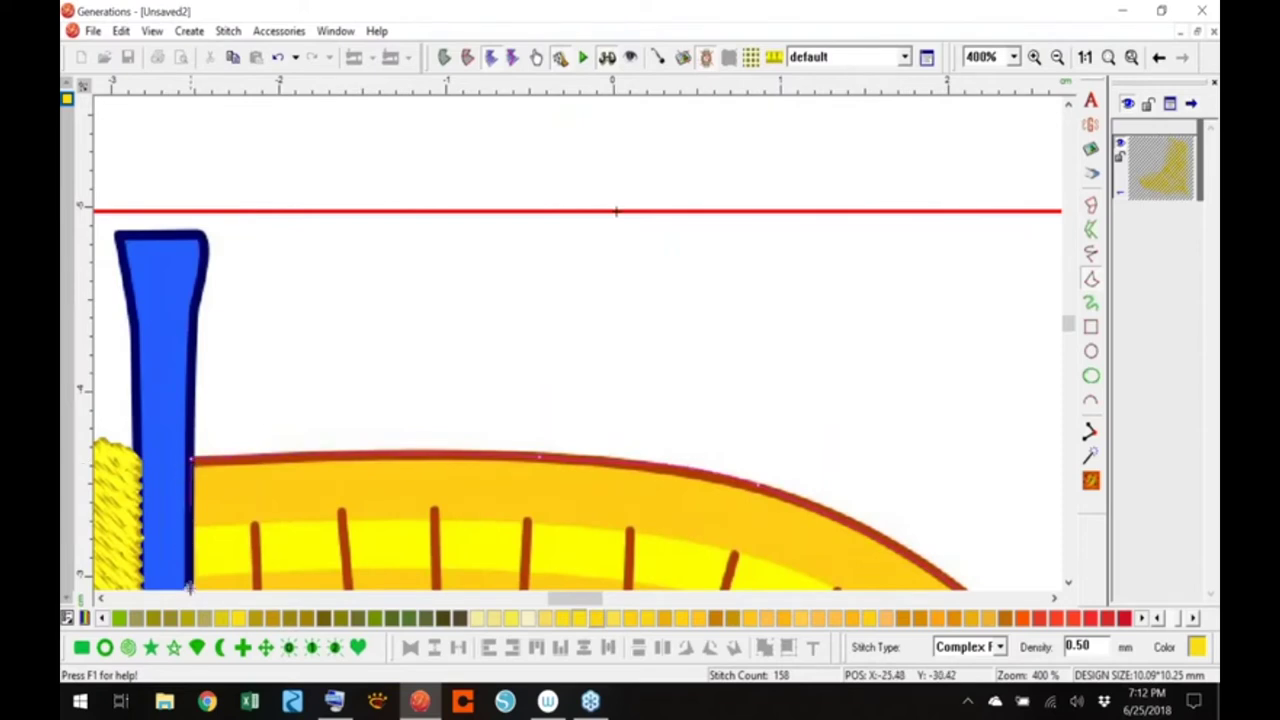
{"action": "scroll", "coordinate": [187, 470], "scroll_direction": "down", "scroll_amount": 5}
{"action": "right_click", "coordinate": [188, 424]}
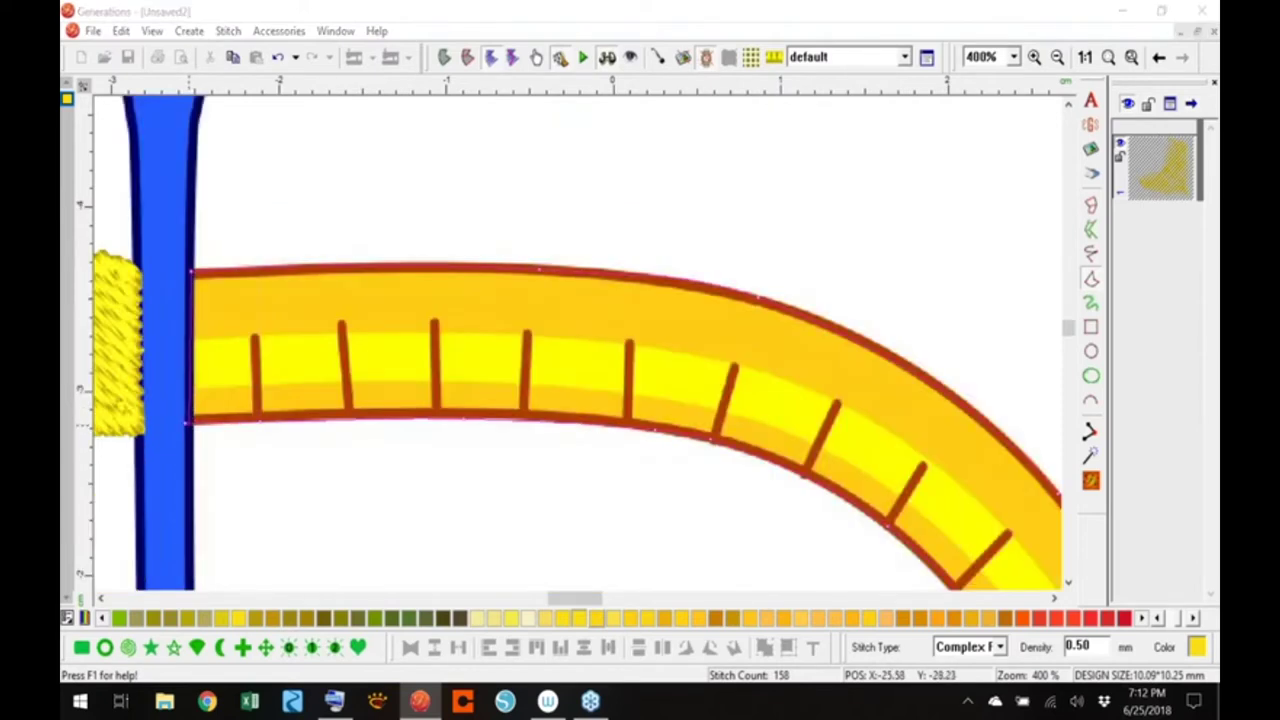
{"action": "left_click", "coordinate": [1085, 54]}
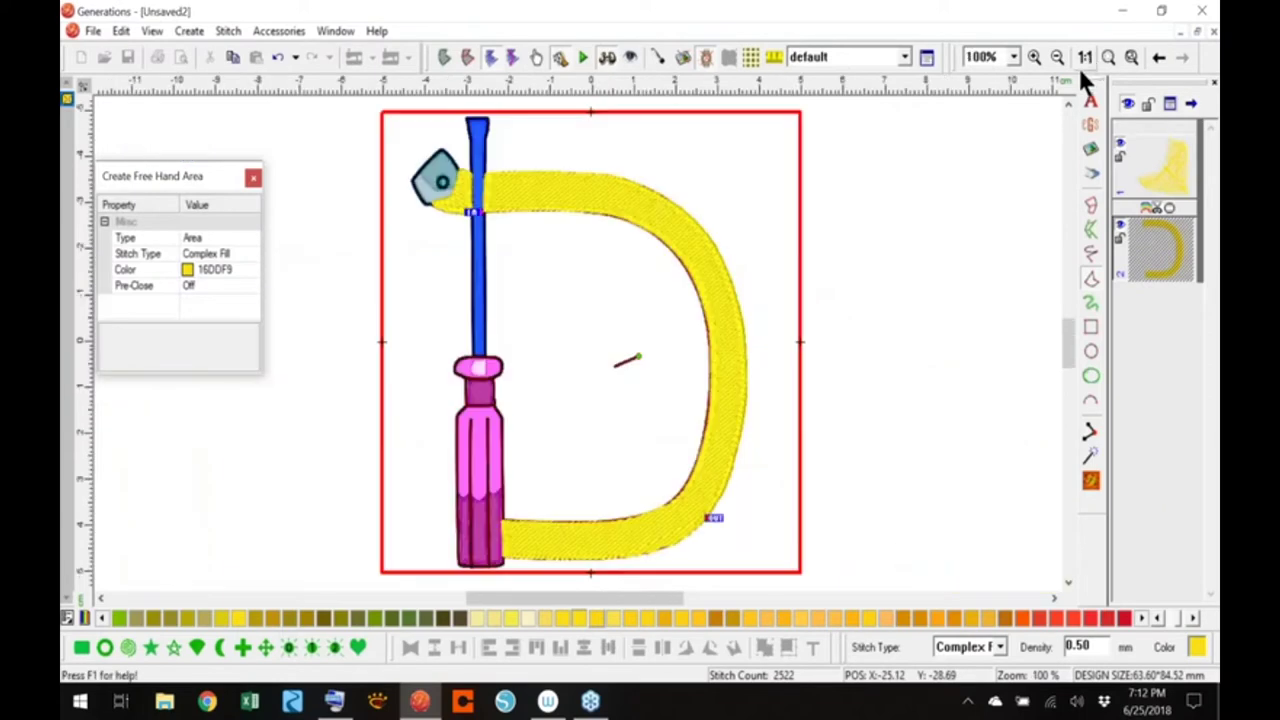
{"action": "right_click", "coordinate": [835, 426]}
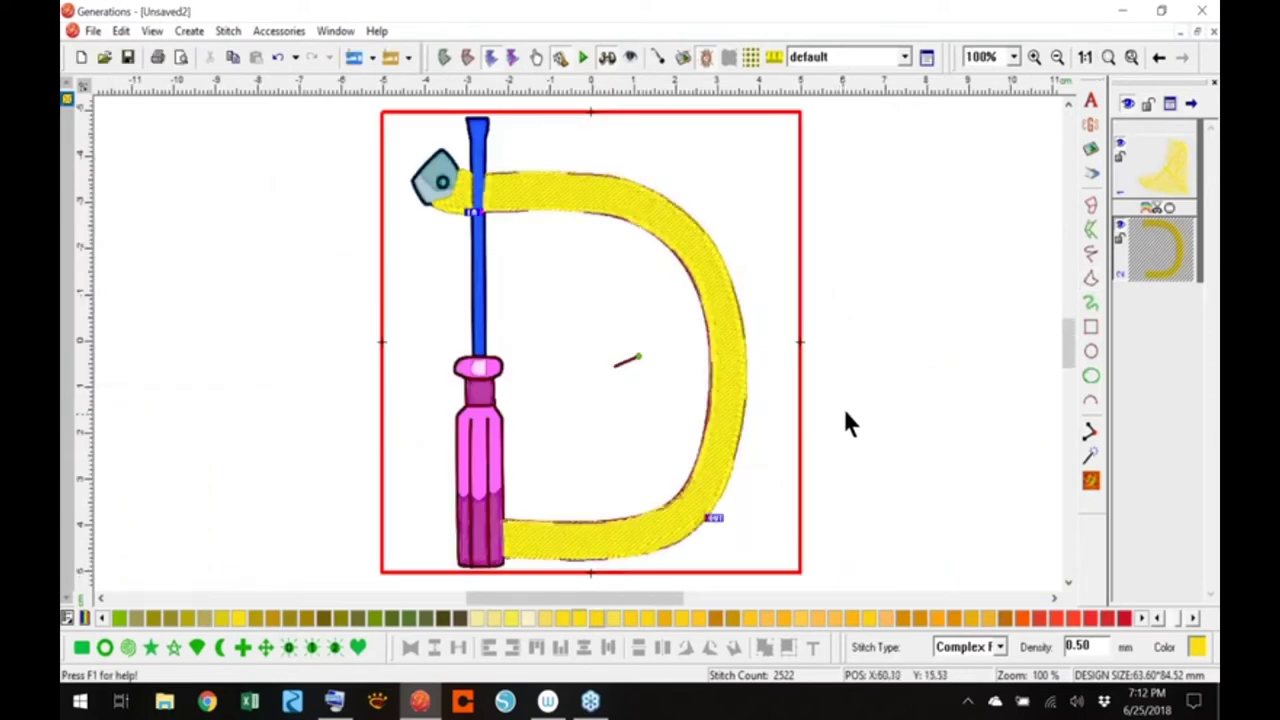
Change the stitch direction line of the short tape piece beside the metal tab and regenerate its stitches
{"action": "left_click", "coordinate": [440, 182]}
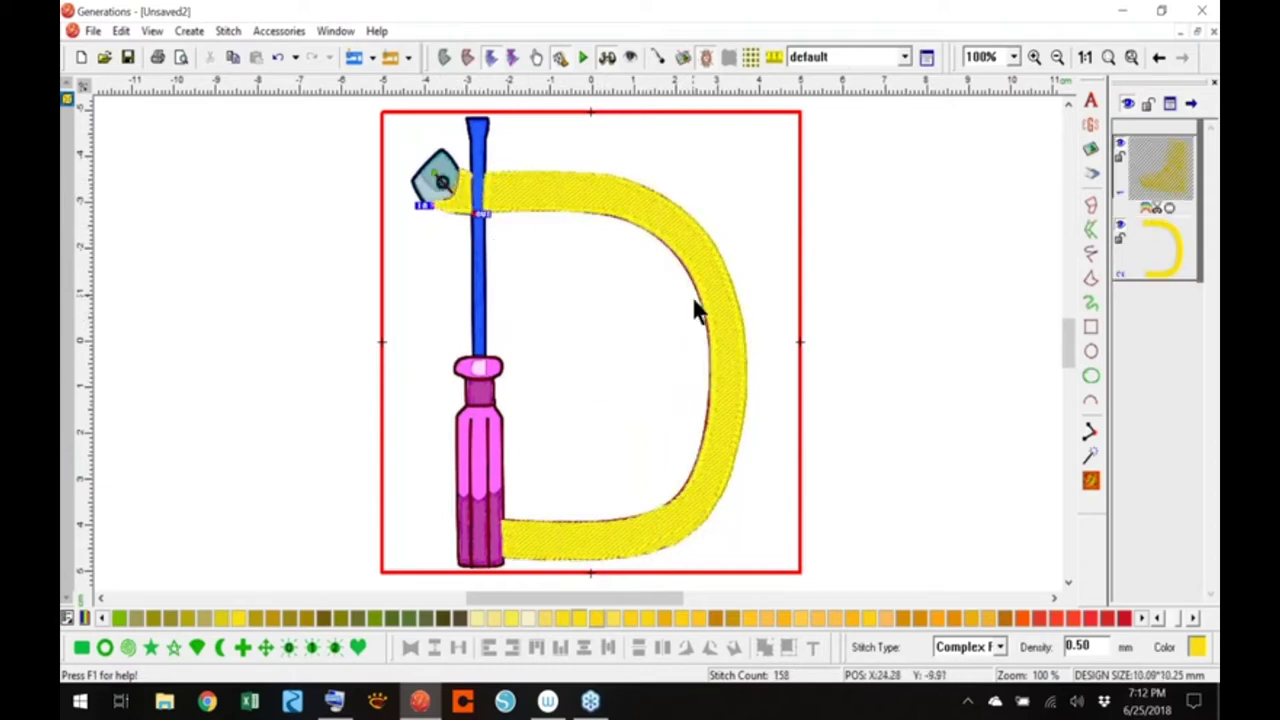
{"action": "left_click_drag", "start_coordinate": [435, 172], "coordinate": [467, 181]}
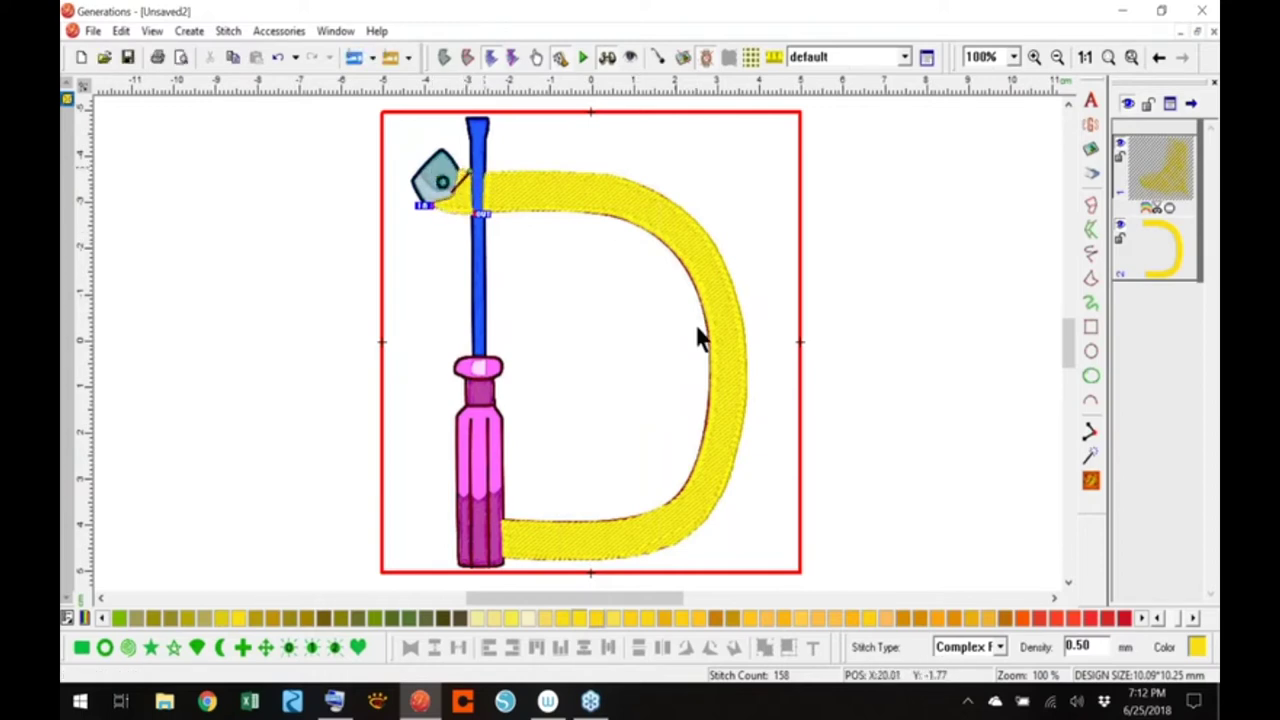
{"action": "left_click", "coordinate": [1091, 481]}
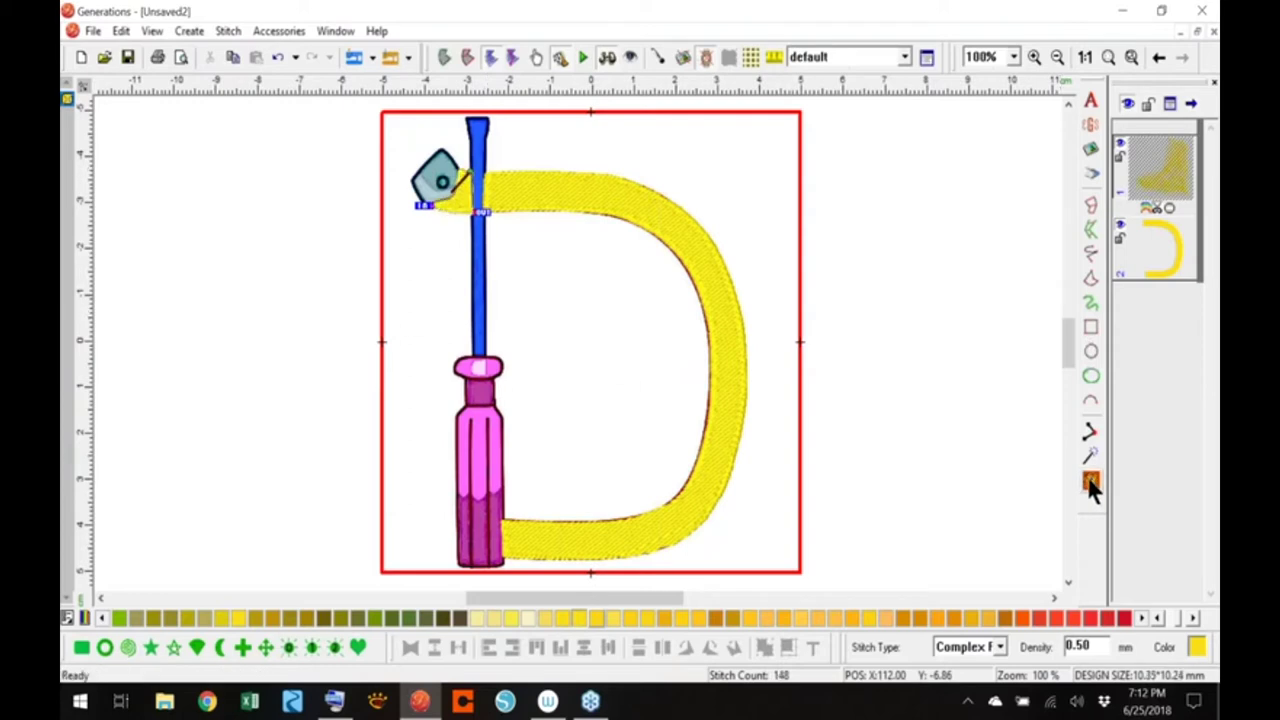
Look up the long tape curve's stitch direction and set the short tape piece's Complex Fill direction to 22
{"action": "left_click", "coordinate": [683, 245]}
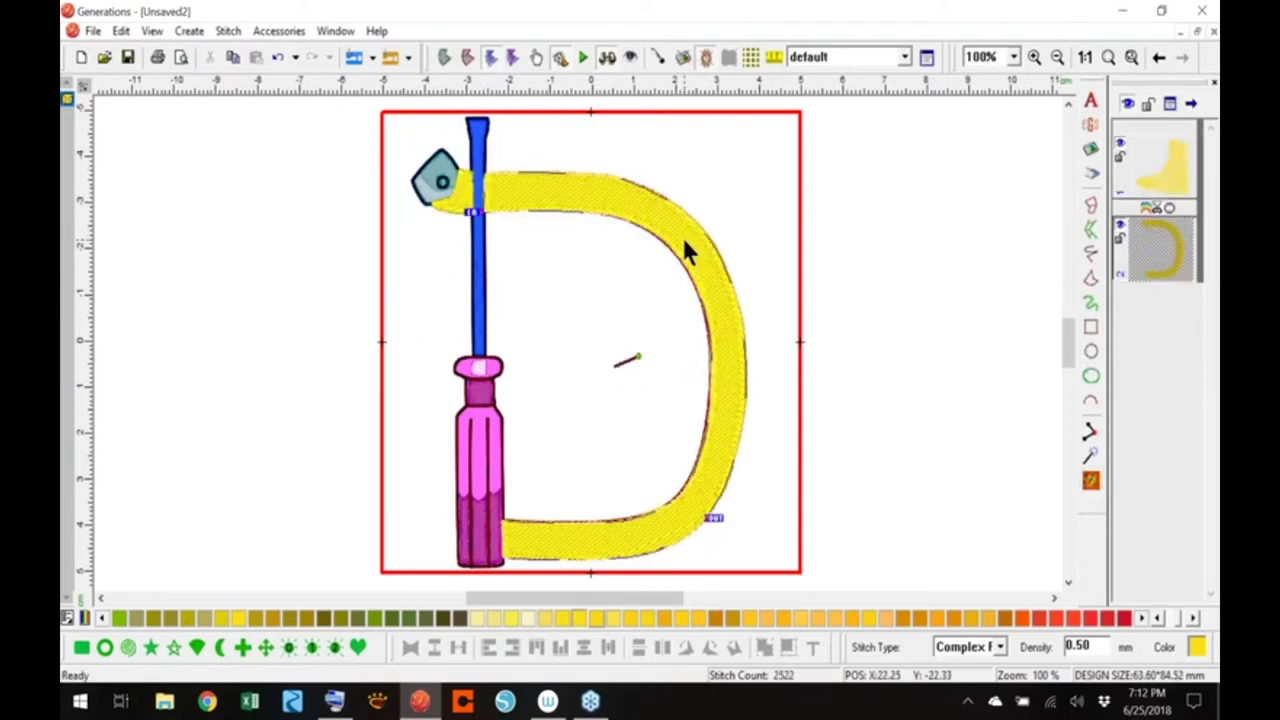
{"action": "double_click", "coordinate": [689, 225]}
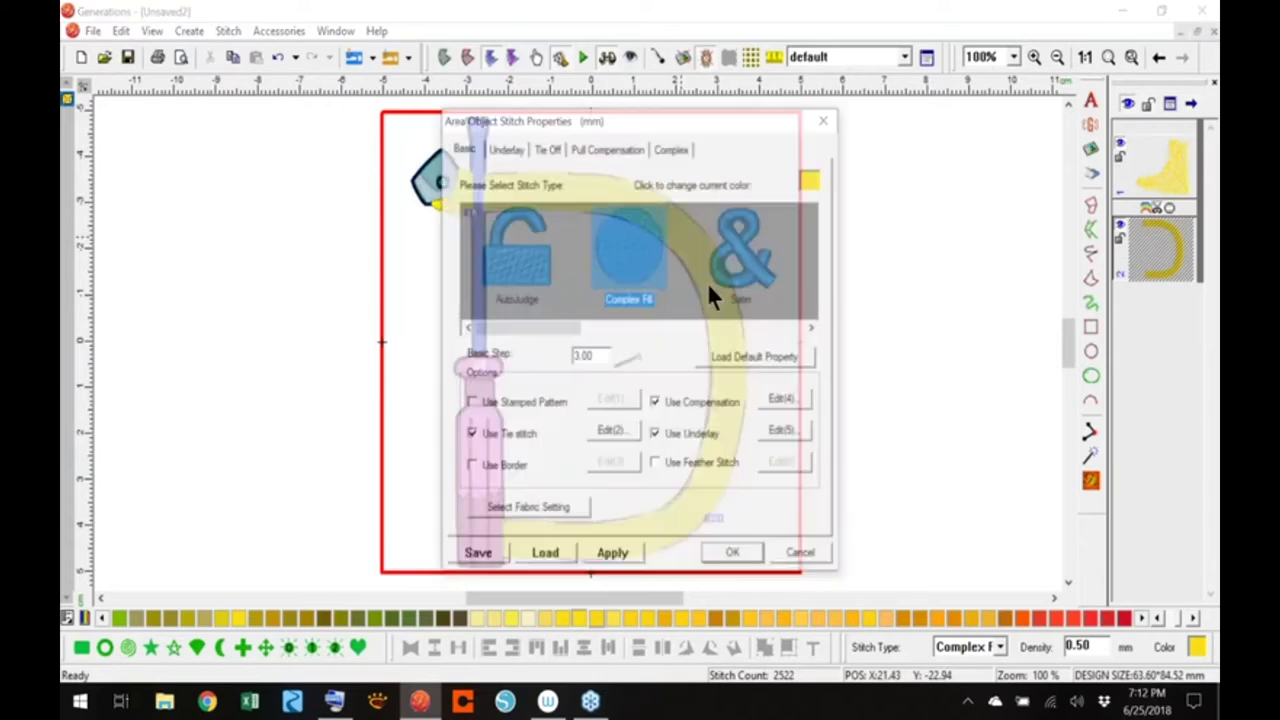
{"action": "left_click", "coordinate": [674, 148]}
{"action": "left_click_drag", "start_coordinate": [734, 228], "coordinate": [708, 232]}
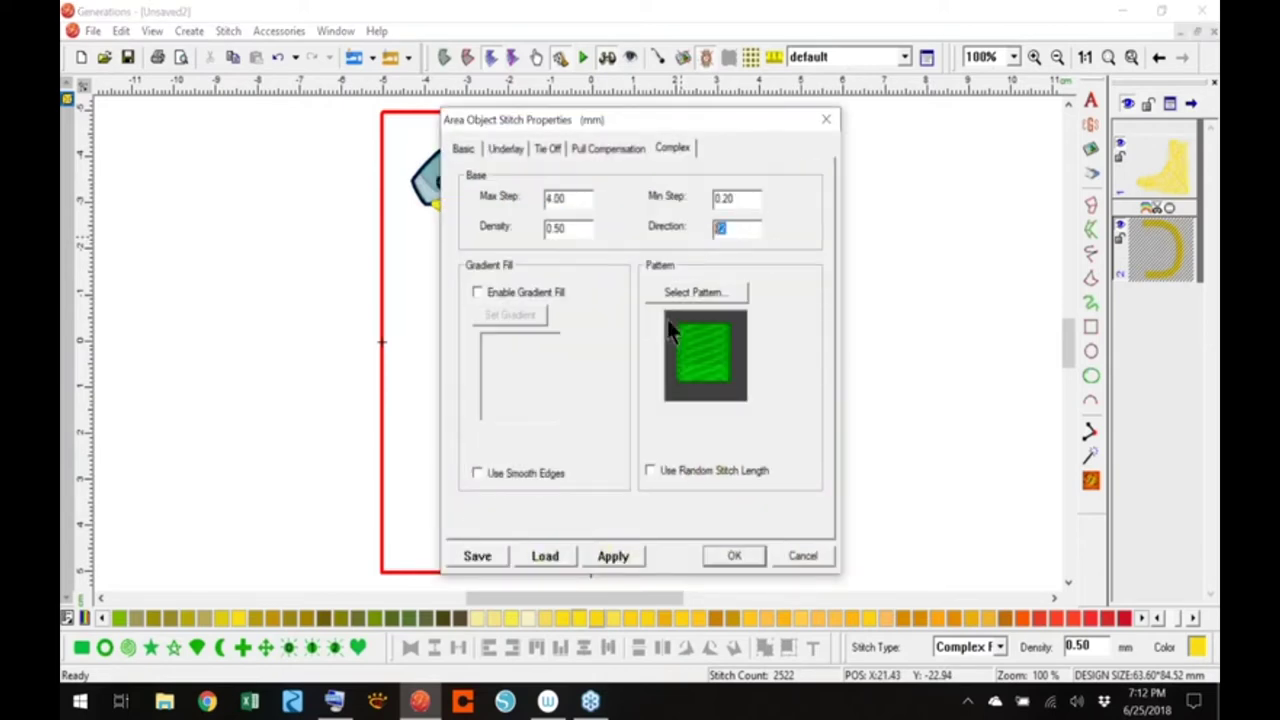
{"action": "left_click", "coordinate": [797, 557]}
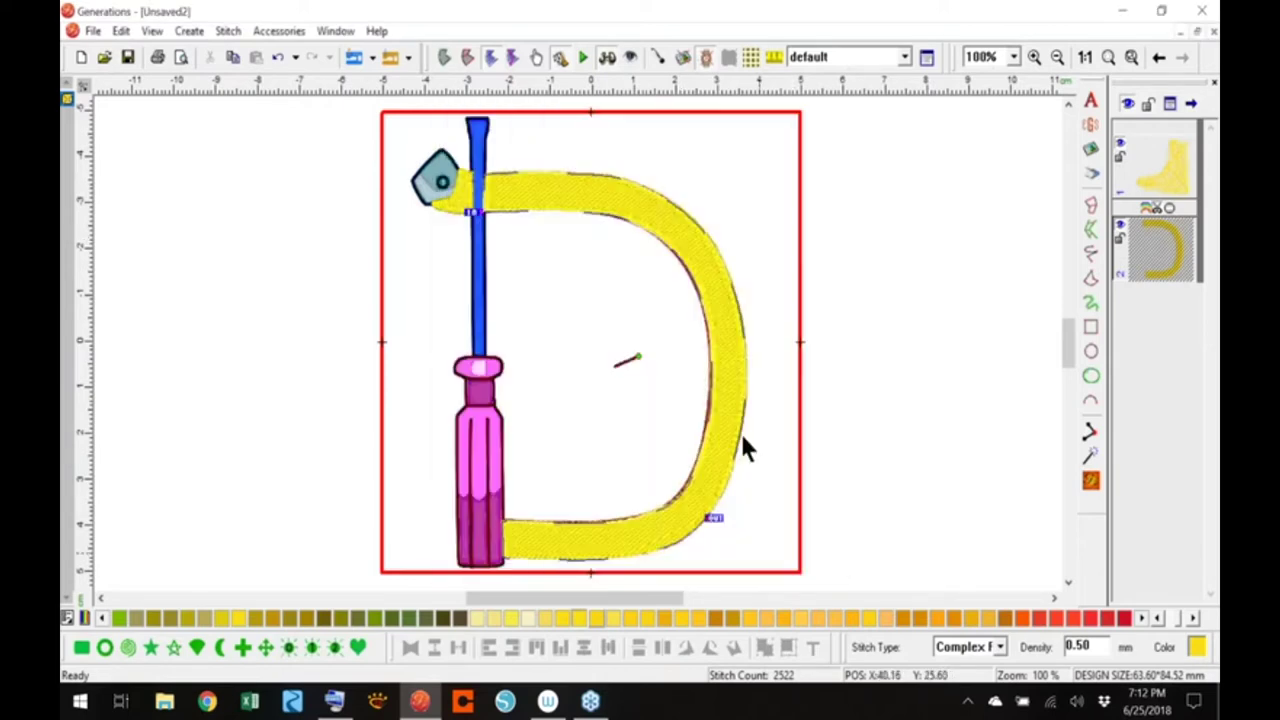
{"action": "double_click", "coordinate": [738, 278]}
{"action": "left_click_drag", "start_coordinate": [727, 229], "coordinate": [710, 233]}
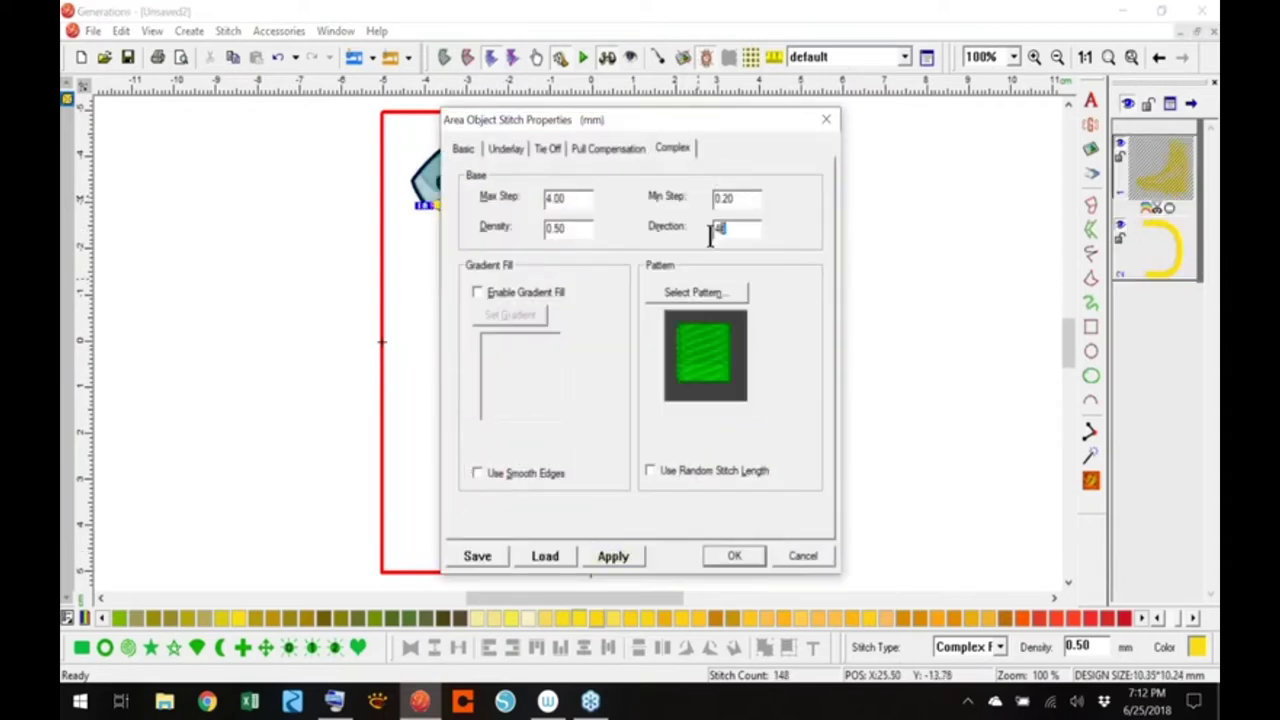
{"action": "type", "text": "22"}
{"action": "left_click", "coordinate": [730, 556]}
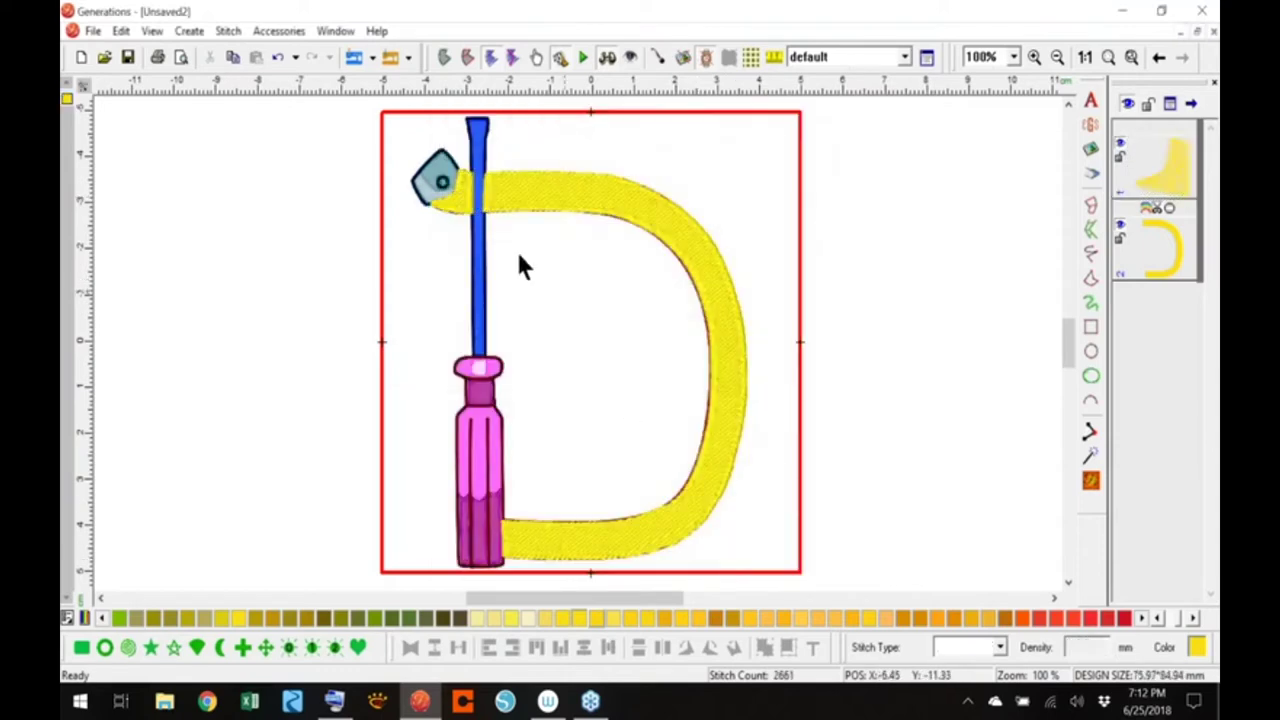
Examine the stitches of both tape pieces around the screwdriver shaft at 400% in 3D, and return to the whole design in normal stitch view
{"action": "left_click", "coordinate": [1013, 57]}
{"action": "left_click", "coordinate": [985, 151]}
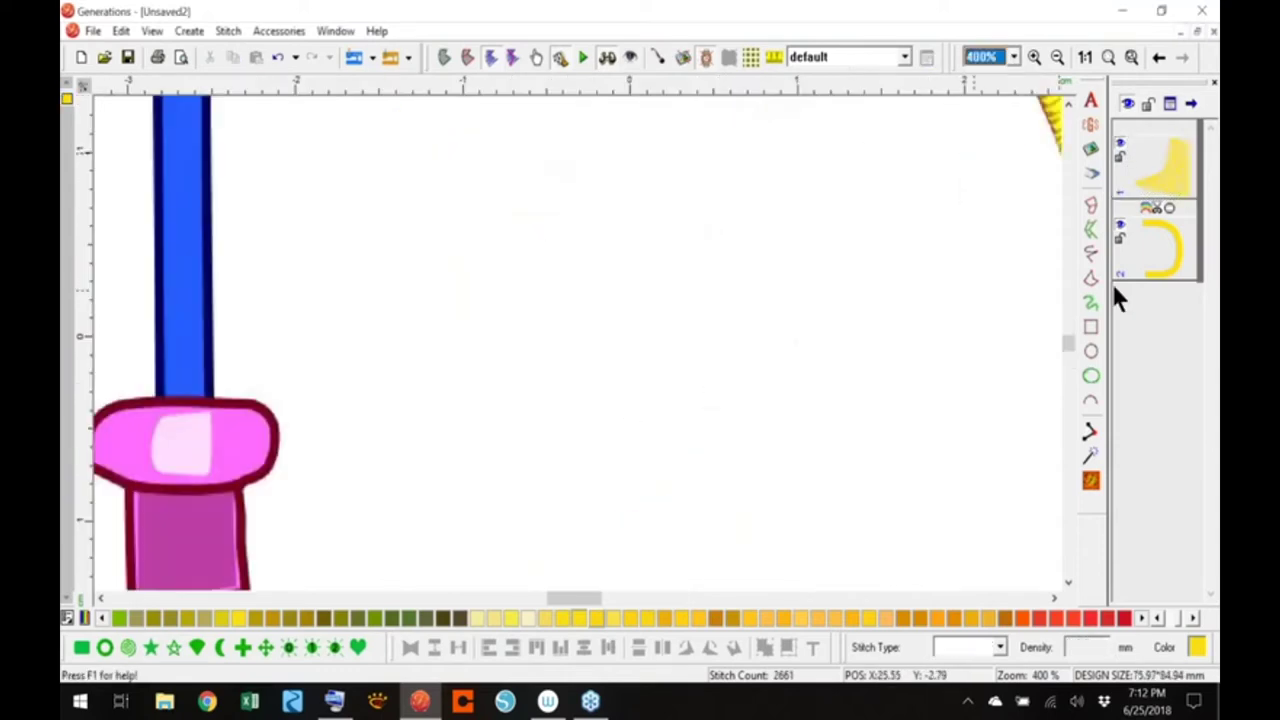
{"action": "left_click_drag", "start_coordinate": [1070, 334], "coordinate": [1068, 326]}
{"action": "left_click_drag", "start_coordinate": [618, 598], "coordinate": [563, 598]}
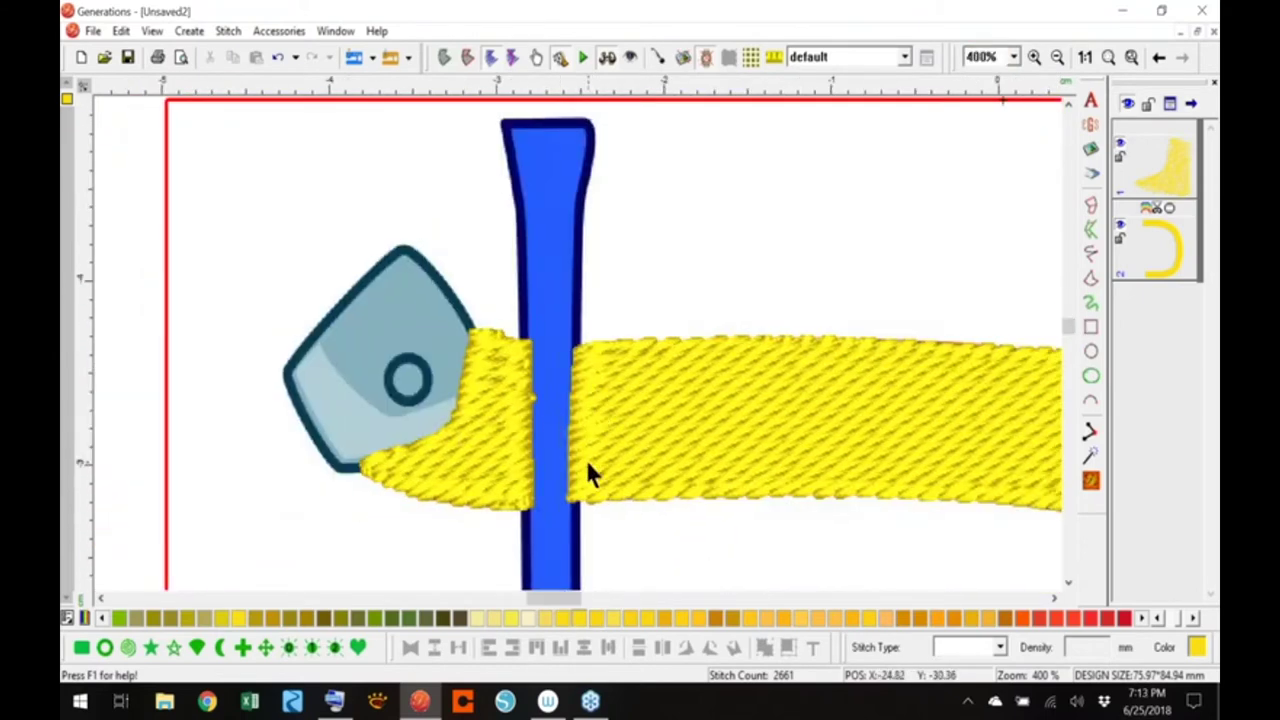
{"action": "left_click", "coordinate": [614, 59]}
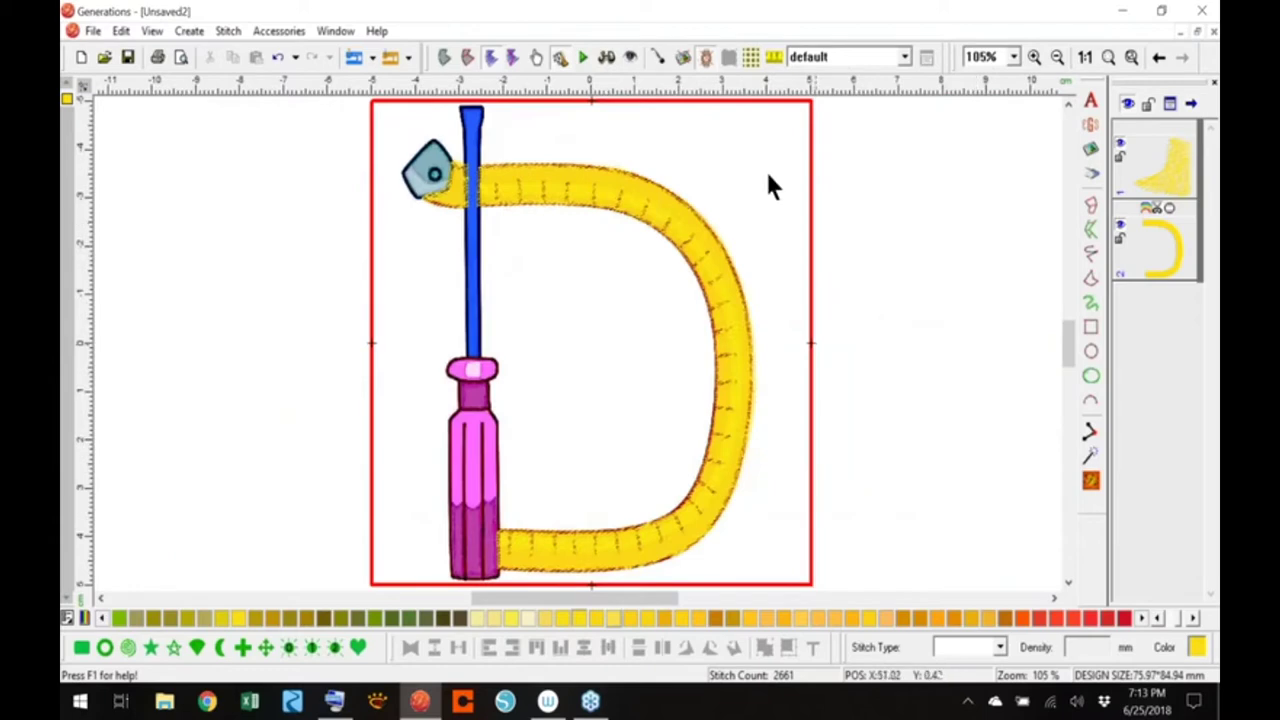
{"action": "left_click", "coordinate": [606, 57]}
{"action": "left_click", "coordinate": [606, 57]}
Recolor both tape fill areas together with a darker golden yellow thread
{"action": "left_click", "coordinate": [1155, 162]}
{"action": "left_click", "coordinate": [1156, 250], "text": "ctrl"}
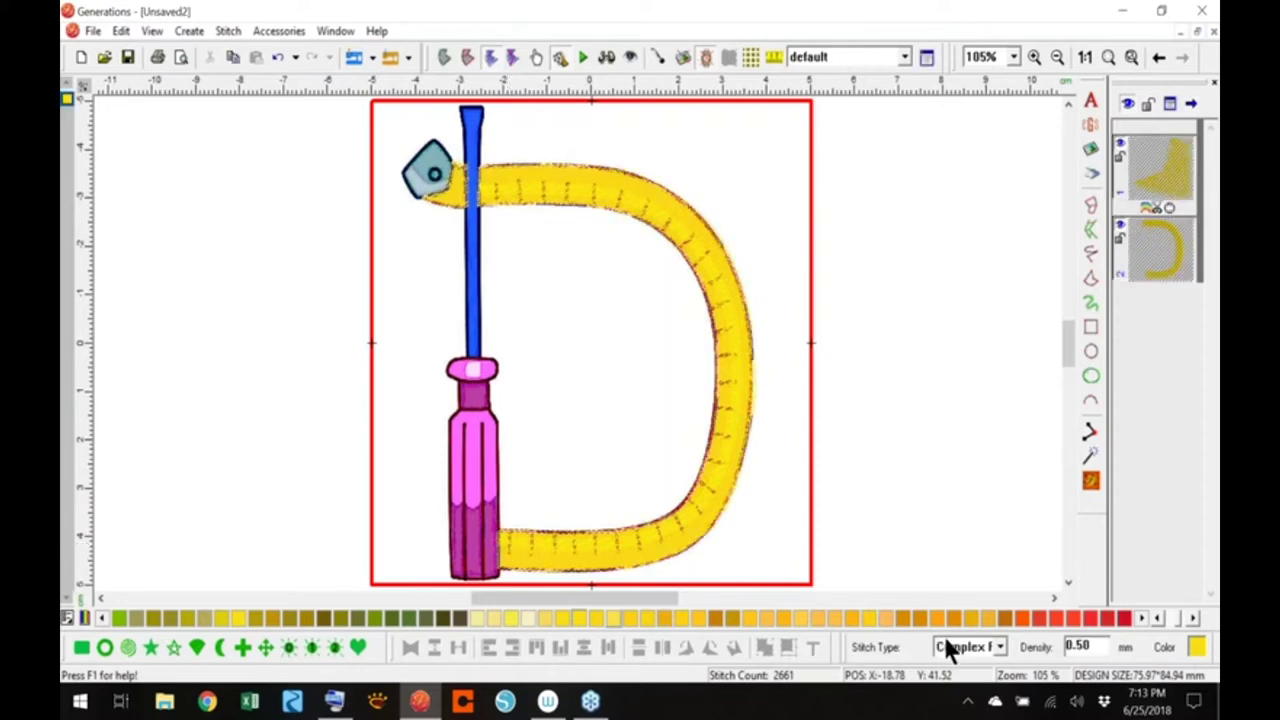
{"action": "left_click", "coordinate": [970, 618]}
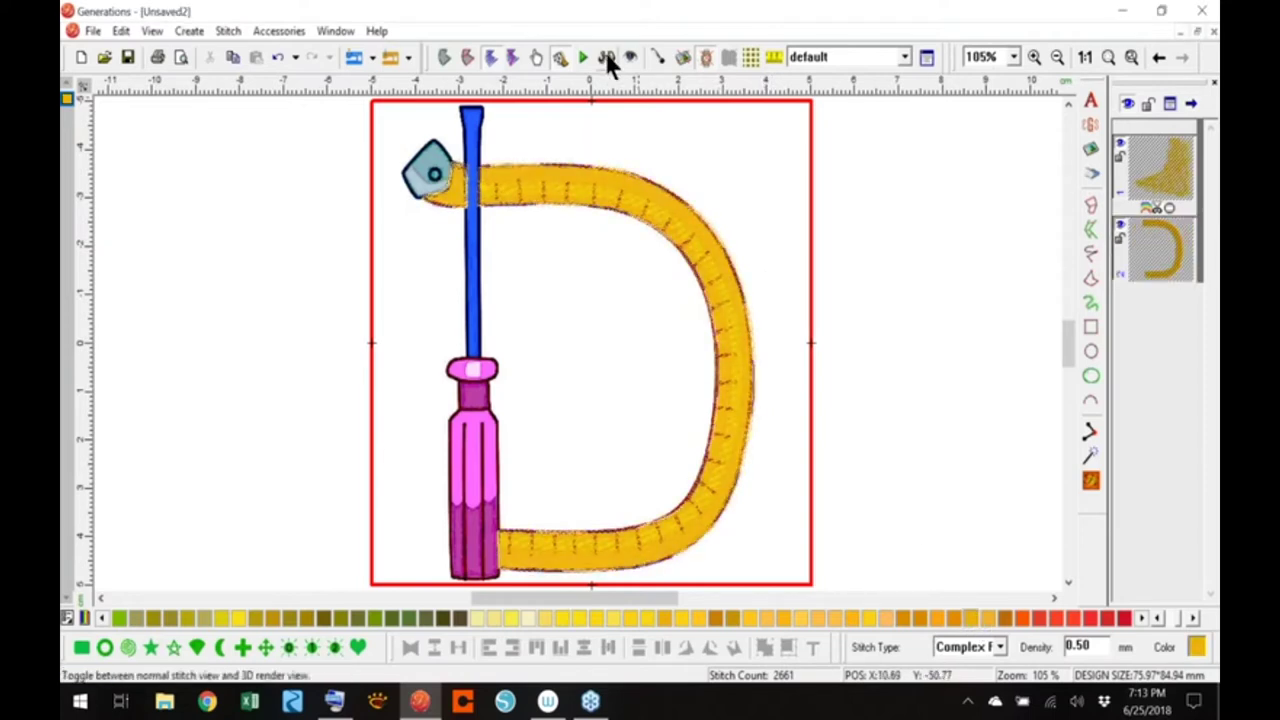
Start a lighter yellow freehand Complex Fill area along the inner edge of the tape's bright stripe, from the screwdriver shaft around to the handle
{"action": "left_click", "coordinate": [1014, 57]}
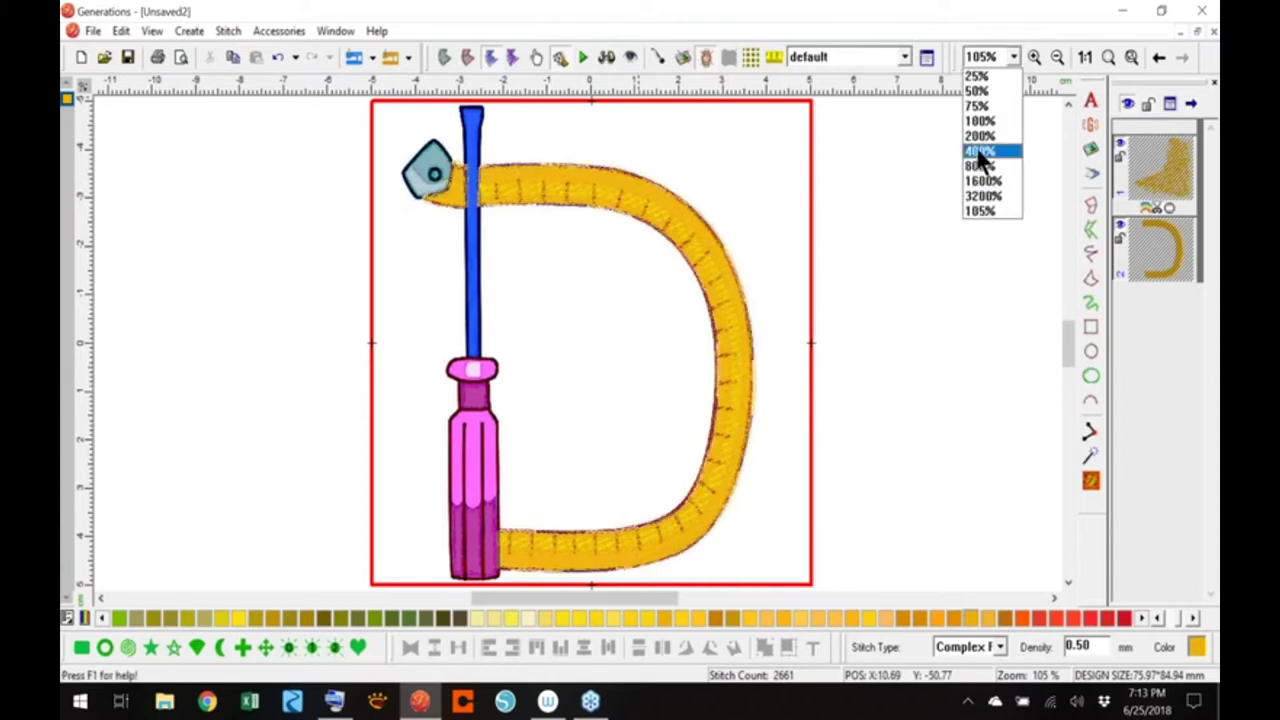
{"action": "left_click", "coordinate": [986, 151]}
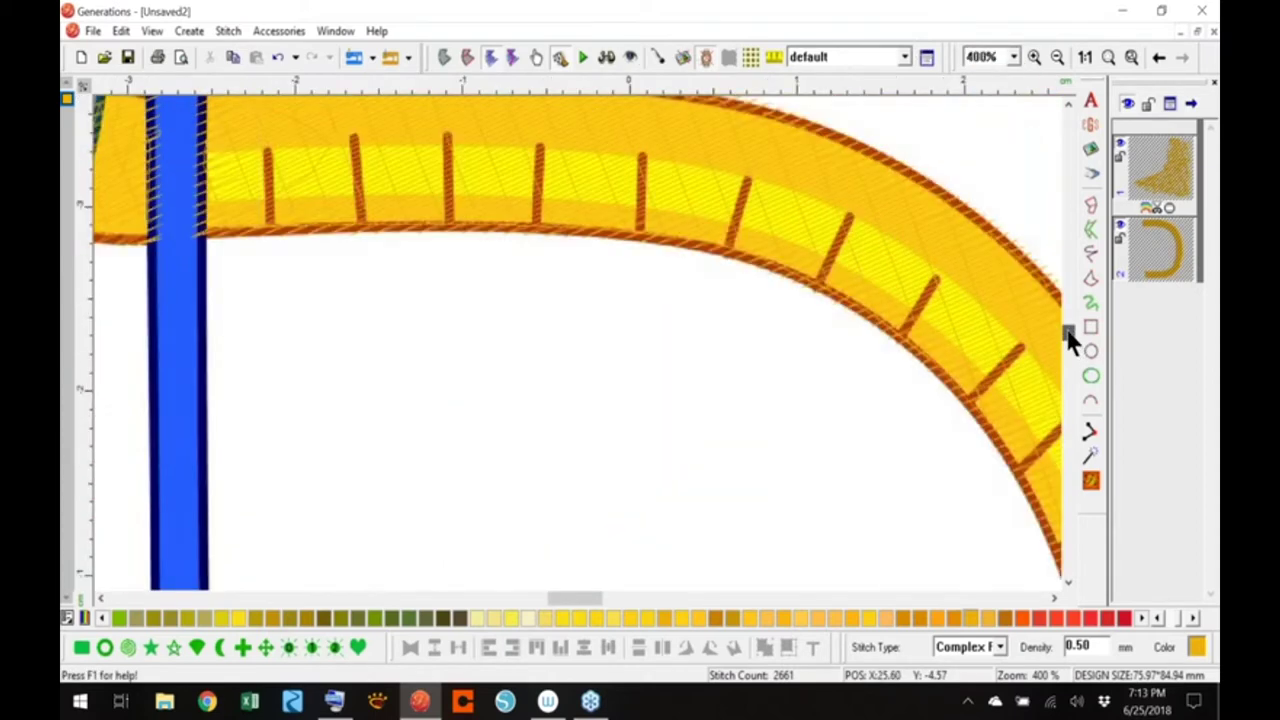
{"action": "left_click_drag", "start_coordinate": [578, 598], "coordinate": [564, 600]}
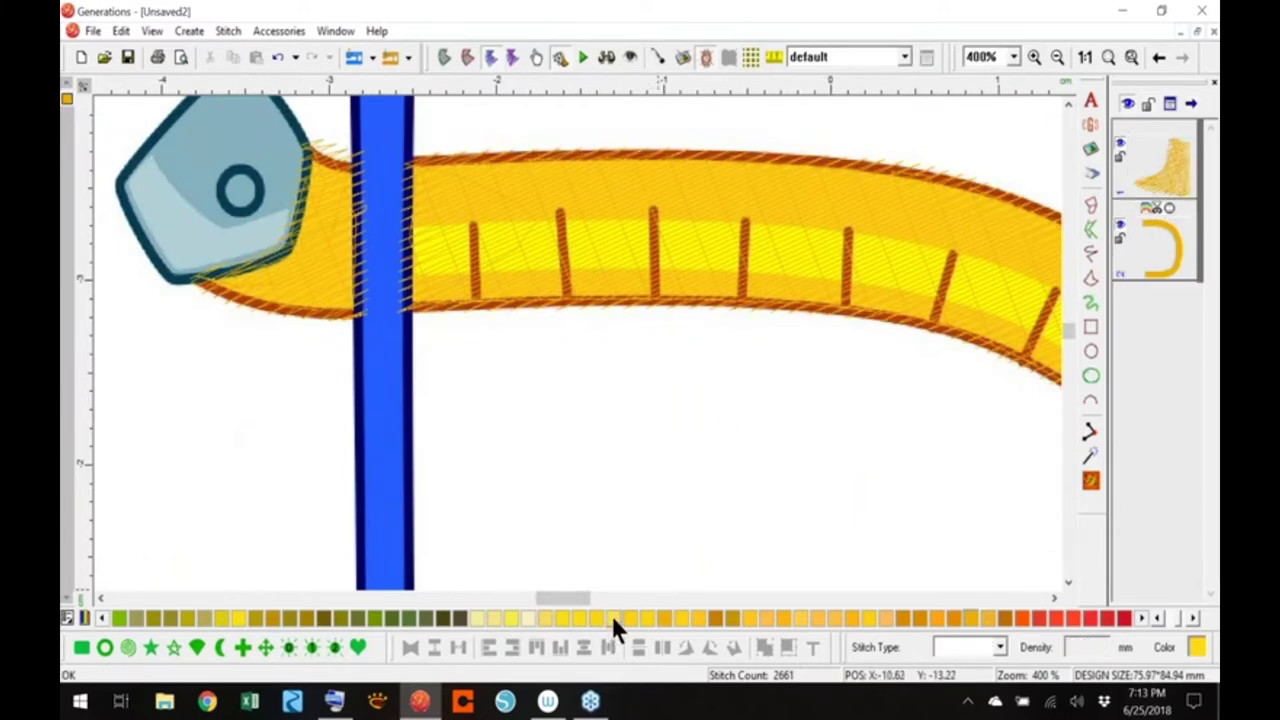
{"action": "left_click", "coordinate": [1088, 275]}
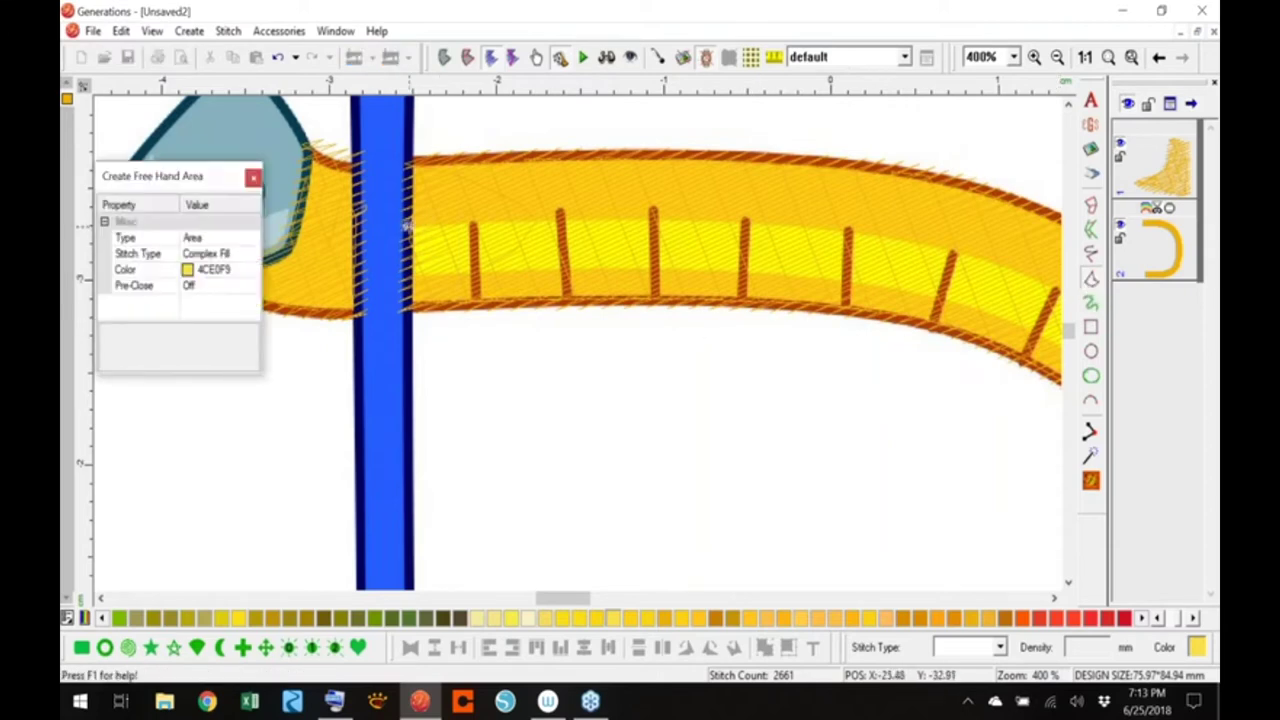
{"action": "left_click", "coordinate": [408, 277]}
{"action": "left_click", "coordinate": [587, 266]}
{"action": "left_click", "coordinate": [830, 275]}
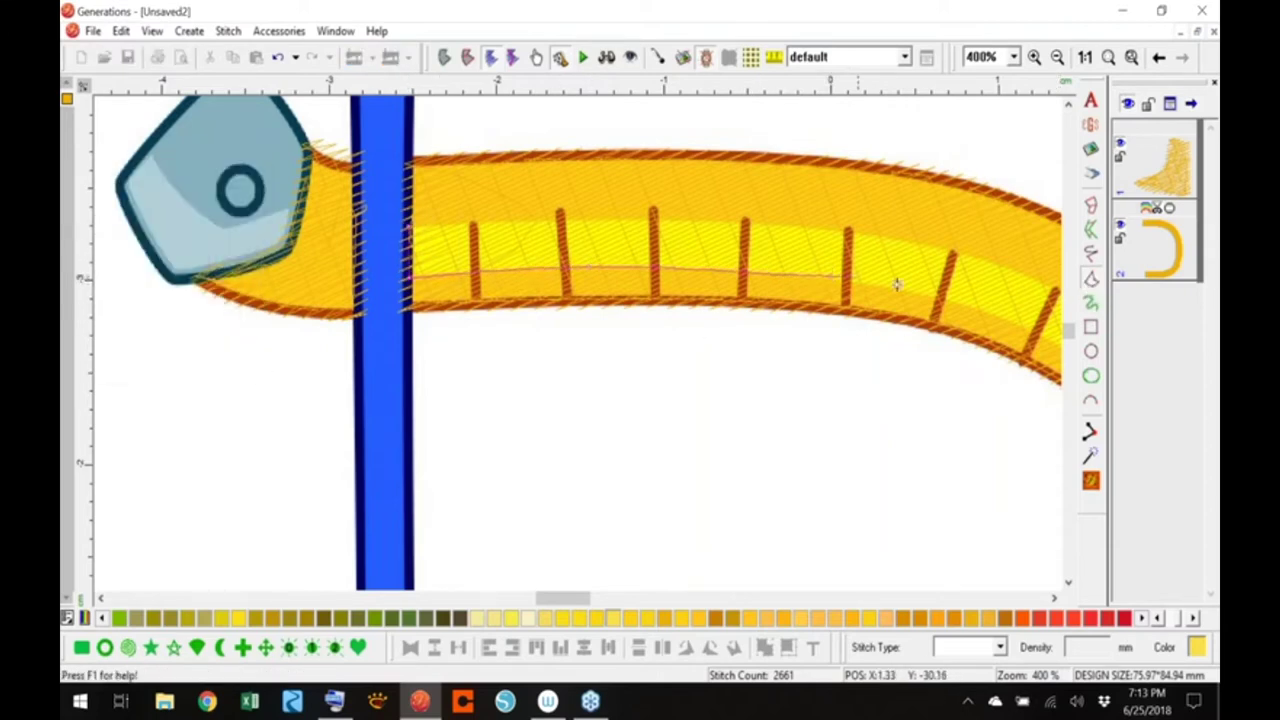
{"action": "left_click", "coordinate": [1002, 316]}
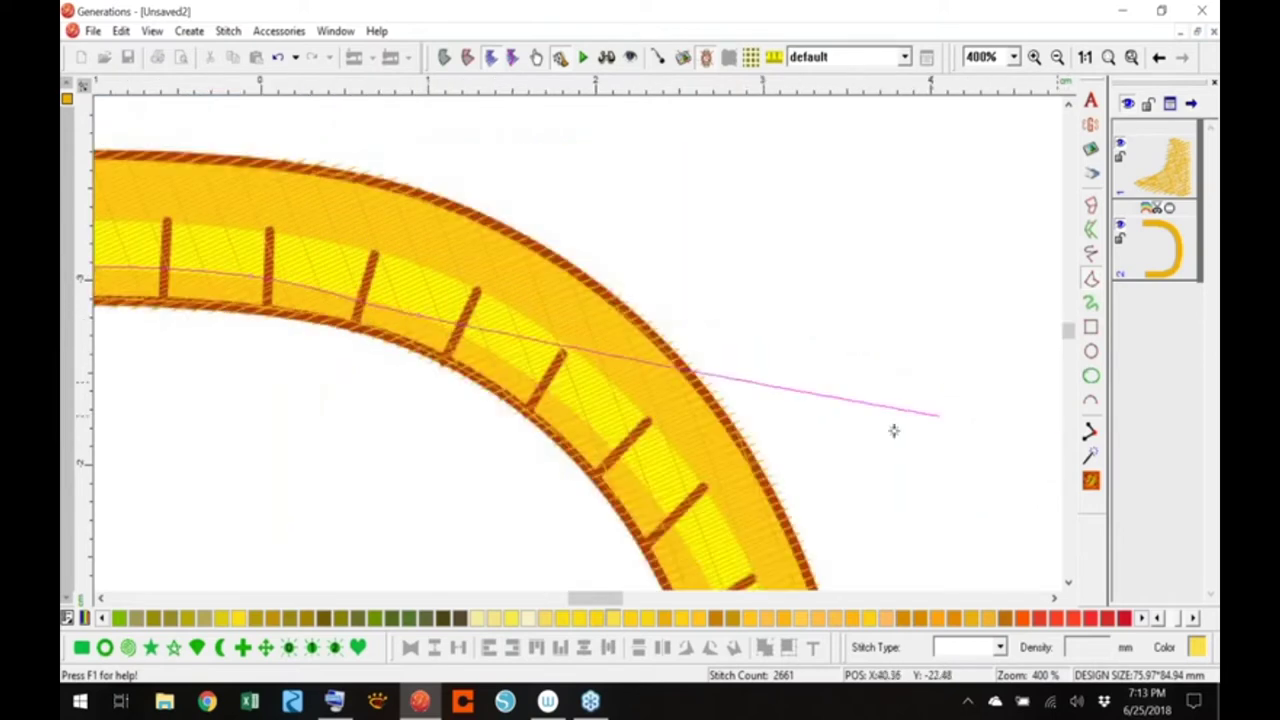
{"action": "scroll", "coordinate": [710, 585], "scroll_direction": "down", "scroll_amount": 5}
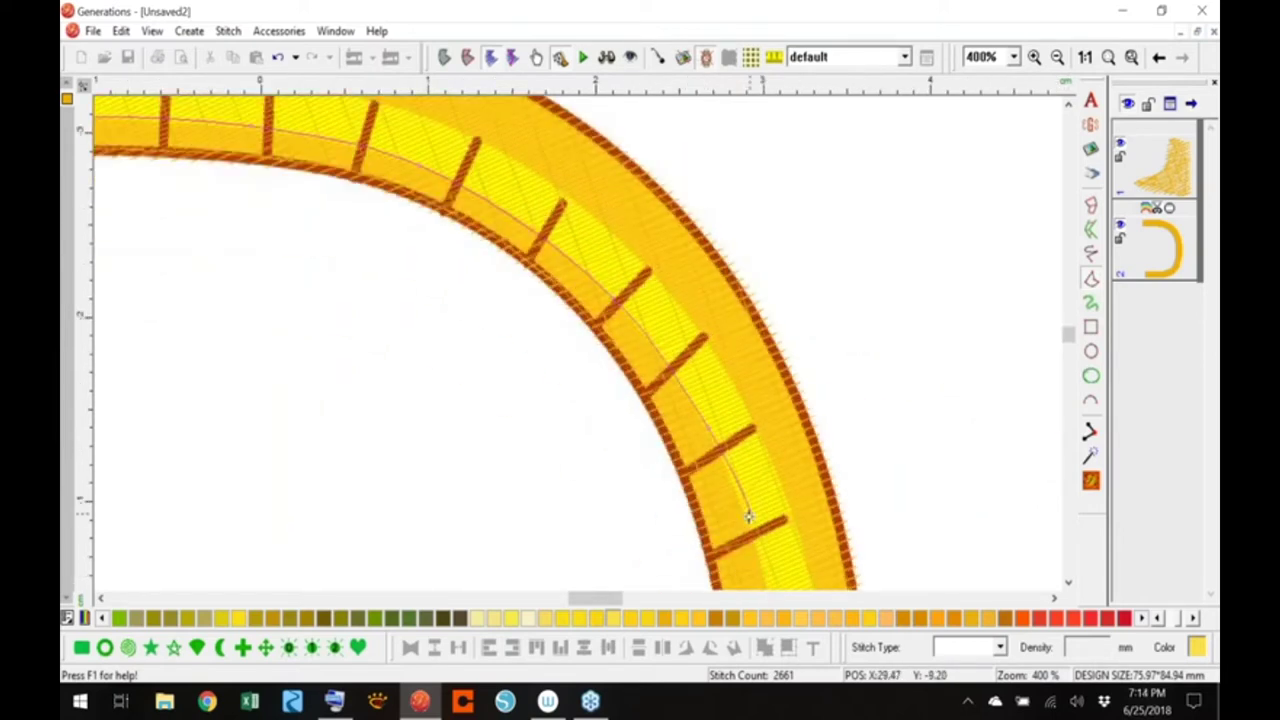
{"action": "left_click", "coordinate": [770, 322]}
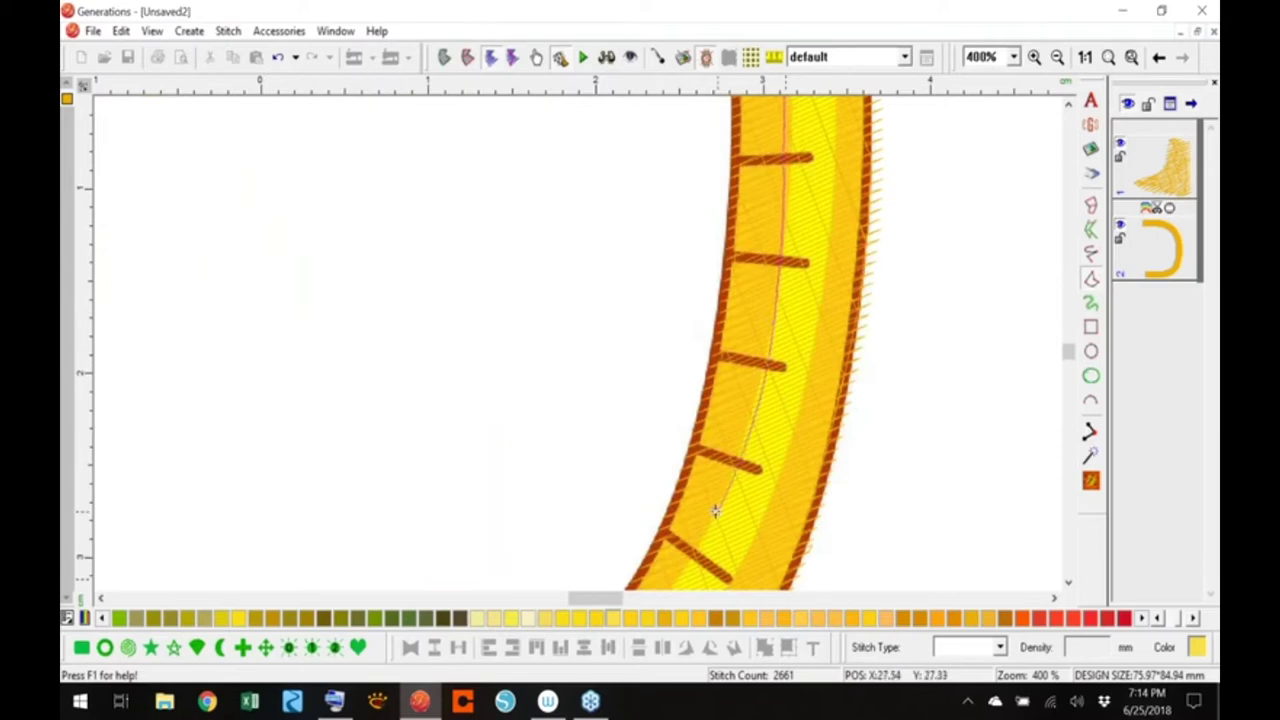
{"action": "scroll", "coordinate": [714, 512], "scroll_direction": "down", "scroll_amount": 4}
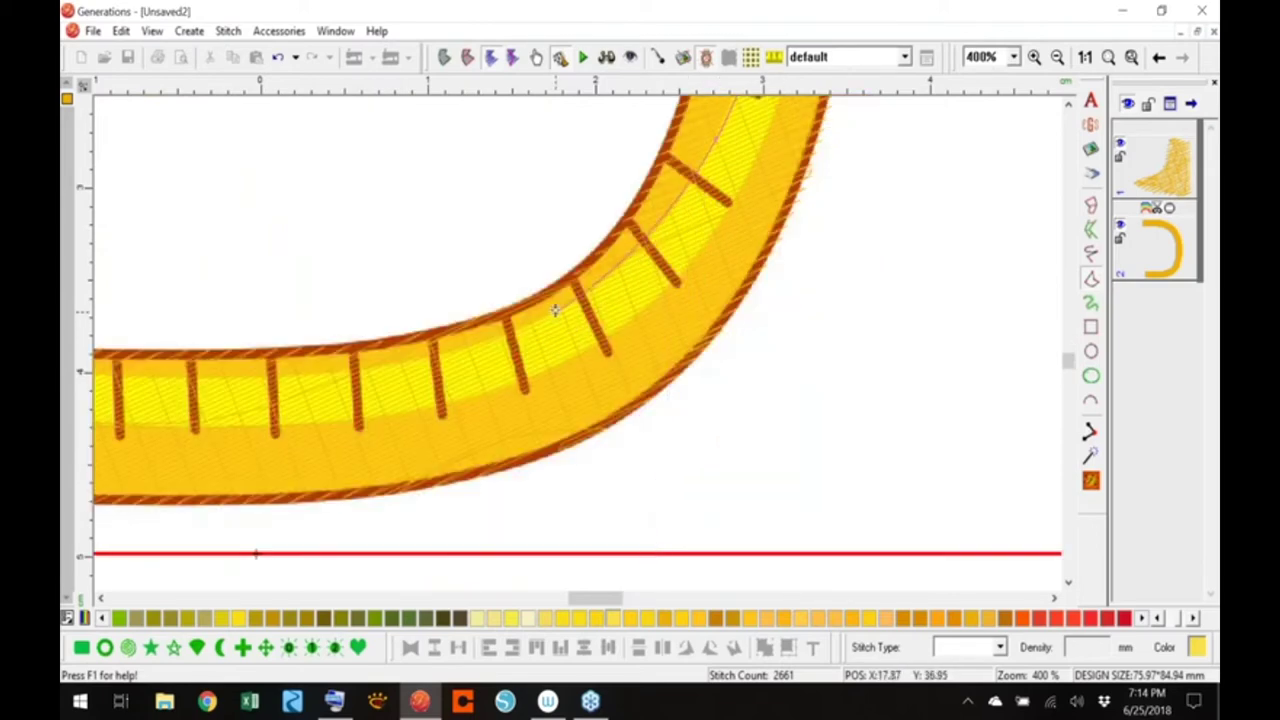
{"action": "left_click_drag", "start_coordinate": [378, 361], "coordinate": [121, 376]}
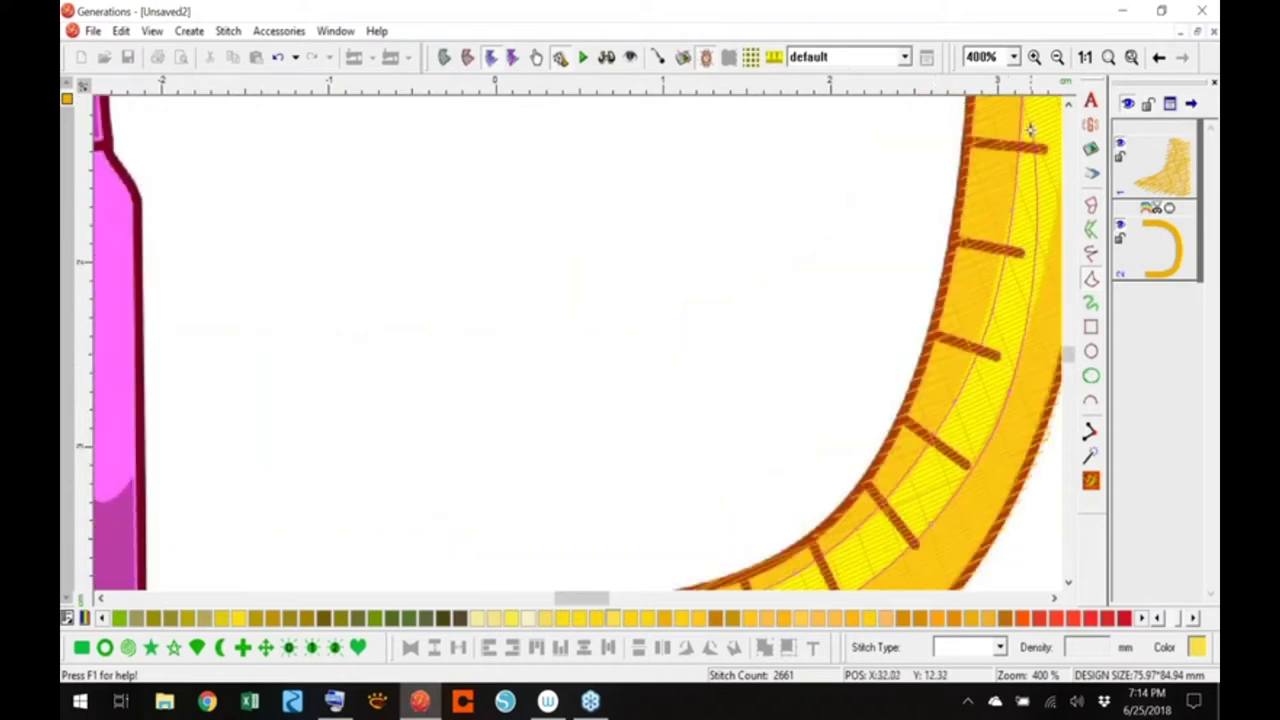
Trace the outer edge of the bright stripe back to the shaft, complete the area, show the whole design in 3D and leave the freehand tool
{"action": "left_click", "coordinate": [1053, 239]}
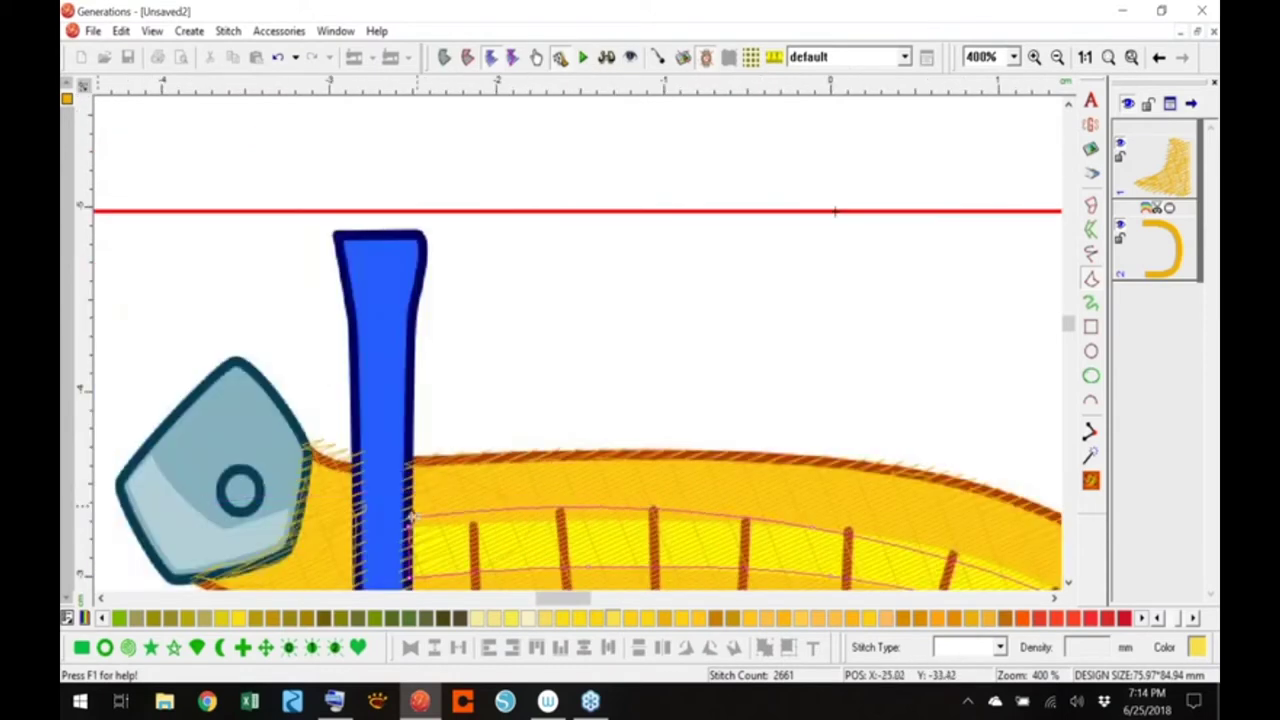
{"action": "right_click", "coordinate": [409, 525]}
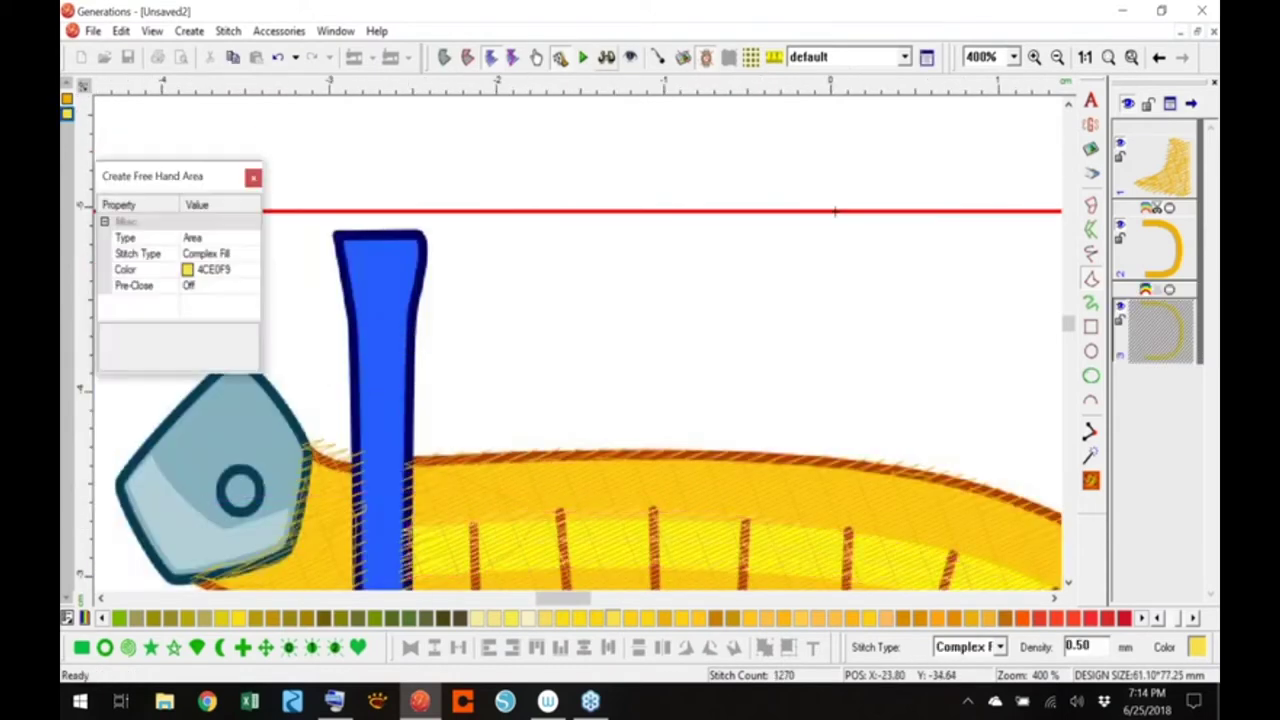
{"action": "left_click", "coordinate": [606, 58]}
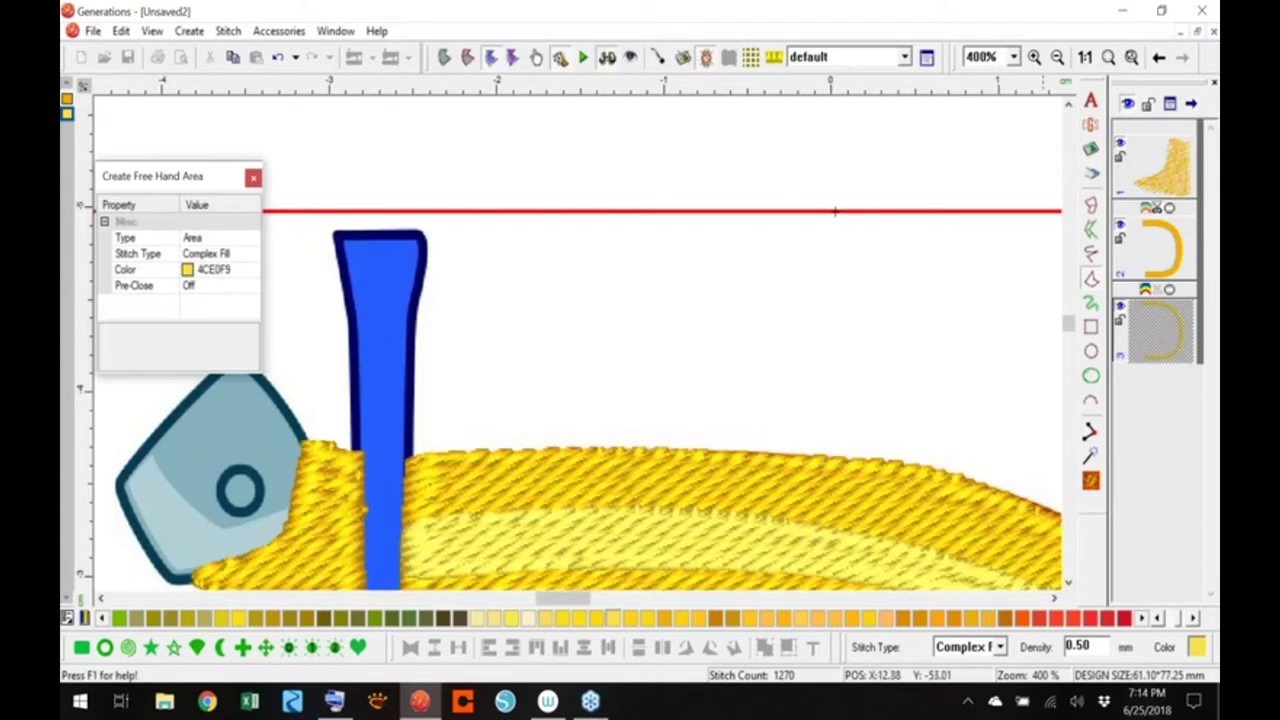
{"action": "left_click", "coordinate": [1108, 57]}
{"action": "right_click", "coordinate": [817, 371]}
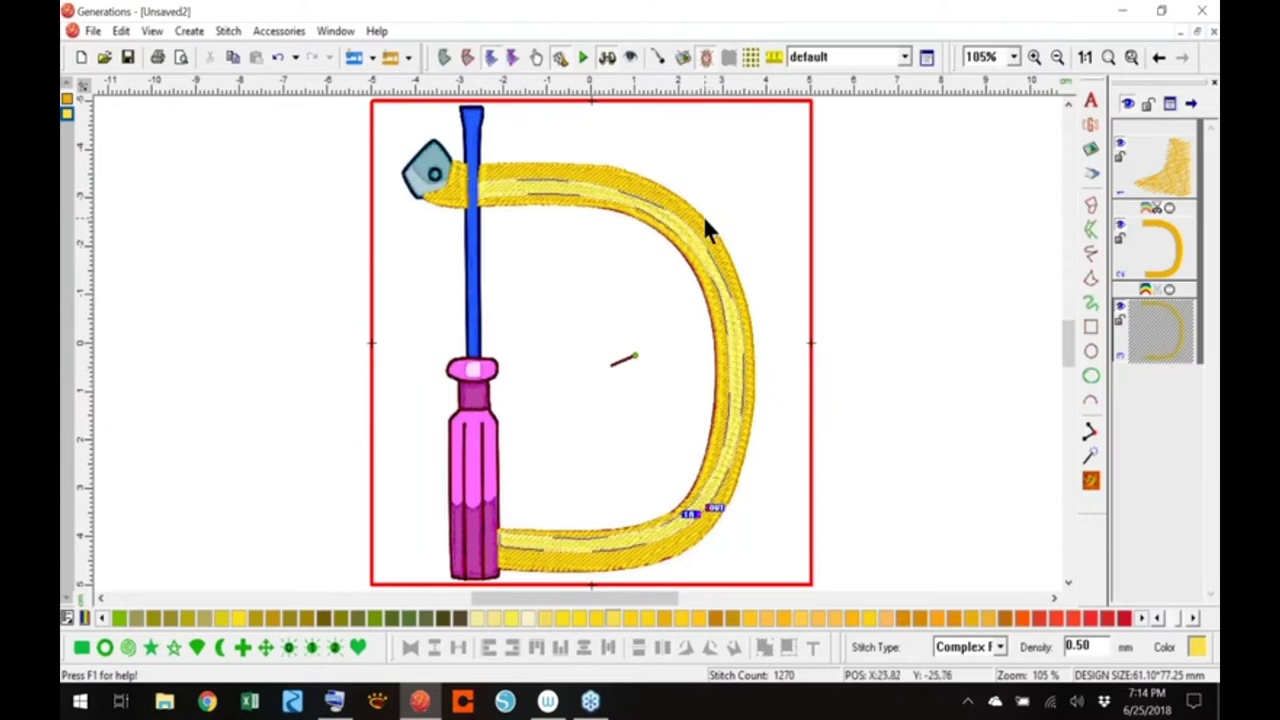
Keep the bright stripe as Complex Fill, set its density to 1.50 mm and turn off its underlay
{"action": "double_click", "coordinate": [766, 443]}
{"action": "left_click", "coordinate": [757, 257]}
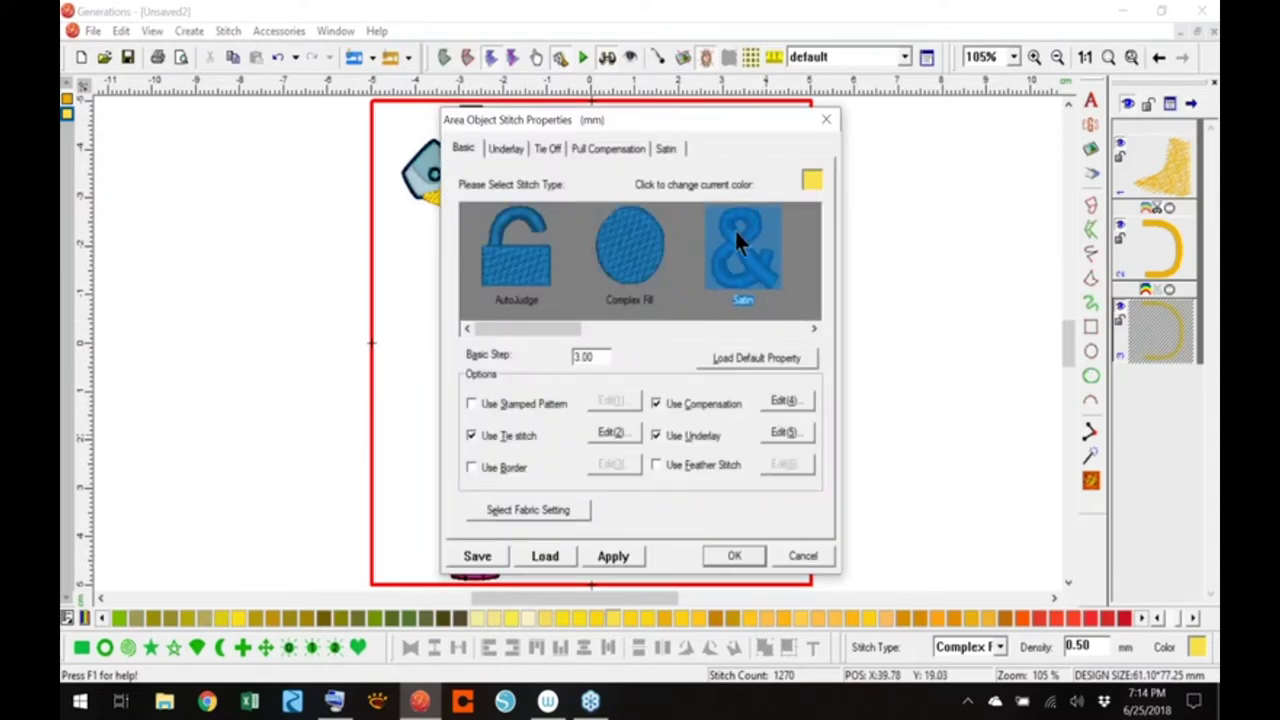
{"action": "left_click", "coordinate": [668, 245]}
{"action": "left_click", "coordinate": [686, 152]}
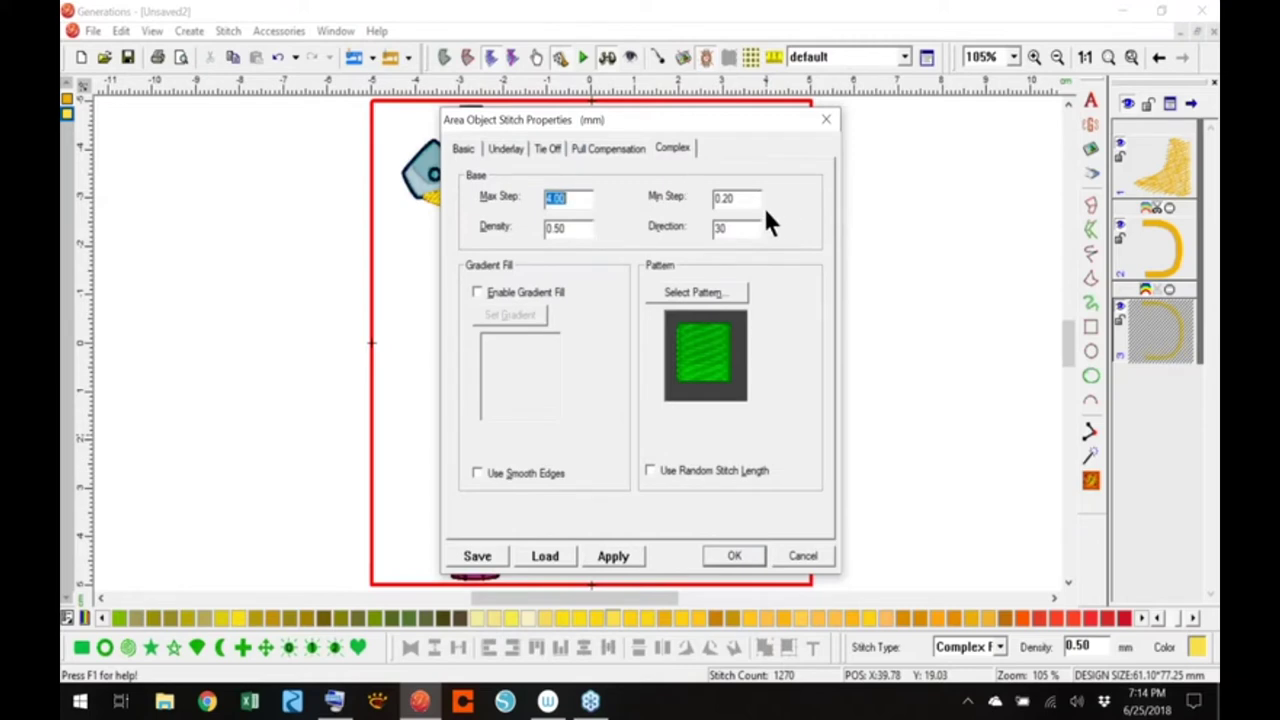
{"action": "left_click_drag", "start_coordinate": [577, 229], "coordinate": [532, 279]}
{"action": "type", "text": "1"}
{"action": "left_click", "coordinate": [498, 145]}
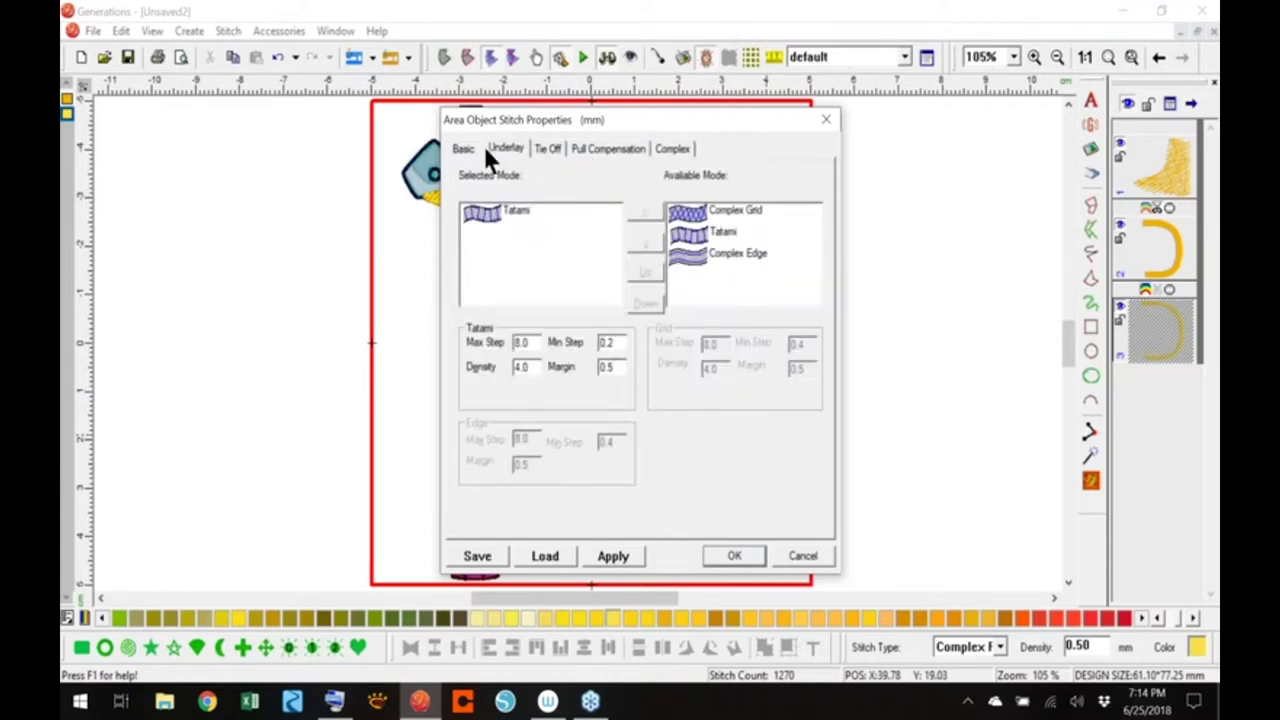
{"action": "left_click", "coordinate": [463, 148]}
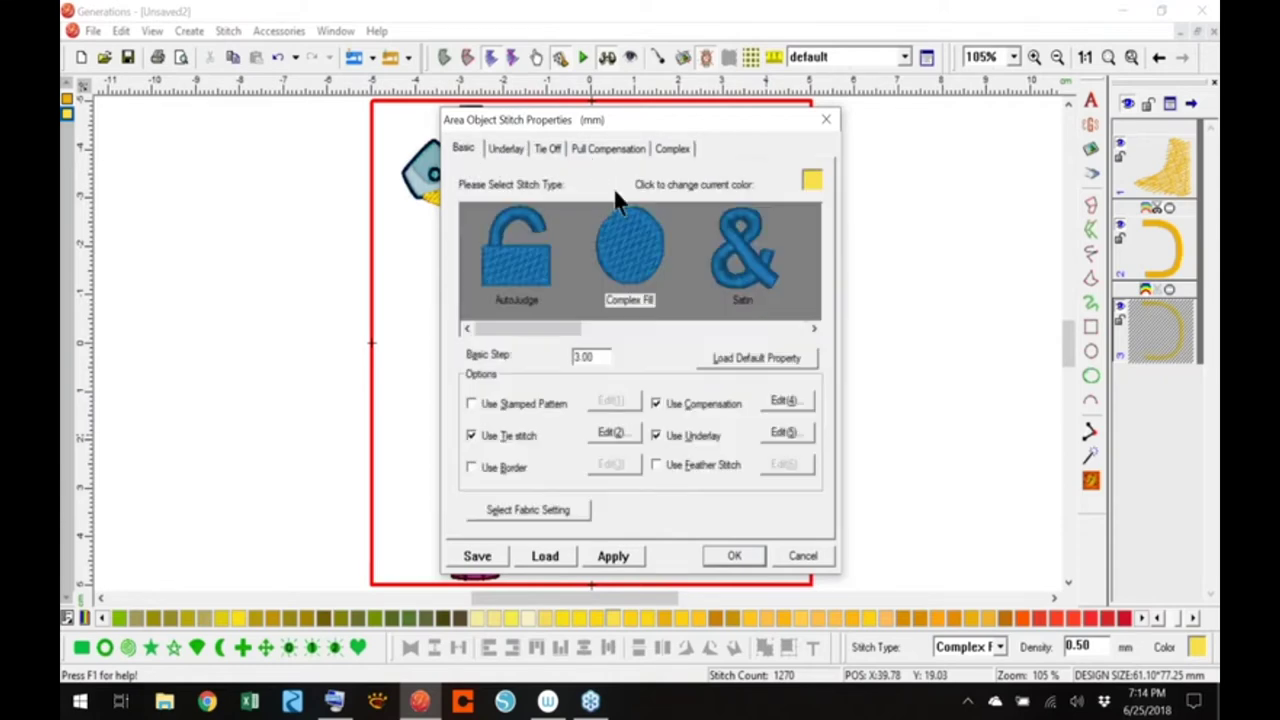
{"action": "left_click", "coordinate": [656, 435]}
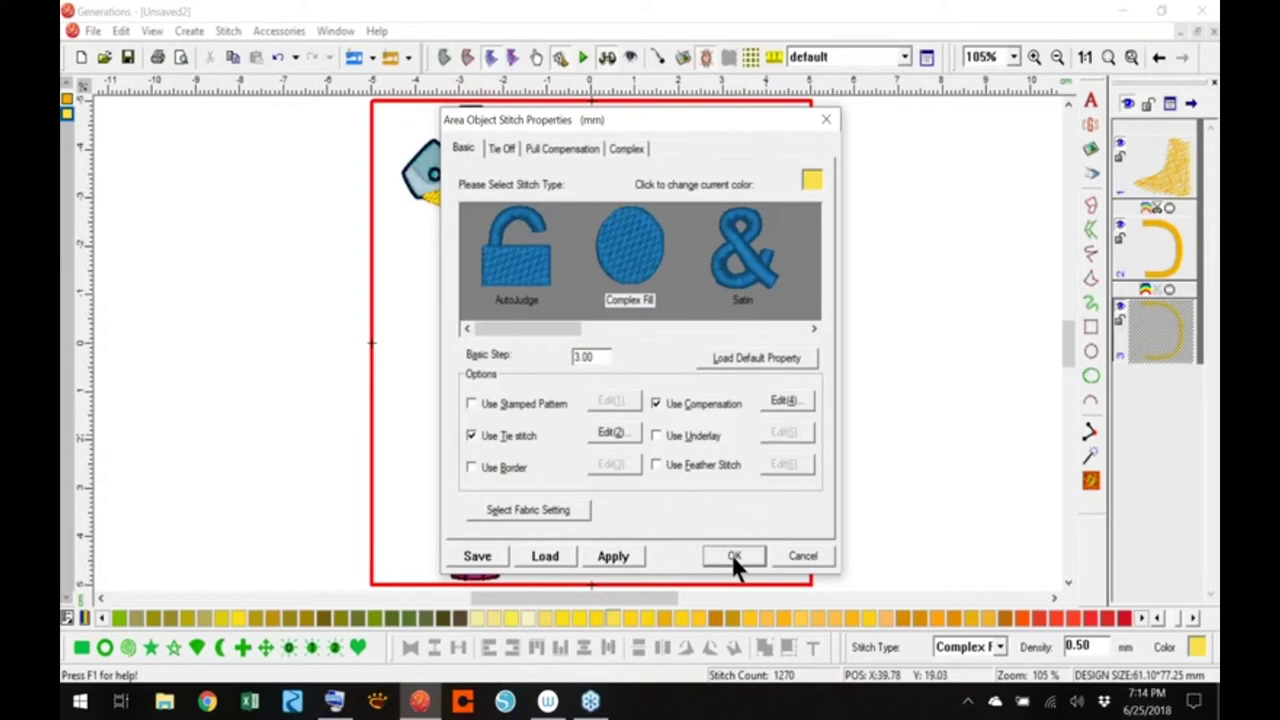
{"action": "left_click", "coordinate": [733, 556]}
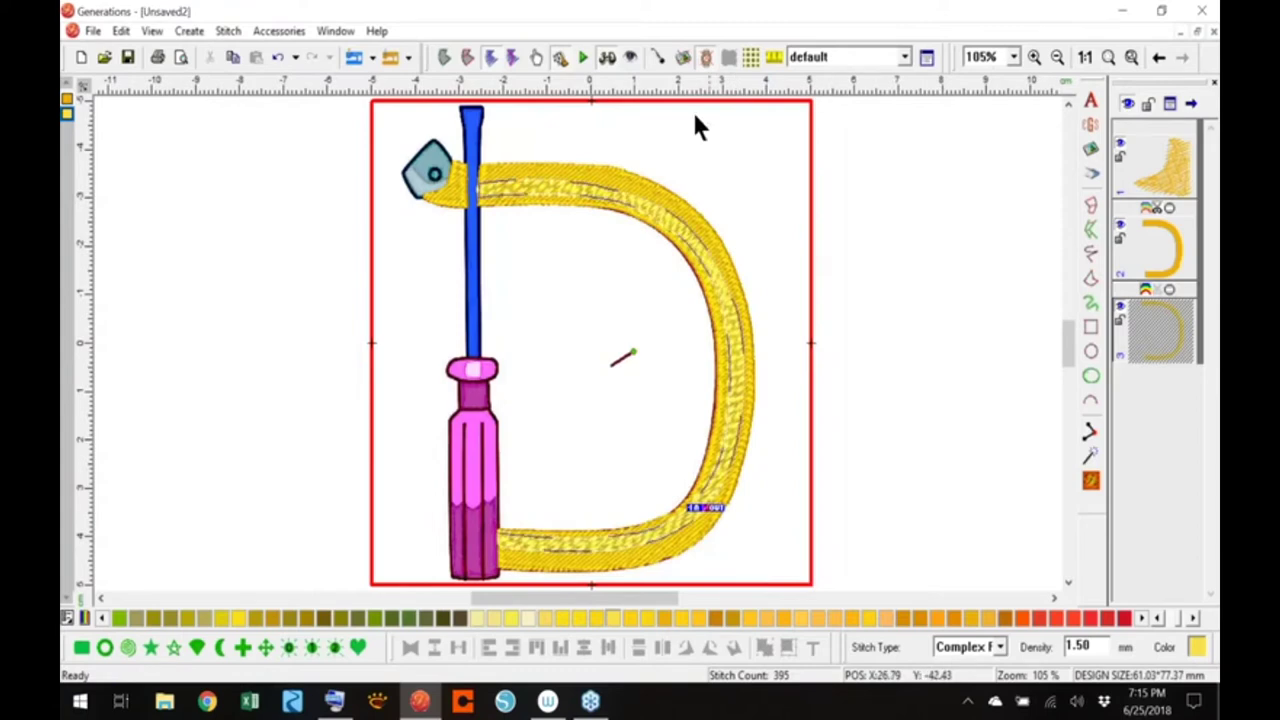
{"action": "left_click", "coordinate": [845, 258]}
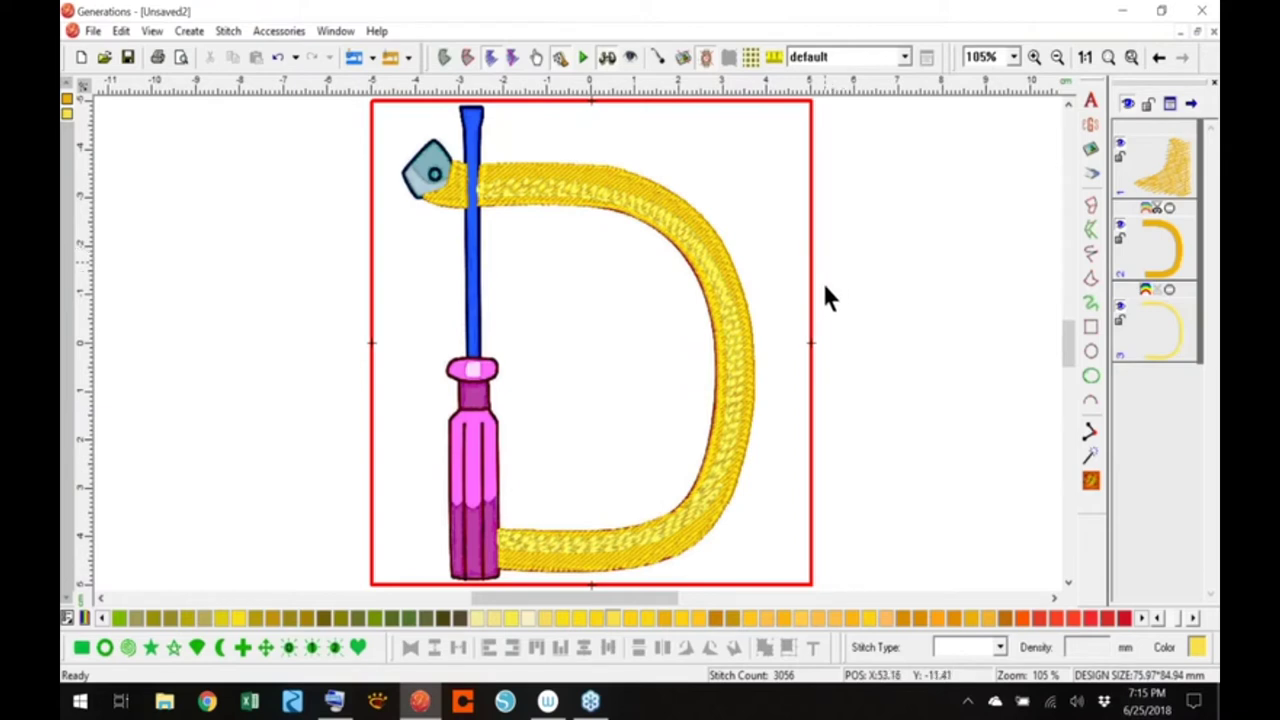
Change the stitch direction of the bright stripe's Complex Fill in its stitch properties and apply it
{"action": "left_click", "coordinate": [720, 284]}
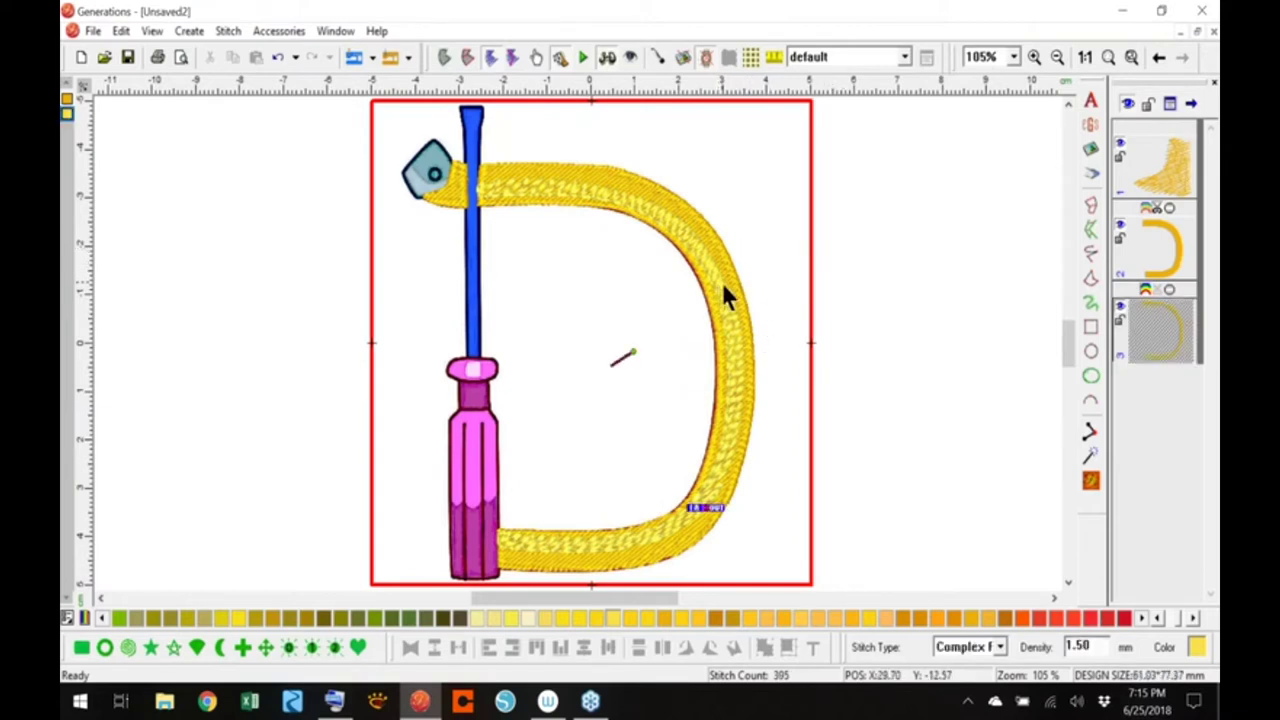
{"action": "double_click", "coordinate": [775, 350]}
{"action": "left_click", "coordinate": [627, 147]}
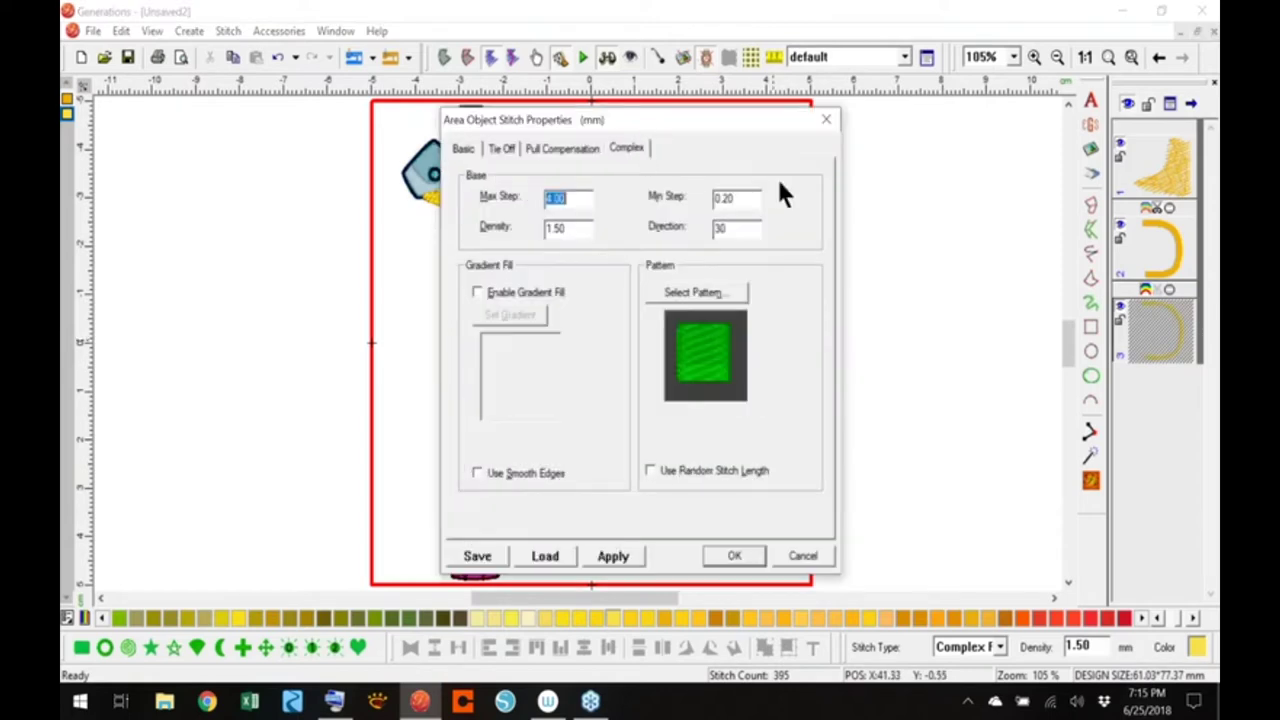
{"action": "double_click", "coordinate": [735, 229]}
{"action": "left_click", "coordinate": [716, 552]}
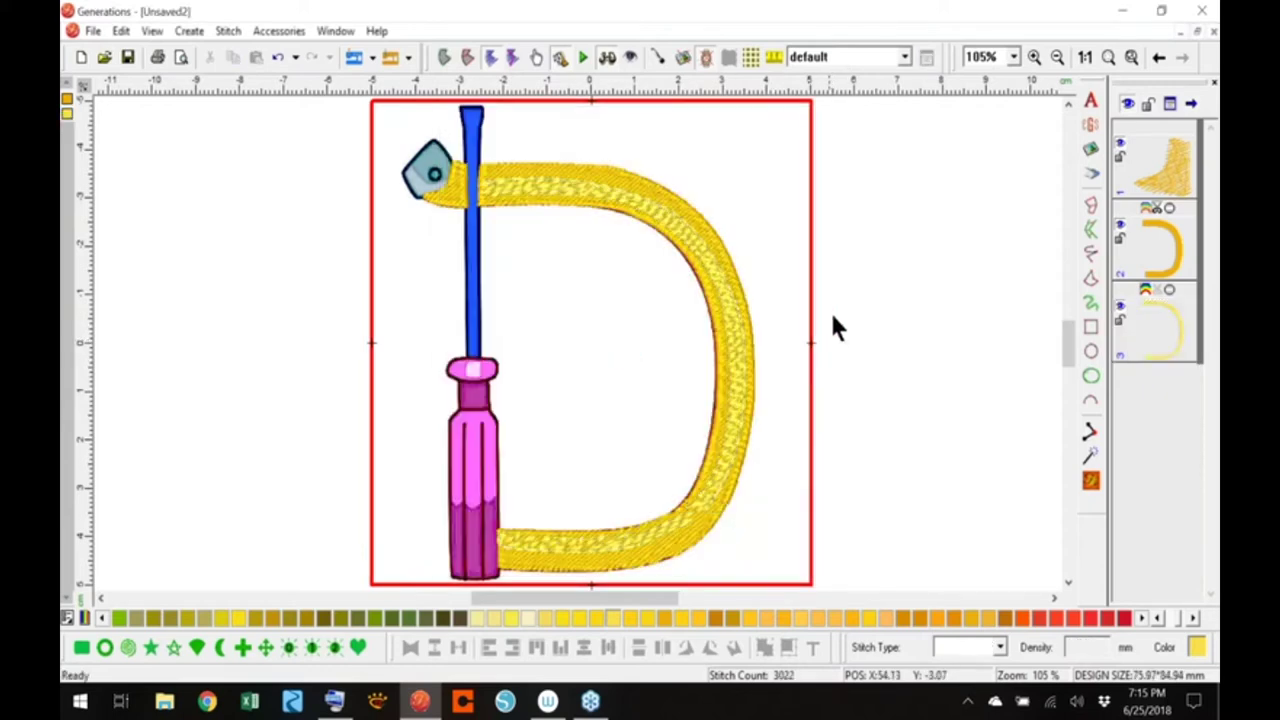
Recolor the bright stripe green and examine its Complex Fill stitches along the outer and lower curve of the tape
{"action": "left_click", "coordinate": [734, 411]}
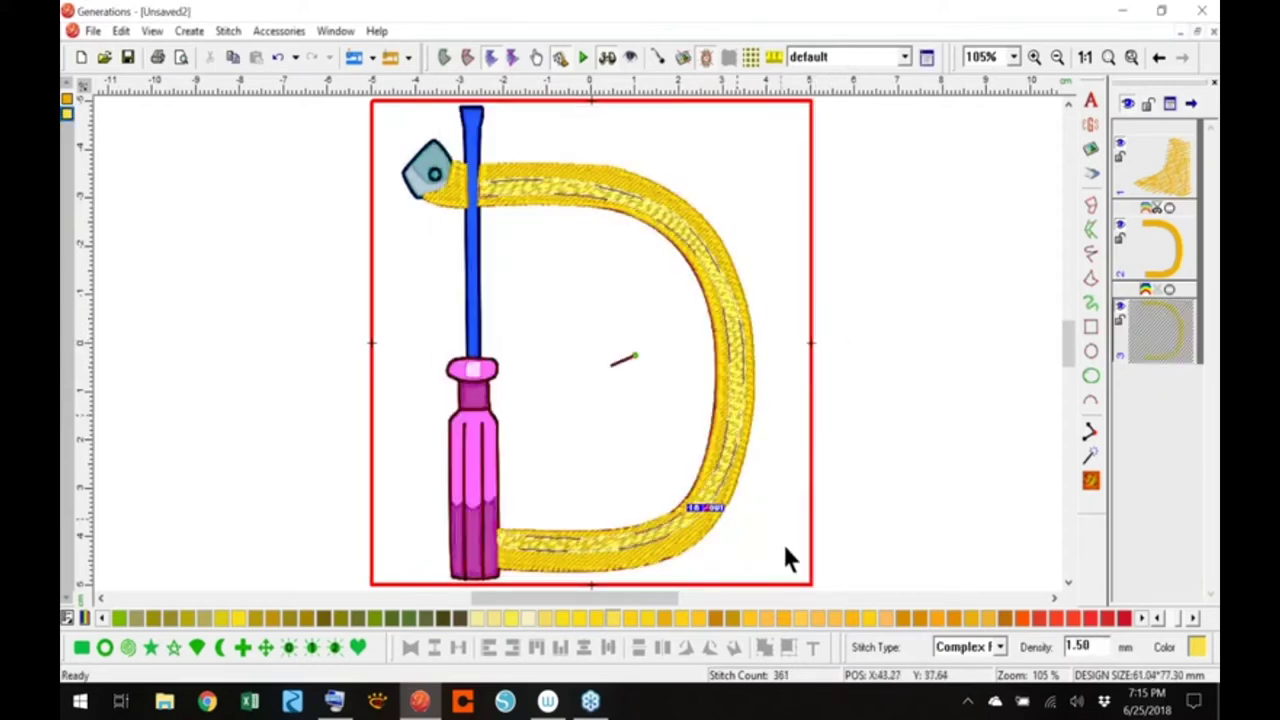
{"action": "left_click", "coordinate": [118, 615]}
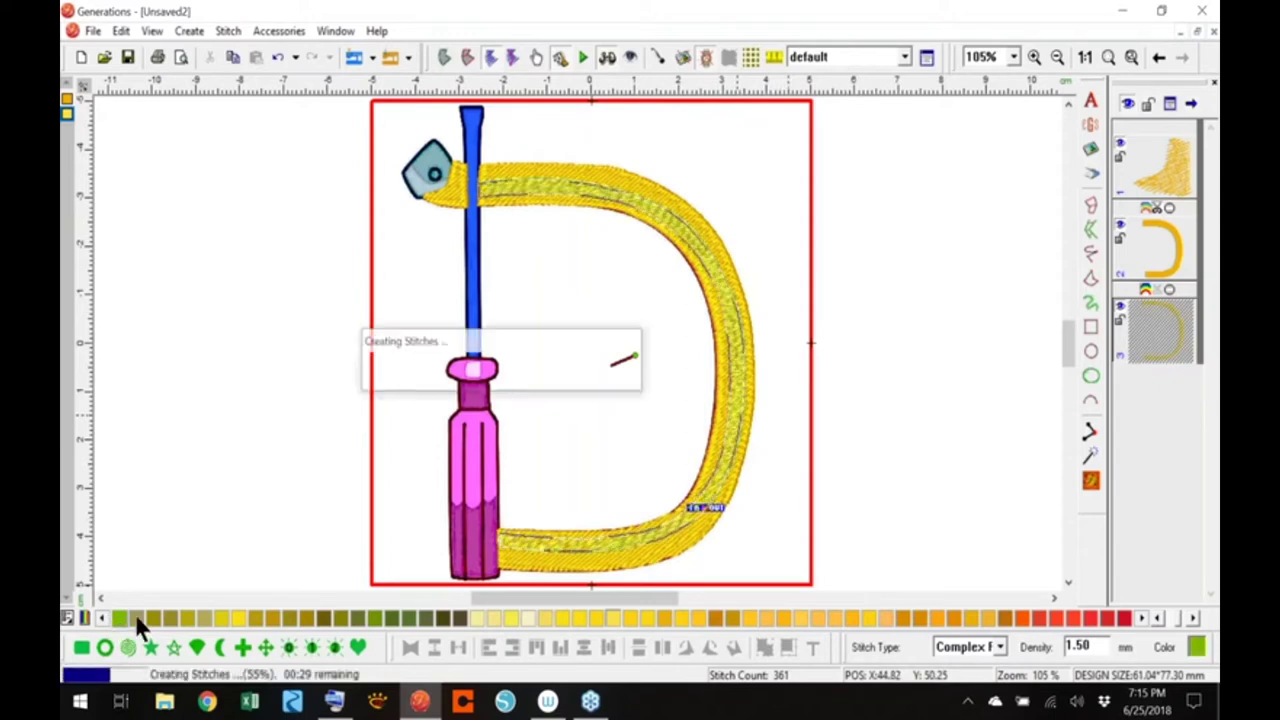
{"action": "left_click", "coordinate": [861, 371]}
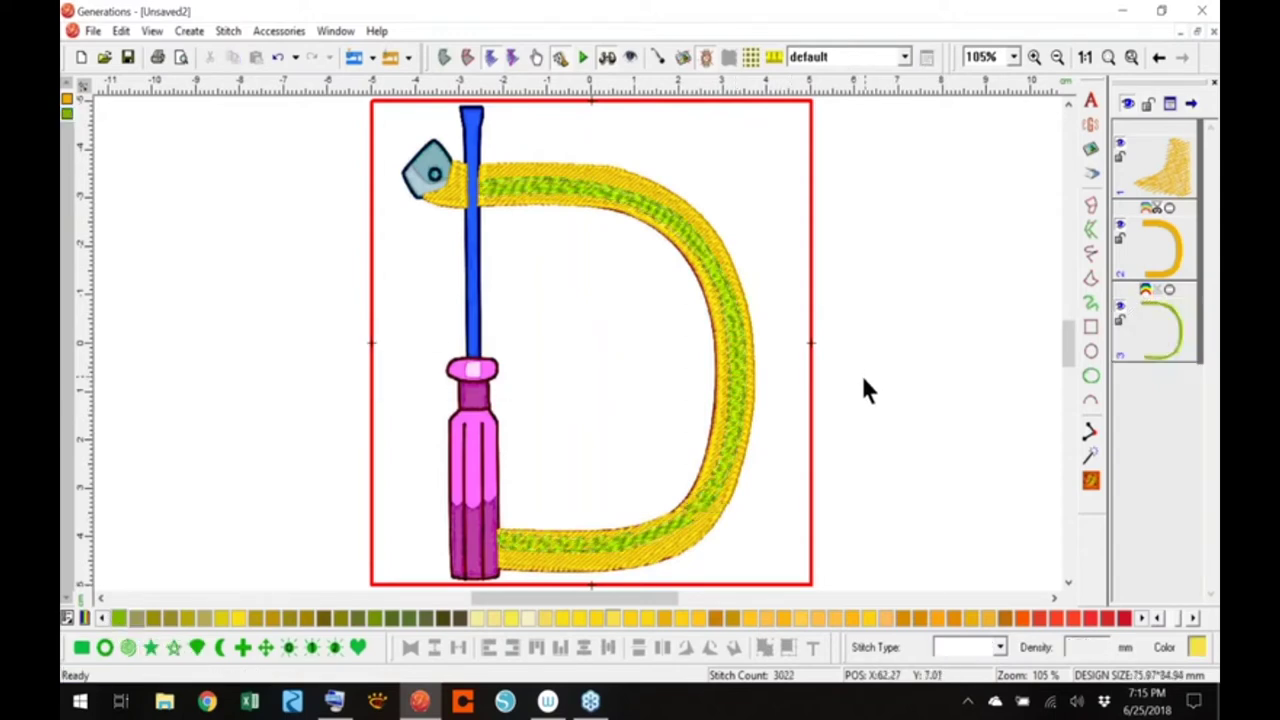
{"action": "left_click", "coordinate": [1013, 56]}
{"action": "left_click", "coordinate": [982, 137]}
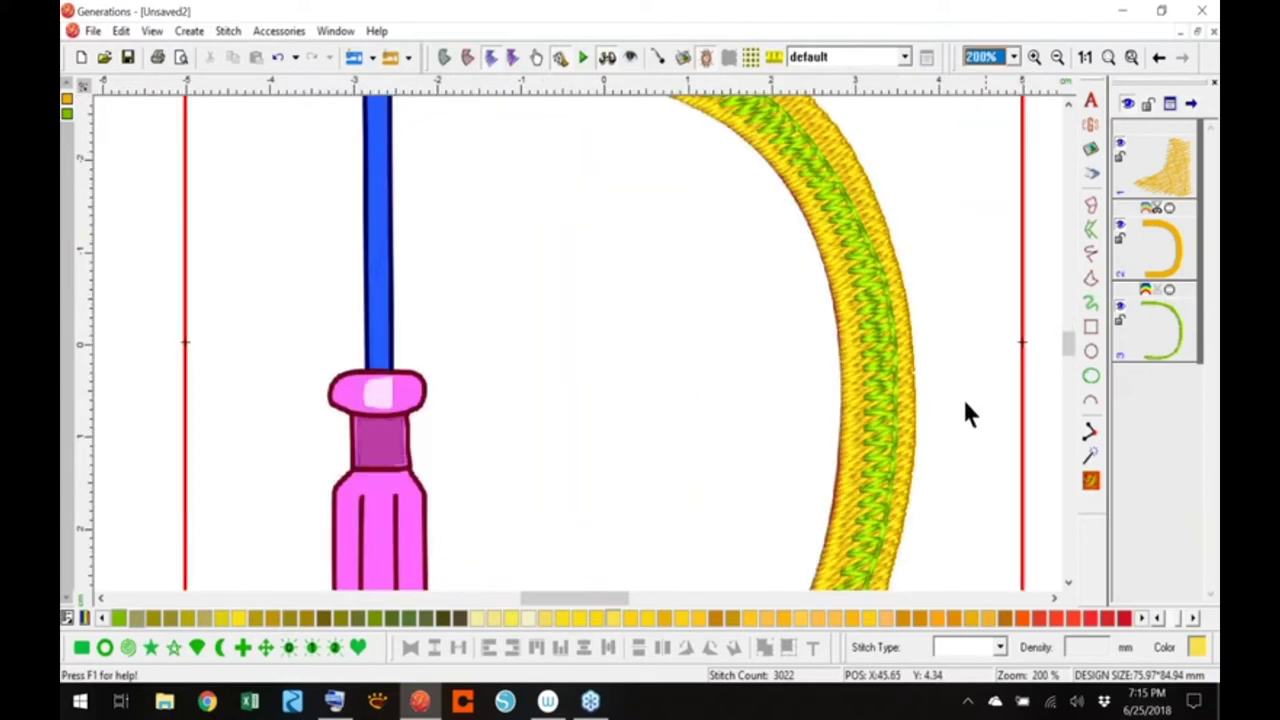
{"action": "left_click_drag", "start_coordinate": [614, 597], "coordinate": [640, 604]}
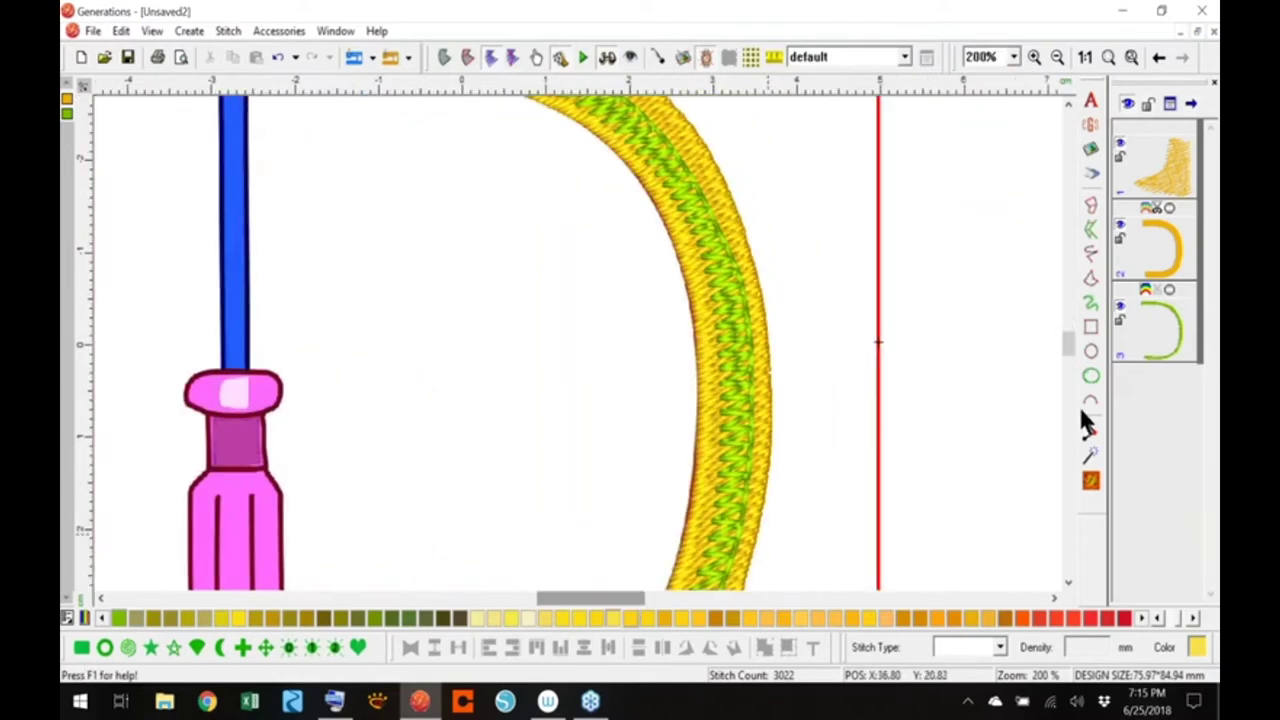
{"action": "left_click_drag", "start_coordinate": [1068, 342], "coordinate": [1072, 365]}
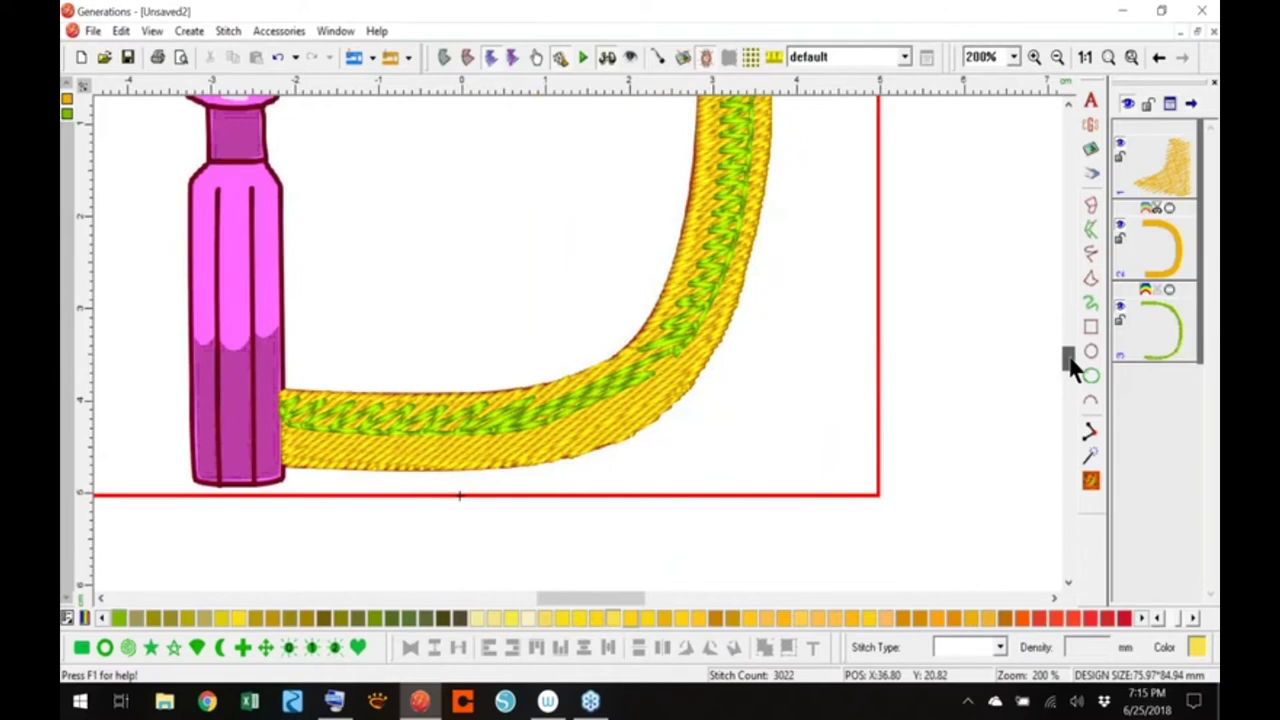
{"action": "mouse_move", "coordinate": [1071, 362]}
{"action": "left_mouse_down"}
{"action": "mouse_move", "coordinate": [1069, 337]}
{"action": "mouse_move", "coordinate": [1075, 362]}
{"action": "left_mouse_up"}
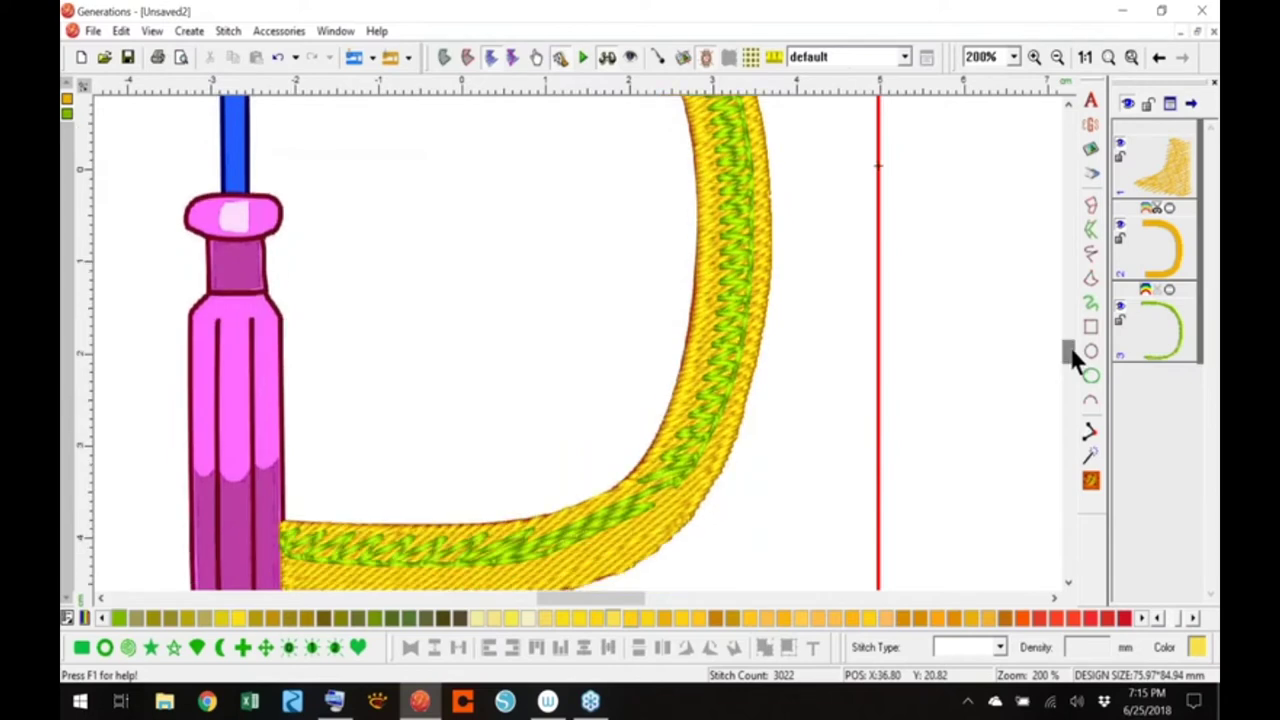
Delete the green Complex Fill stripe and turn off the 3D view so the artwork shows through
{"action": "left_click", "coordinate": [1162, 336]}
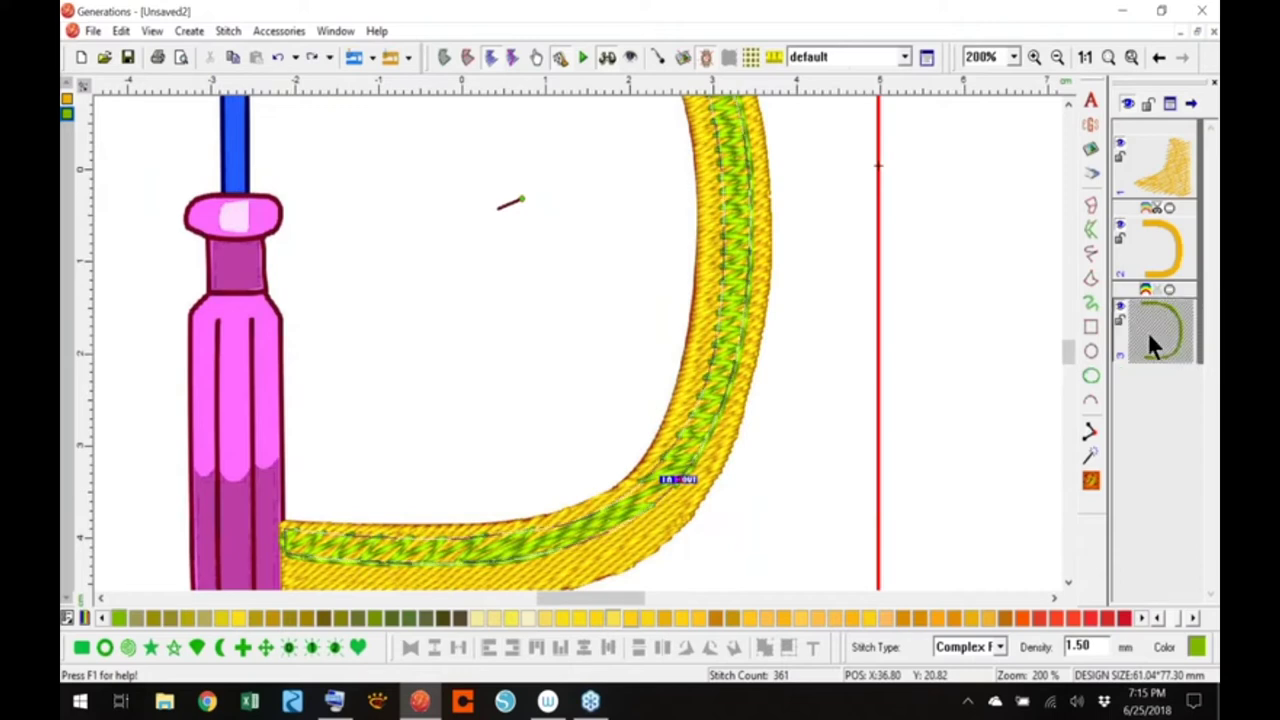
{"action": "key", "text": "Delete"}
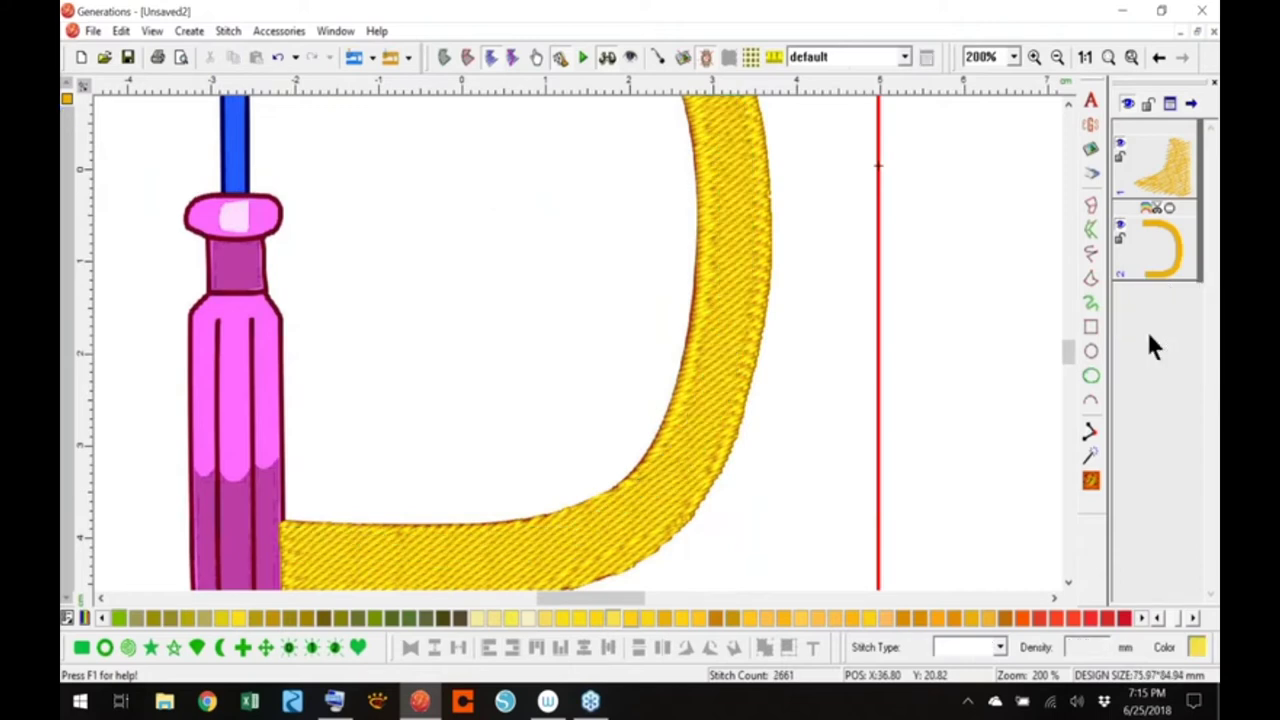
{"action": "left_click", "coordinate": [607, 57]}
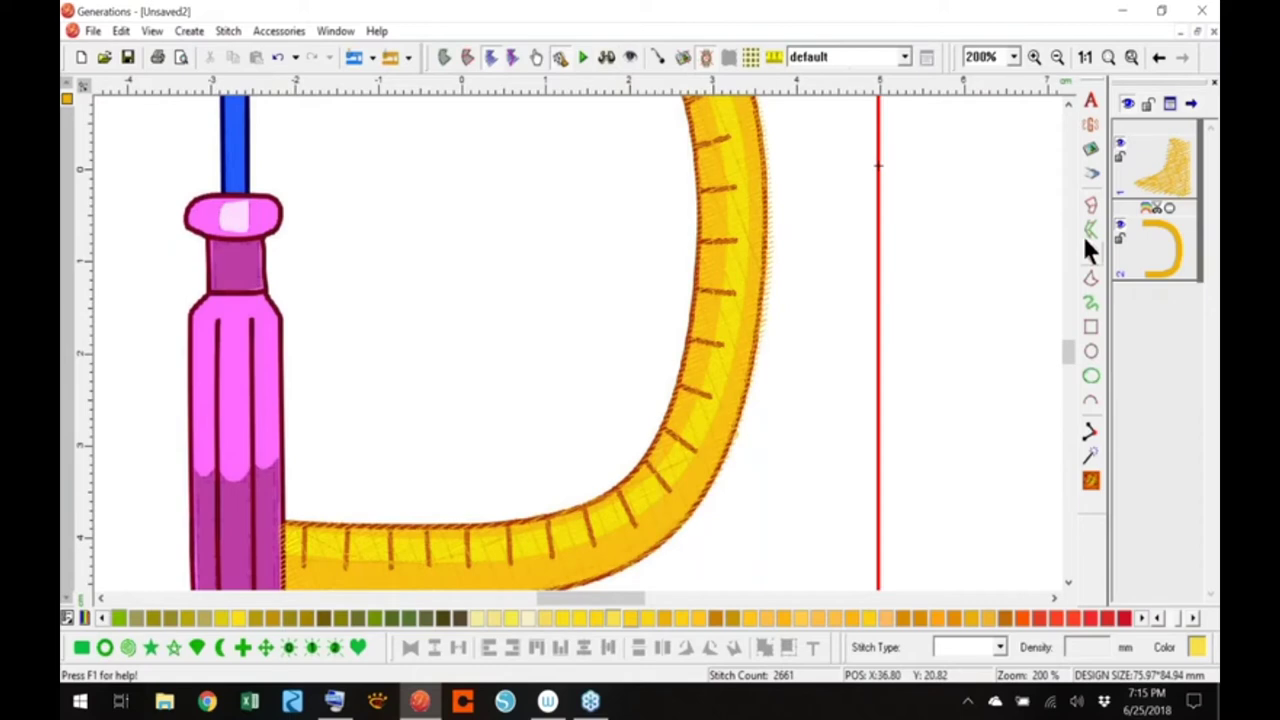
Start a yellow Side to Side Satin area at the screwdriver handle, placing point pairs across the bright stripe around the lower curve
{"action": "left_click", "coordinate": [1092, 206]}
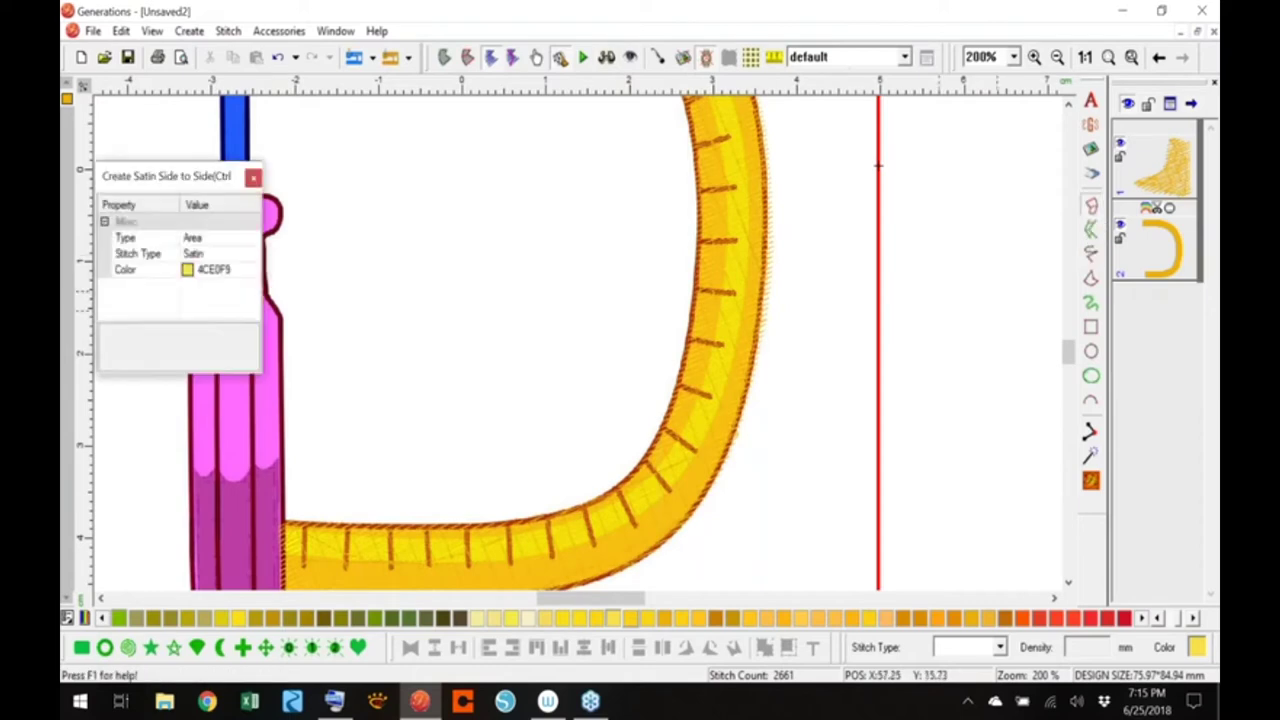
{"action": "left_click", "coordinate": [283, 554]}
{"action": "left_click", "coordinate": [378, 538]}
{"action": "left_click", "coordinate": [378, 563]}
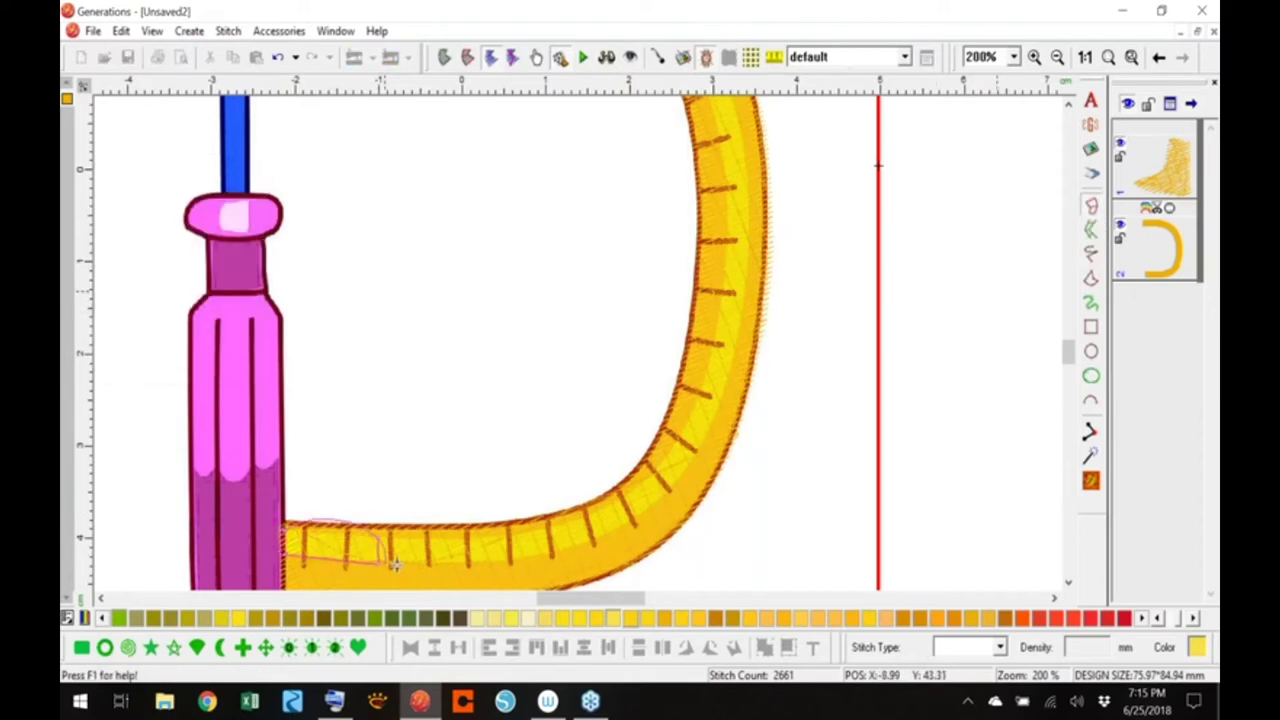
{"action": "left_click", "coordinate": [513, 538]}
{"action": "left_click", "coordinate": [517, 559]}
{"action": "left_click", "coordinate": [614, 514]}
{"action": "left_click", "coordinate": [619, 526]}
{"action": "left_click", "coordinate": [682, 441]}
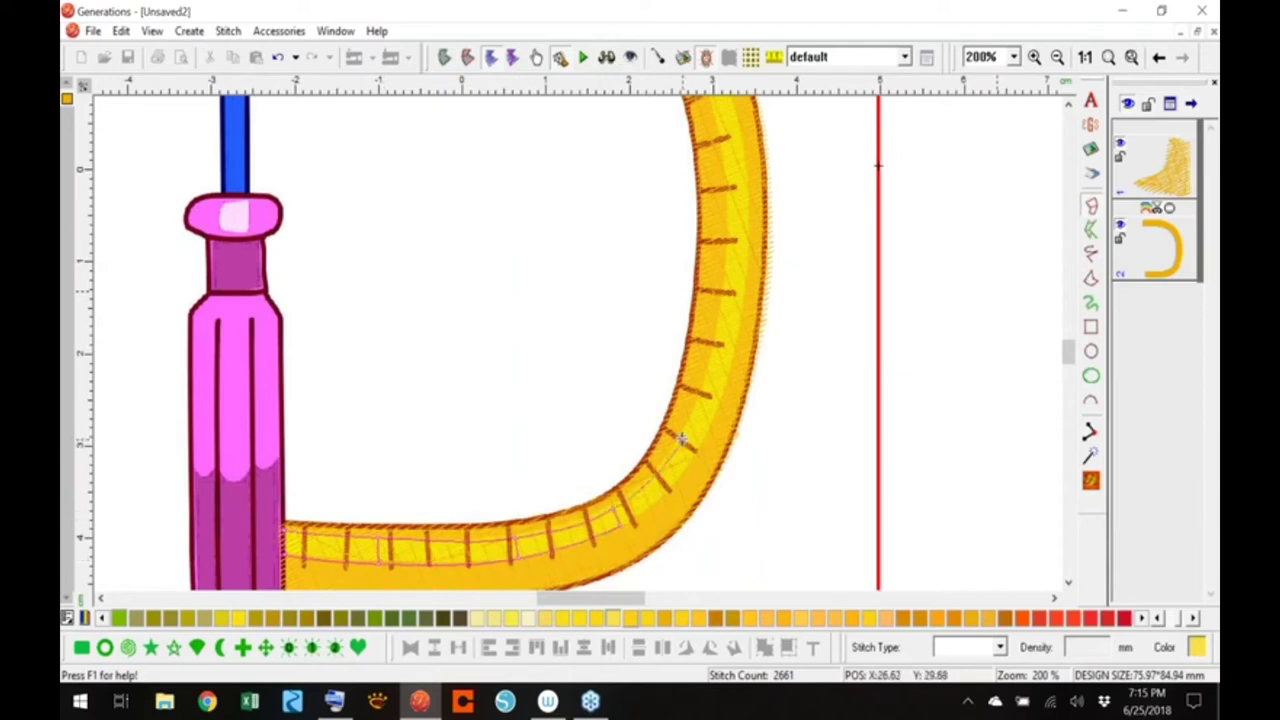
{"action": "left_click", "coordinate": [695, 450]}
{"action": "left_click", "coordinate": [727, 310]}
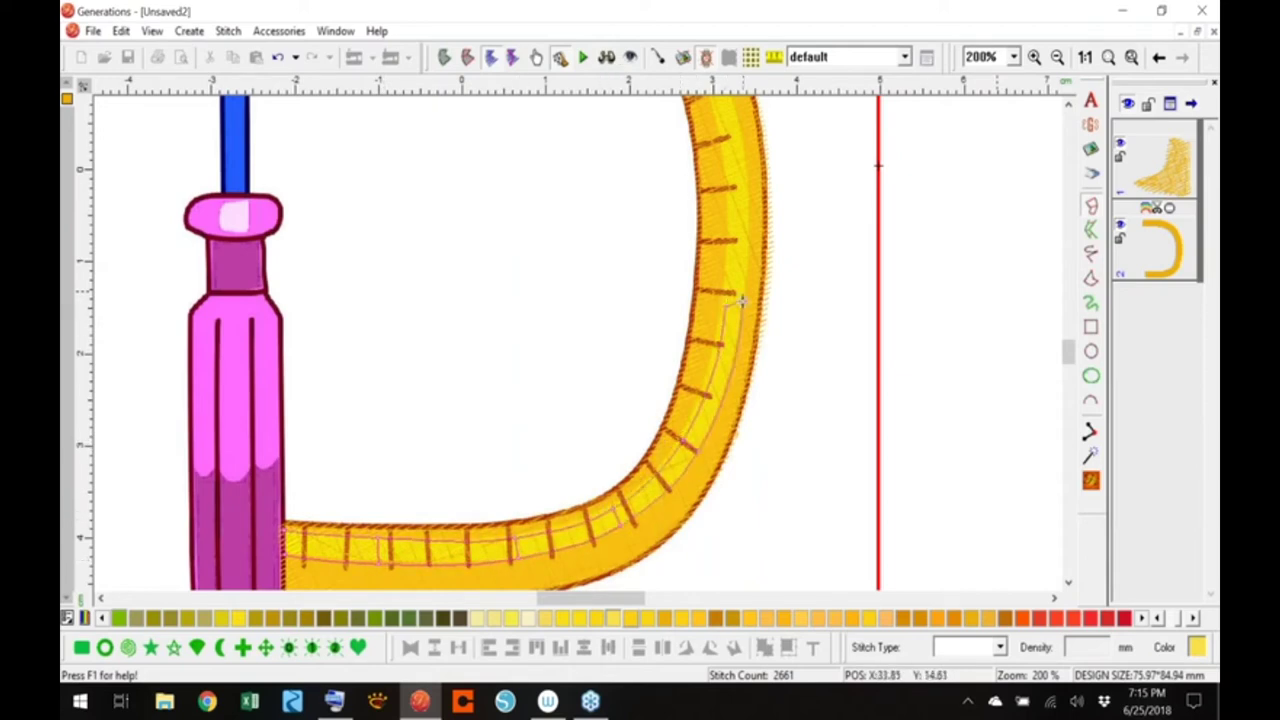
{"action": "left_click", "coordinate": [741, 310]}
Continue the satin point pairs across the bright stripe over the upper curve to the screwdriver shaft and complete the area
{"action": "left_click", "coordinate": [730, 166]}
{"action": "scroll", "coordinate": [690, 240], "scroll_direction": "up", "scroll_amount": 5}
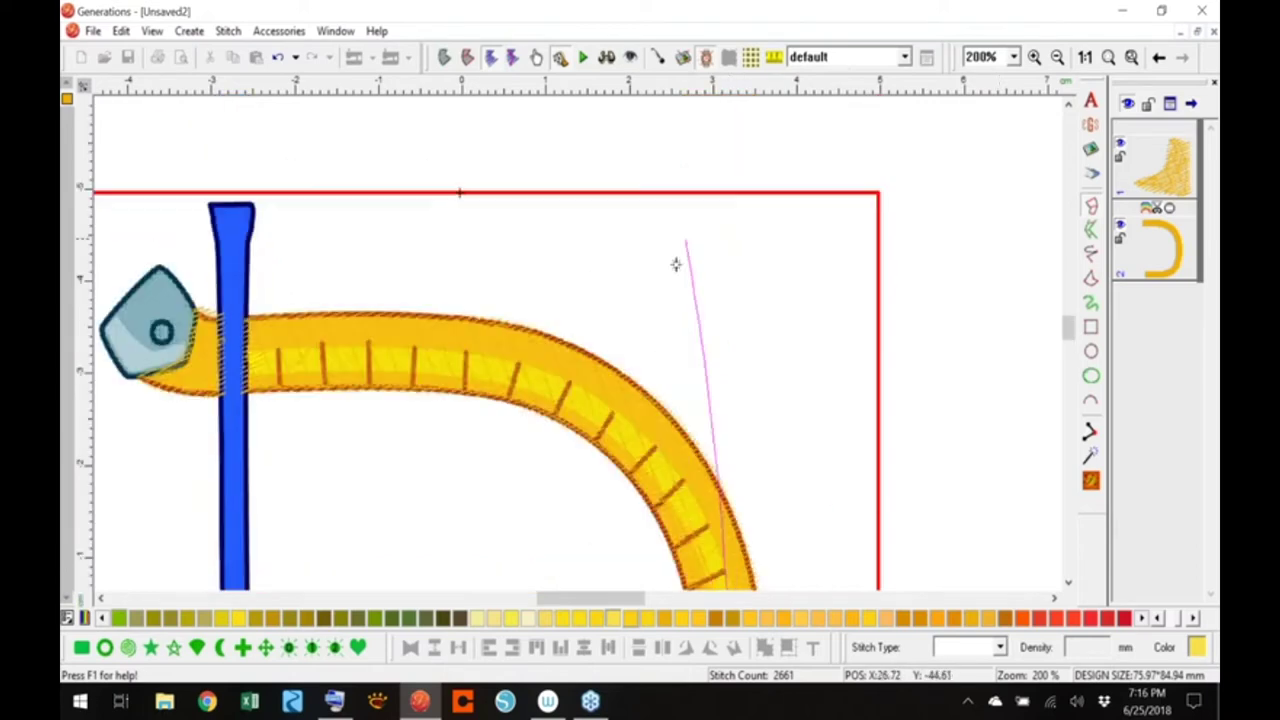
{"action": "left_click", "coordinate": [701, 505]}
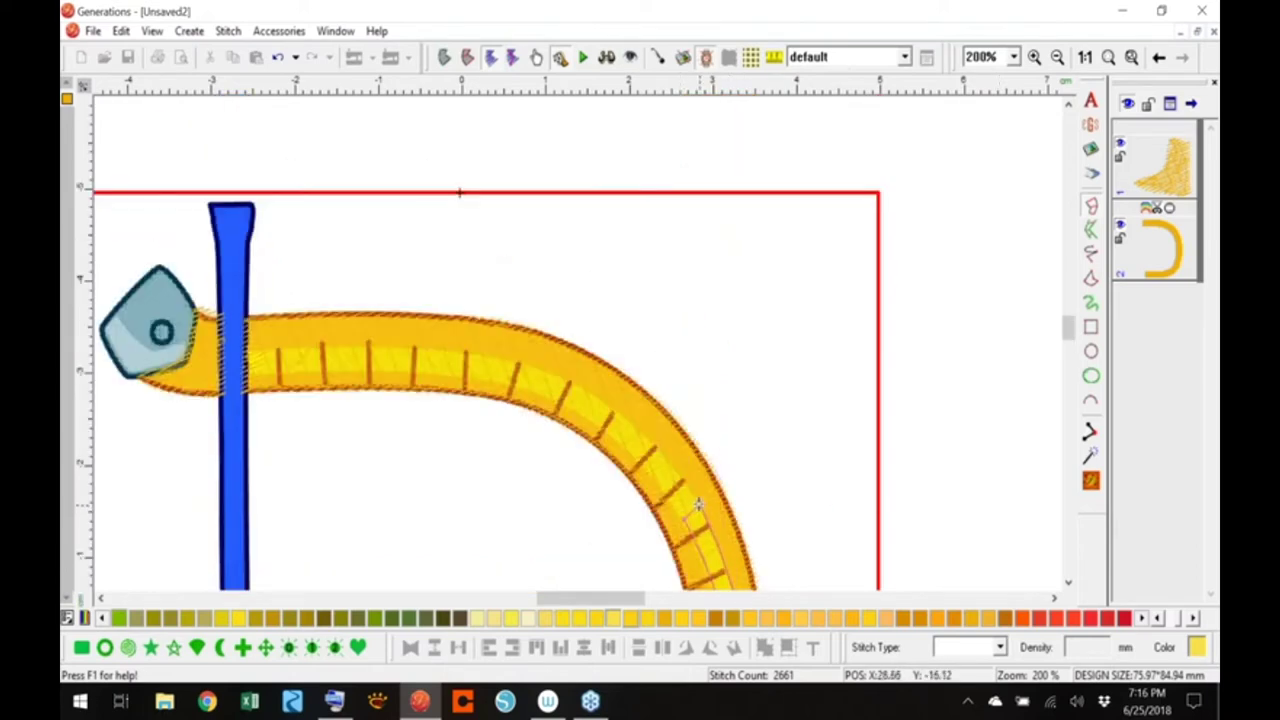
{"action": "left_click", "coordinate": [607, 428]}
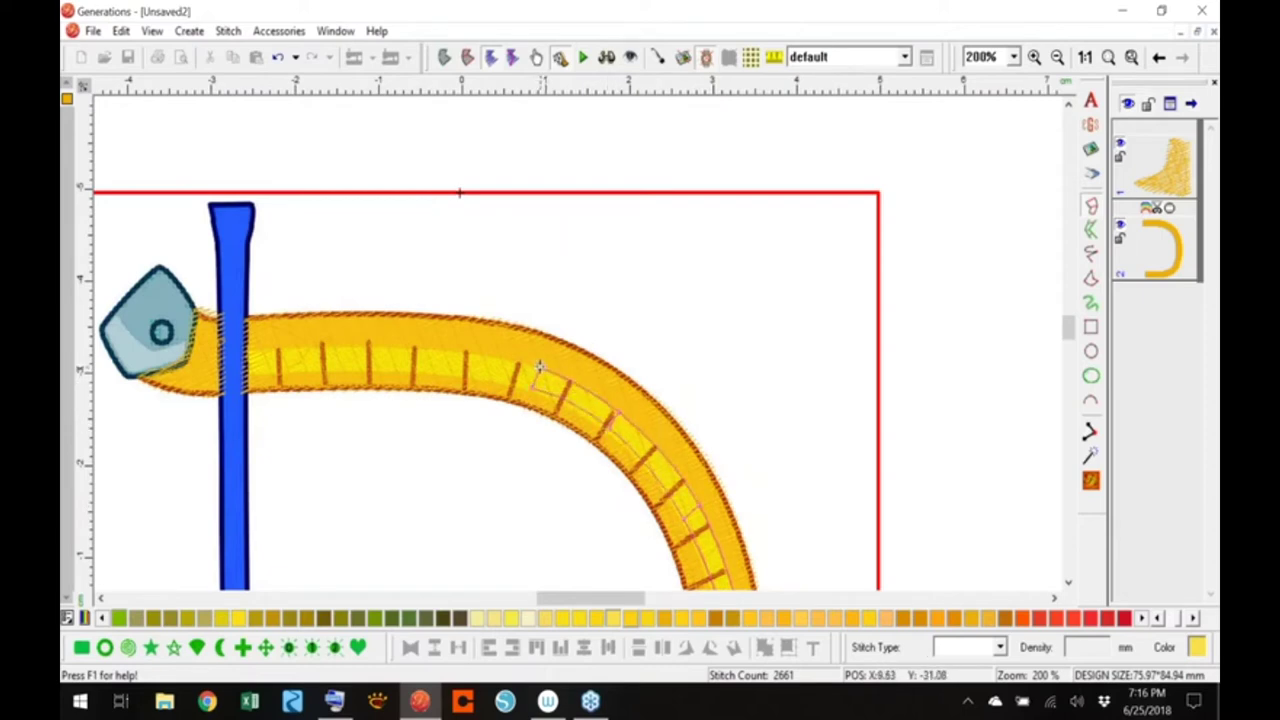
{"action": "left_click", "coordinate": [429, 351]}
{"action": "left_click", "coordinate": [342, 366]}
{"action": "left_click", "coordinate": [343, 348]}
{"action": "left_click", "coordinate": [243, 368]}
{"action": "left_click", "coordinate": [246, 349]}
{"action": "right_click", "coordinate": [246, 349]}
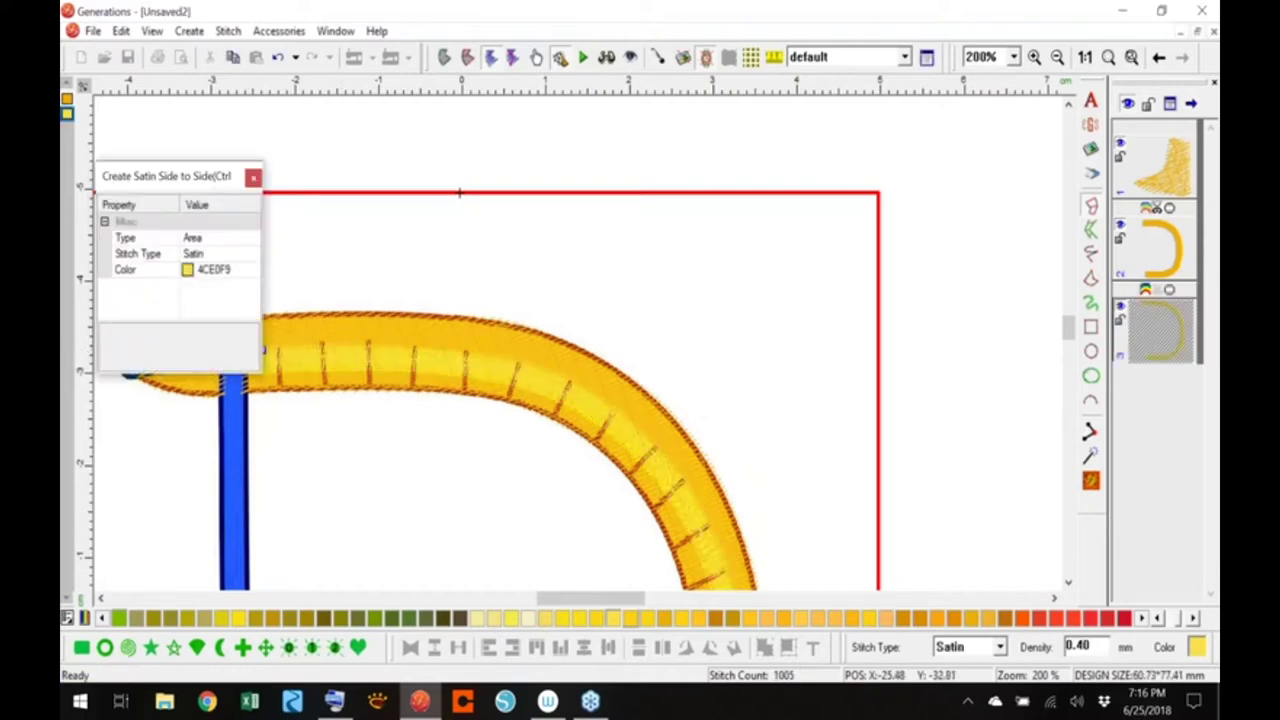
Show the whole design in 3D with the new satin stripe and leave the satin tool
{"action": "left_click", "coordinate": [630, 57]}
{"action": "left_click_drag", "start_coordinate": [1067, 328], "coordinate": [1067, 341]}
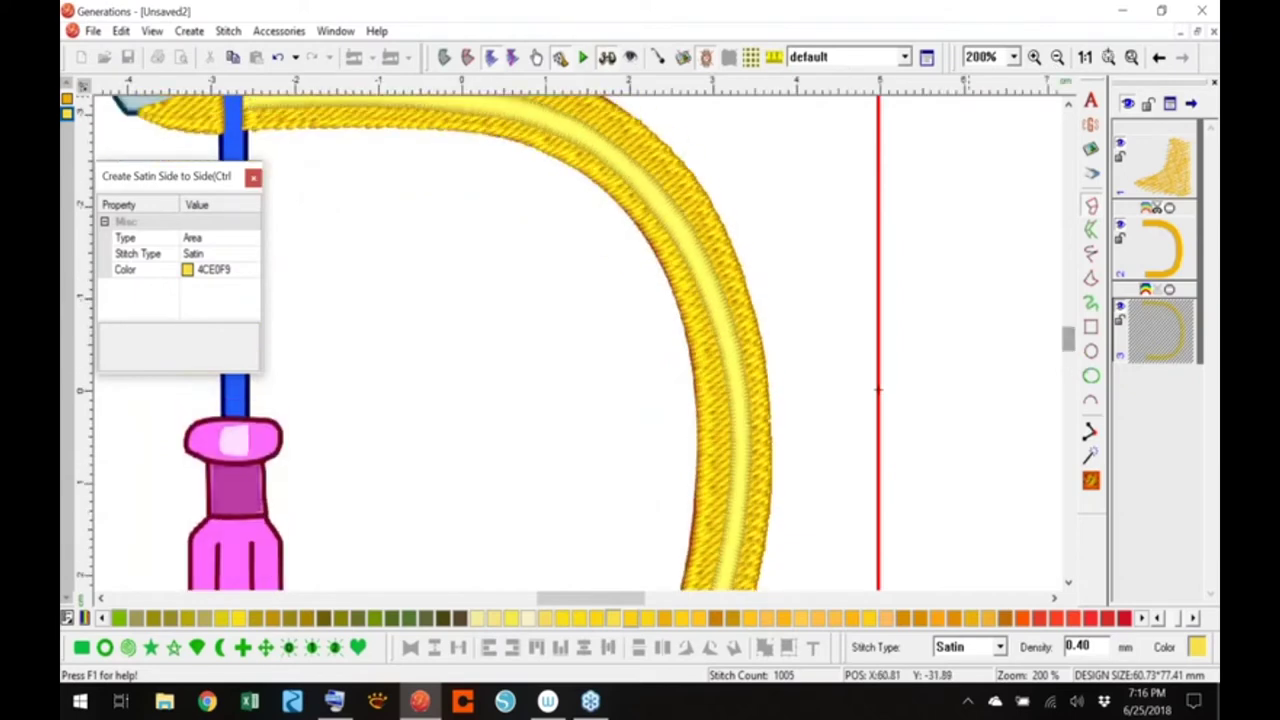
{"action": "left_click", "coordinate": [1108, 57]}
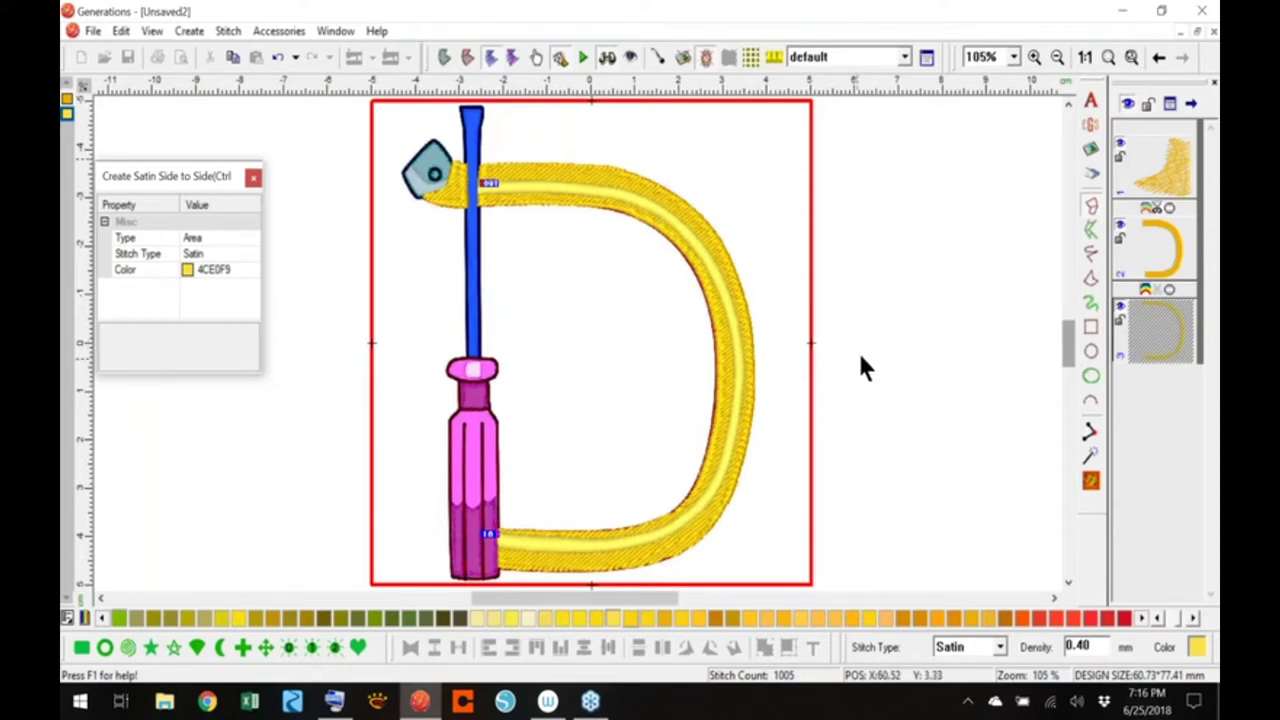
{"action": "left_click", "coordinate": [860, 357]}
{"action": "left_click", "coordinate": [737, 354]}
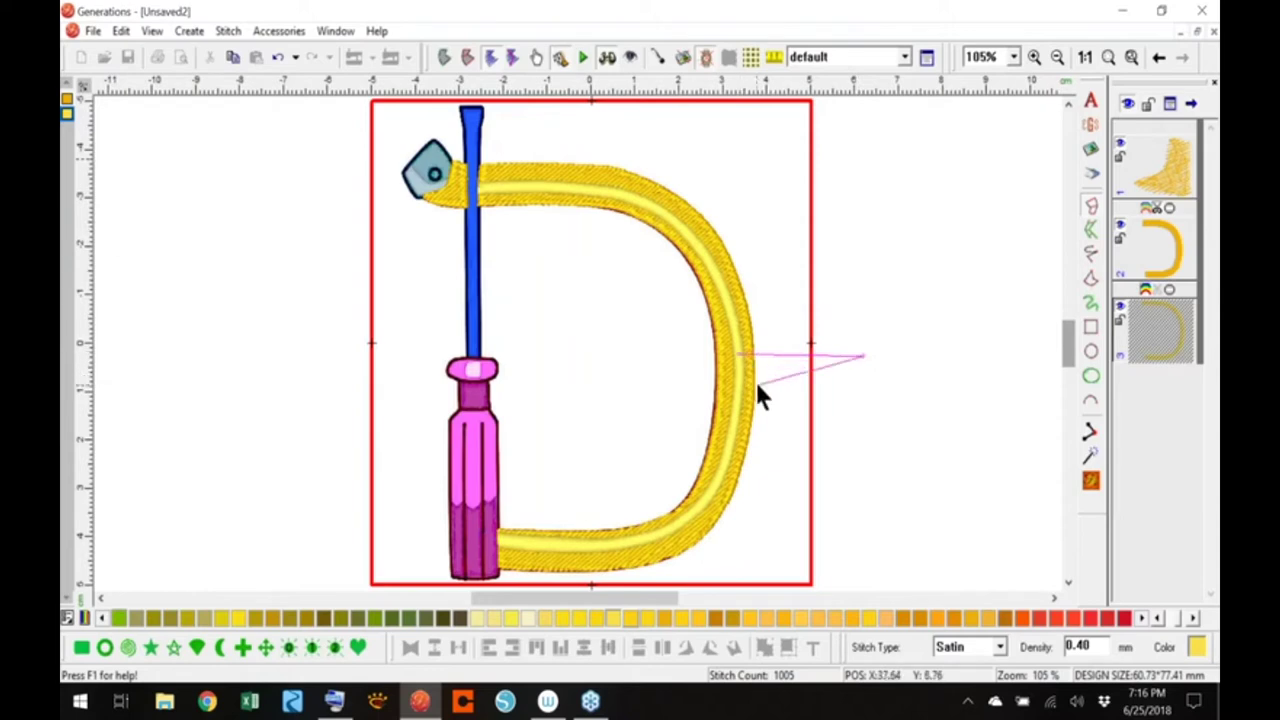
{"action": "left_click", "coordinate": [803, 386]}
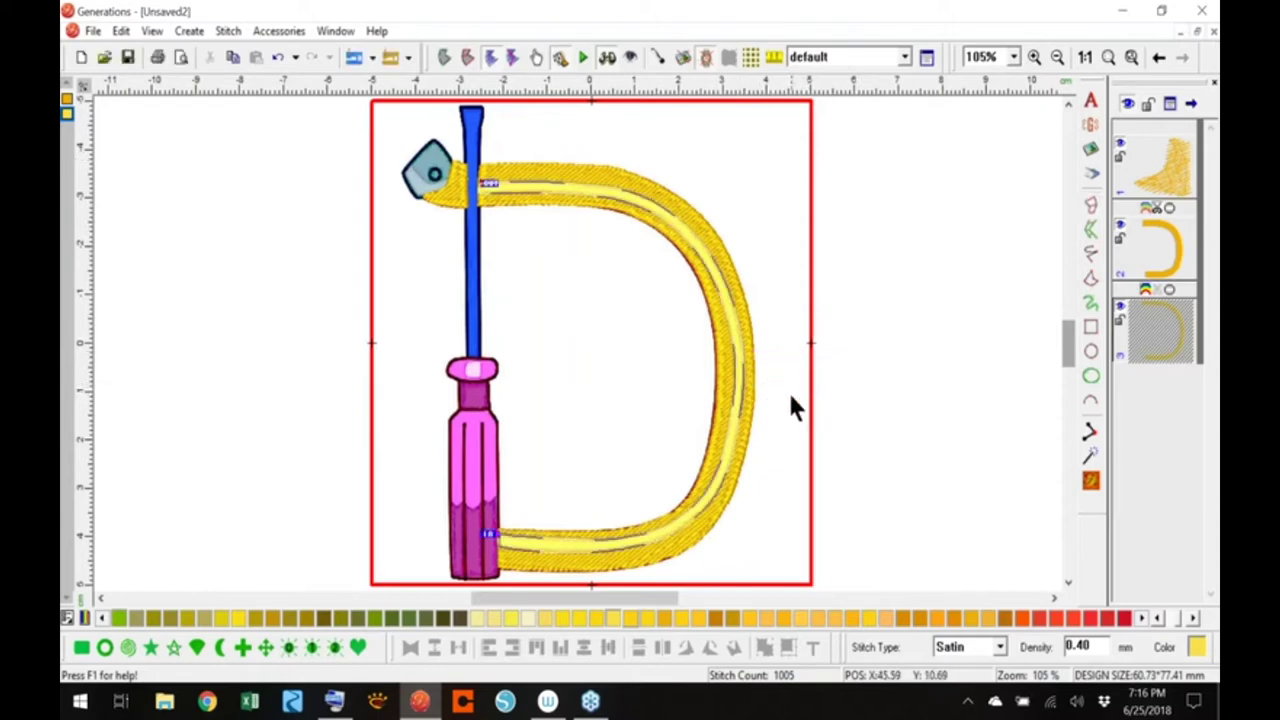
Set the satin stripe's density to 1.00 mm and turn off its underlay in the stitch properties
{"action": "right_click", "coordinate": [802, 384]}
{"action": "left_click", "coordinate": [665, 146]}
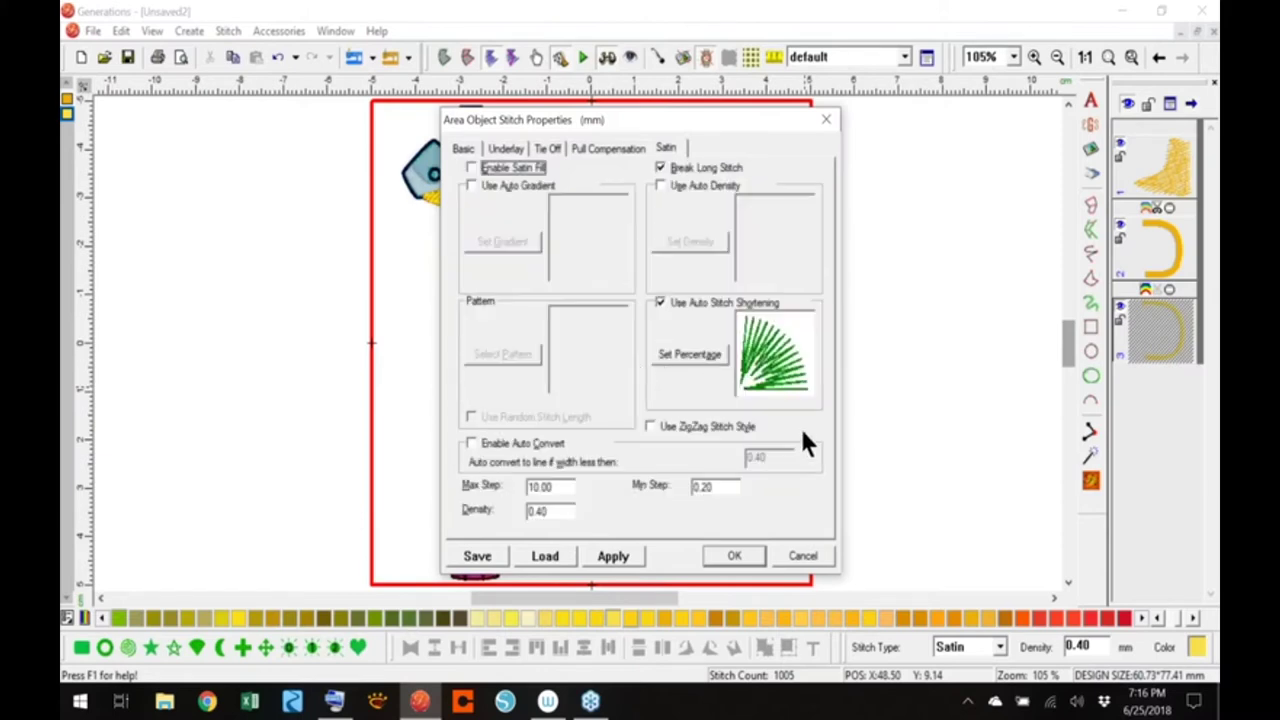
{"action": "left_click_drag", "start_coordinate": [561, 513], "coordinate": [520, 514]}
{"action": "type", "text": "1"}
{"action": "left_click", "coordinate": [510, 148]}
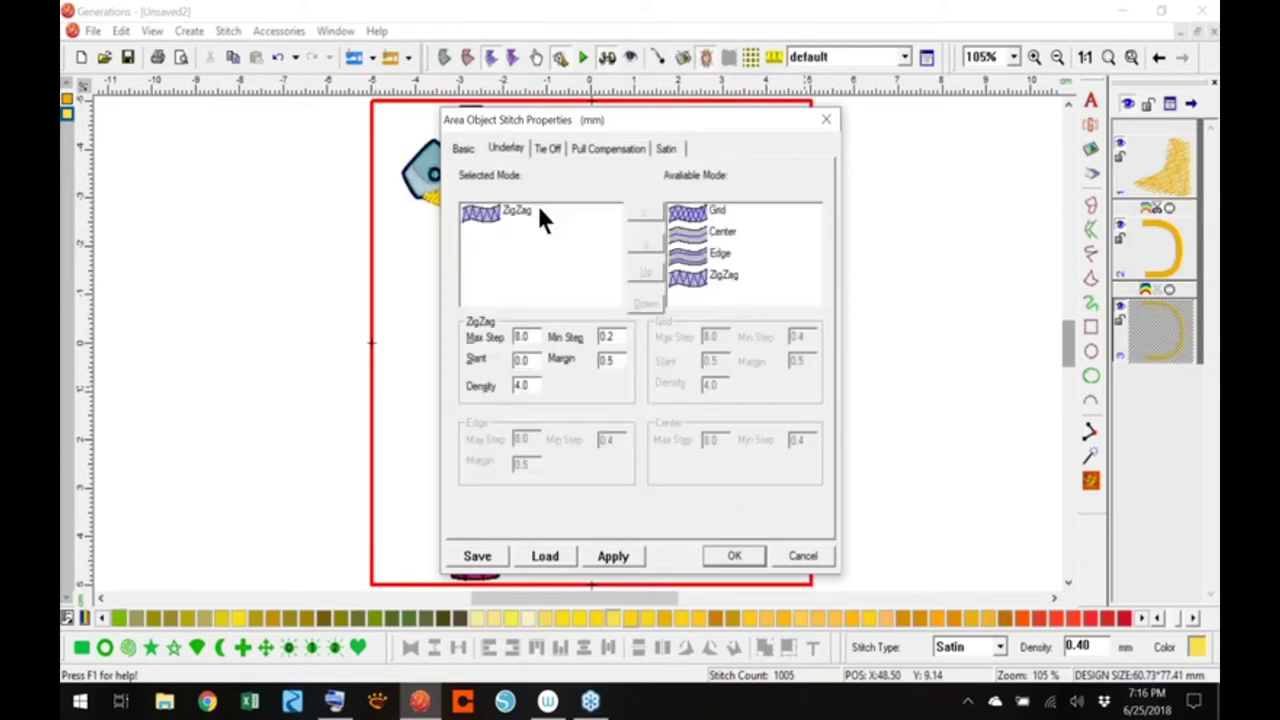
{"action": "left_click", "coordinate": [470, 147]}
{"action": "left_click", "coordinate": [655, 435]}
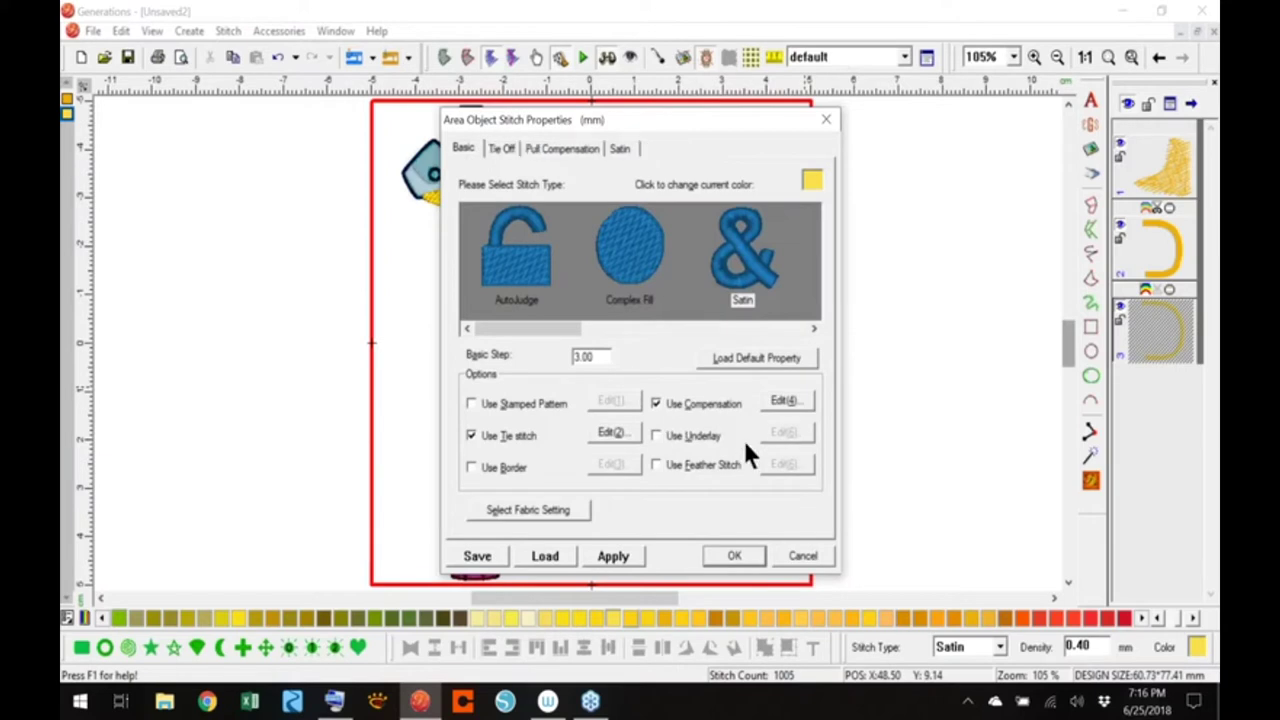
{"action": "left_click", "coordinate": [729, 551]}
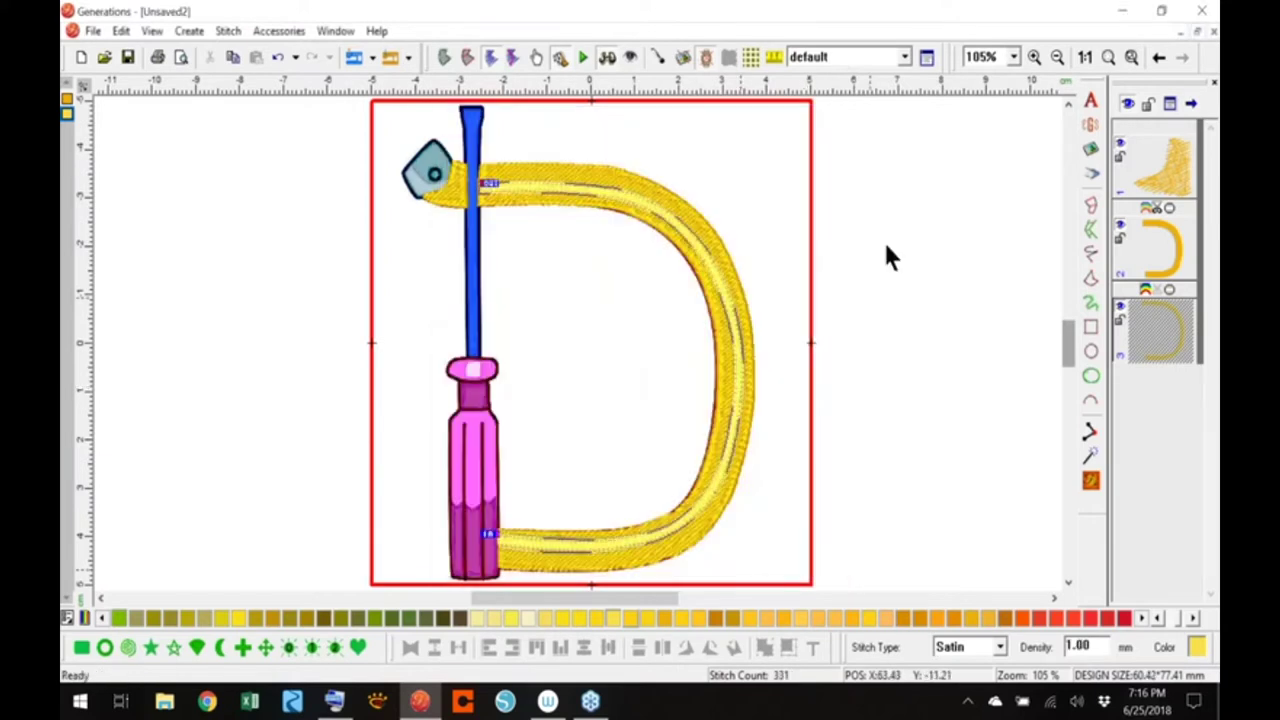
Set the satin stripe's density to 1.50 mm while viewing the stitches closely on the tape's outer curve
{"action": "left_click", "coordinate": [1013, 57]}
{"action": "left_click", "coordinate": [979, 151]}
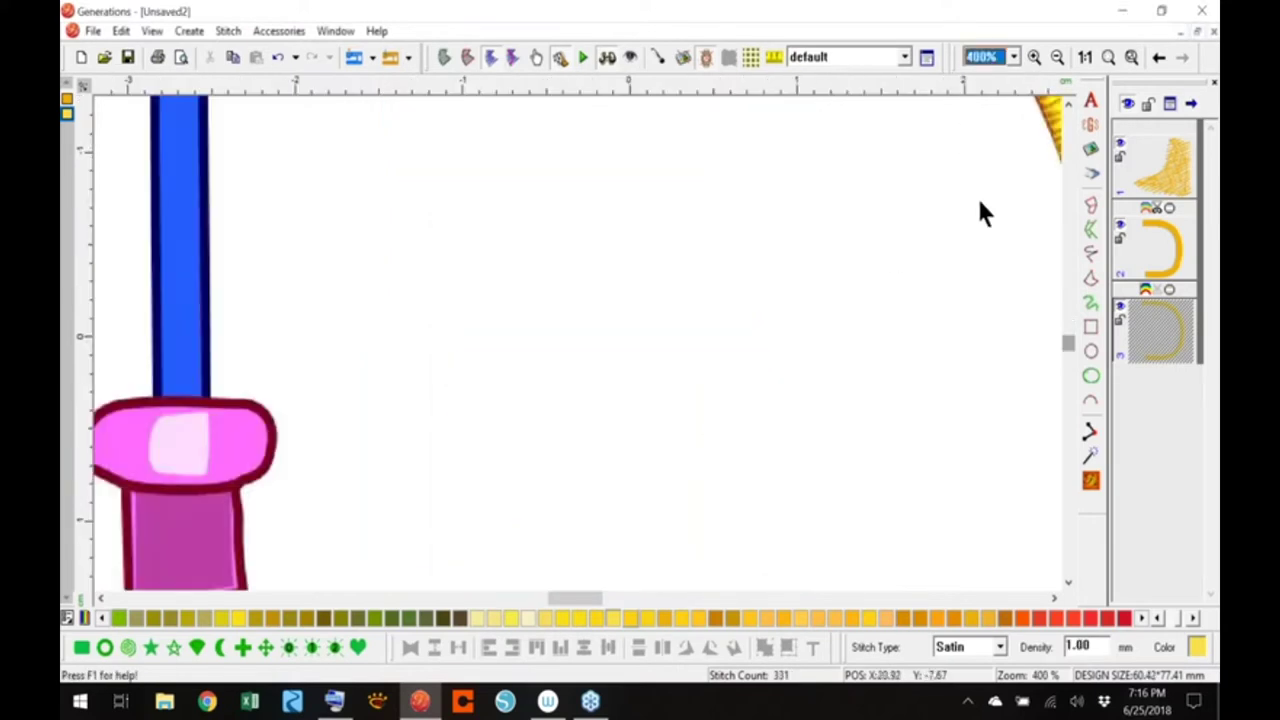
{"action": "left_click_drag", "start_coordinate": [565, 599], "coordinate": [598, 600]}
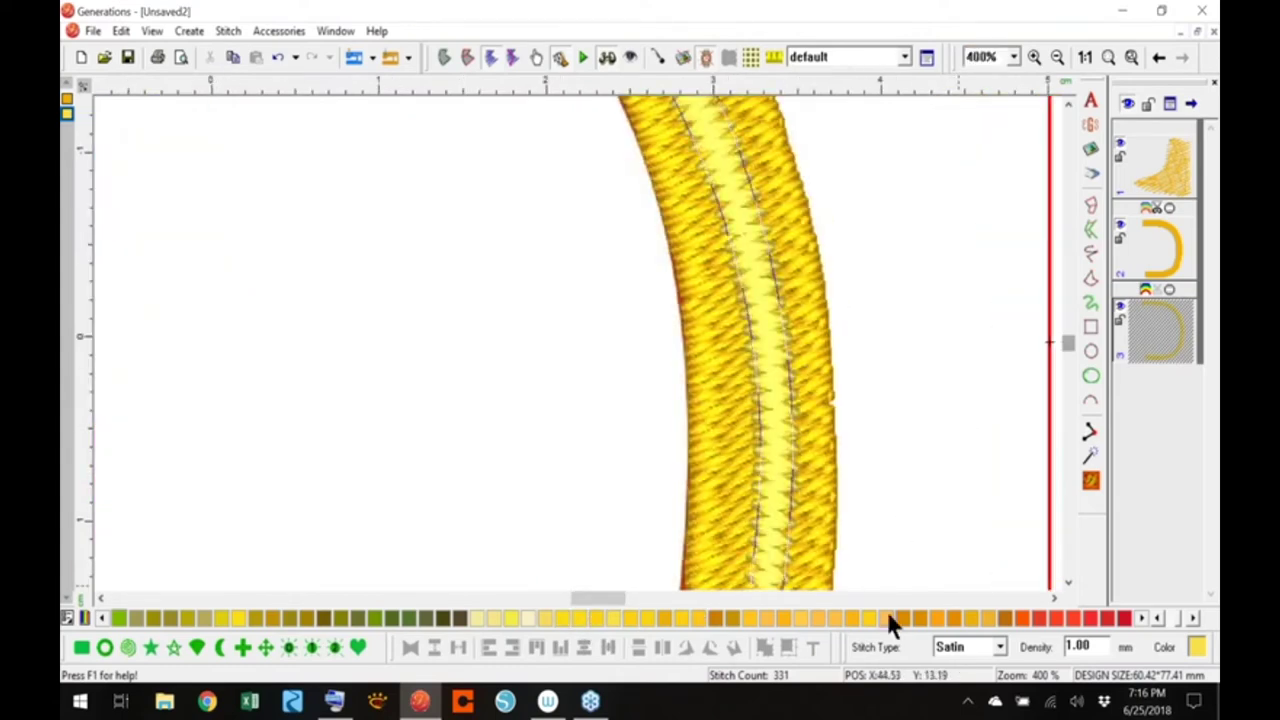
{"action": "double_click", "coordinate": [1080, 646]}
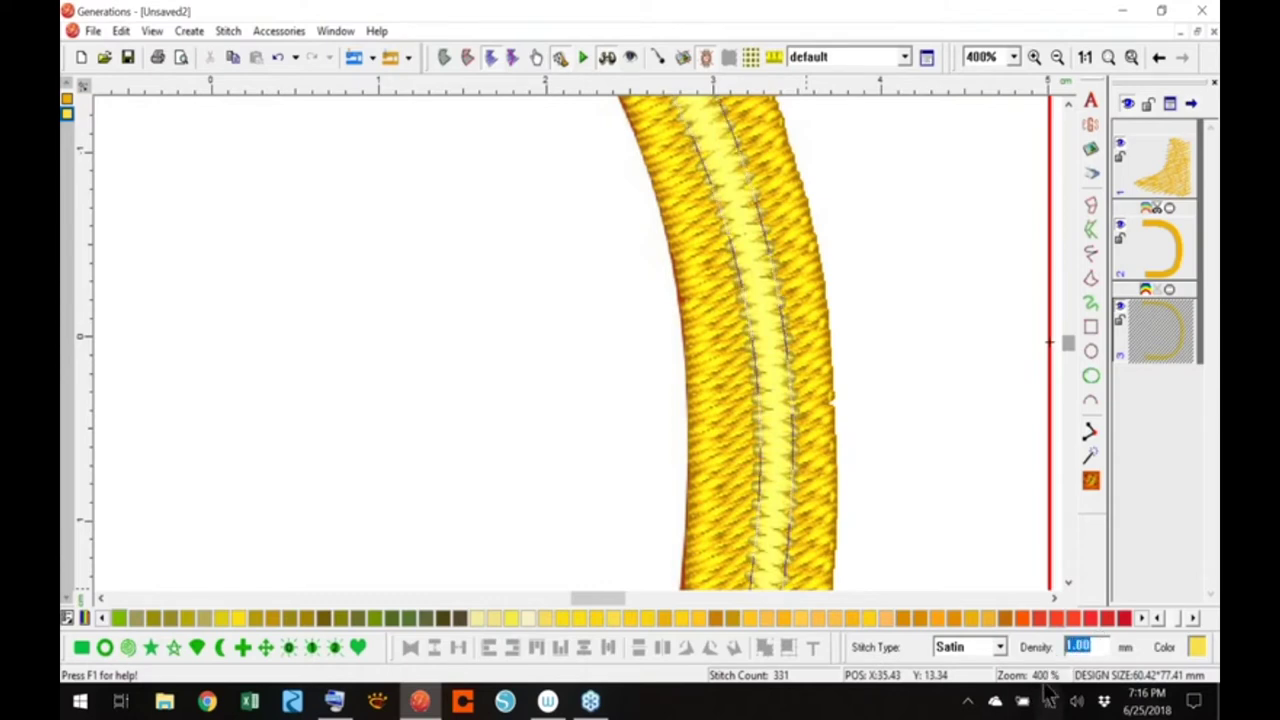
{"action": "type", "text": "1.50"}
{"action": "key", "text": "Return"}
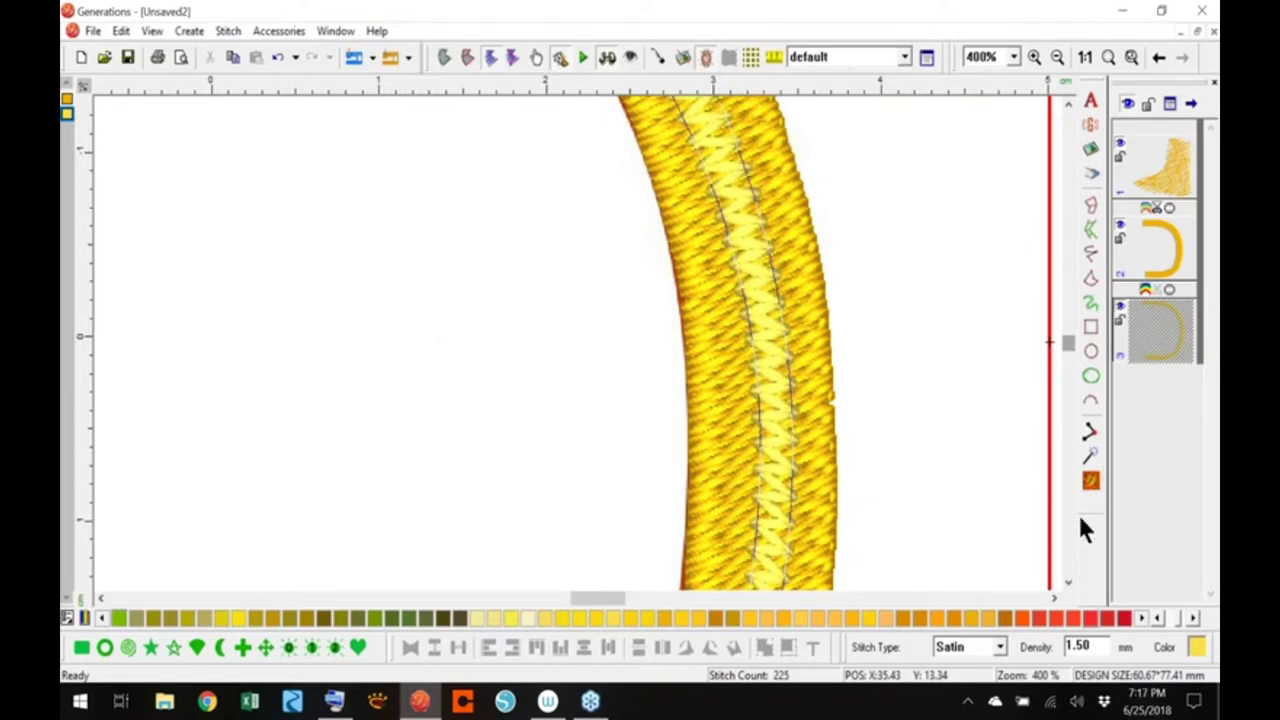
Set the satin stripe's density to 2.00 mm, then show the whole design with the stripe deselected
{"action": "double_click", "coordinate": [1078, 646]}
{"action": "type", "text": "2.0"}
{"action": "left_click", "coordinate": [1090, 480]}
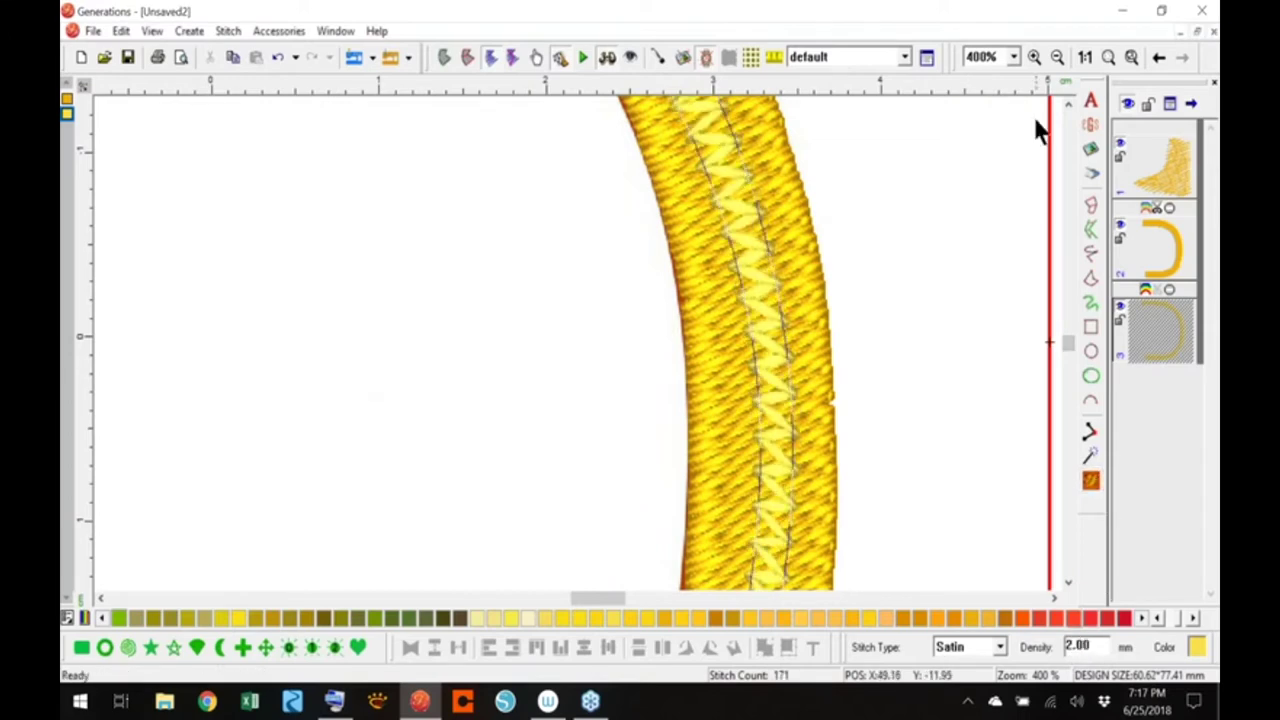
{"action": "left_click", "coordinate": [1084, 56]}
{"action": "left_click", "coordinate": [908, 319]}
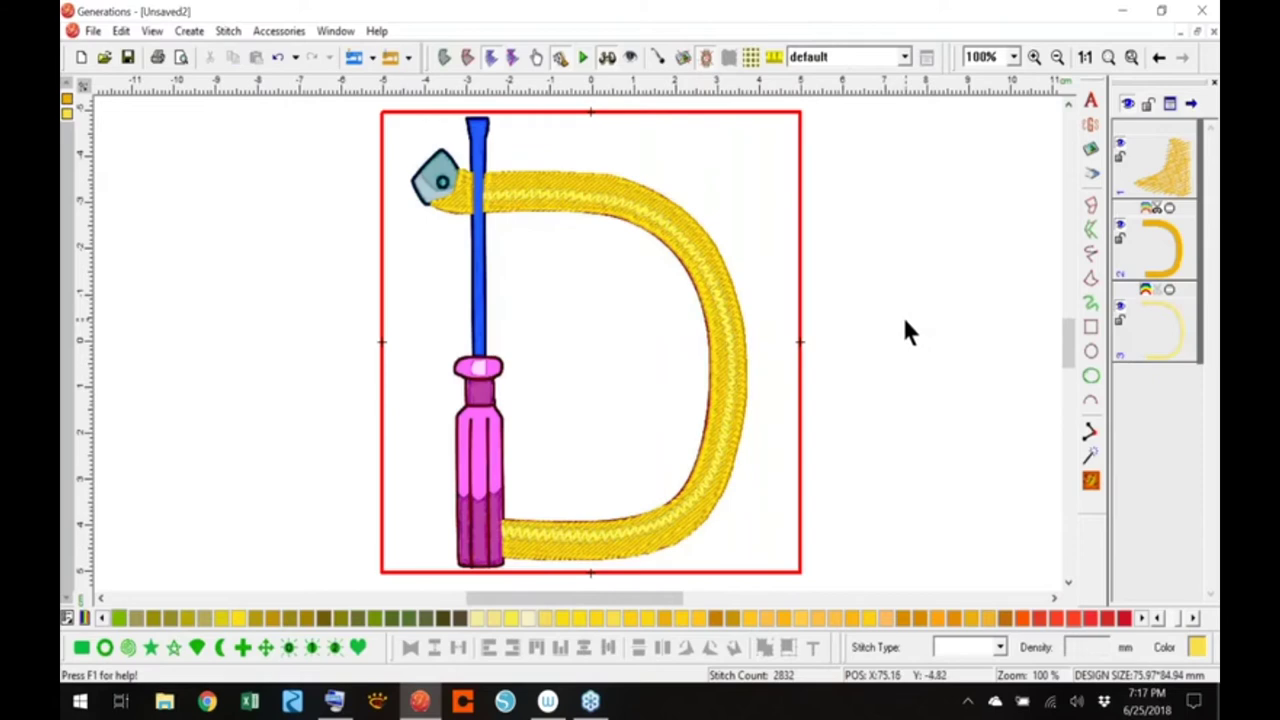
Examine the satin stripe's stitches at 400% along the tape's upper and lower curves, then show the whole design
{"action": "left_click", "coordinate": [1164, 327]}
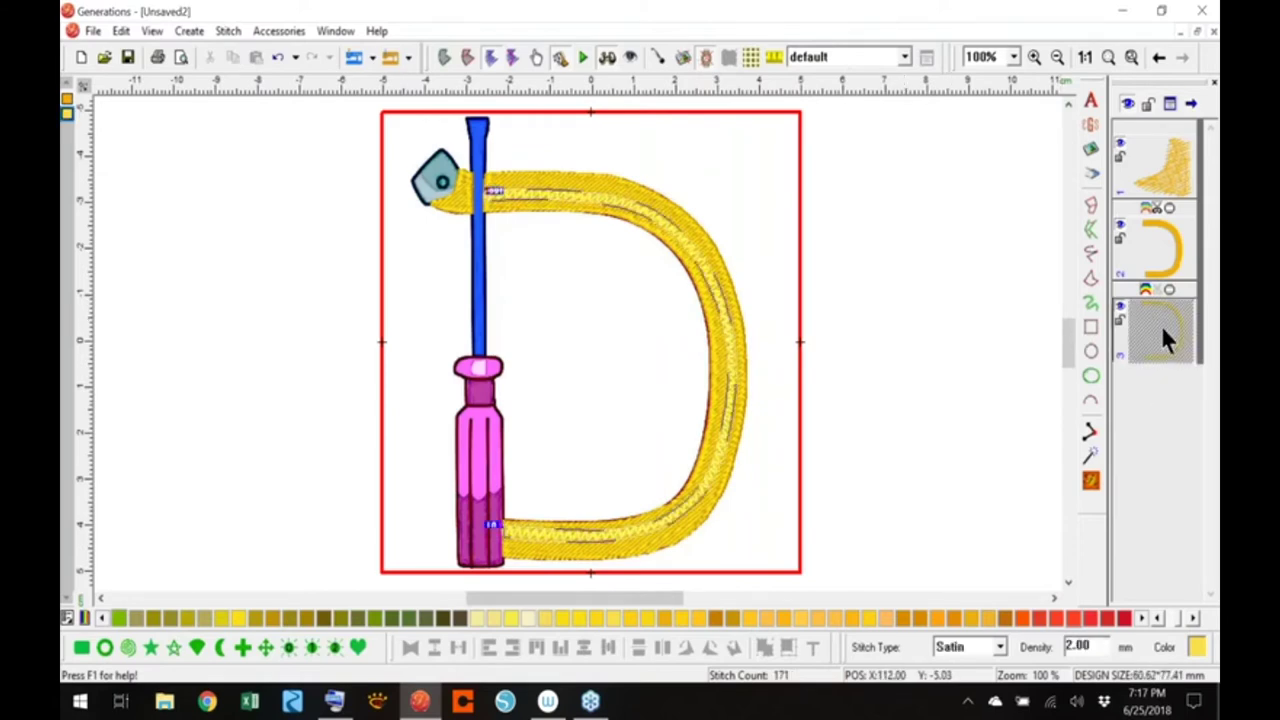
{"action": "left_click", "coordinate": [1012, 57]}
{"action": "left_click", "coordinate": [986, 154]}
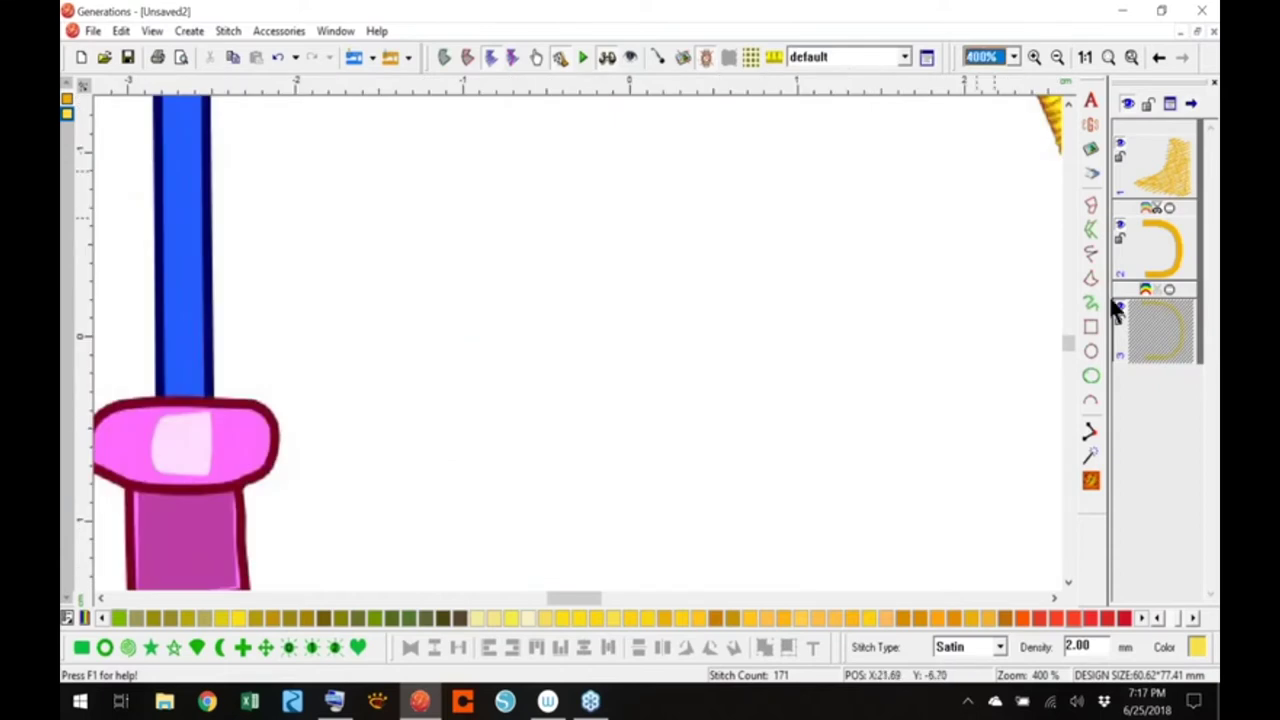
{"action": "left_click_drag", "start_coordinate": [1070, 340], "coordinate": [1070, 329]}
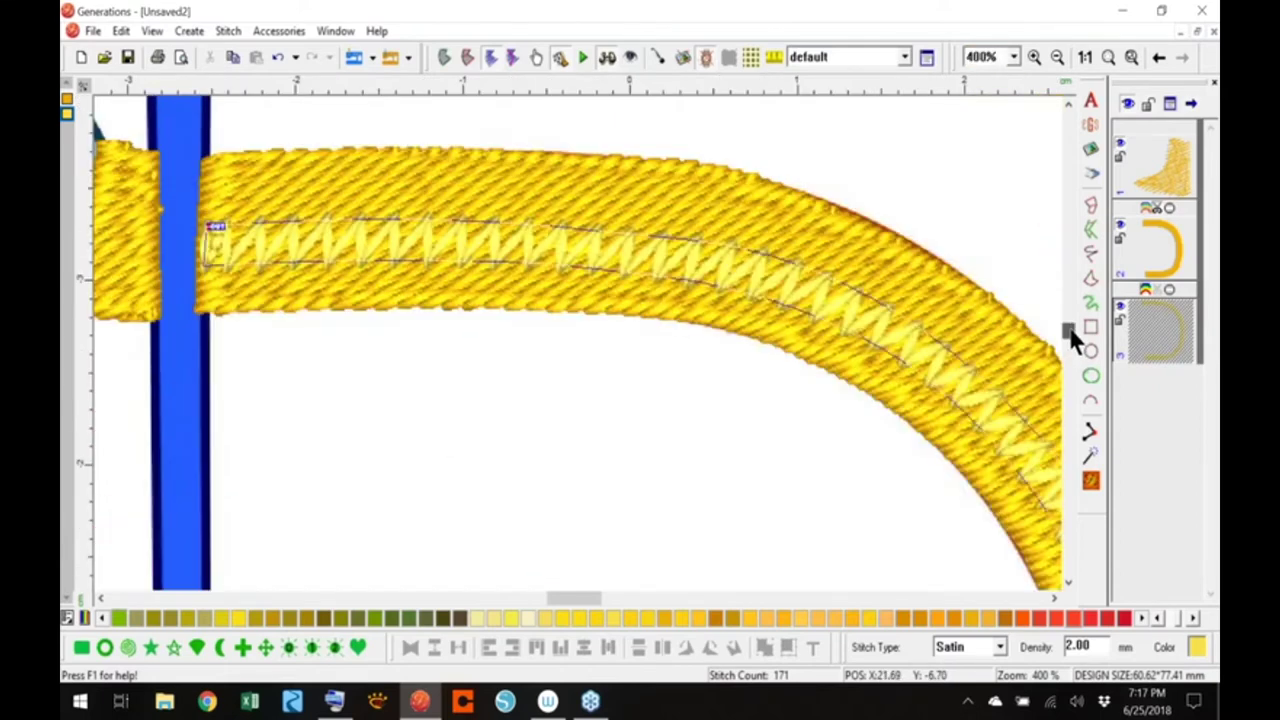
{"action": "left_click_drag", "start_coordinate": [582, 598], "coordinate": [597, 598]}
{"action": "left_click_drag", "start_coordinate": [1069, 329], "coordinate": [1071, 362]}
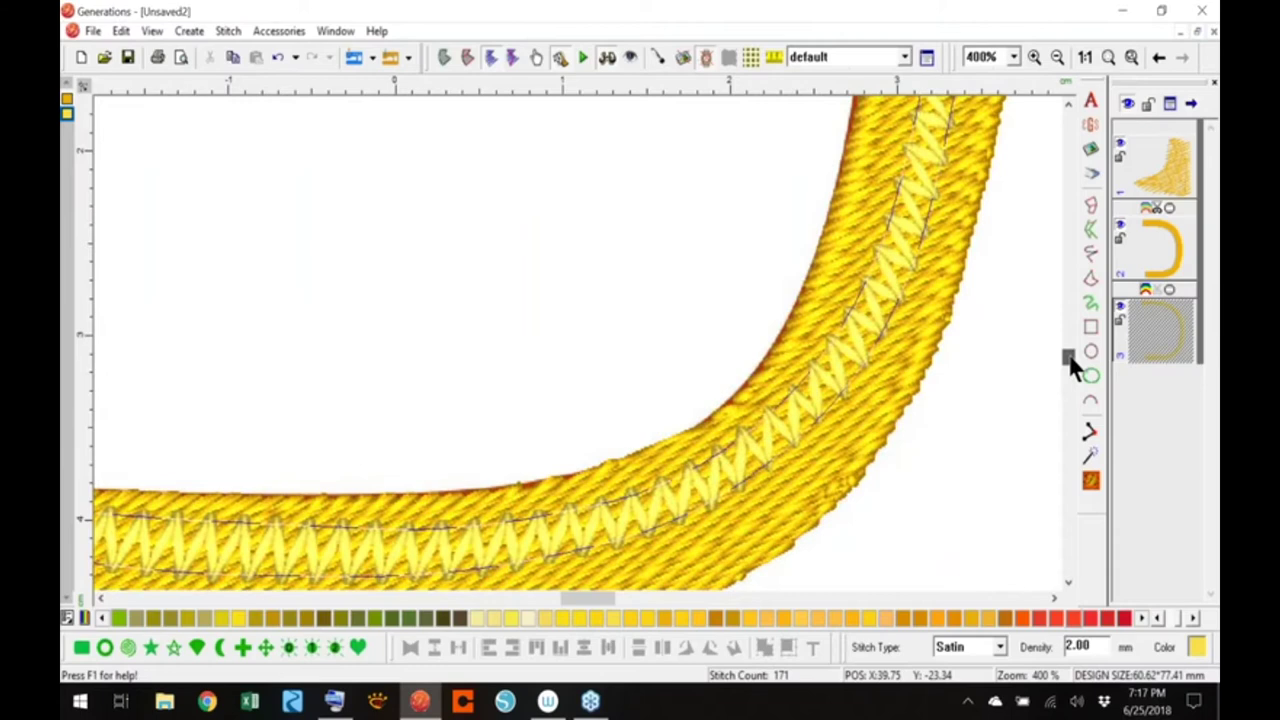
{"action": "left_click", "coordinate": [1094, 57]}
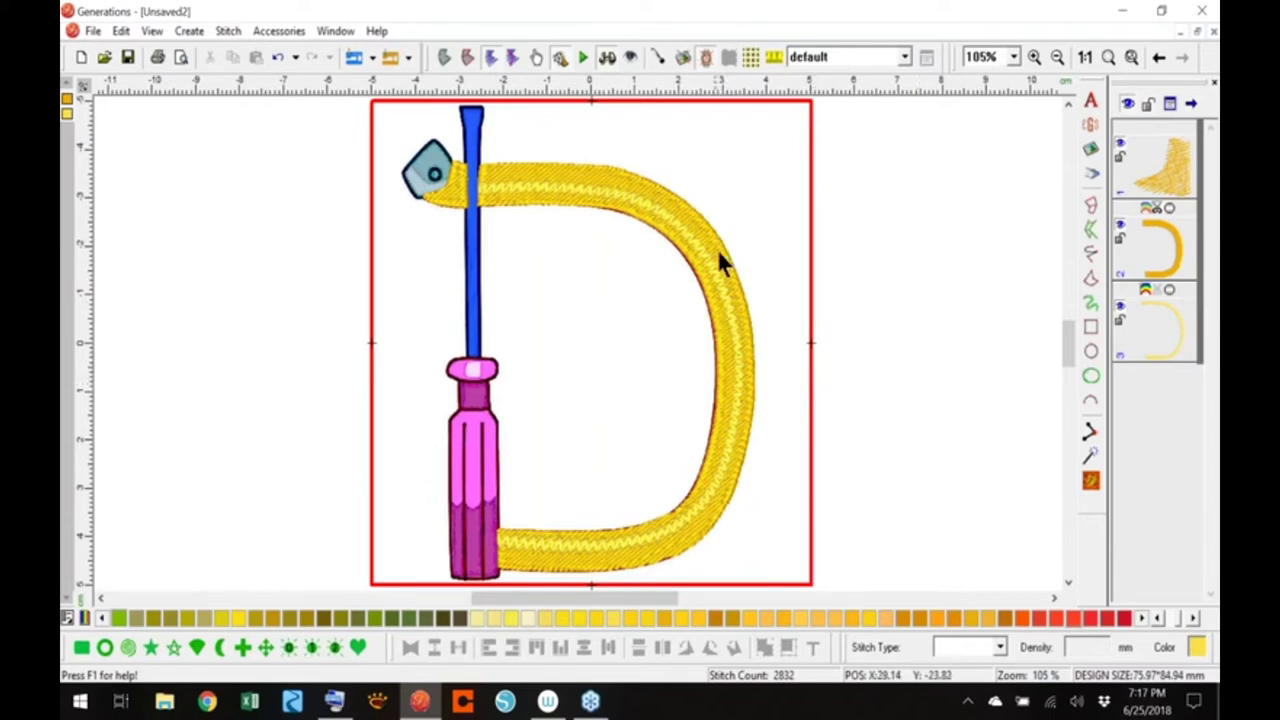
Enable feather stitch on the satin stripe, setting side A to positive 2, negative 1 and pattern 22.jpt
{"action": "left_click", "coordinate": [720, 285]}
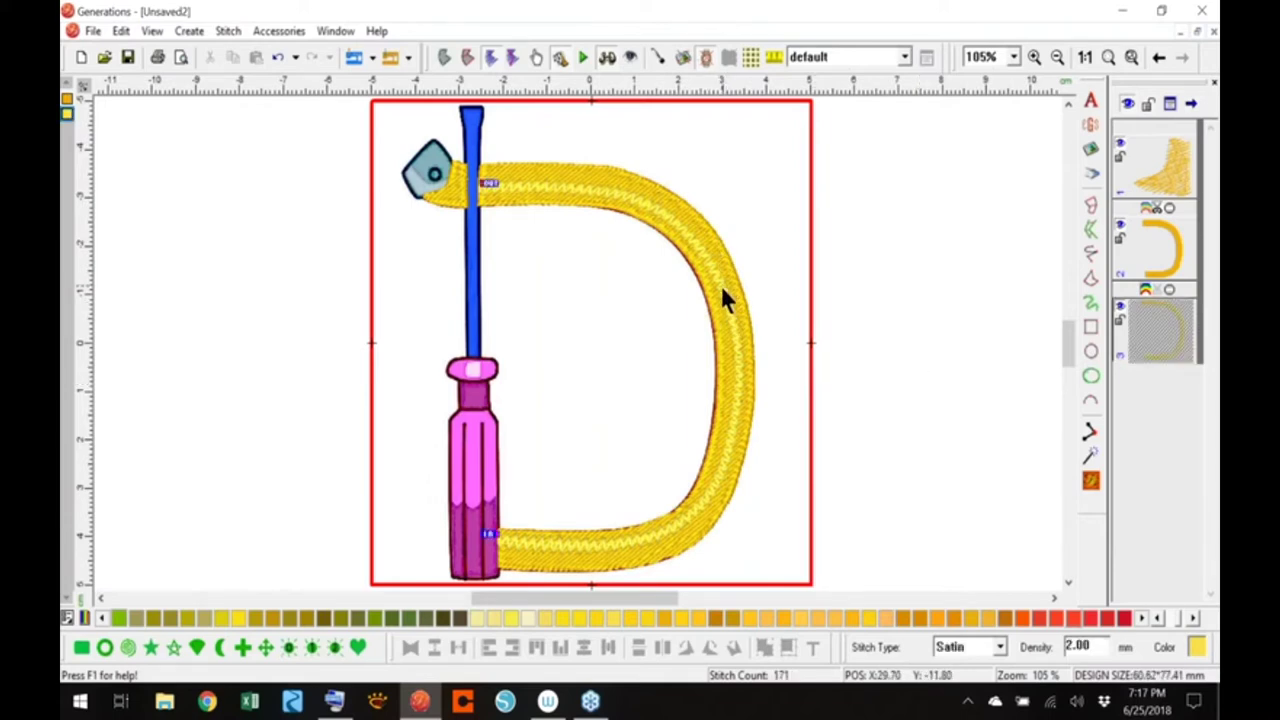
{"action": "right_click", "coordinate": [810, 394]}
{"action": "left_click", "coordinate": [657, 464]}
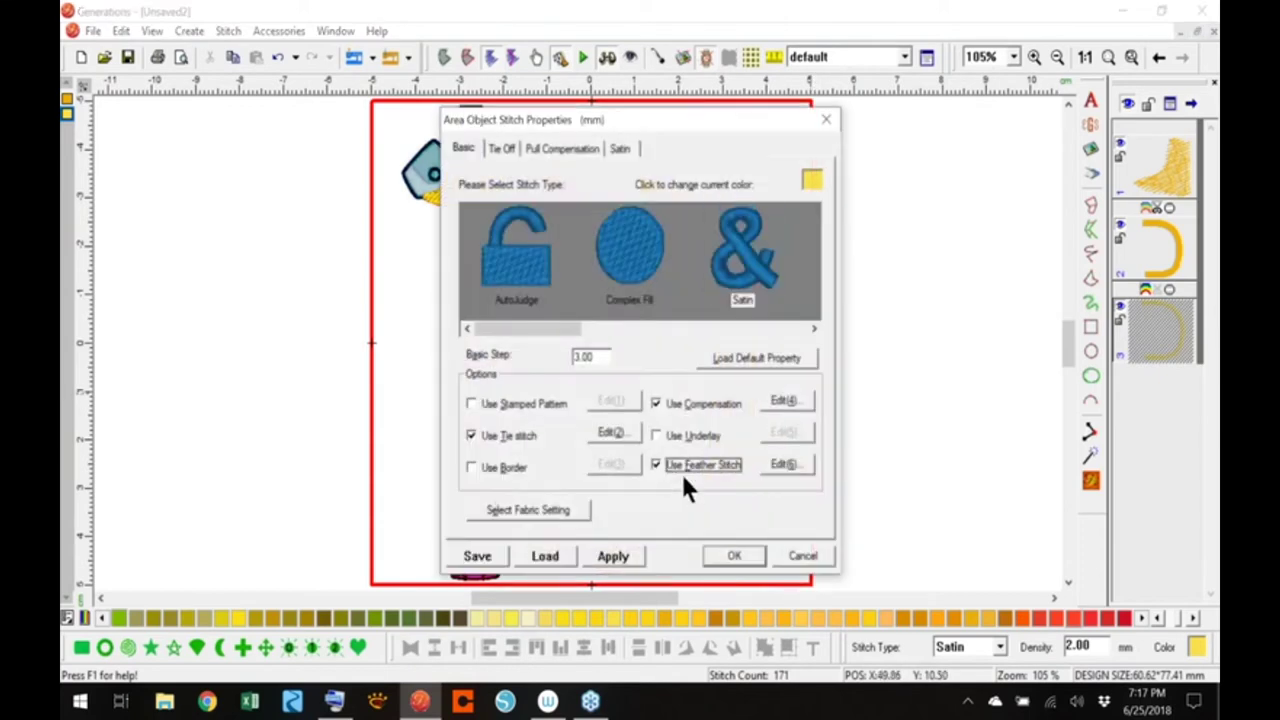
{"action": "left_click", "coordinate": [786, 464]}
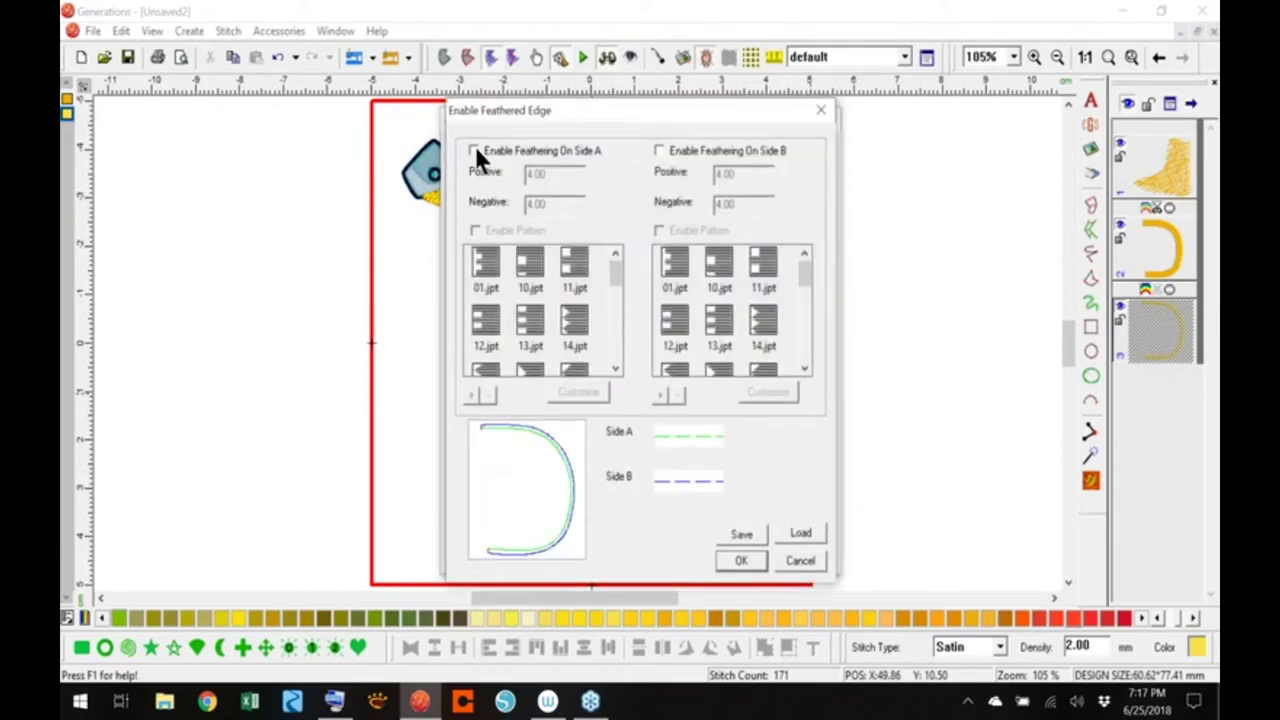
{"action": "left_click", "coordinate": [475, 150]}
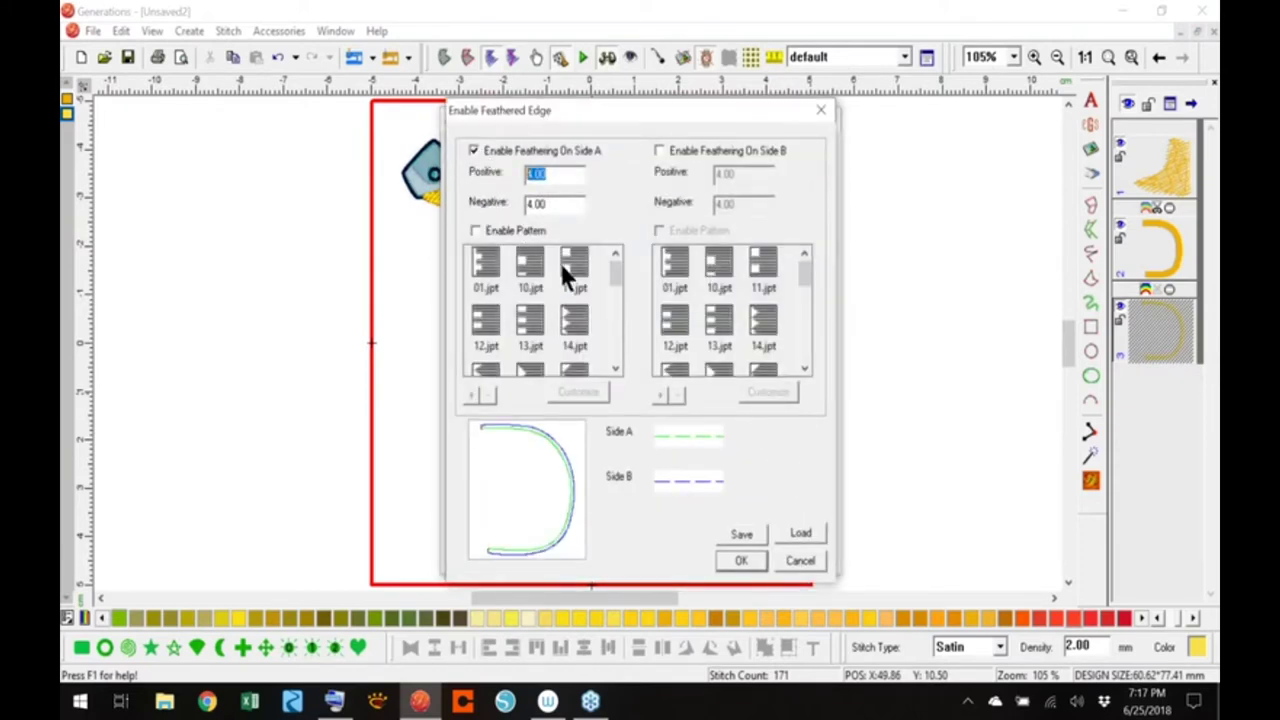
{"action": "type", "text": "2"}
{"action": "double_click", "coordinate": [553, 203]}
{"action": "type", "text": "1"}
{"action": "left_click", "coordinate": [488, 235]}
{"action": "left_click_drag", "start_coordinate": [614, 273], "coordinate": [616, 318]}
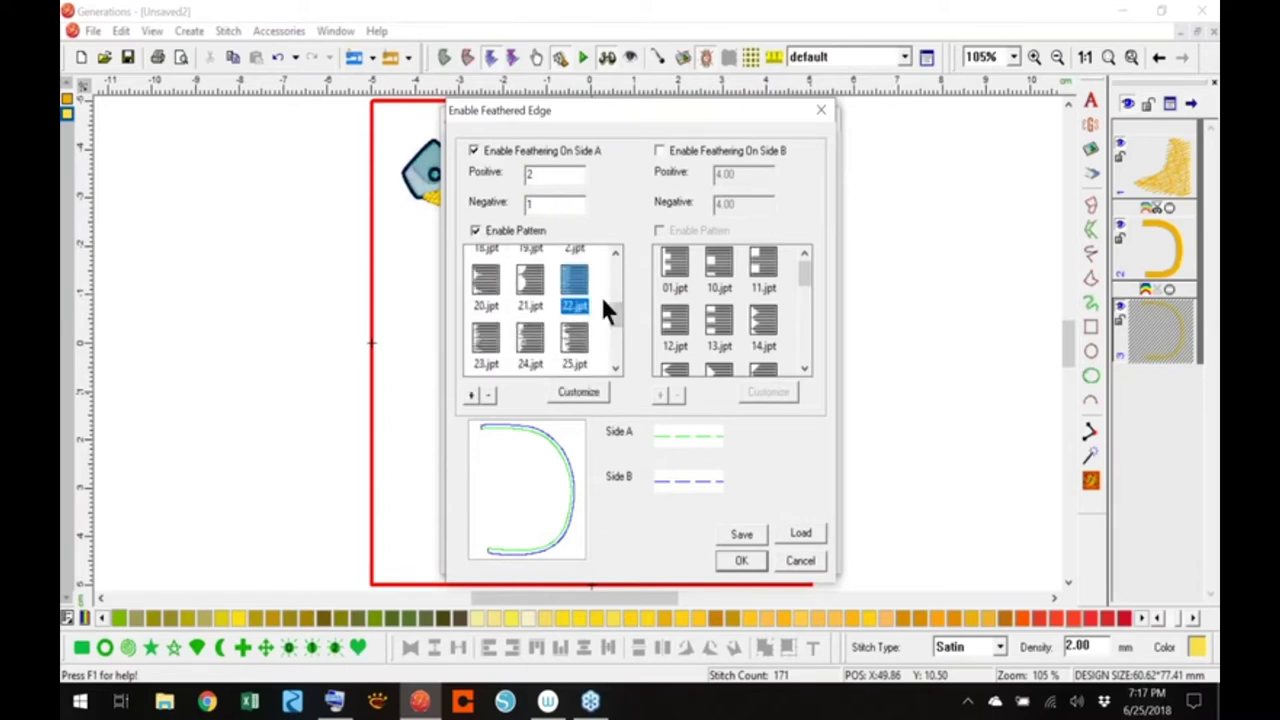
Enable feathering on side B with positive 2, negative 1 and pattern 22.jpt, then apply the stripe's stitch properties
{"action": "left_click", "coordinate": [659, 150]}
{"action": "double_click", "coordinate": [738, 174]}
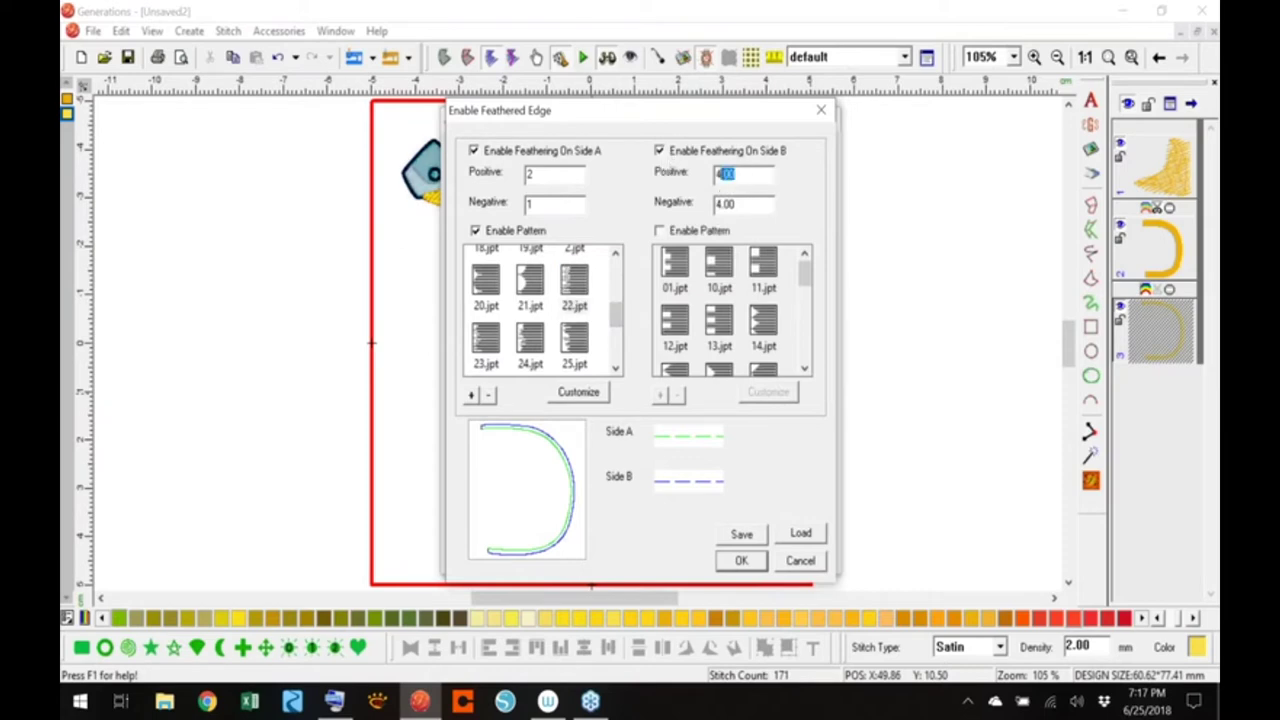
{"action": "type", "text": "2"}
{"action": "key", "text": "Tab"}
{"action": "type", "text": "1"}
{"action": "left_click", "coordinate": [661, 229]}
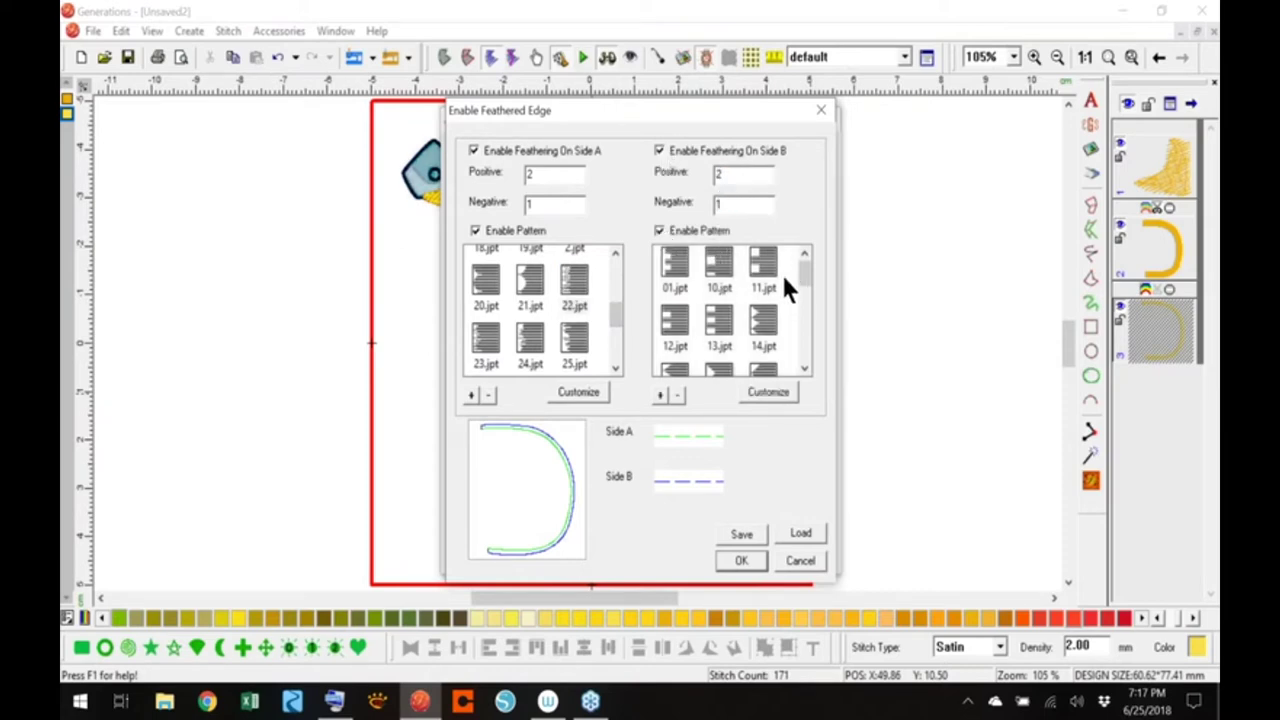
{"action": "left_click_drag", "start_coordinate": [804, 288], "coordinate": [796, 320]}
{"action": "left_click", "coordinate": [780, 318]}
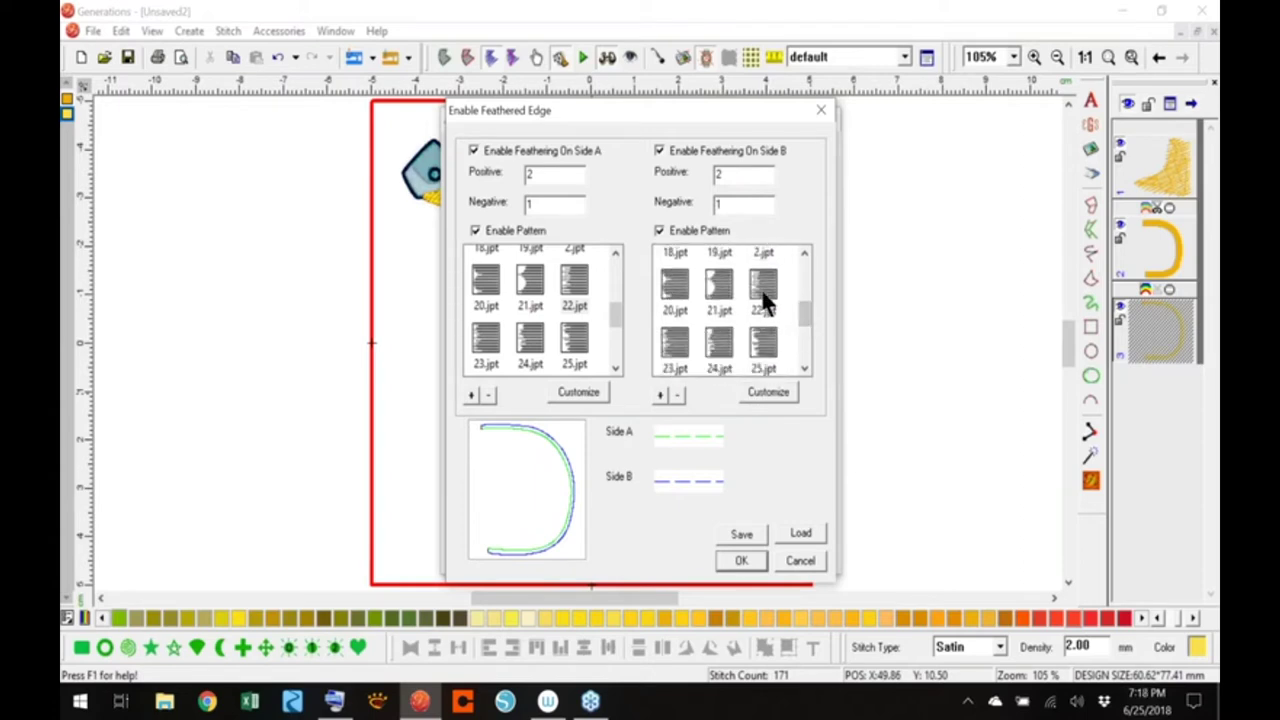
{"action": "left_click", "coordinate": [737, 561]}
{"action": "left_click", "coordinate": [735, 553]}
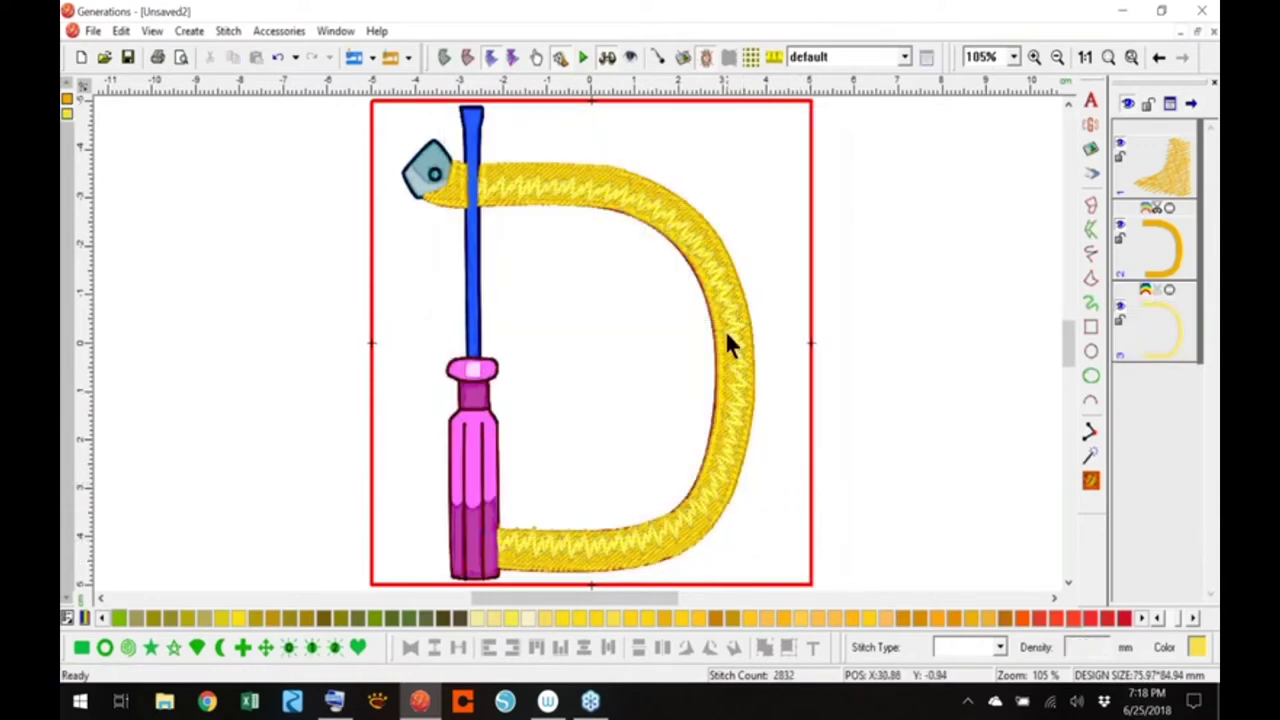
Reduce the satin stripe's feathering by setting the positive value to 1 on both side A and side B
{"action": "left_click", "coordinate": [739, 358]}
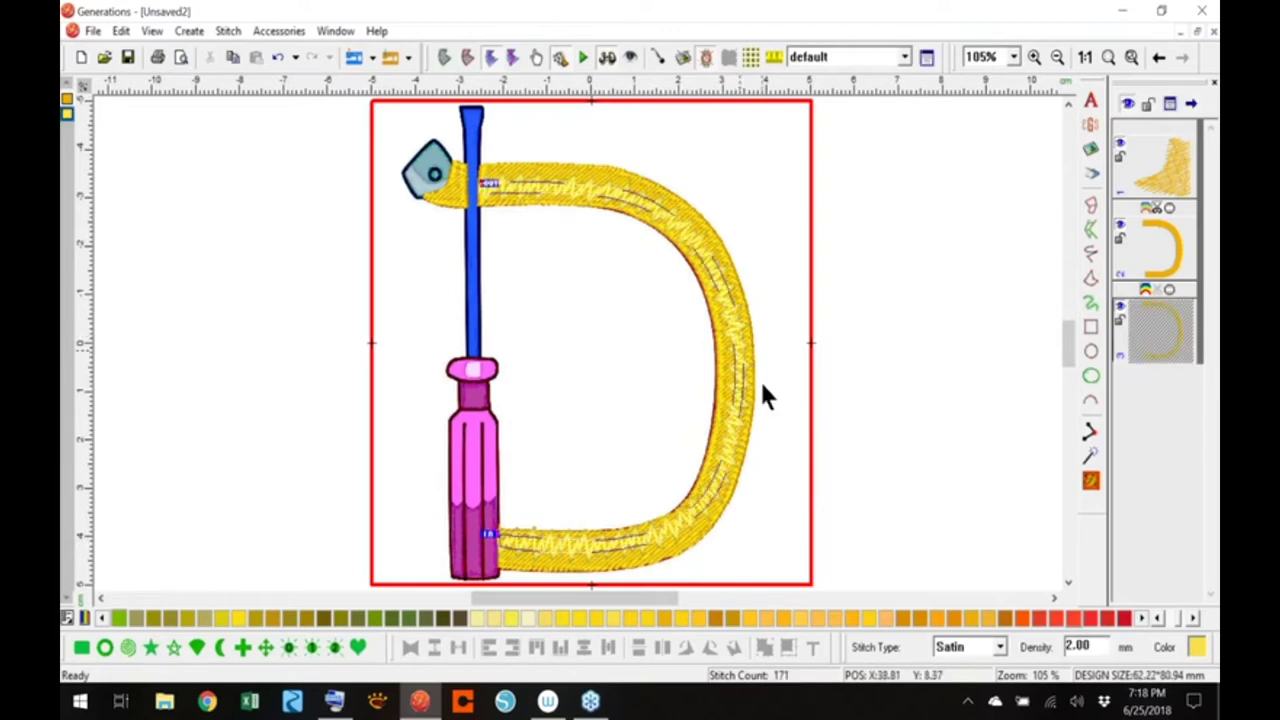
{"action": "double_click", "coordinate": [765, 390]}
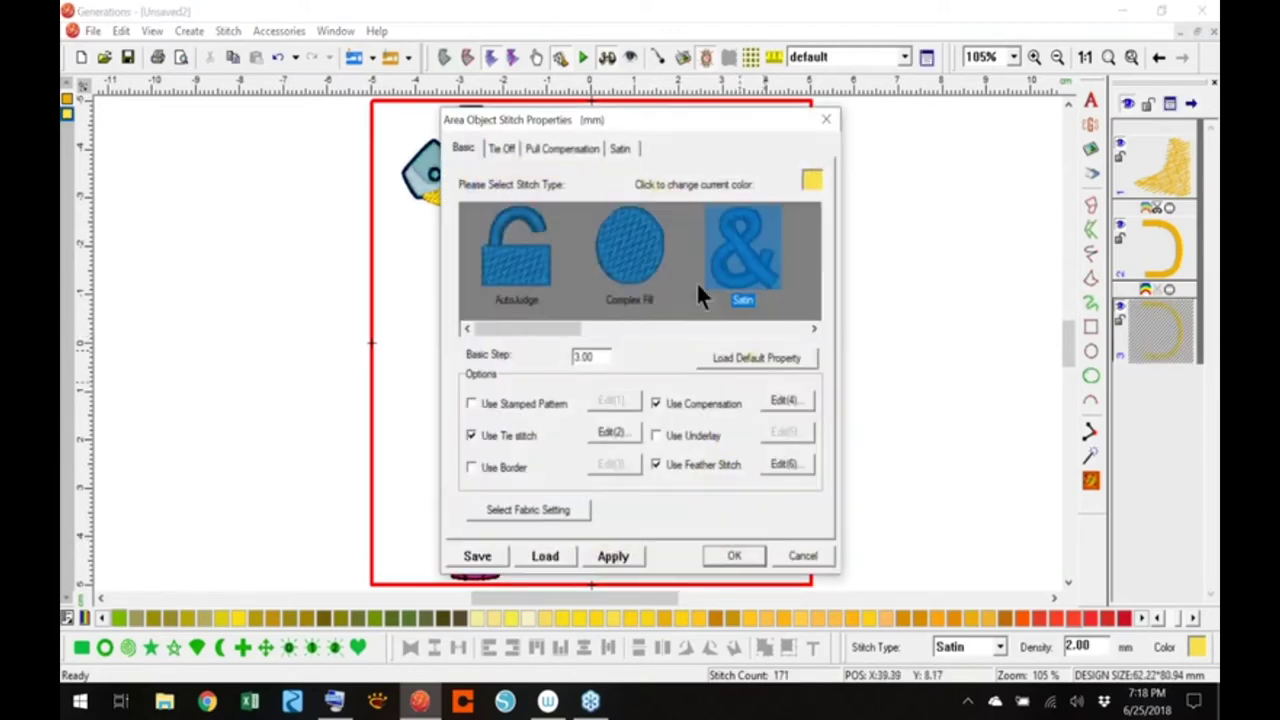
{"action": "left_click", "coordinate": [780, 466]}
{"action": "double_click", "coordinate": [536, 174]}
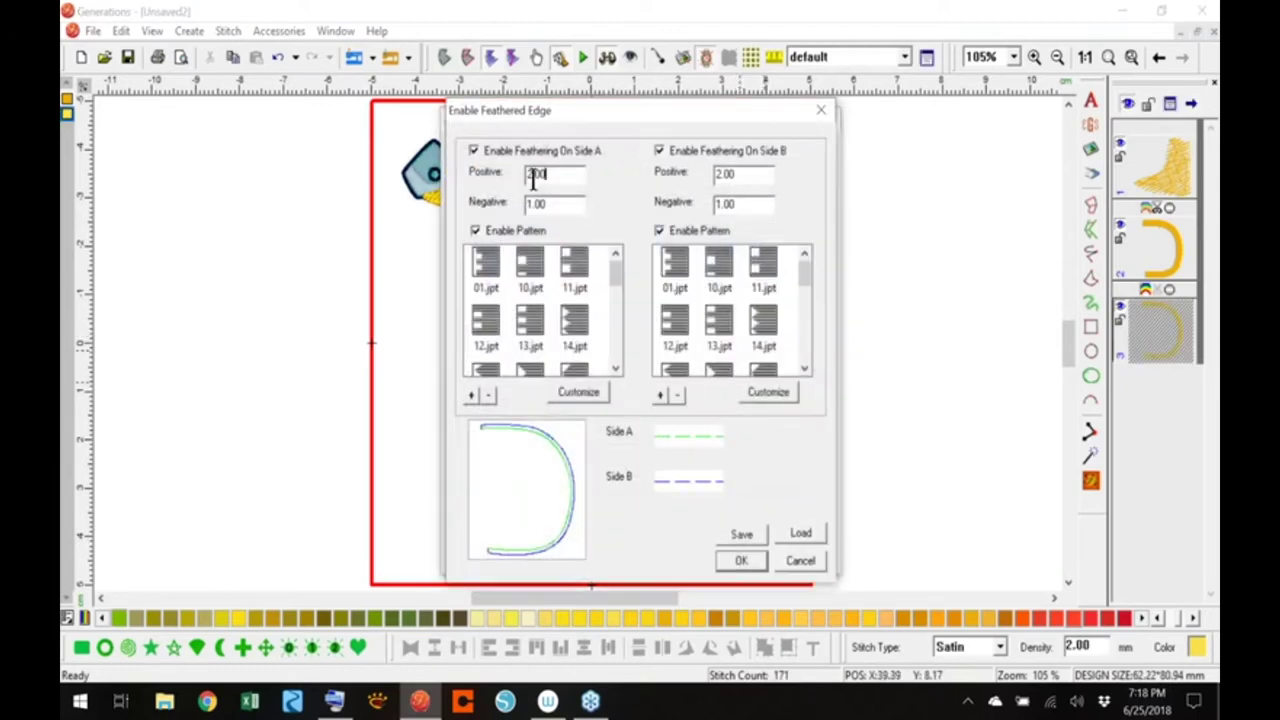
{"action": "type", "text": "1"}
{"action": "double_click", "coordinate": [745, 174]}
{"action": "type", "text": "1"}
{"action": "left_click", "coordinate": [740, 558]}
{"action": "left_click", "coordinate": [742, 553]}
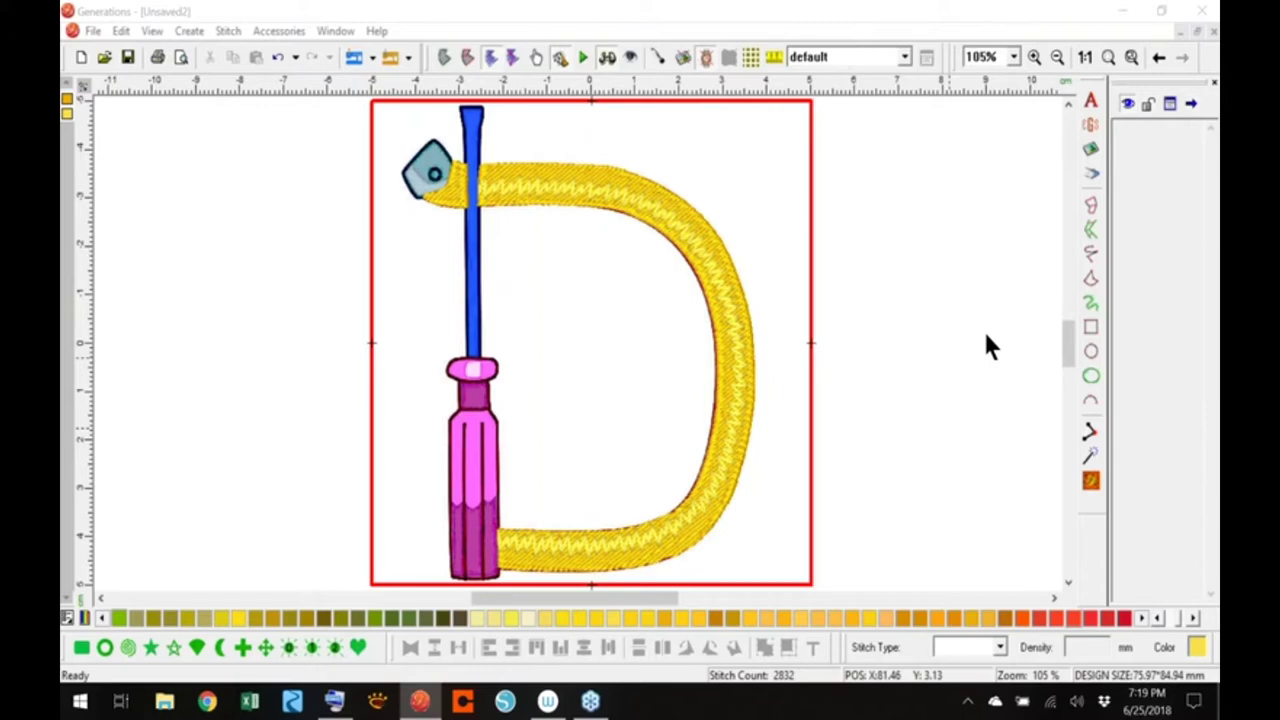
Check the satin stripe's stitch angle lines, then return to the stitch view
{"action": "left_click", "coordinate": [722, 283]}
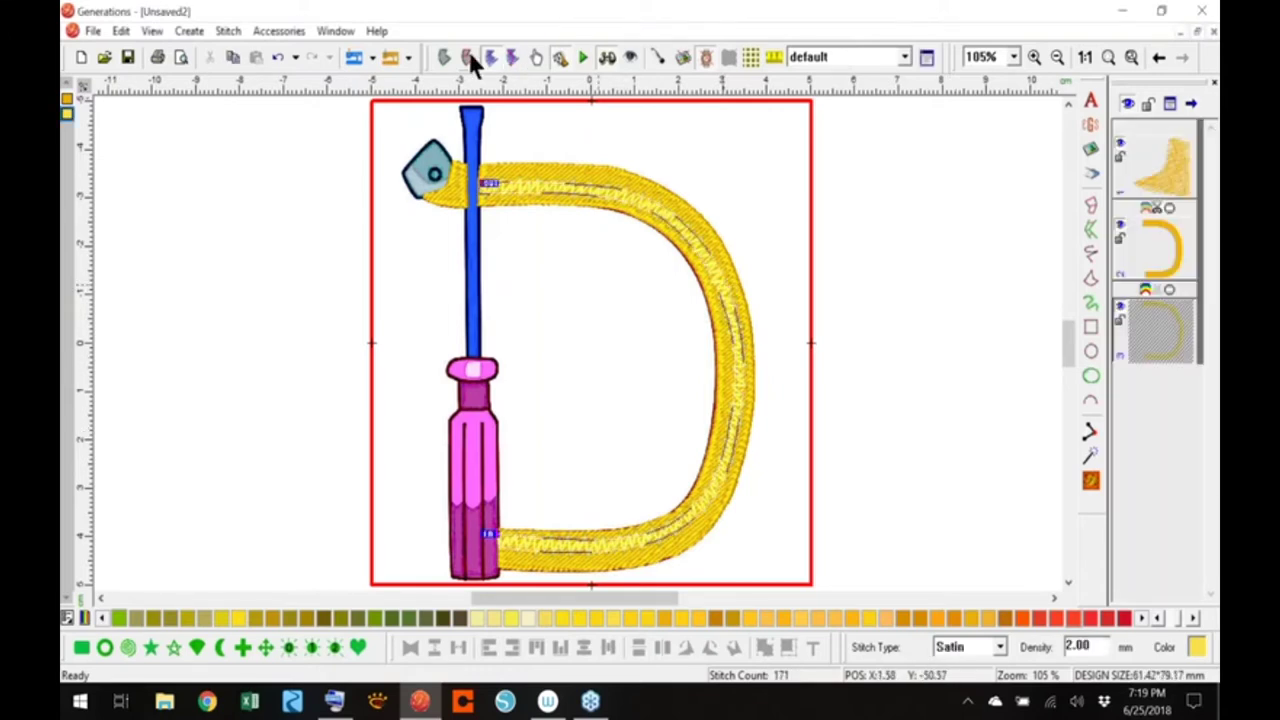
{"action": "left_click", "coordinate": [539, 66]}
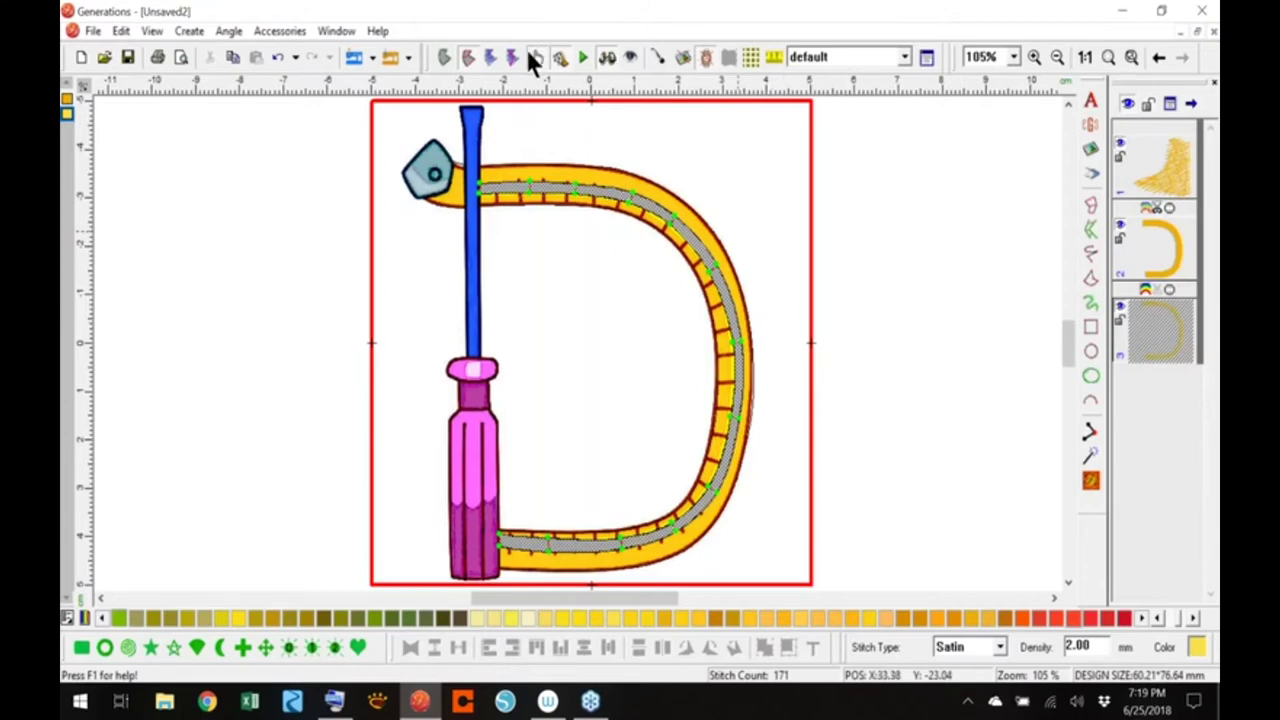
{"action": "left_click", "coordinate": [492, 57]}
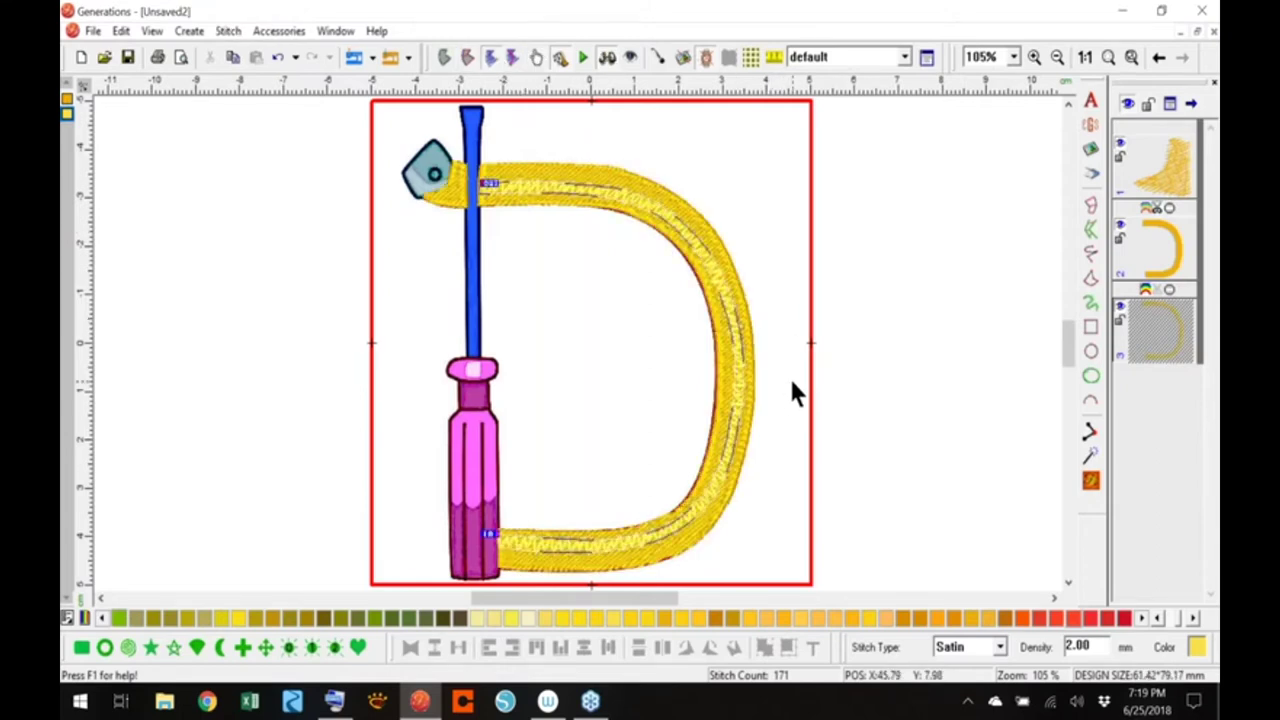
{"action": "left_click", "coordinate": [1207, 342]}
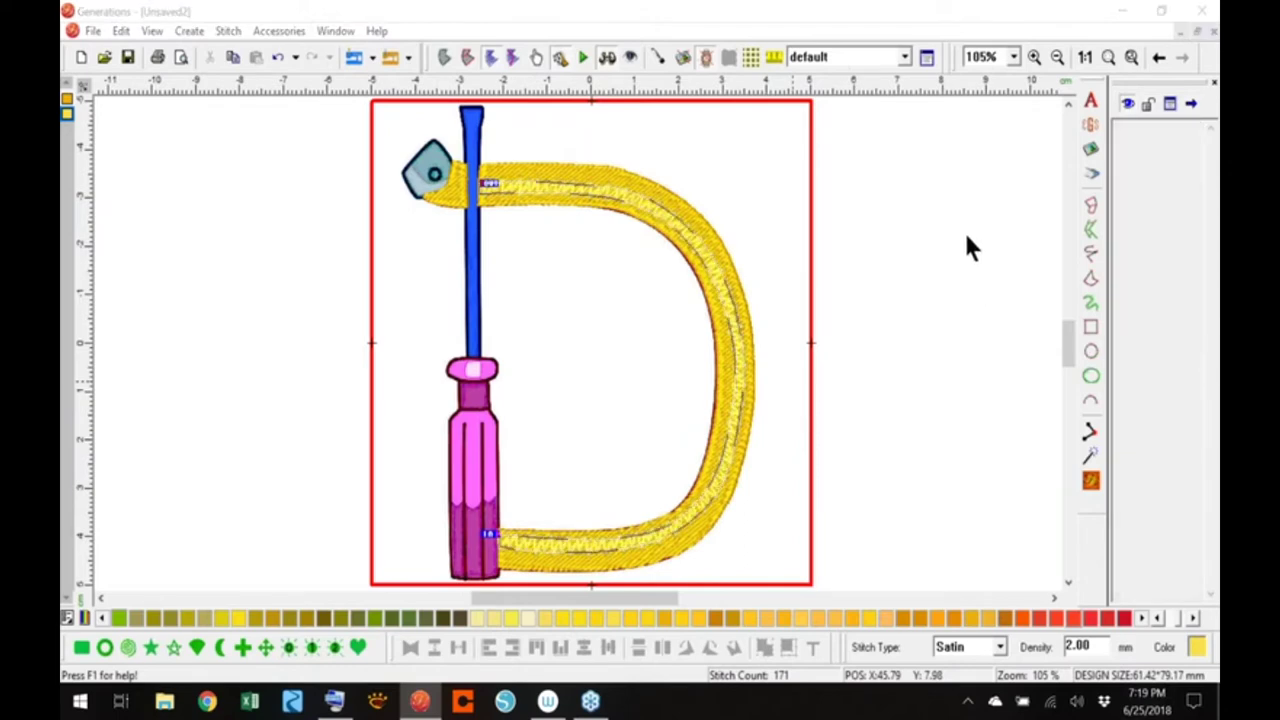
Turn off the 3D stitch display and show the tape's upper curve at 200%
{"action": "left_click", "coordinate": [607, 57]}
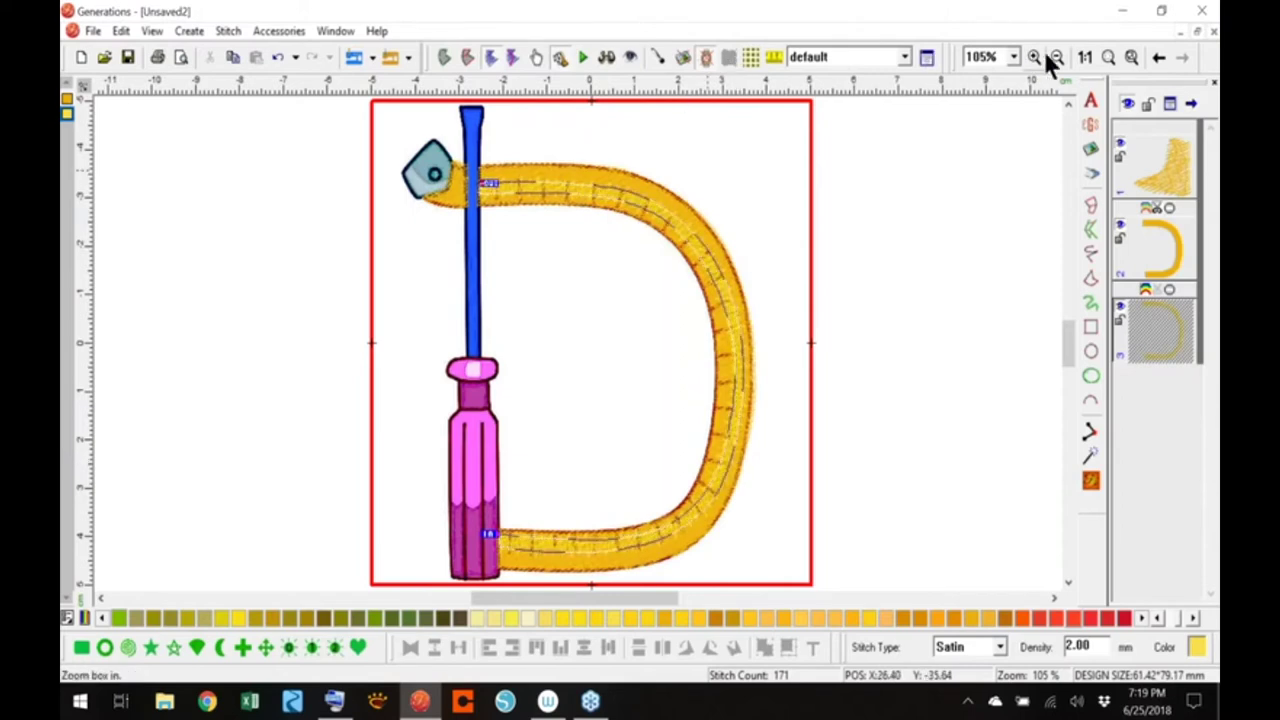
{"action": "left_click", "coordinate": [1014, 57]}
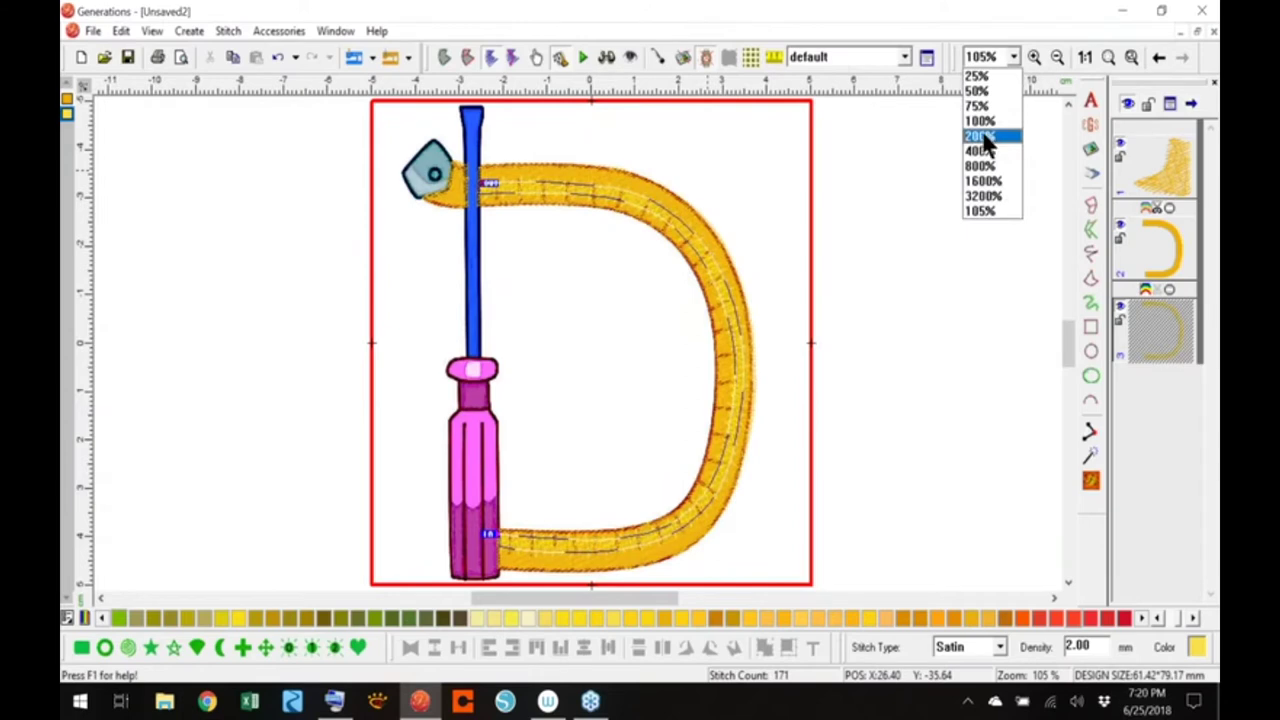
{"action": "left_click", "coordinate": [984, 137]}
{"action": "scroll", "coordinate": [1068, 339], "scroll_direction": "up", "scroll_amount": 3}
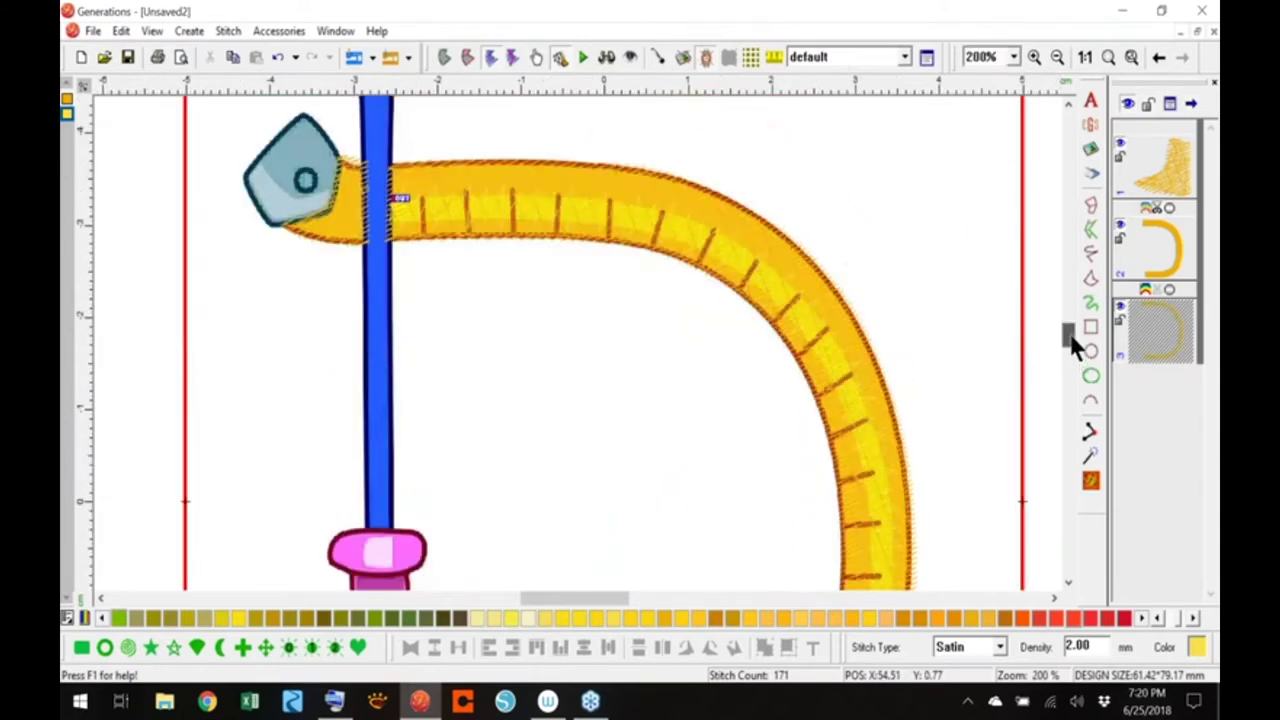
Create a Triple Run outline from the large tape fill's area edges, applied to the outside border with 0 offset
{"action": "left_click", "coordinate": [651, 205]}
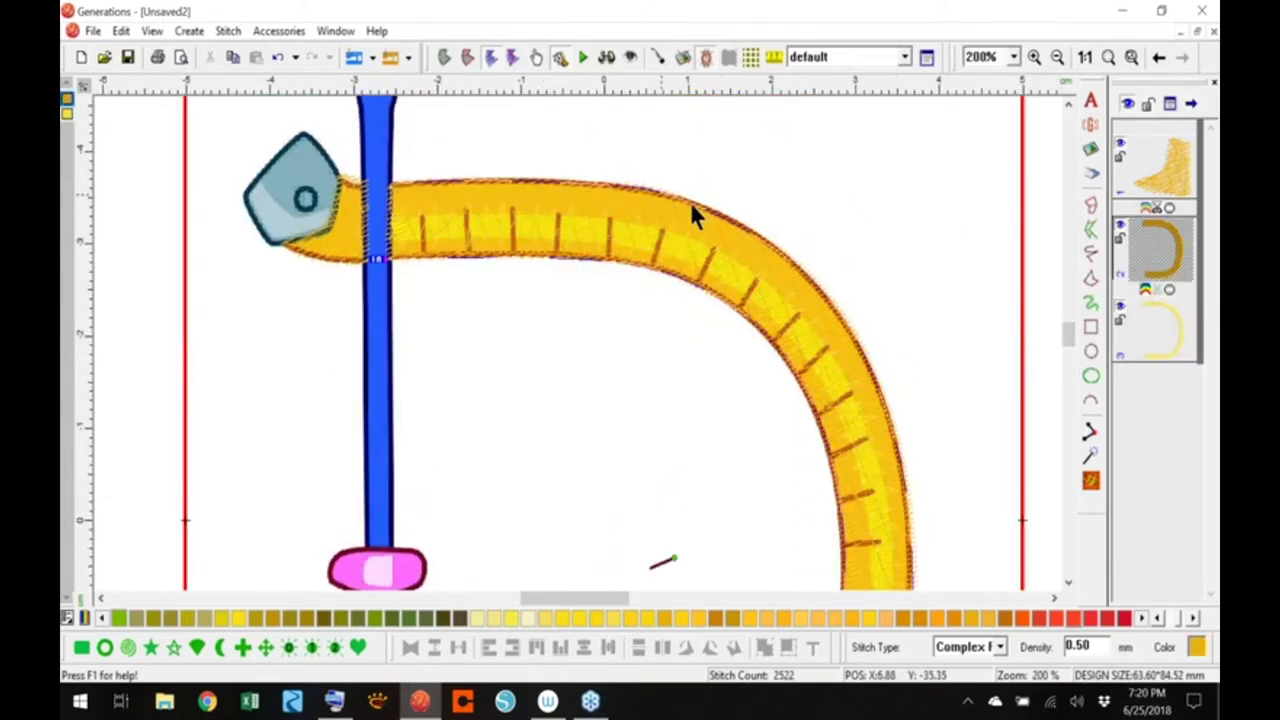
{"action": "double_click", "coordinate": [889, 311]}
{"action": "left_click", "coordinate": [800, 554]}
{"action": "left_click", "coordinate": [444, 58]}
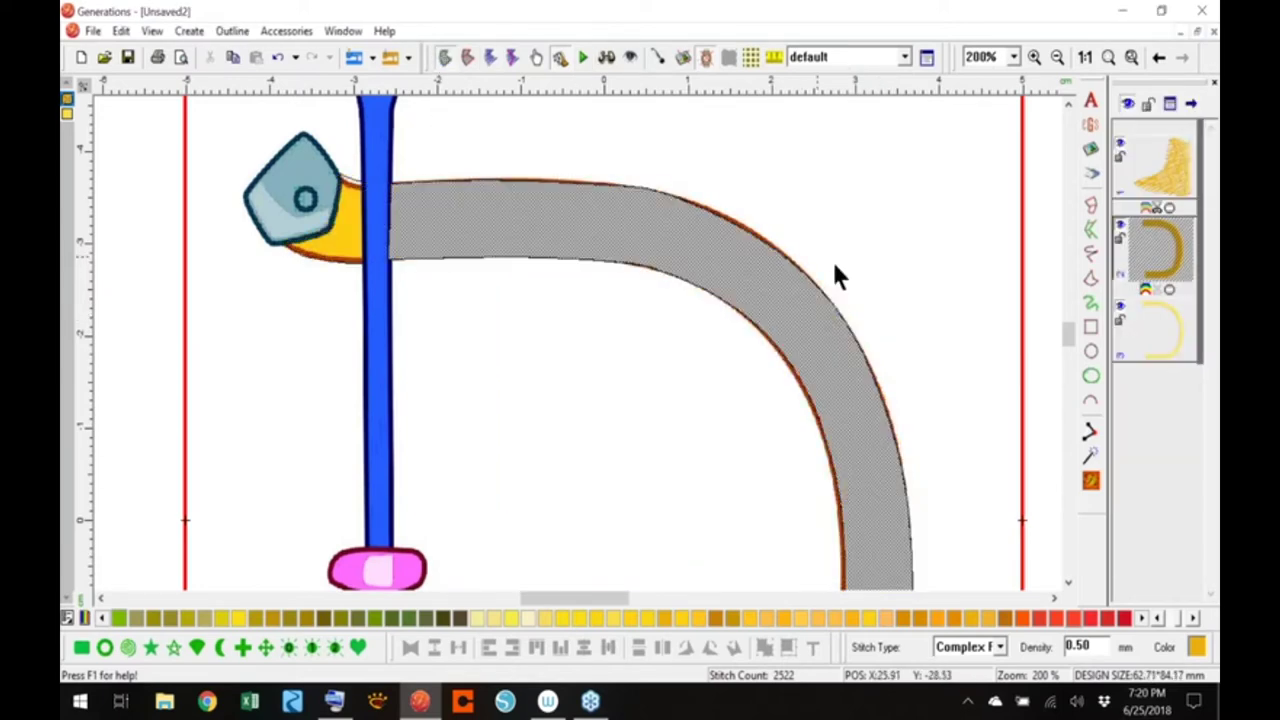
{"action": "right_click", "coordinate": [768, 258]}
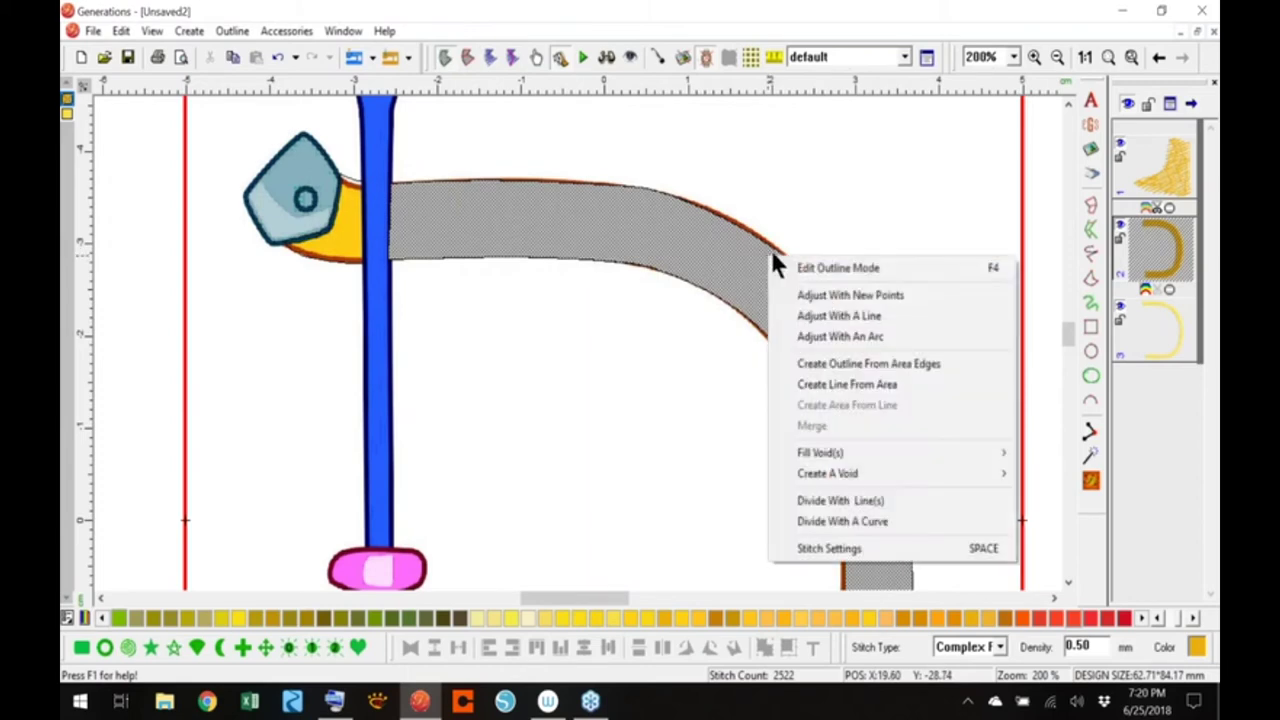
{"action": "left_click", "coordinate": [913, 363]}
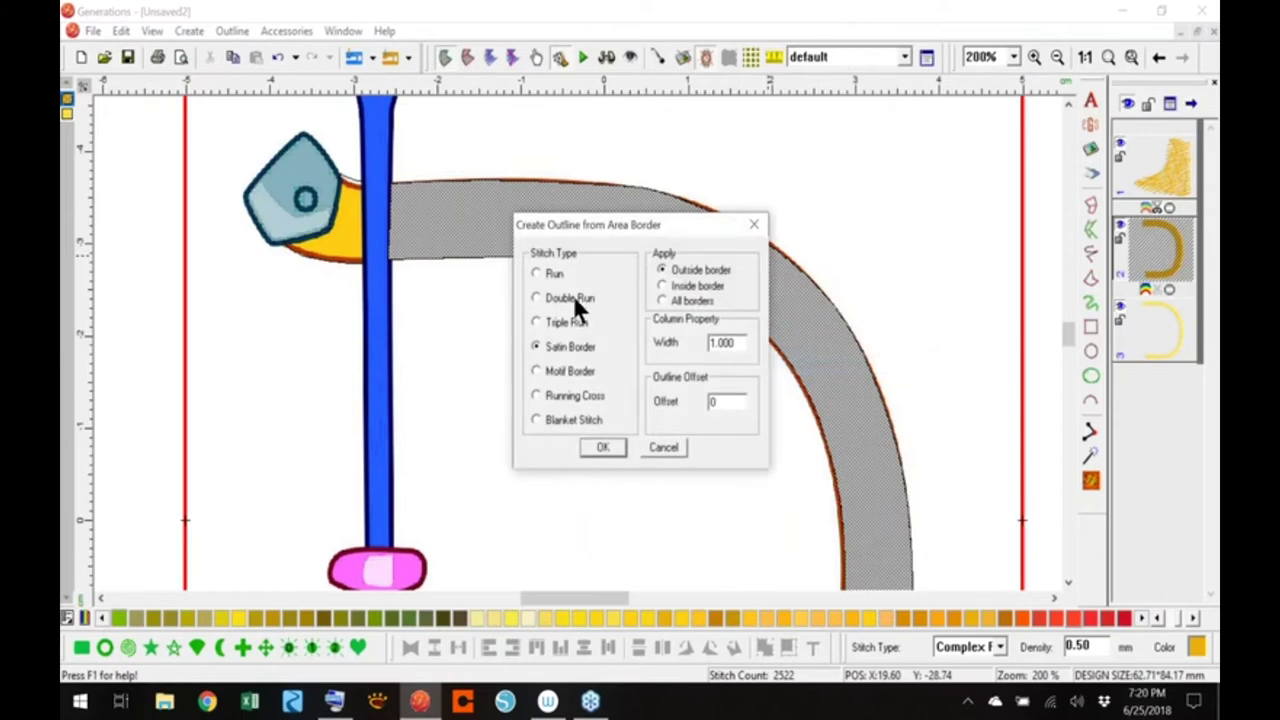
{"action": "left_click", "coordinate": [558, 321]}
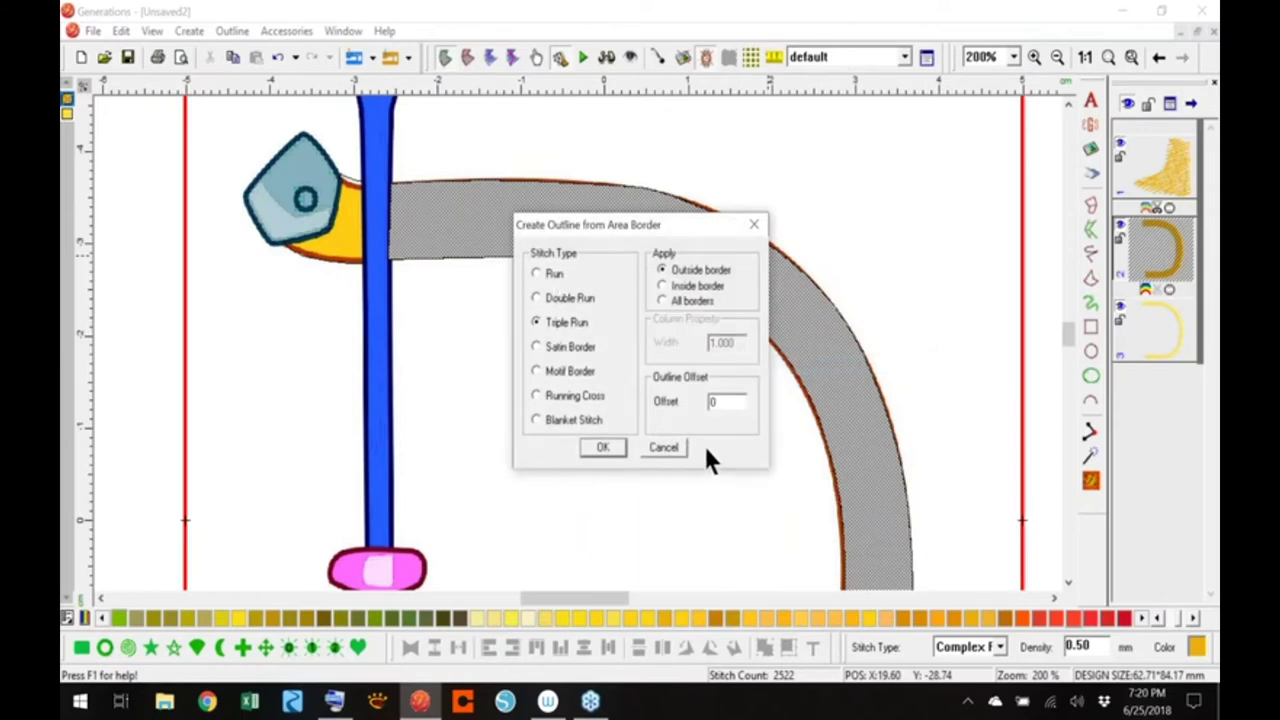
{"action": "left_click", "coordinate": [610, 449]}
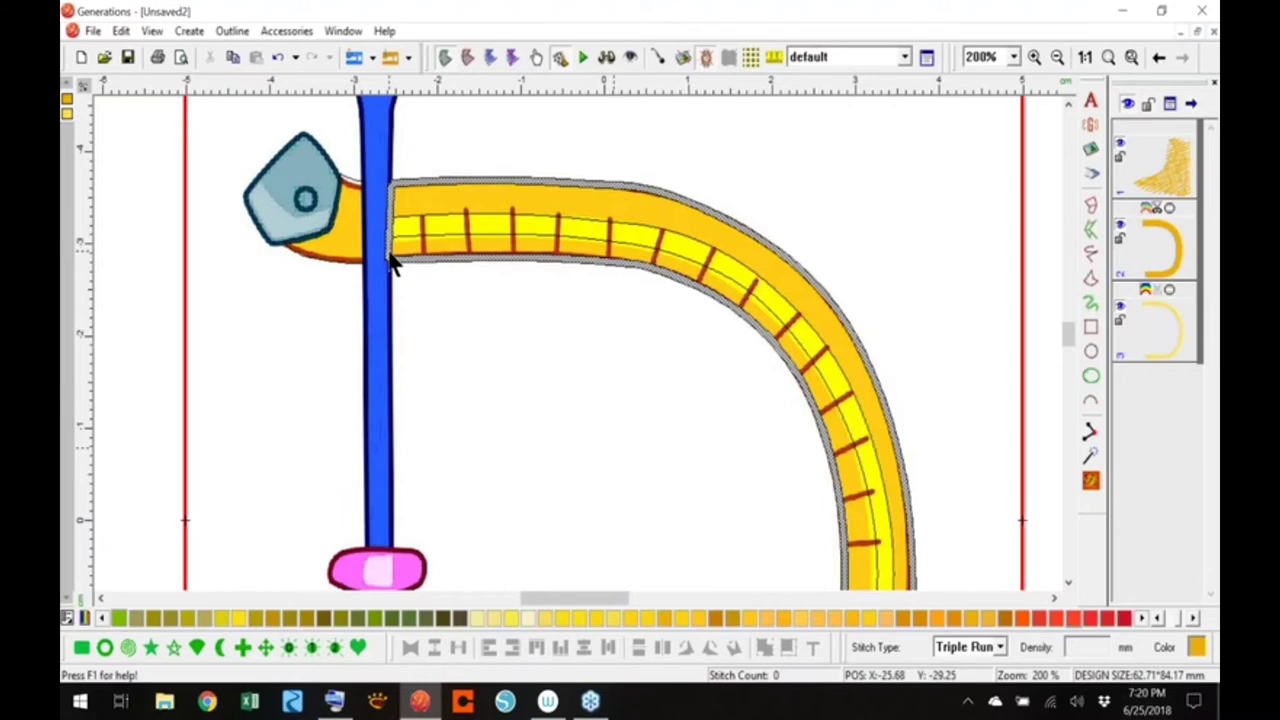
Divide the Triple Run outline with lines at the corners beside the screwdriver shaft, generate its stitches and delete the short end segment
{"action": "right_click", "coordinate": [393, 200]}
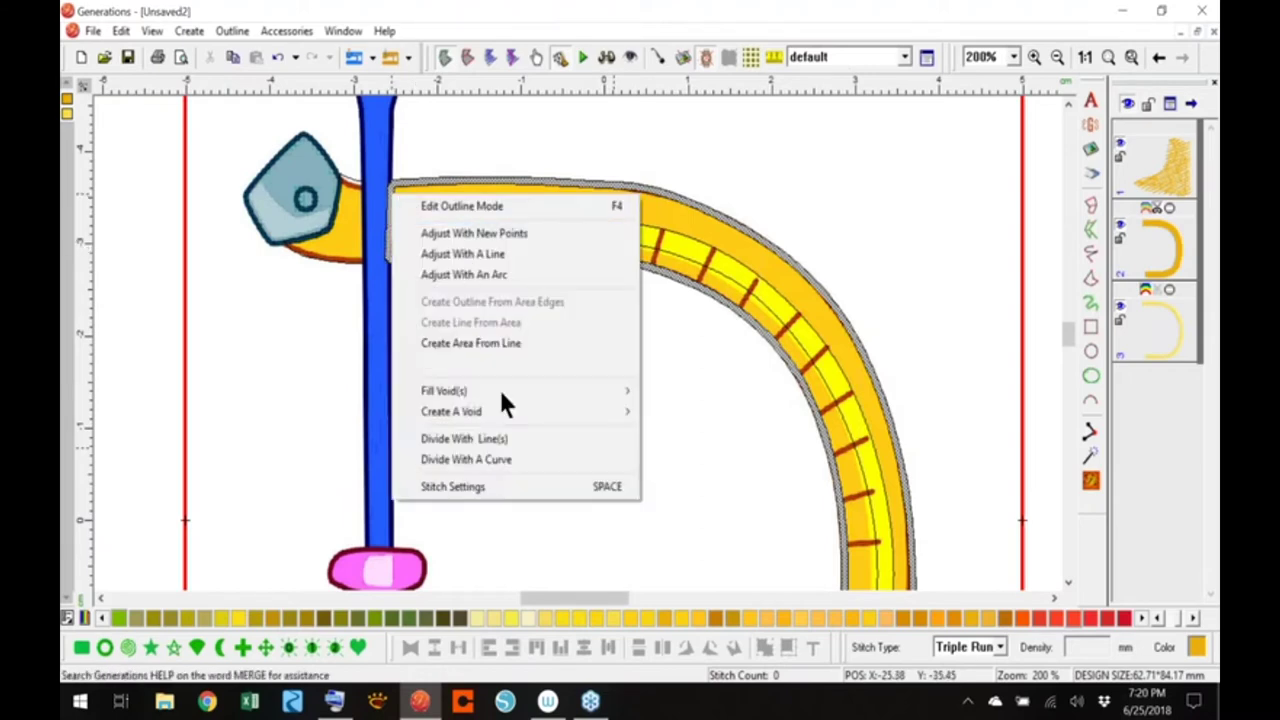
{"action": "left_click", "coordinate": [499, 438]}
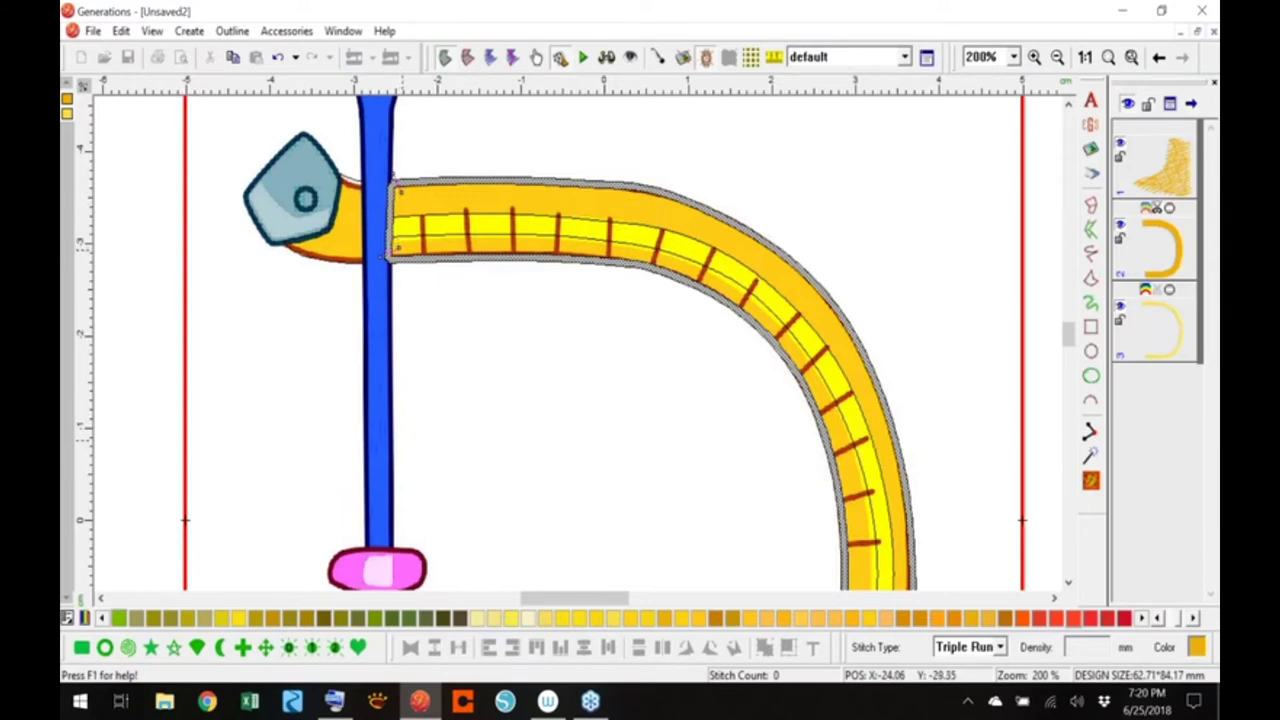
{"action": "left_click", "coordinate": [1090, 482]}
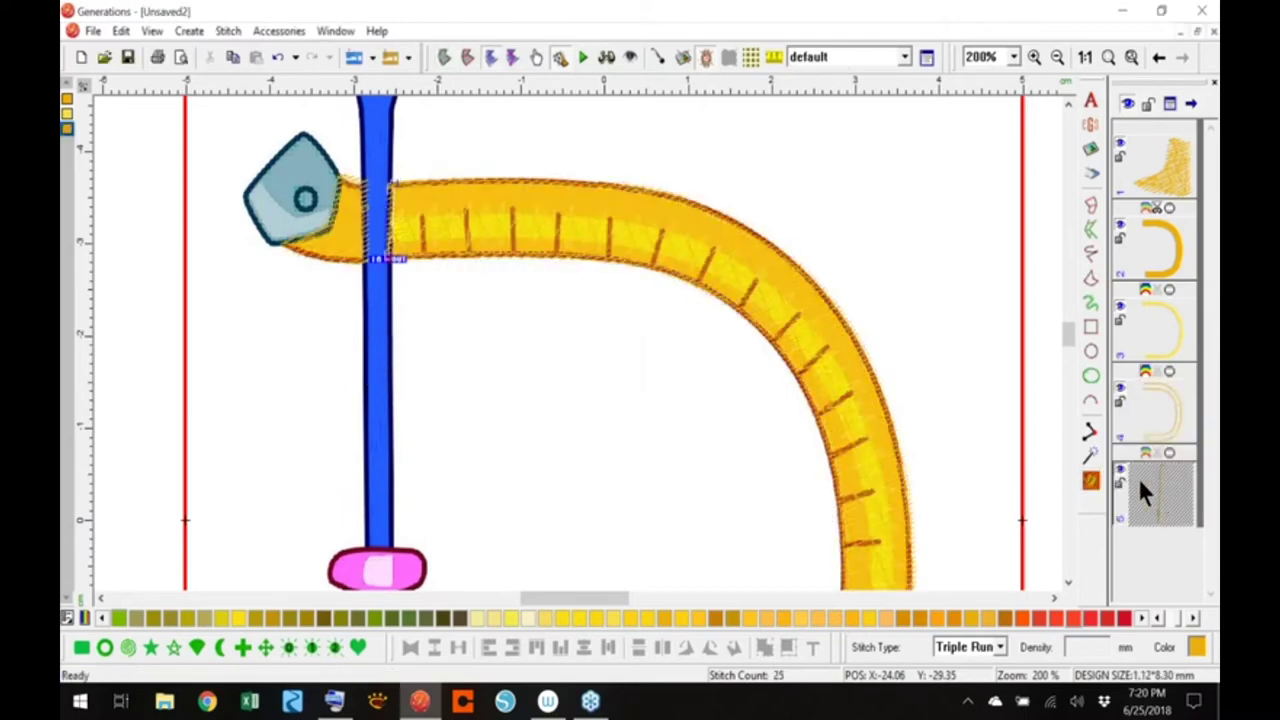
{"action": "key", "text": "Delete"}
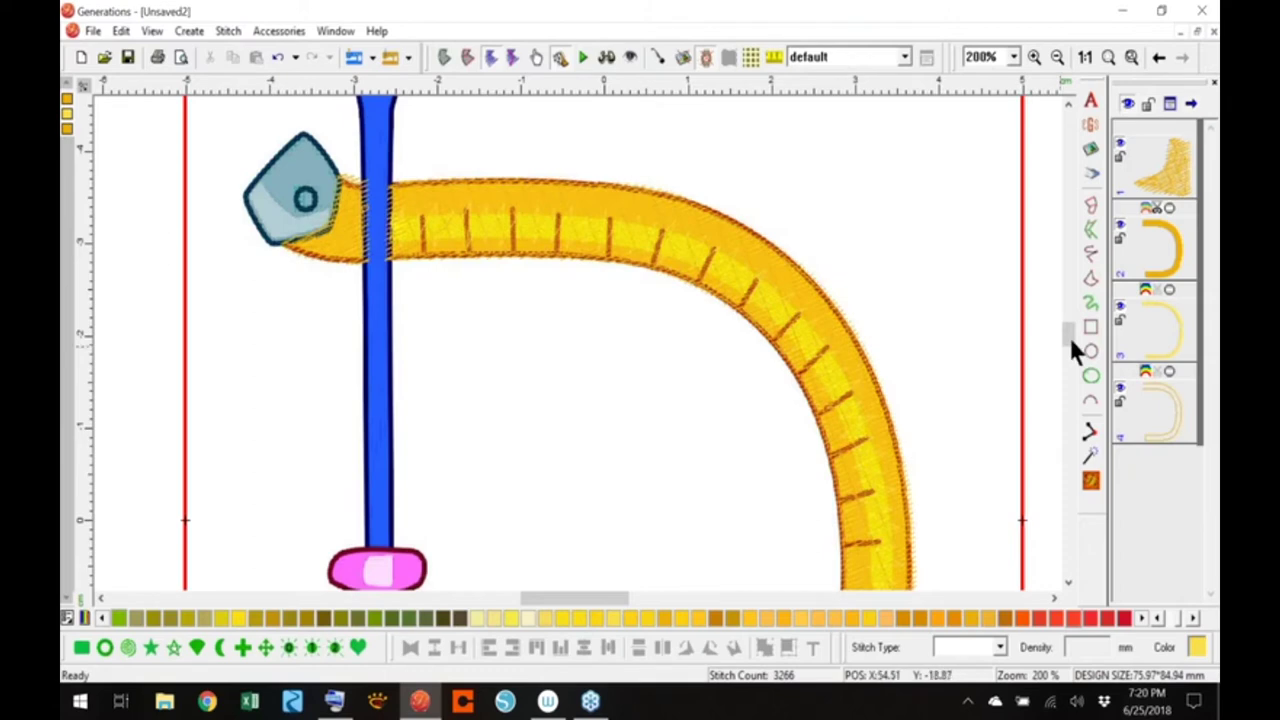
Divide the Triple Run outline with lines at the tape's lower end beside the screwdriver handle and generate its stitches
{"action": "scroll", "coordinate": [1070, 355], "scroll_direction": "down", "scroll_amount": 5}
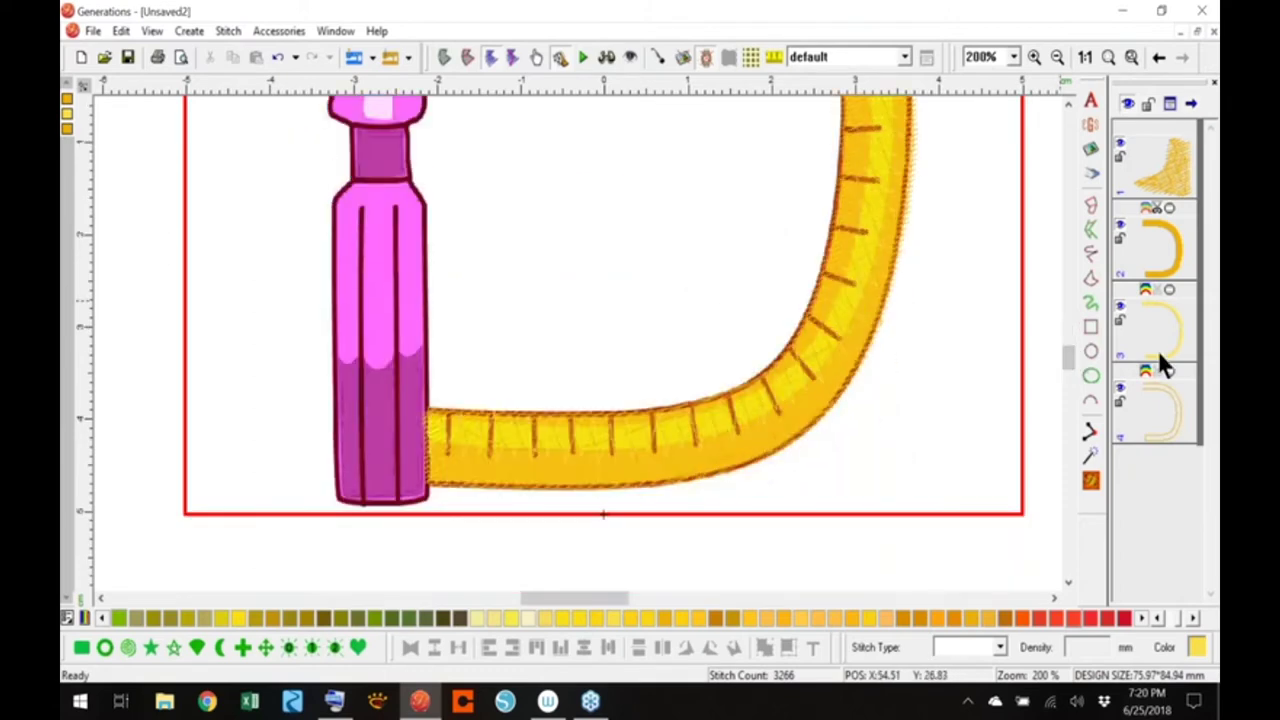
{"action": "left_click", "coordinate": [1164, 391]}
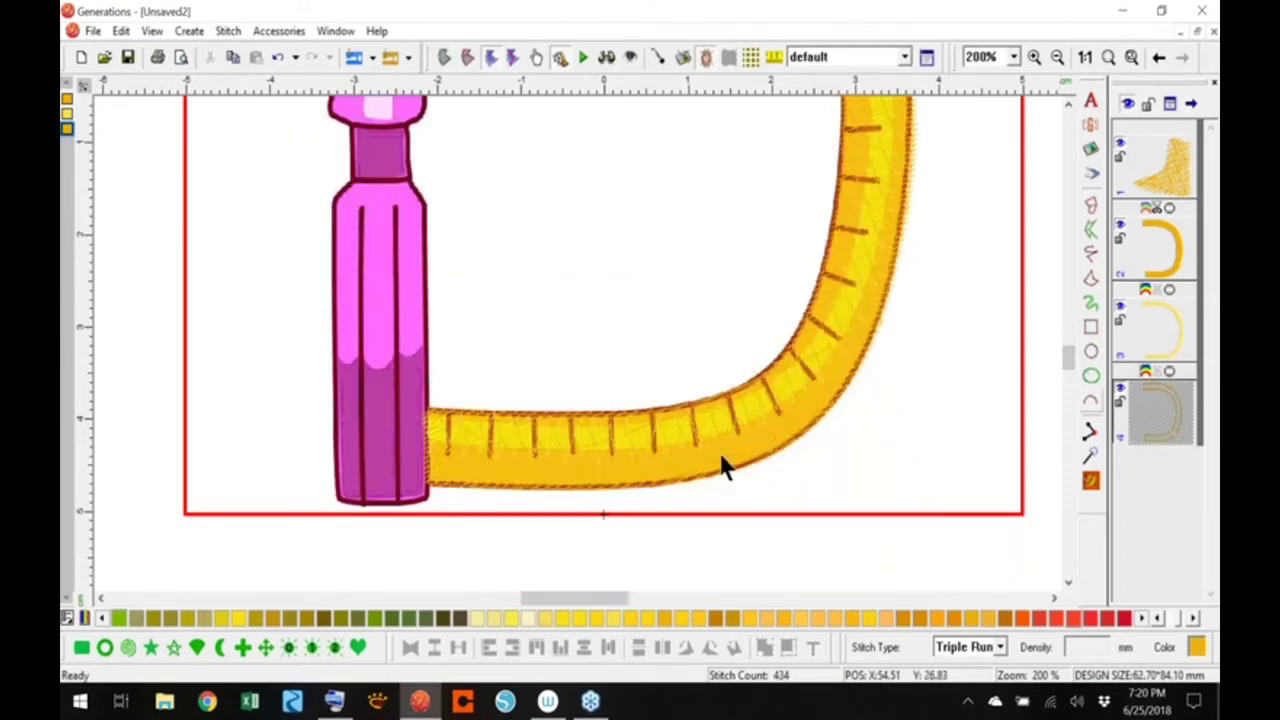
{"action": "left_click", "coordinate": [458, 57]}
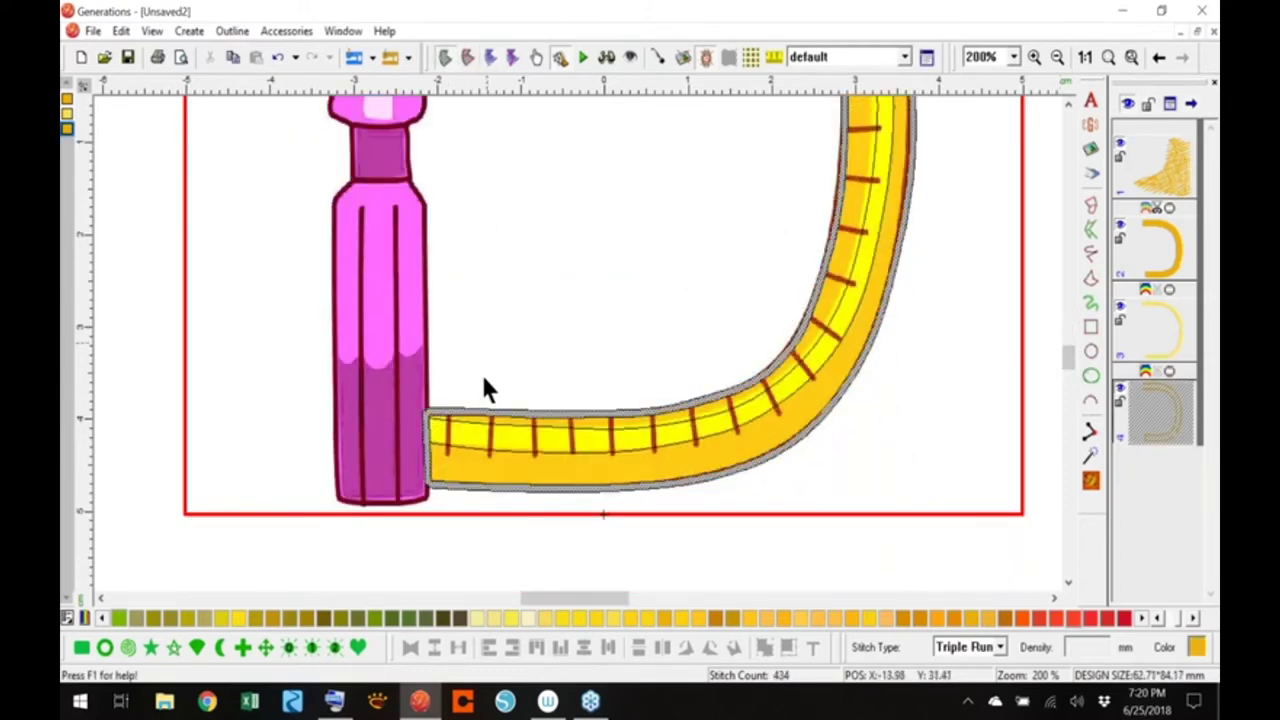
{"action": "right_click", "coordinate": [428, 448]}
{"action": "left_click", "coordinate": [540, 382]}
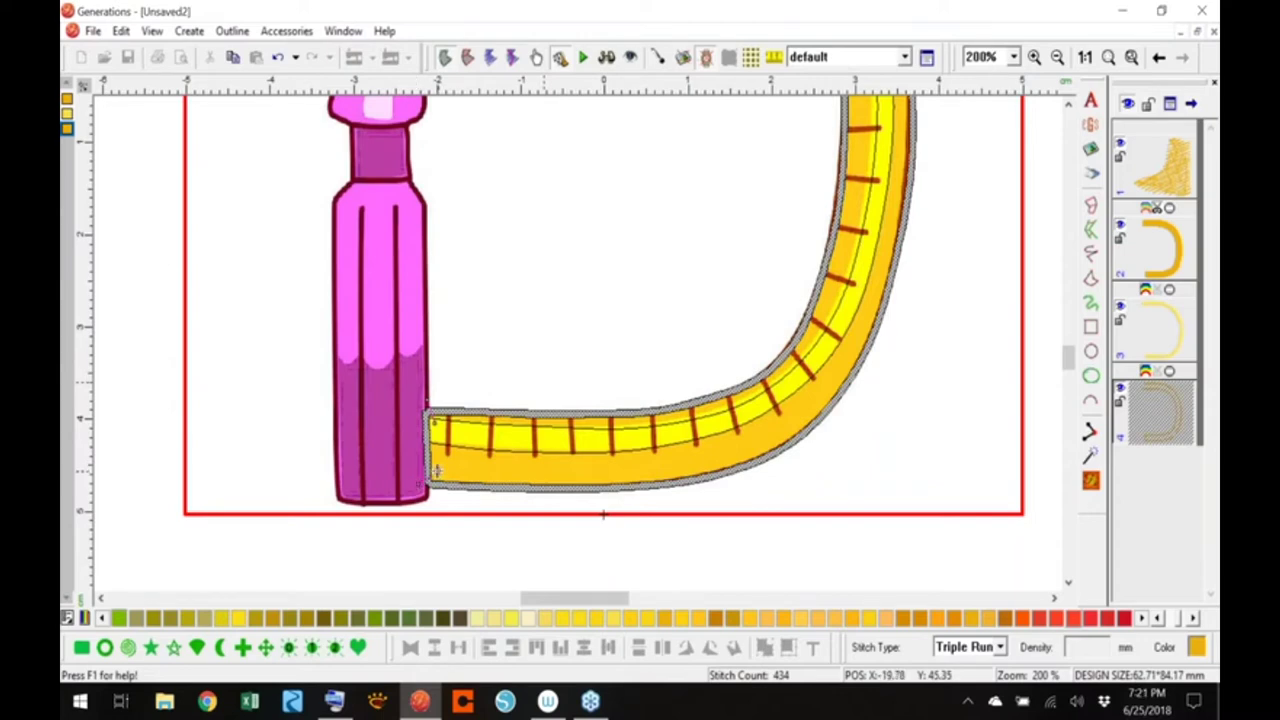
{"action": "right_click", "coordinate": [437, 471]}
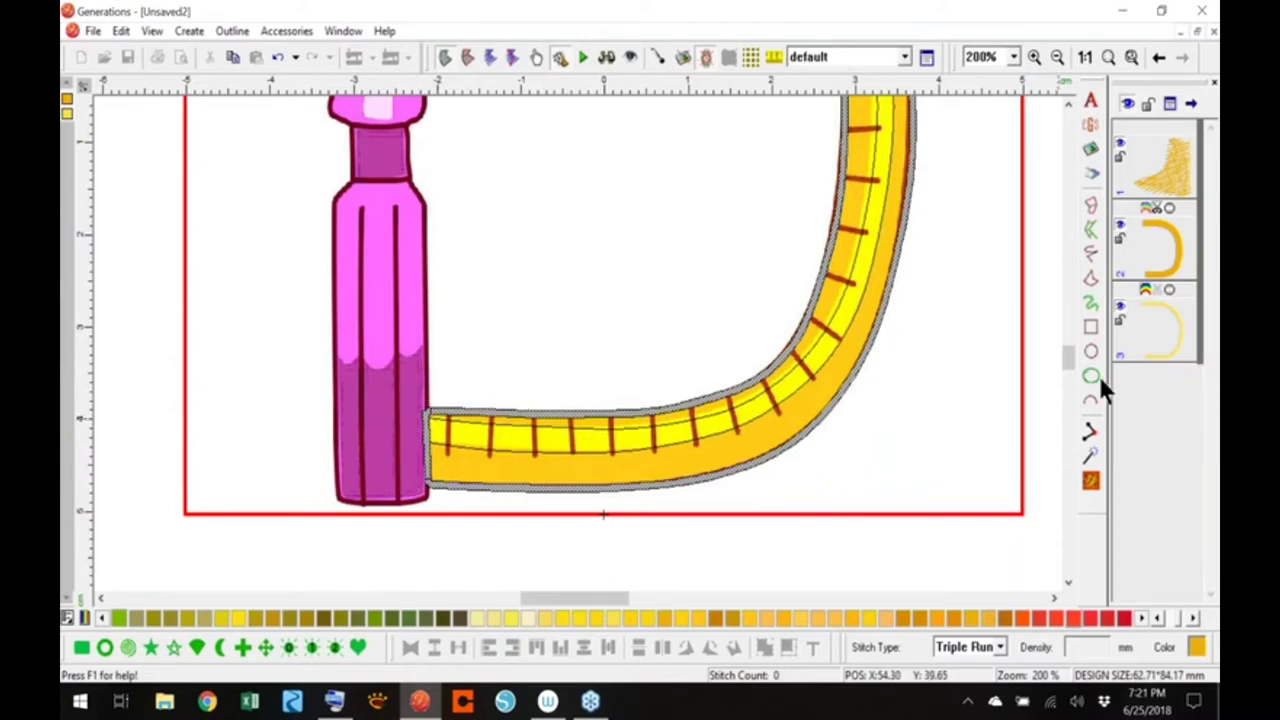
{"action": "right_click", "coordinate": [1102, 477]}
{"action": "left_click", "coordinate": [1048, 515]}
{"action": "right_click", "coordinate": [1054, 491]}
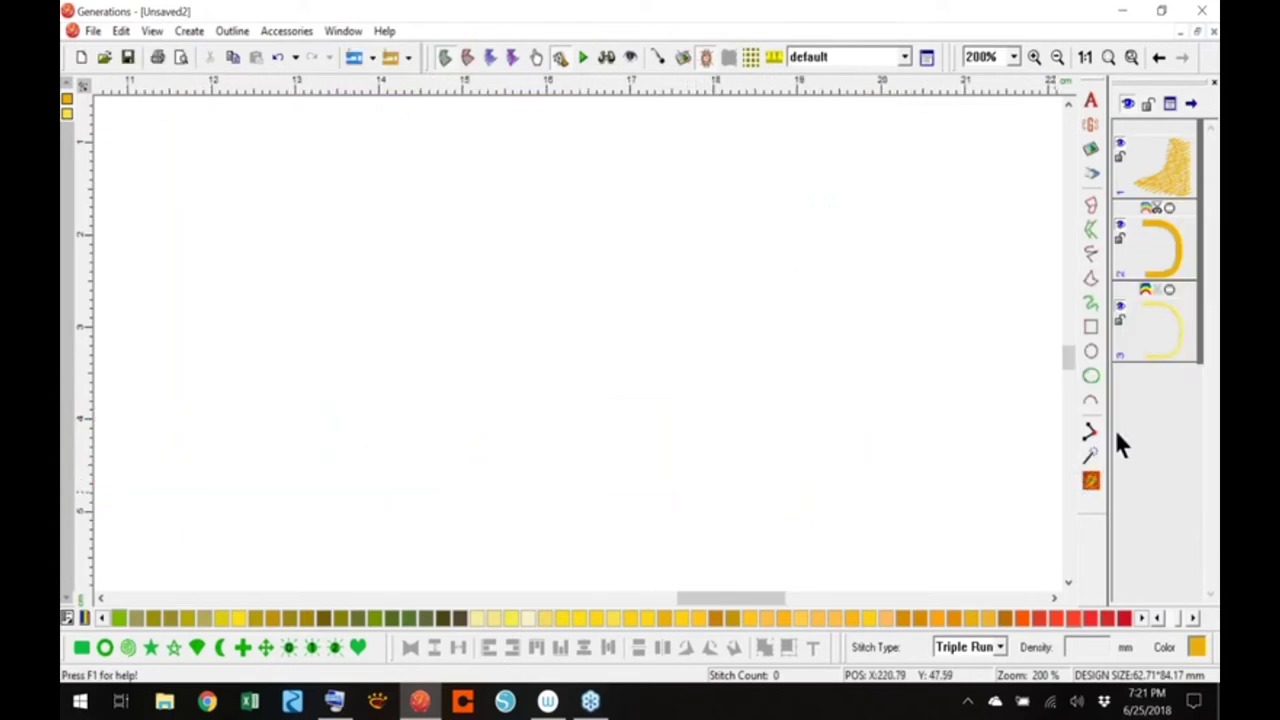
{"action": "left_click", "coordinate": [1091, 483]}
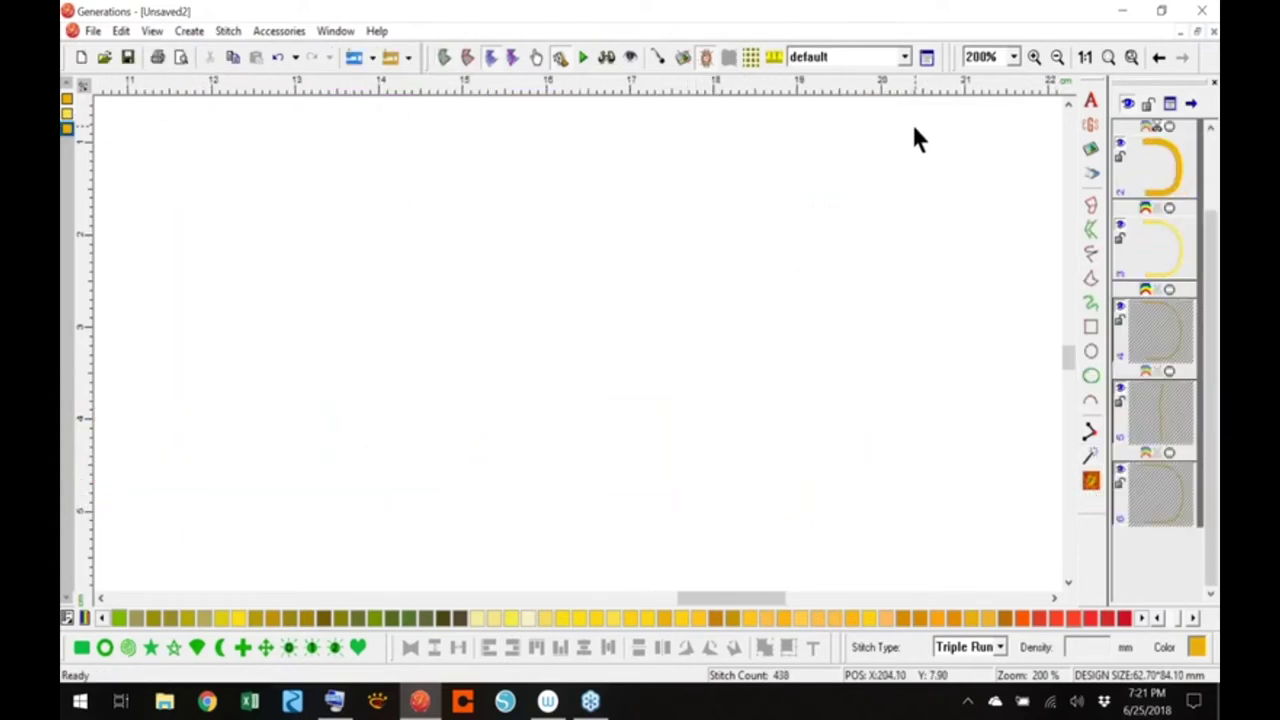
{"action": "key", "text": "0"}
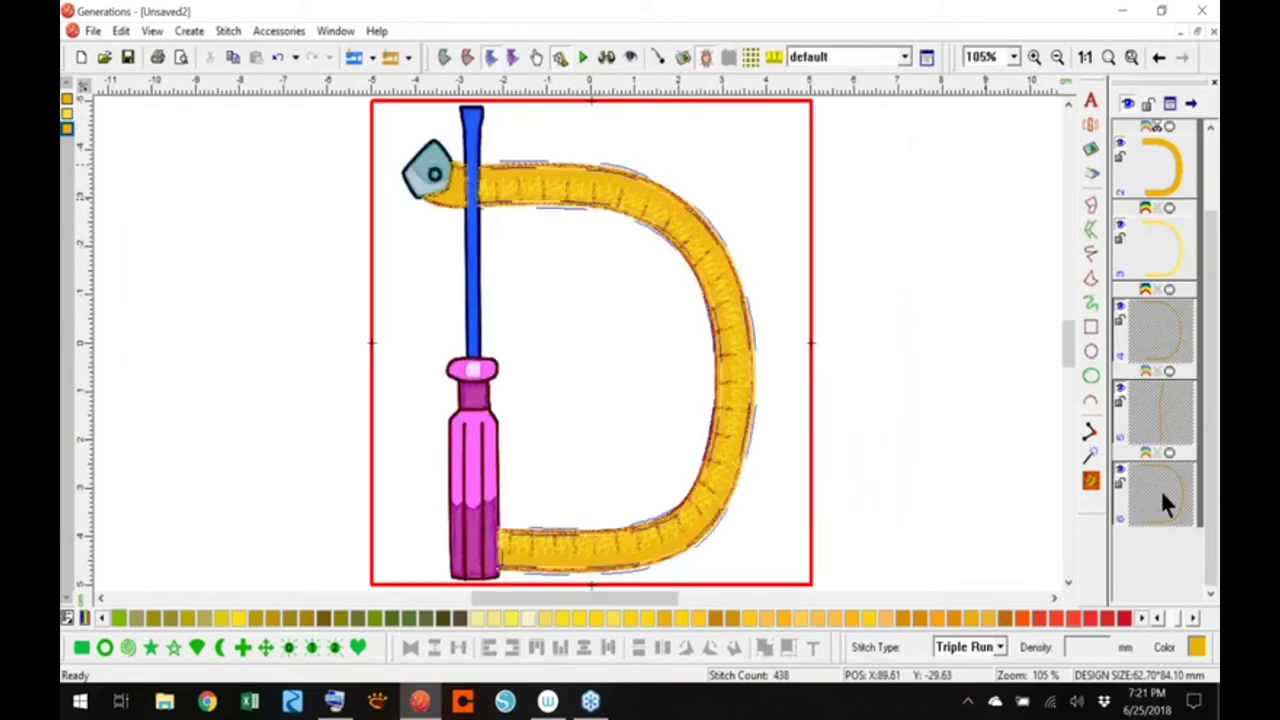
Delete the short outline segment beside the screwdriver handle and turn on the 3D stitch display
{"action": "left_click", "coordinate": [1168, 436]}
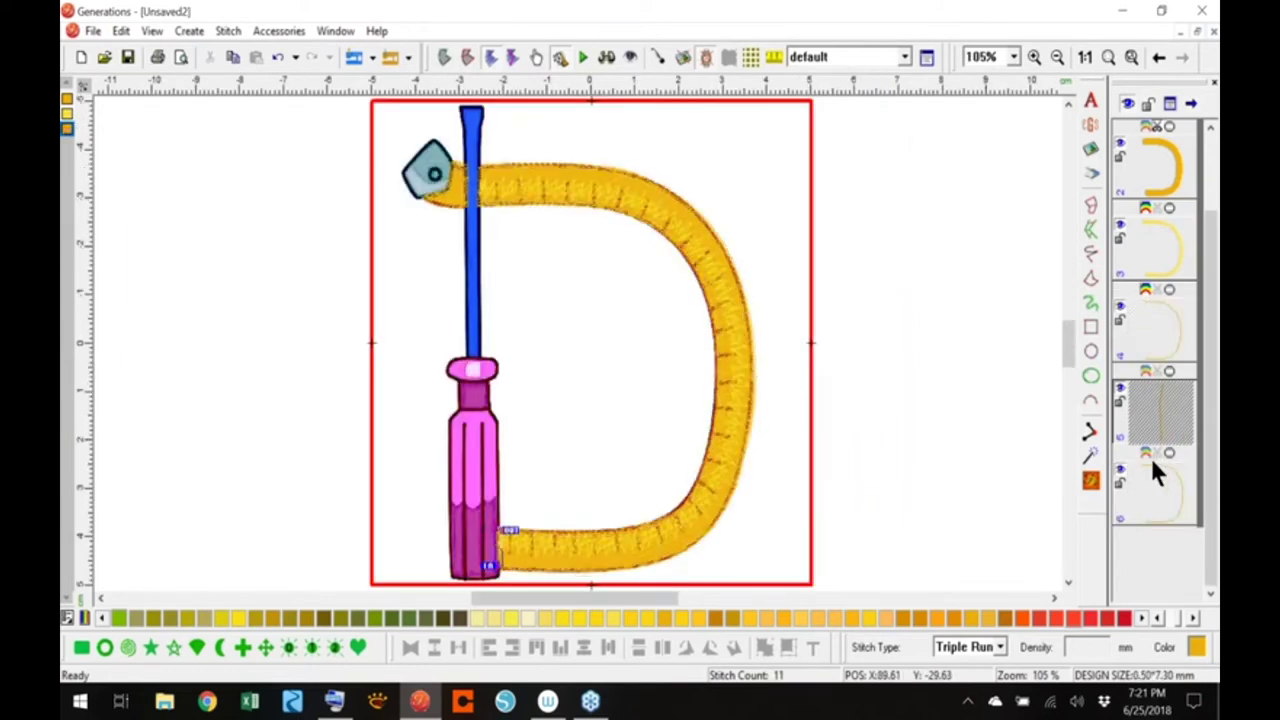
{"action": "key", "text": "Delete"}
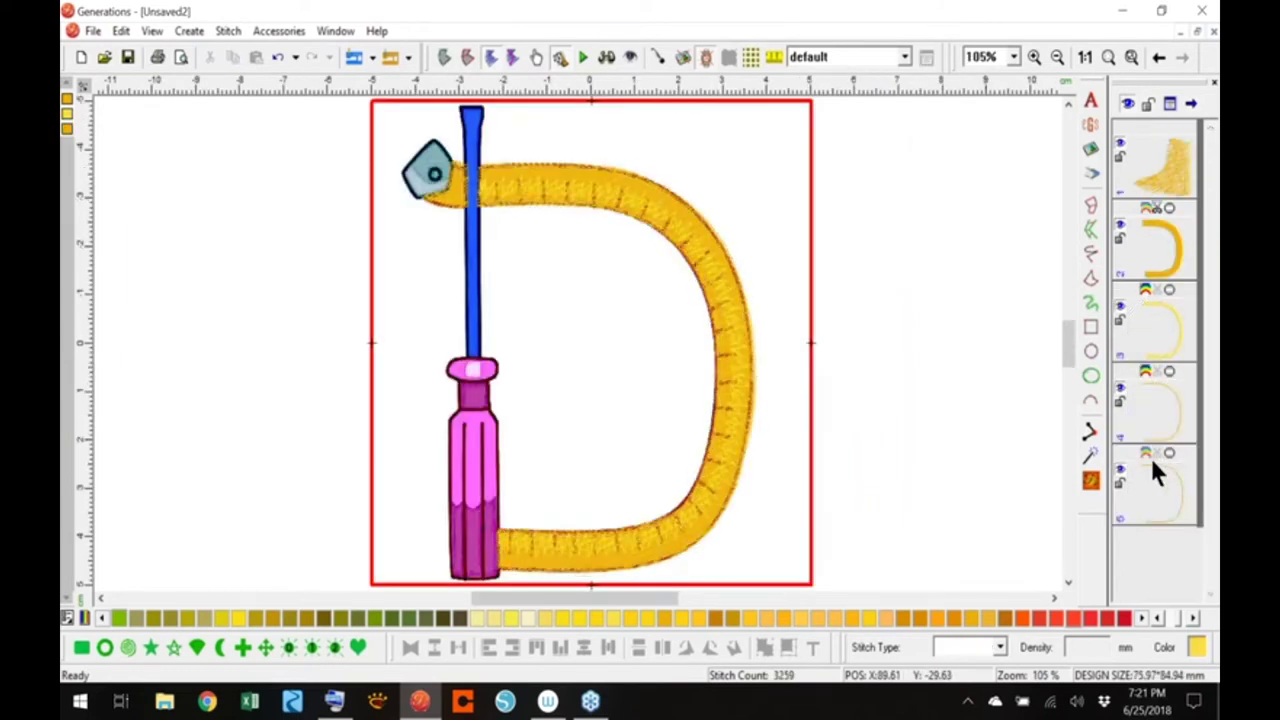
{"action": "left_click", "coordinate": [607, 58]}
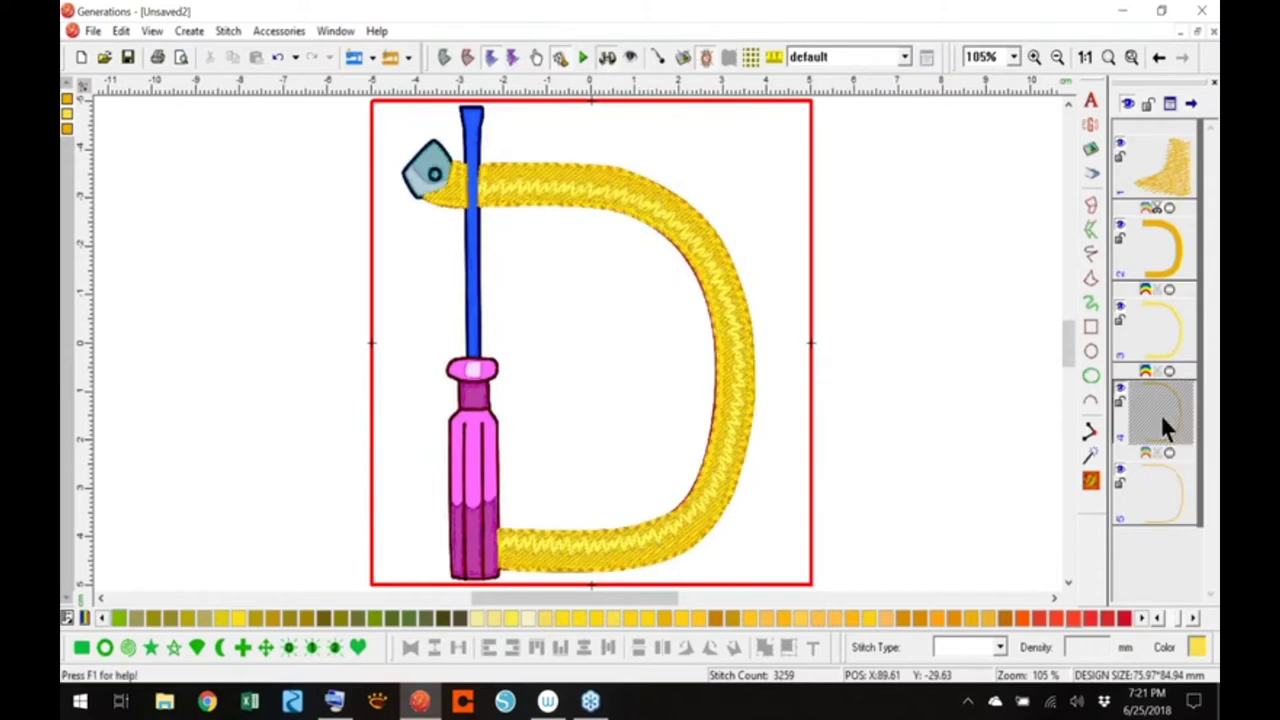
Recolor both remaining tape outline segments to a near-black charcoal thread
{"action": "left_click", "coordinate": [1159, 490], "text": "ctrl"}
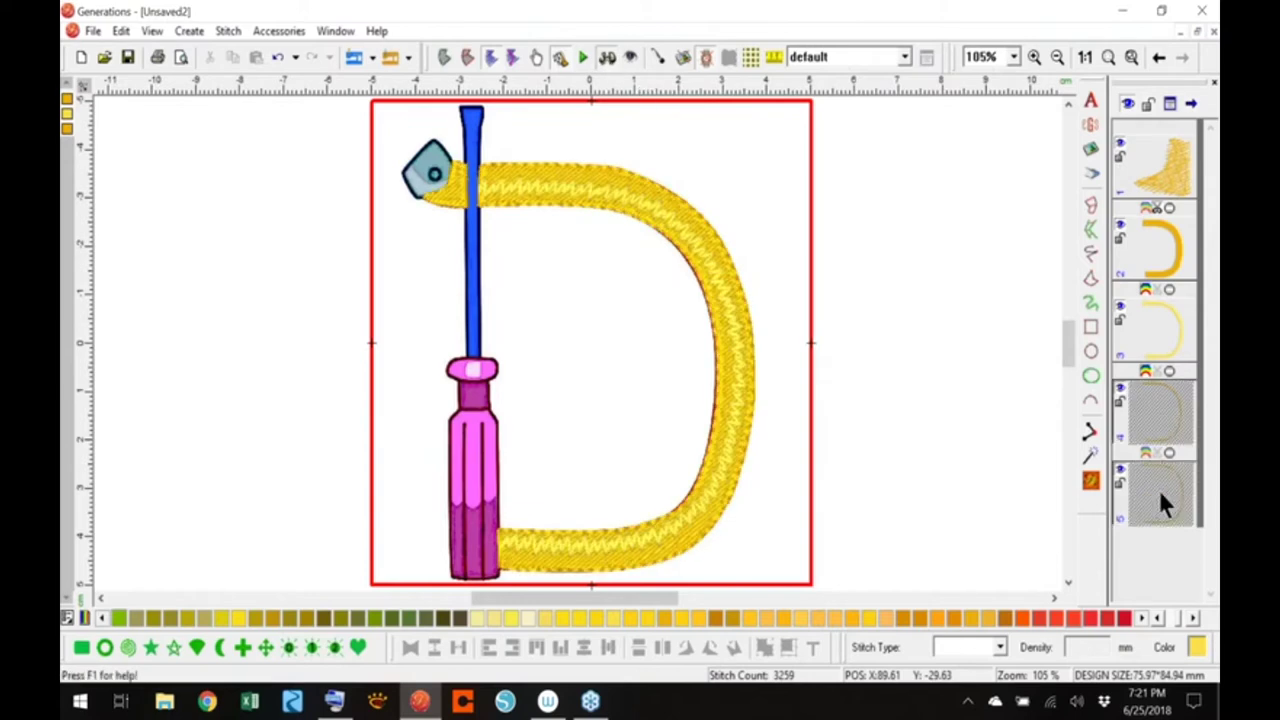
{"action": "left_click", "coordinate": [1175, 617]}
{"action": "left_click", "coordinate": [816, 615]}
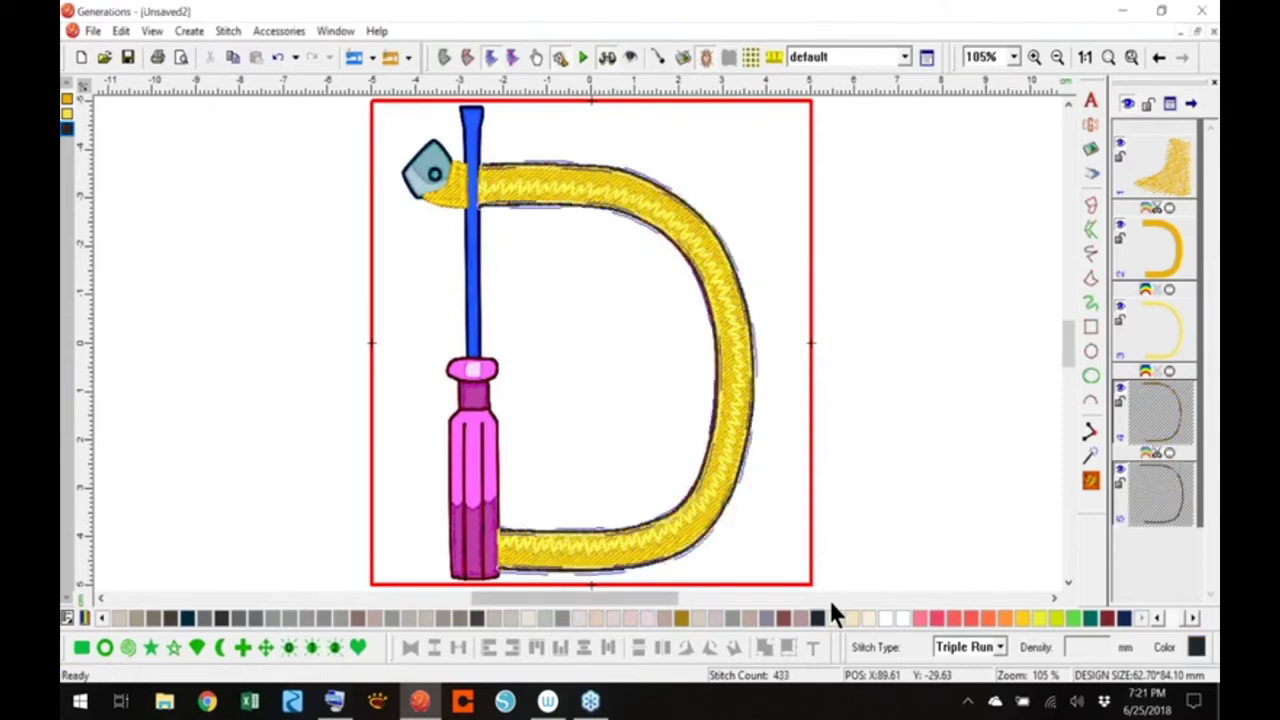
{"action": "left_click", "coordinate": [865, 289]}
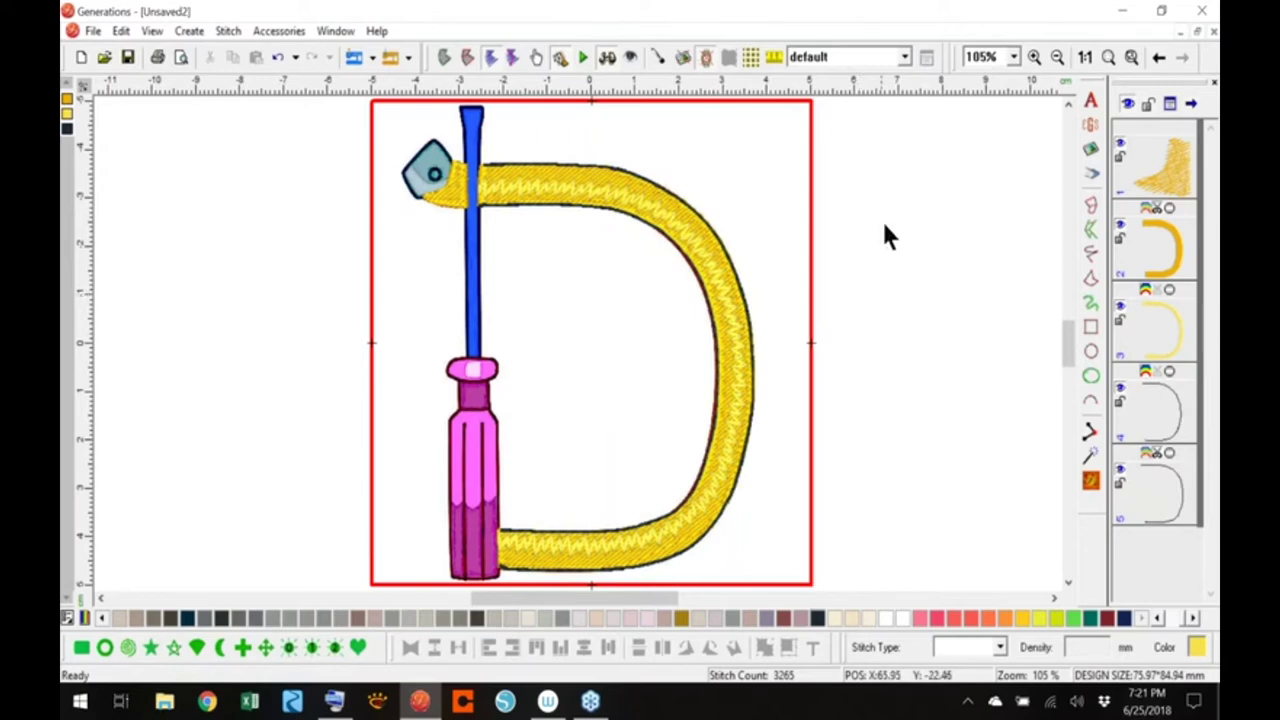
Extend the upper tape outline's end point to the screwdriver shaft at 400% zoom and regenerate its stitches
{"action": "left_click", "coordinate": [1012, 58]}
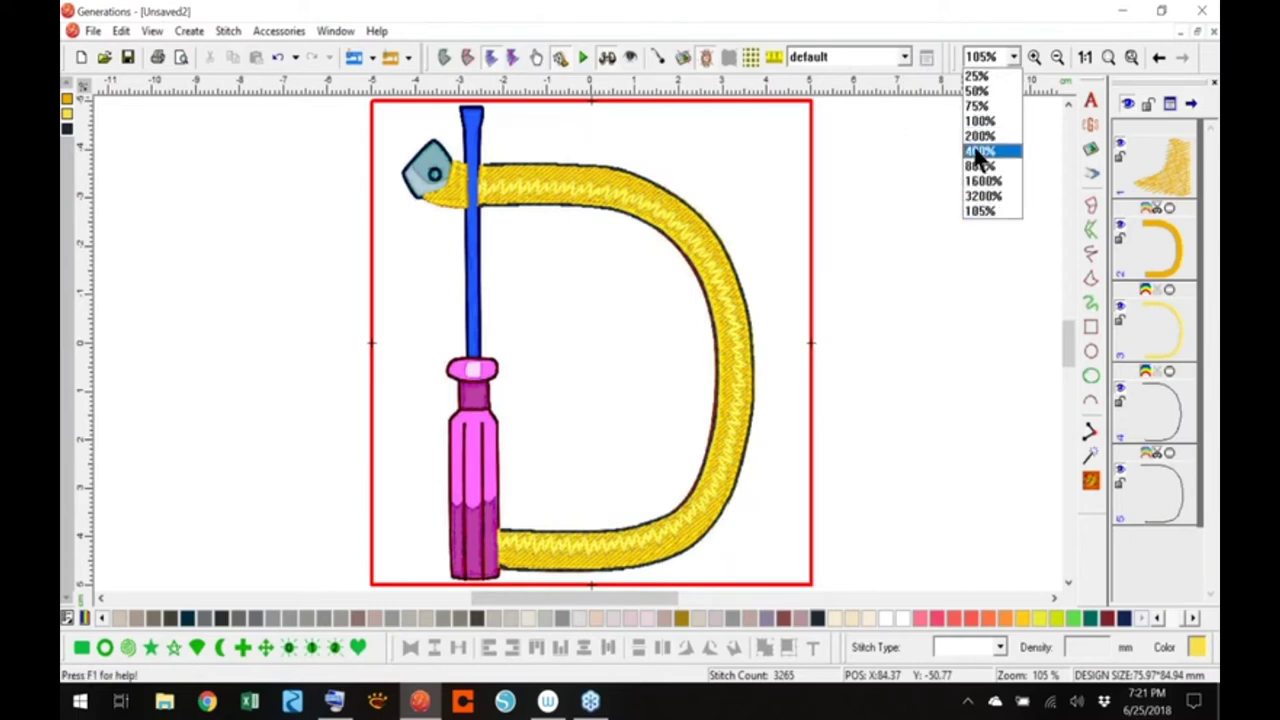
{"action": "left_click_drag", "start_coordinate": [1068, 340], "coordinate": [1069, 323]}
{"action": "left_click_drag", "start_coordinate": [575, 598], "coordinate": [572, 605]}
{"action": "left_click", "coordinate": [591, 243]}
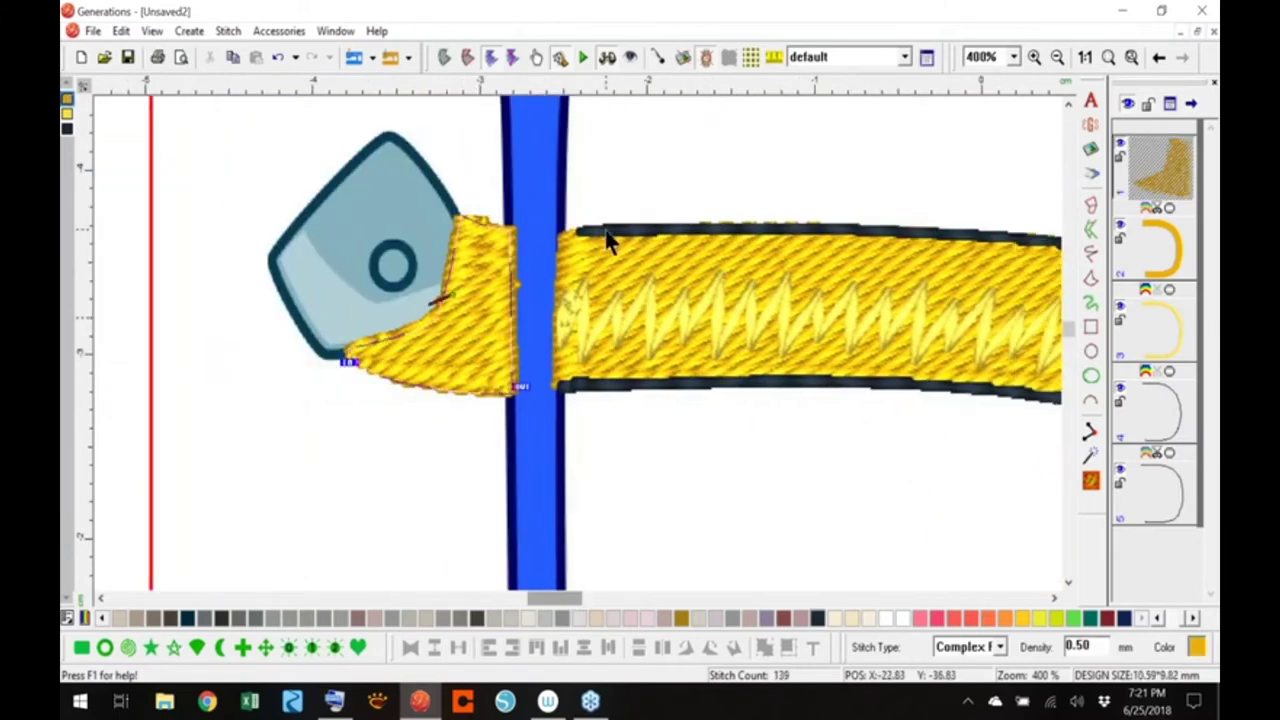
{"action": "left_click", "coordinate": [608, 243]}
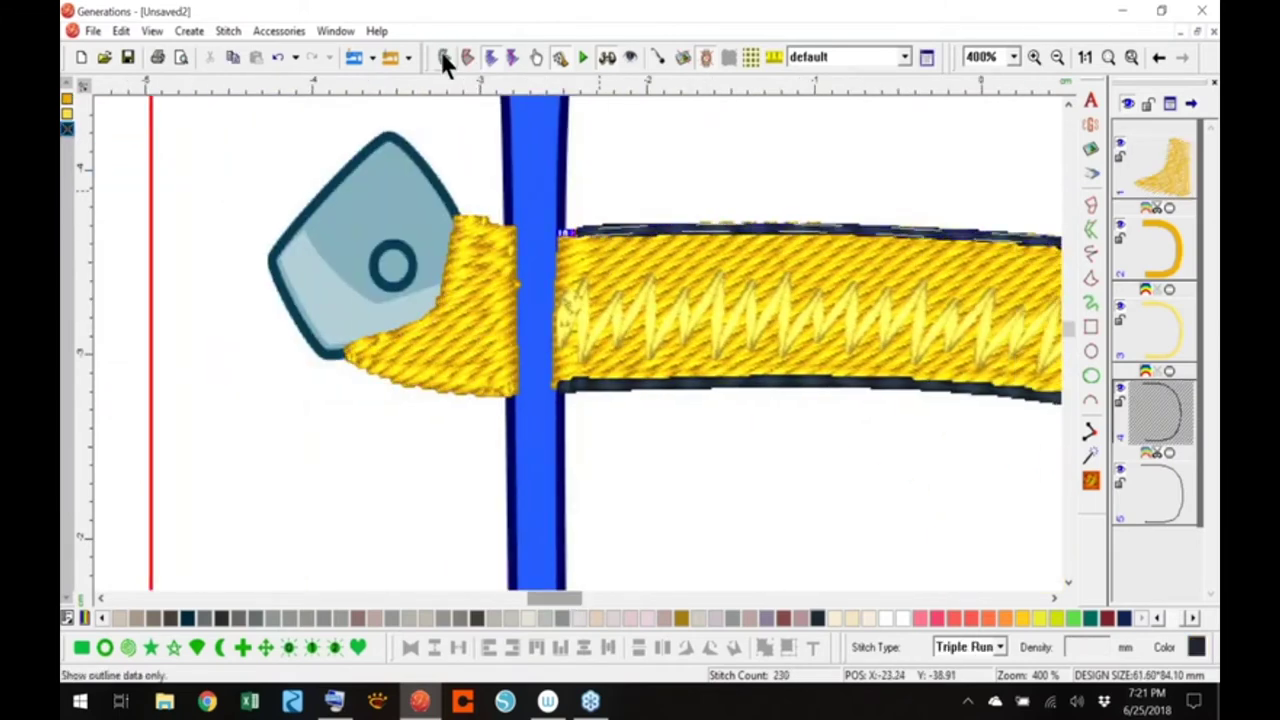
{"action": "left_click", "coordinate": [444, 57]}
{"action": "right_click", "coordinate": [640, 241]}
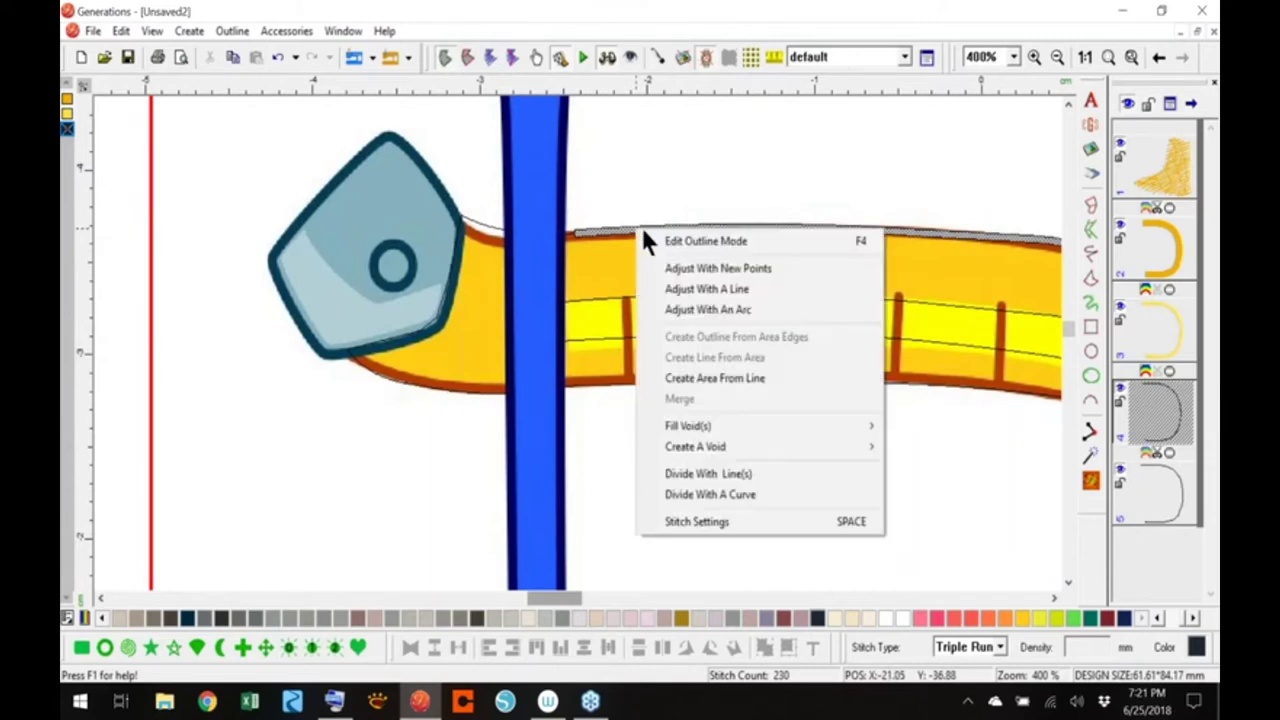
{"action": "left_click", "coordinate": [715, 240]}
{"action": "left_click_drag", "start_coordinate": [576, 233], "coordinate": [559, 240]}
{"action": "left_click", "coordinate": [1091, 481]}
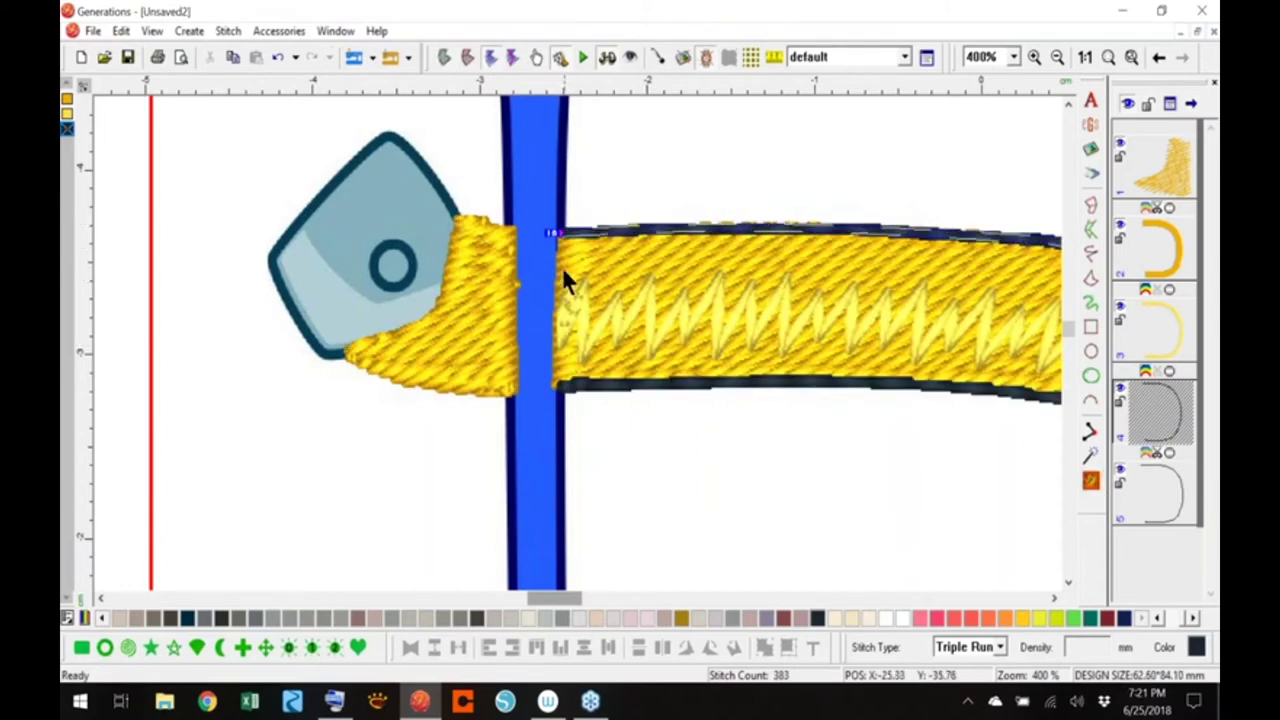
Create a Triple Run outline from the small tape end fill's area edges, applied to the outside border with 0 offset
{"action": "left_click", "coordinate": [479, 301]}
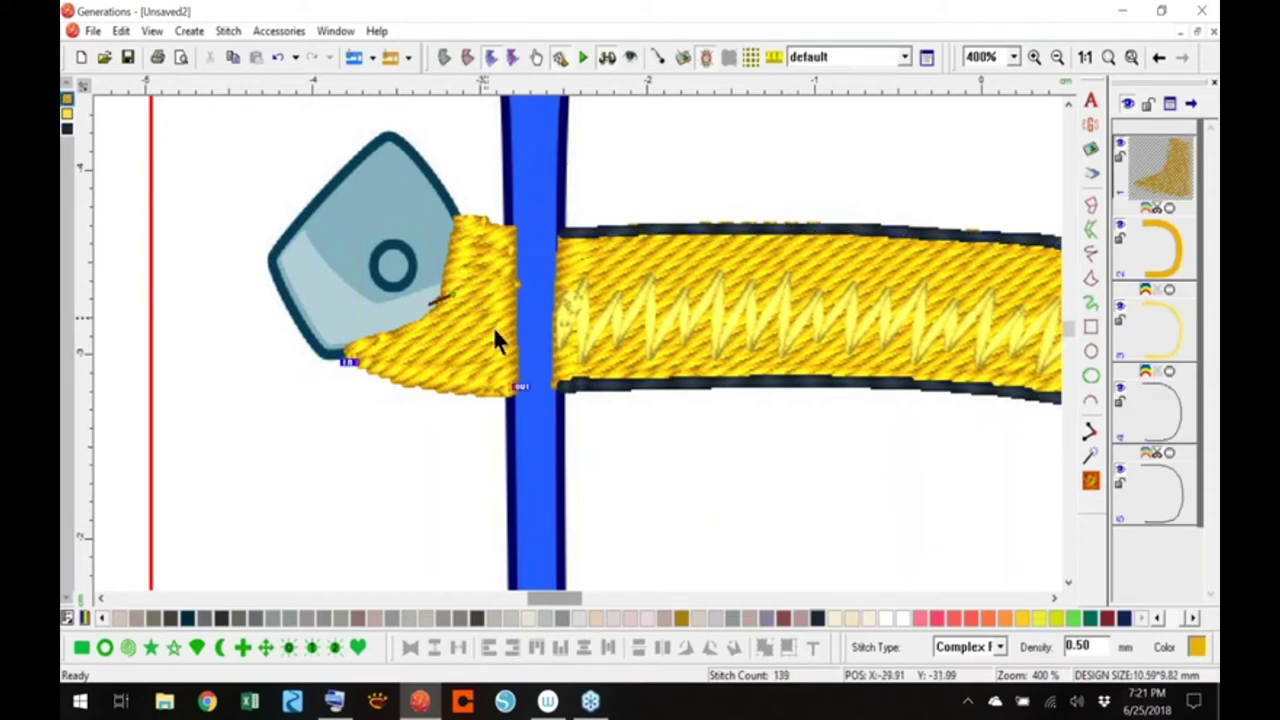
{"action": "left_click", "coordinate": [444, 57]}
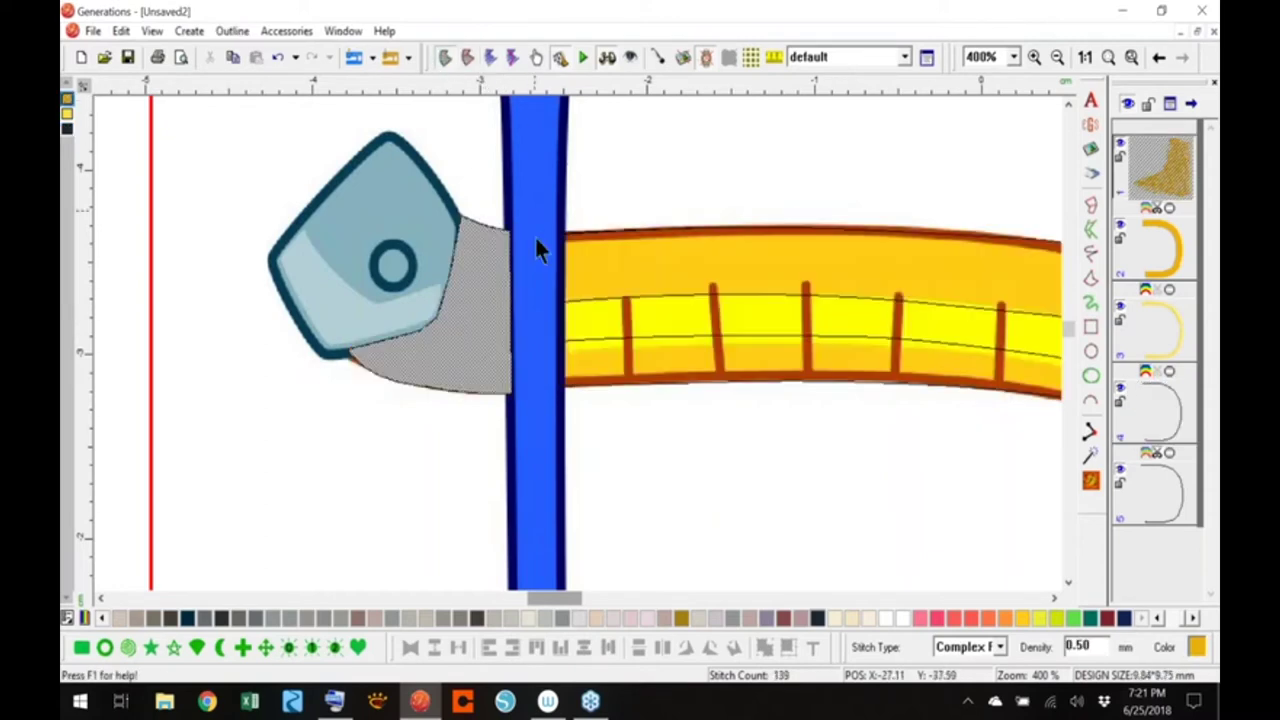
{"action": "right_click", "coordinate": [478, 316]}
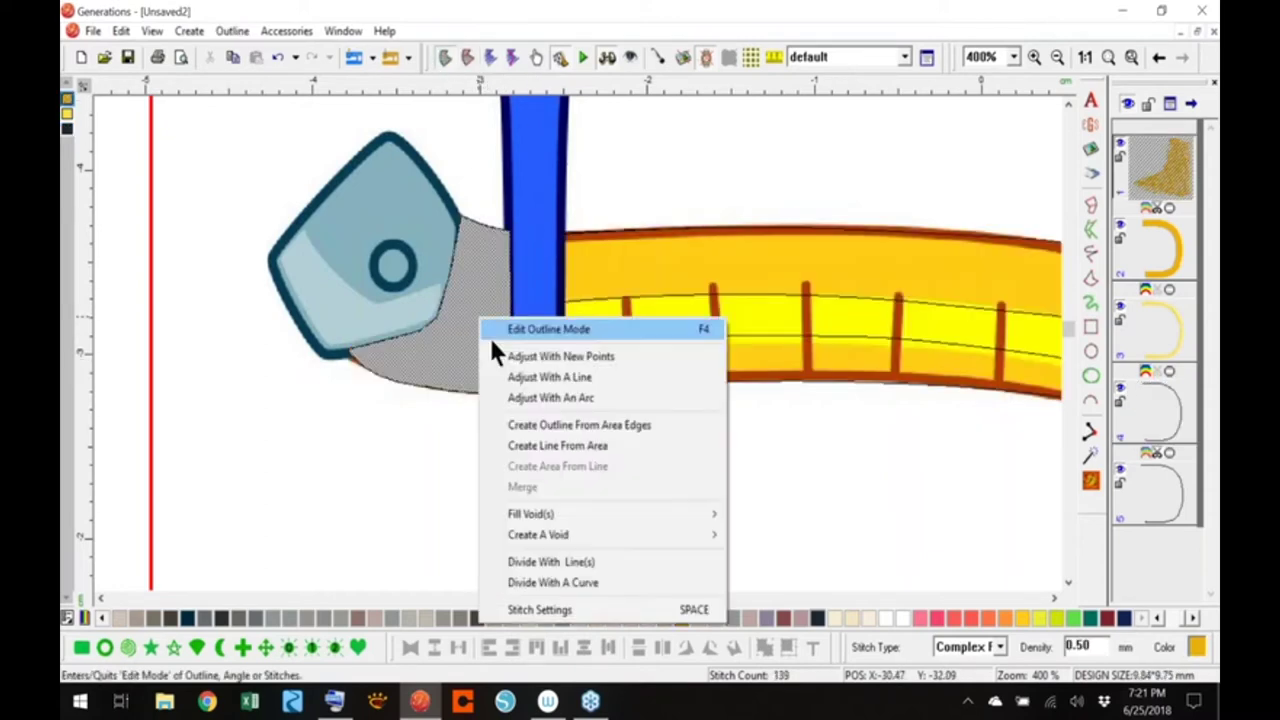
{"action": "left_click", "coordinate": [636, 426]}
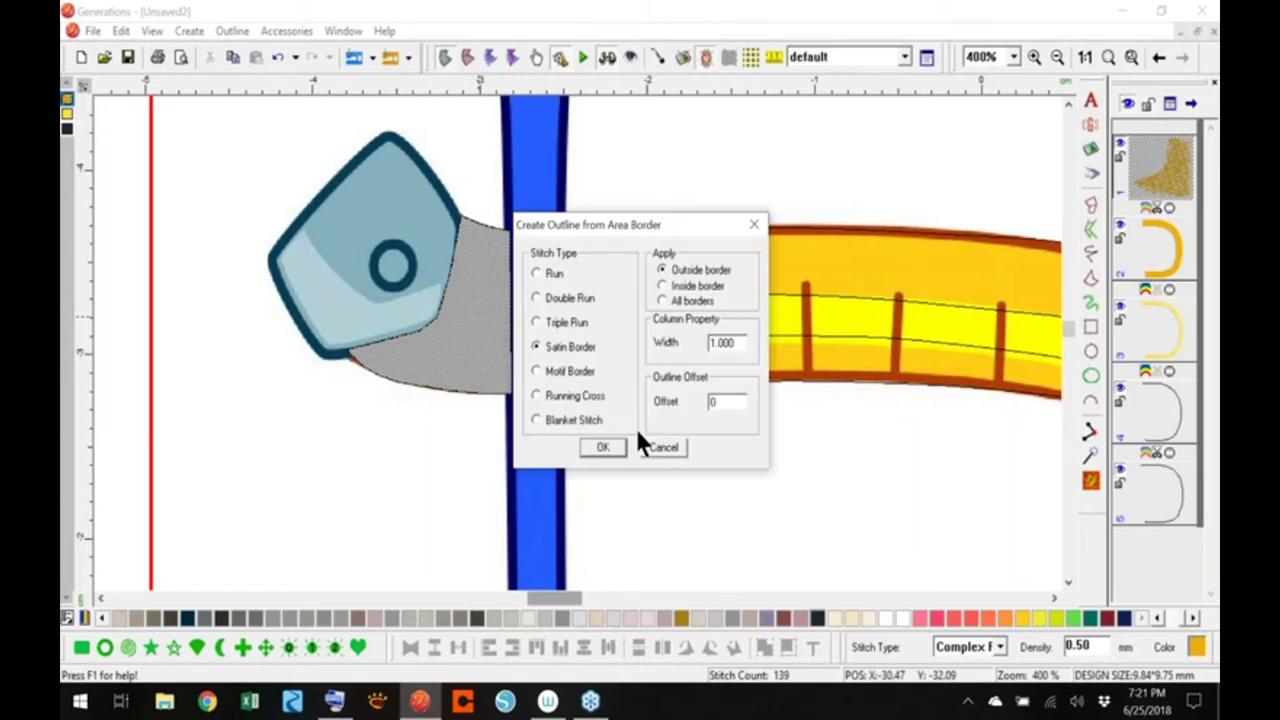
{"action": "left_click", "coordinate": [566, 322]}
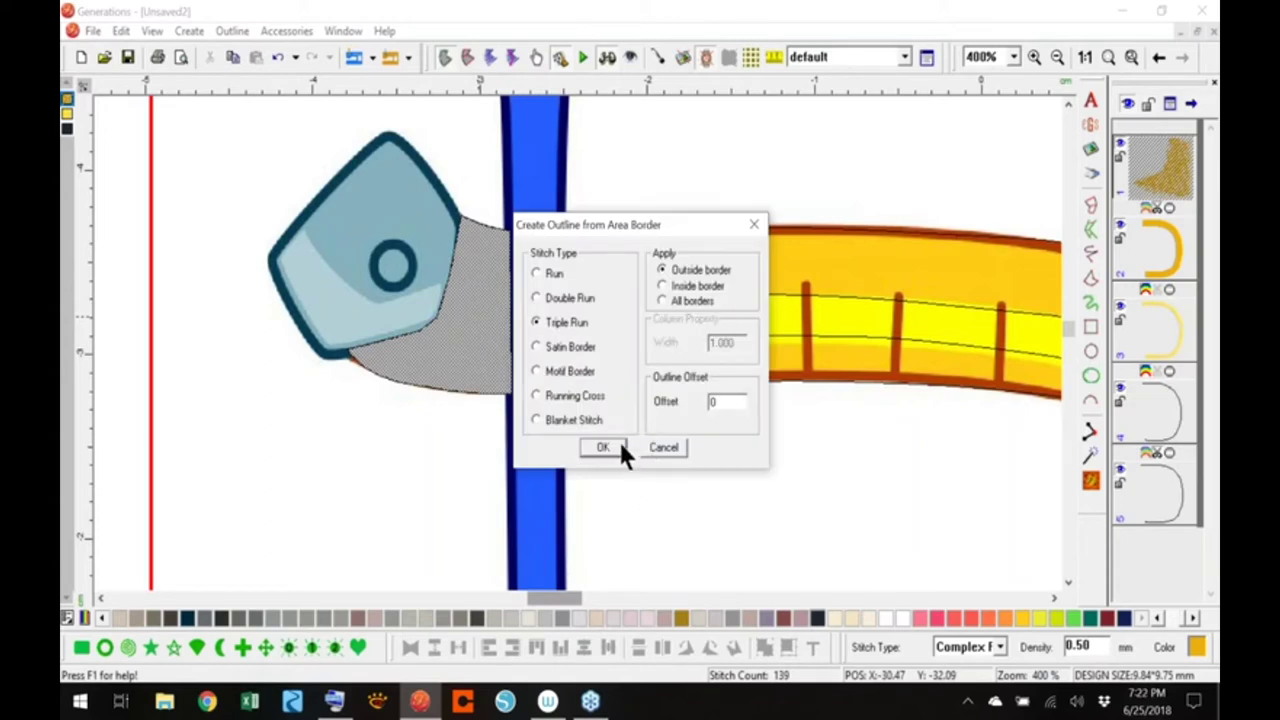
{"action": "left_click", "coordinate": [620, 450]}
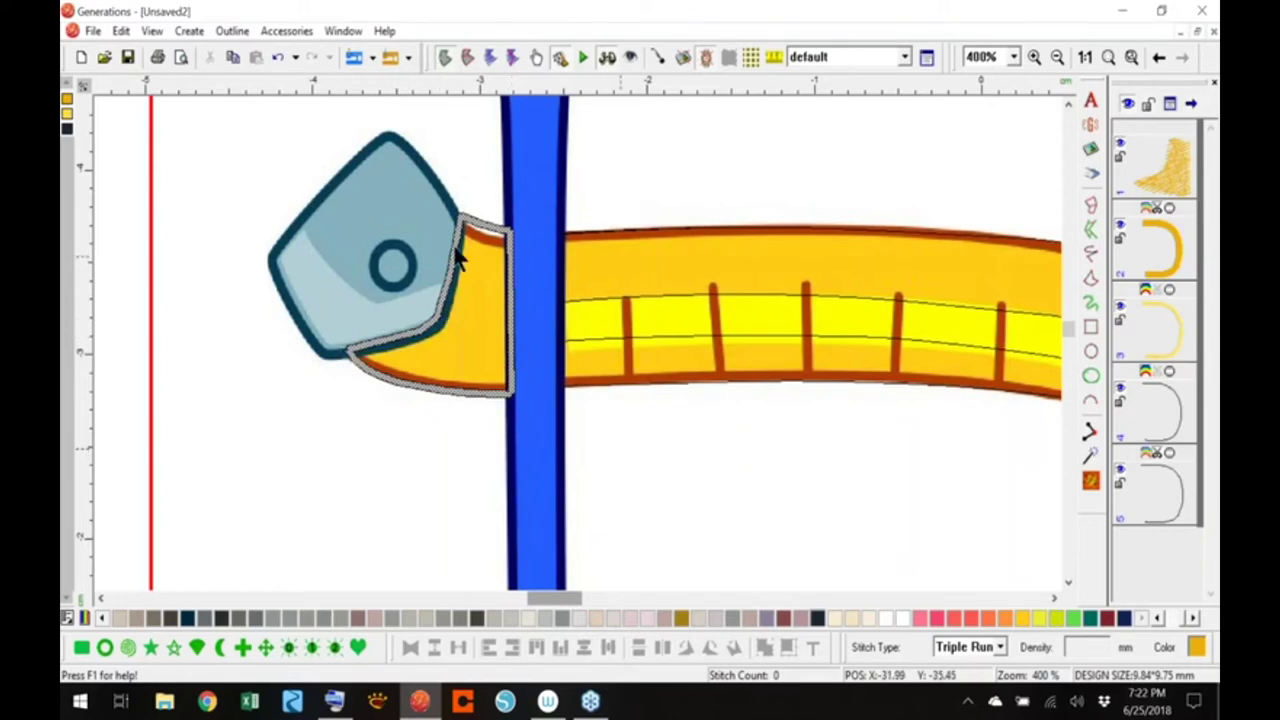
Divide the small tape end's outline with lines at its corners and generate the stitches
{"action": "right_click", "coordinate": [510, 342]}
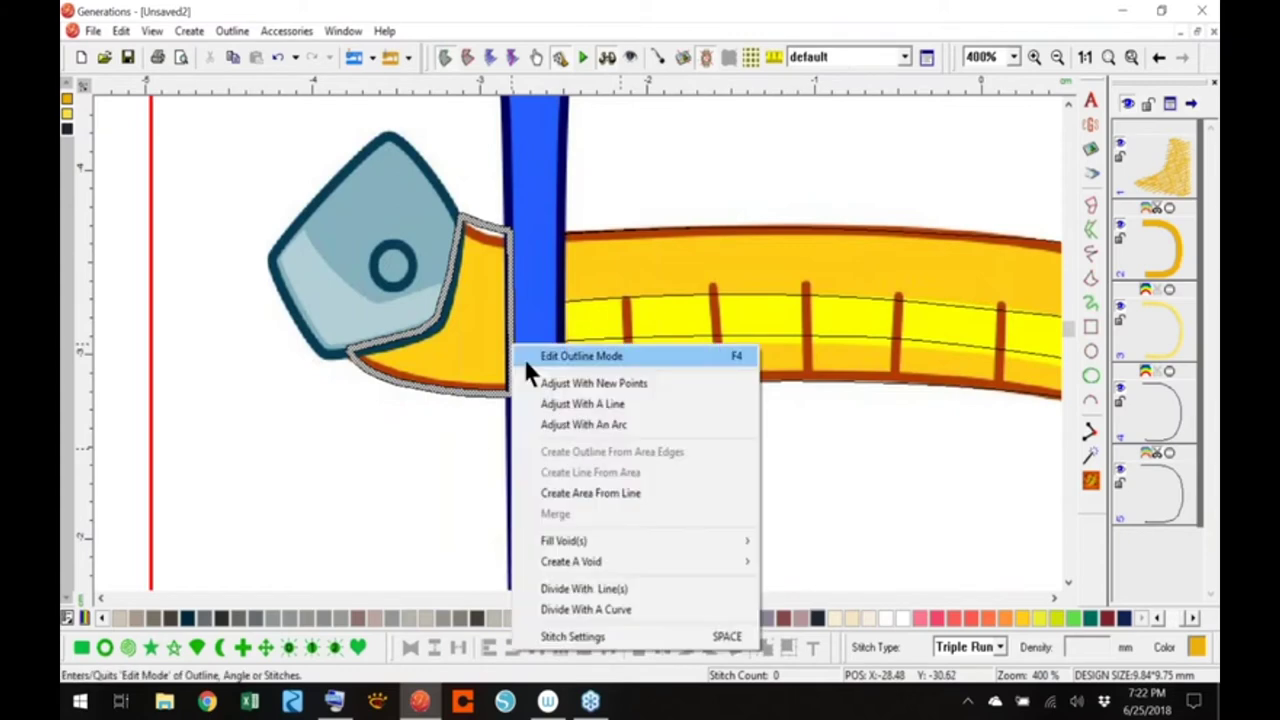
{"action": "left_click", "coordinate": [614, 588]}
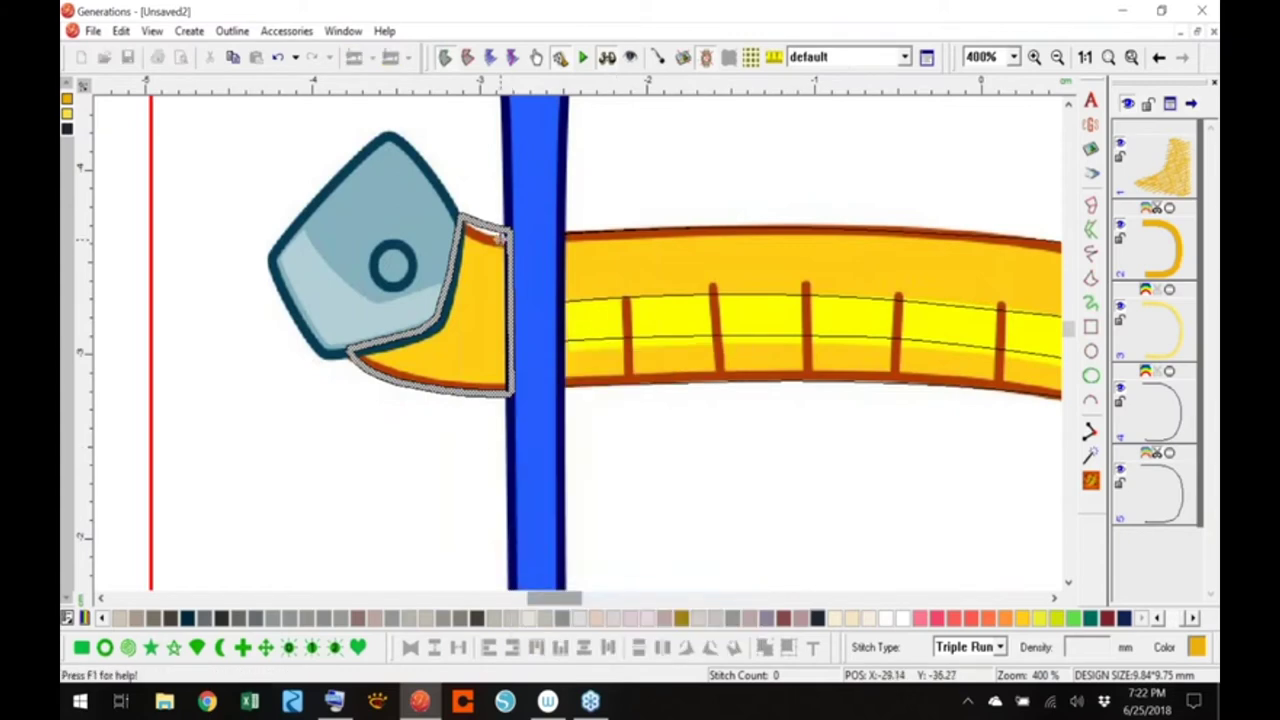
{"action": "left_click", "coordinate": [525, 226]}
{"action": "left_click", "coordinate": [524, 400]}
{"action": "right_click", "coordinate": [372, 354]}
{"action": "left_click", "coordinate": [1091, 481]}
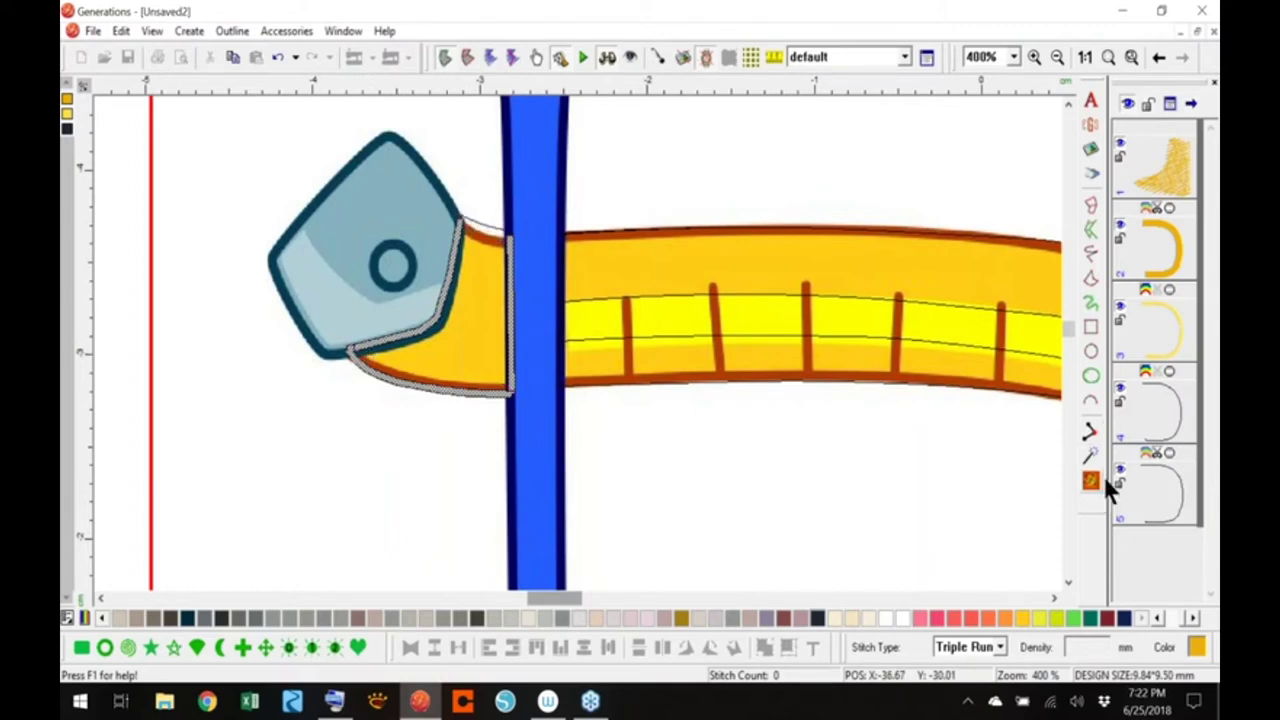
Delete the small tape end's outline segment along the screwdriver shaft and select the segment along the metal tip
{"action": "left_click", "coordinate": [1167, 331]}
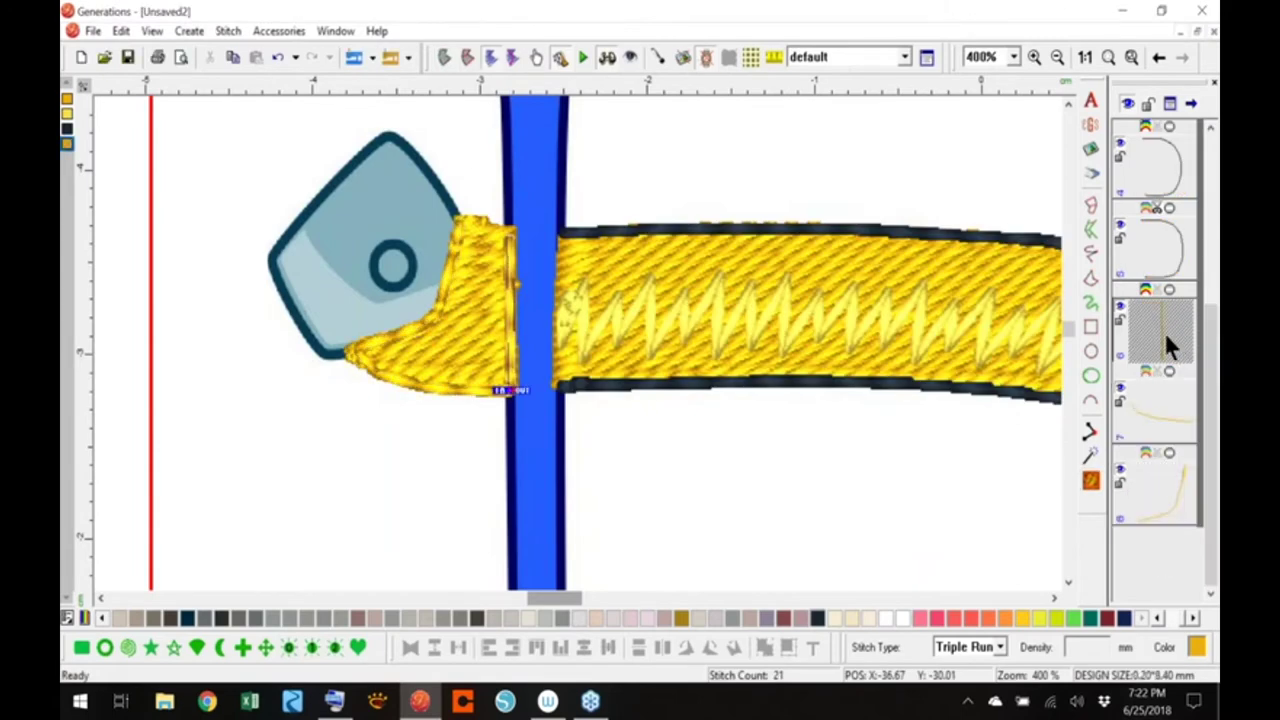
{"action": "key", "text": "Delete"}
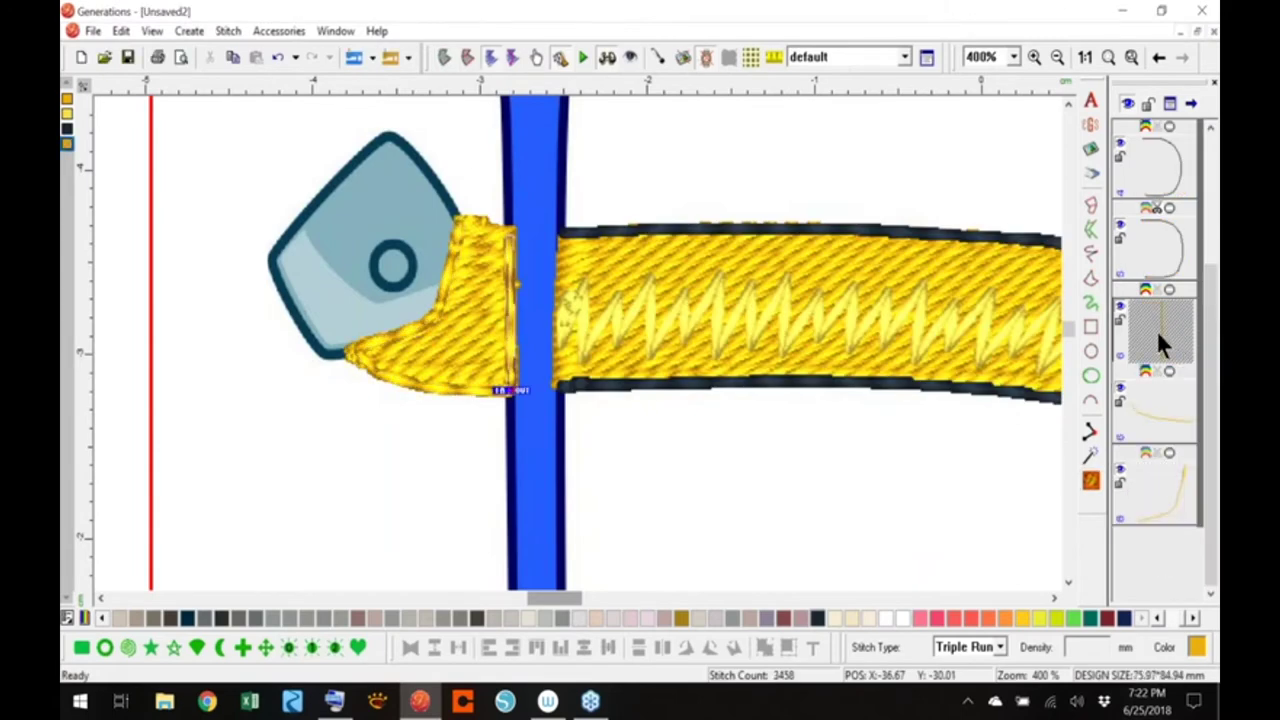
{"action": "left_click", "coordinate": [1166, 509]}
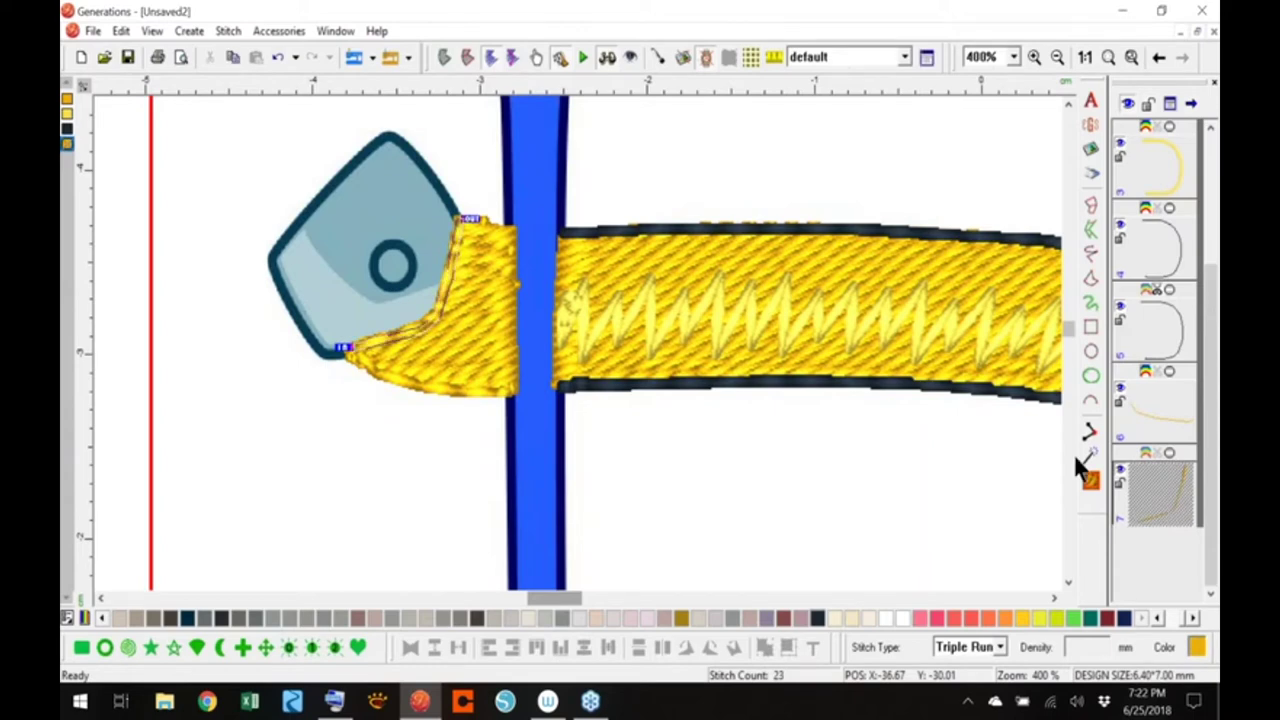
Undo the segment deletion, stitch generation, division and outline creation on the small tape end
{"action": "left_click", "coordinate": [279, 57]}
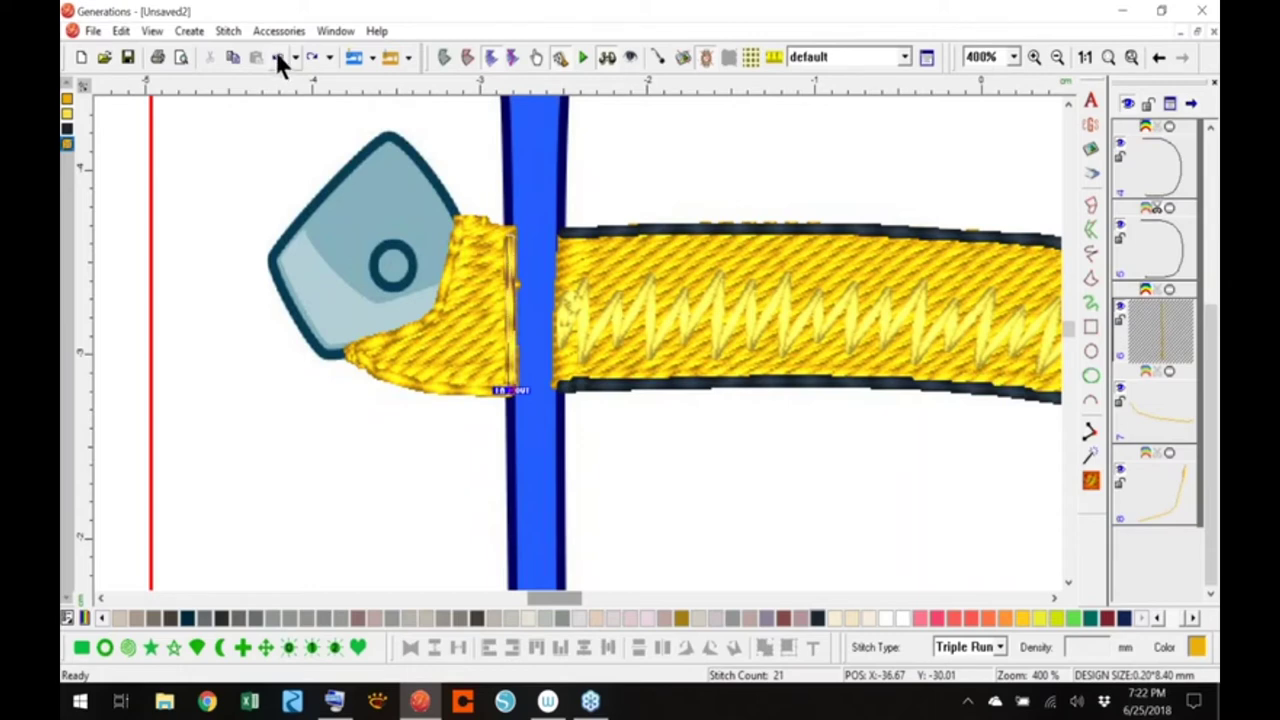
{"action": "left_click", "coordinate": [279, 57]}
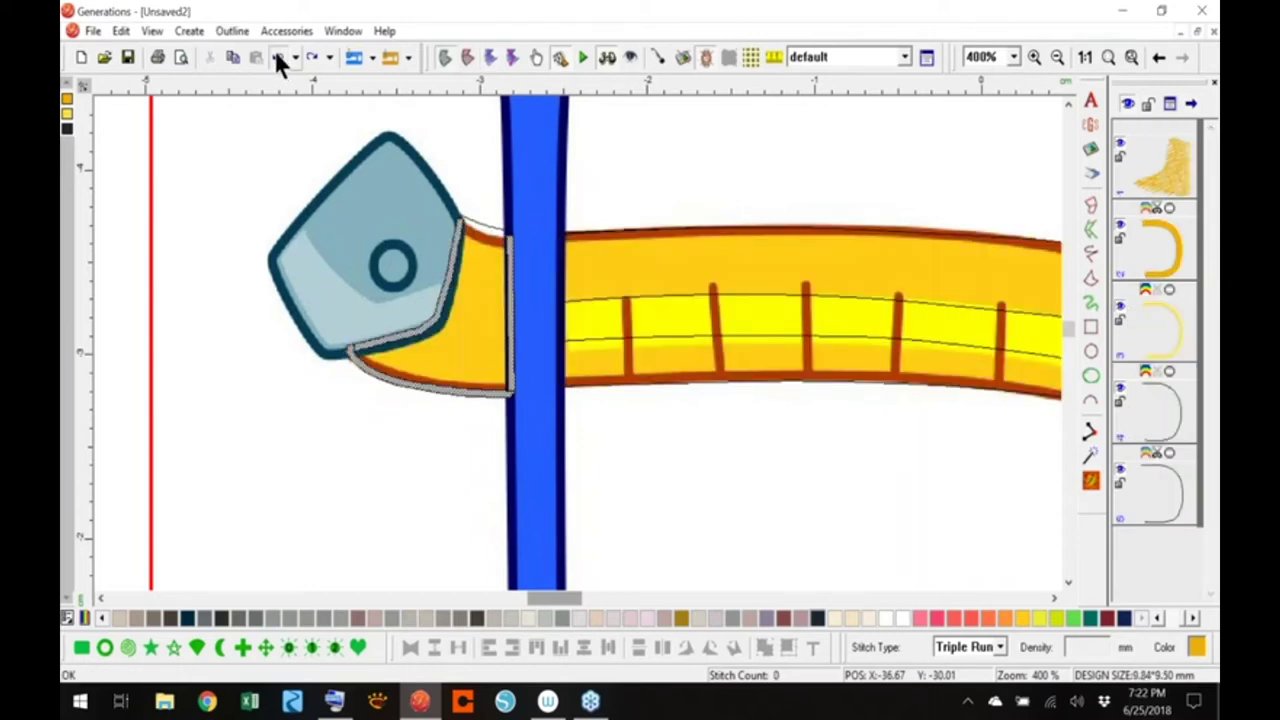
{"action": "left_click", "coordinate": [279, 58]}
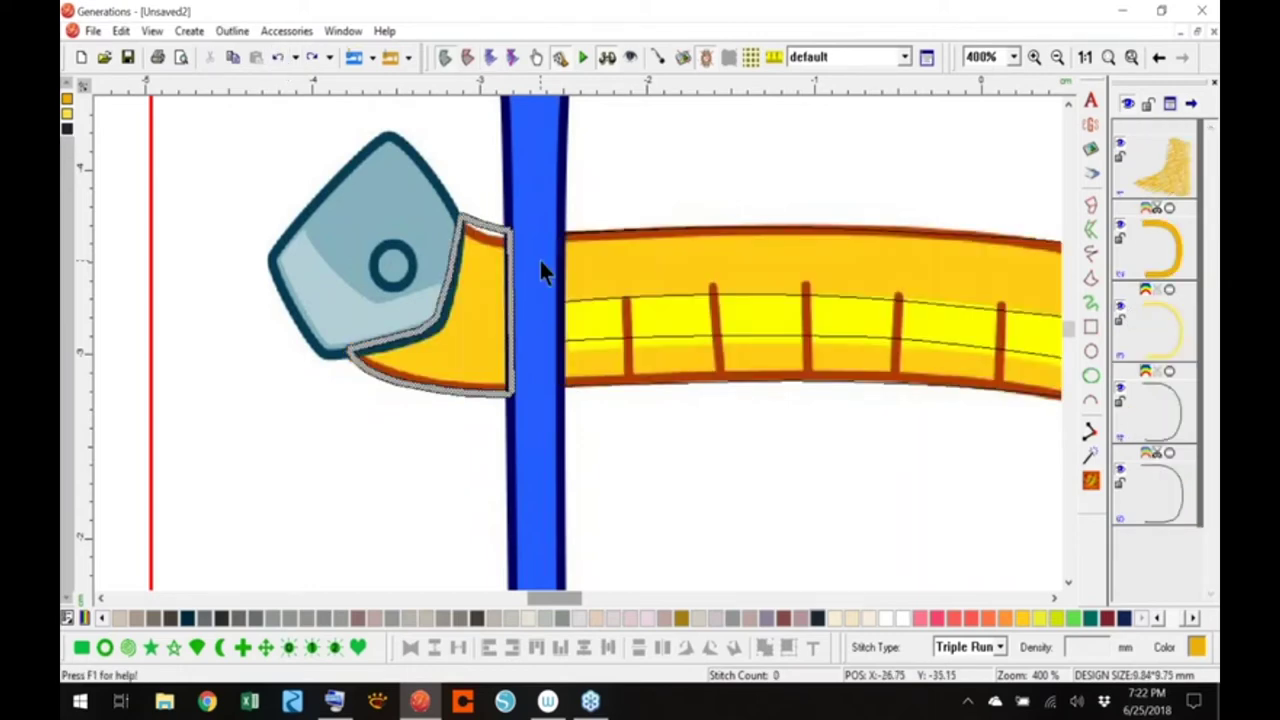
{"action": "left_click", "coordinate": [279, 58]}
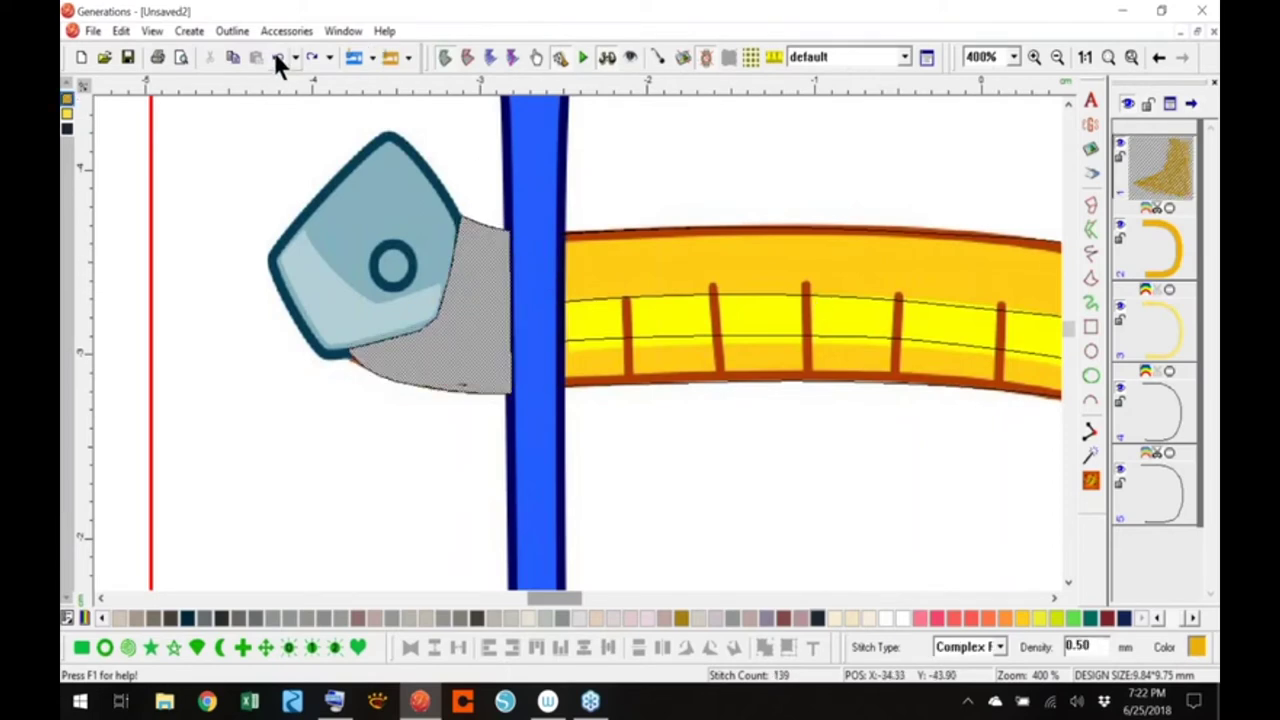
Create a Triple Run outline from the small tape end fill's area edges
{"action": "left_click", "coordinate": [633, 440]}
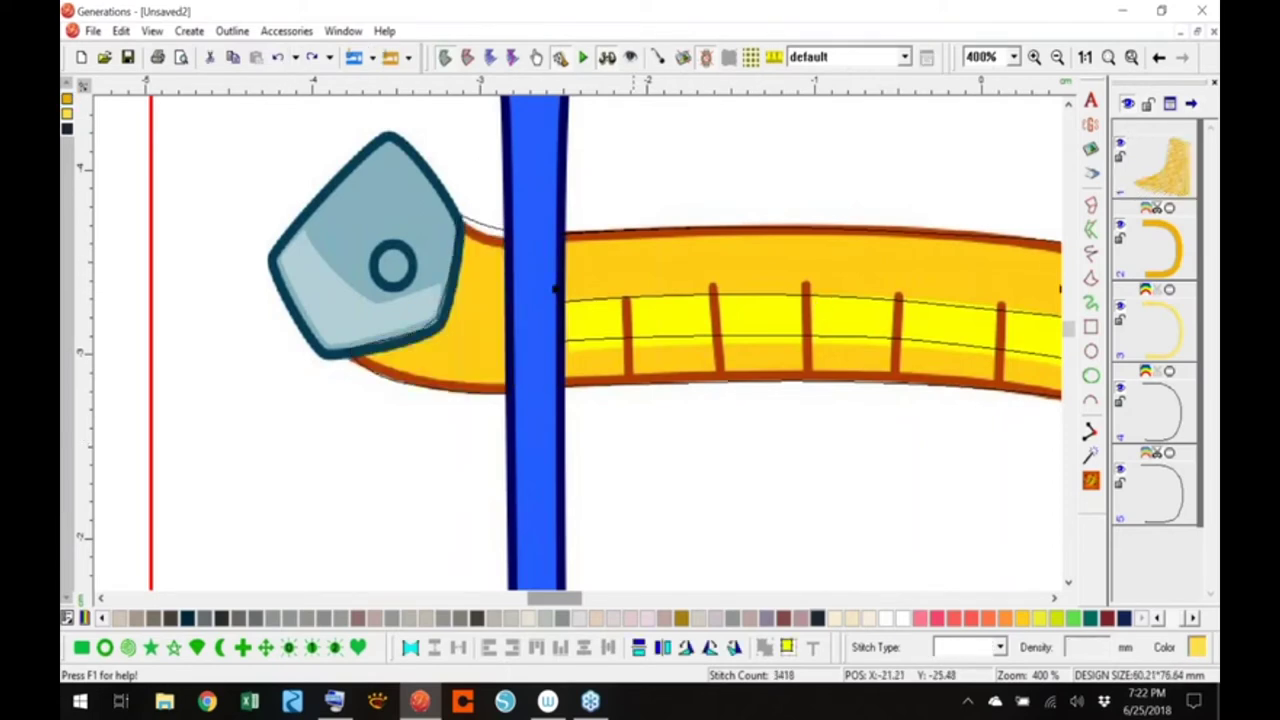
{"action": "left_click", "coordinate": [480, 309]}
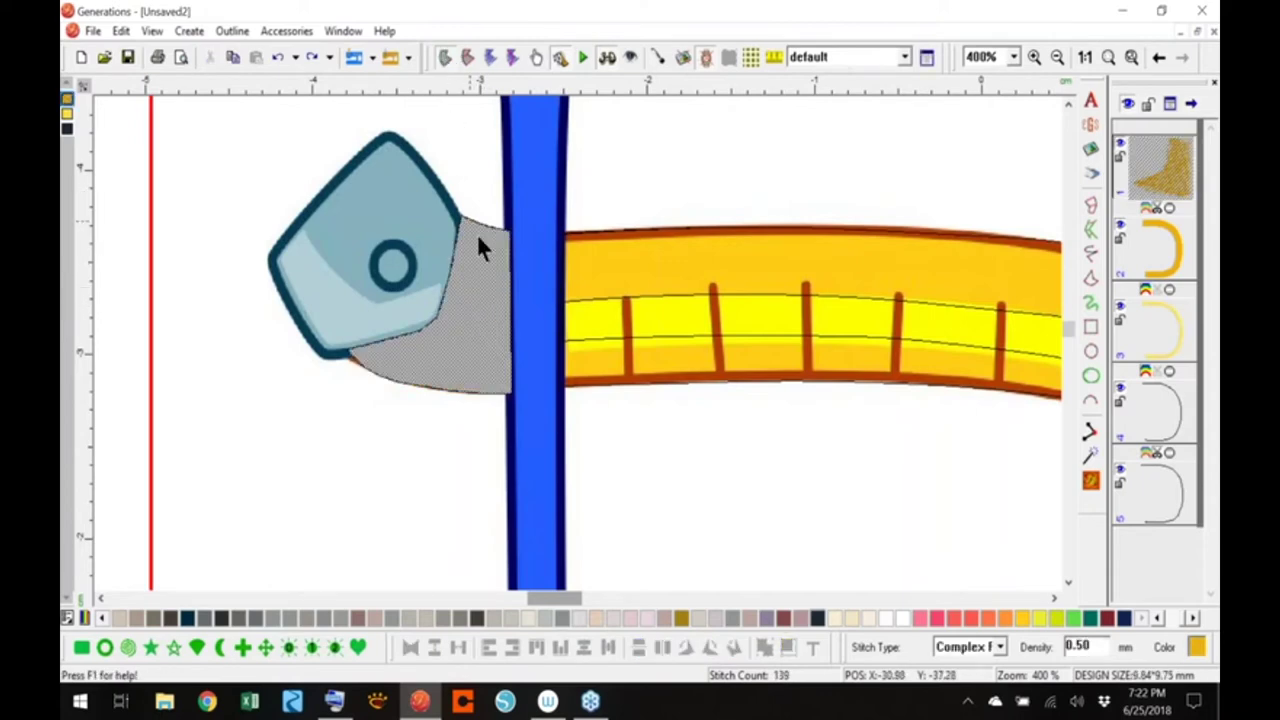
{"action": "right_click", "coordinate": [482, 281]}
{"action": "left_click", "coordinate": [603, 390]}
{"action": "left_click", "coordinate": [579, 325]}
{"action": "left_click", "coordinate": [600, 447]}
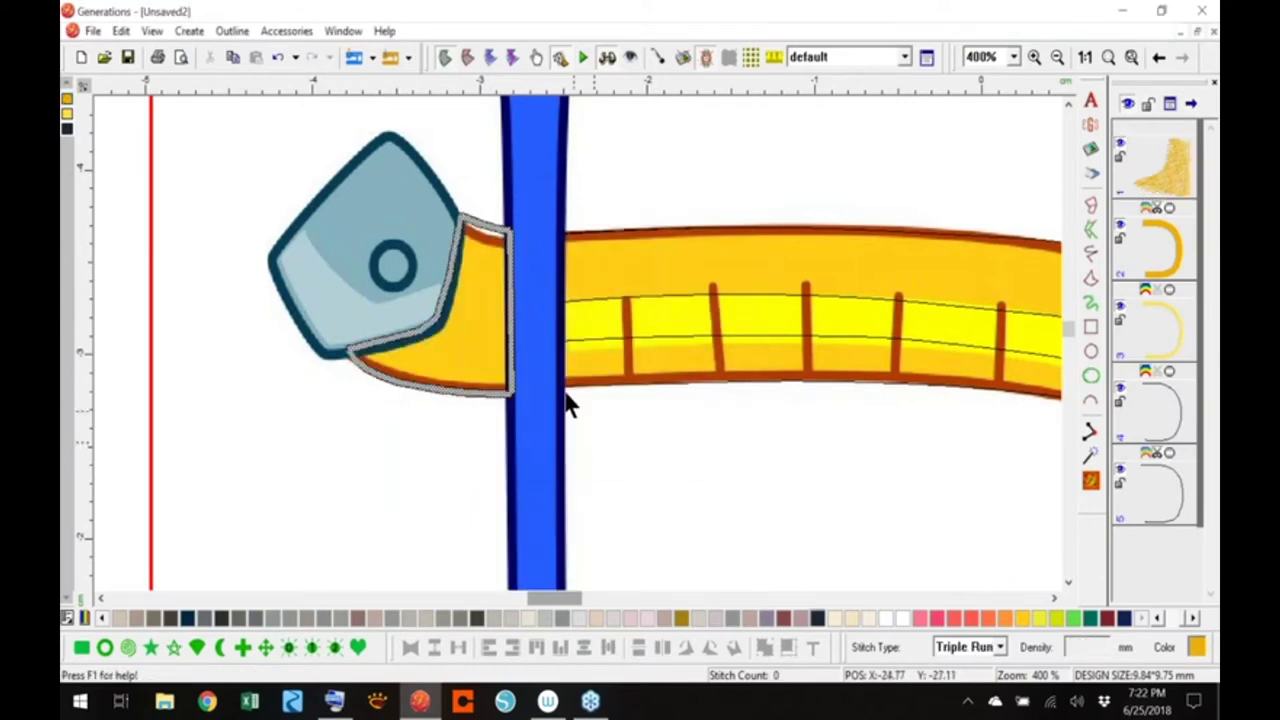
Divide the small tape end's outline with lines at its corners and generate the stitches for the separate segments
{"action": "right_click", "coordinate": [509, 291]}
{"action": "left_click", "coordinate": [596, 531]}
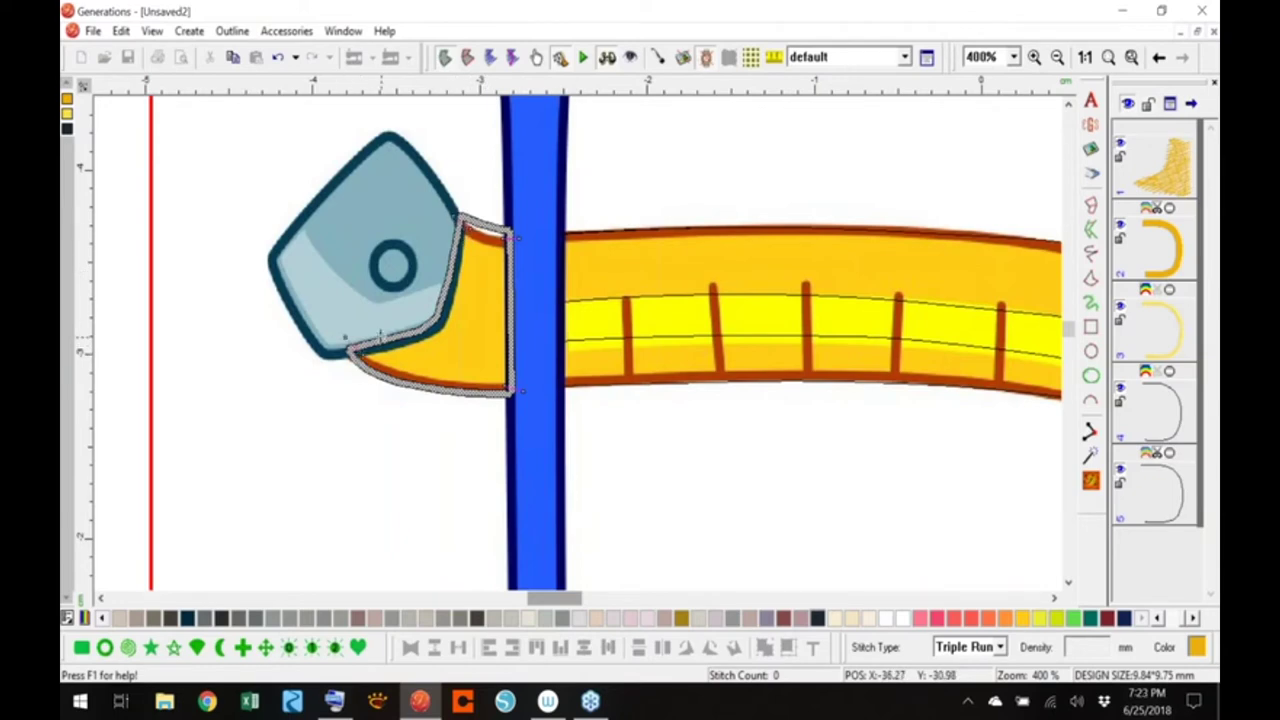
{"action": "key", "text": "Delete"}
{"action": "left_click", "coordinate": [1092, 482]}
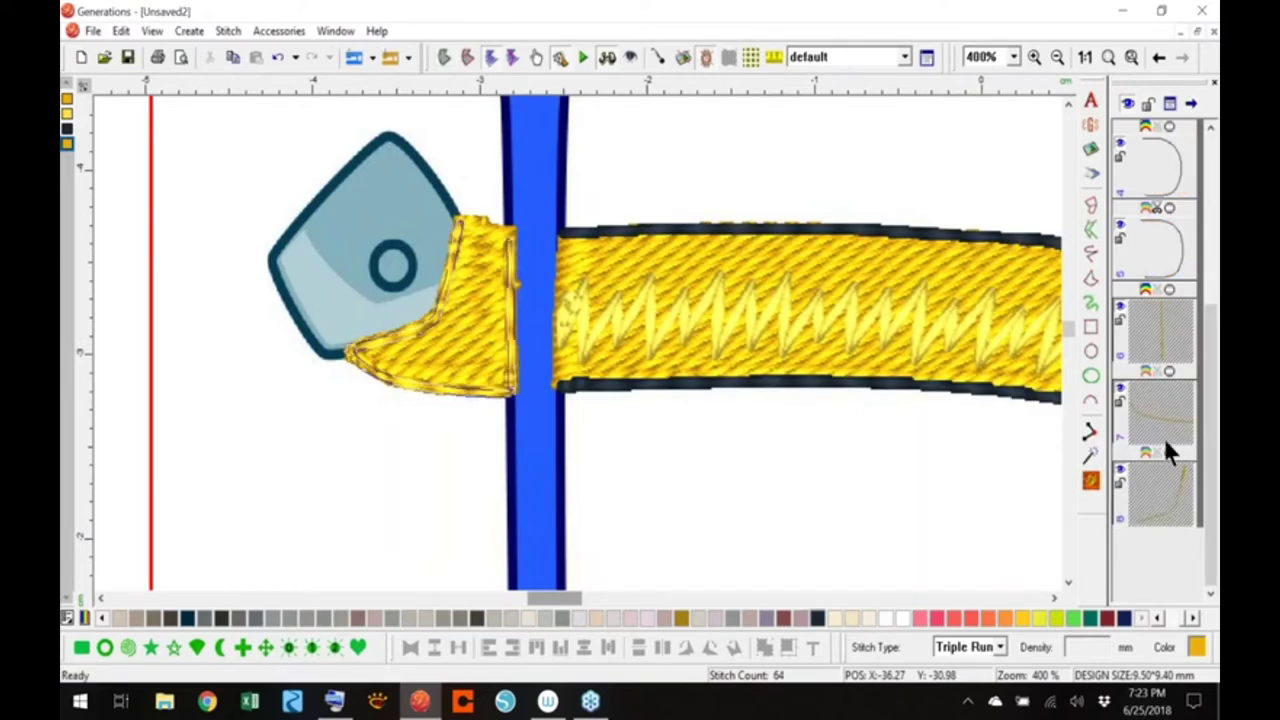
Delete the tape end's outline segments along the screwdriver shaft and the metal tip, and regenerate the stitches
{"action": "left_click", "coordinate": [1166, 335]}
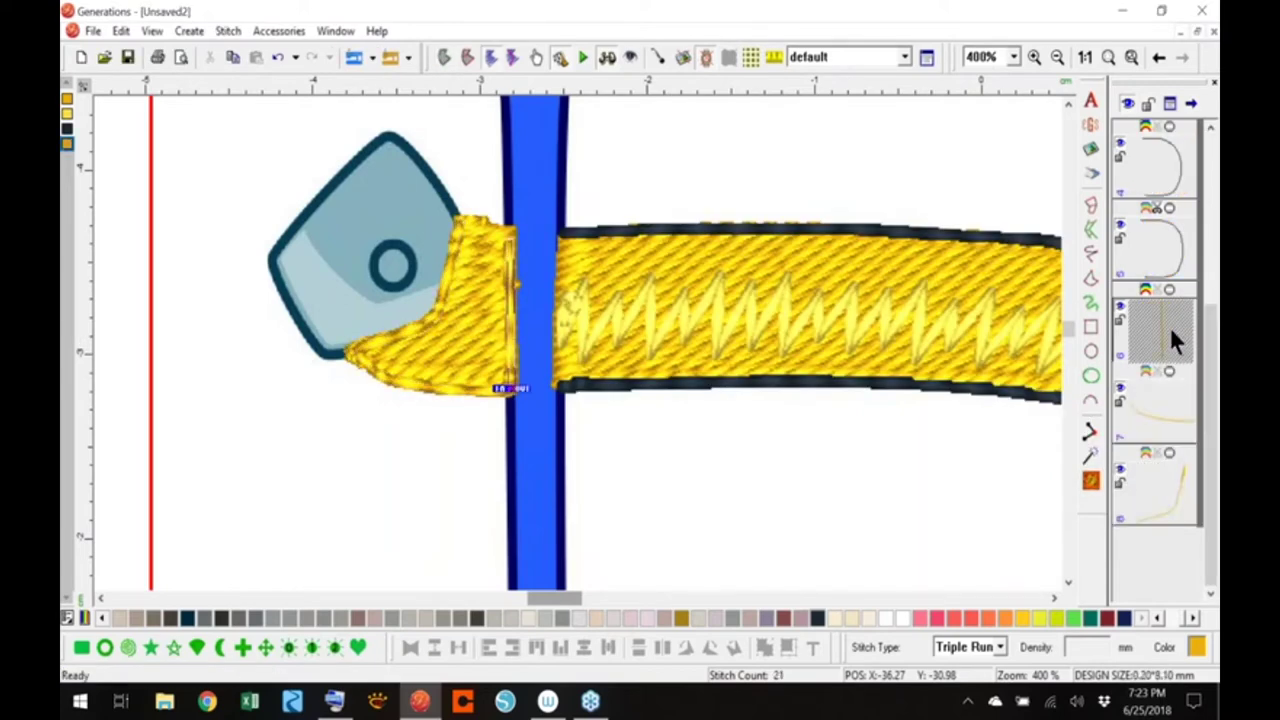
{"action": "left_click", "coordinate": [1163, 482], "text": "ctrl"}
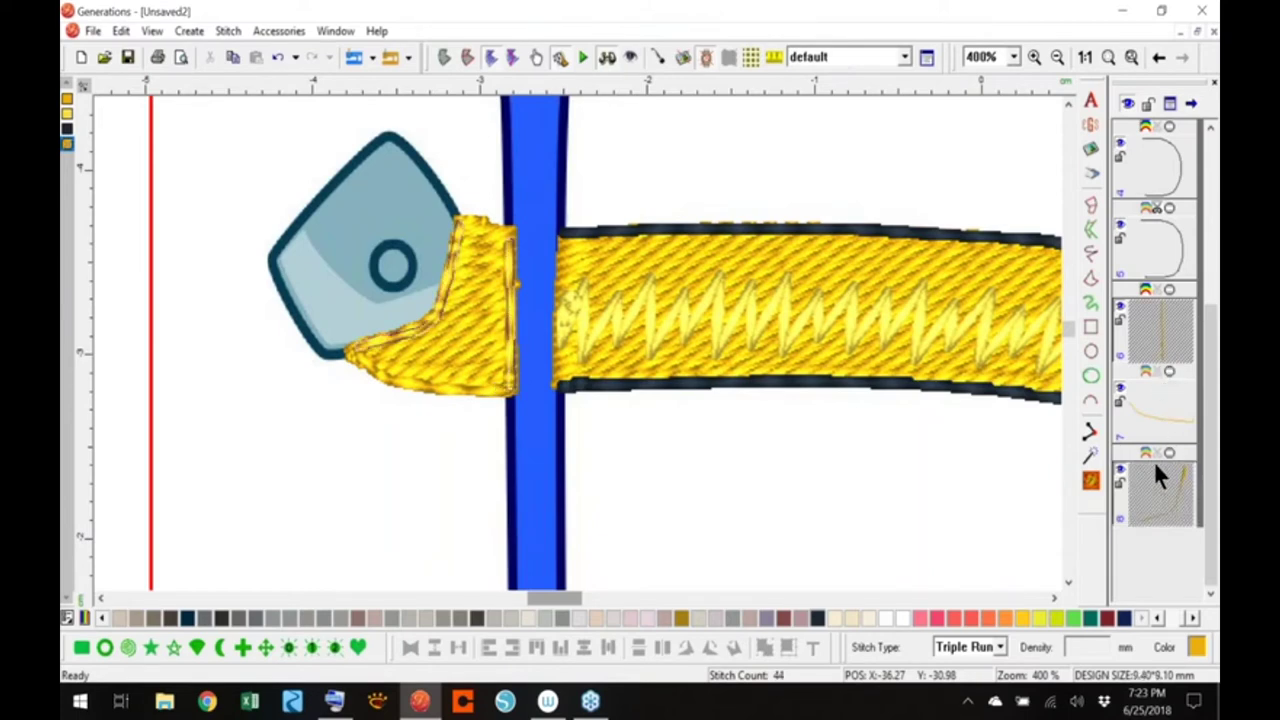
{"action": "key", "text": "Delete"}
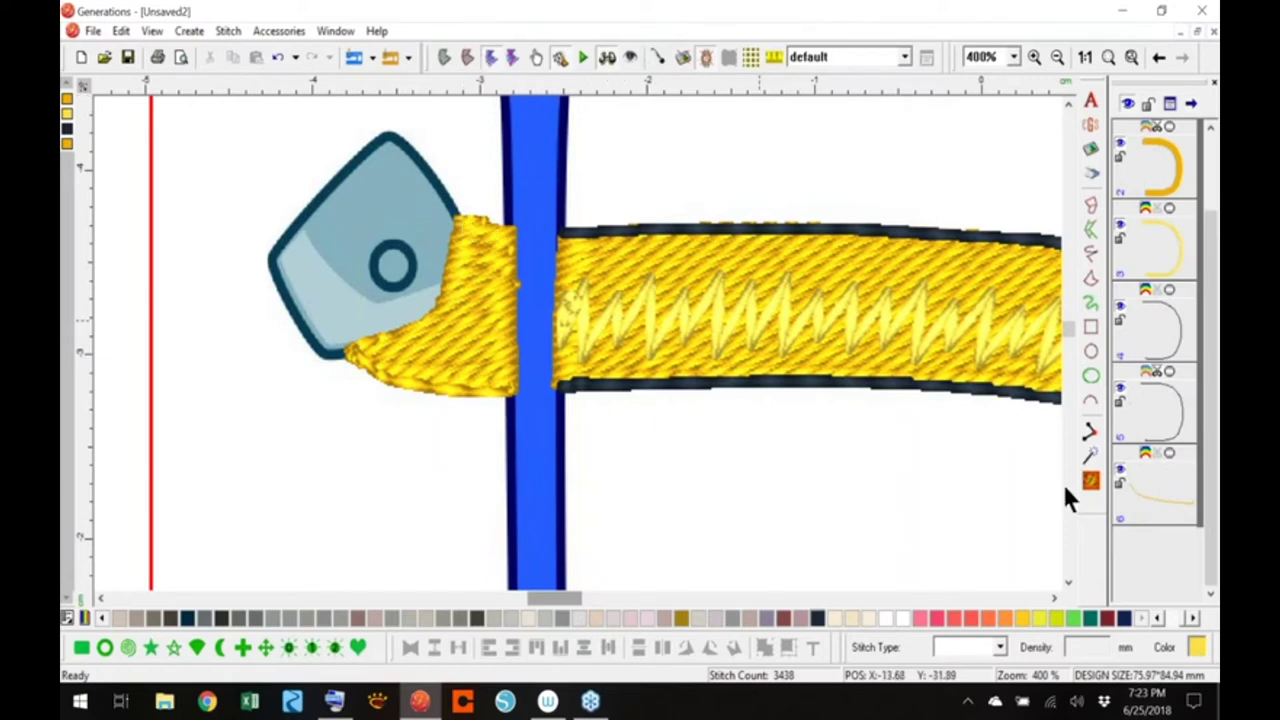
{"action": "left_click", "coordinate": [1090, 481]}
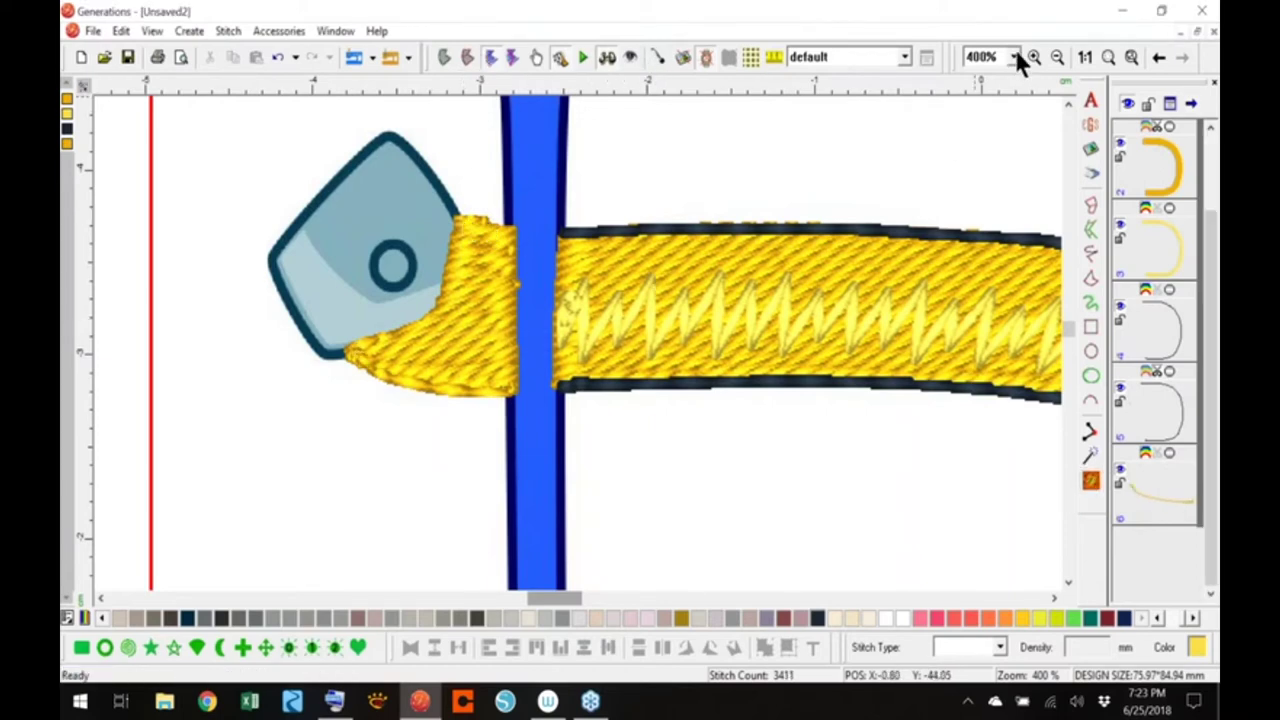
Add a freehand Triple Run line along the small tape end's upper edge and recolor it and the lower edge line in the existing dark outline color
{"action": "left_click", "coordinate": [1091, 256]}
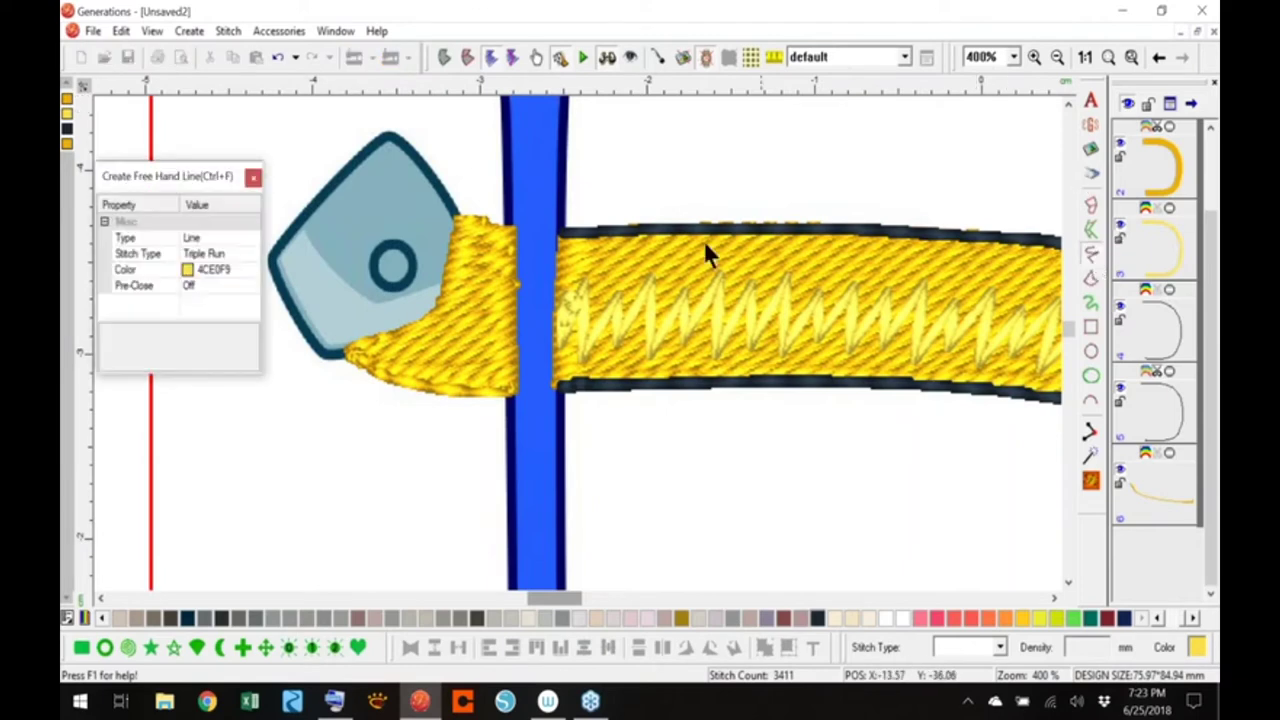
{"action": "right_click", "coordinate": [454, 214]}
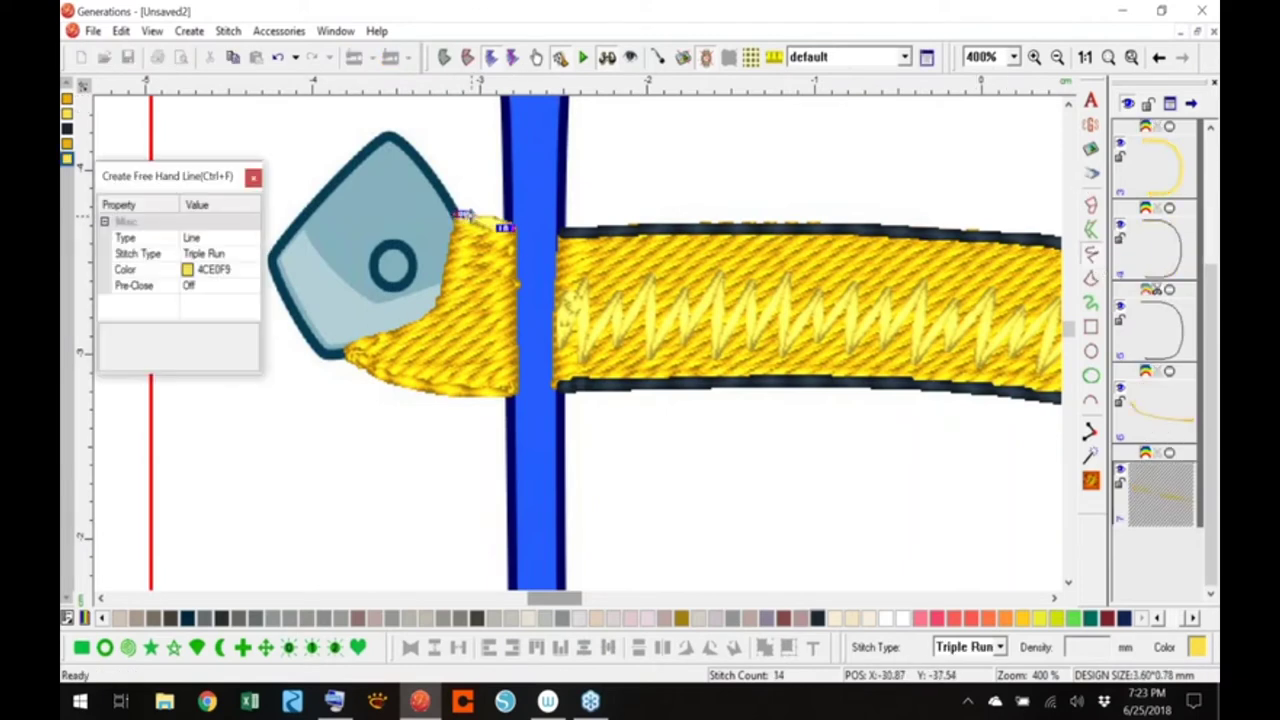
{"action": "left_click", "coordinate": [1170, 432]}
{"action": "left_click", "coordinate": [1157, 492], "text": "ctrl"}
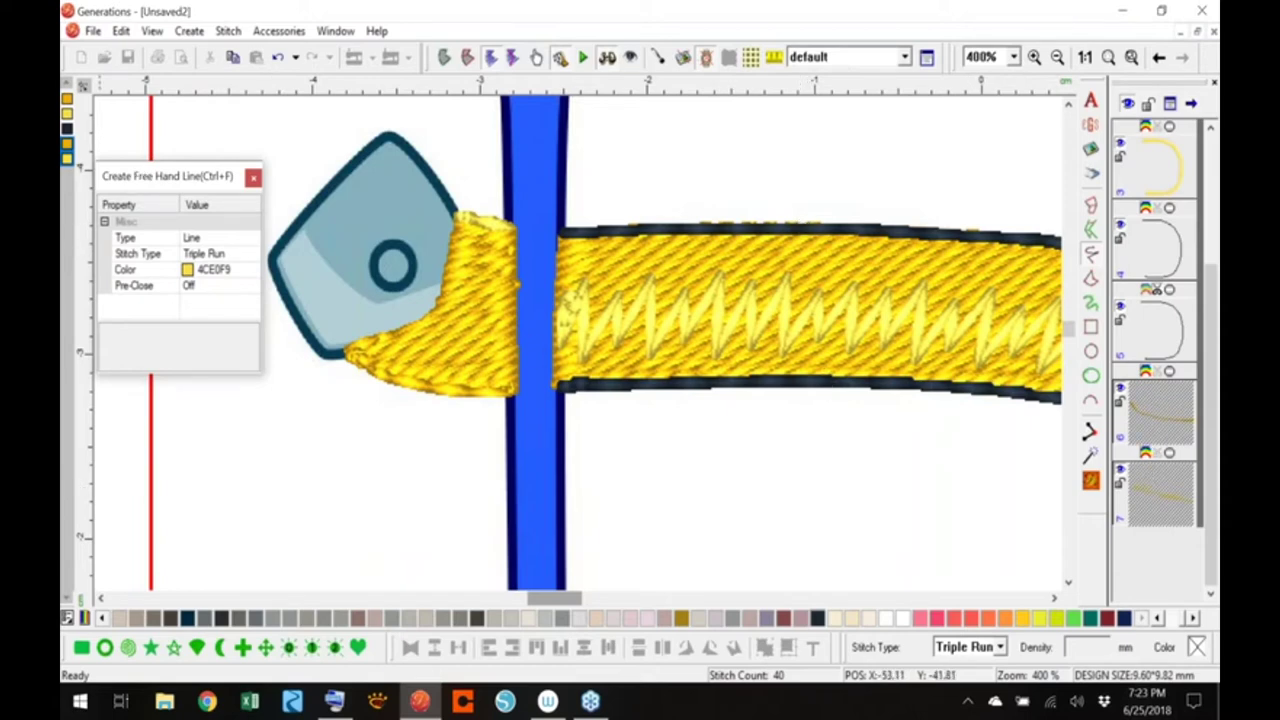
{"action": "scroll", "coordinate": [68, 140], "scroll_direction": "left", "scroll_amount": 1}
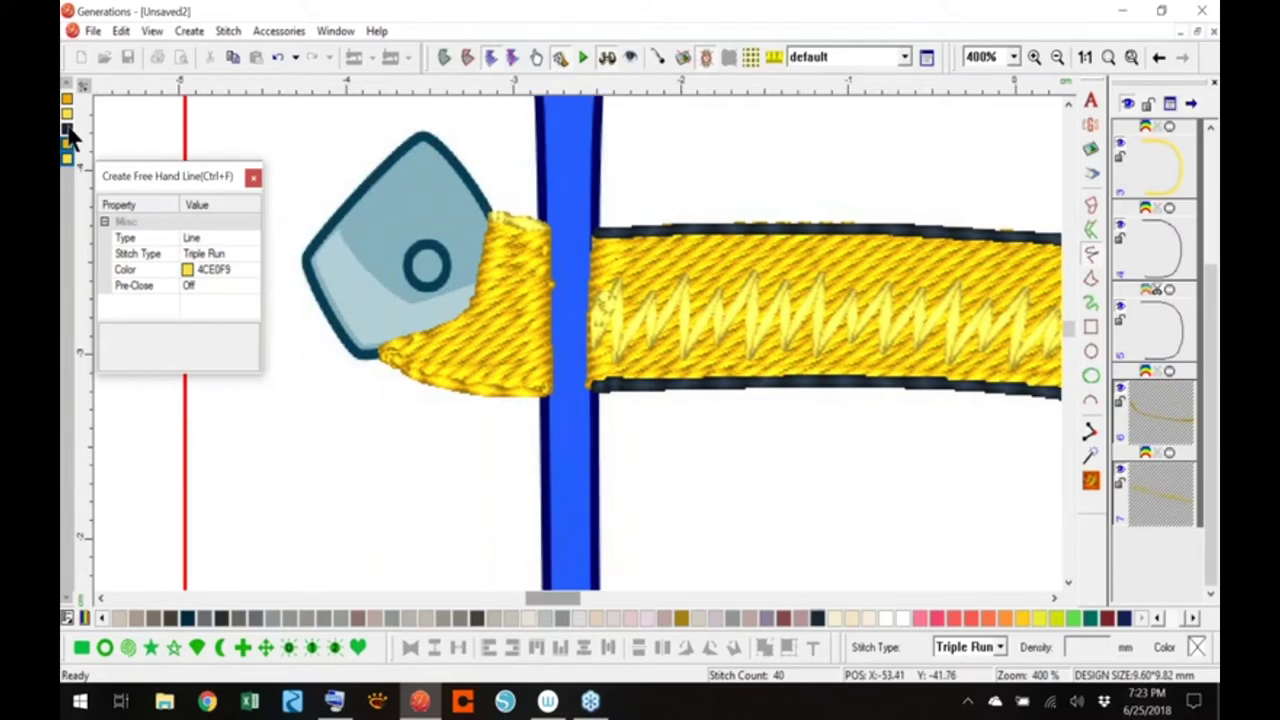
{"action": "left_click", "coordinate": [67, 128]}
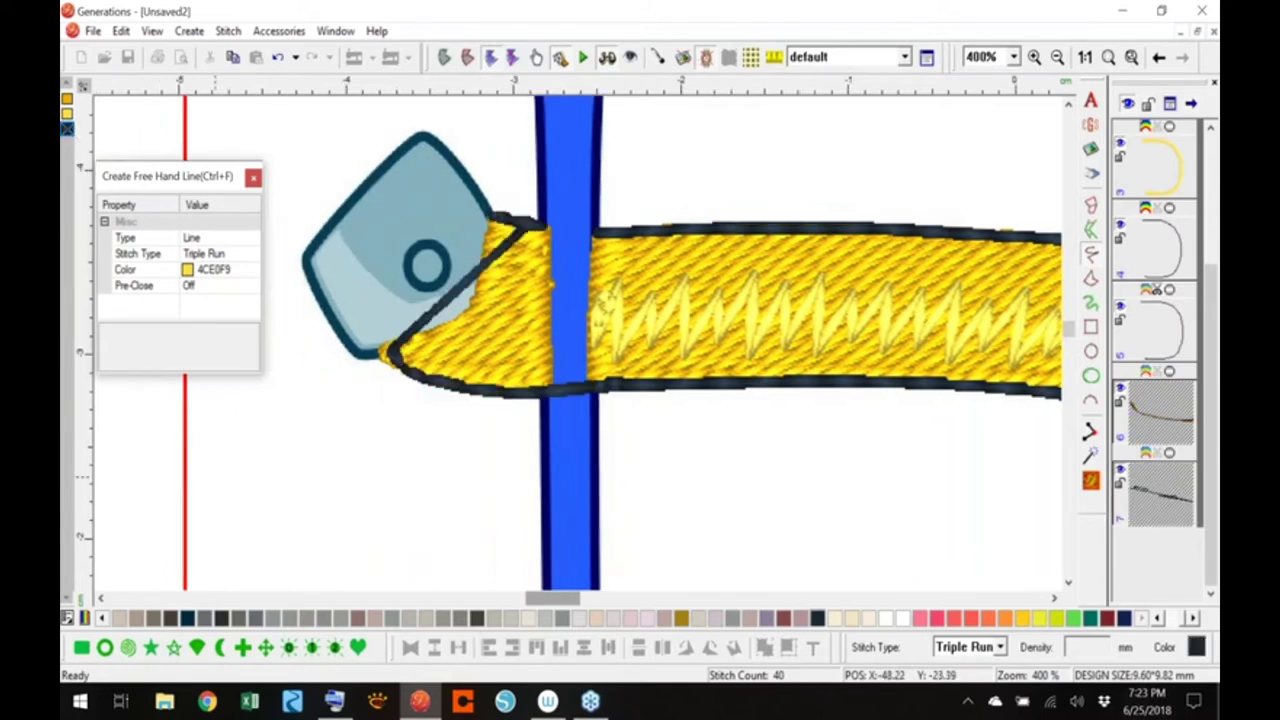
{"action": "left_click", "coordinate": [1088, 486]}
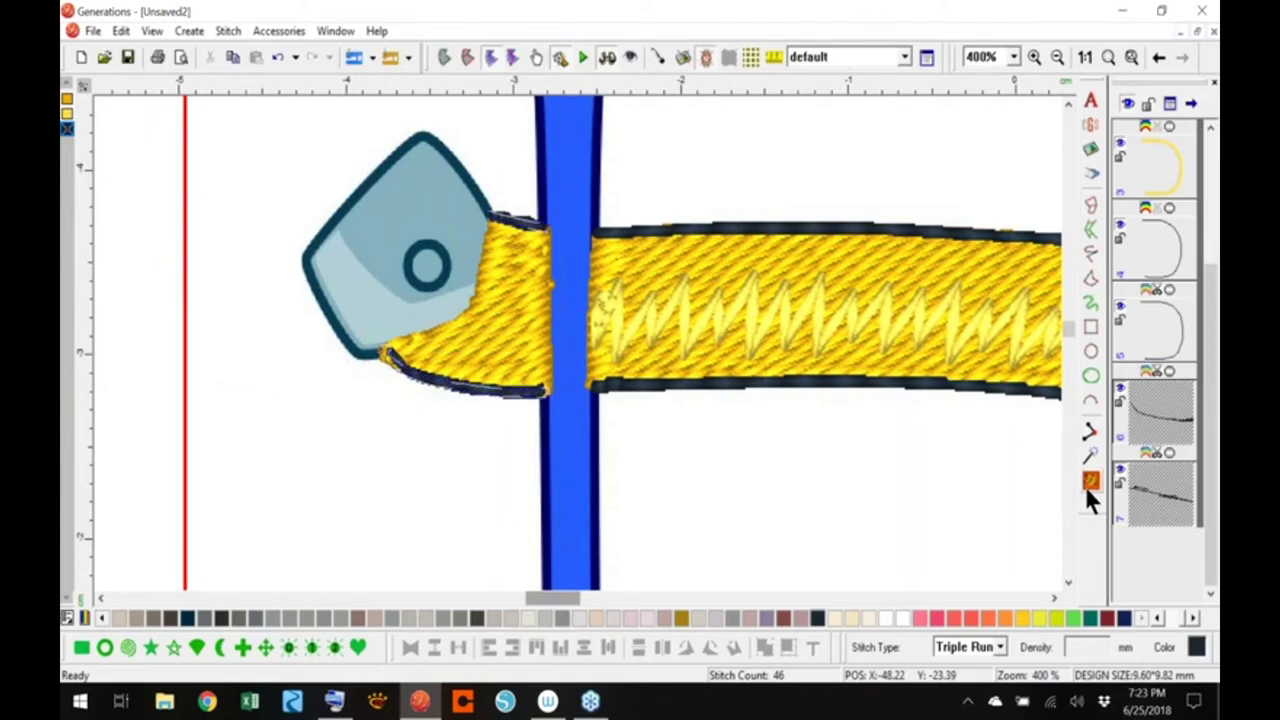
Turn off the 3D stitch view and trace the first six tick marks beside the shaft with freehand Triple Run lines
{"action": "left_click", "coordinate": [607, 57]}
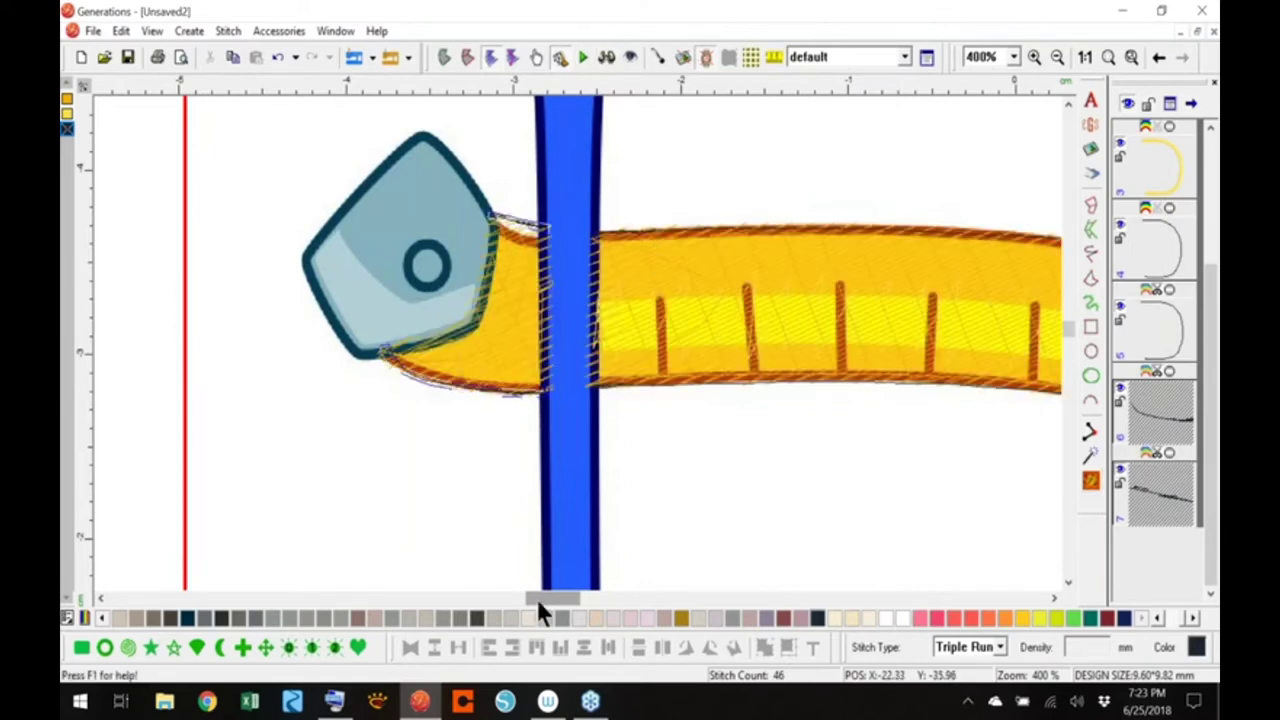
{"action": "left_click_drag", "start_coordinate": [549, 600], "coordinate": [555, 604]}
{"action": "left_click", "coordinate": [1091, 253]}
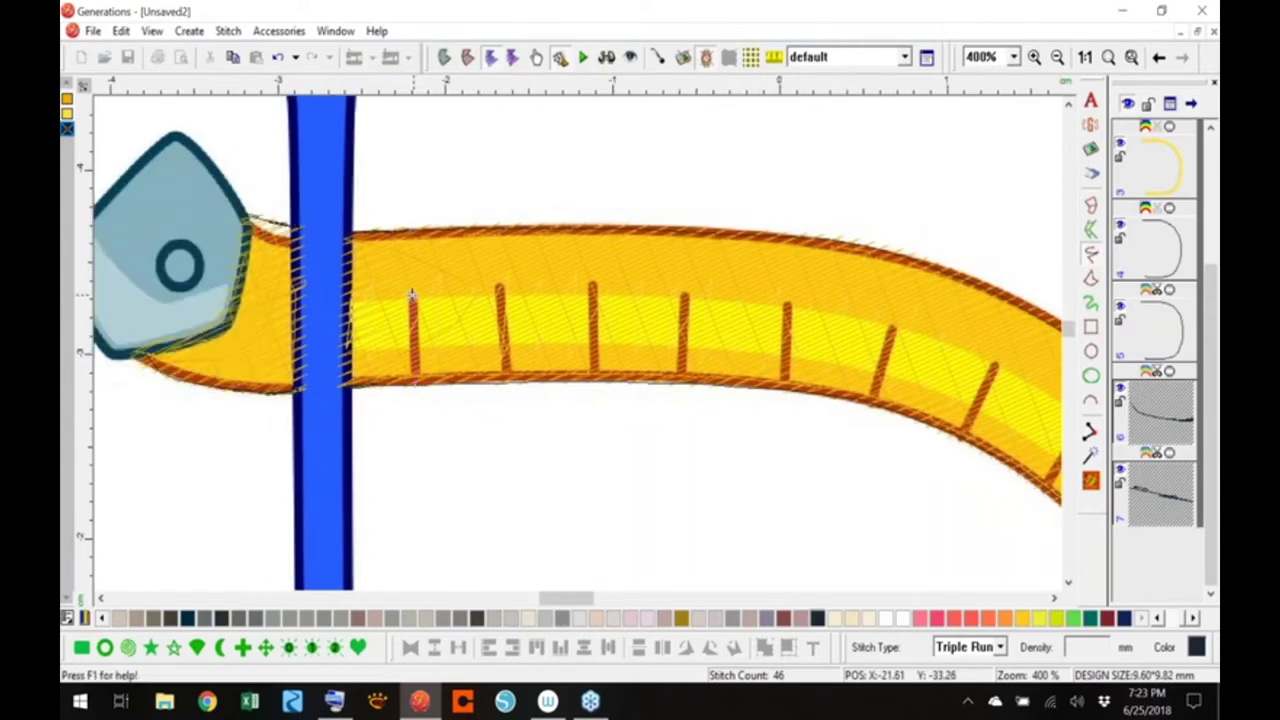
{"action": "left_click_drag", "start_coordinate": [412, 295], "coordinate": [413, 297]}
{"action": "left_click_drag", "start_coordinate": [505, 381], "coordinate": [501, 285]}
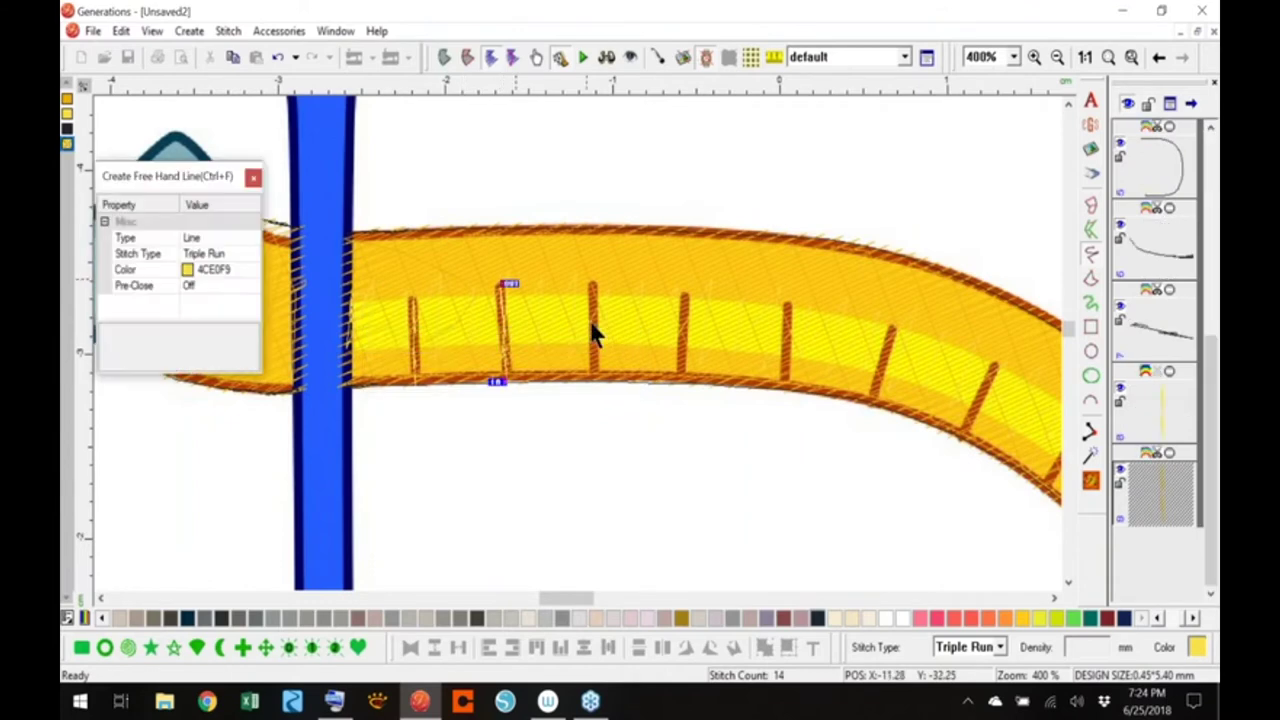
{"action": "left_click_drag", "start_coordinate": [598, 284], "coordinate": [585, 381]}
{"action": "left_click_drag", "start_coordinate": [683, 383], "coordinate": [685, 293]}
{"action": "left_click_drag", "start_coordinate": [786, 389], "coordinate": [788, 300]}
{"action": "left_click_drag", "start_coordinate": [873, 403], "coordinate": [896, 329]}
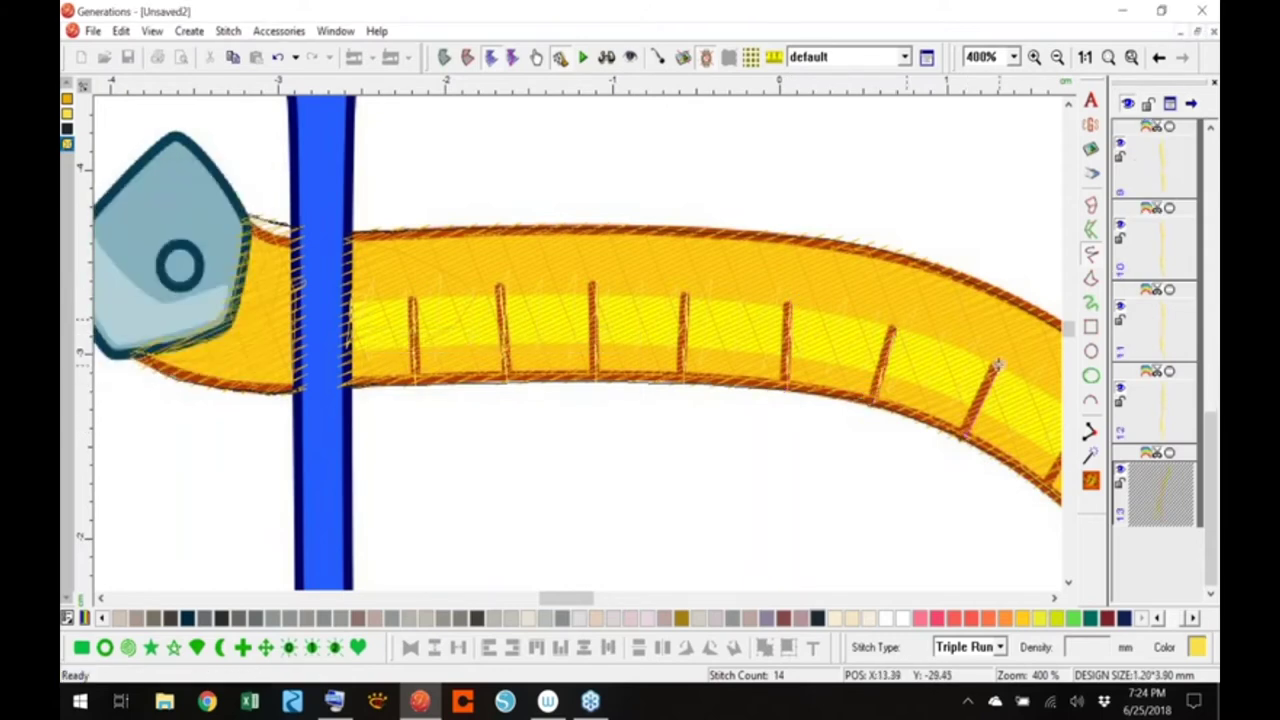
Trace the tick marks around the tape's upper bend with freehand Triple Run lines
{"action": "left_click_drag", "start_coordinate": [569, 598], "coordinate": [585, 600]}
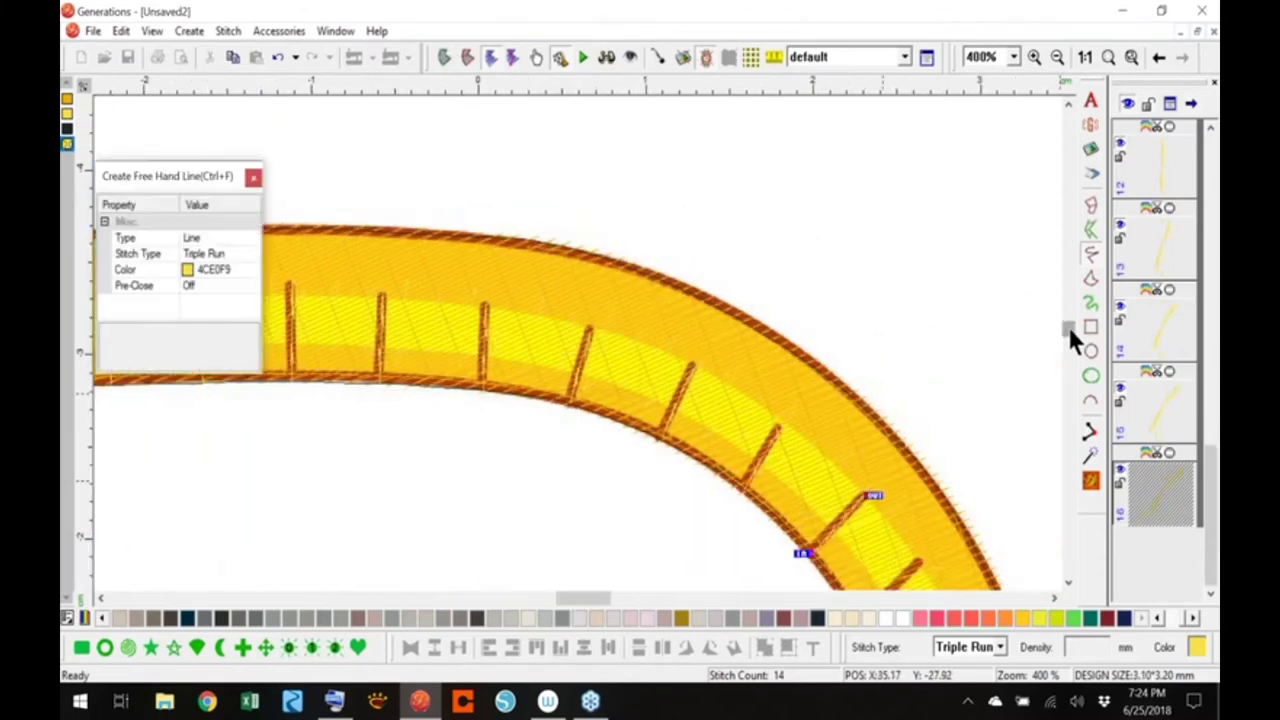
{"action": "left_click_drag", "start_coordinate": [1068, 326], "coordinate": [1068, 338]}
{"action": "left_click_drag", "start_coordinate": [863, 358], "coordinate": [920, 298]}
{"action": "left_click_drag", "start_coordinate": [898, 436], "coordinate": [898, 436]}
{"action": "left_click_drag", "start_coordinate": [927, 518], "coordinate": [1000, 482]}
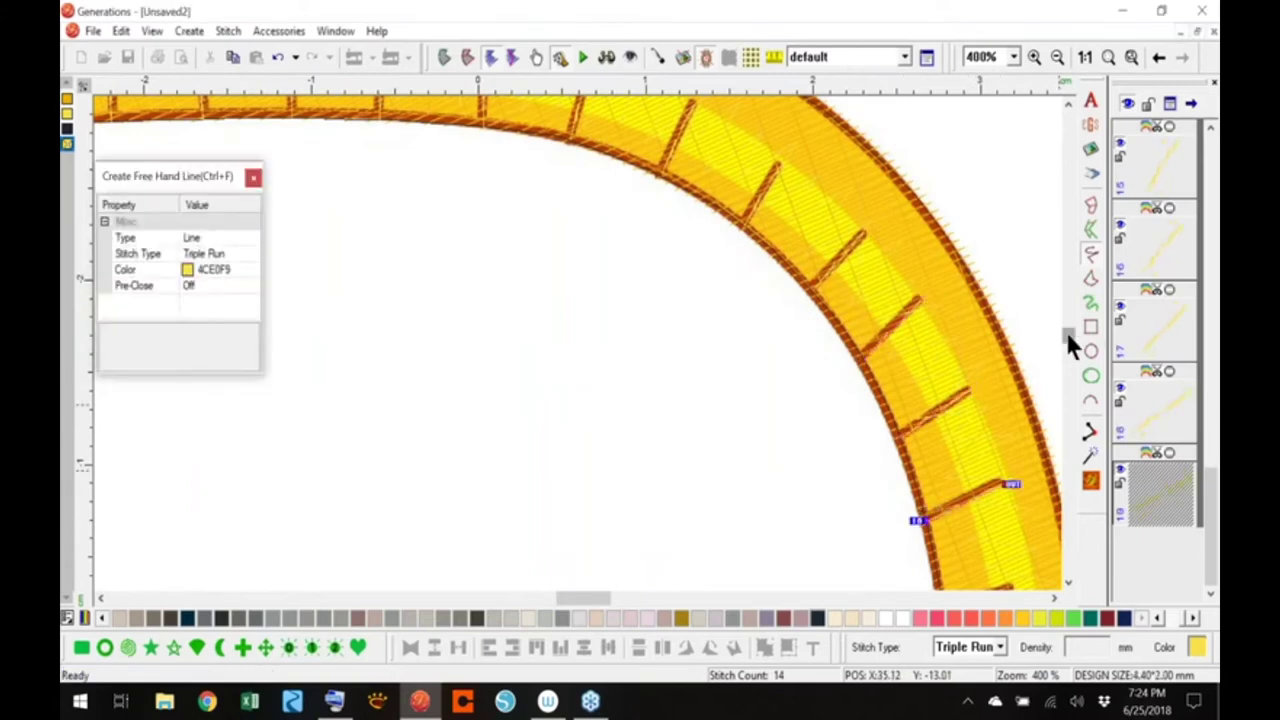
Trace the tick marks down the tape's outer vertical stretch with freehand Triple Run lines
{"action": "scroll", "coordinate": [1066, 331], "scroll_direction": "down", "scroll_amount": 5}
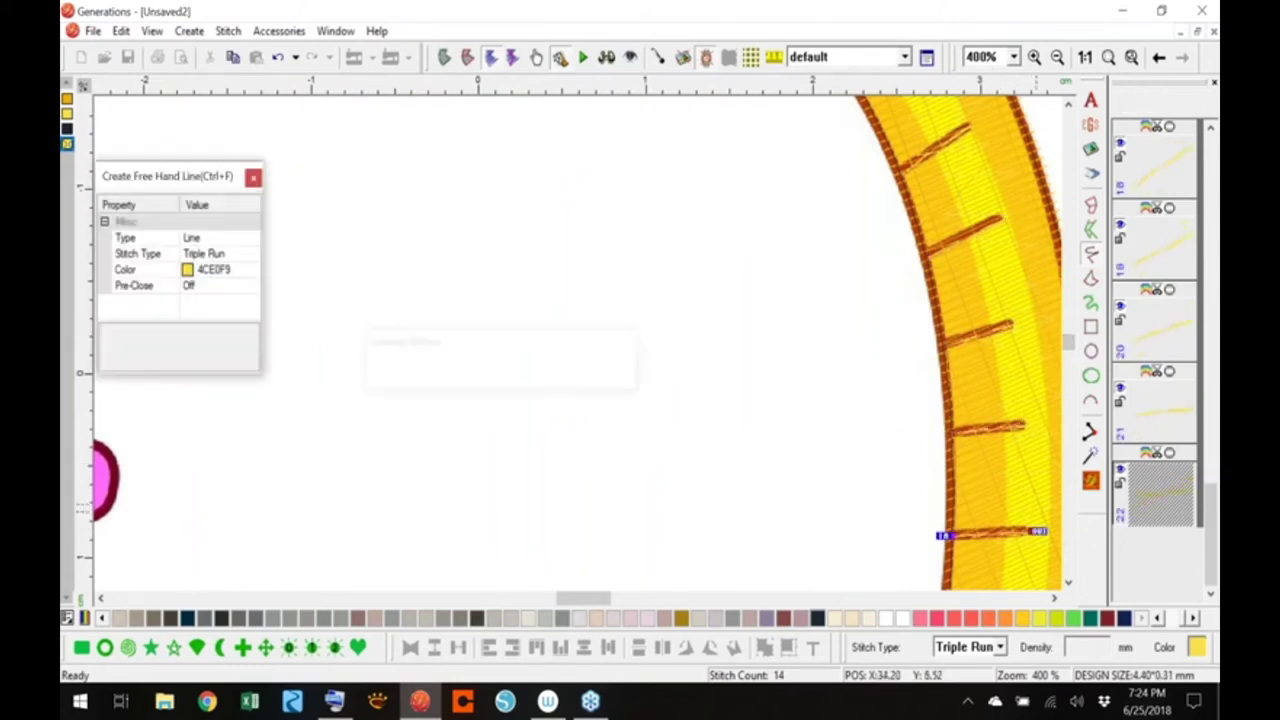
{"action": "scroll", "coordinate": [1068, 339], "scroll_direction": "down", "scroll_amount": 5}
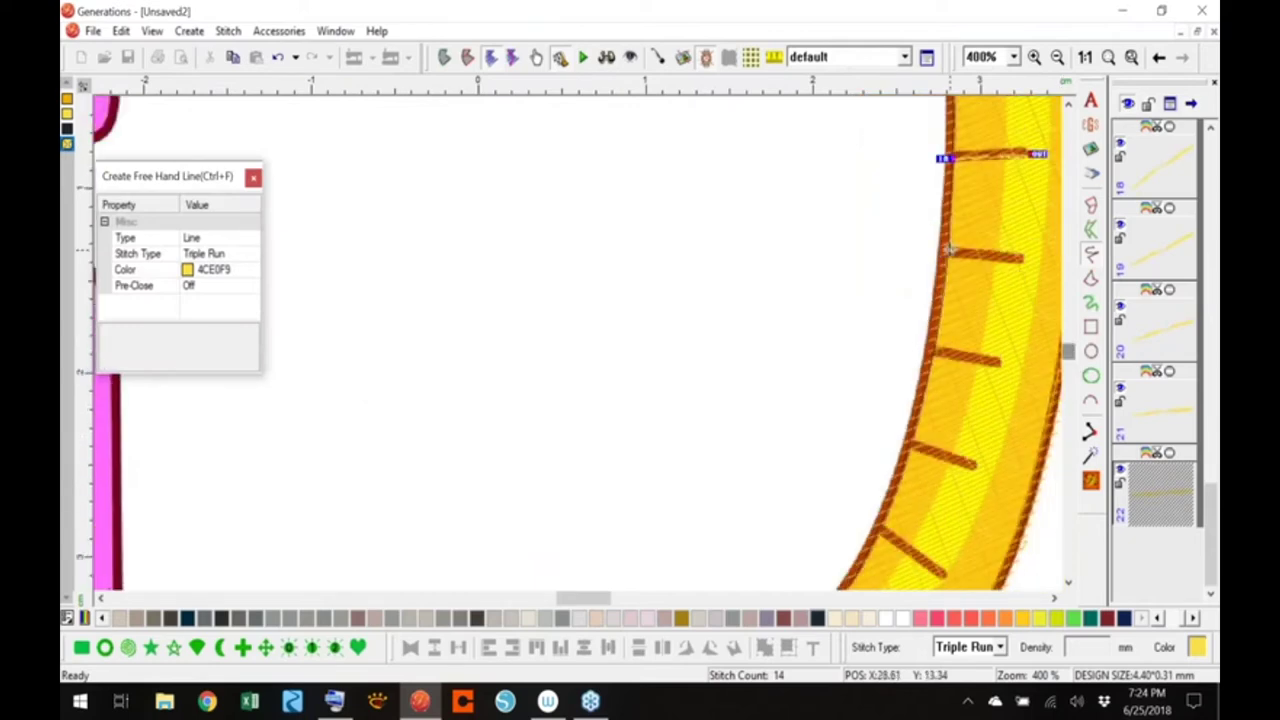
{"action": "left_click_drag", "start_coordinate": [1025, 257], "coordinate": [1026, 258]}
{"action": "left_click_drag", "start_coordinate": [937, 350], "coordinate": [1002, 361]}
{"action": "left_click_drag", "start_coordinate": [978, 466], "coordinate": [978, 466]}
{"action": "left_click_drag", "start_coordinate": [880, 527], "coordinate": [945, 575]}
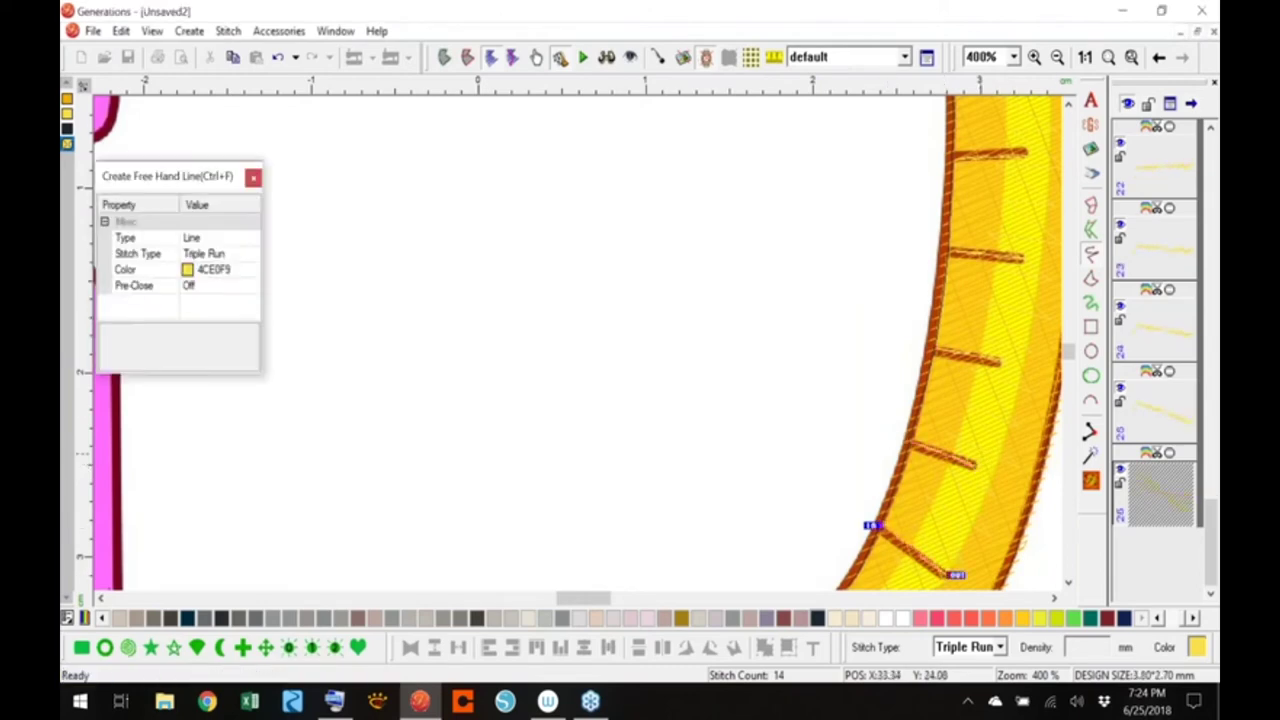
Trace the remaining tick marks around the lower bend and along the bottom stretch to the screwdriver handle with Triple Run lines
{"action": "scroll", "coordinate": [1070, 349], "scroll_direction": "down", "scroll_amount": 5}
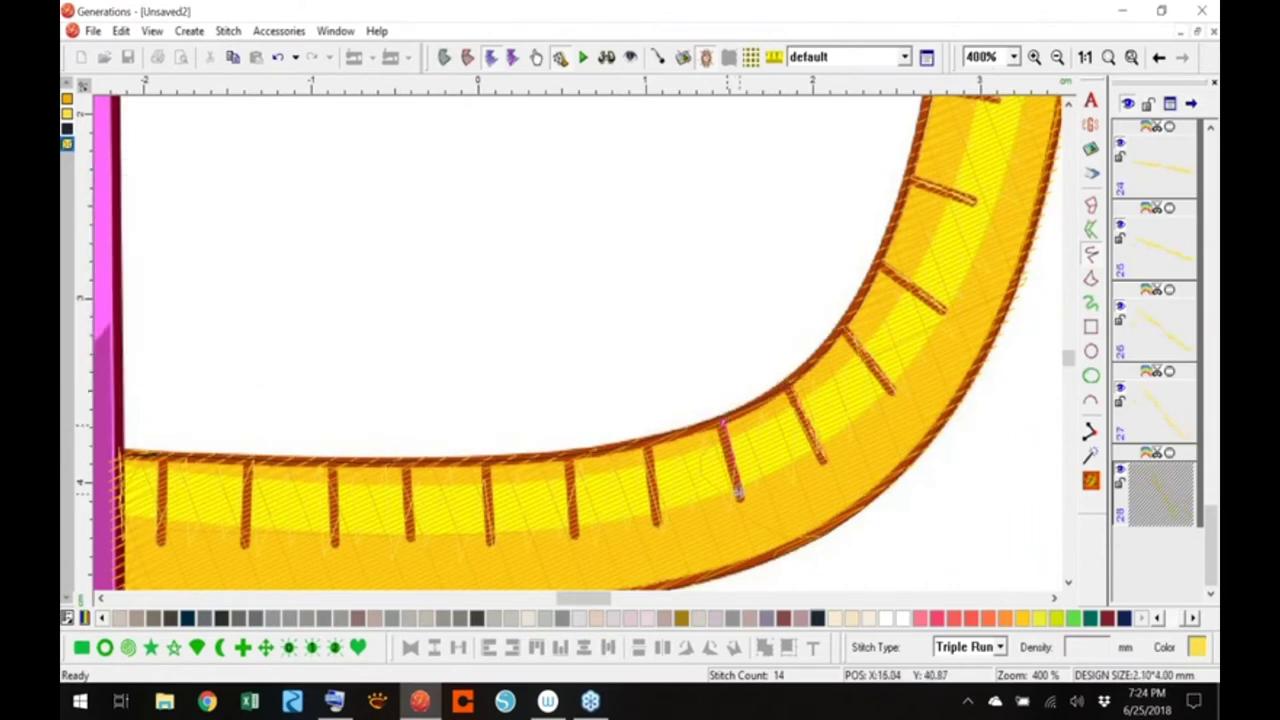
{"action": "left_click_drag", "start_coordinate": [739, 498], "coordinate": [740, 499]}
{"action": "left_click_drag", "start_coordinate": [650, 439], "coordinate": [656, 525]}
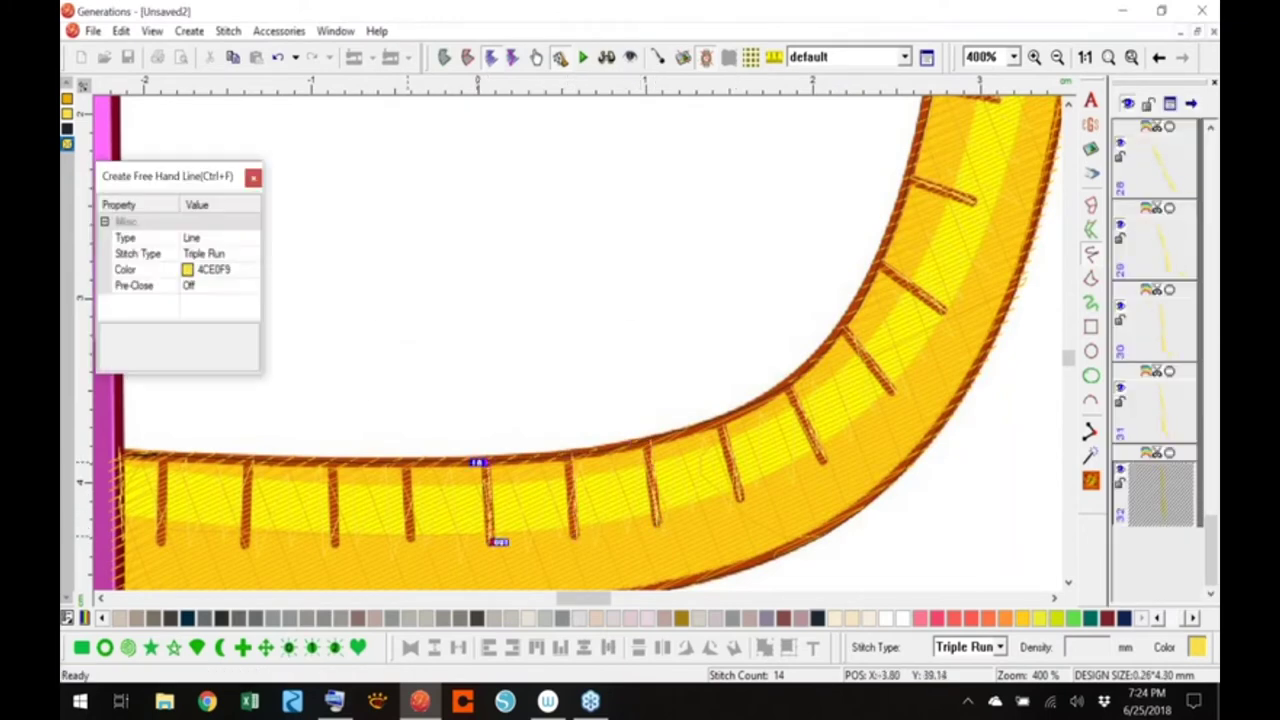
{"action": "left_click_drag", "start_coordinate": [410, 538], "coordinate": [411, 540]}
{"action": "left_click_drag", "start_coordinate": [334, 461], "coordinate": [336, 546]}
{"action": "left_click_drag", "start_coordinate": [248, 463], "coordinate": [243, 546]}
{"action": "left_click_drag", "start_coordinate": [163, 461], "coordinate": [160, 543]}
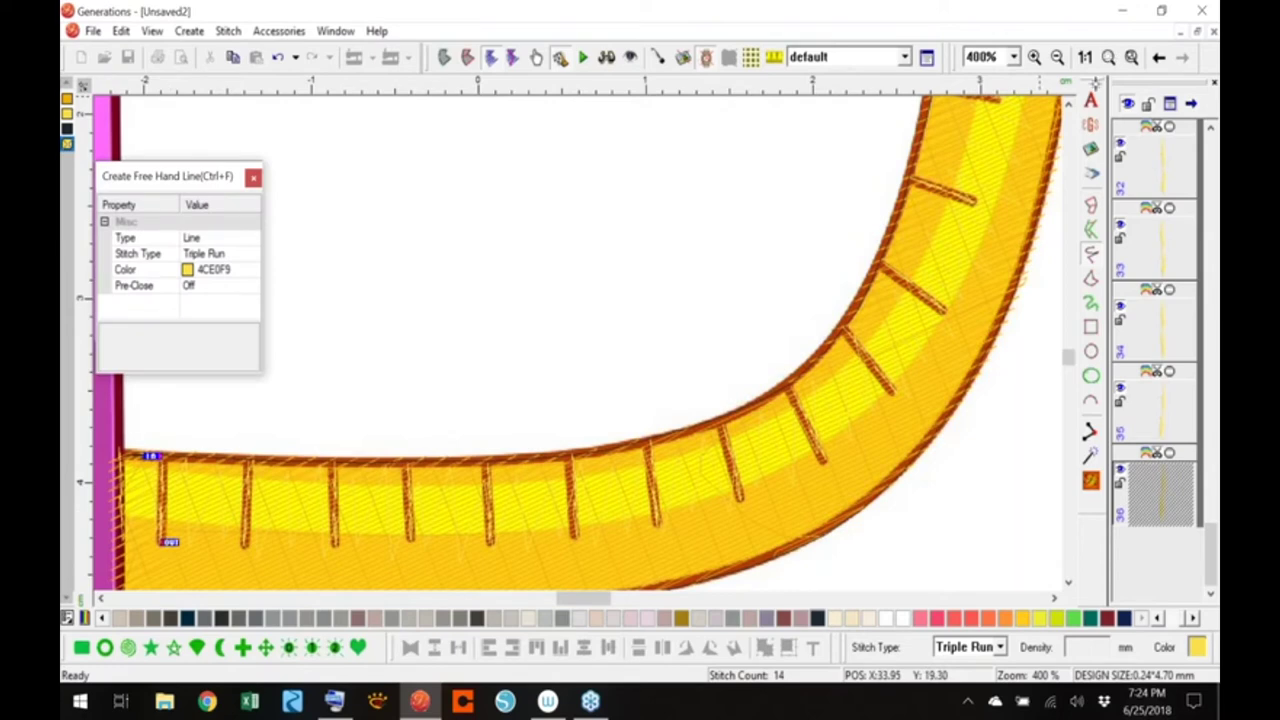
Show the whole design in 3D, select all tape outlines and tick mark lines, and switch them to outline editing
{"action": "left_click", "coordinate": [1108, 57]}
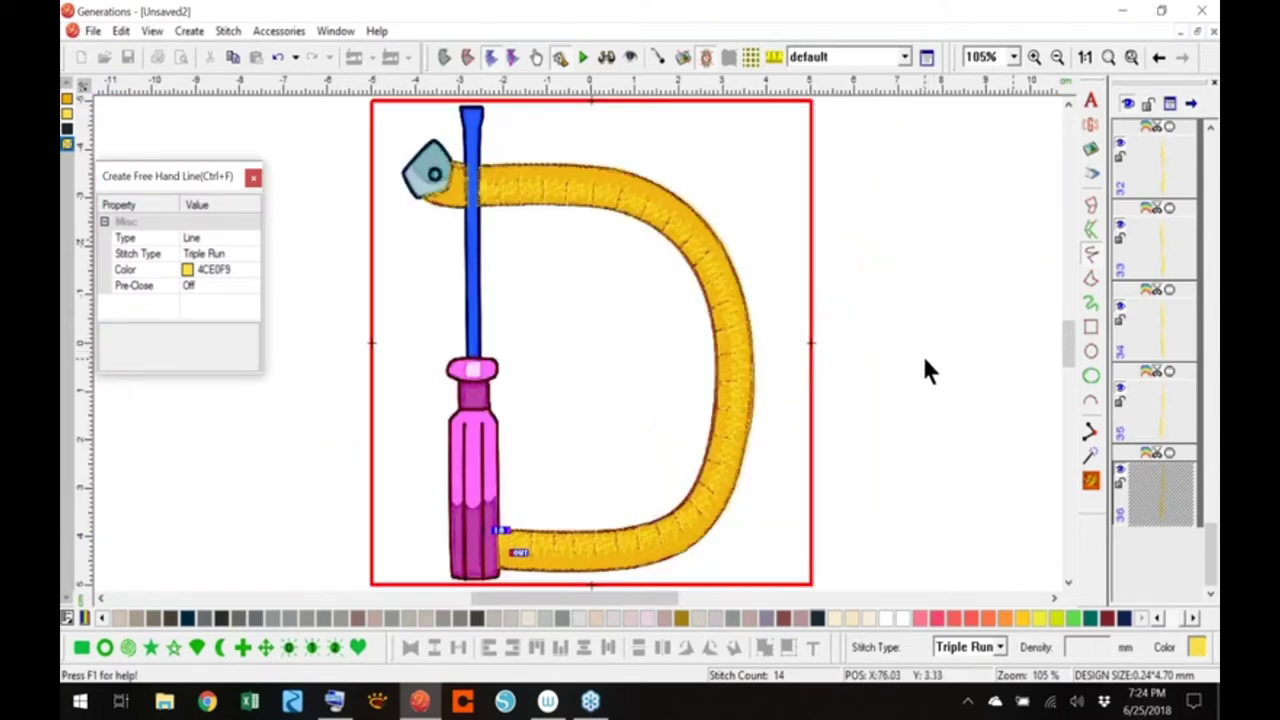
{"action": "left_click", "coordinate": [607, 57]}
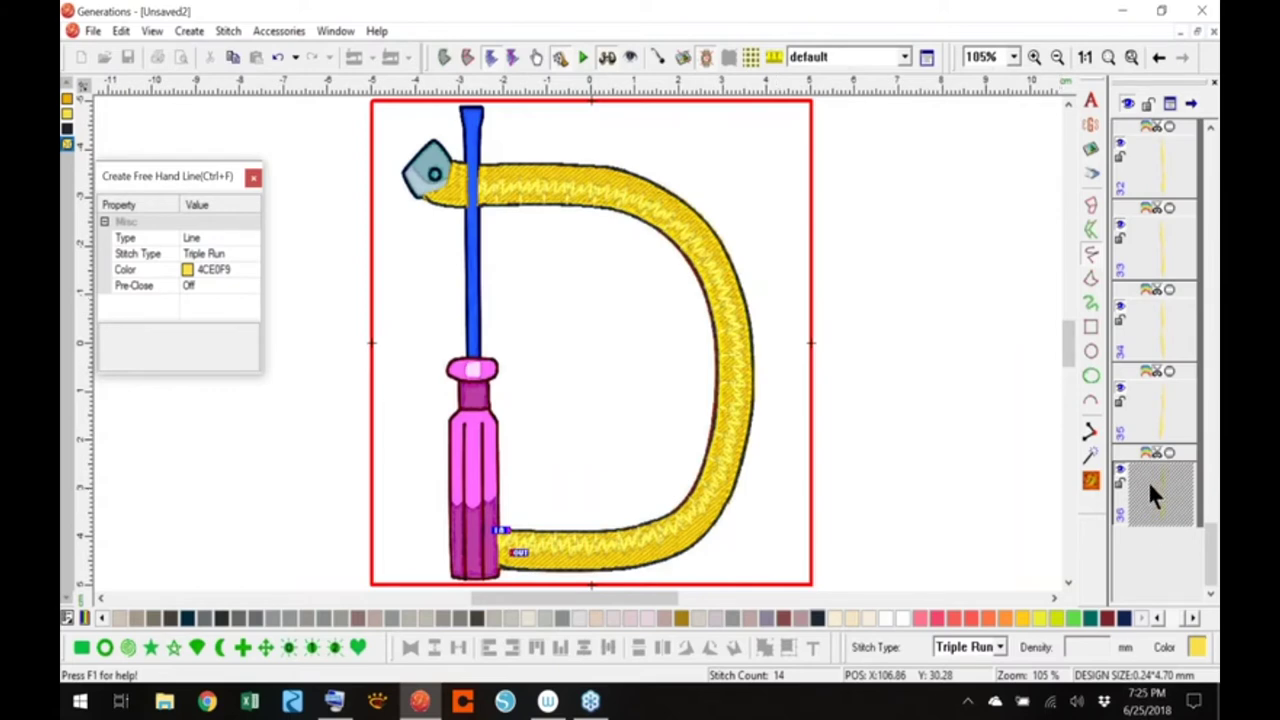
{"action": "left_click", "coordinate": [1143, 436]}
{"action": "left_click_drag", "start_coordinate": [1145, 482], "coordinate": [1161, 257]}
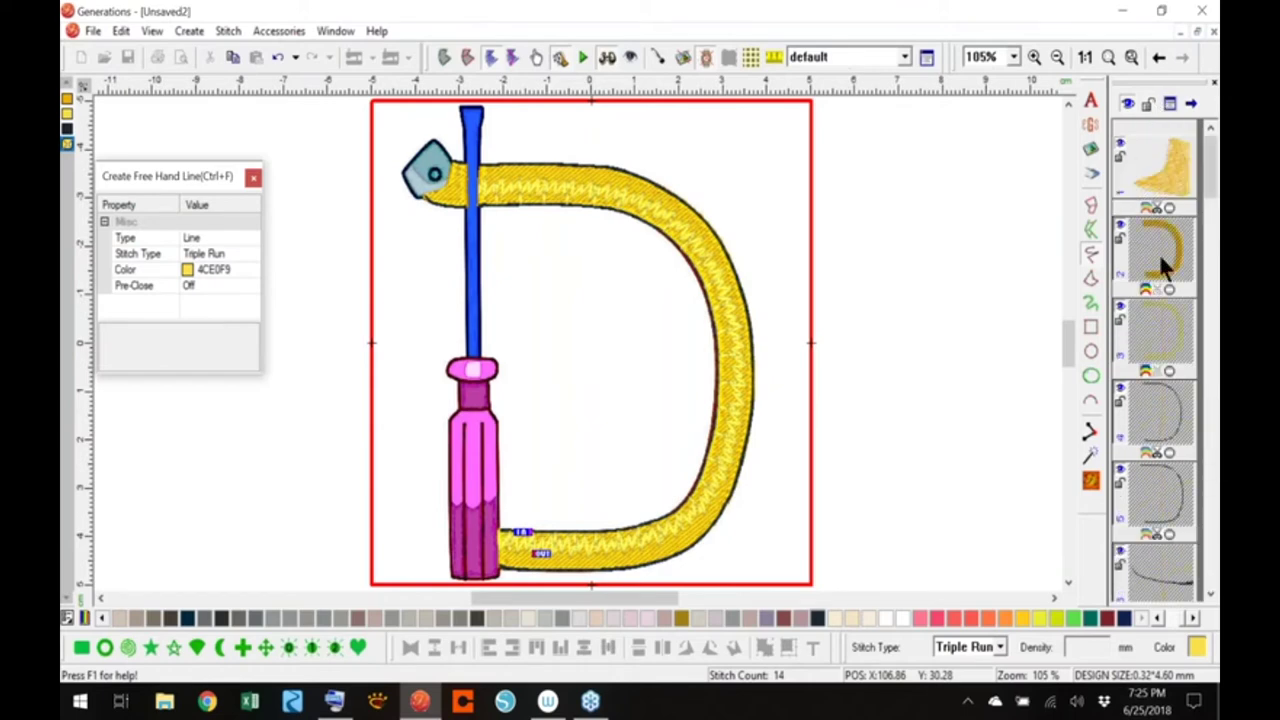
{"action": "left_click", "coordinate": [1156, 415]}
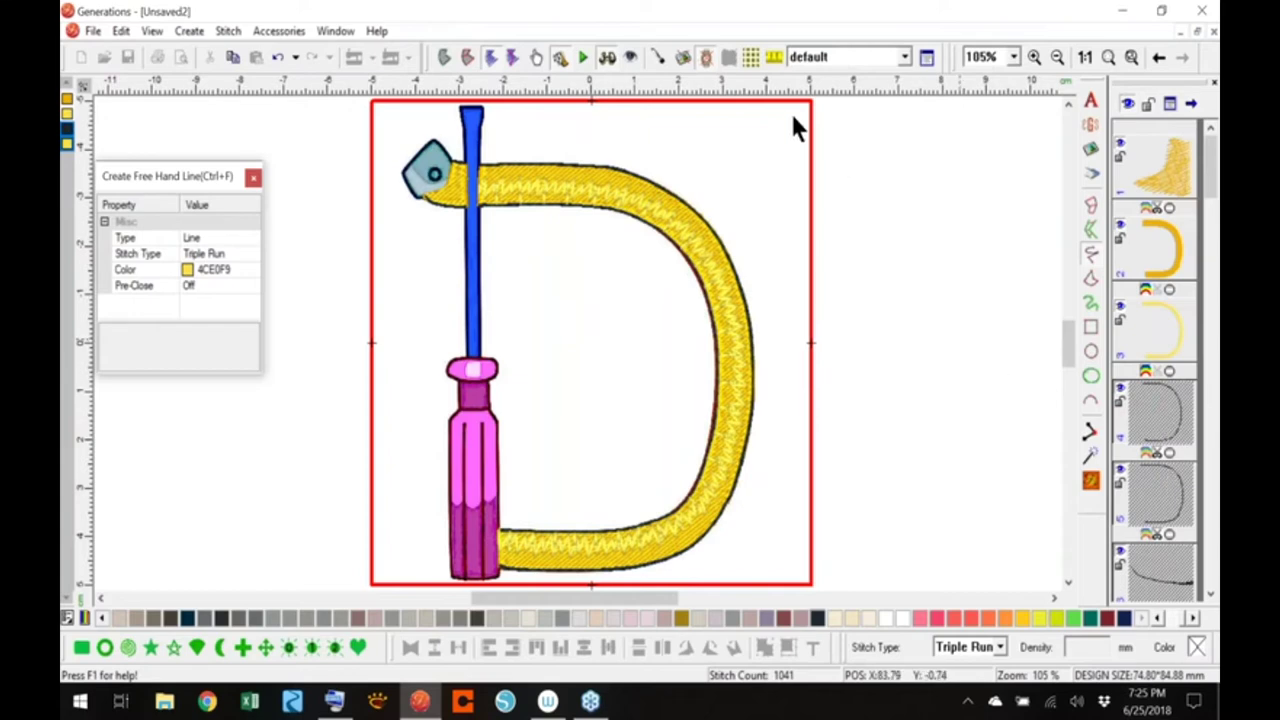
{"action": "left_click", "coordinate": [444, 57]}
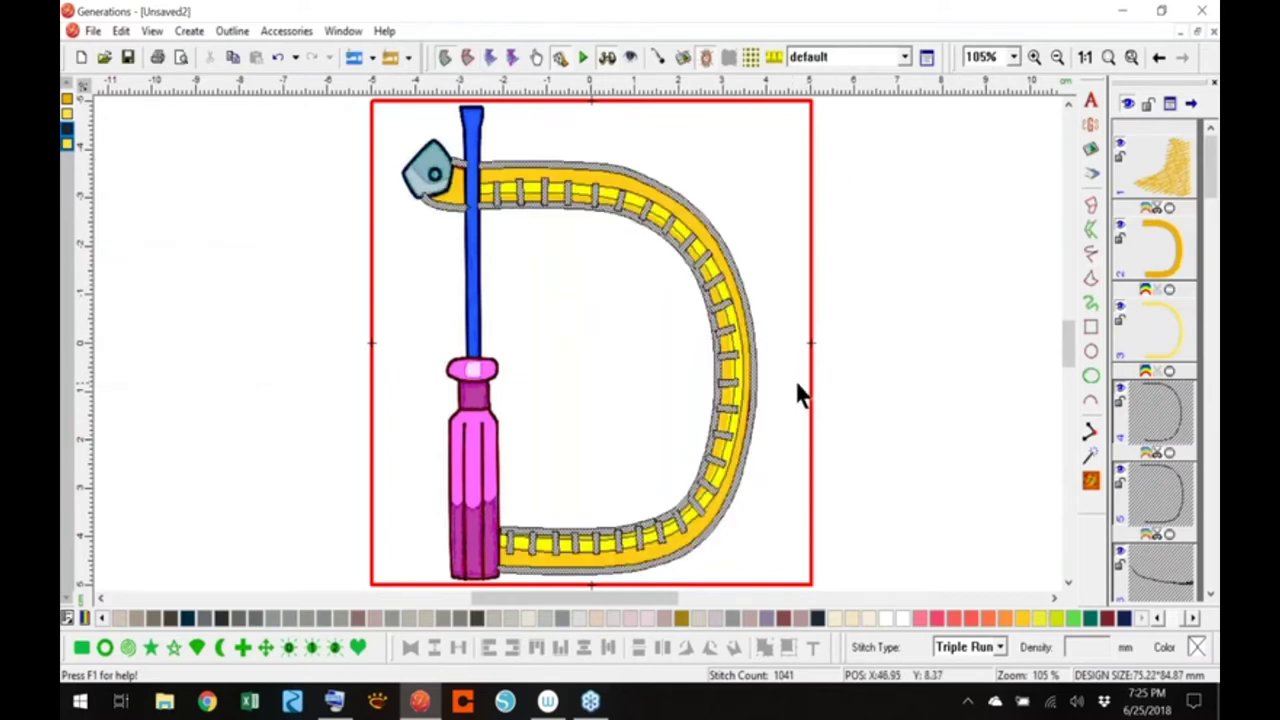
Try to merge the selected tape outlines and tick mark lines, and undo the merge
{"action": "right_click", "coordinate": [756, 396]}
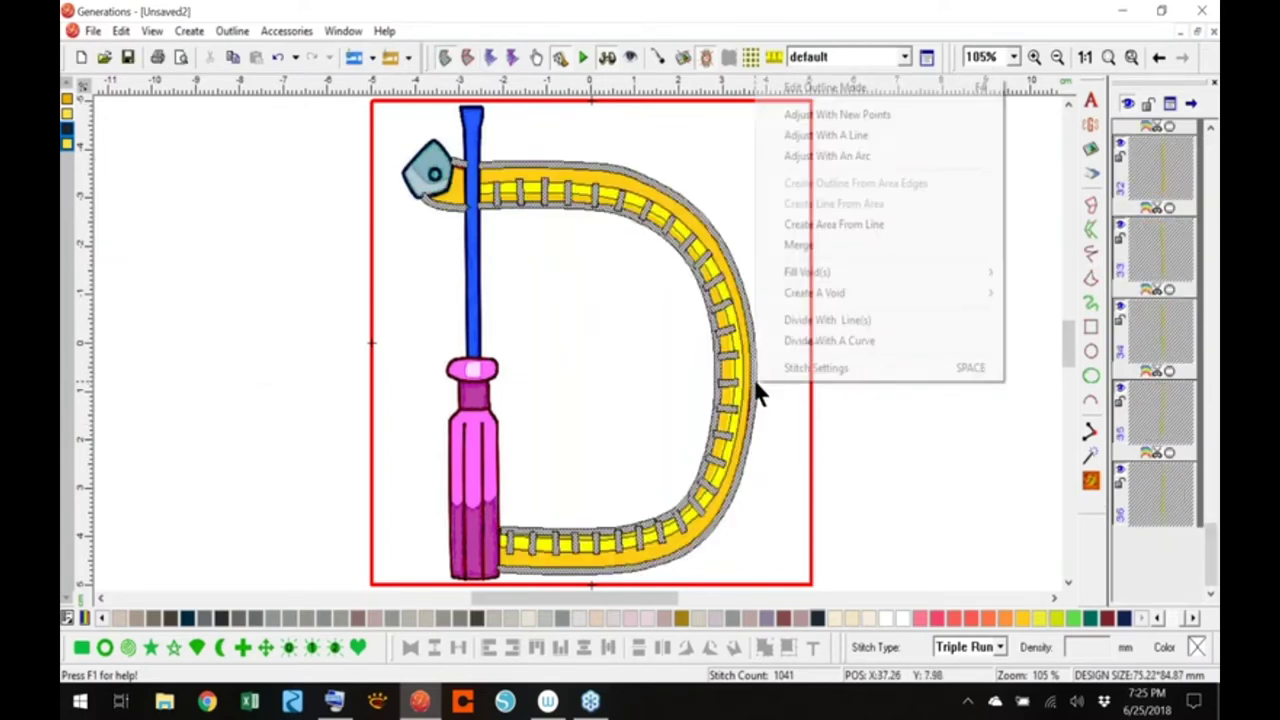
{"action": "left_click", "coordinate": [816, 246]}
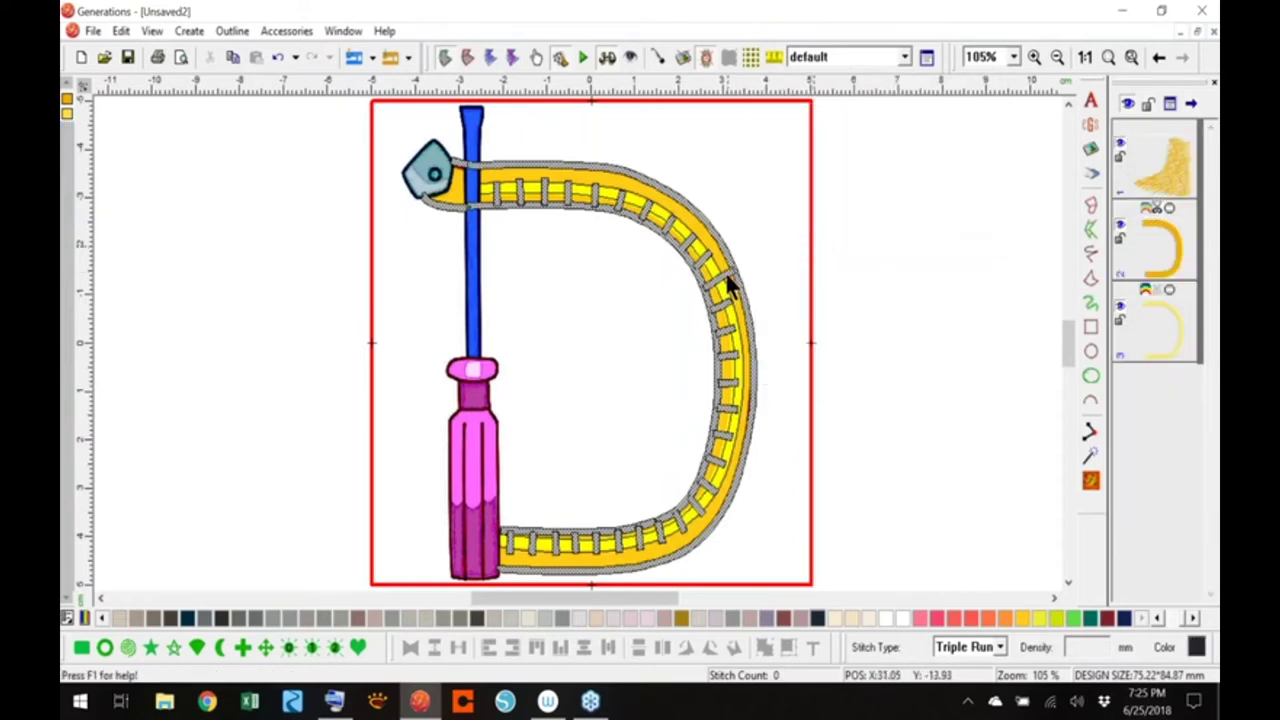
{"action": "left_click", "coordinate": [281, 56]}
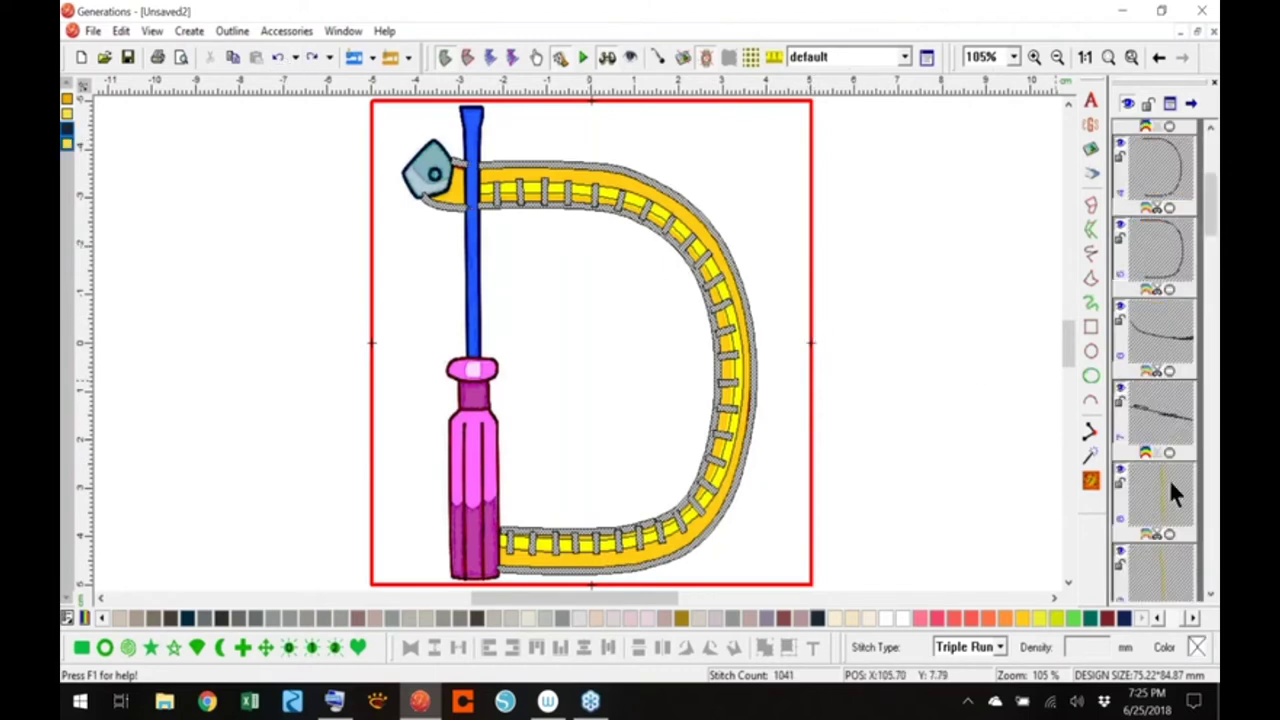
Merge the tape's inner outline with all the tick mark lines into one object and regenerate the stitches
{"action": "left_click", "coordinate": [1174, 182]}
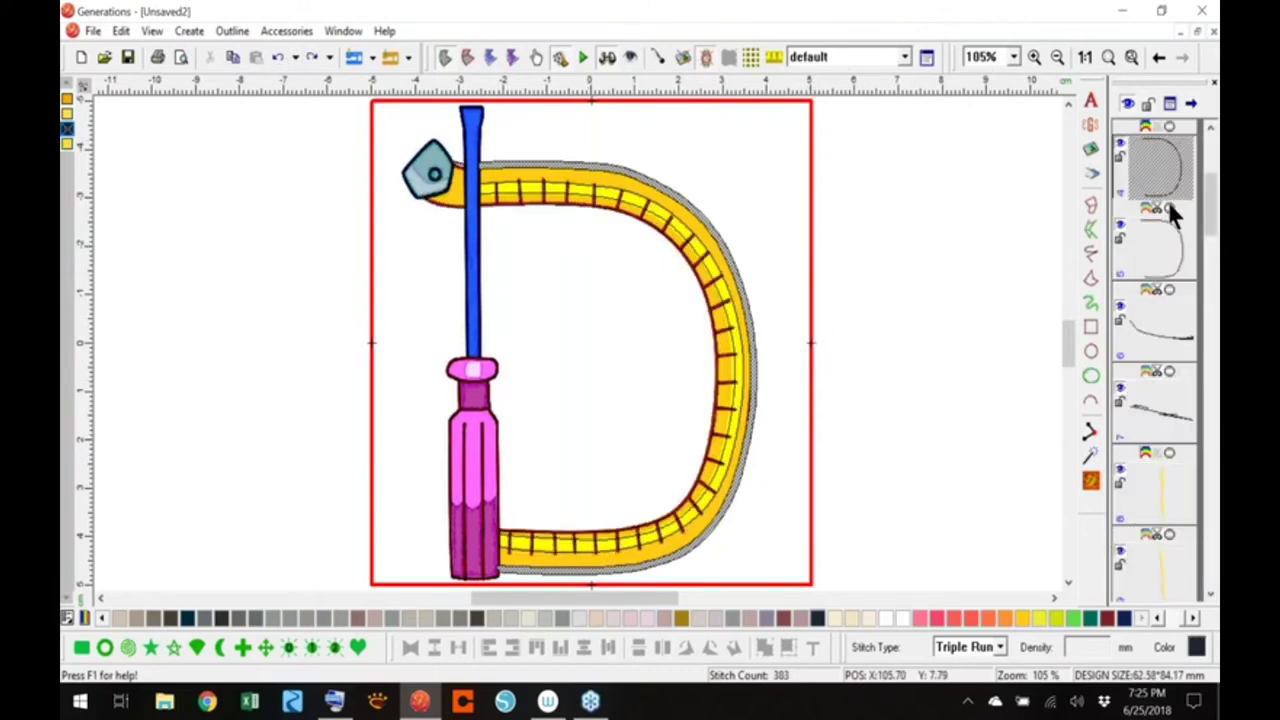
{"action": "left_click", "coordinate": [1163, 258]}
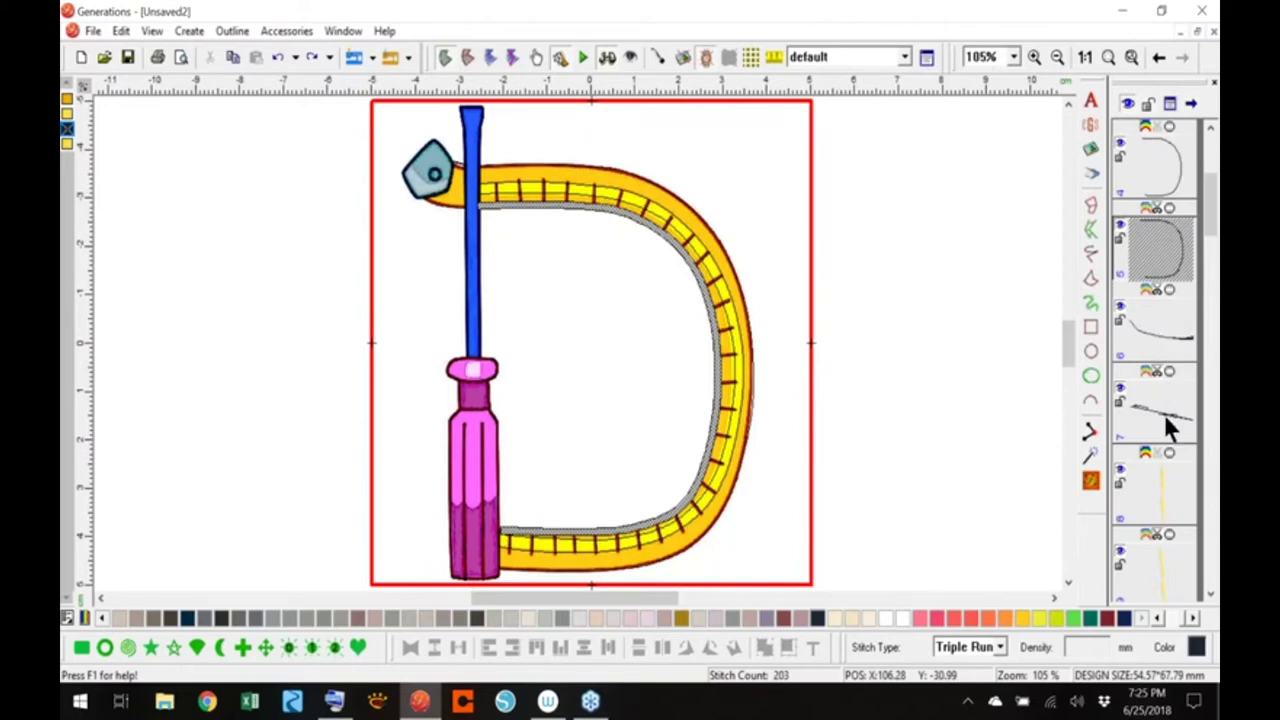
{"action": "left_click_drag", "start_coordinate": [1206, 206], "coordinate": [1206, 228]}
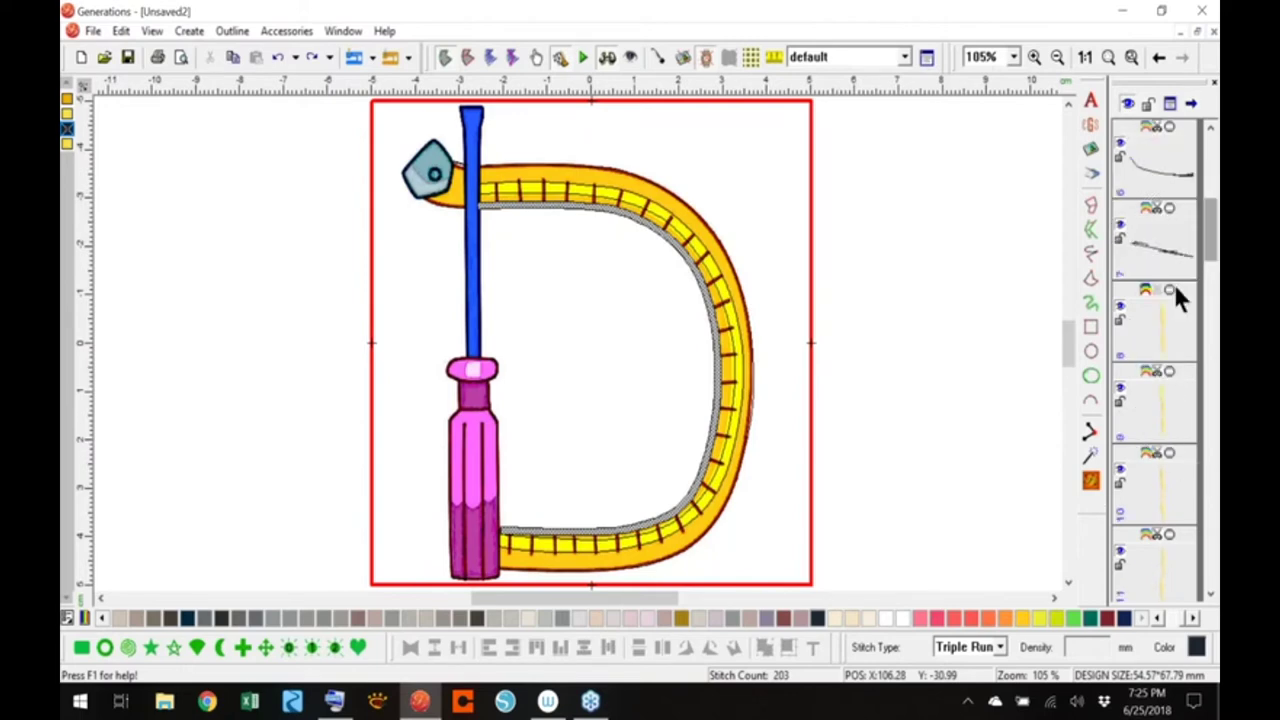
{"action": "left_click", "coordinate": [1170, 340]}
{"action": "left_click", "coordinate": [1160, 410], "text": "ctrl"}
{"action": "left_click", "coordinate": [1158, 476], "text": "ctrl"}
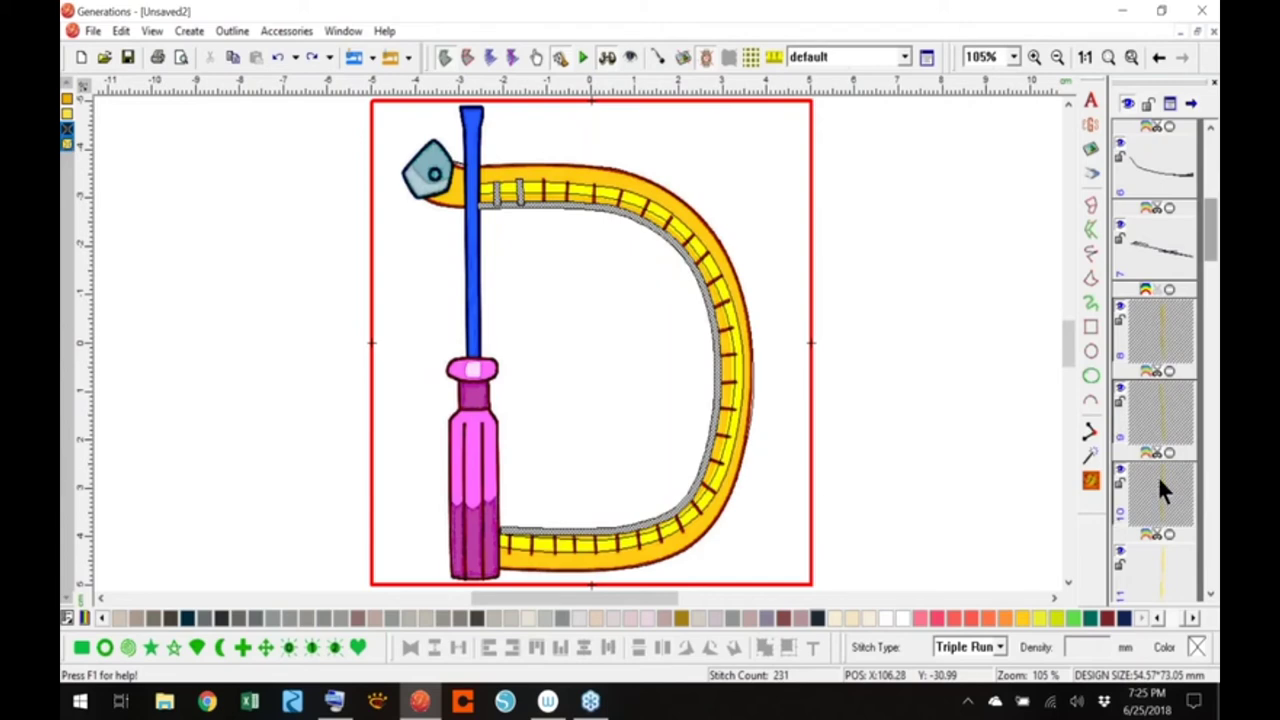
{"action": "left_click", "coordinate": [1163, 560], "text": "ctrl"}
{"action": "left_click", "coordinate": [1168, 578], "text": "ctrl"}
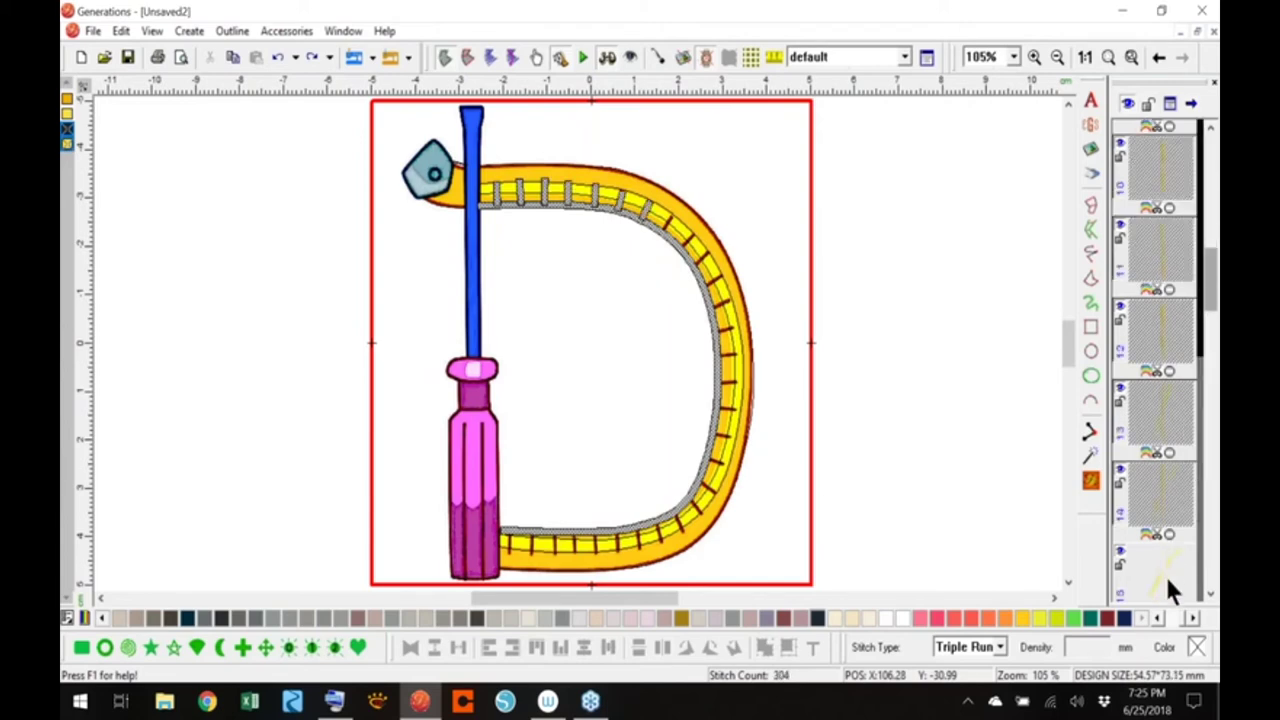
{"action": "left_click", "coordinate": [1168, 570], "text": "ctrl"}
{"action": "left_click", "coordinate": [1168, 570], "text": "ctrl"}
{"action": "left_click", "coordinate": [1167, 571], "text": "ctrl"}
{"action": "left_click", "coordinate": [1167, 571], "text": "ctrl"}
{"action": "left_click", "coordinate": [1167, 571], "text": "ctrl"}
{"action": "left_click", "coordinate": [1169, 571], "text": "ctrl"}
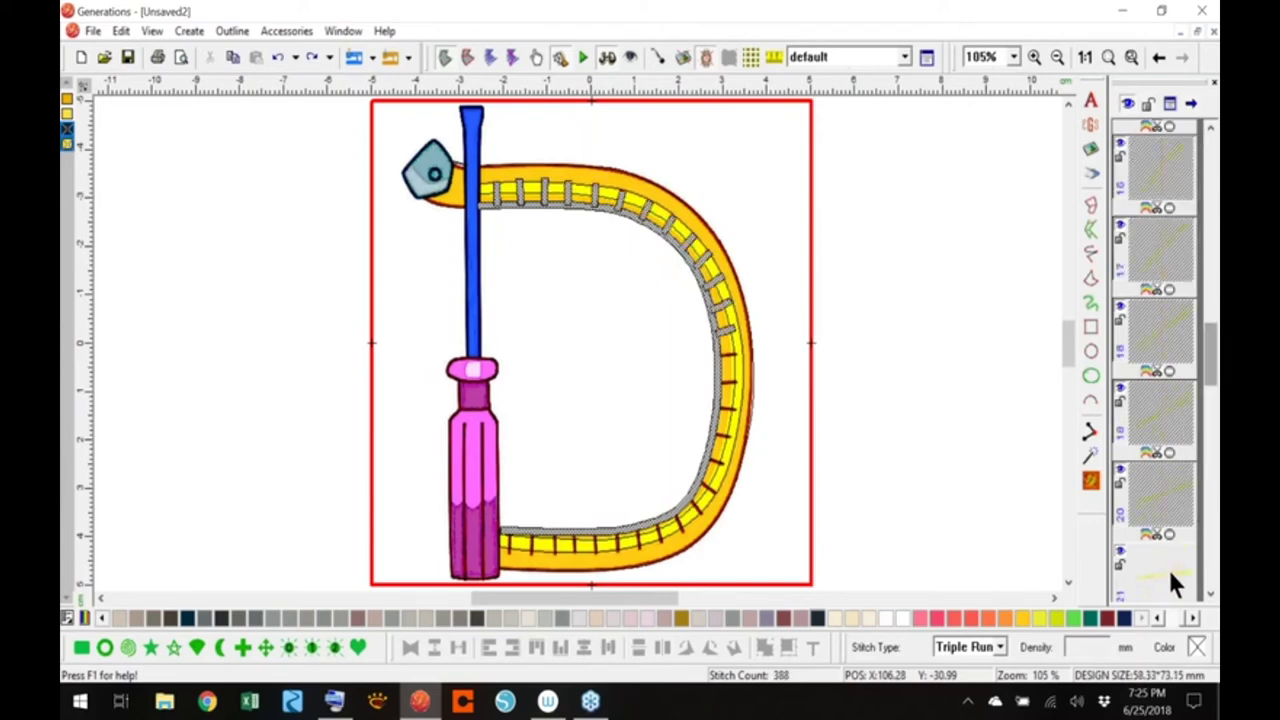
{"action": "left_click", "coordinate": [1167, 572], "text": "ctrl"}
{"action": "left_click", "coordinate": [1167, 572], "text": "ctrl"}
{"action": "left_click", "coordinate": [1167, 572], "text": "ctrl"}
{"action": "left_click", "coordinate": [1167, 572], "text": "ctrl"}
{"action": "left_click", "coordinate": [1166, 572], "text": "ctrl"}
{"action": "left_click", "coordinate": [1166, 572], "text": "ctrl"}
{"action": "left_click", "coordinate": [1167, 572], "text": "ctrl"}
{"action": "left_click", "coordinate": [1167, 572], "text": "ctrl"}
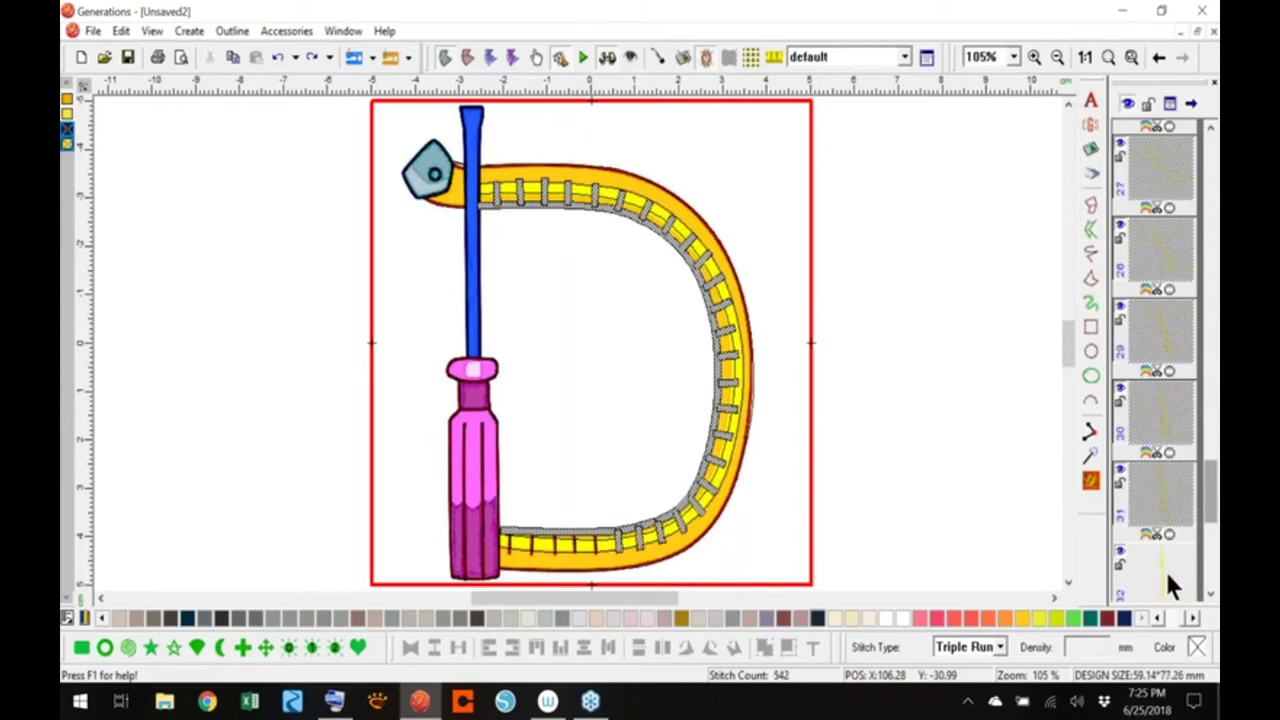
{"action": "left_click", "coordinate": [1168, 573], "text": "ctrl"}
{"action": "left_click", "coordinate": [1169, 574], "text": "ctrl"}
{"action": "left_click", "coordinate": [1168, 575], "text": "ctrl"}
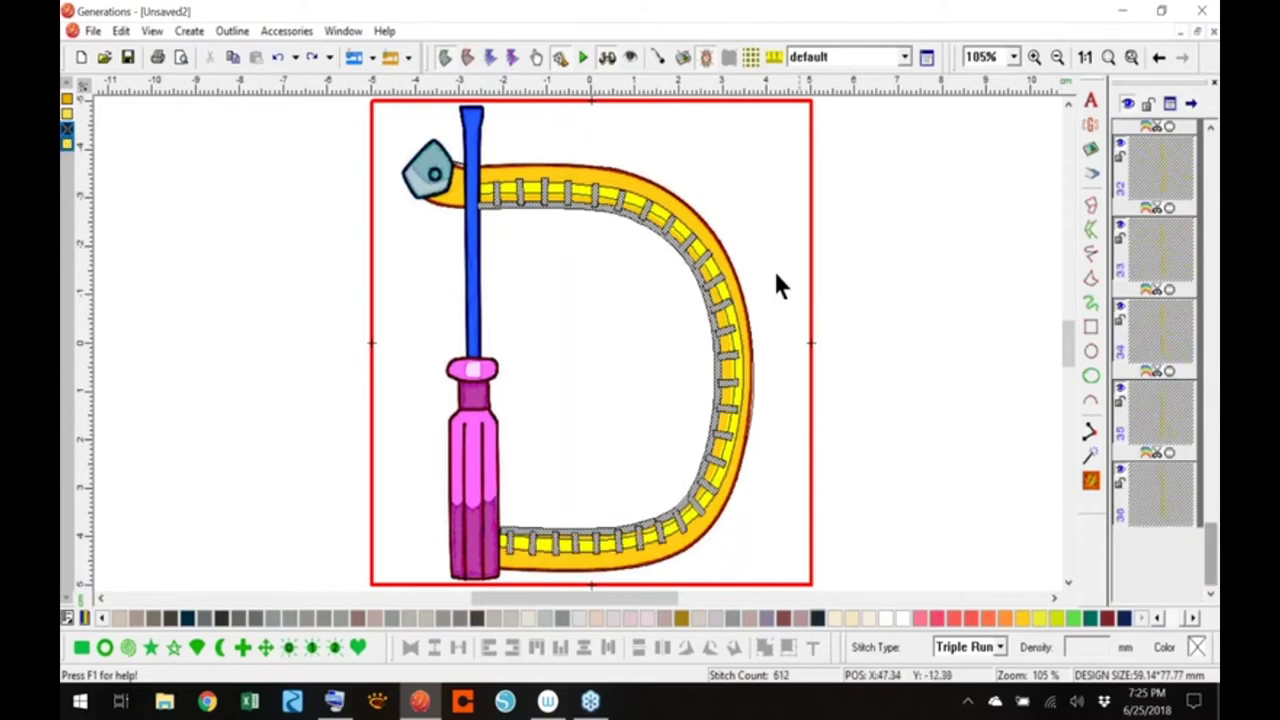
{"action": "right_click", "coordinate": [707, 298]}
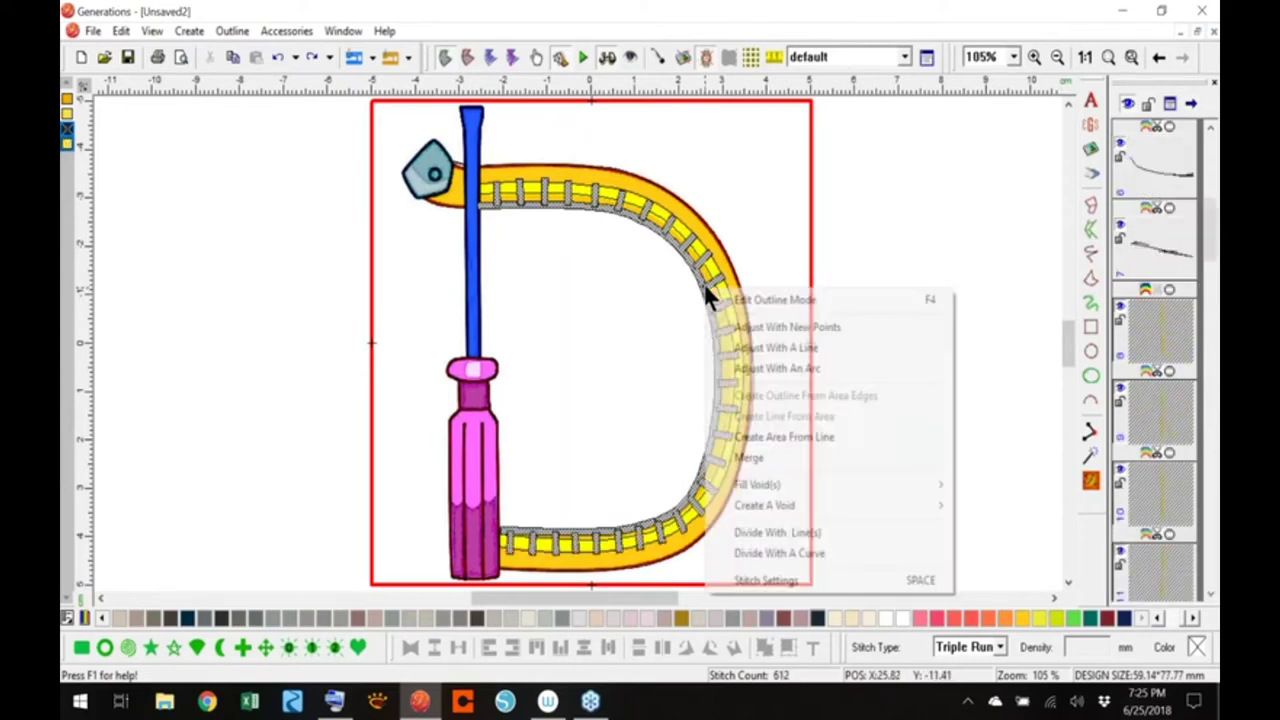
{"action": "left_click", "coordinate": [758, 458]}
{"action": "left_click", "coordinate": [1091, 477]}
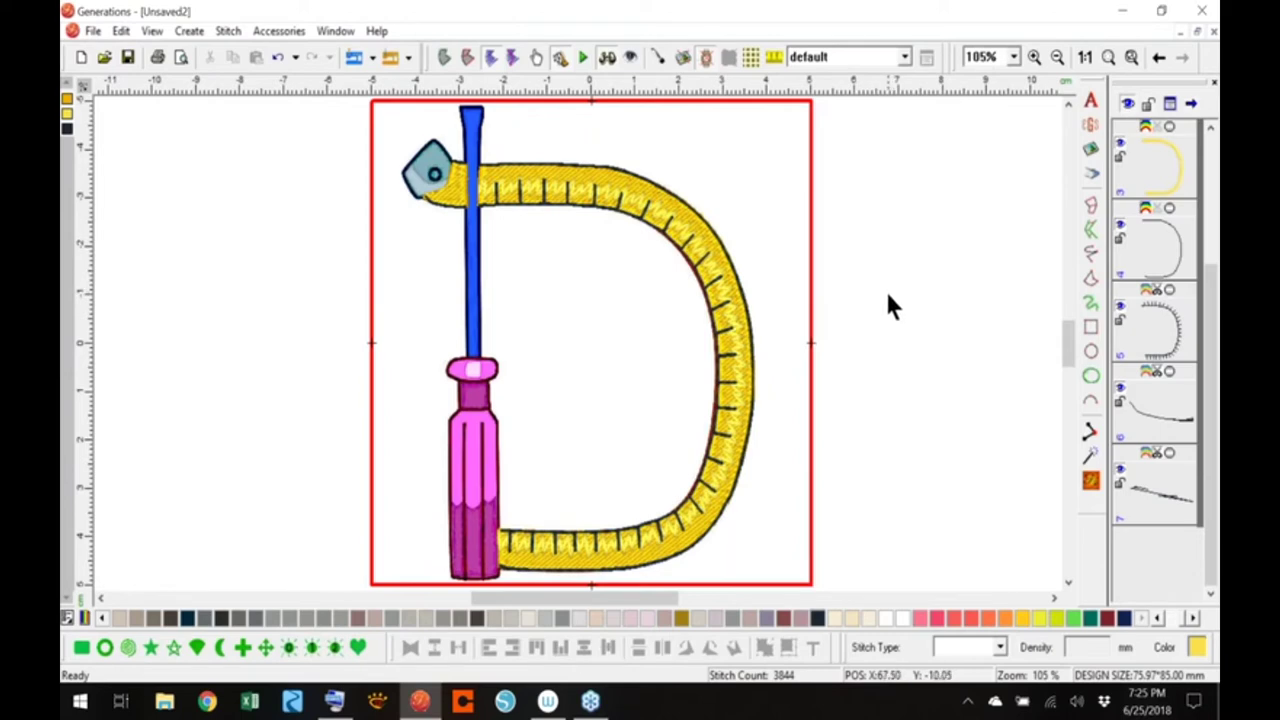
Change the stitch type of all the dark tape outlines and the merged tick marks to Double Run
{"action": "left_click", "coordinate": [1085, 57]}
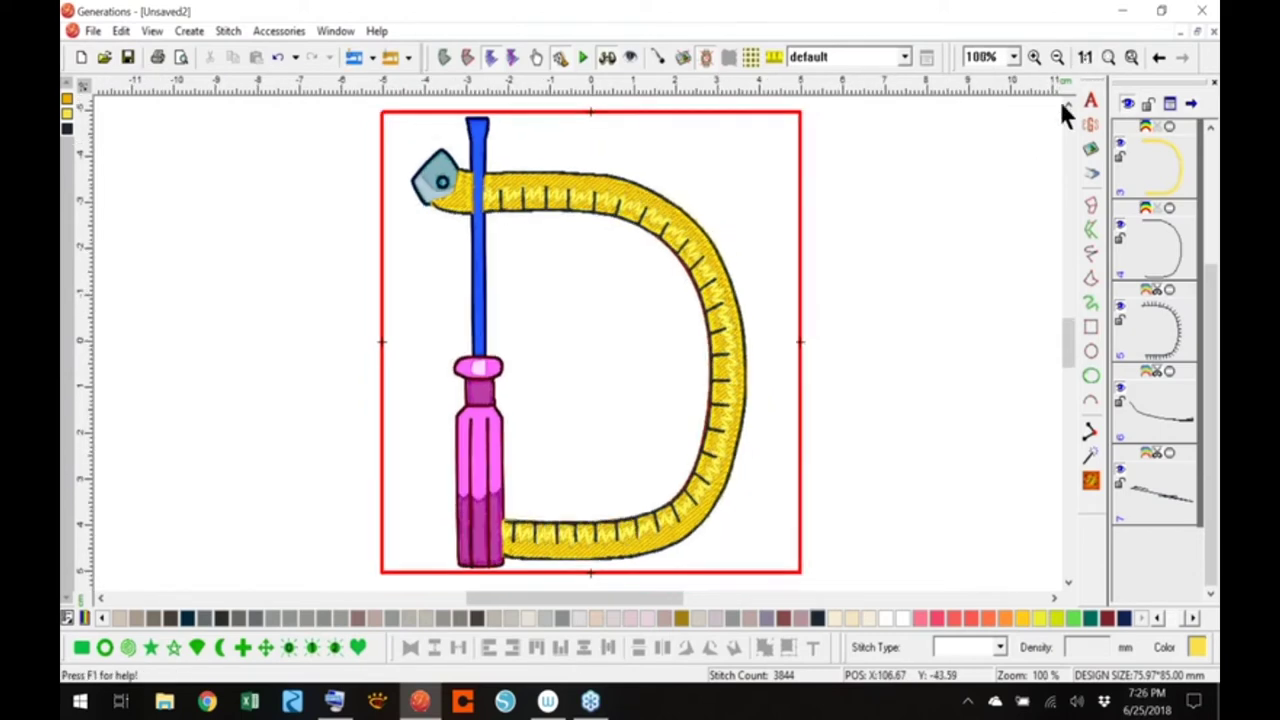
{"action": "left_click", "coordinate": [700, 530]}
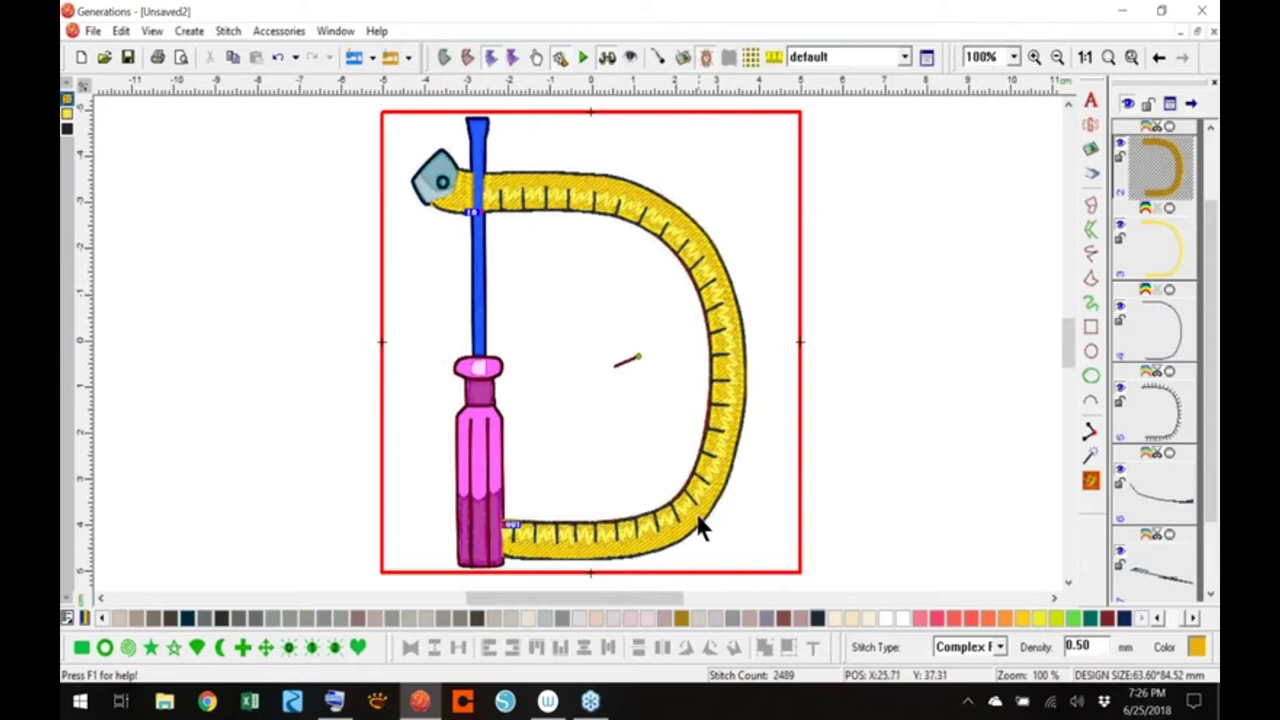
{"action": "left_click", "coordinate": [870, 400]}
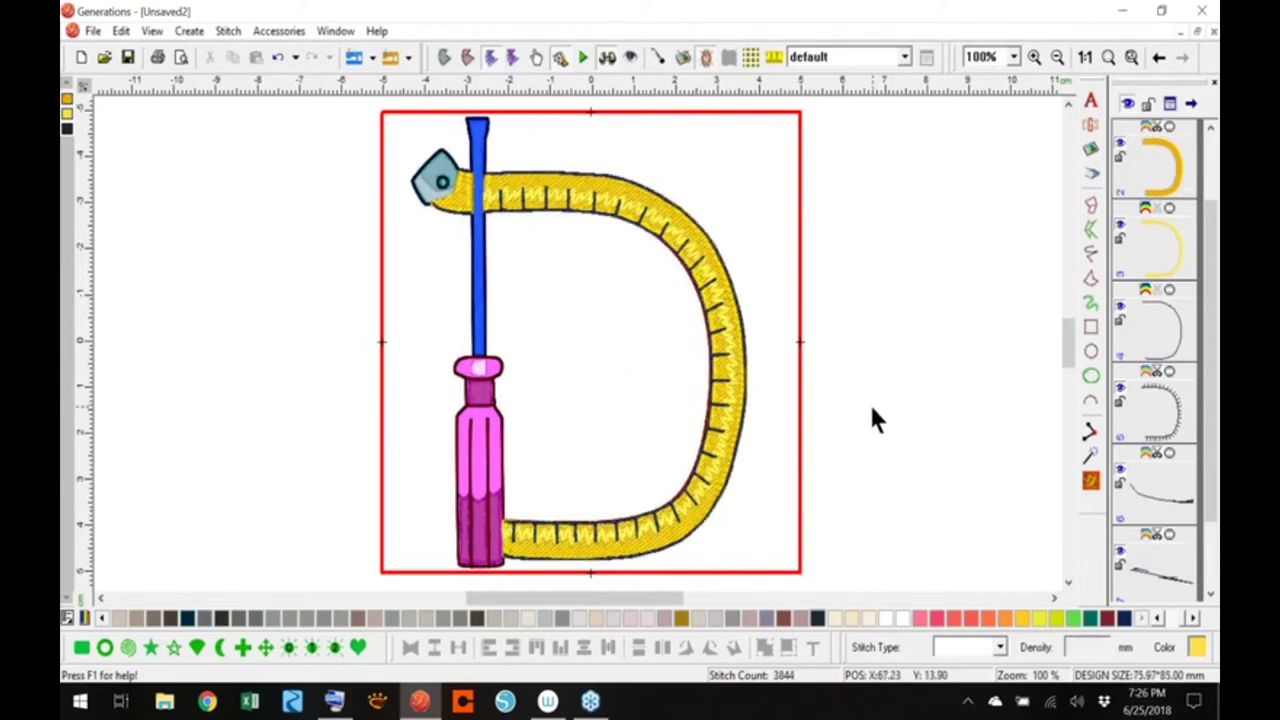
{"action": "left_click", "coordinate": [712, 389]}
{"action": "left_click_drag", "start_coordinate": [1158, 248], "coordinate": [1162, 510]}
{"action": "left_click", "coordinate": [1001, 646]}
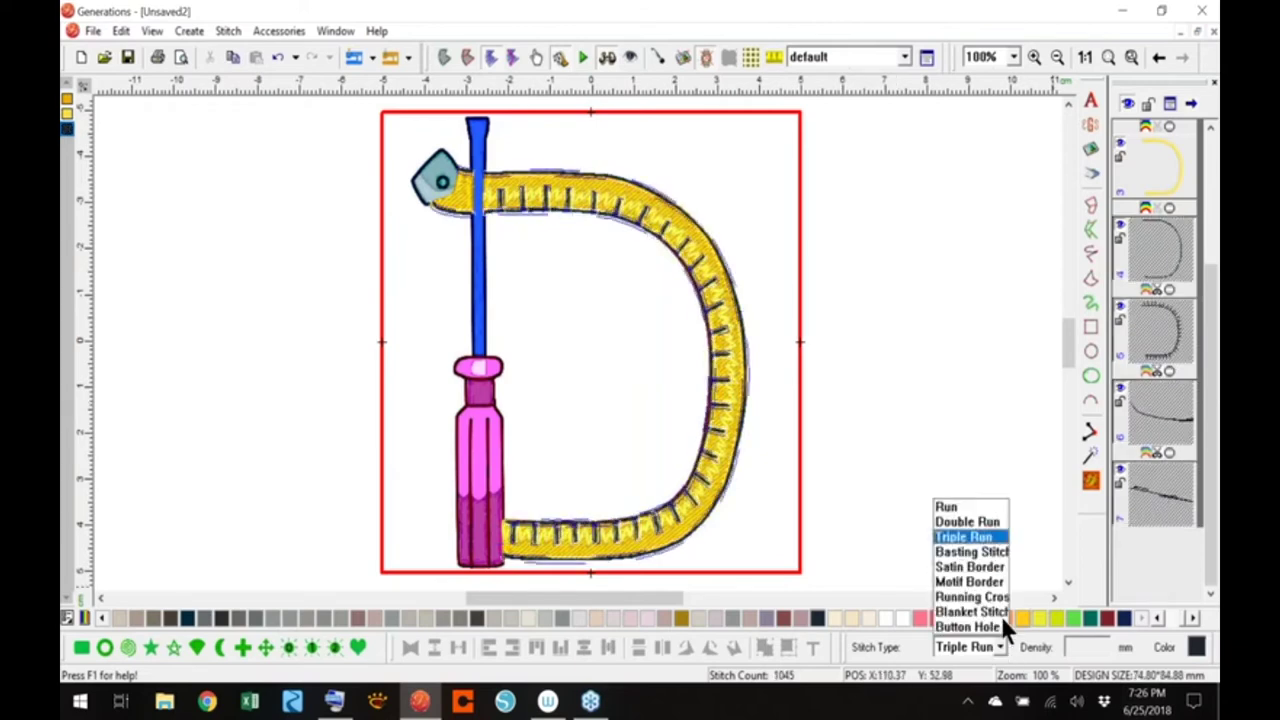
{"action": "left_click", "coordinate": [994, 520]}
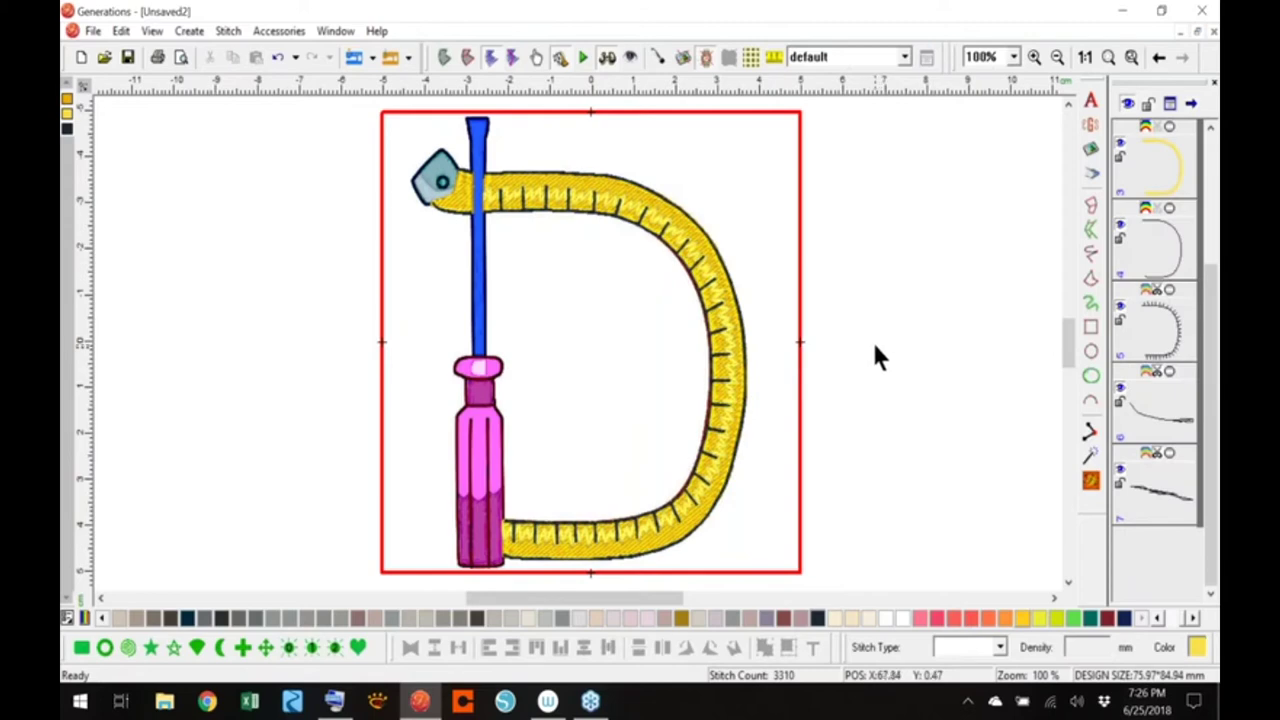
{"action": "left_click", "coordinate": [1208, 240]}
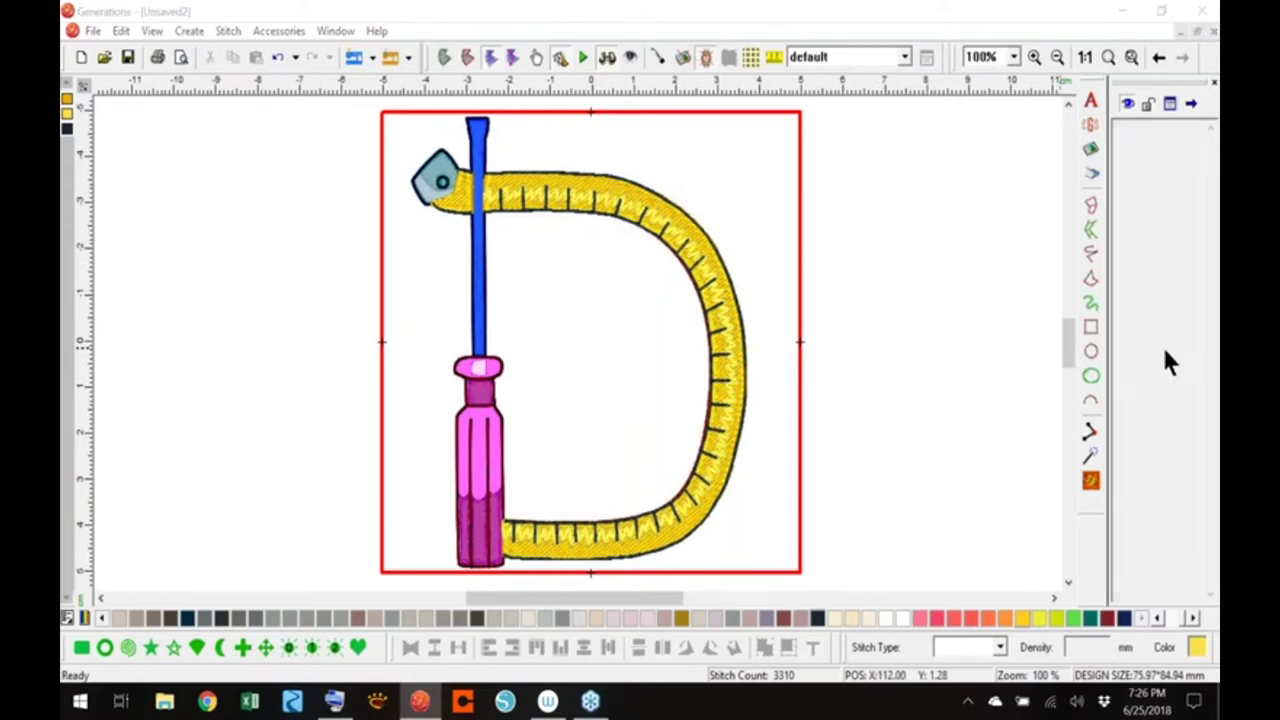
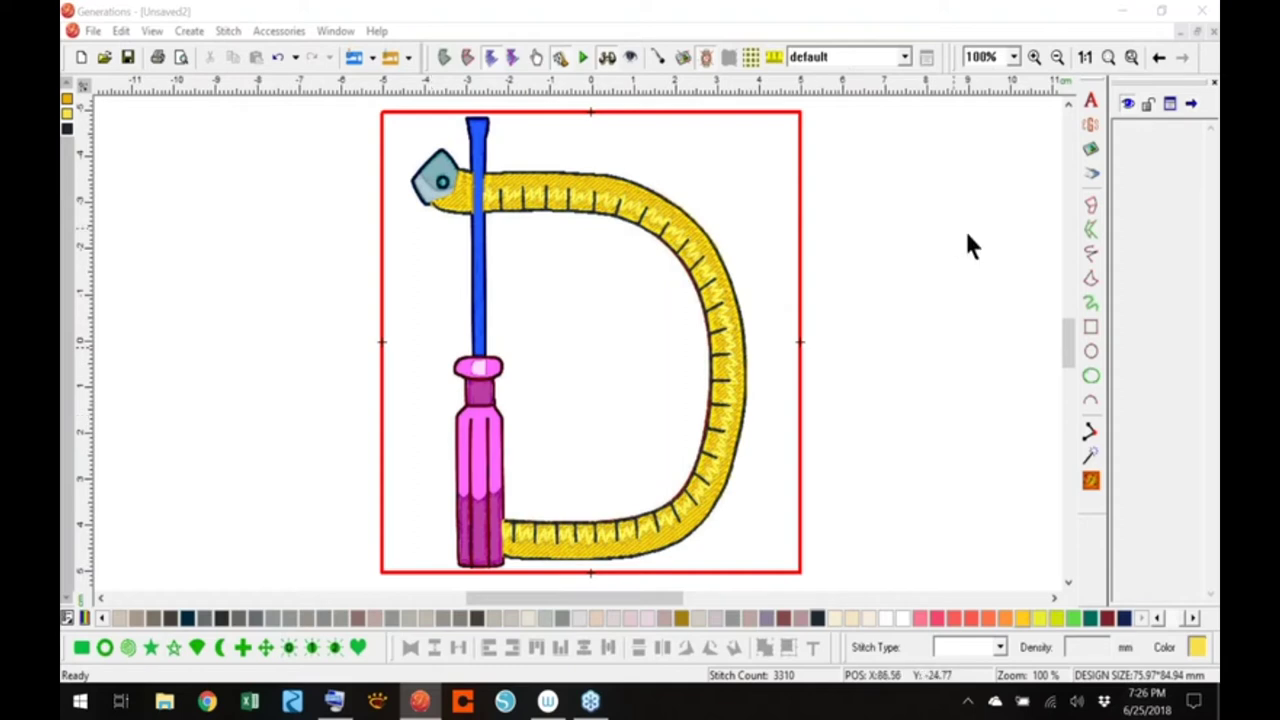
Trace the tape measure's blue-gray end tab at 400% zoom as a closed freehand Complex Fill area in gray B7BFBA, and show it in 3D
{"action": "left_click", "coordinate": [1013, 57]}
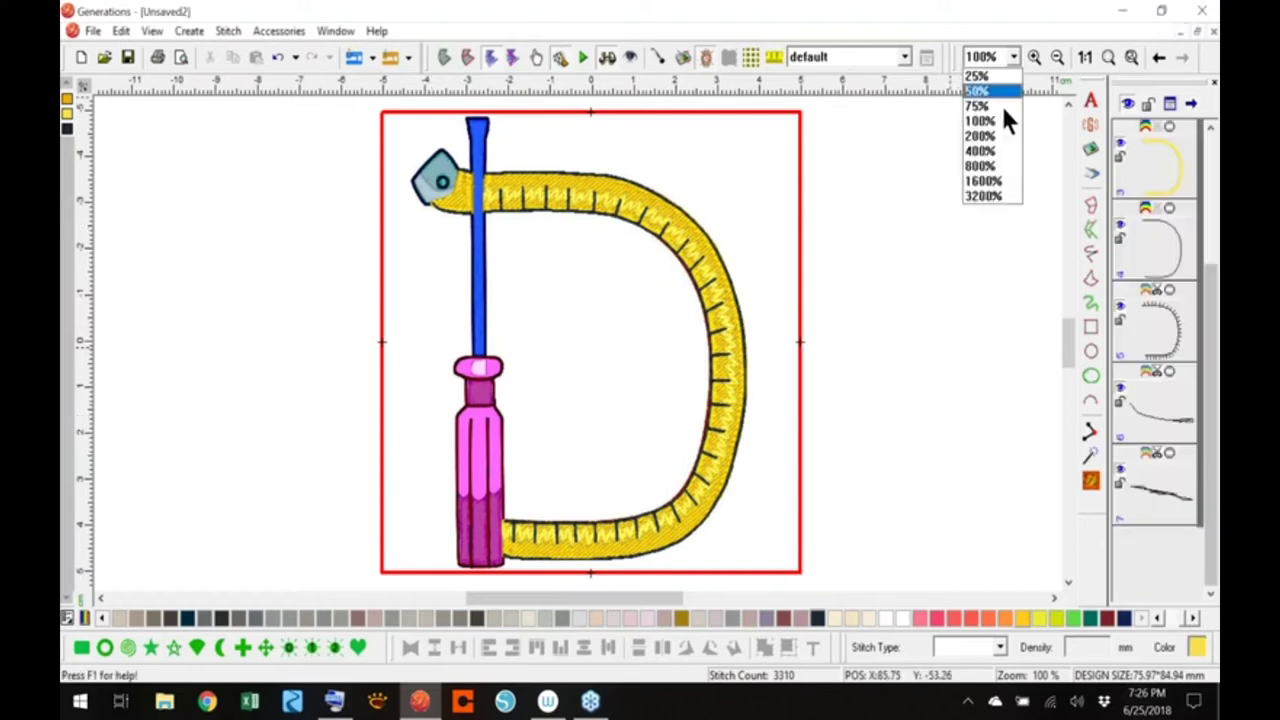
{"action": "left_click", "coordinate": [986, 163]}
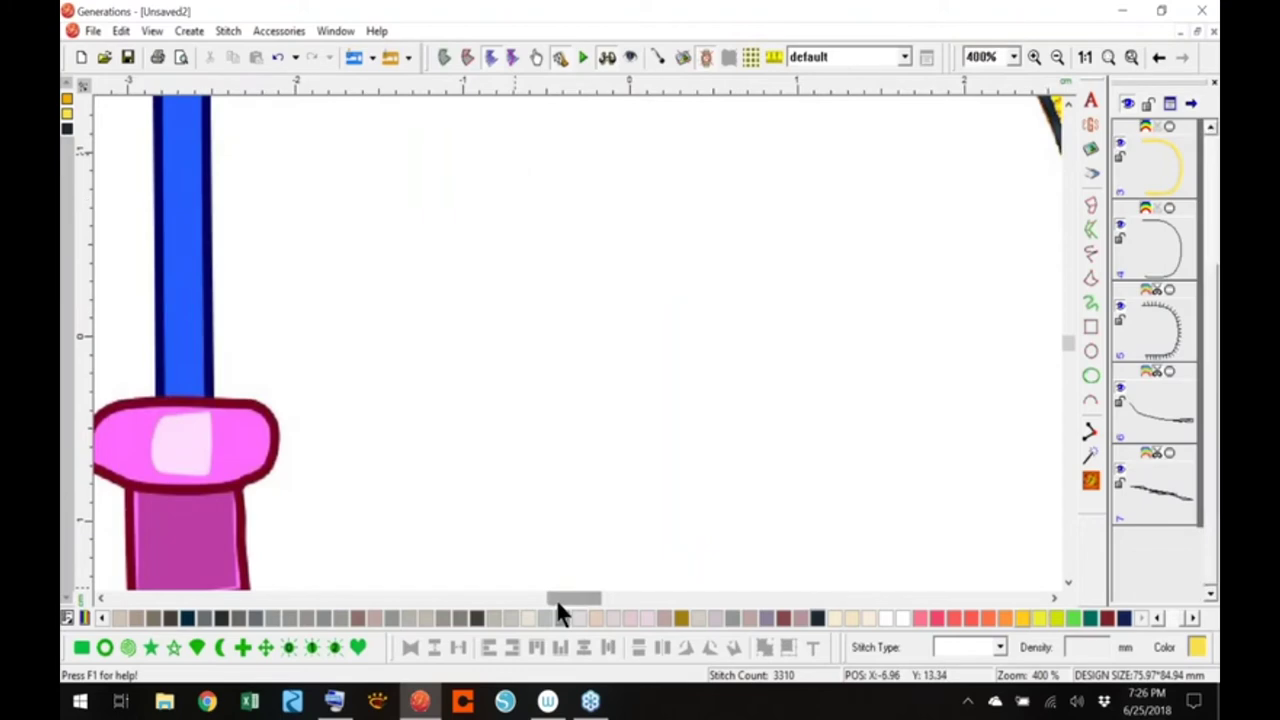
{"action": "left_click_drag", "start_coordinate": [554, 597], "coordinate": [530, 598]}
{"action": "left_click_drag", "start_coordinate": [1068, 339], "coordinate": [1069, 324]}
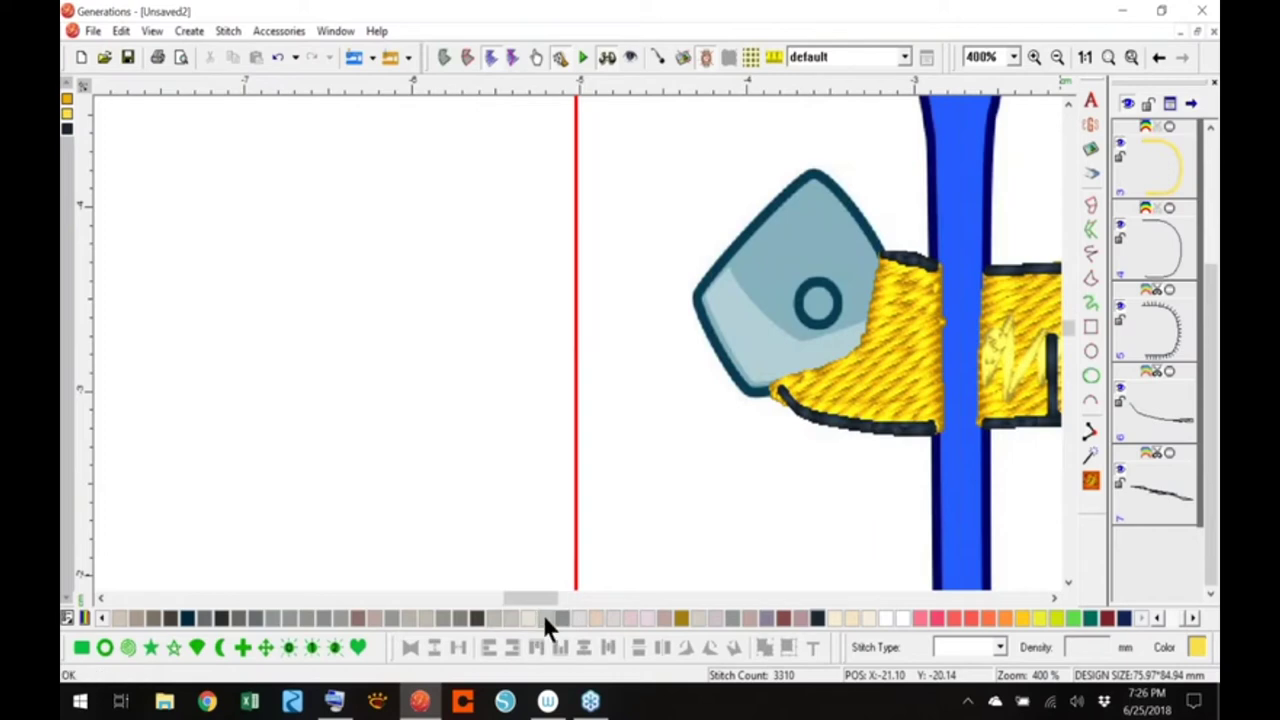
{"action": "left_click", "coordinate": [1091, 278]}
{"action": "left_click", "coordinate": [606, 58]}
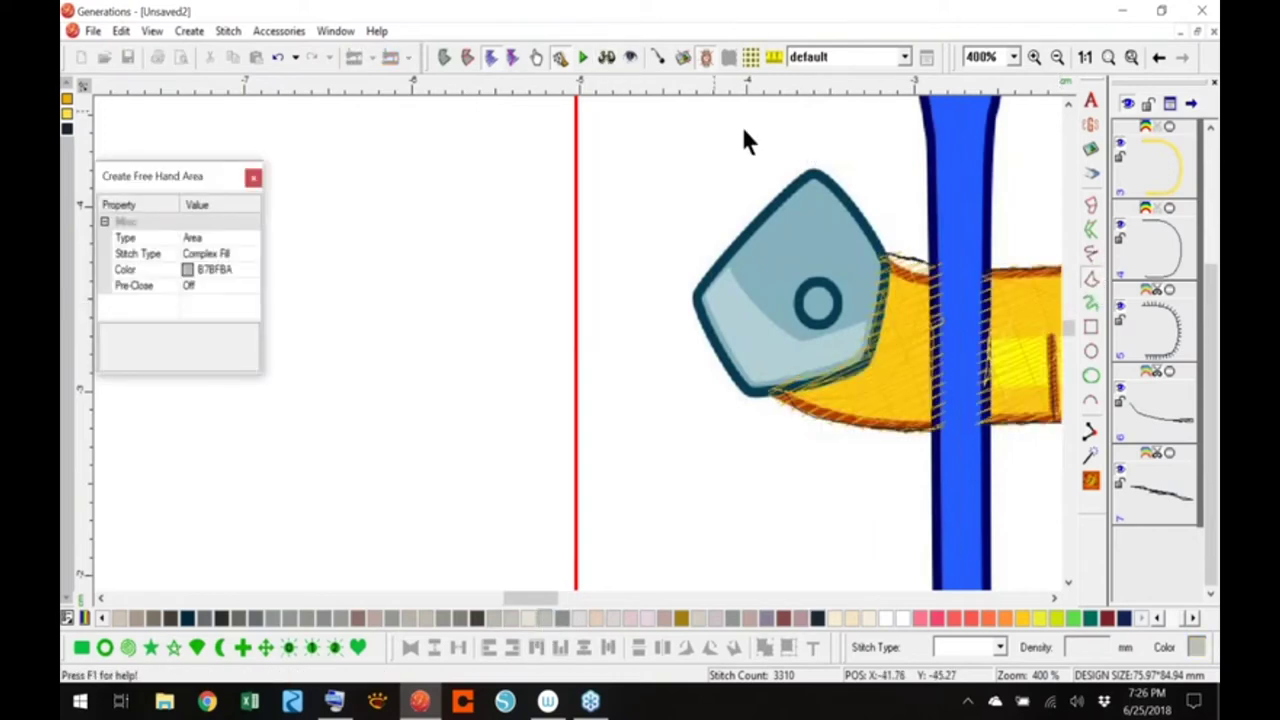
{"action": "left_click", "coordinate": [889, 258]}
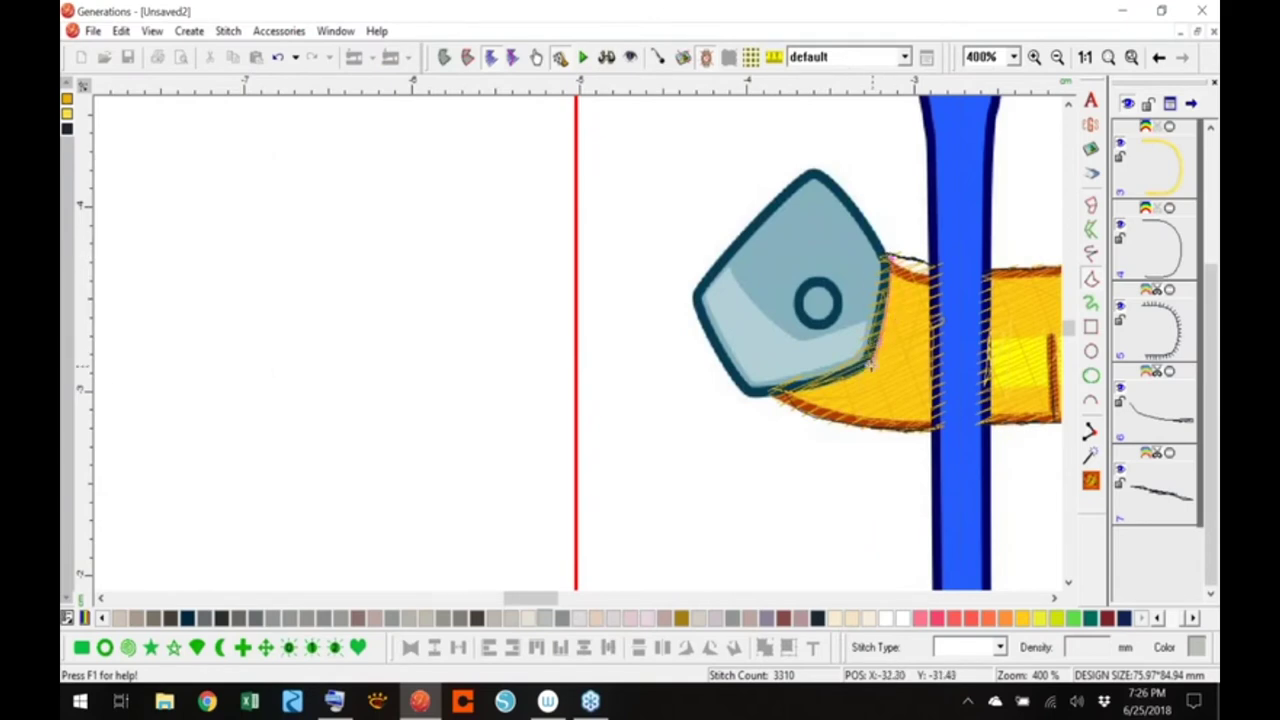
{"action": "left_click", "coordinate": [871, 368]}
{"action": "left_click", "coordinate": [750, 396]}
{"action": "left_click", "coordinate": [711, 352]}
{"action": "left_click", "coordinate": [695, 295]}
{"action": "left_click", "coordinate": [738, 234]}
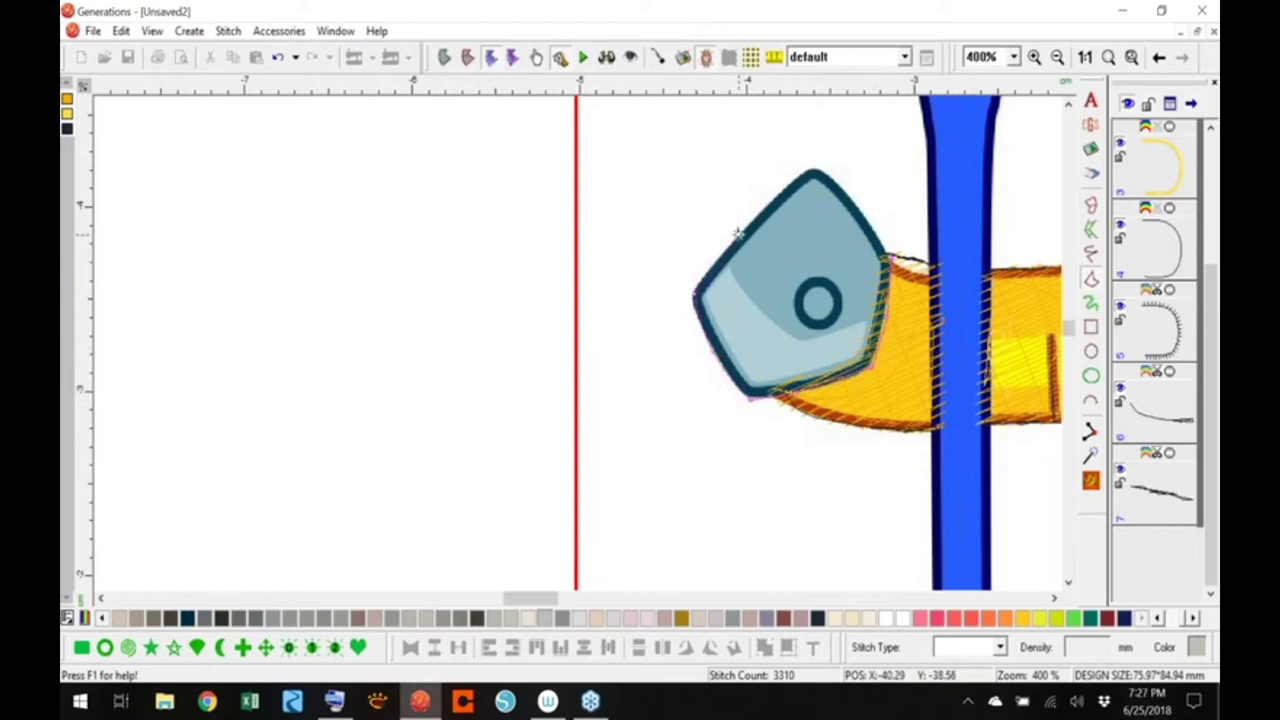
{"action": "left_click", "coordinate": [811, 166]}
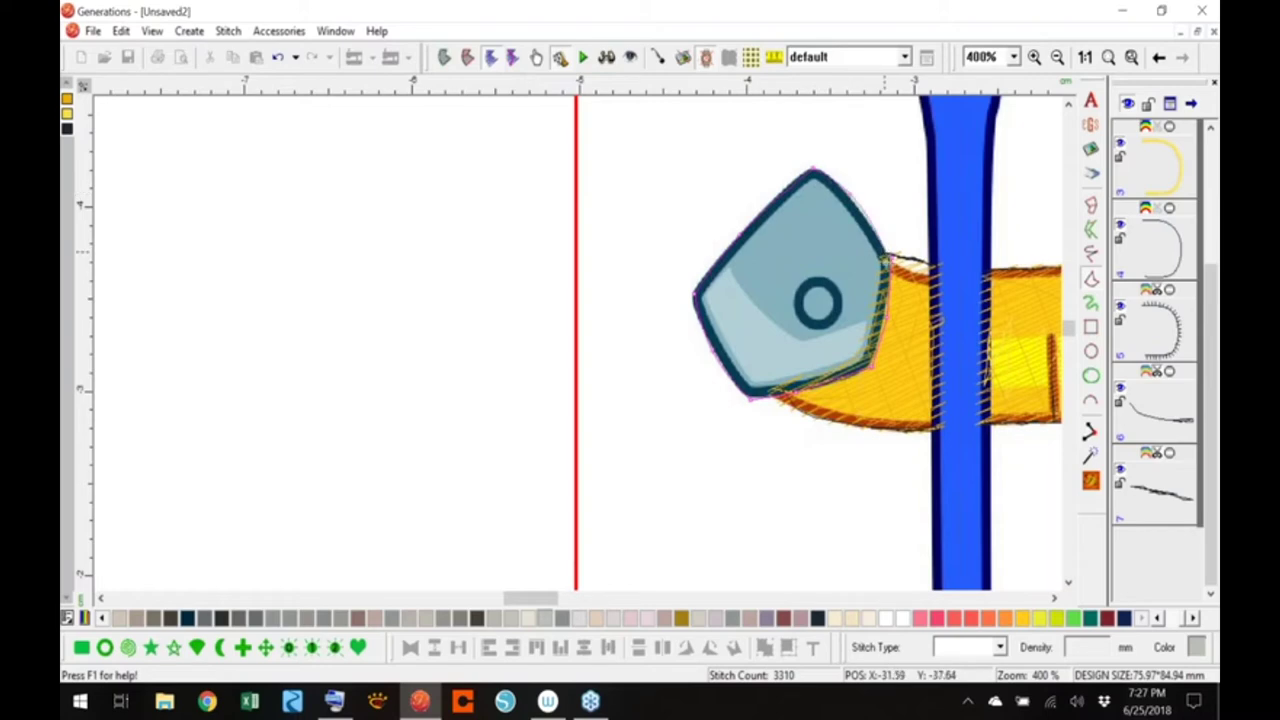
{"action": "right_click", "coordinate": [891, 259]}
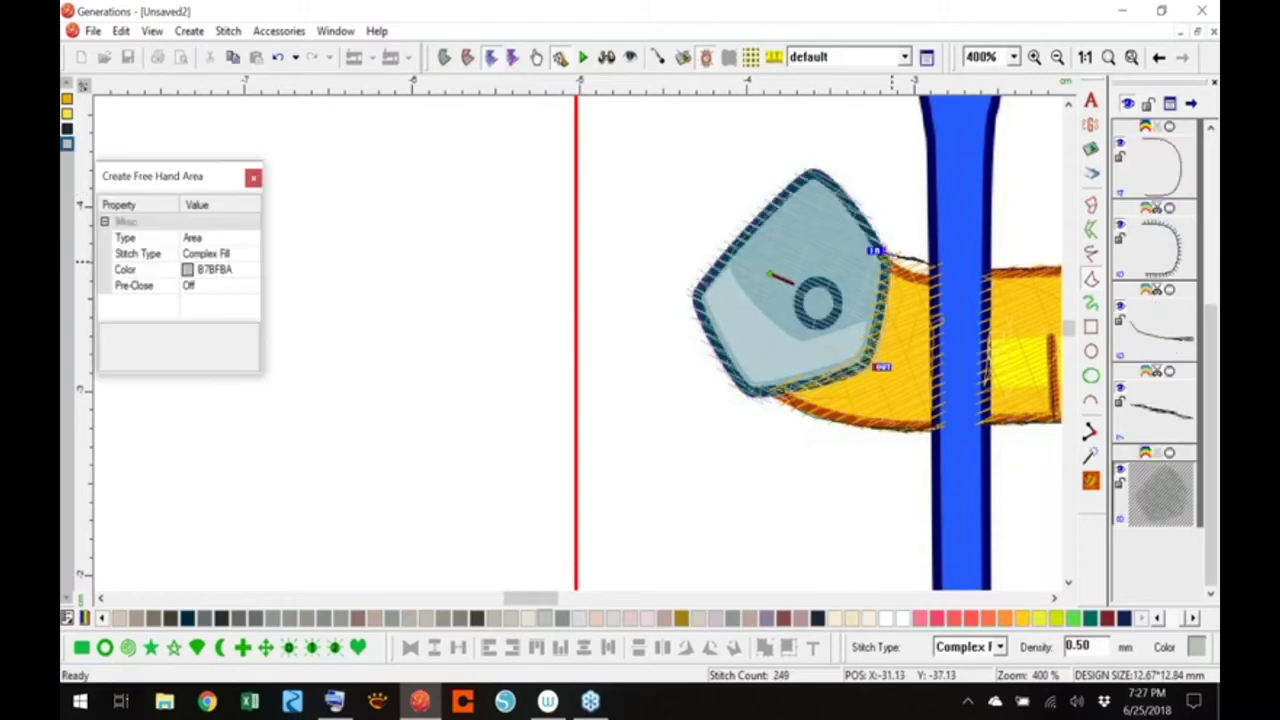
{"action": "left_click", "coordinate": [606, 57]}
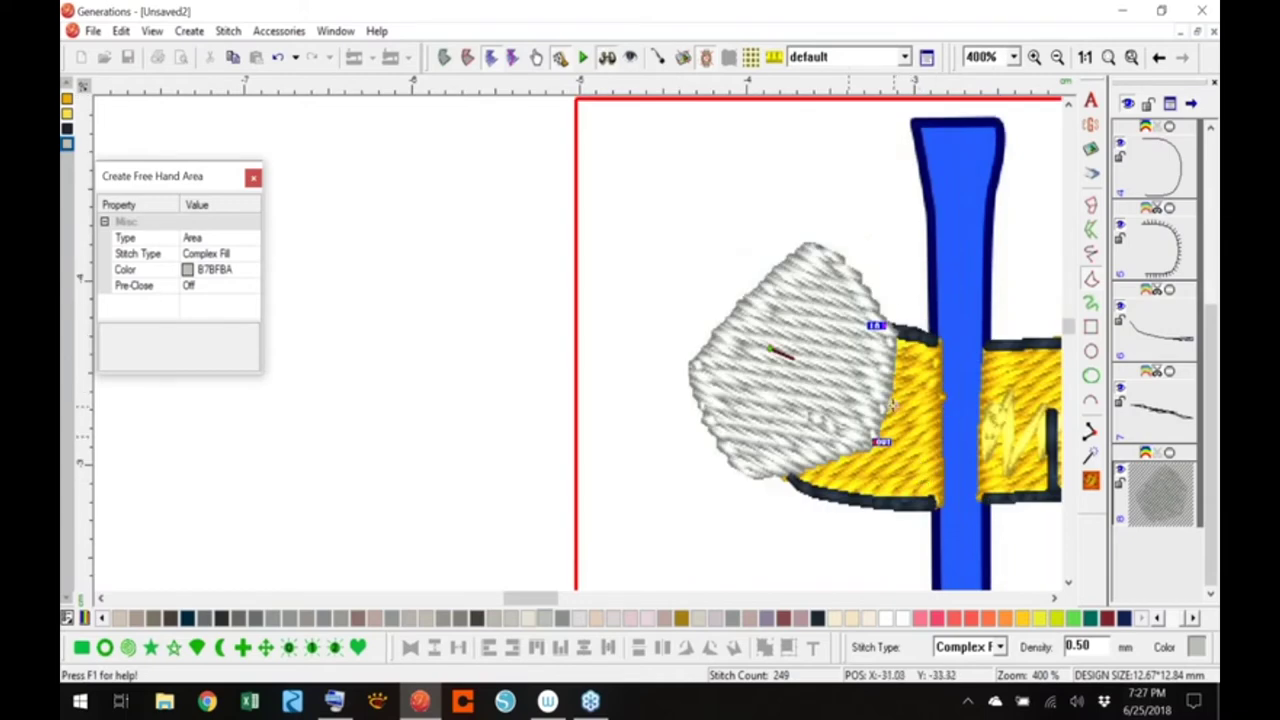
{"action": "left_click", "coordinate": [828, 330]}
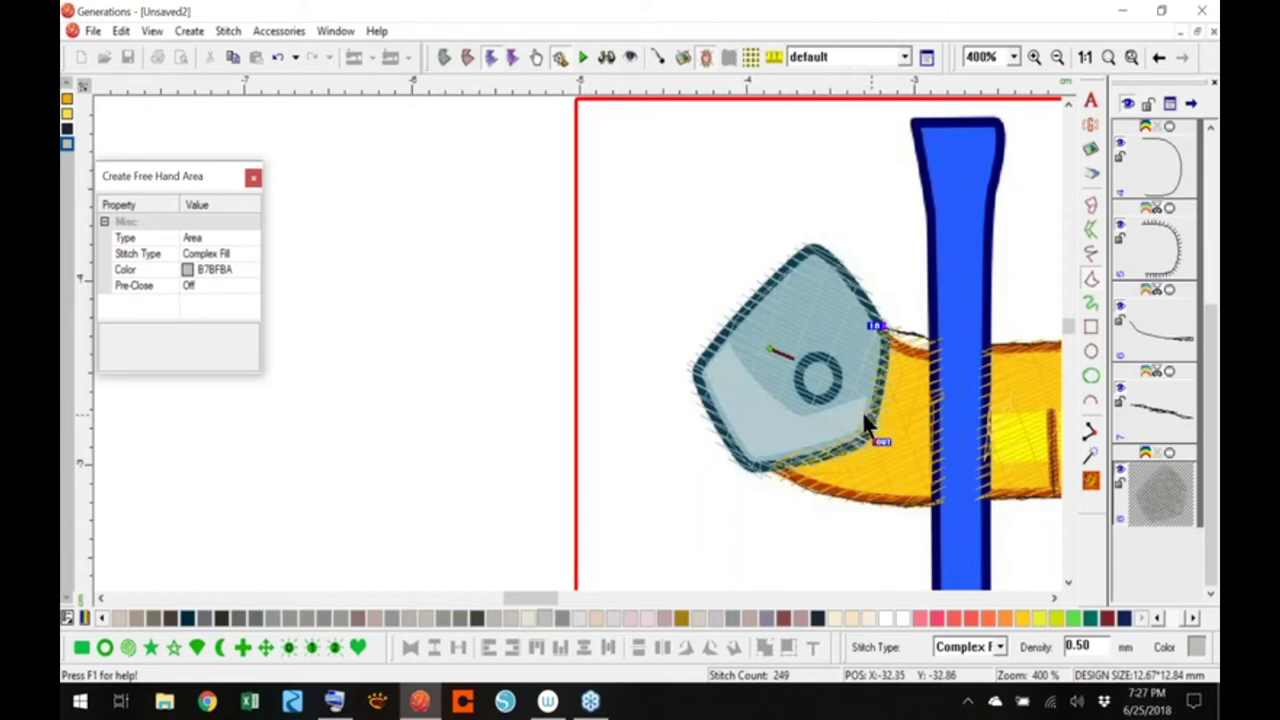
{"action": "key", "text": "Escape"}
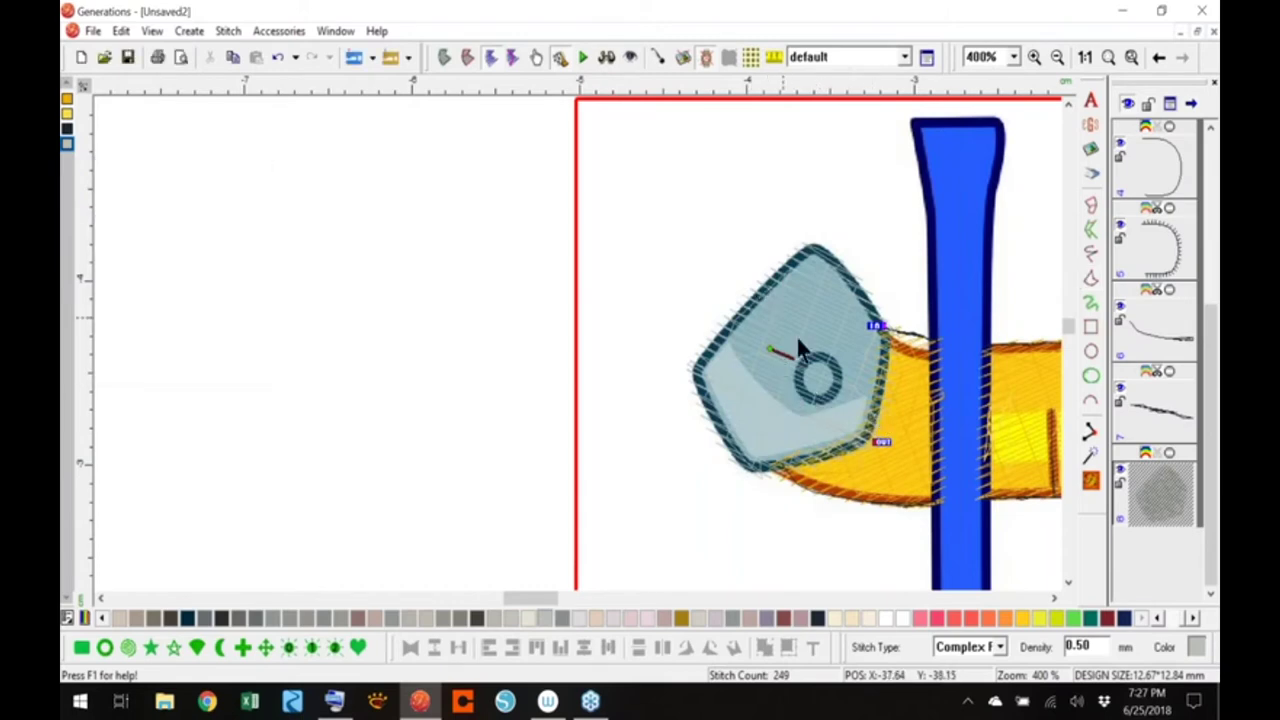
{"action": "left_click", "coordinate": [710, 134]}
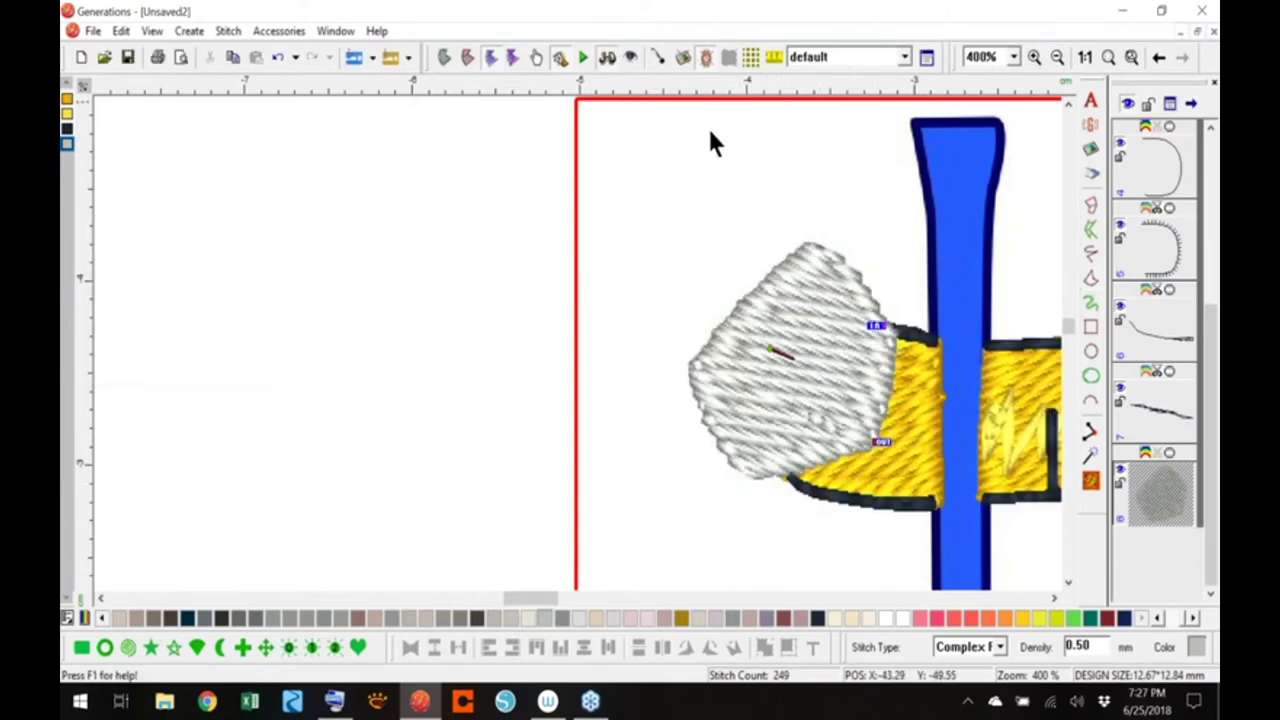
{"action": "left_click", "coordinate": [753, 462]}
{"action": "left_click", "coordinate": [446, 60]}
{"action": "right_click", "coordinate": [761, 419]}
{"action": "left_click", "coordinate": [820, 129]}
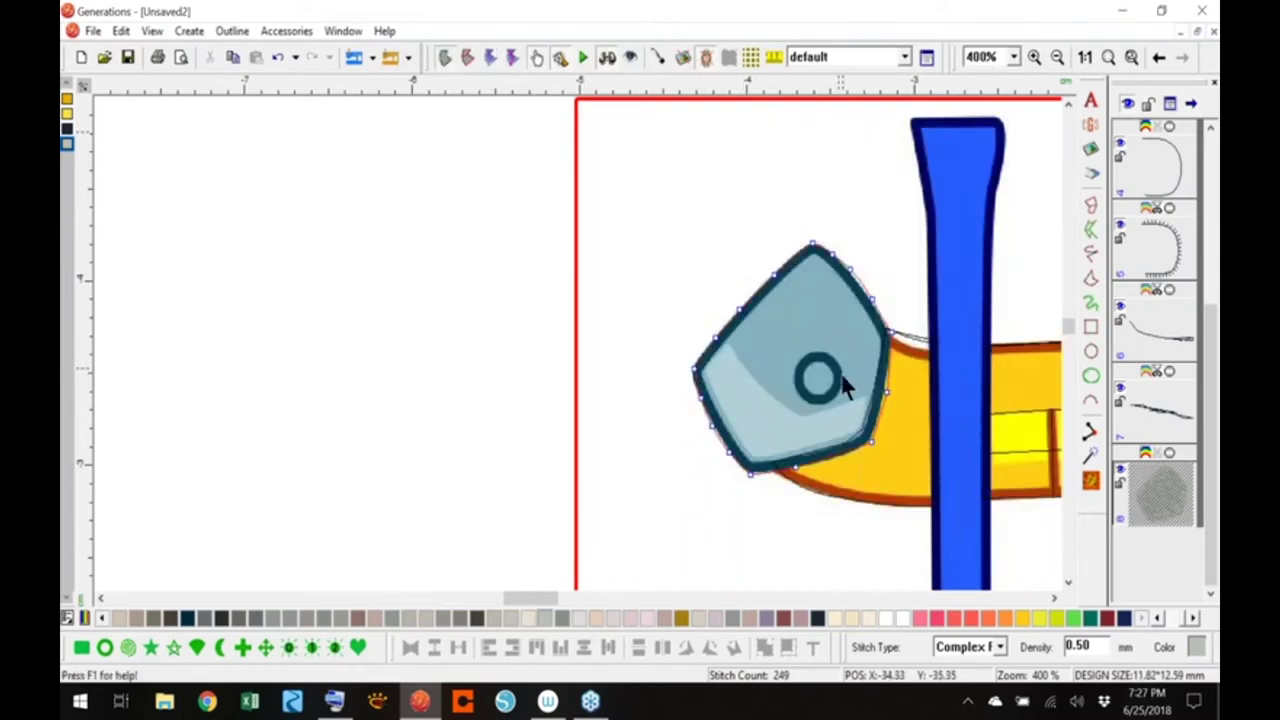
{"action": "left_click", "coordinate": [1090, 481]}
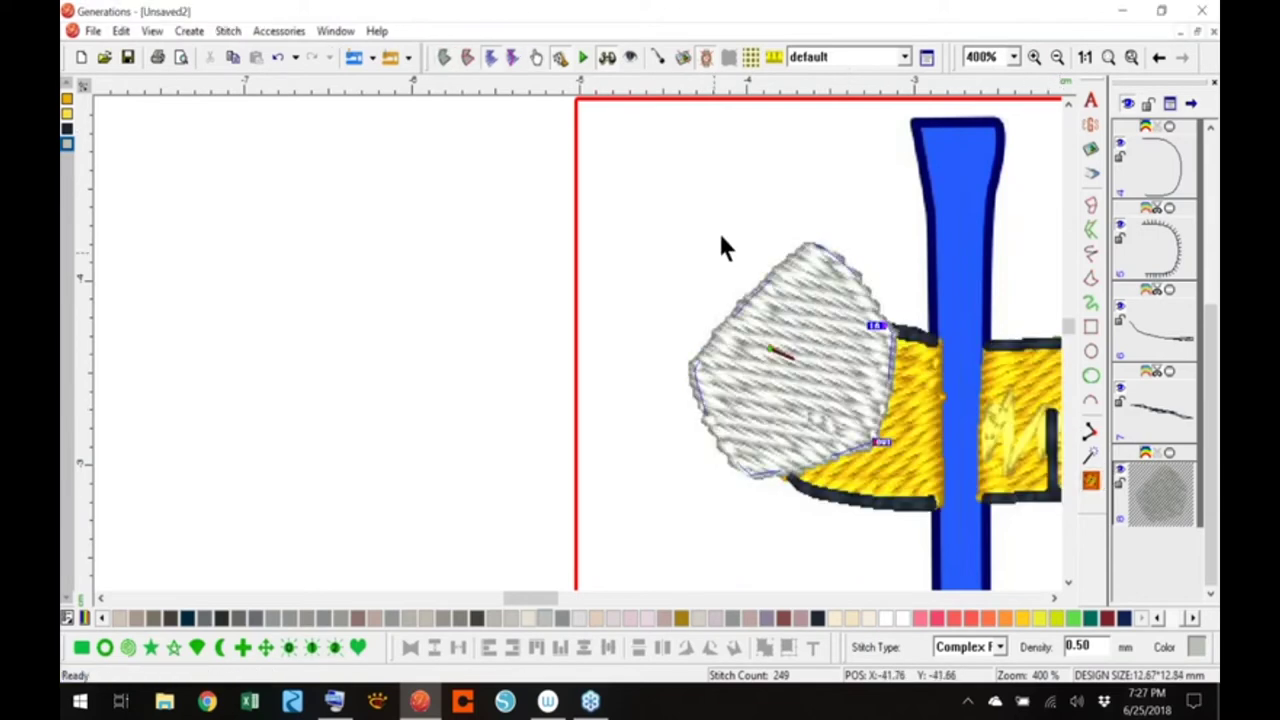
Divide the gray end tab with a curve that separates a narrow strip along its lower-left edge, and regenerate the stitches
{"action": "left_click", "coordinate": [444, 58]}
{"action": "right_click", "coordinate": [785, 364]}
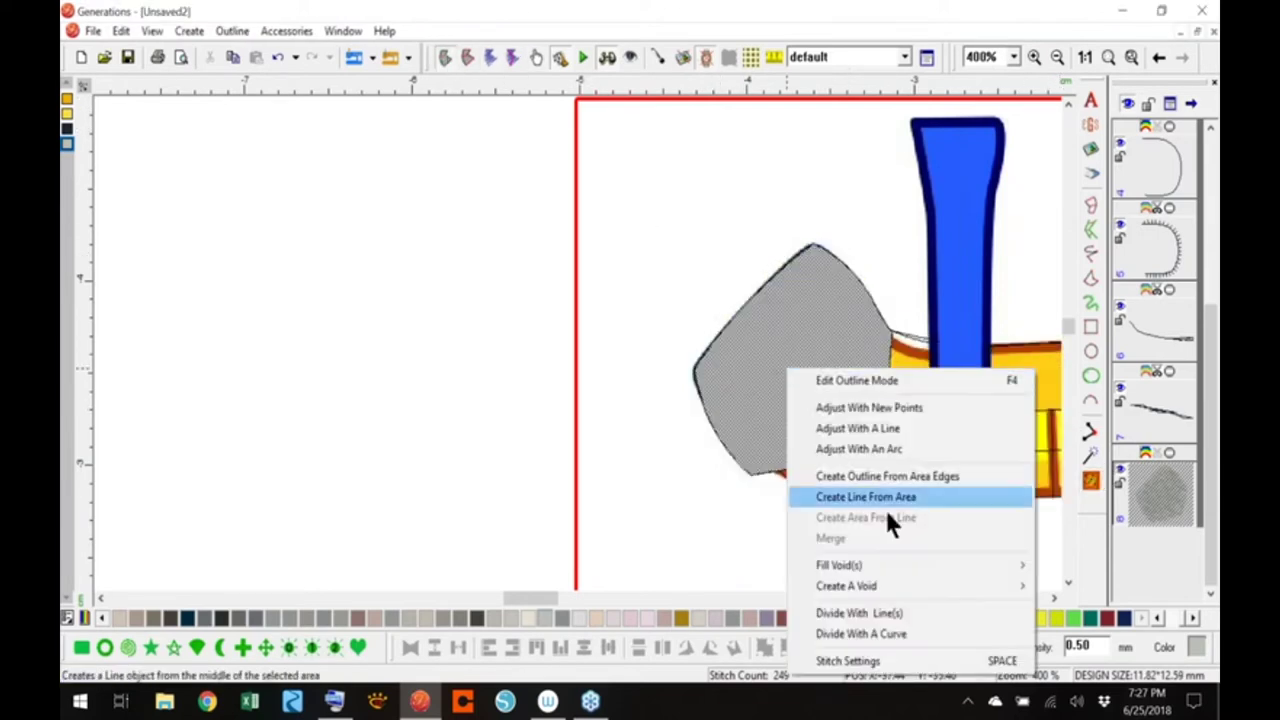
{"action": "left_click", "coordinate": [887, 632]}
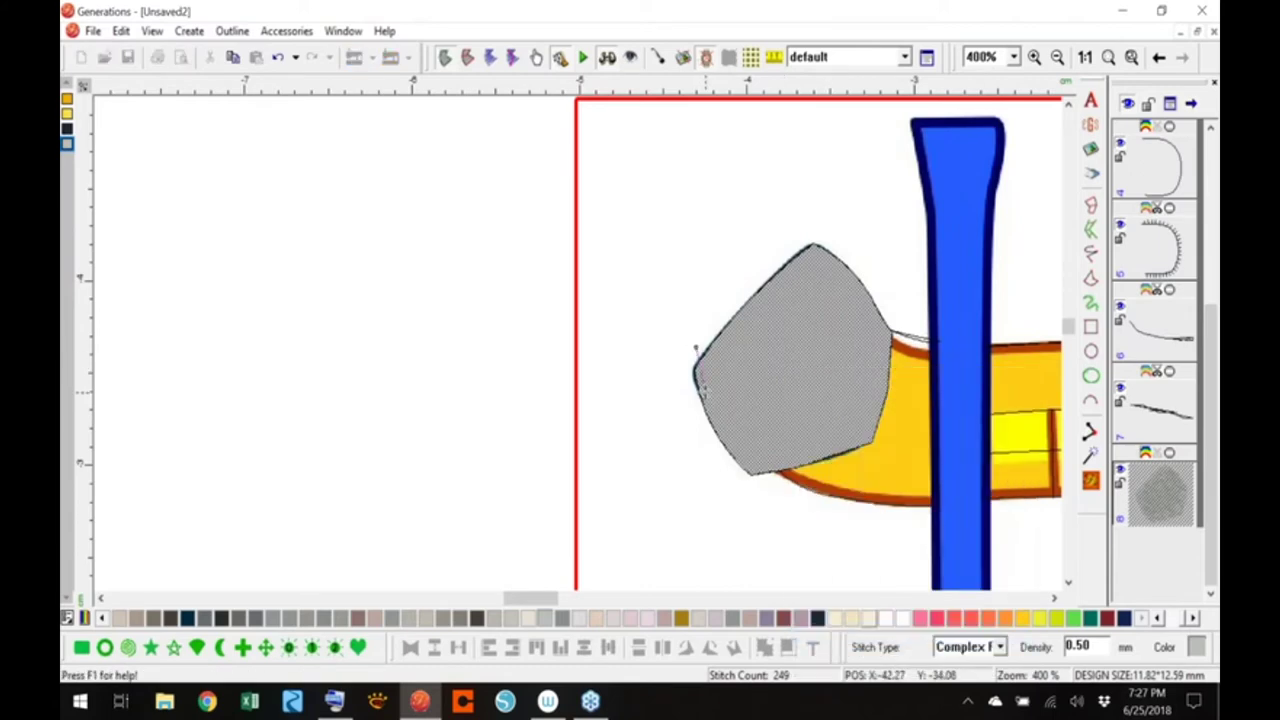
{"action": "left_click", "coordinate": [745, 449]}
{"action": "right_click", "coordinate": [786, 486]}
{"action": "right_click", "coordinate": [1089, 477]}
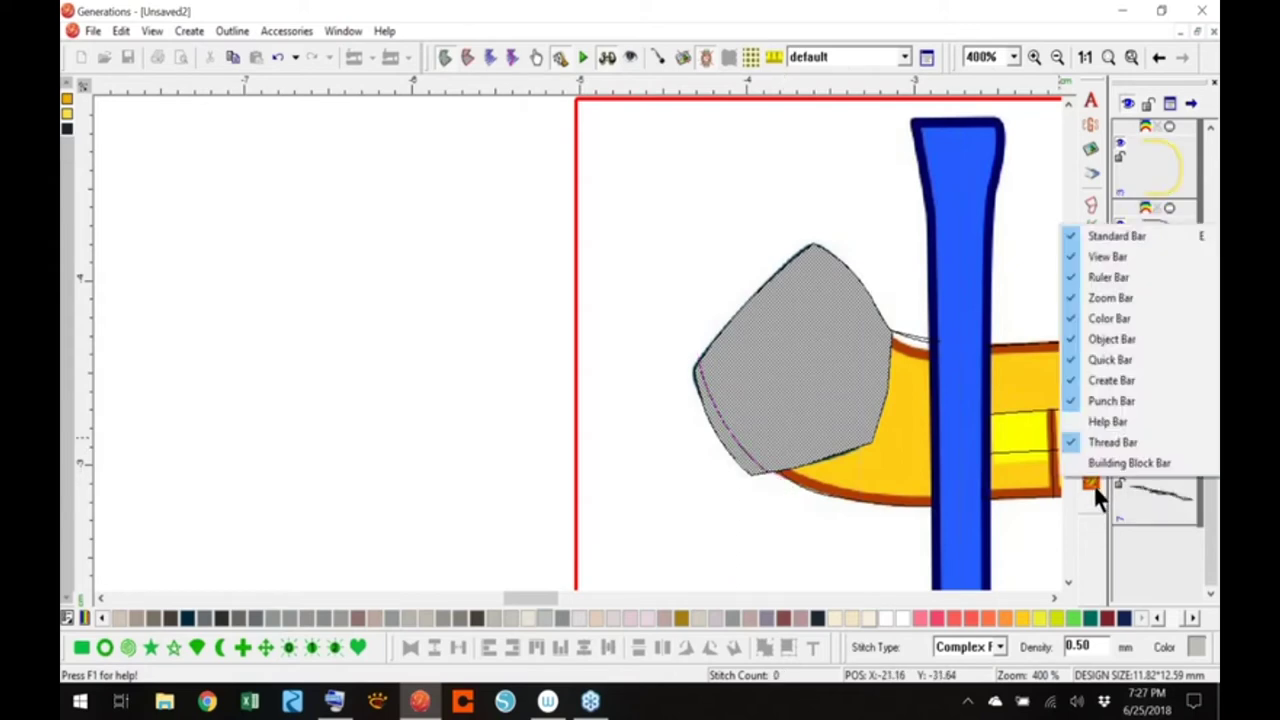
{"action": "left_click", "coordinate": [1092, 485]}
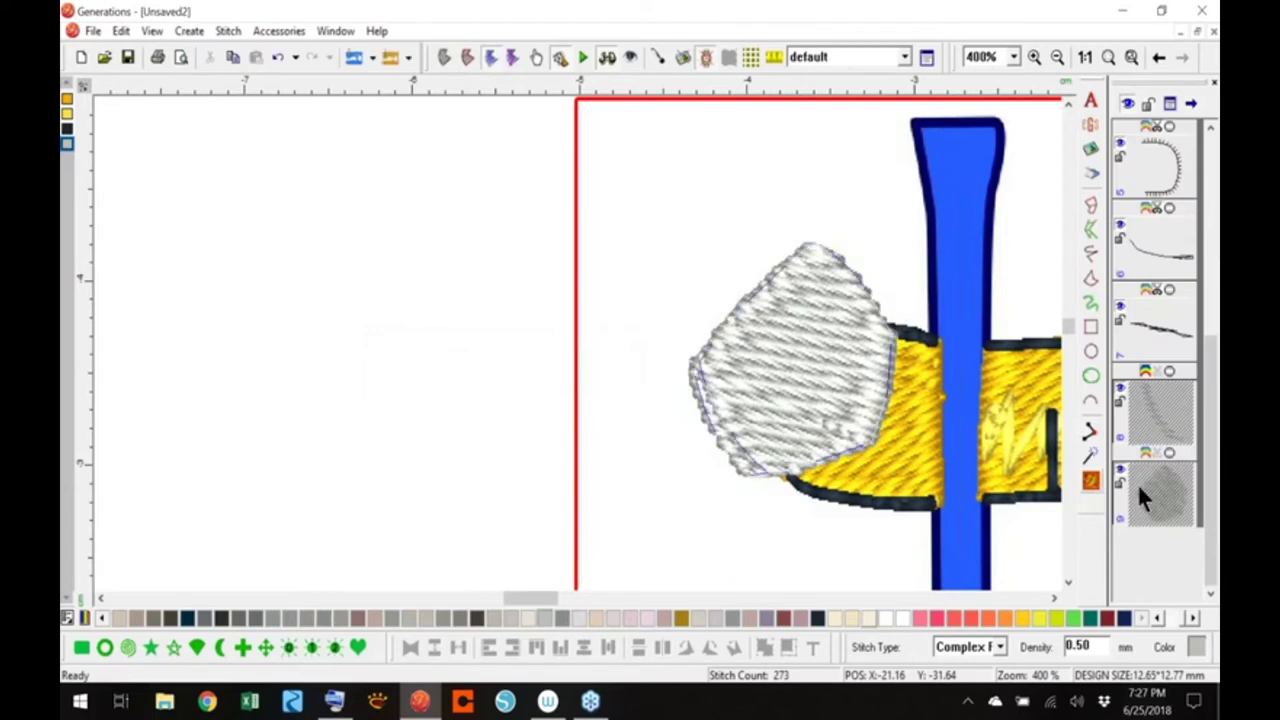
Delete the narrow strip separated from the gray end tab's lower-left edge, and check the stitching without the background artwork
{"action": "left_click", "coordinate": [466, 501]}
{"action": "left_click", "coordinate": [1155, 413]}
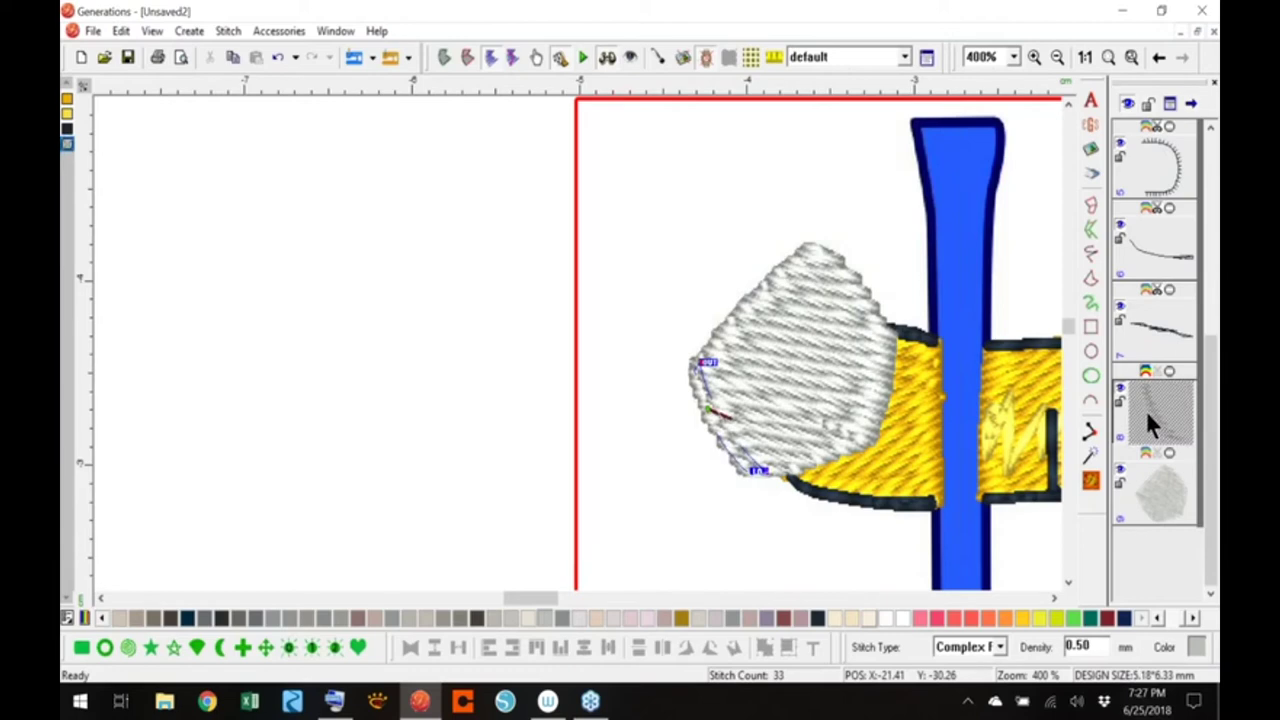
{"action": "key", "text": "Delete"}
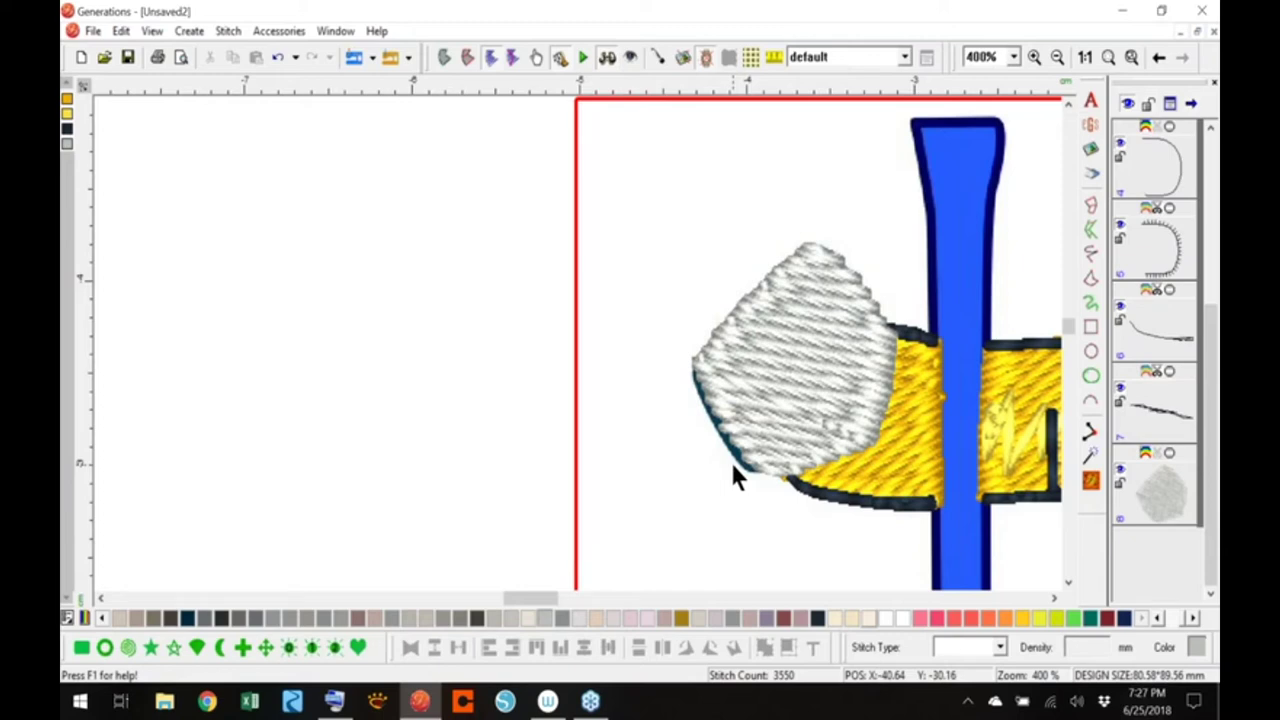
{"action": "left_click_drag", "start_coordinate": [541, 597], "coordinate": [561, 598]}
{"action": "left_click", "coordinate": [684, 58]}
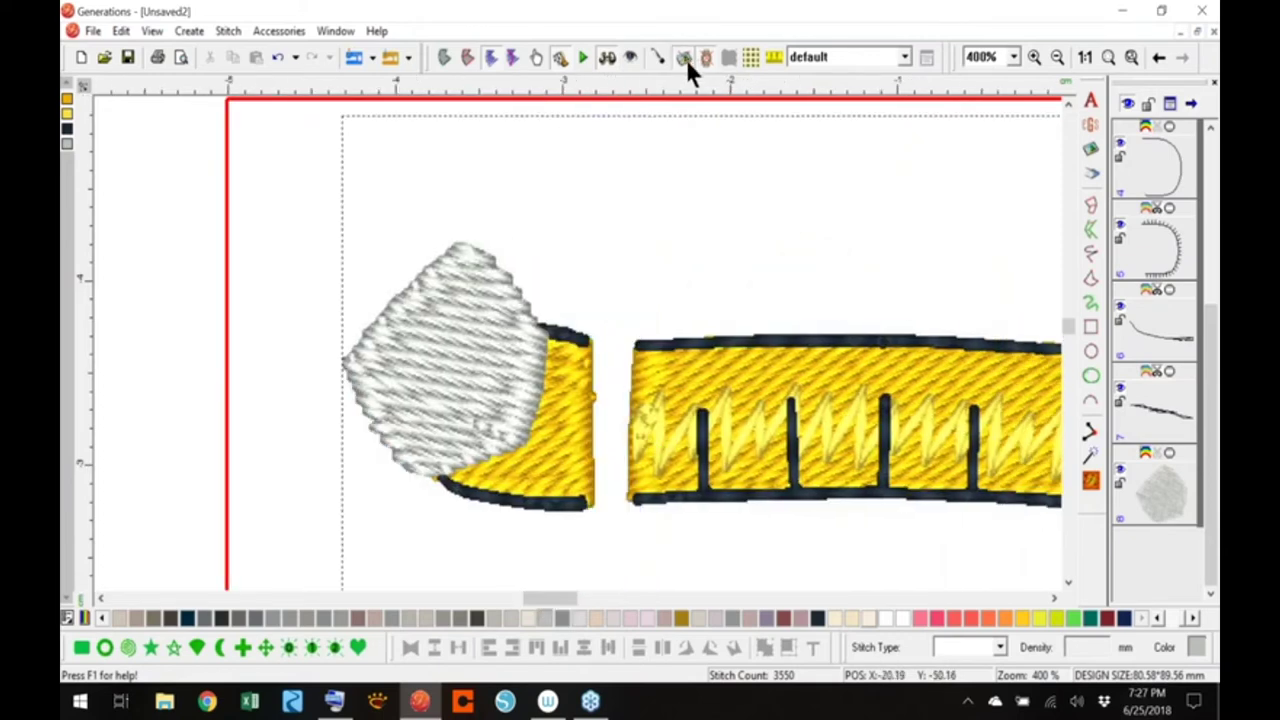
{"action": "left_click", "coordinate": [684, 57]}
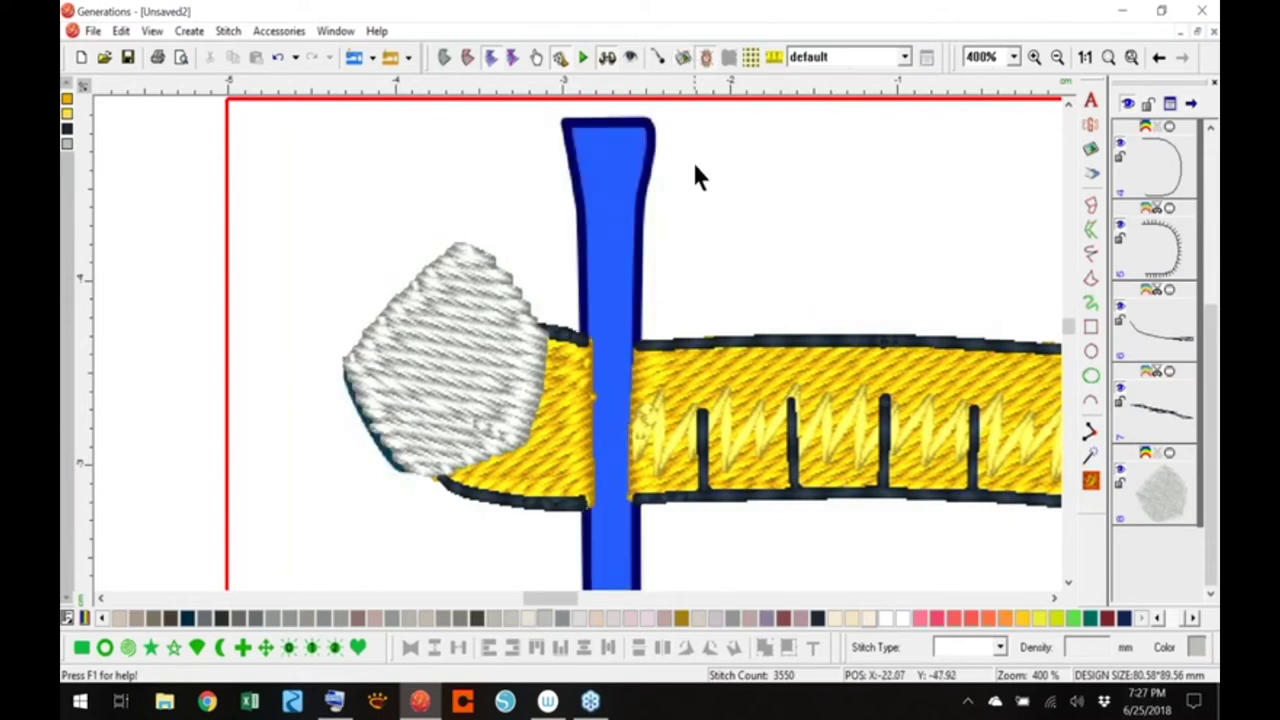
Create a Double Run outline from the gray end tab's area edges, applied to the outside border with offset 0
{"action": "left_click", "coordinate": [607, 57]}
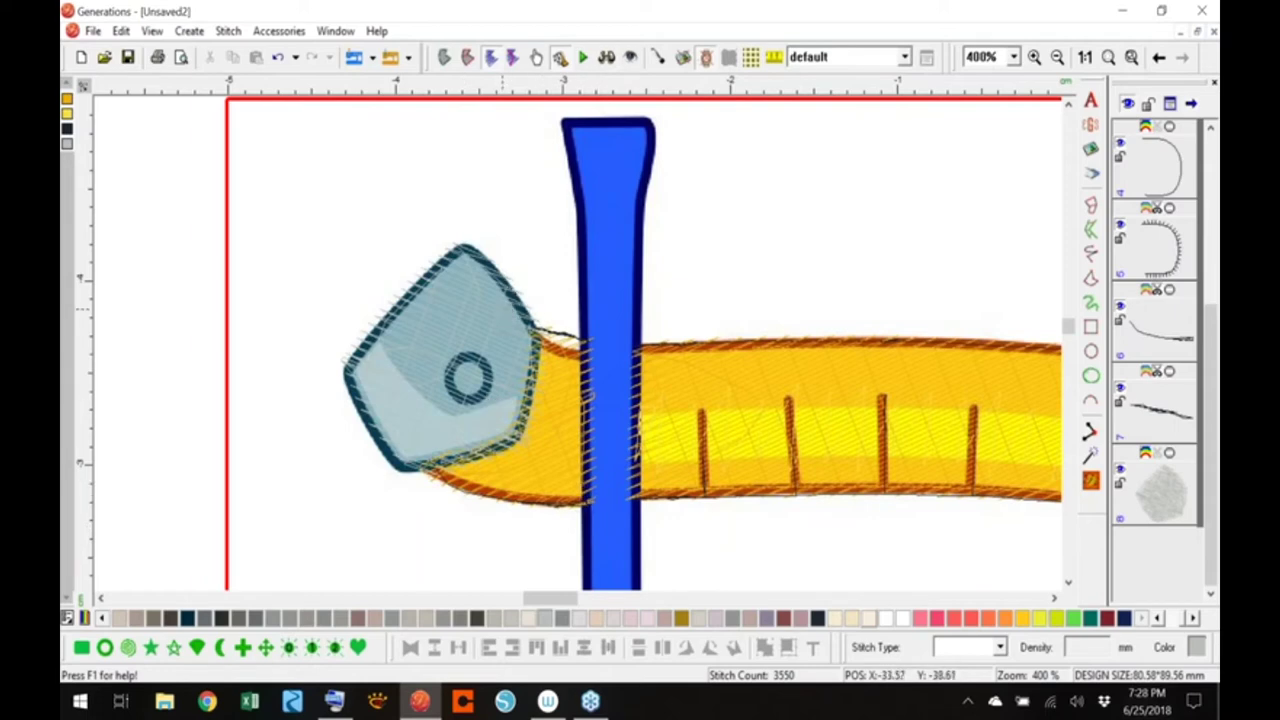
{"action": "left_click", "coordinate": [500, 308]}
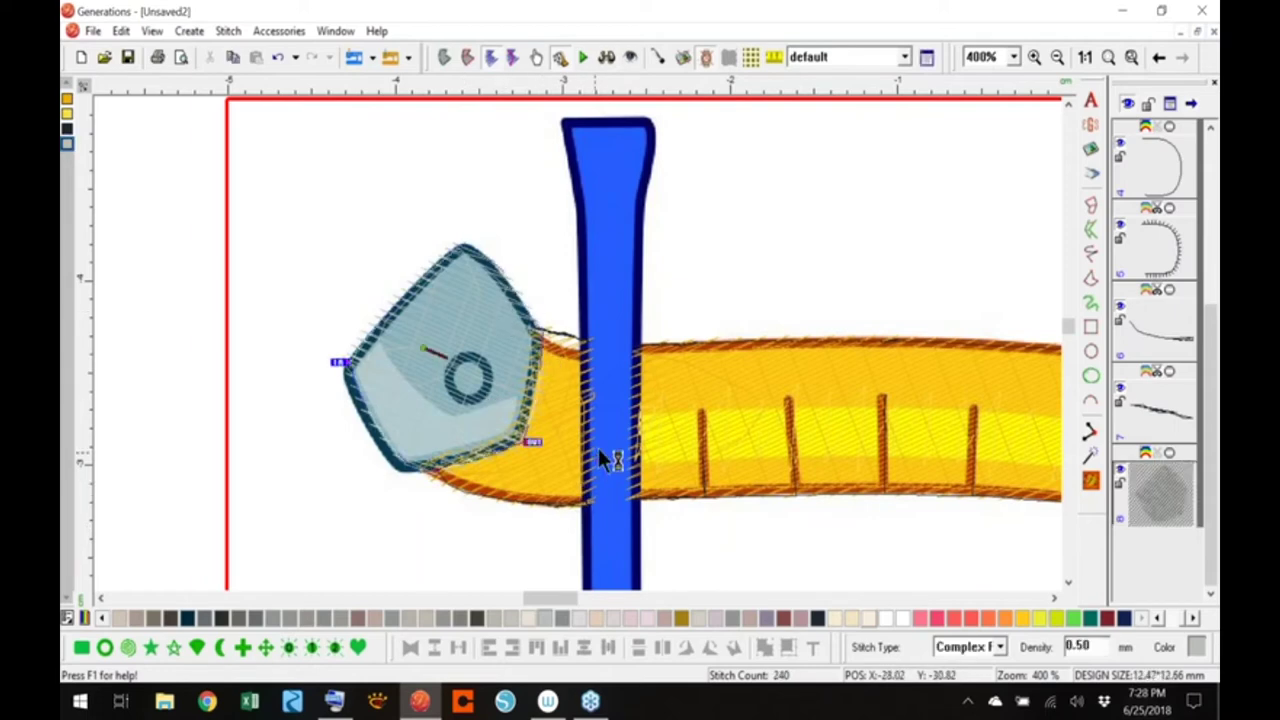
{"action": "key", "text": "F4"}
{"action": "right_click", "coordinate": [519, 342]}
{"action": "left_click", "coordinate": [660, 451]}
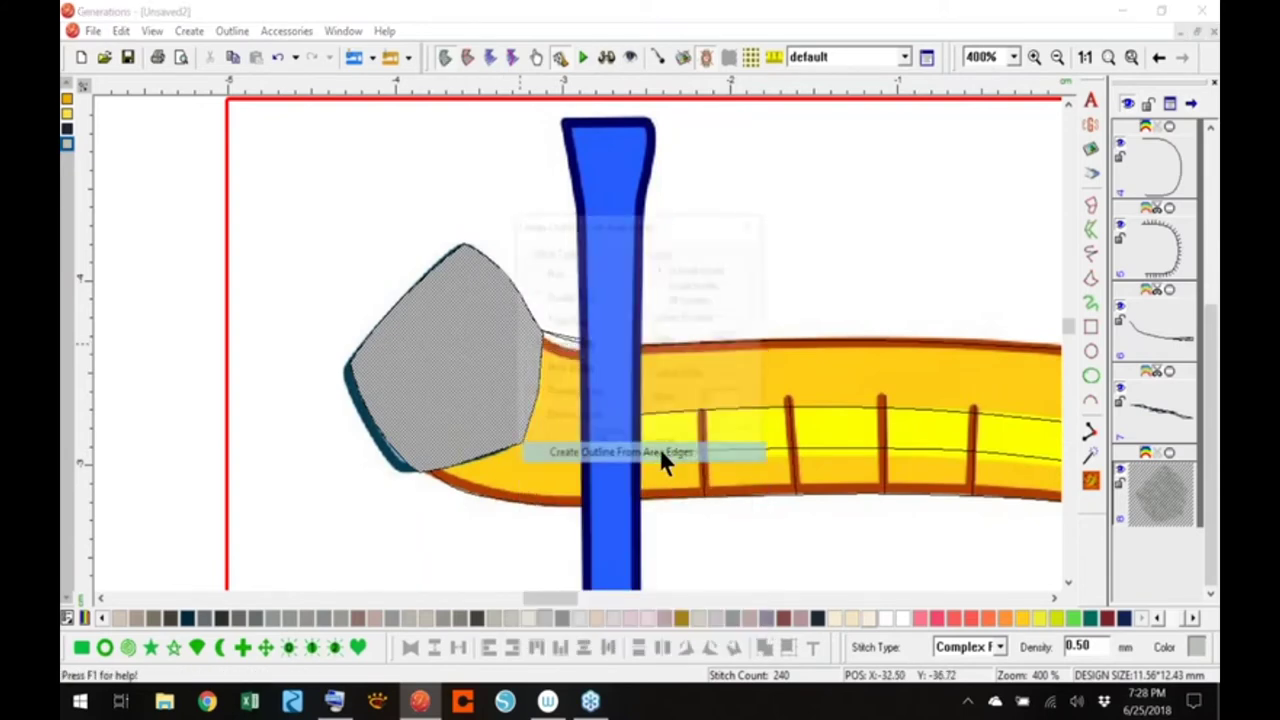
{"action": "left_click", "coordinate": [567, 297]}
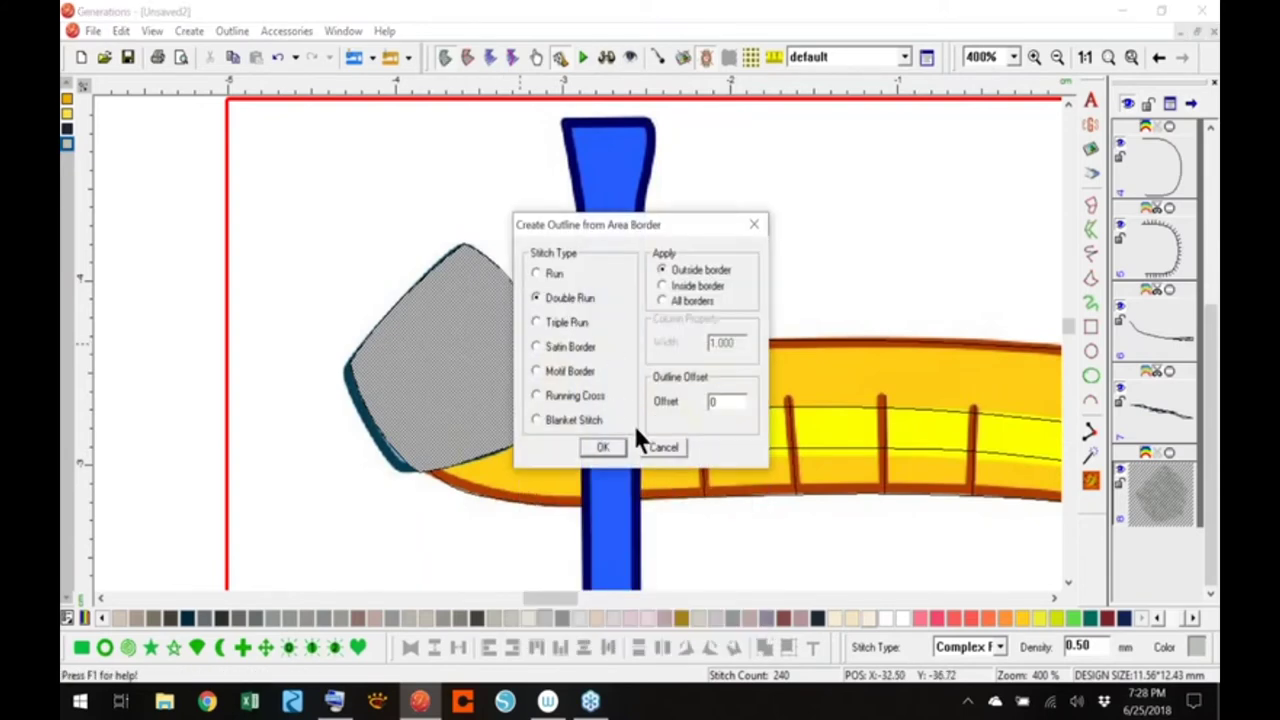
{"action": "left_click", "coordinate": [614, 449]}
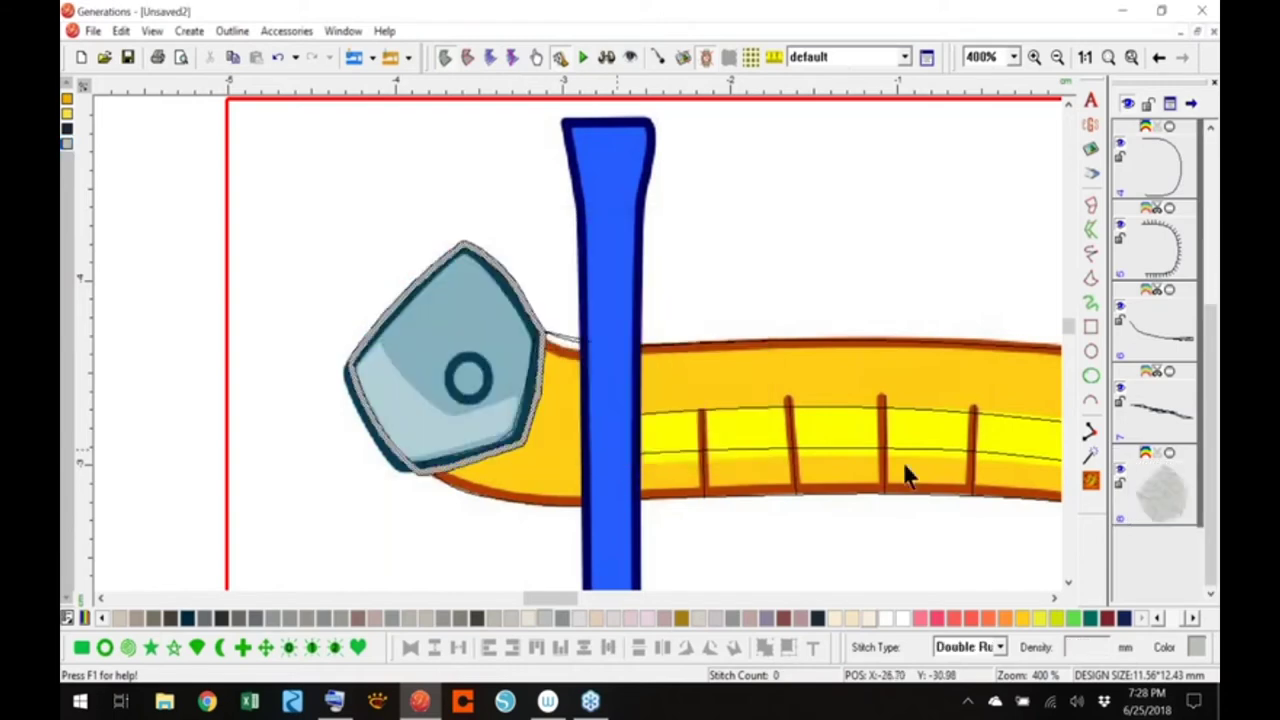
Generate the tab outline's stitches and recolor them in the dark color of the tape outlines
{"action": "left_click", "coordinate": [1090, 482]}
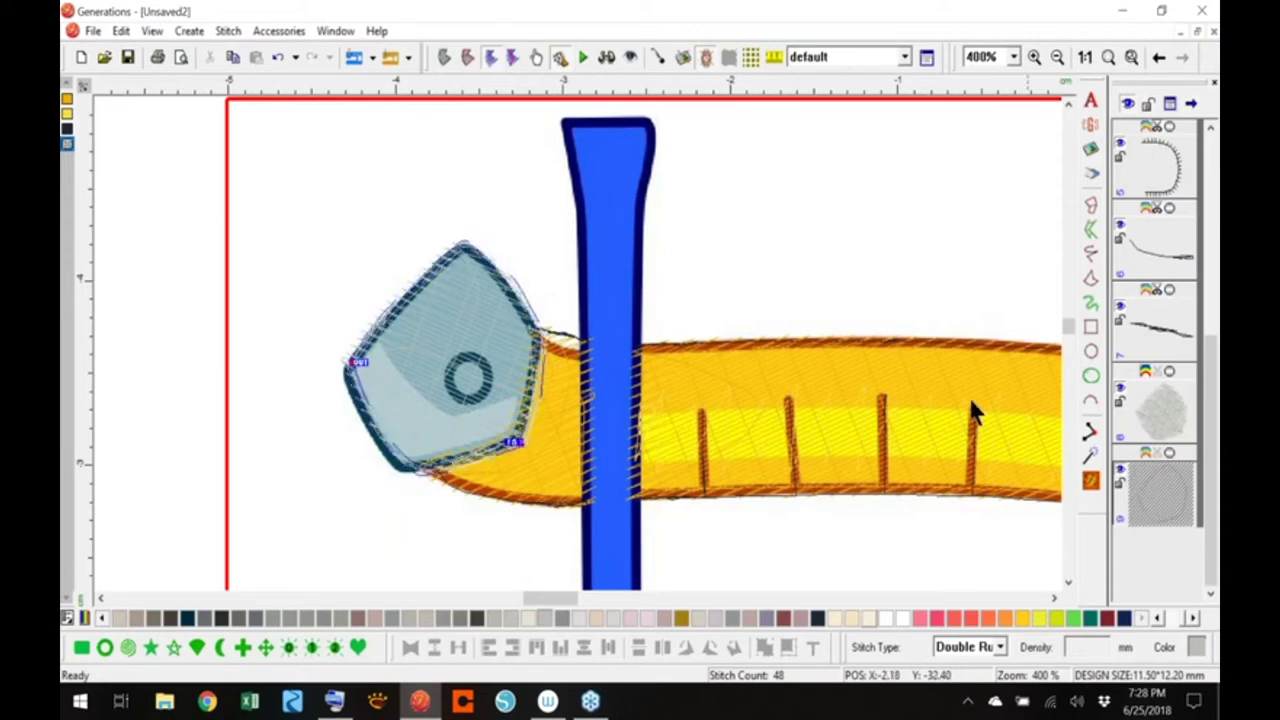
{"action": "left_click", "coordinate": [66, 128]}
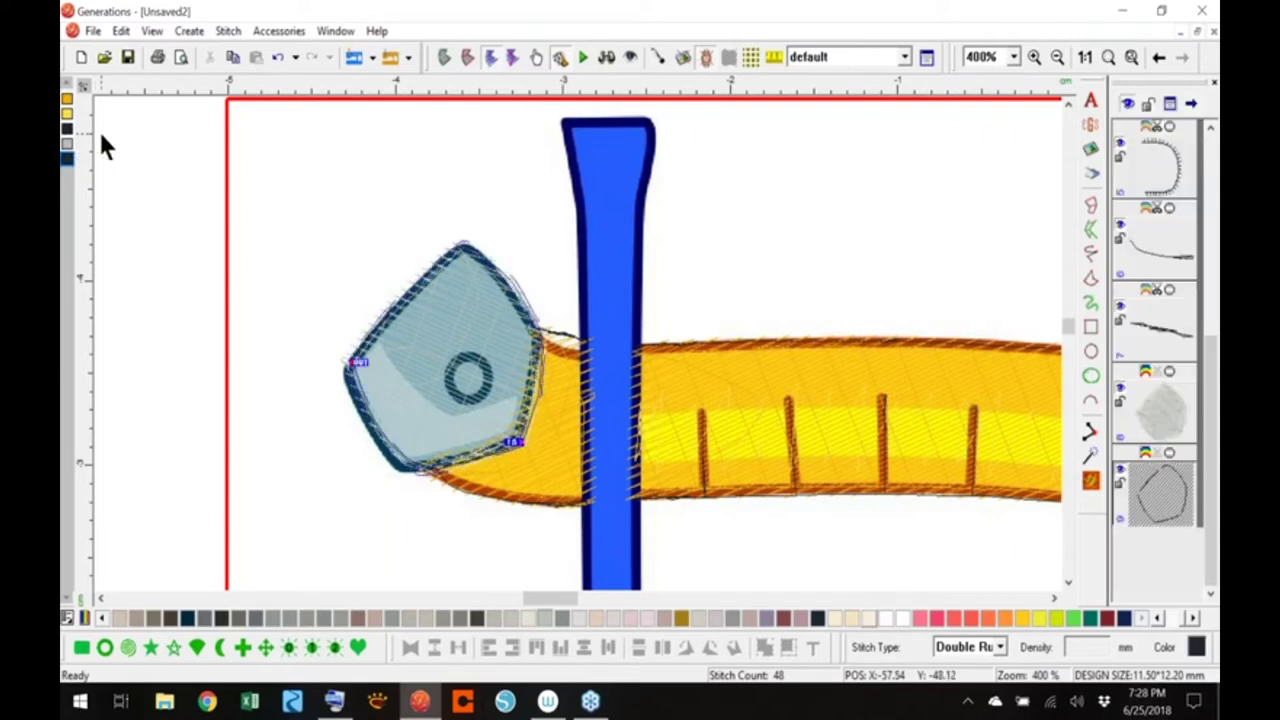
{"action": "left_click", "coordinate": [1091, 485]}
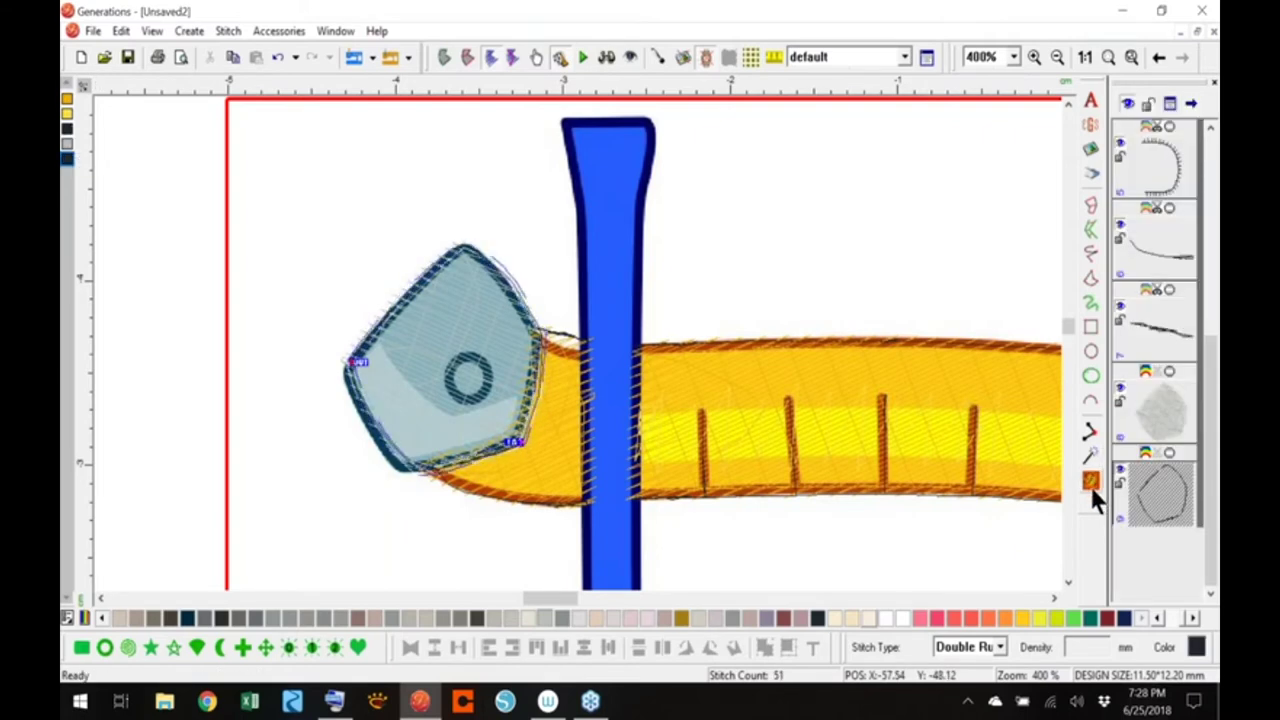
{"action": "left_click", "coordinate": [67, 142]}
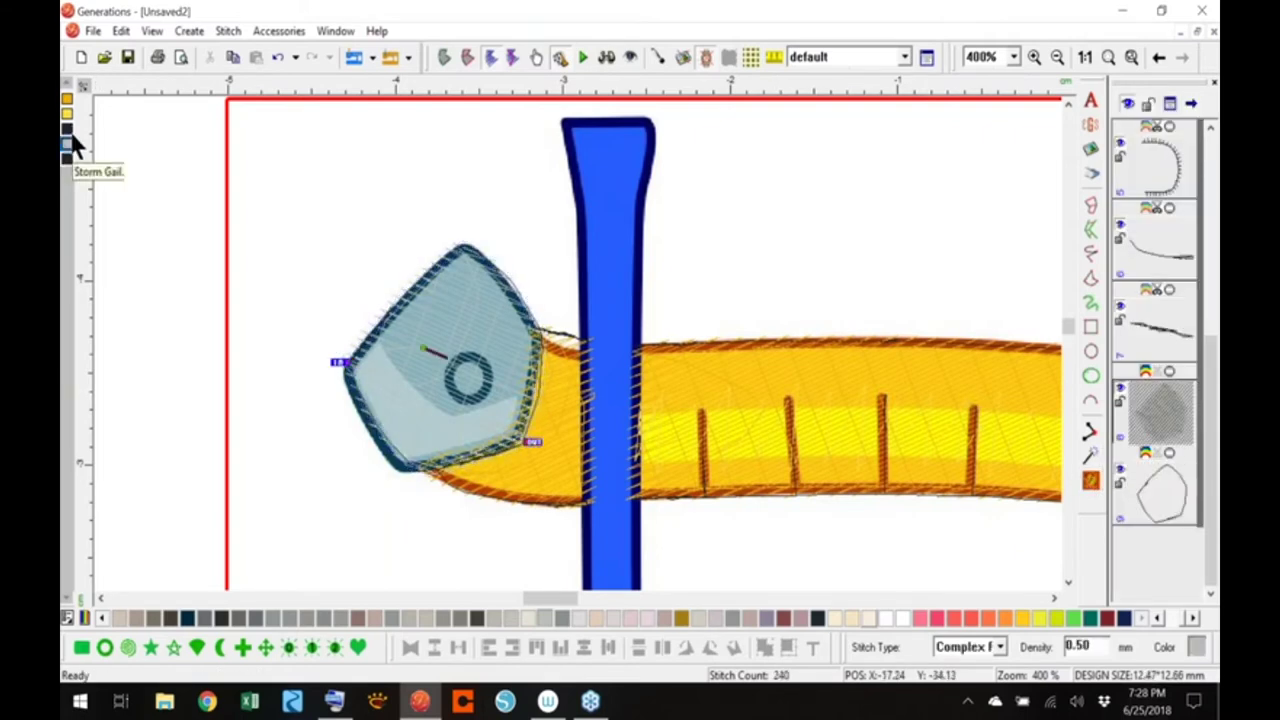
{"action": "left_click", "coordinate": [70, 138]}
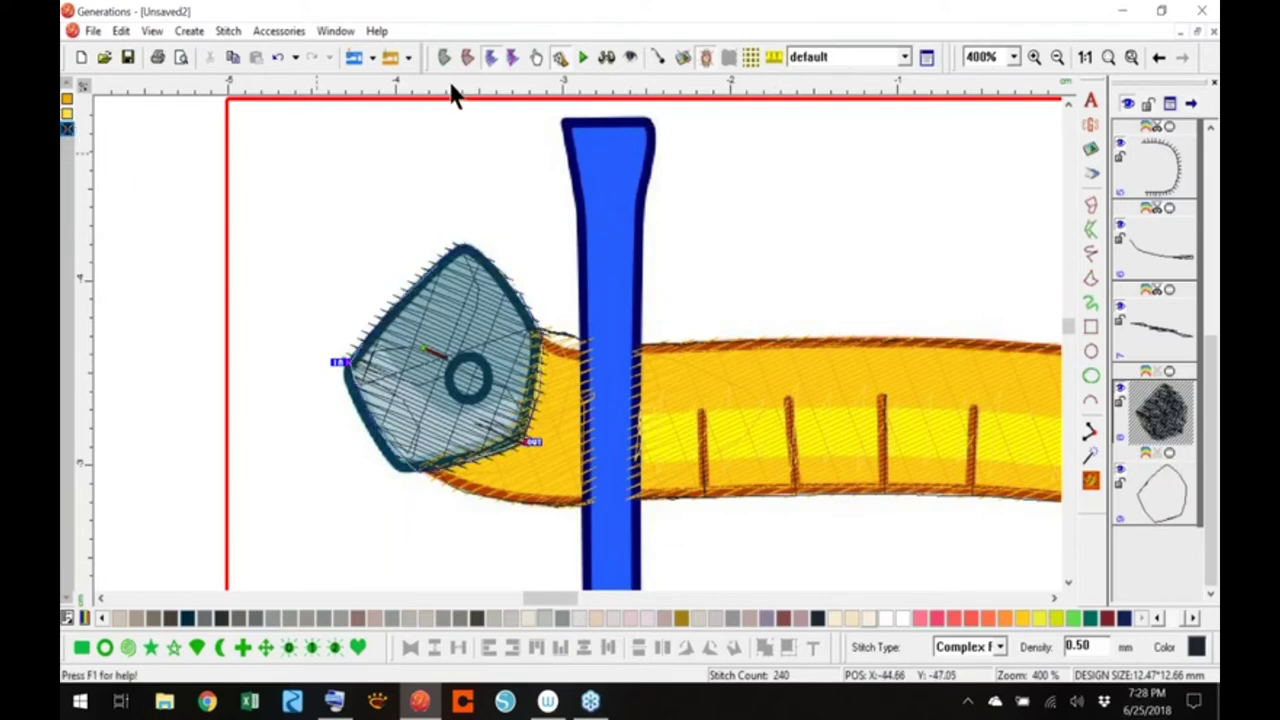
{"action": "left_click", "coordinate": [277, 57]}
Combine the tab outline with the dark tape outlines' color block, and move the gray tab fill ahead of them in the sewing order
{"action": "left_click", "coordinate": [68, 128]}
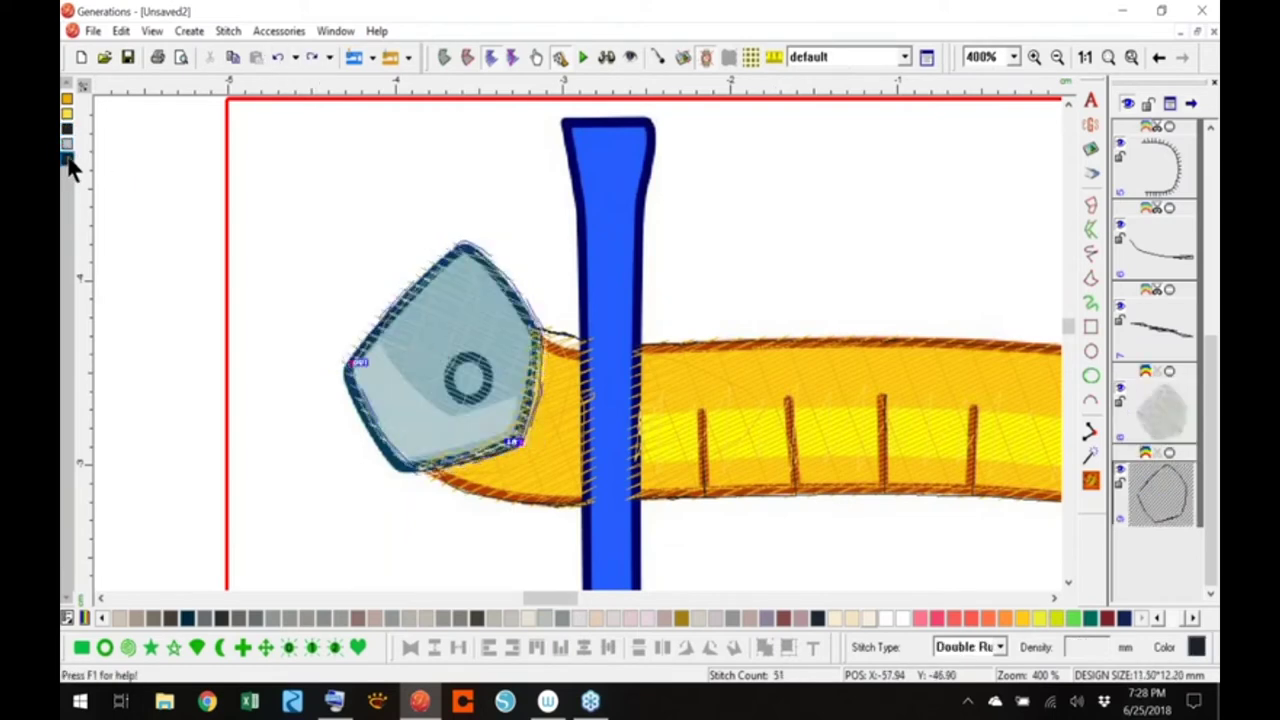
{"action": "key", "text": "ctrl+v"}
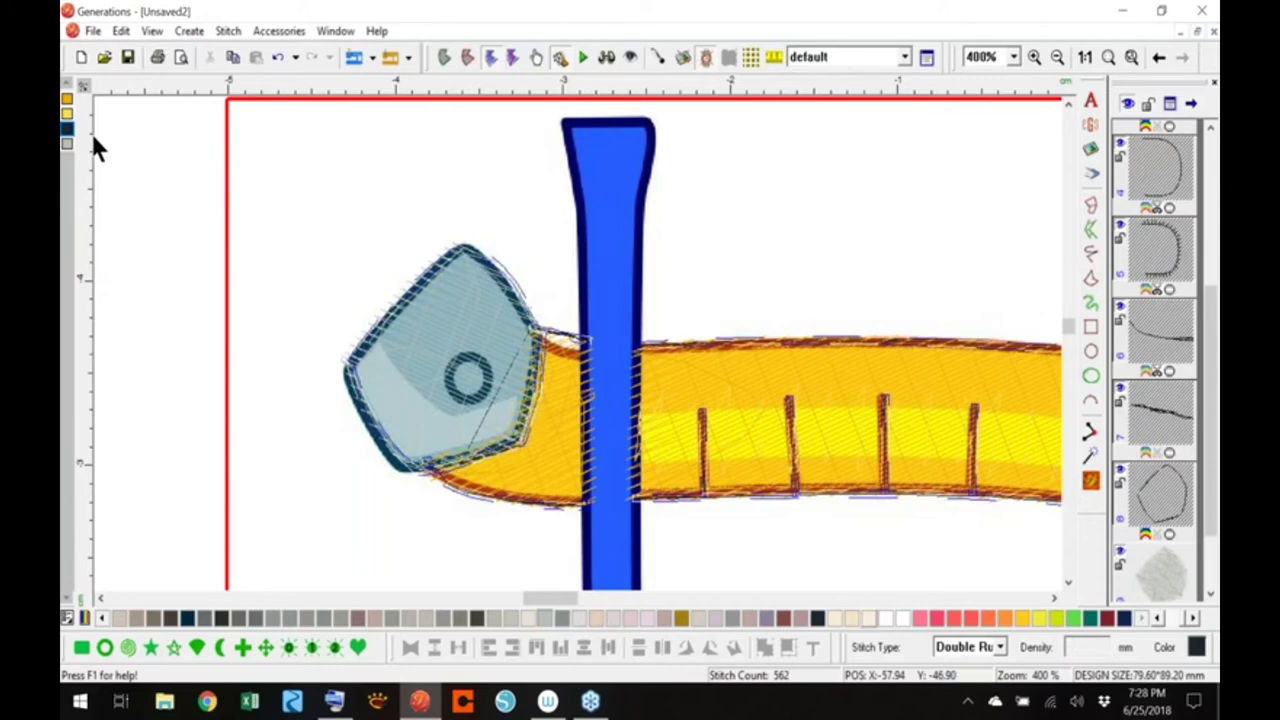
{"action": "left_click", "coordinate": [606, 57]}
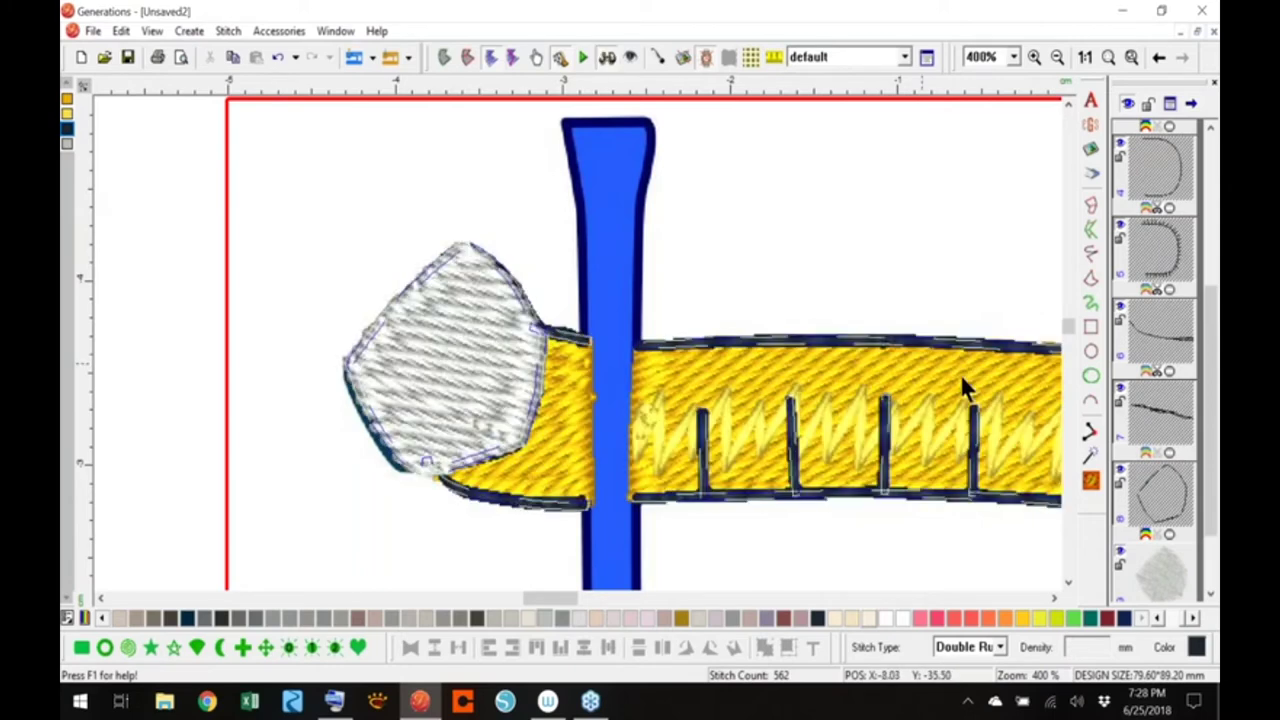
{"action": "left_click", "coordinate": [1168, 543]}
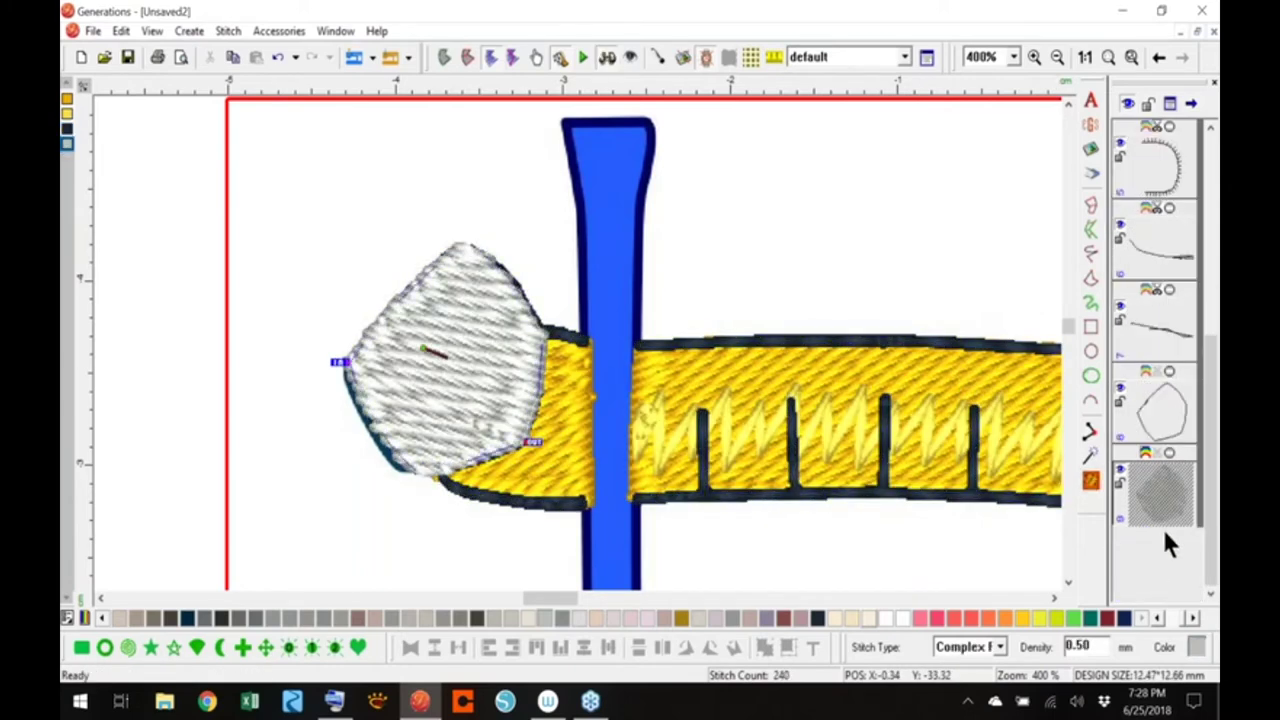
{"action": "left_click_drag", "start_coordinate": [1148, 485], "coordinate": [1132, 380]}
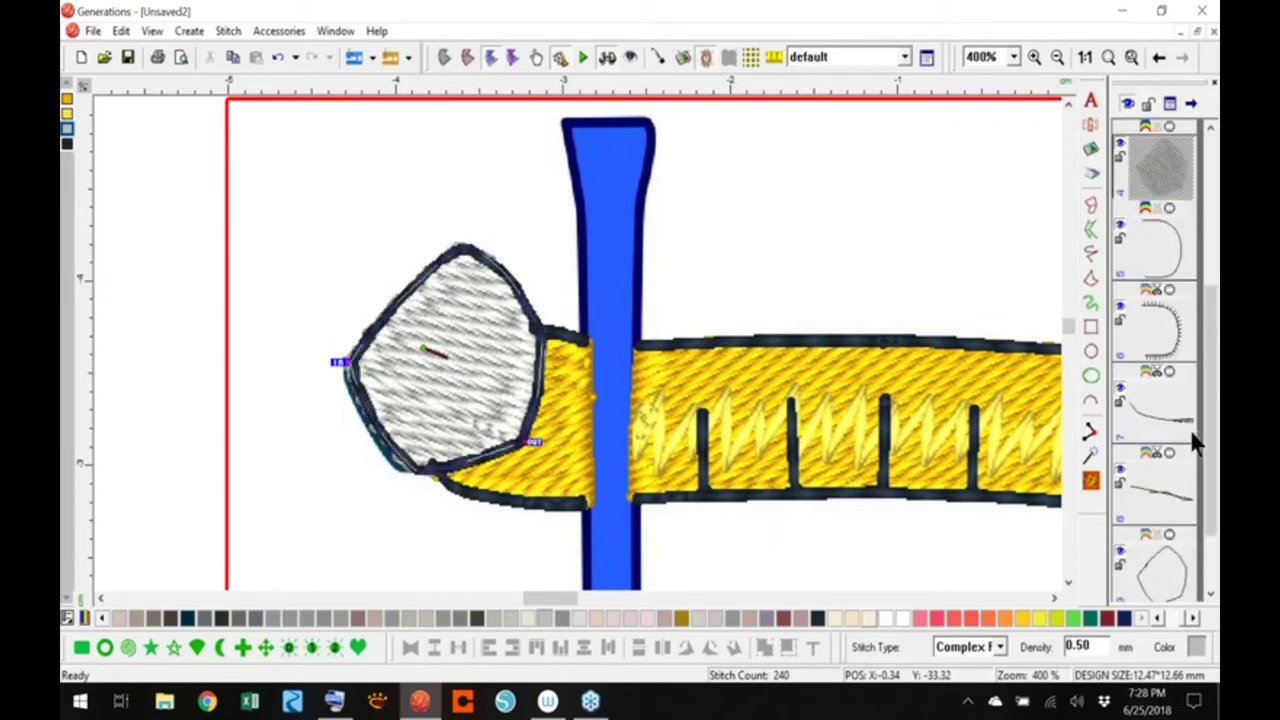
Edit the nodes of the tab outline and the two short tape edge lines so the lines meet the tab outline, and regenerate the stitches
{"action": "scroll", "coordinate": [1208, 515], "scroll_direction": "down", "scroll_amount": 1}
{"action": "left_click", "coordinate": [1157, 495]}
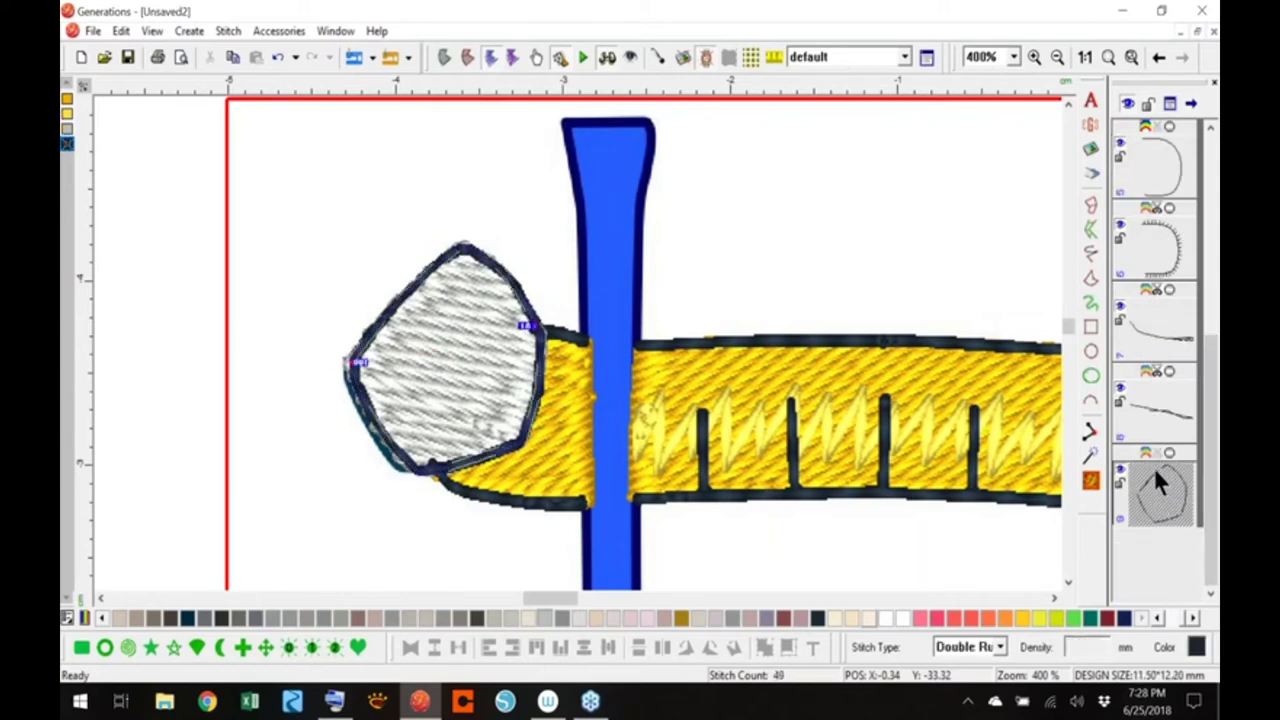
{"action": "left_click", "coordinate": [1156, 405], "text": "ctrl"}
{"action": "left_click", "coordinate": [1160, 337], "text": "ctrl"}
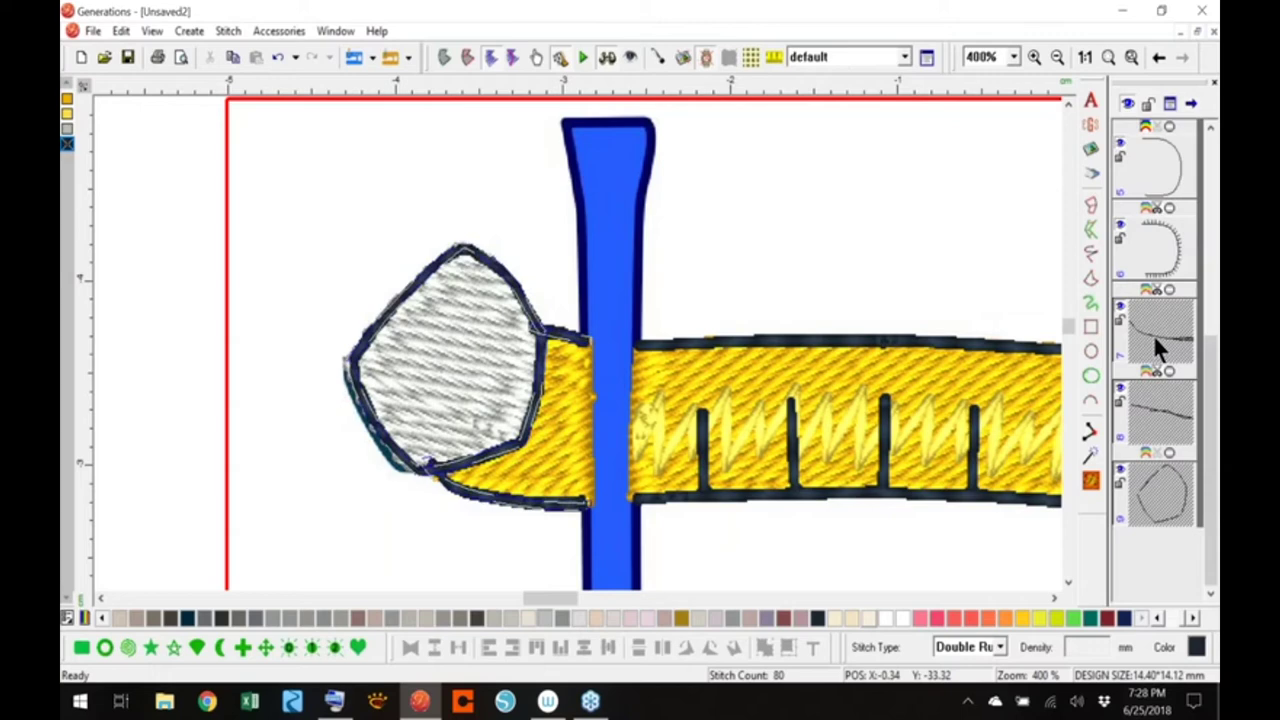
{"action": "left_click", "coordinate": [440, 56]}
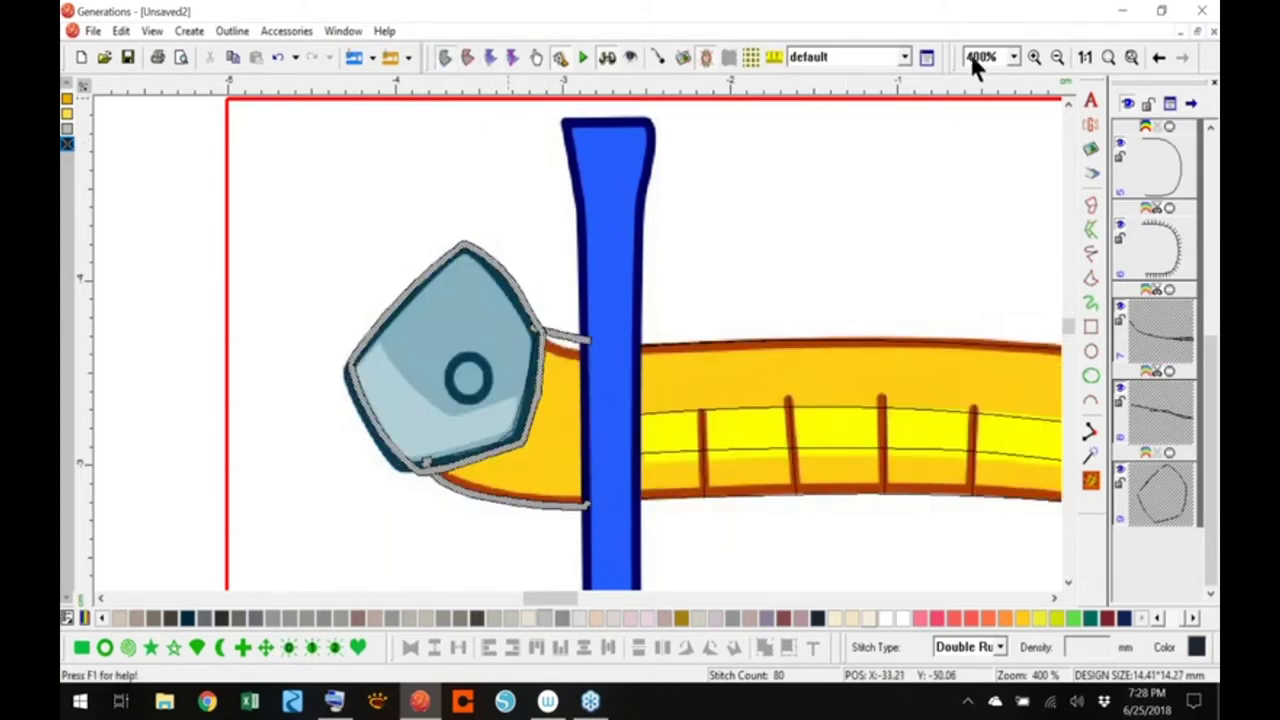
{"action": "right_click", "coordinate": [535, 320]}
{"action": "left_click", "coordinate": [600, 328]}
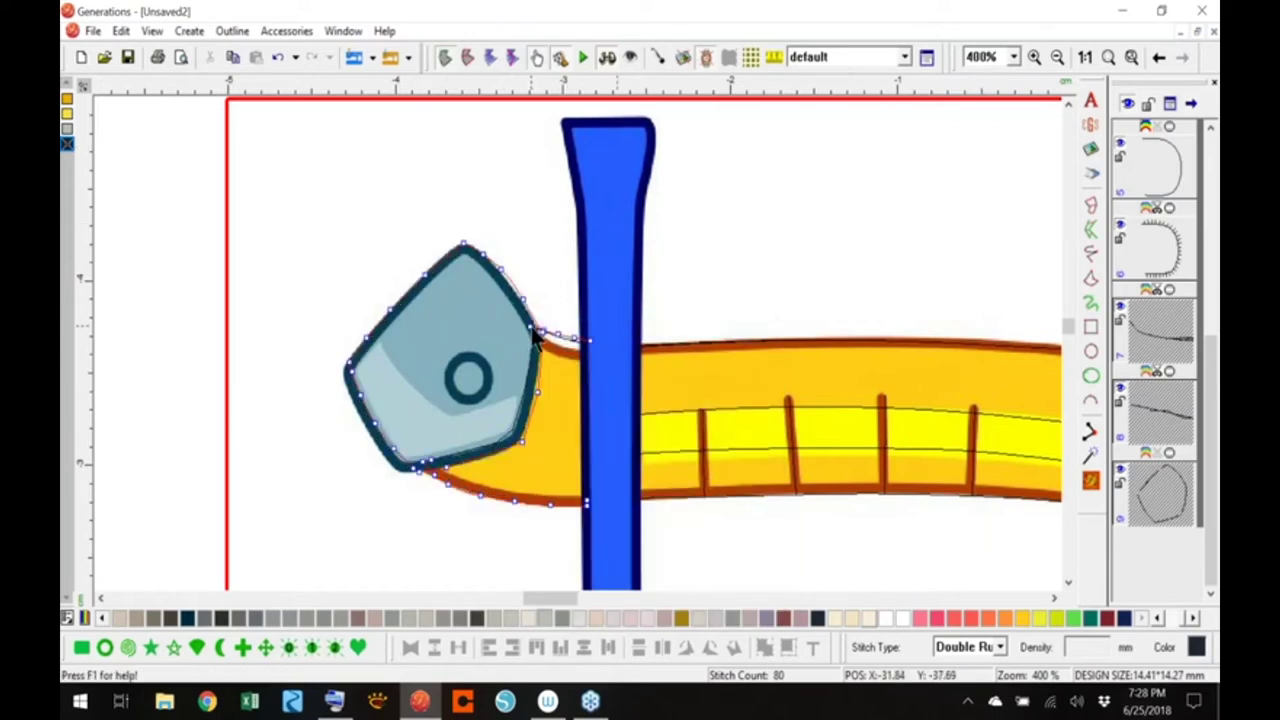
{"action": "left_click", "coordinate": [541, 331]}
{"action": "left_click", "coordinate": [542, 331]}
{"action": "left_click", "coordinate": [425, 464]}
{"action": "left_click", "coordinate": [542, 338]}
{"action": "left_click", "coordinate": [1091, 480]}
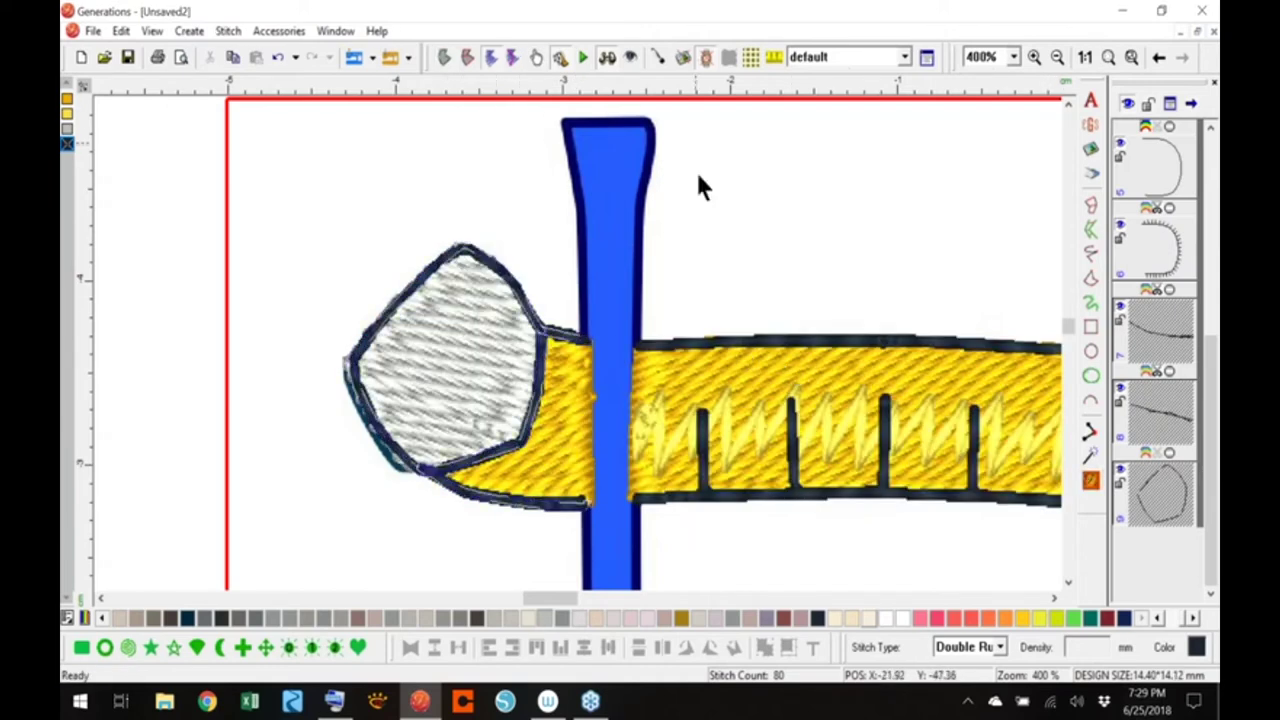
Merge the tab outline and the two short tape edge lines into one object, regenerate the stitches, and view the whole design at 100%
{"action": "left_click", "coordinate": [465, 57]}
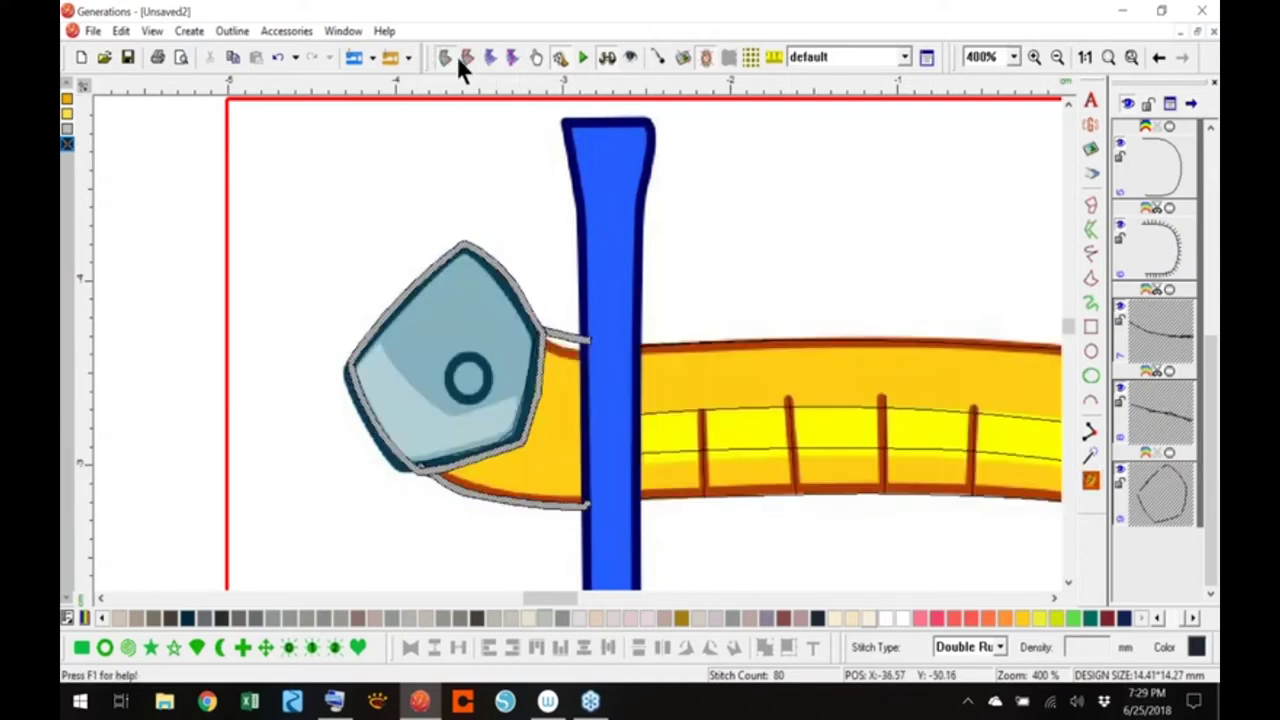
{"action": "right_click", "coordinate": [545, 332]}
{"action": "left_click", "coordinate": [600, 500]}
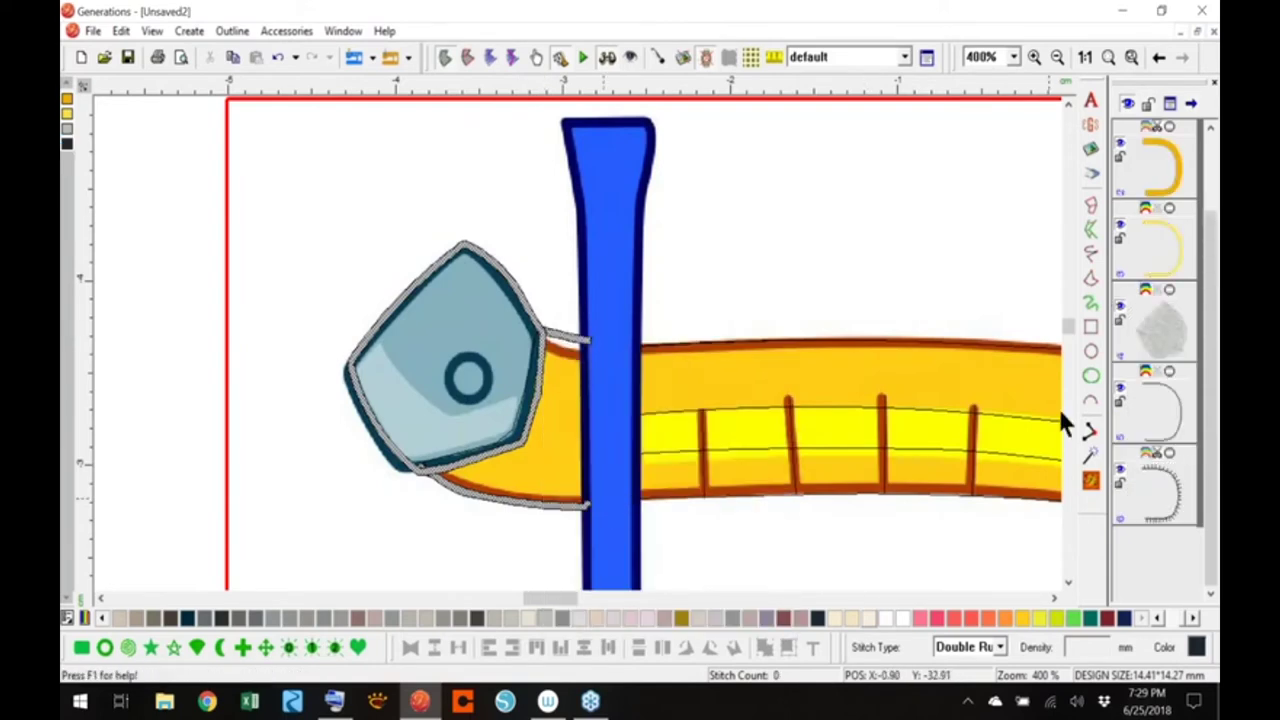
{"action": "left_click", "coordinate": [1098, 485]}
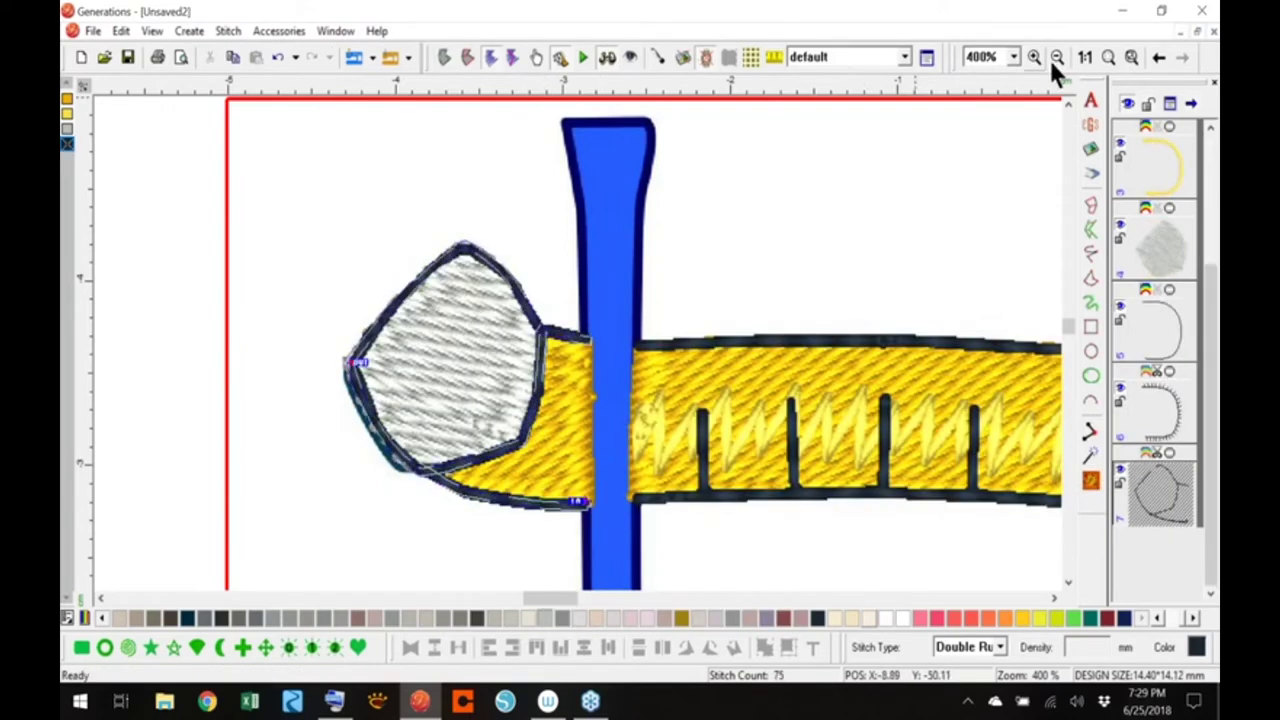
{"action": "left_click", "coordinate": [1085, 57]}
{"action": "left_click", "coordinate": [848, 335]}
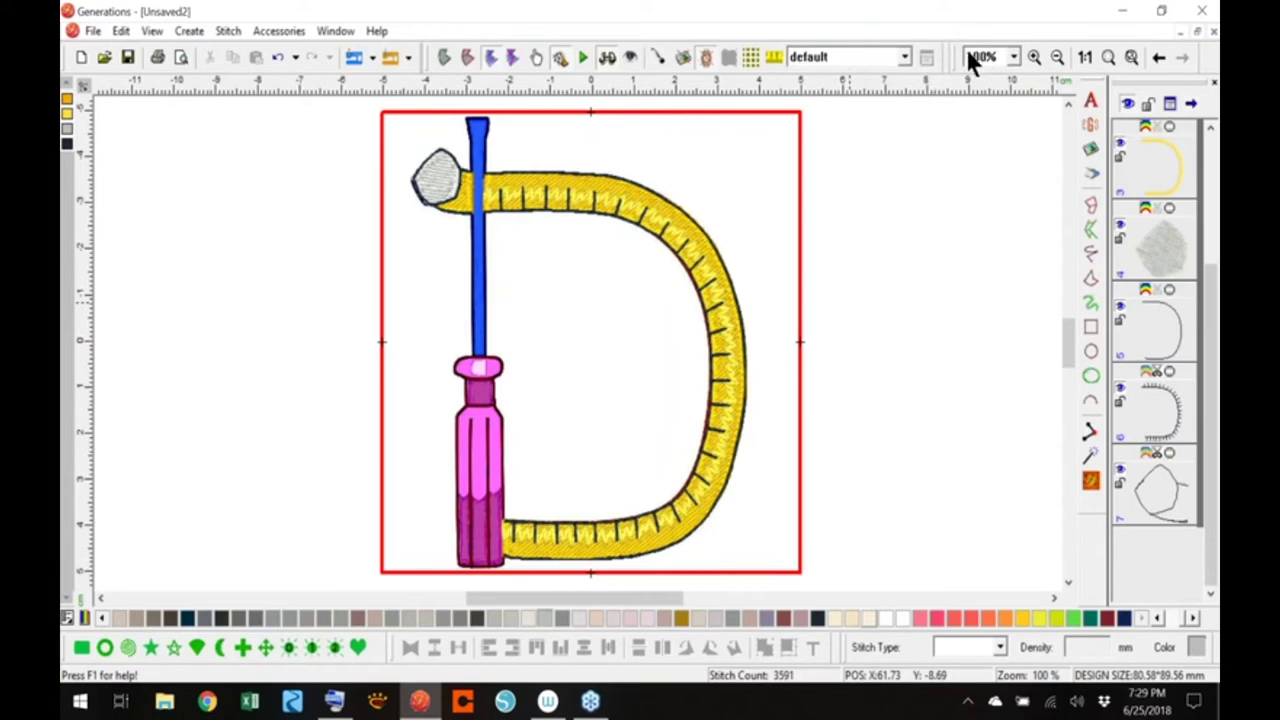
Start a side-to-side satin area in gray 706D66 at the screwdriver's flared tip, placing paired points at its top edge and narrowing
{"action": "left_click", "coordinate": [1014, 58]}
{"action": "left_click", "coordinate": [982, 152]}
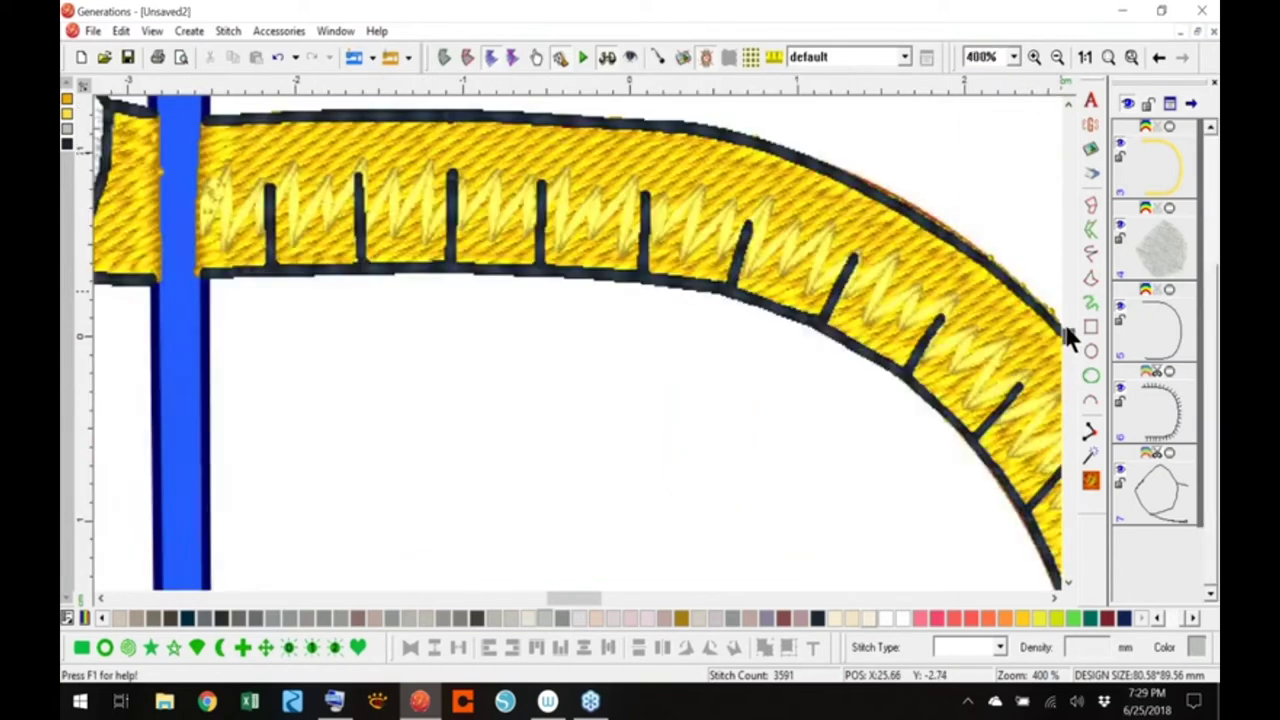
{"action": "scroll", "coordinate": [1066, 330], "scroll_direction": "up", "scroll_amount": 3}
{"action": "scroll", "coordinate": [1068, 335], "scroll_direction": "up", "scroll_amount": 2}
{"action": "scroll", "coordinate": [560, 597], "scroll_direction": "left", "scroll_amount": 4}
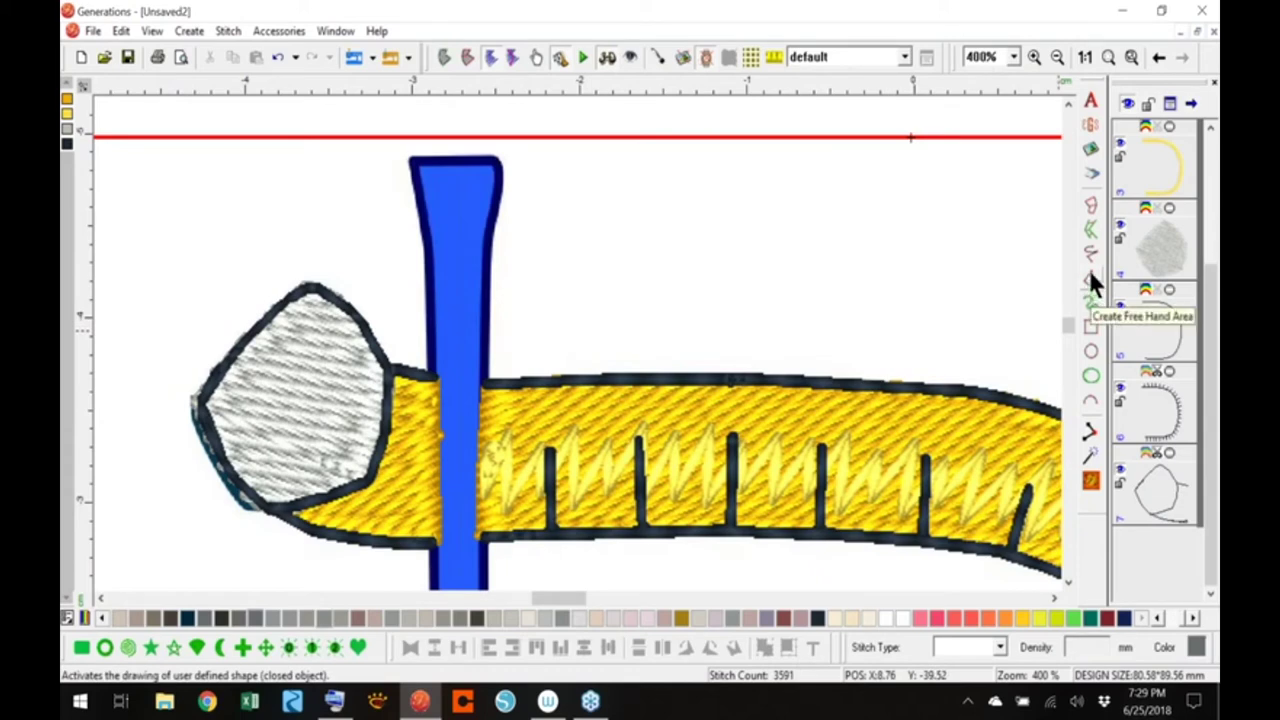
{"action": "left_click", "coordinate": [1091, 203]}
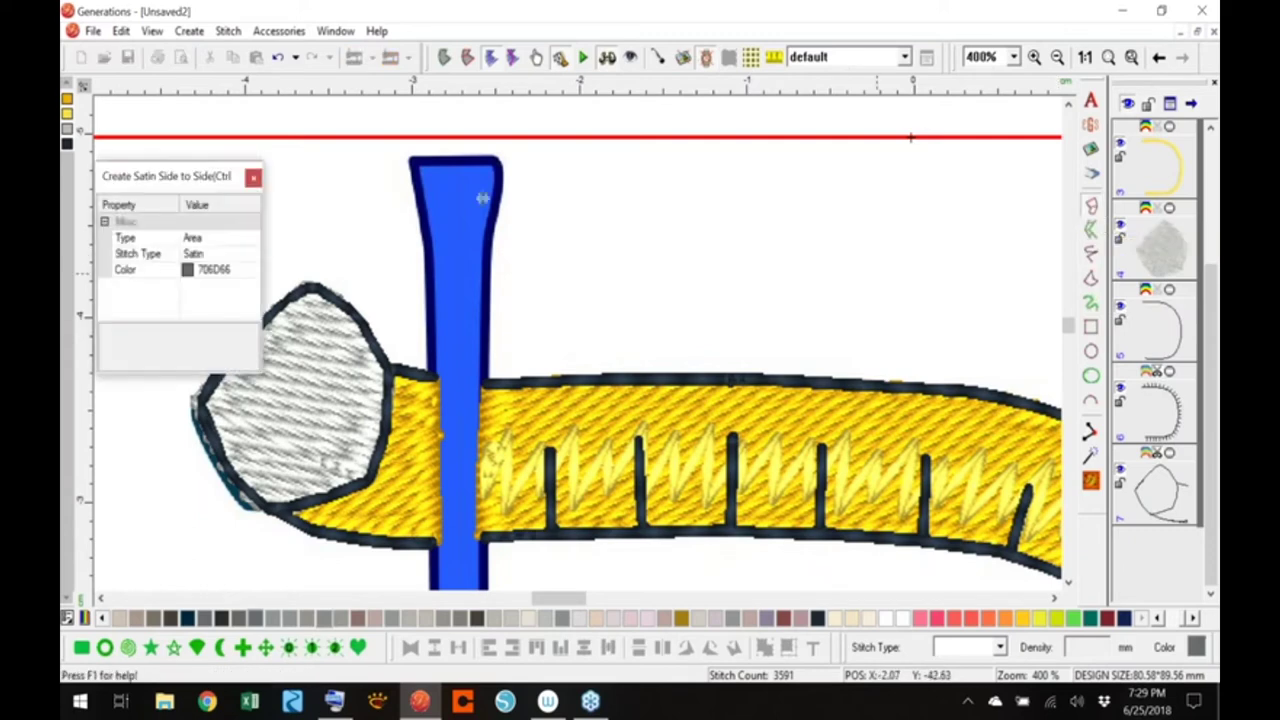
{"action": "left_click", "coordinate": [412, 157]}
{"action": "left_click", "coordinate": [503, 157]}
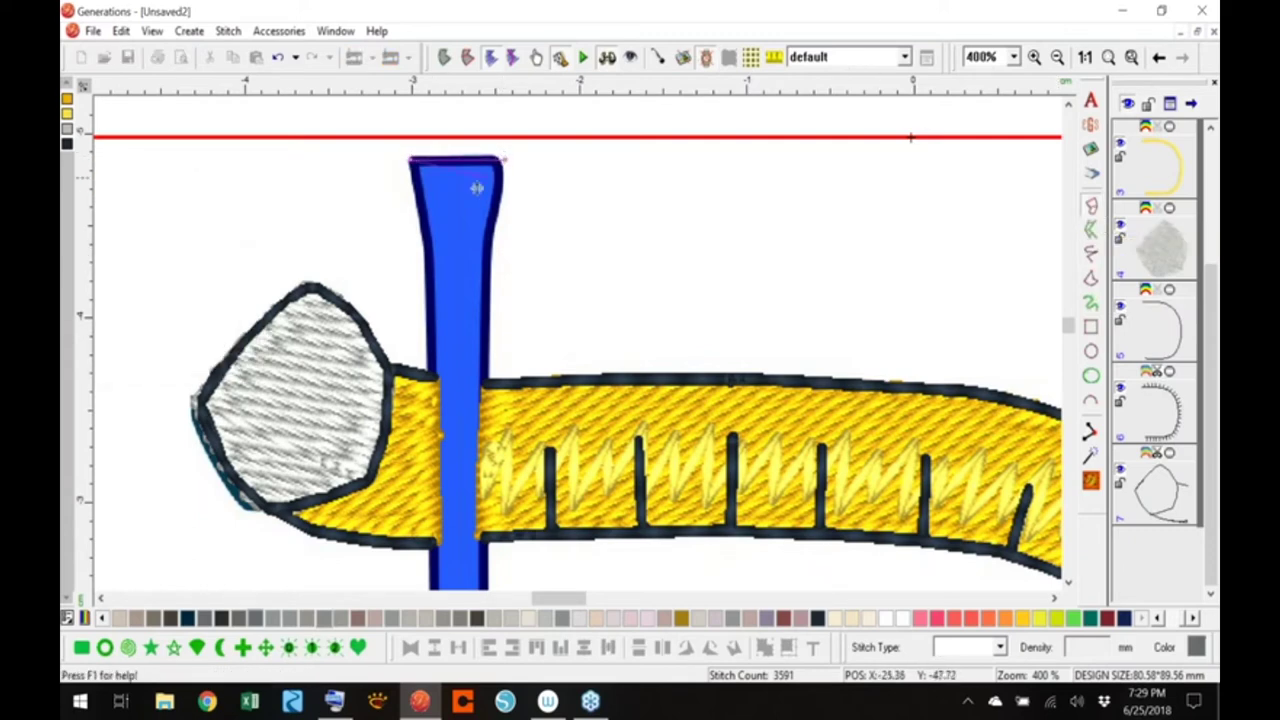
{"action": "left_click", "coordinate": [428, 226]}
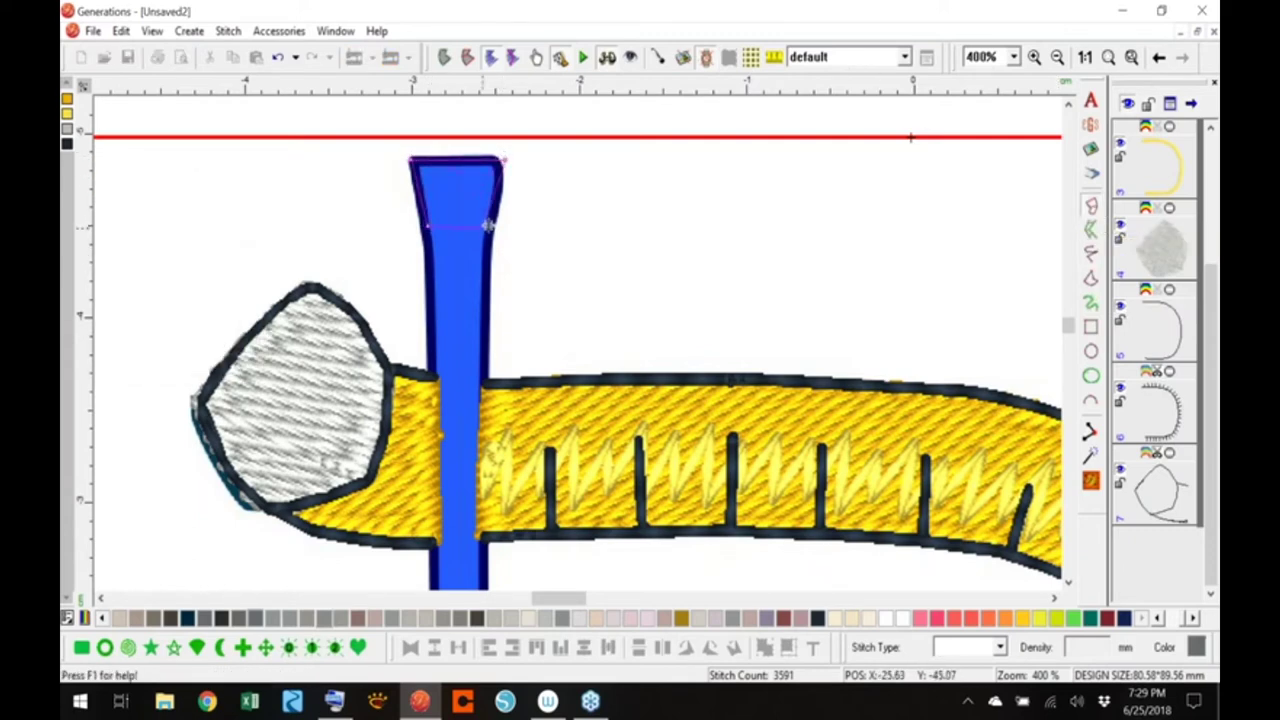
{"action": "left_click", "coordinate": [490, 226]}
Continue the satin's point pairs along the shaft to the handle's collar, generate the stitches, and deselect the shaft with the whole design in view
{"action": "left_click", "coordinate": [430, 418]}
{"action": "left_click", "coordinate": [486, 419]}
{"action": "scroll", "coordinate": [452, 582], "scroll_direction": "down", "scroll_amount": 2}
{"action": "left_click", "coordinate": [437, 498]}
{"action": "scroll", "coordinate": [482, 500], "scroll_direction": "down", "scroll_amount": 2}
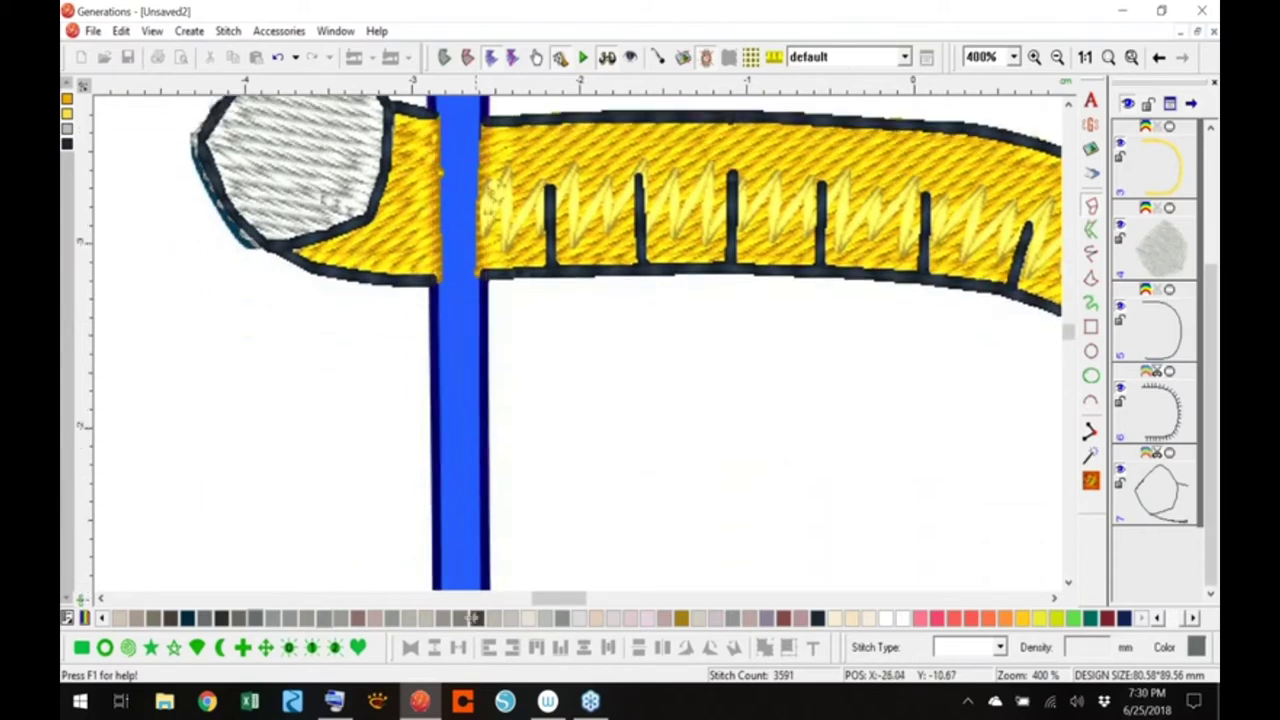
{"action": "left_click", "coordinate": [488, 412]}
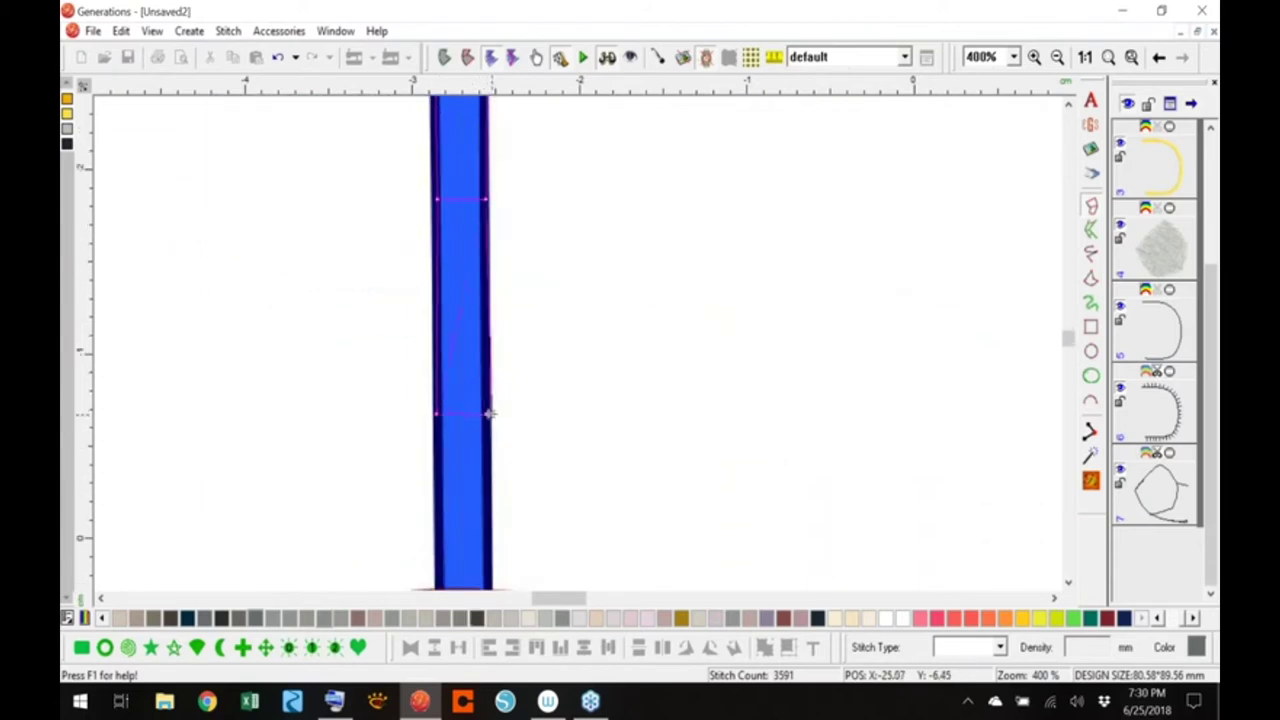
{"action": "left_click", "coordinate": [488, 412]}
{"action": "scroll", "coordinate": [458, 534], "scroll_direction": "down", "scroll_amount": 4}
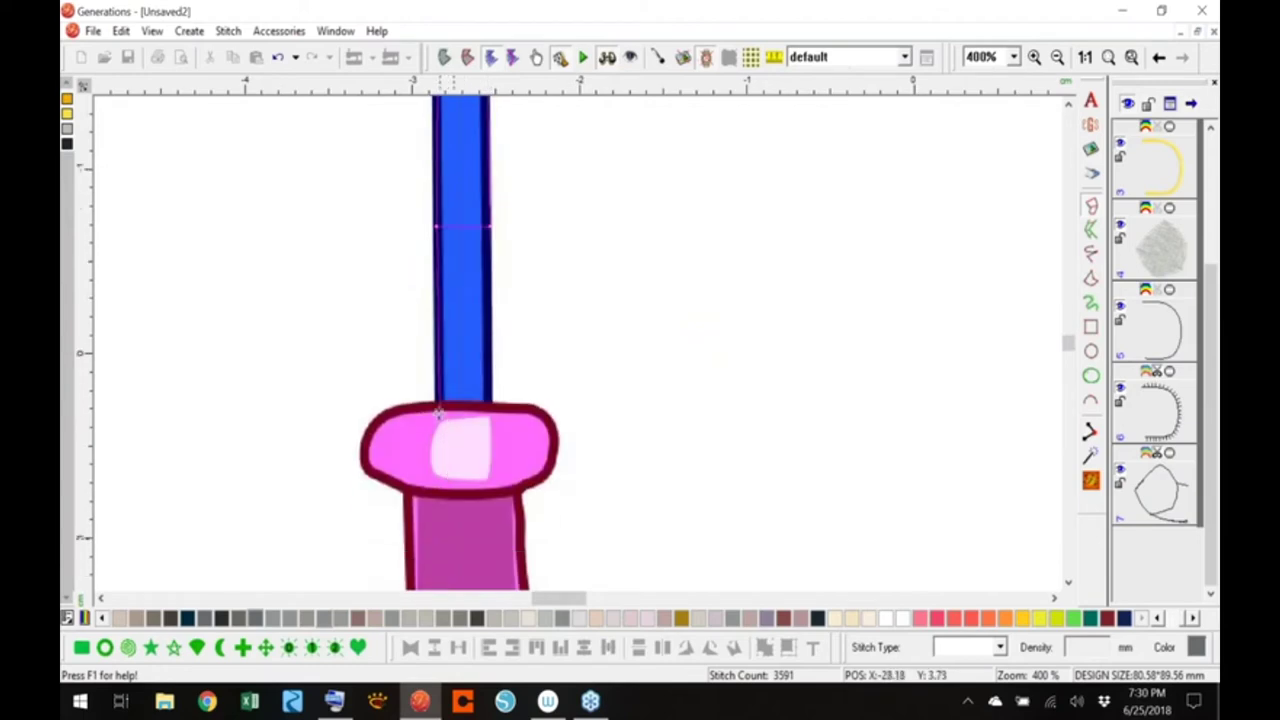
{"action": "key", "text": "Return"}
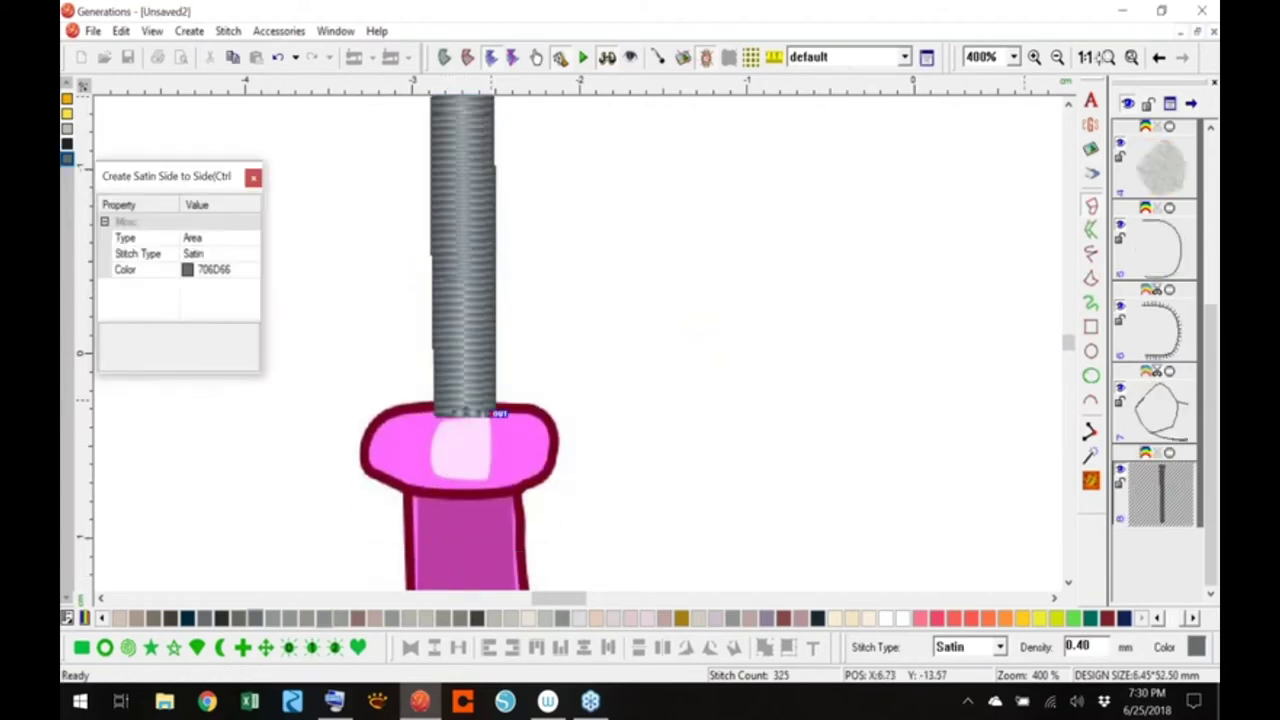
{"action": "left_click", "coordinate": [1107, 57]}
{"action": "key", "text": "Escape"}
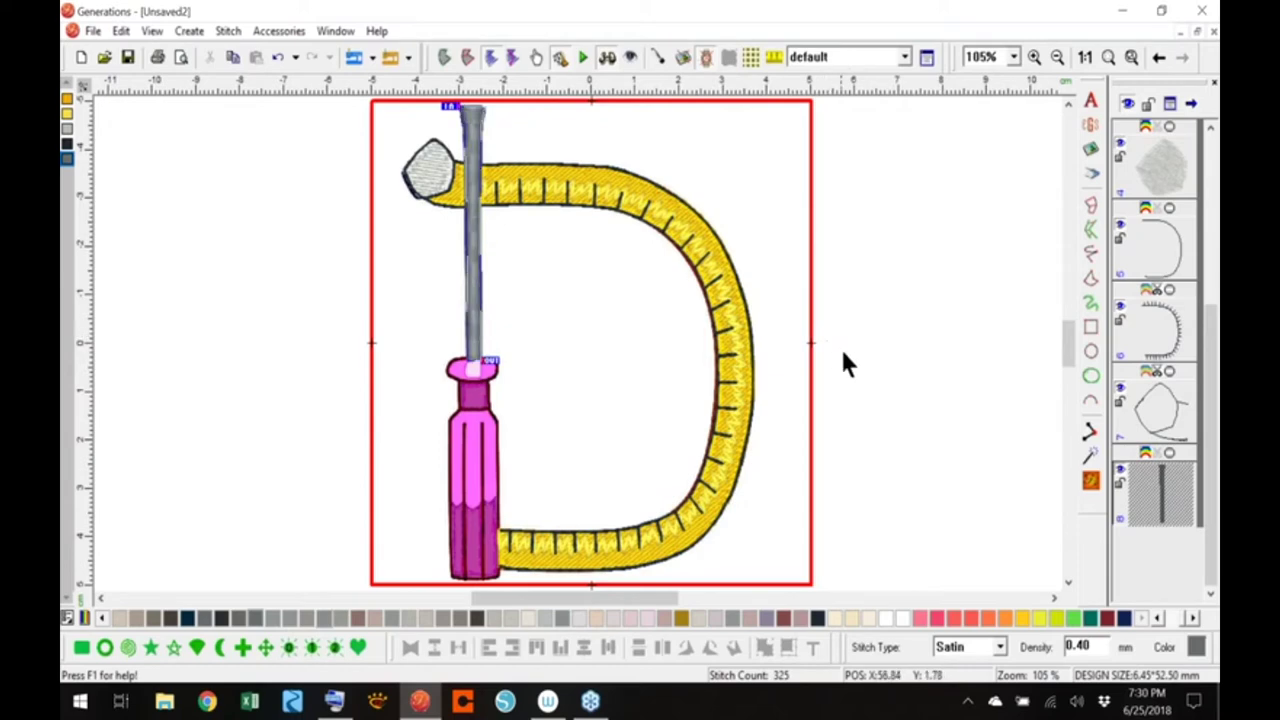
{"action": "left_click", "coordinate": [1206, 249]}
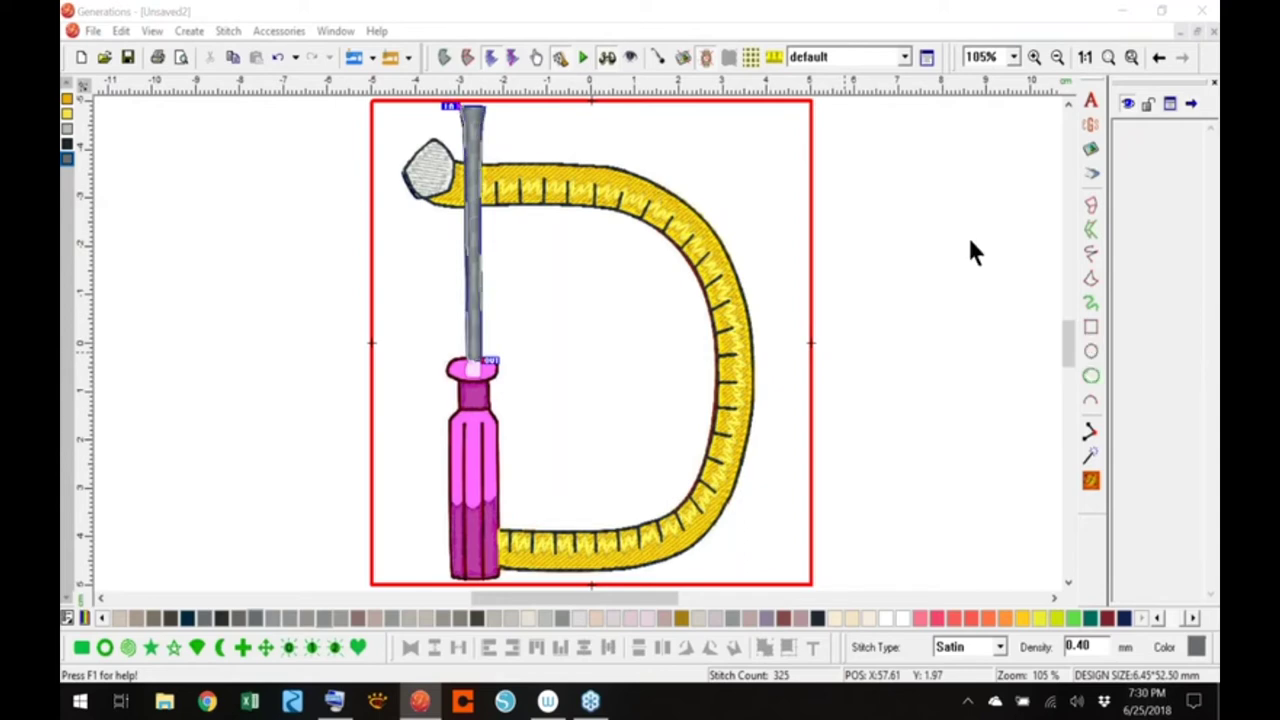
{"action": "left_click", "coordinate": [853, 323]}
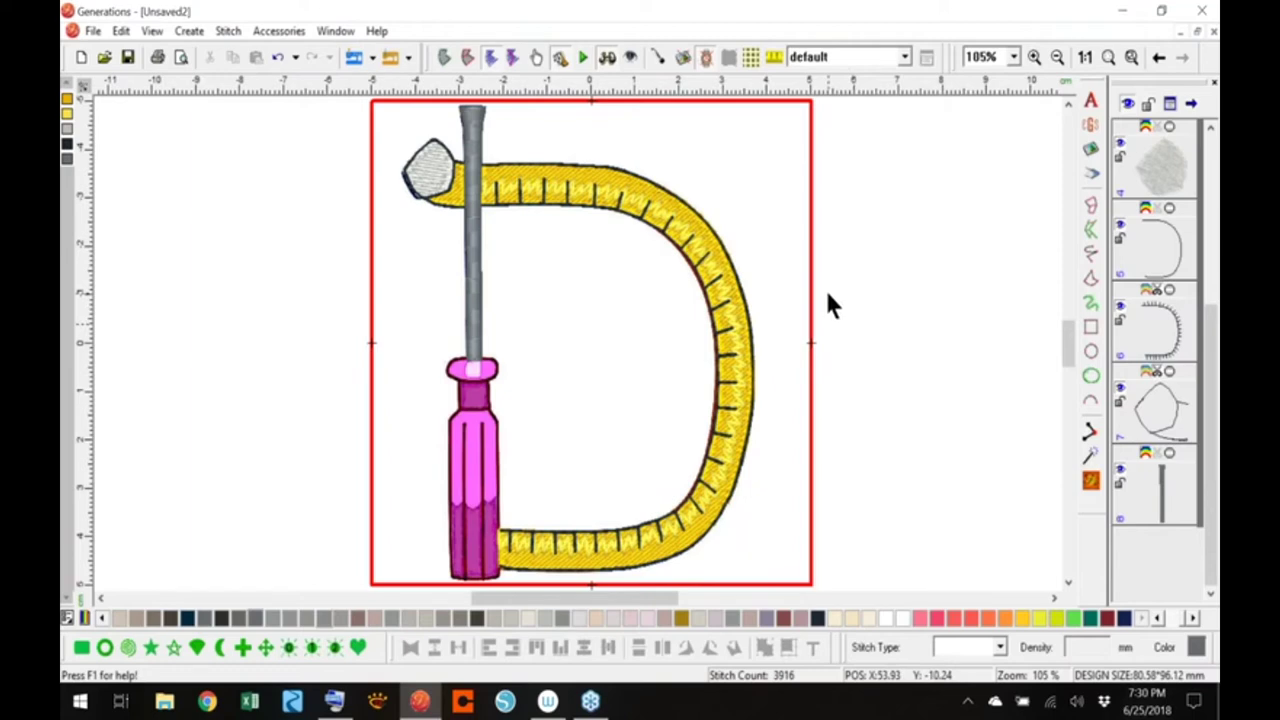
Save the design as ToolAlph-D in the AAA-YCD-Webinars-Working folder as a Generations file
{"action": "left_click", "coordinate": [128, 58]}
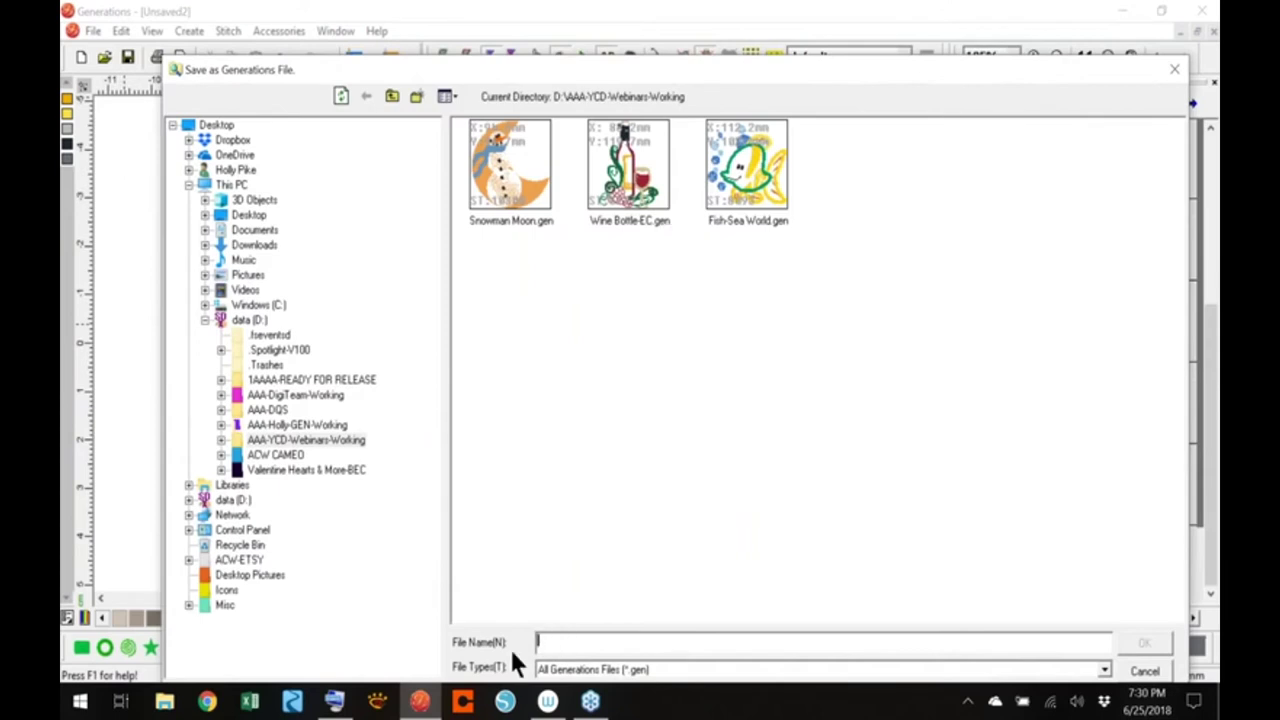
{"action": "type", "text": "ToolAlph-D"}
{"action": "left_click", "coordinate": [1132, 646]}
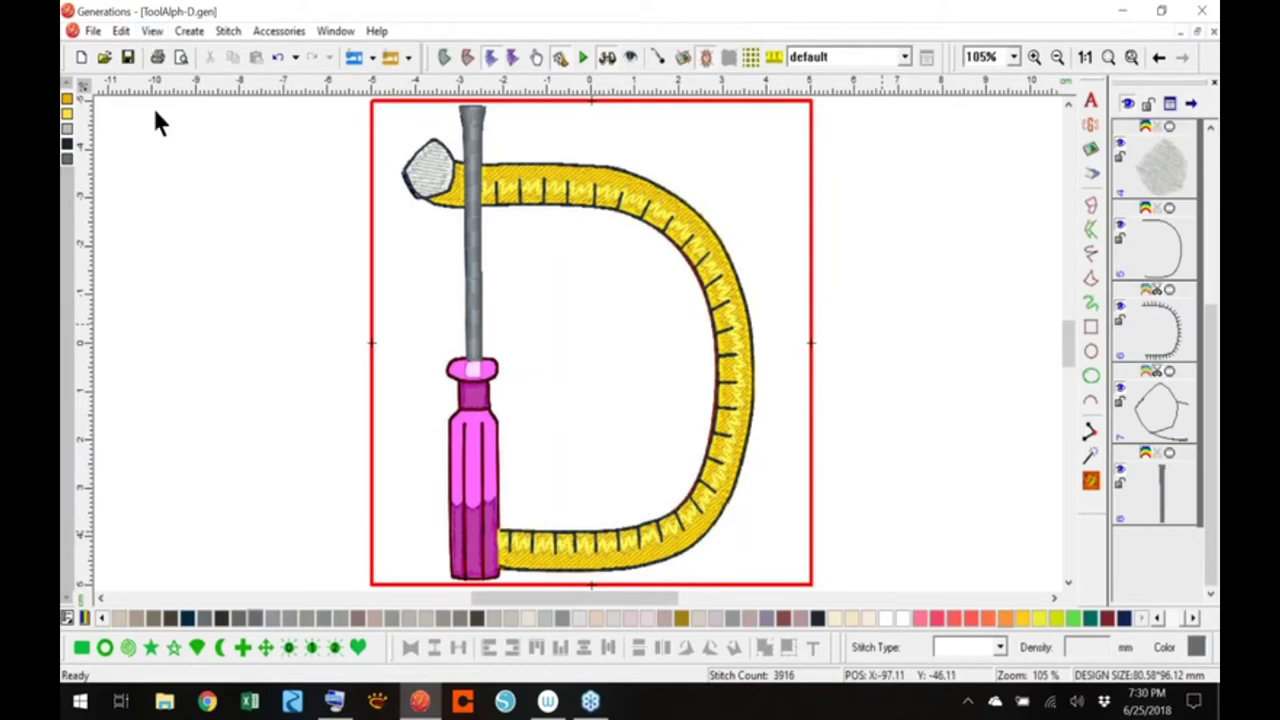
{"action": "left_click", "coordinate": [128, 57]}
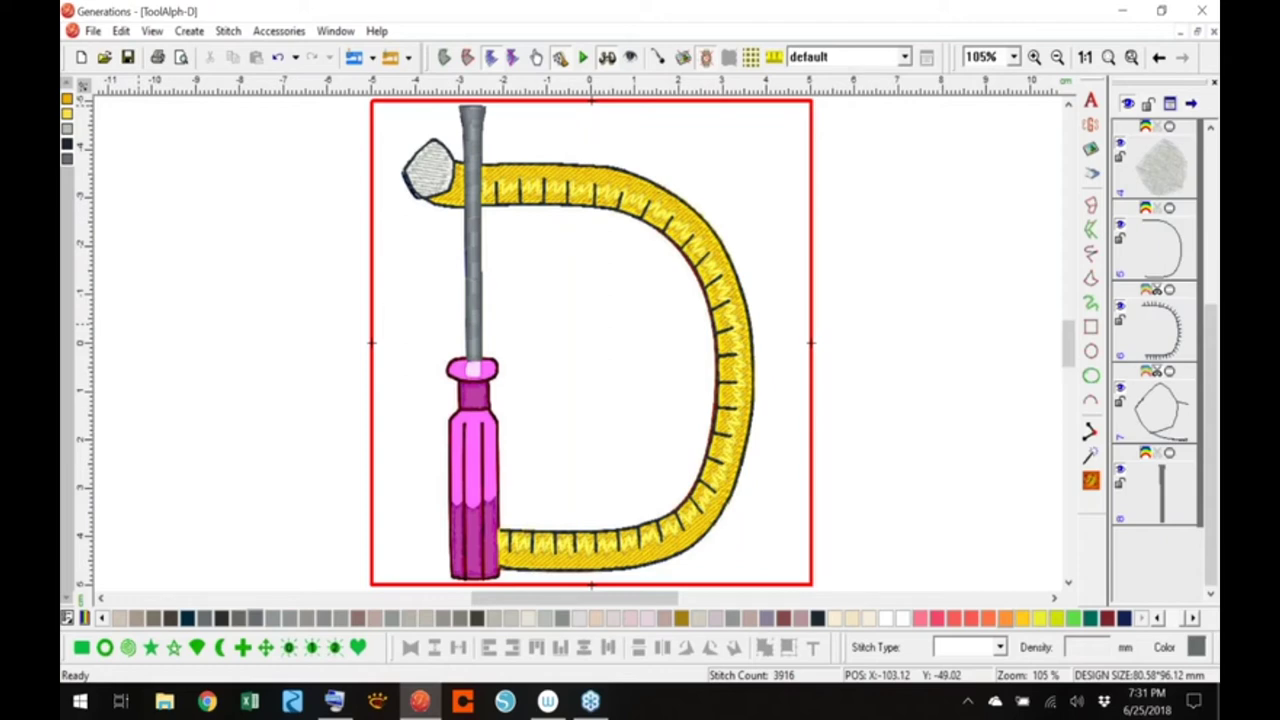
Compare the handle artwork with the 3D stitch view off and on, and set the active thread color to magenta 6600AA
{"action": "left_click", "coordinate": [1013, 57]}
{"action": "left_click", "coordinate": [982, 137]}
{"action": "left_click_drag", "start_coordinate": [1065, 344], "coordinate": [1068, 358]}
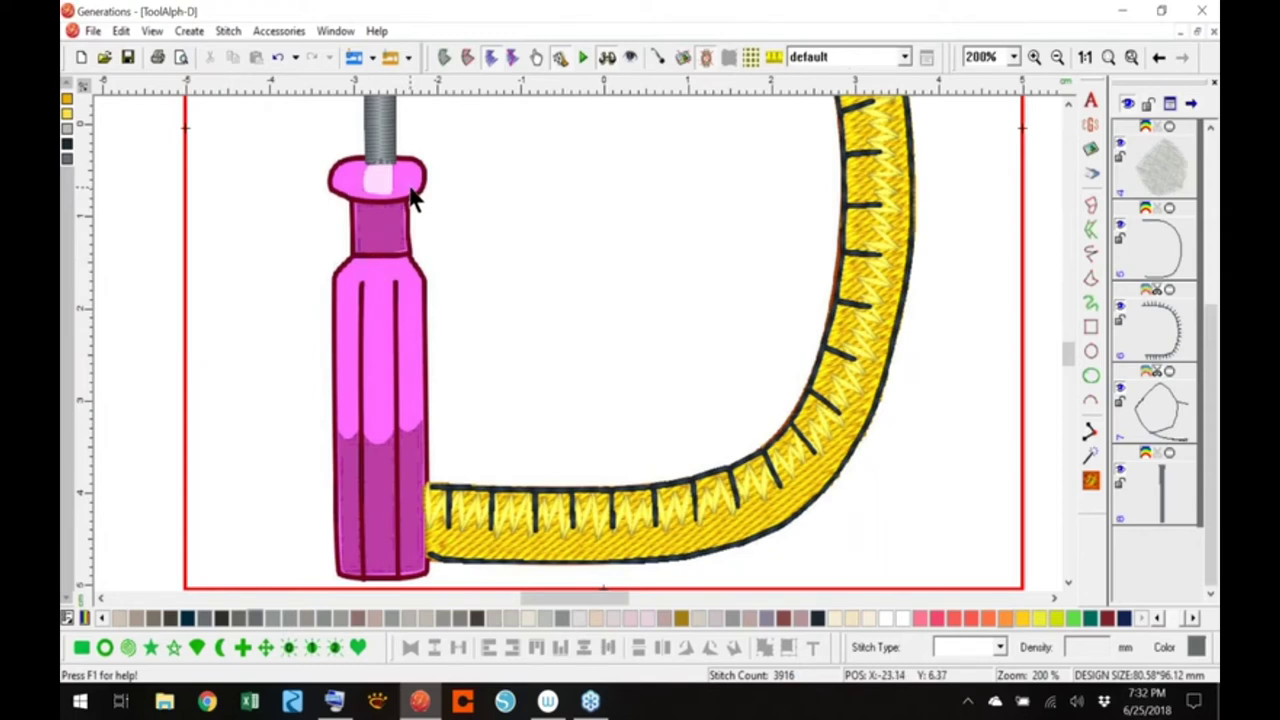
{"action": "left_click", "coordinate": [608, 60]}
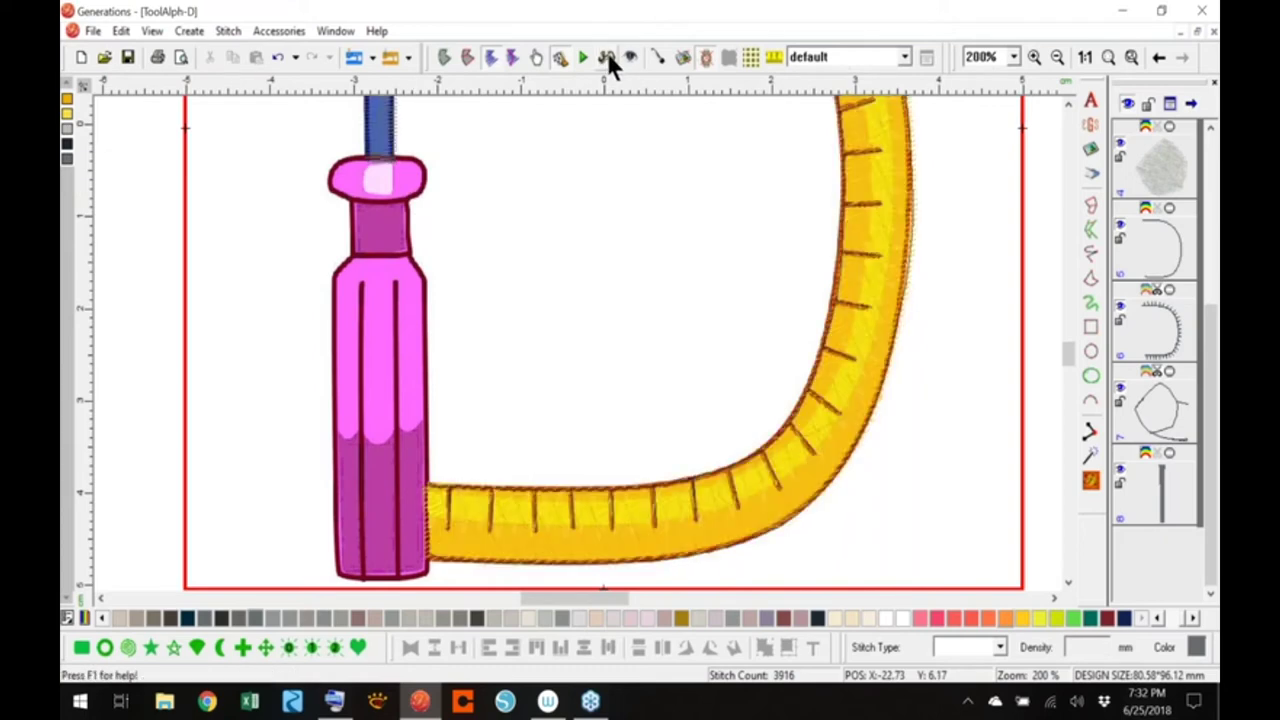
{"action": "left_click", "coordinate": [608, 60]}
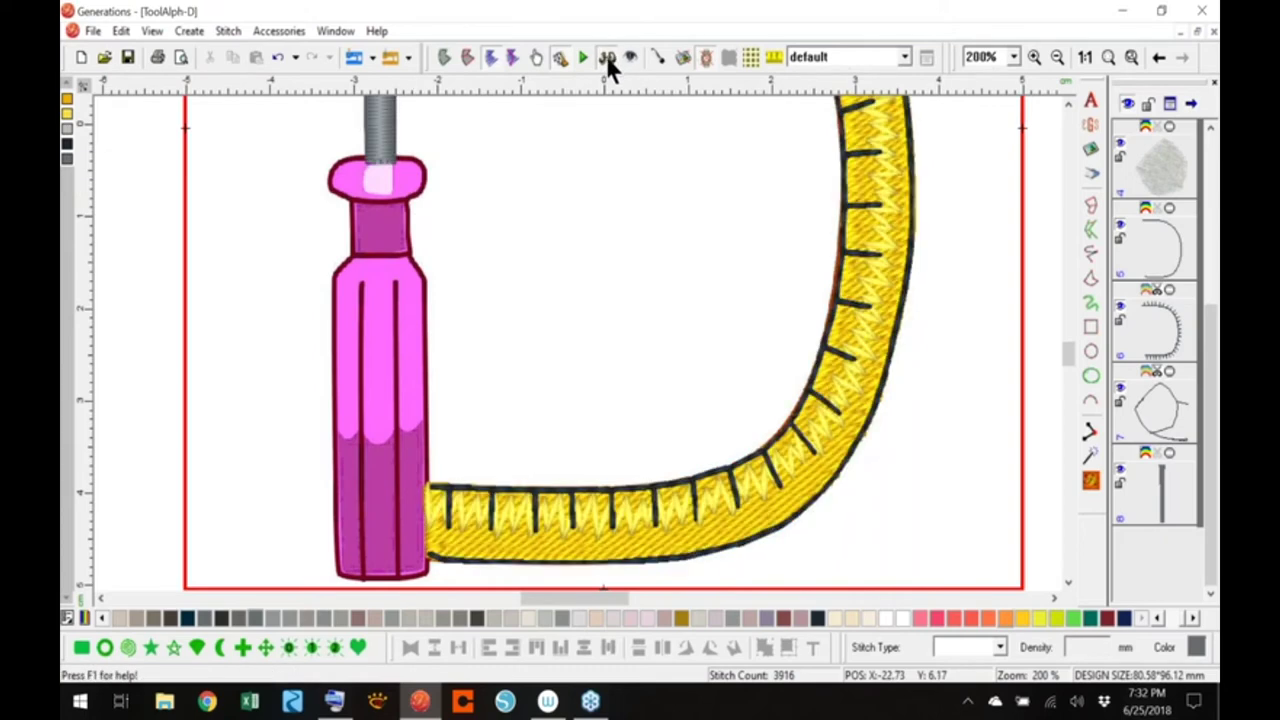
{"action": "left_click", "coordinate": [1158, 618]}
{"action": "left_click", "coordinate": [1158, 618]}
{"action": "left_click", "coordinate": [1158, 618]}
{"action": "left_click", "coordinate": [1158, 618]}
{"action": "left_click", "coordinate": [1158, 618]}
{"action": "left_click", "coordinate": [1158, 618]}
{"action": "left_click", "coordinate": [1158, 618]}
{"action": "left_click", "coordinate": [1158, 618]}
{"action": "left_click", "coordinate": [1158, 618]}
{"action": "left_click", "coordinate": [1158, 618]}
{"action": "left_click", "coordinate": [1158, 618]}
{"action": "left_click", "coordinate": [1158, 618]}
{"action": "left_click", "coordinate": [1158, 618]}
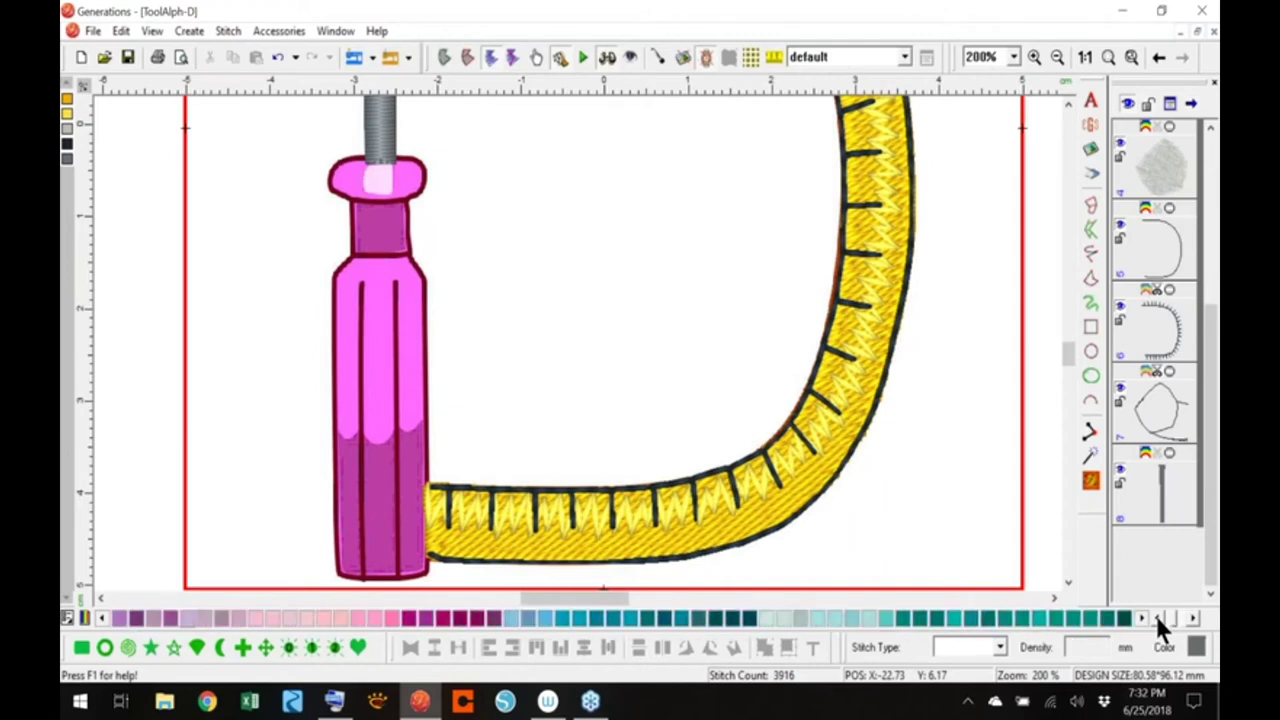
{"action": "left_click", "coordinate": [1158, 618]}
{"action": "left_click", "coordinate": [616, 620]}
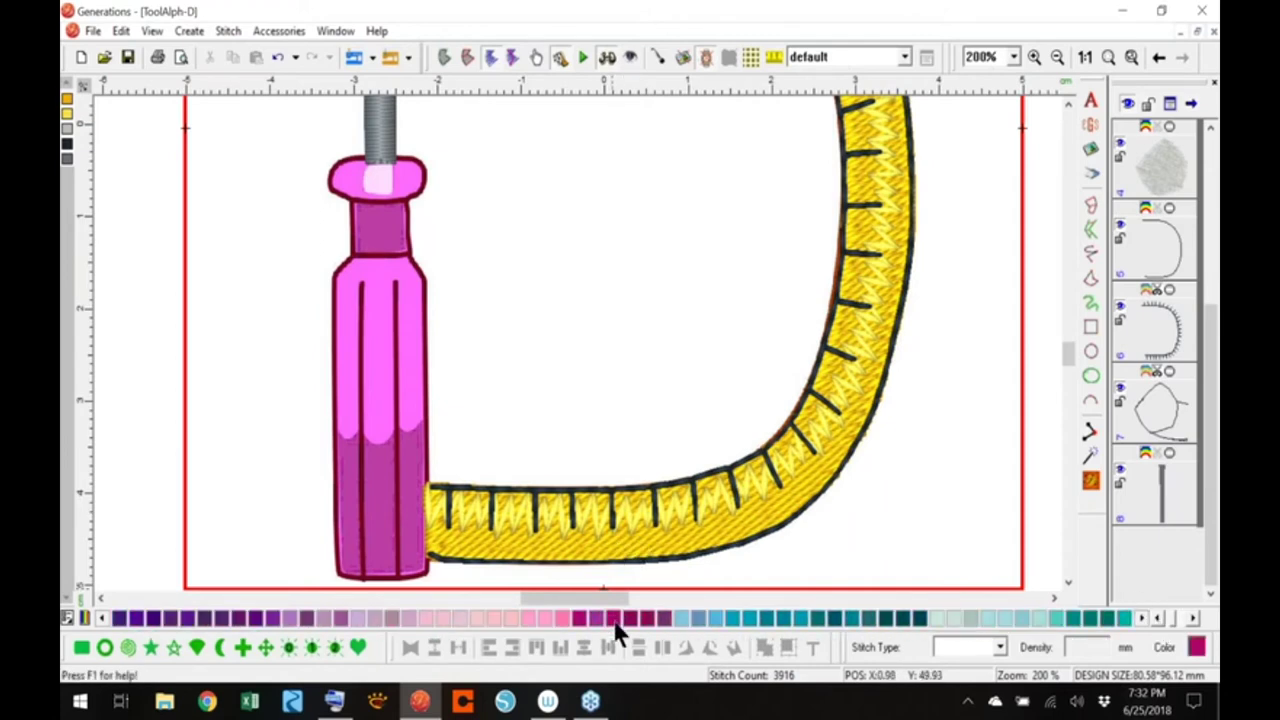
Outline the screwdriver handle's neck and body below the collar as one freehand area with Complex Fill, and generate its stitches
{"action": "left_click", "coordinate": [1089, 279]}
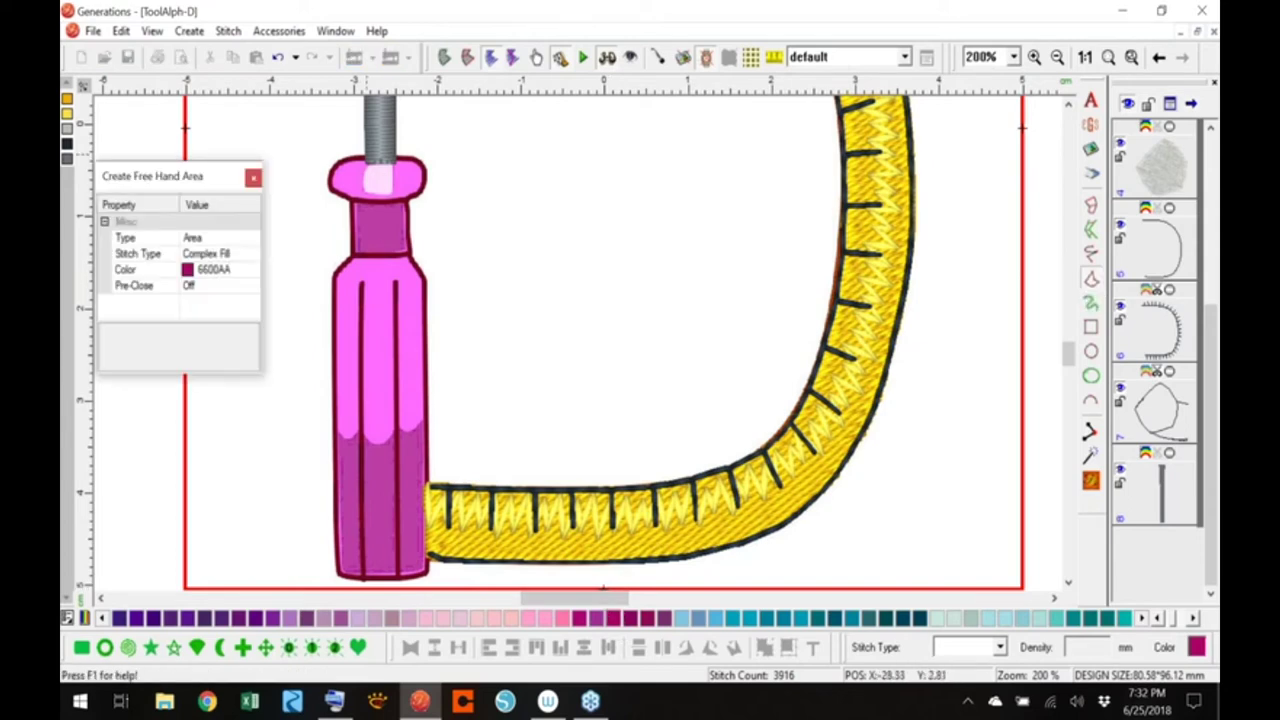
{"action": "left_click_drag", "start_coordinate": [351, 199], "coordinate": [354, 254]}
{"action": "left_click", "coordinate": [352, 255]}
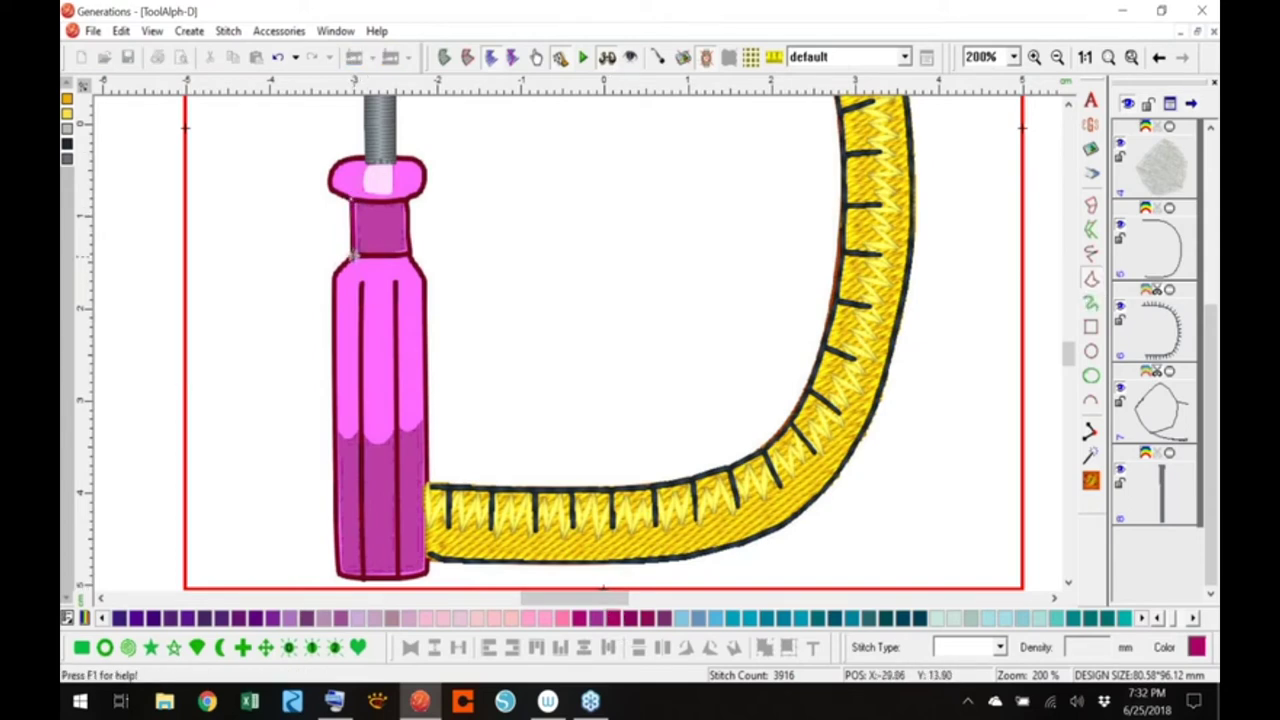
{"action": "left_click", "coordinate": [333, 274]}
{"action": "mouse_move", "coordinate": [333, 574]}
{"action": "left_mouse_down"}
{"action": "mouse_move", "coordinate": [428, 574]}
{"action": "mouse_move", "coordinate": [426, 272]}
{"action": "mouse_move", "coordinate": [408, 248]}
{"action": "mouse_move", "coordinate": [407, 198]}
{"action": "left_mouse_up"}
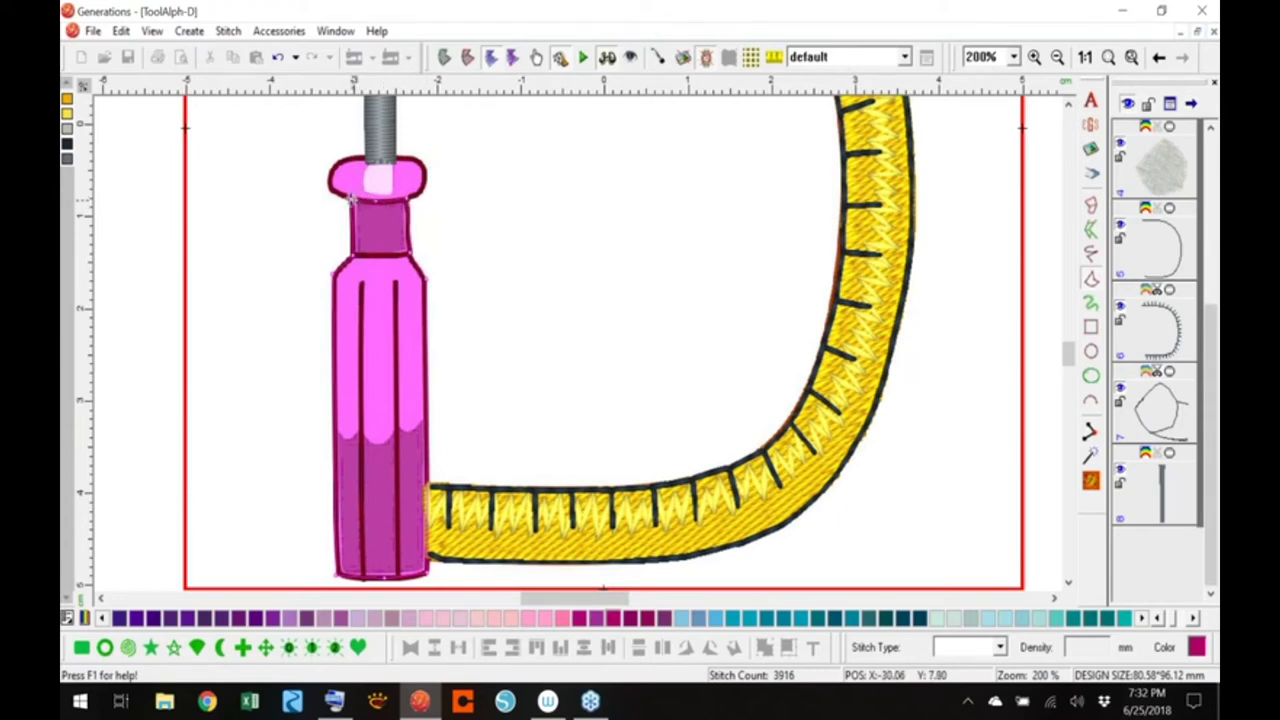
{"action": "right_click", "coordinate": [352, 200]}
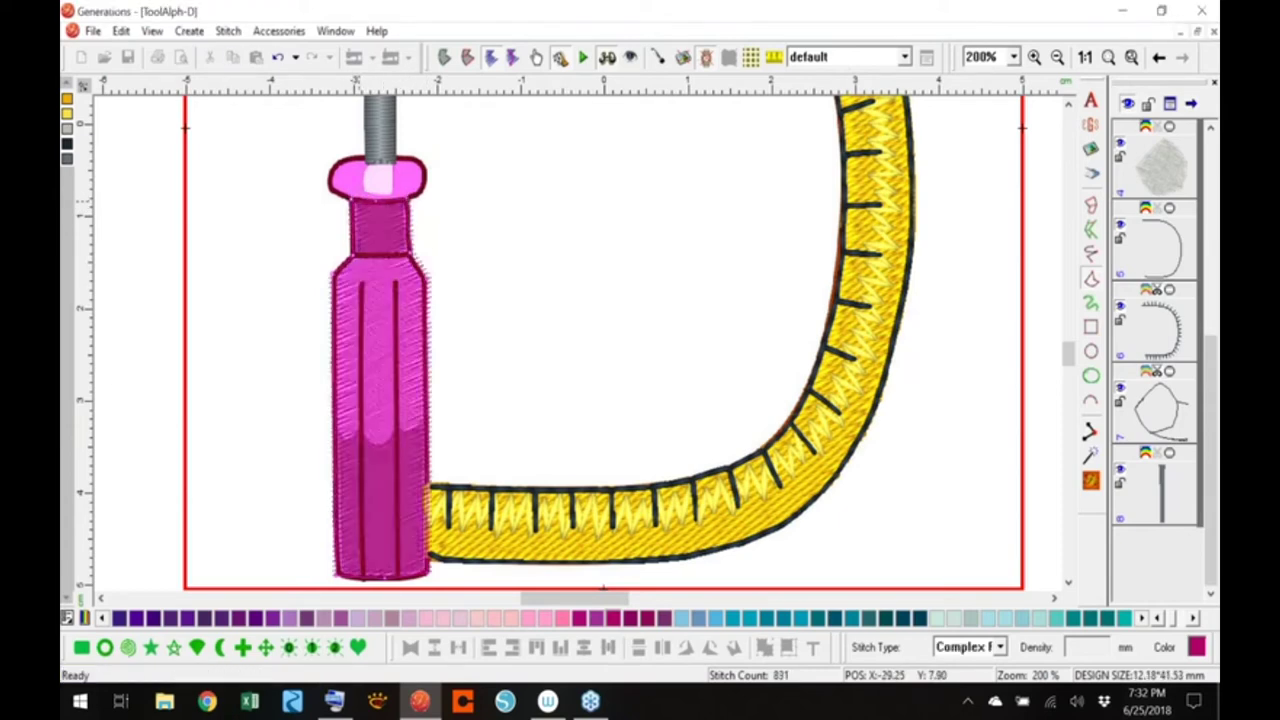
{"action": "right_click", "coordinate": [518, 281]}
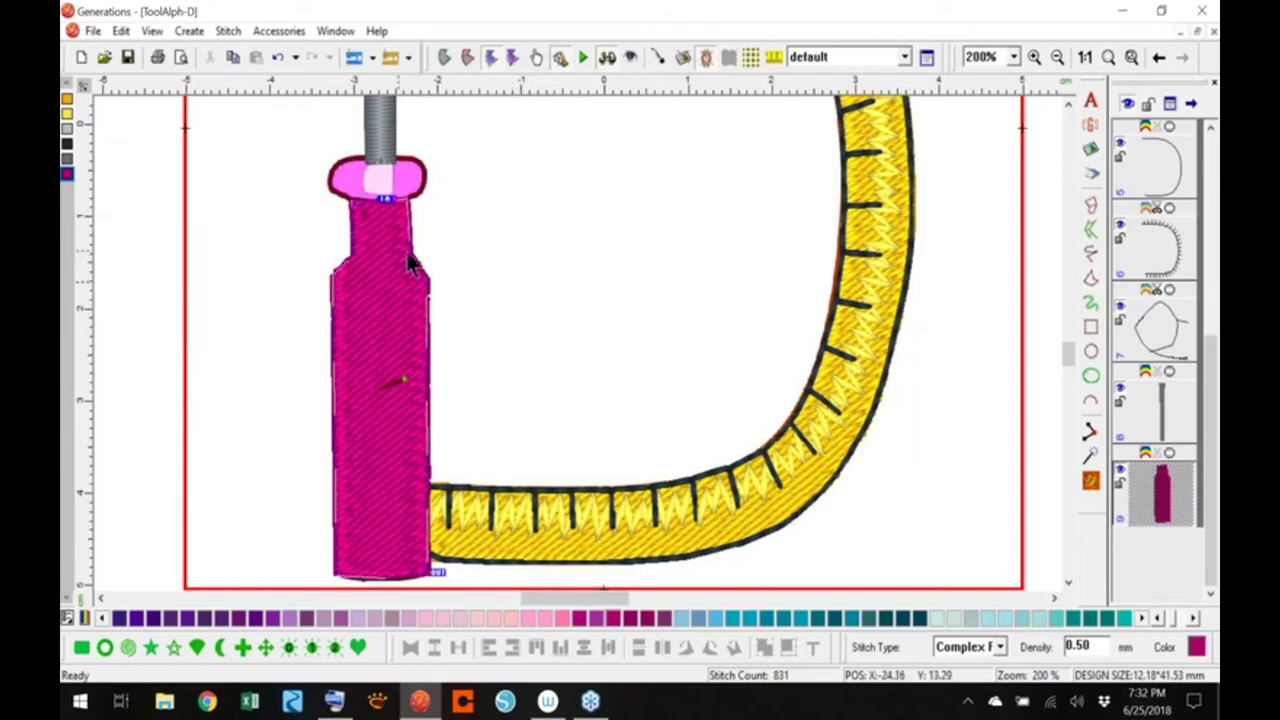
Split the screwdriver handle's outline with a horizontal cut where the neck meets the body, and regenerate the stitches
{"action": "left_click", "coordinate": [443, 57]}
{"action": "right_click", "coordinate": [377, 340]}
{"action": "left_click", "coordinate": [474, 576]}
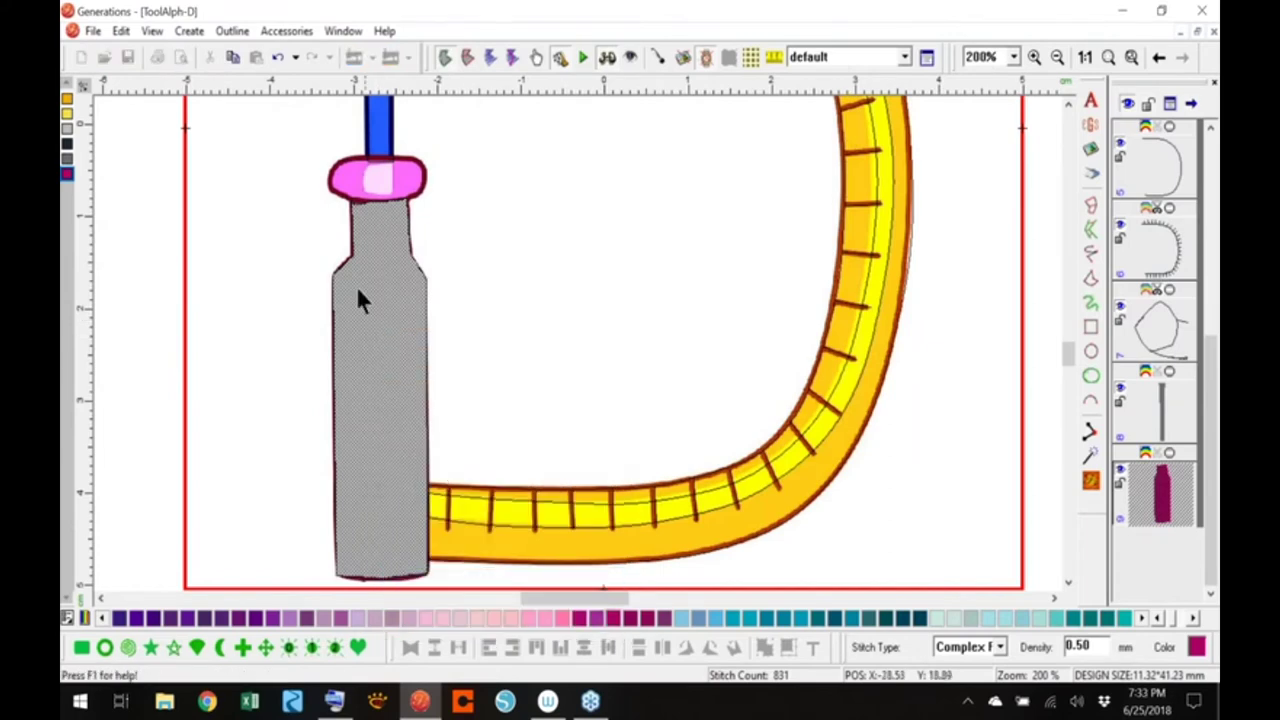
{"action": "left_click", "coordinate": [337, 254]}
{"action": "left_click", "coordinate": [427, 255]}
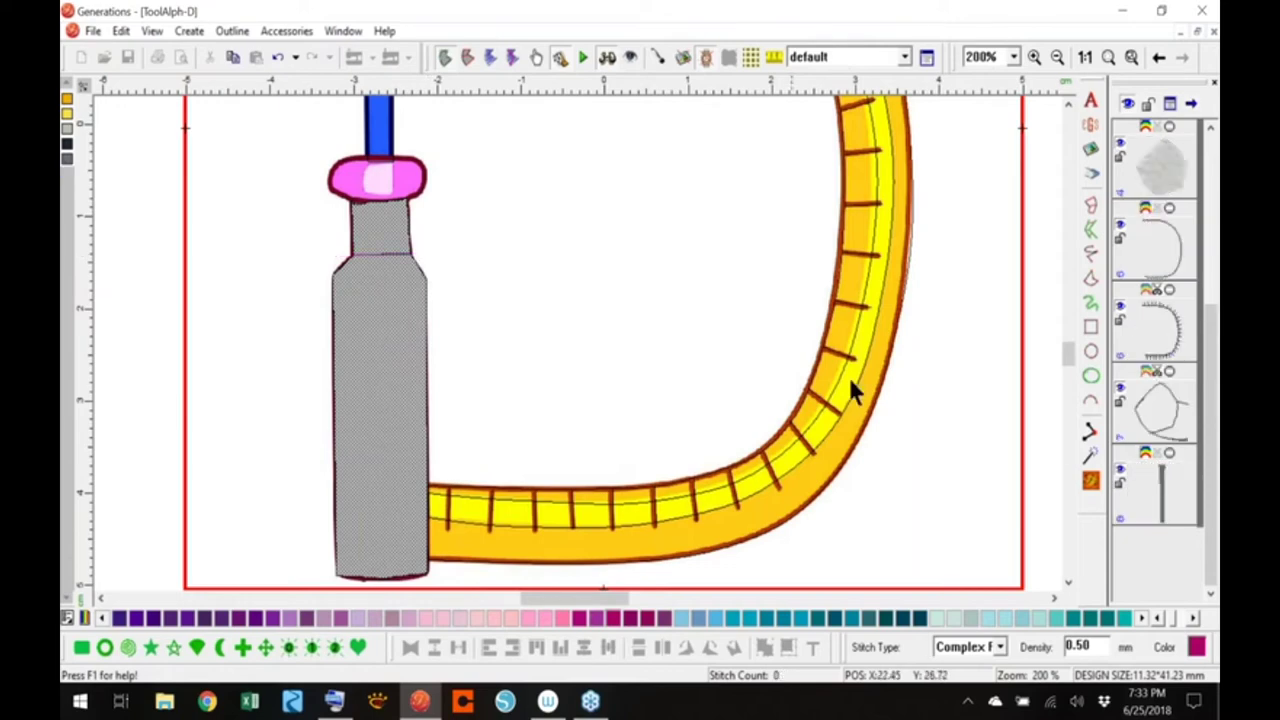
{"action": "left_click", "coordinate": [1090, 480]}
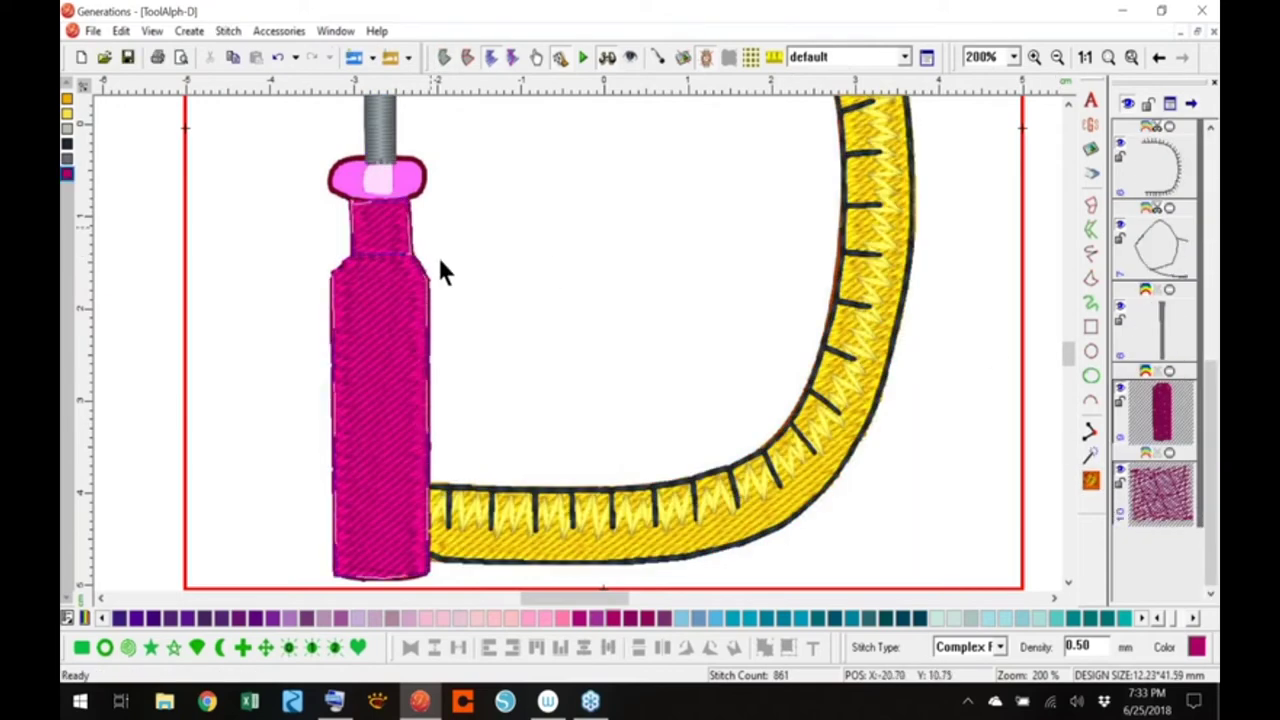
Angle the handle neck's fill direction toward its lower right and regenerate its stitches
{"action": "left_click", "coordinate": [379, 225]}
{"action": "left_click_drag", "start_coordinate": [405, 216], "coordinate": [405, 258]}
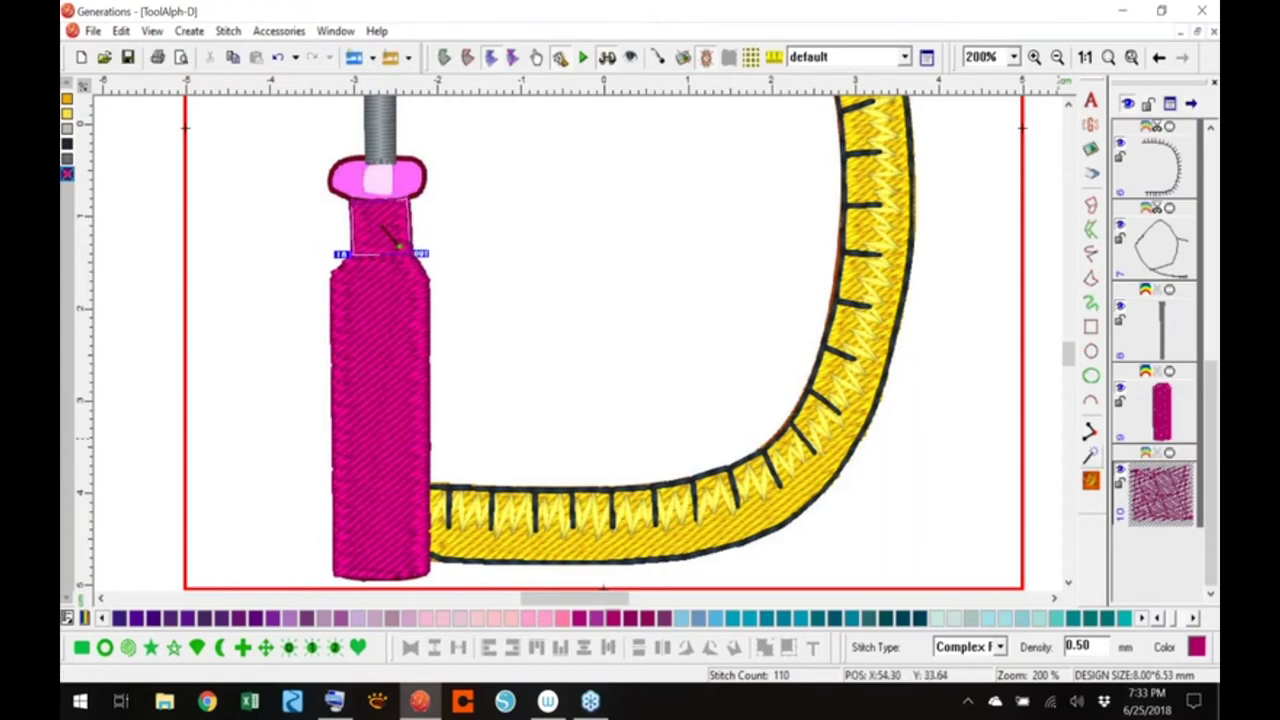
{"action": "left_click", "coordinate": [1090, 480]}
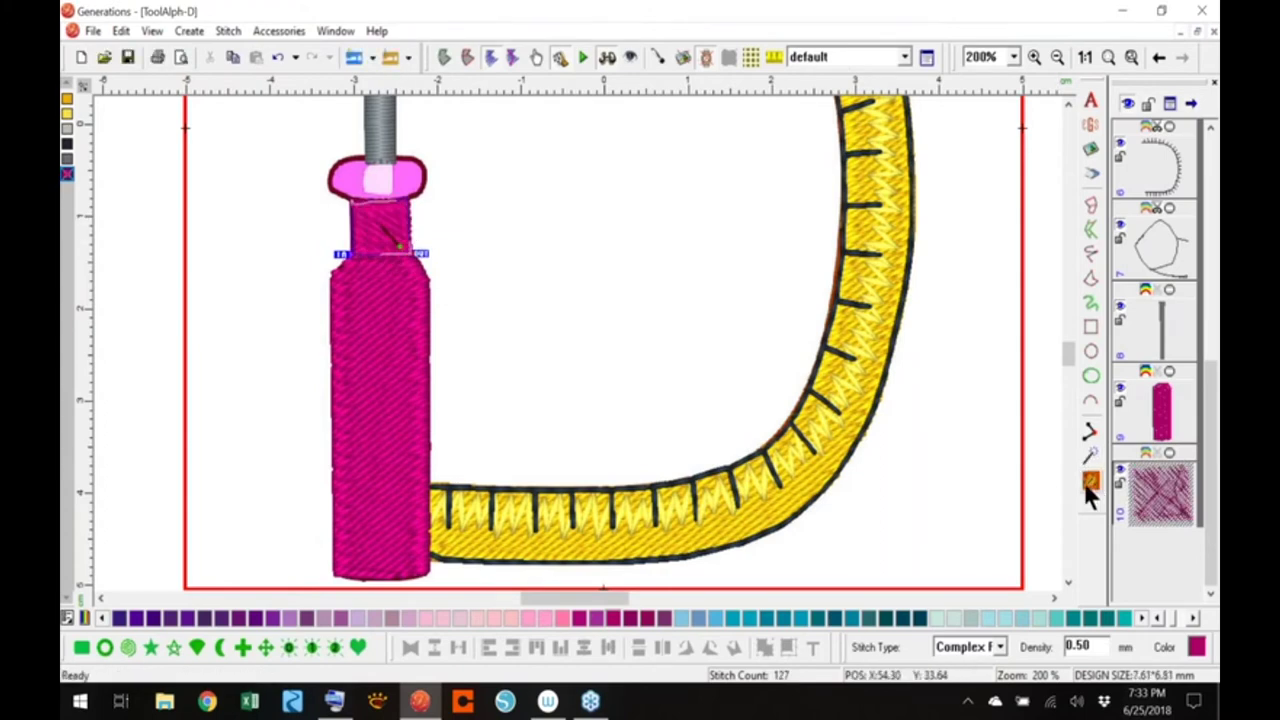
Try pointing the handle body's stitch direction toward the lower left and regenerate its stitches
{"action": "left_click", "coordinate": [383, 418]}
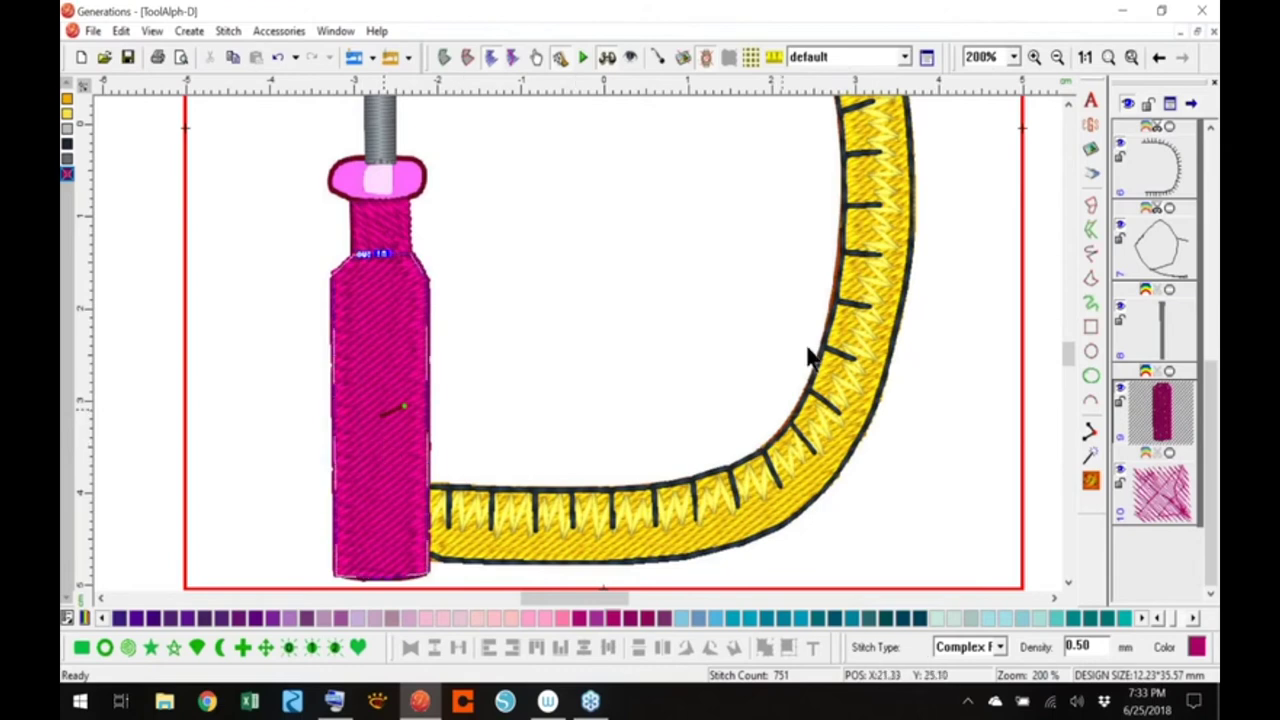
{"action": "left_click", "coordinate": [903, 237]}
{"action": "left_click", "coordinate": [381, 372]}
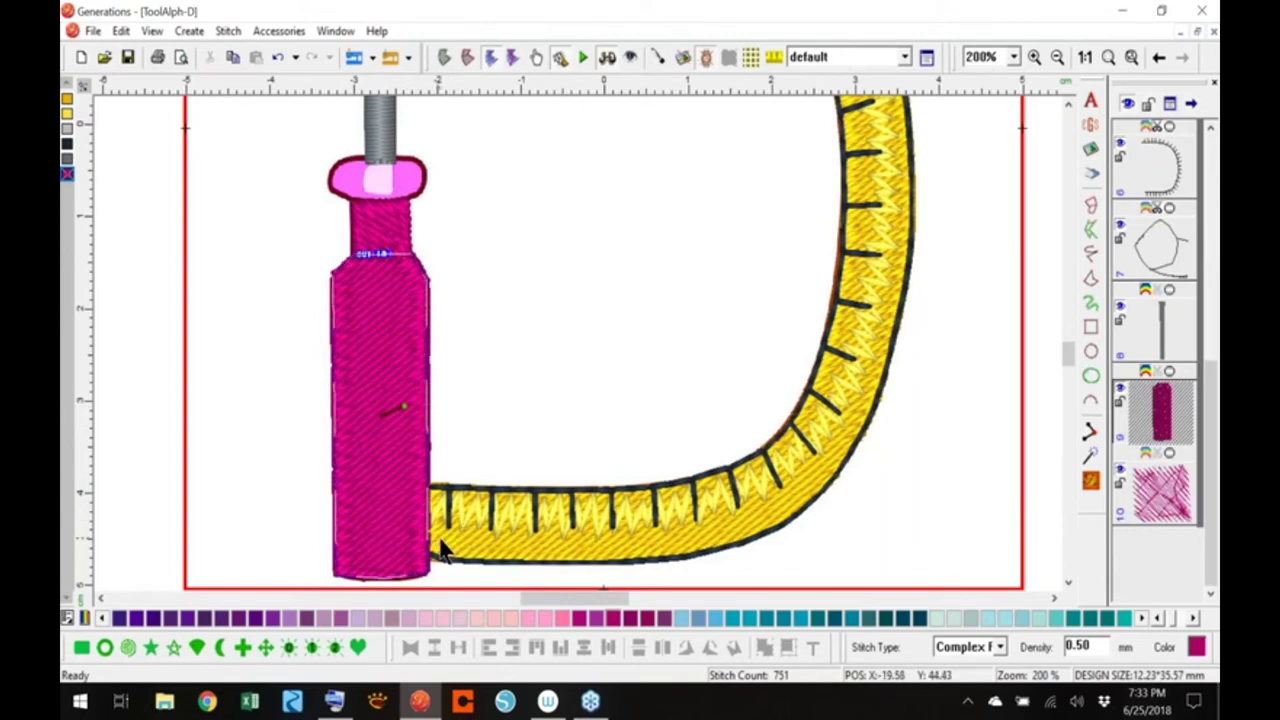
{"action": "left_click_drag", "start_coordinate": [404, 406], "coordinate": [366, 436]}
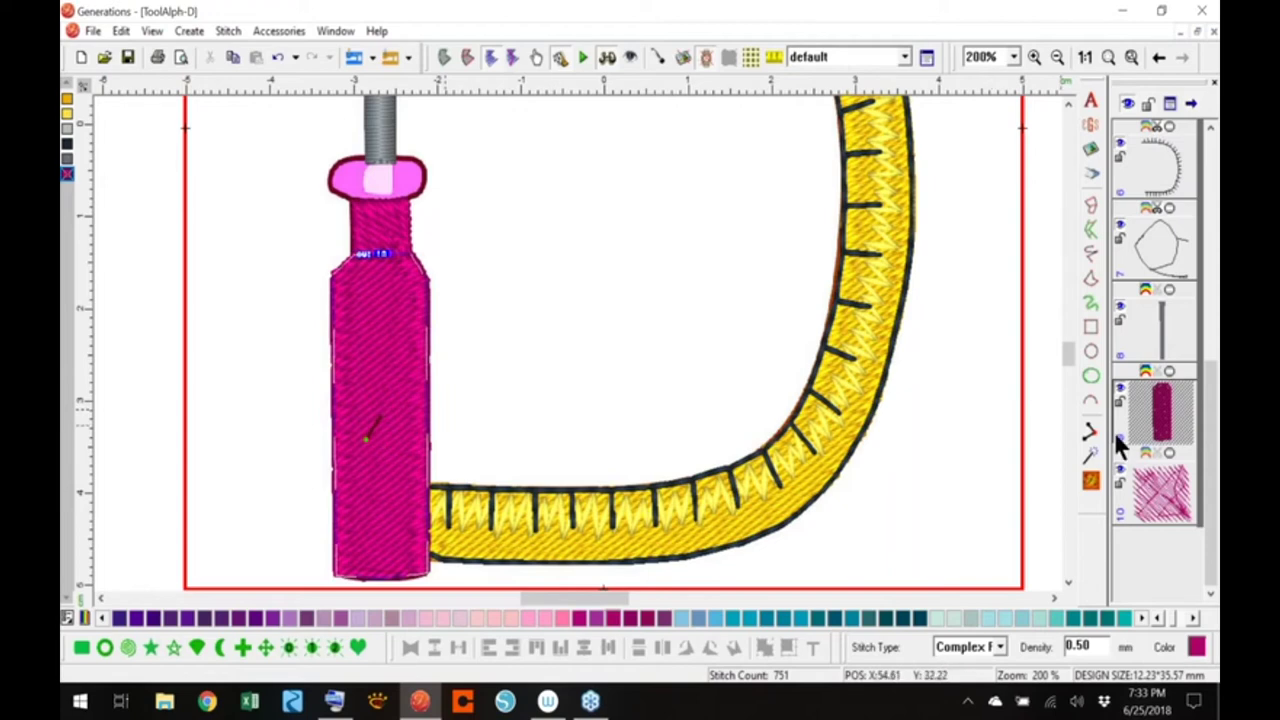
{"action": "left_click", "coordinate": [1091, 482]}
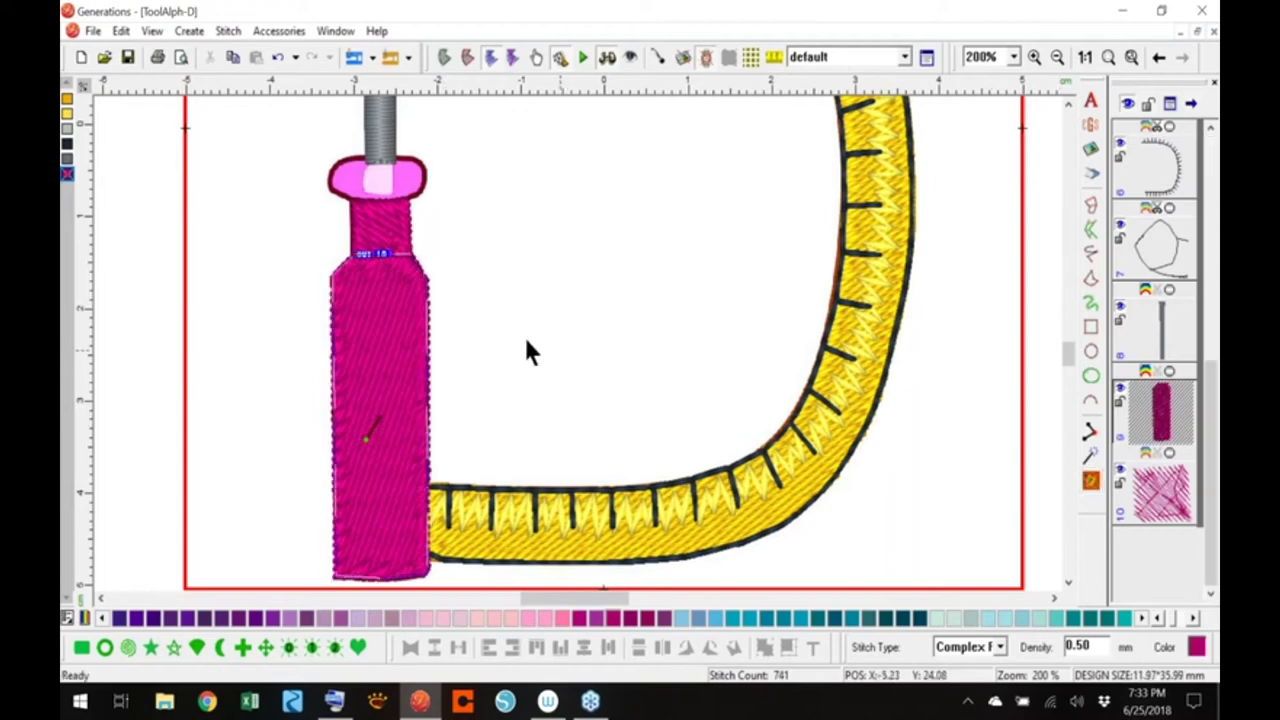
Try the handle body's stitch direction toward the upper left and back to the lower left, regenerating the stitches for each
{"action": "left_click", "coordinate": [518, 305]}
{"action": "left_click", "coordinate": [370, 386]}
{"action": "left_click", "coordinate": [366, 436]}
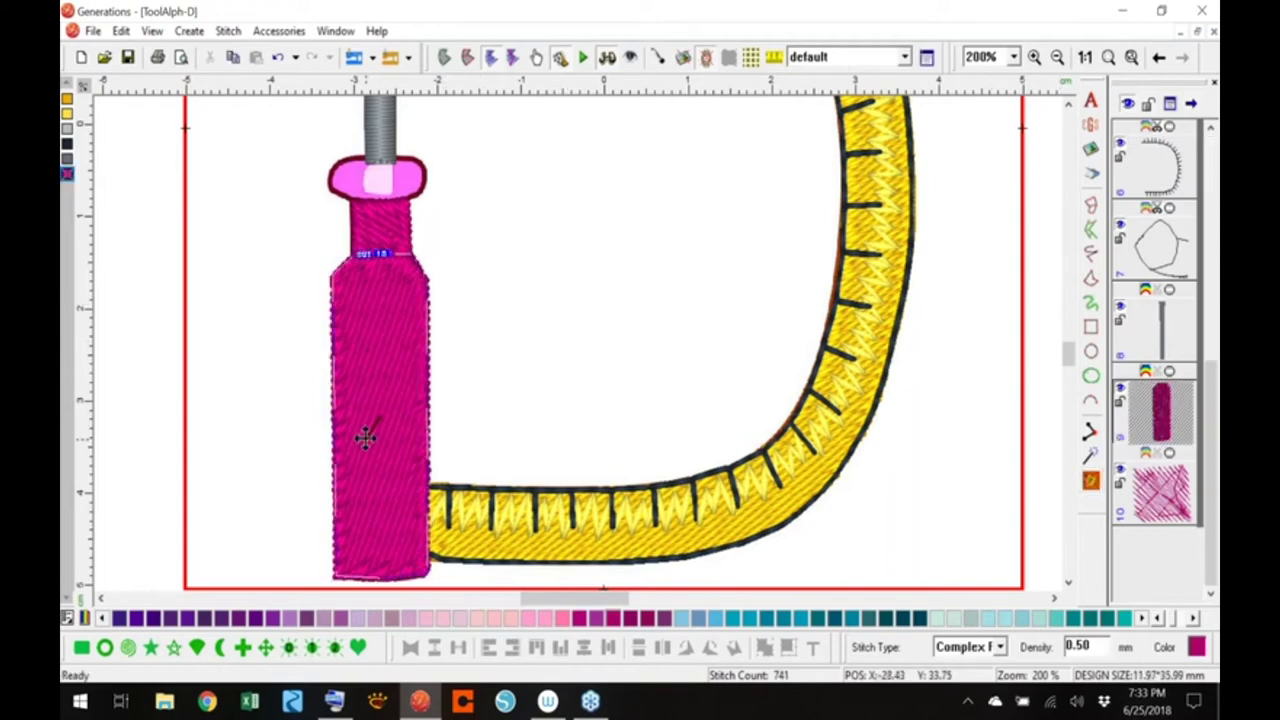
{"action": "left_click", "coordinate": [360, 392]}
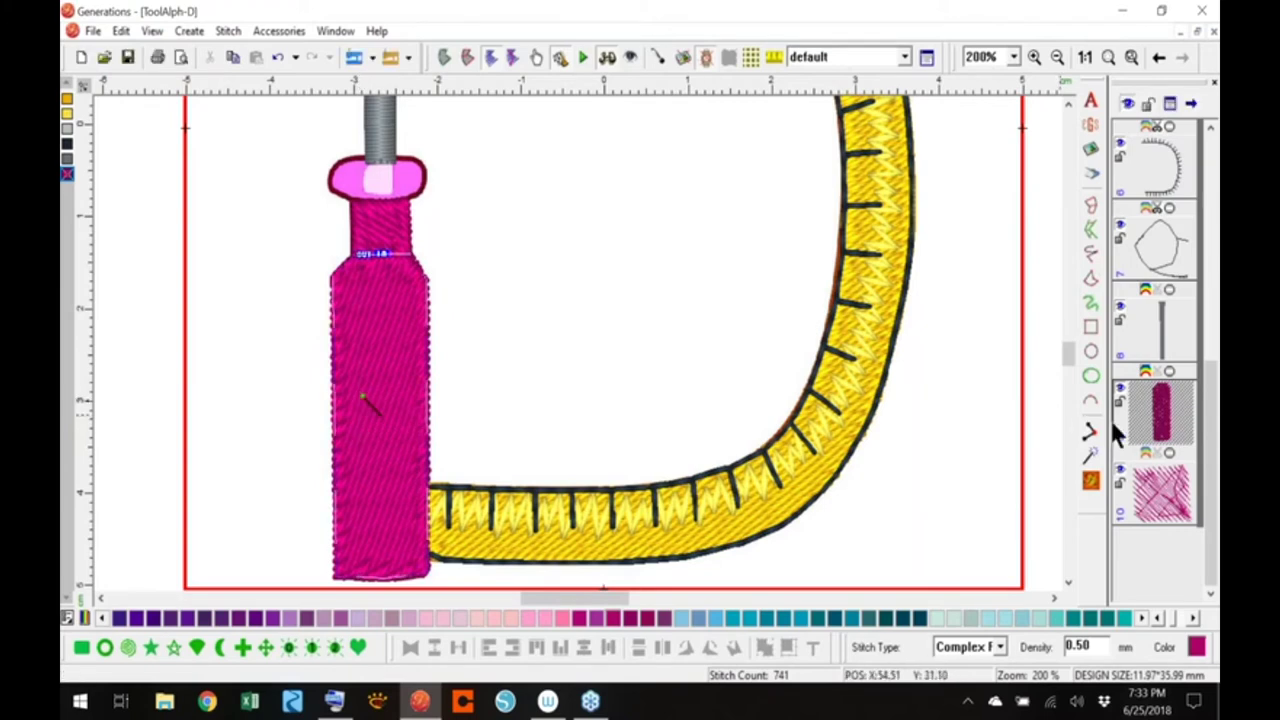
{"action": "right_click", "coordinate": [1091, 485]}
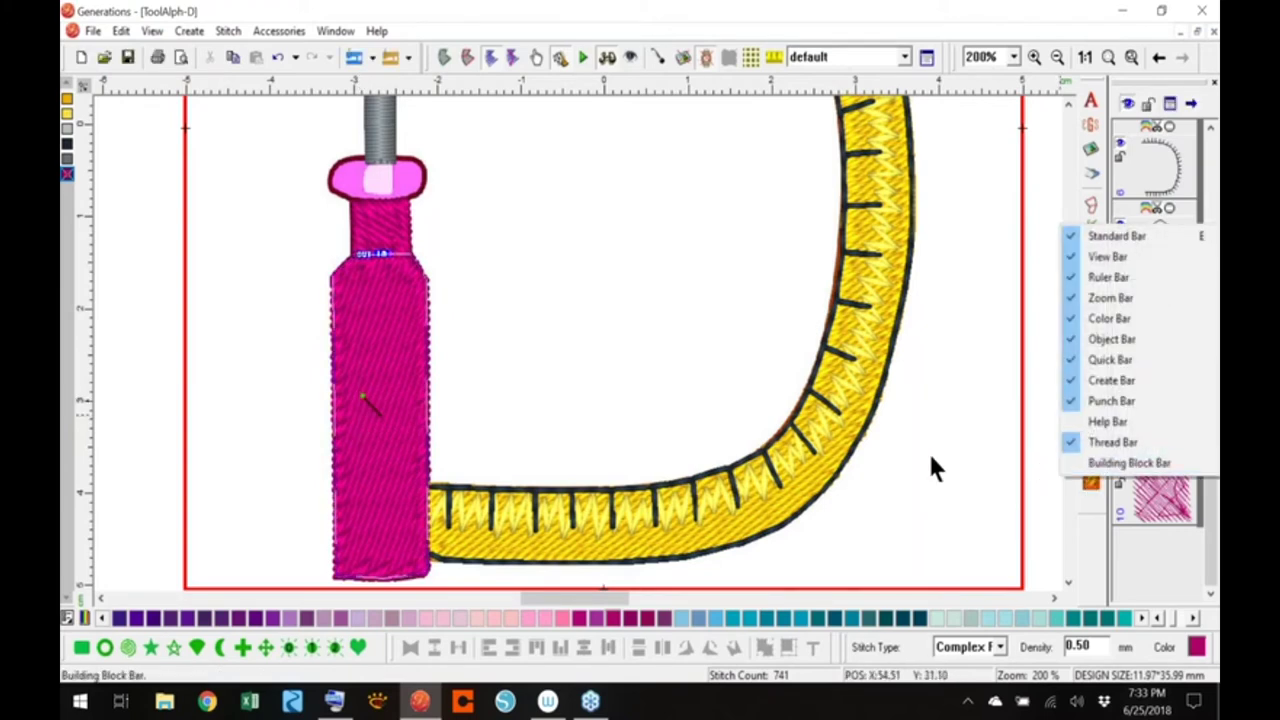
{"action": "left_click", "coordinate": [667, 367]}
{"action": "left_click", "coordinate": [1092, 483]}
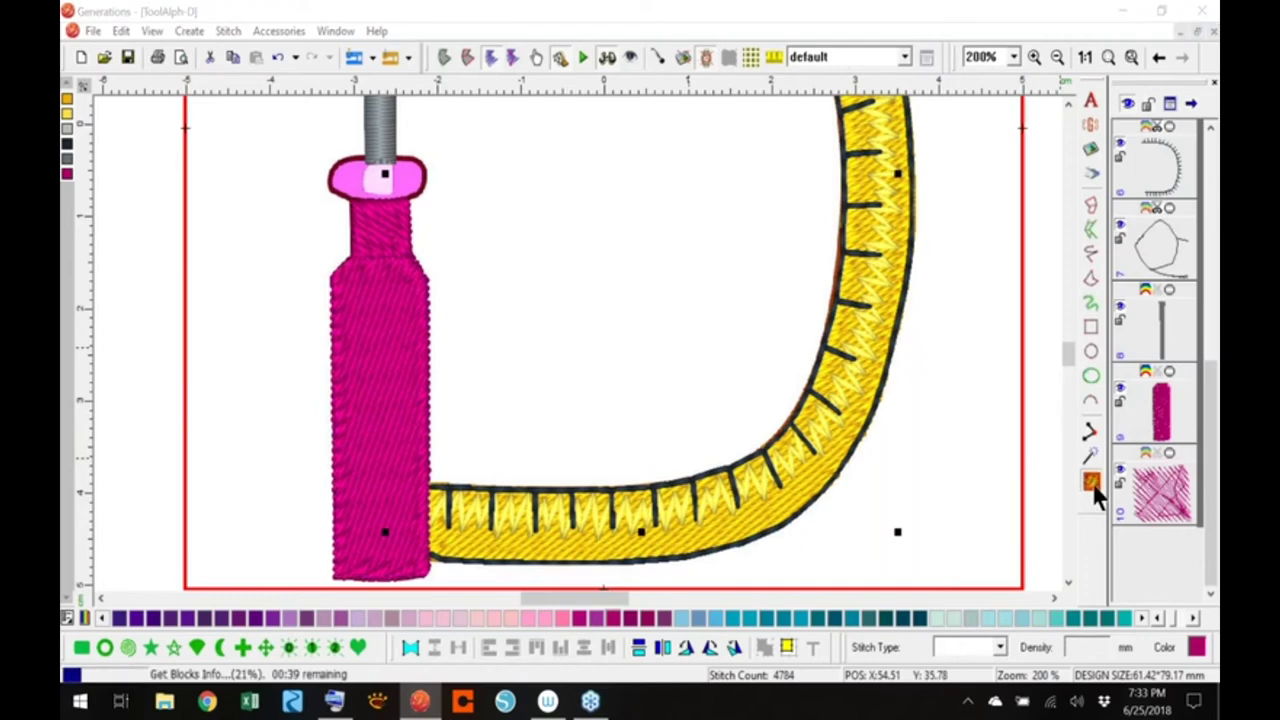
{"action": "left_click", "coordinate": [383, 439]}
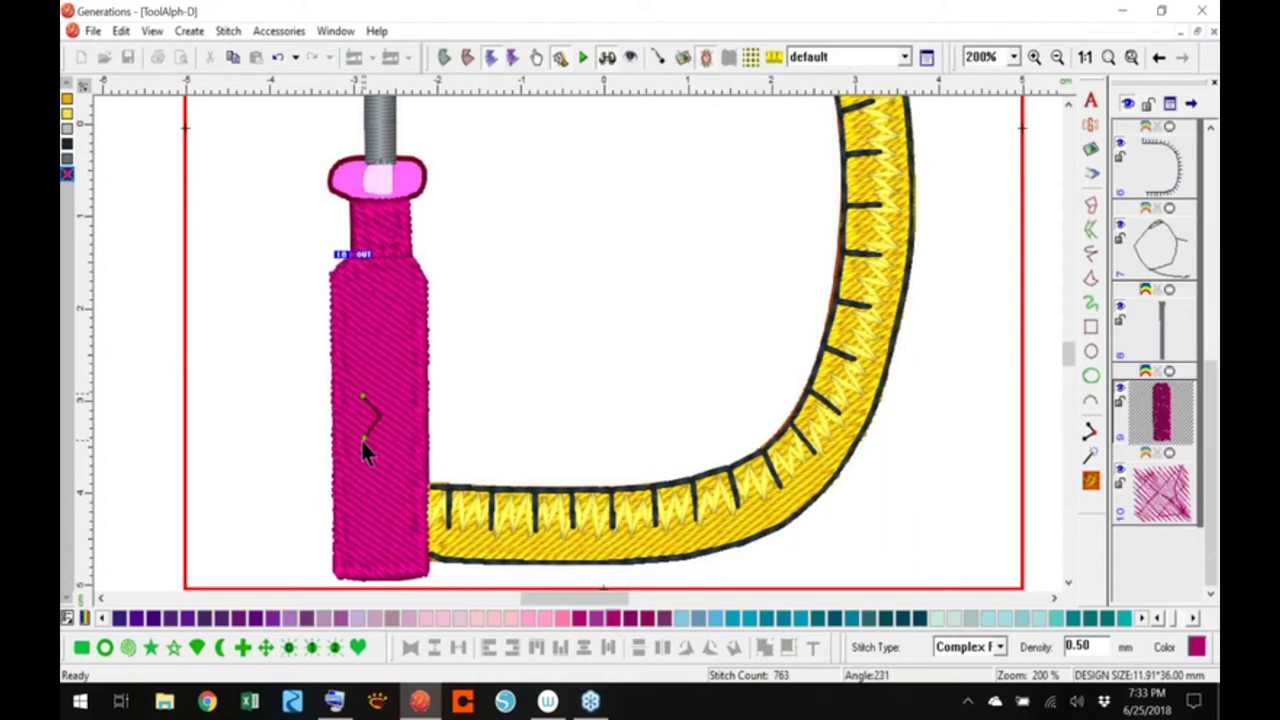
{"action": "left_click", "coordinate": [1091, 484]}
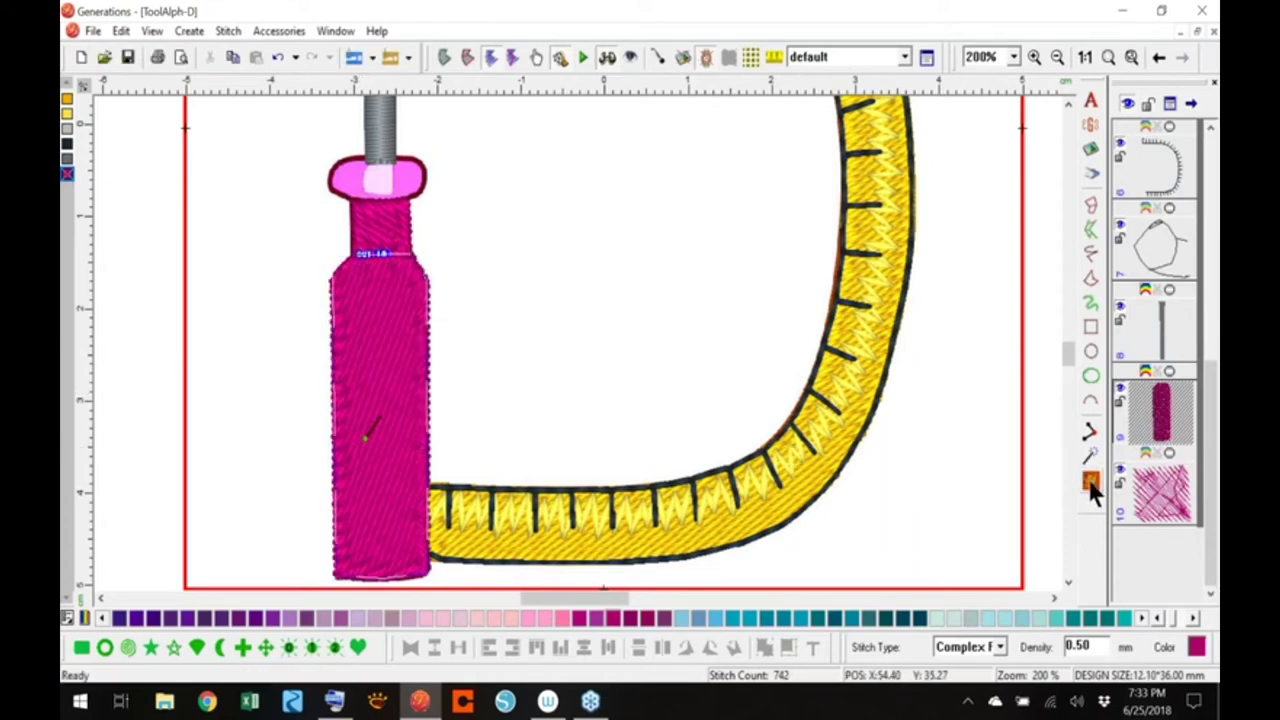
Point the handle body's stitch direction steeply toward the lower right and regenerate its stitches
{"action": "left_click_drag", "start_coordinate": [365, 438], "coordinate": [393, 441]}
{"action": "left_click", "coordinate": [389, 443]}
{"action": "left_click", "coordinate": [1094, 487]}
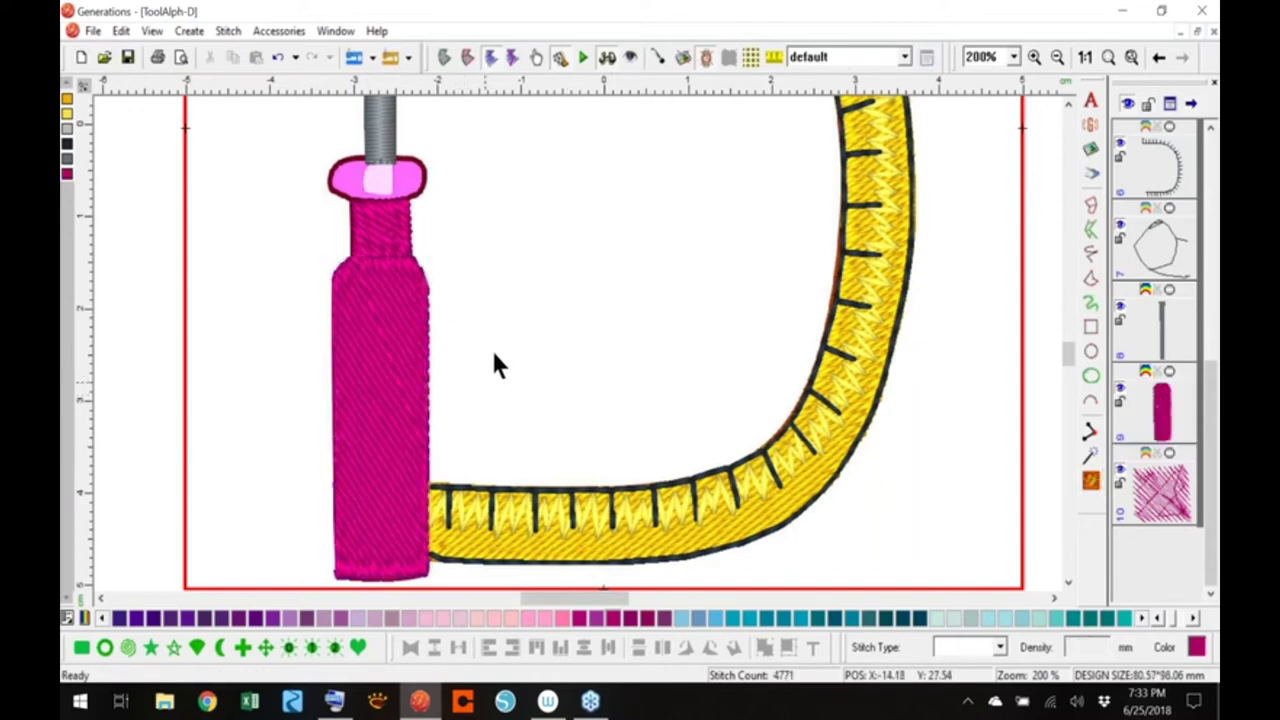
With the 3D view off, draw a Triple Run zigzag line in color 54058E, about 9.8 by 16.5 mm, over the handle's dark lower part
{"action": "left_click", "coordinate": [607, 57]}
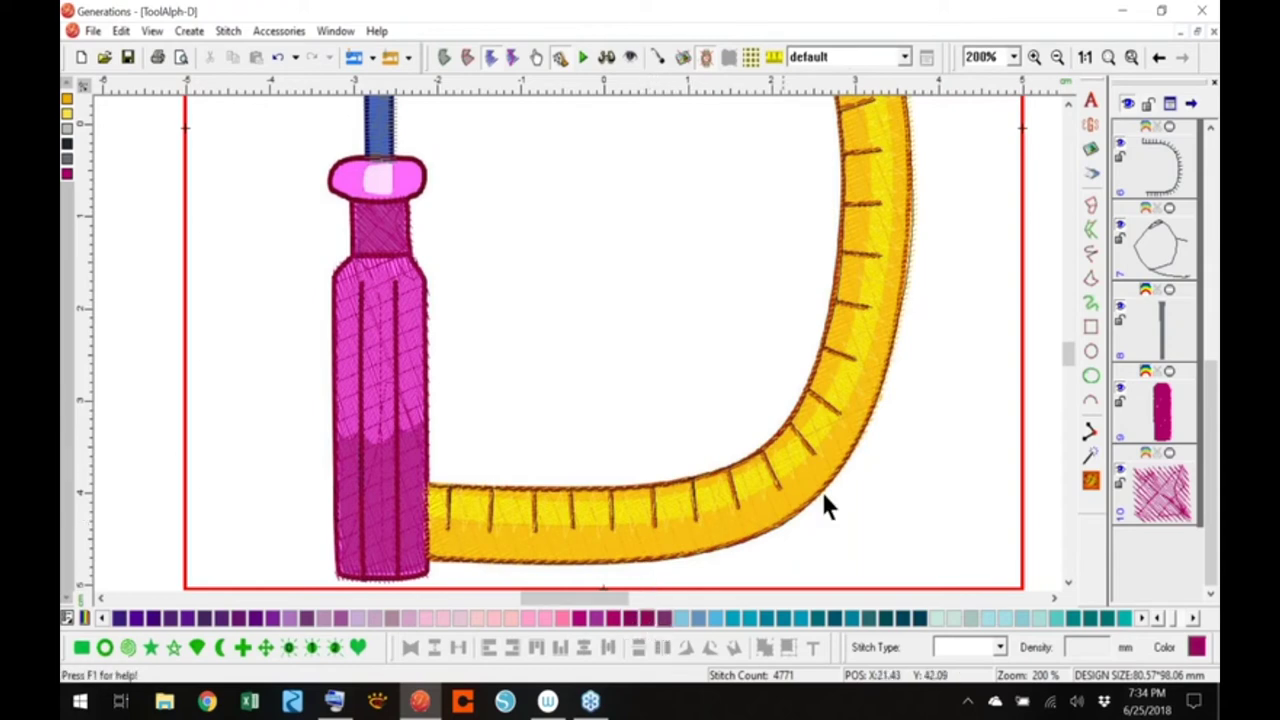
{"action": "left_click", "coordinate": [1082, 272]}
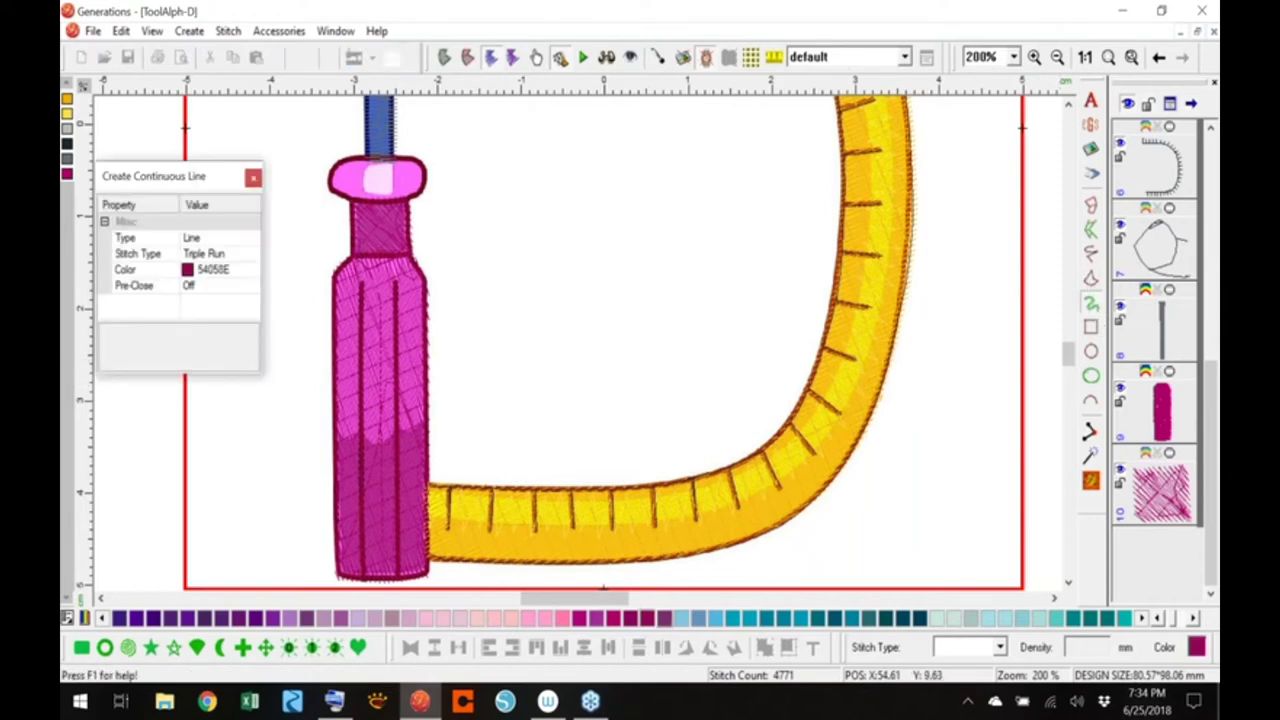
{"action": "left_click", "coordinate": [1013, 57]}
{"action": "left_click", "coordinate": [982, 151]}
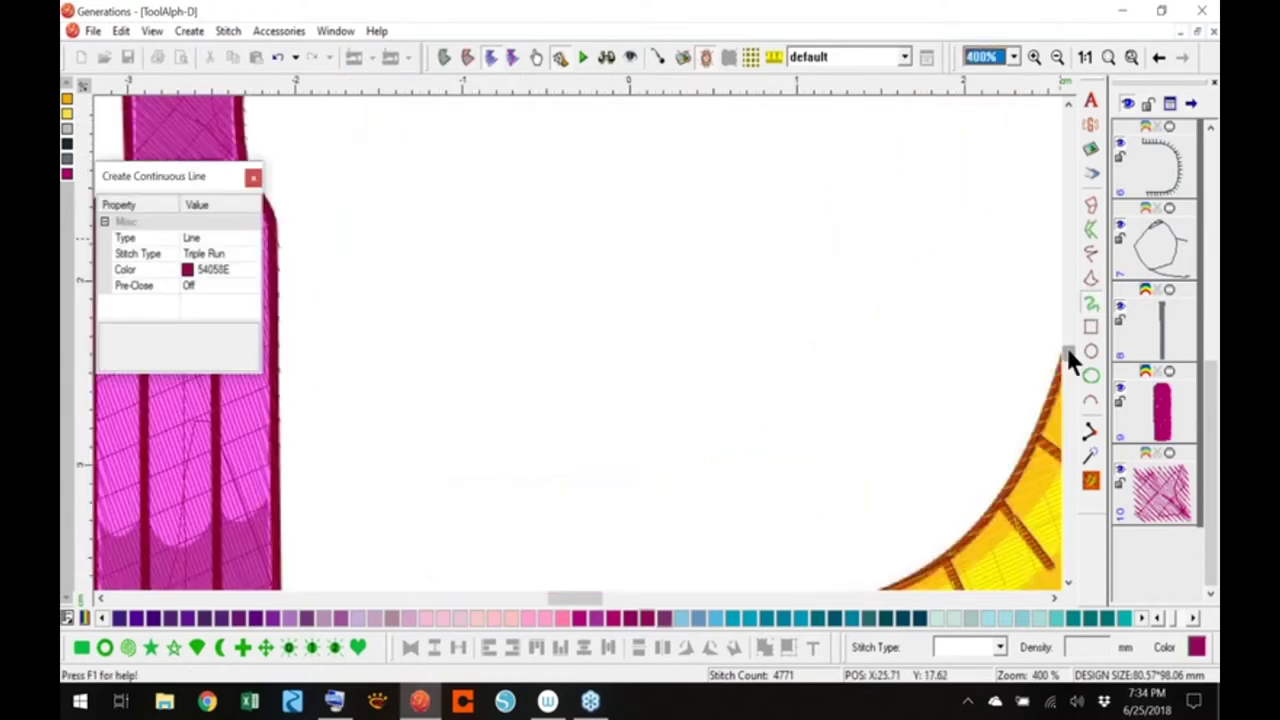
{"action": "scroll", "coordinate": [866, 468], "scroll_direction": "down", "scroll_amount": 2}
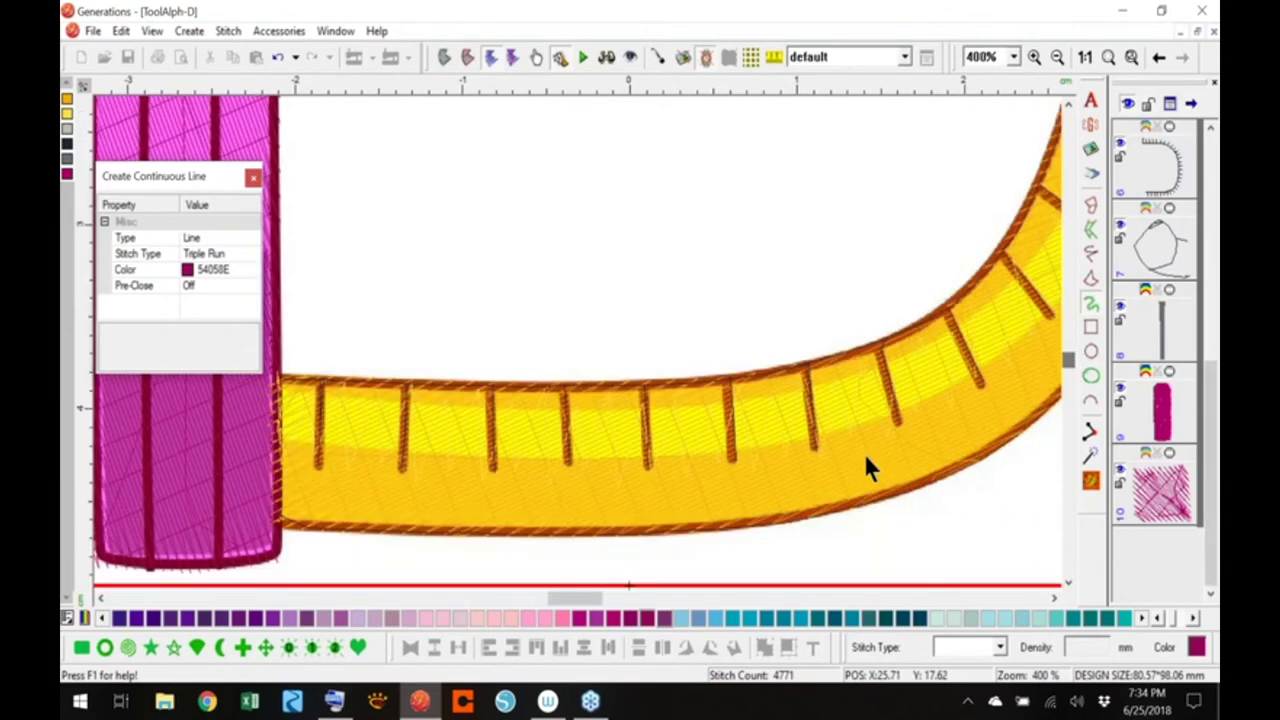
{"action": "left_click_drag", "start_coordinate": [580, 598], "coordinate": [557, 598]}
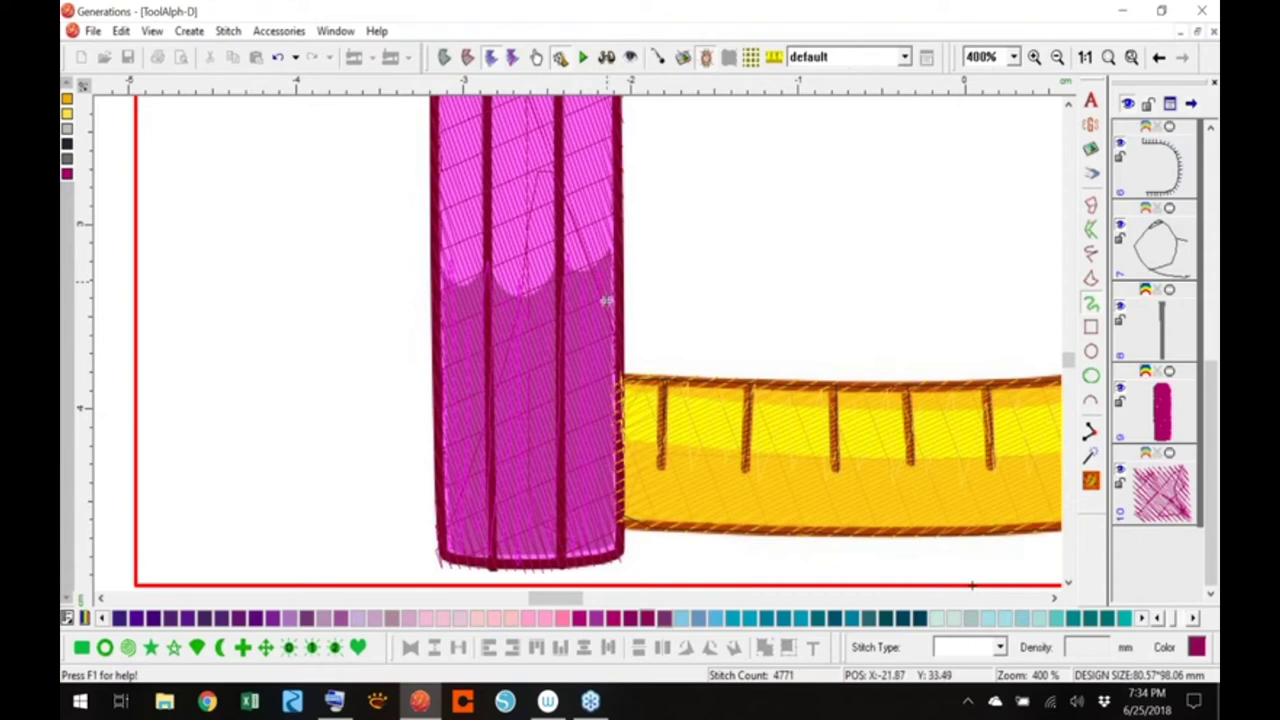
{"action": "right_click", "coordinate": [600, 555]}
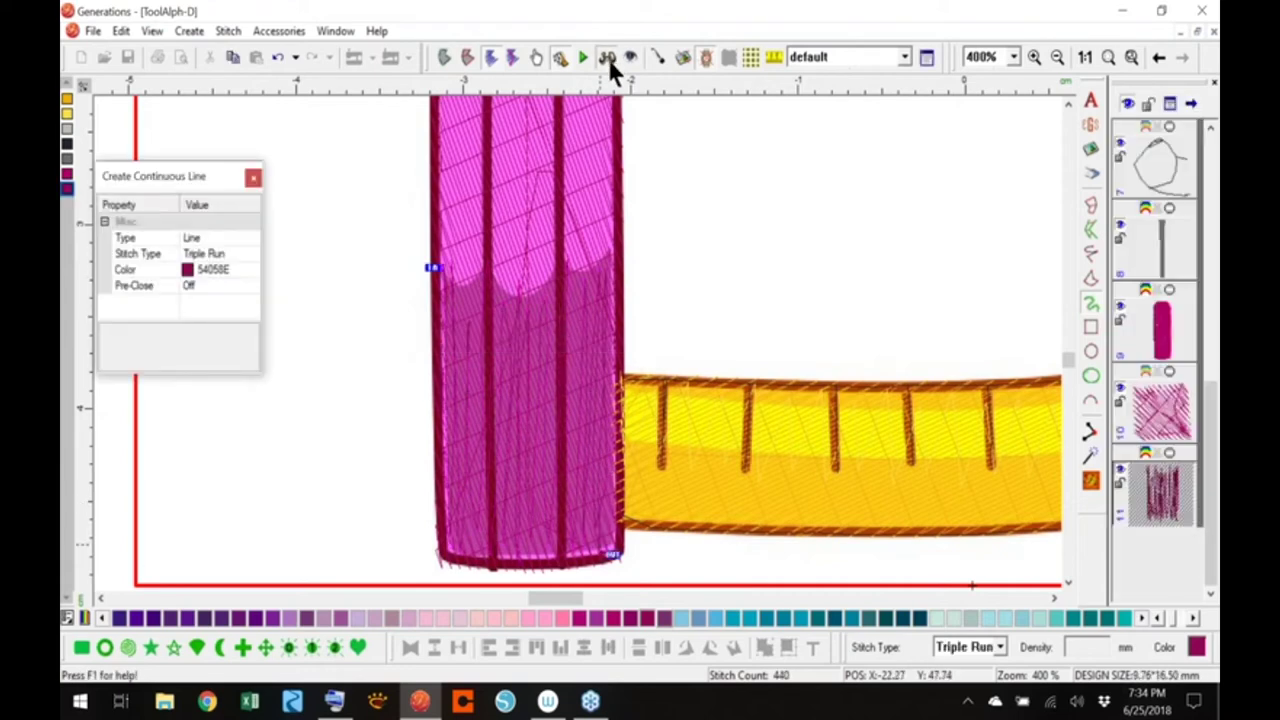
Check the handle's new shading in the 3D view of the whole design, leave the line tool and select the shading line
{"action": "left_click", "coordinate": [607, 57]}
{"action": "left_click", "coordinate": [1068, 104]}
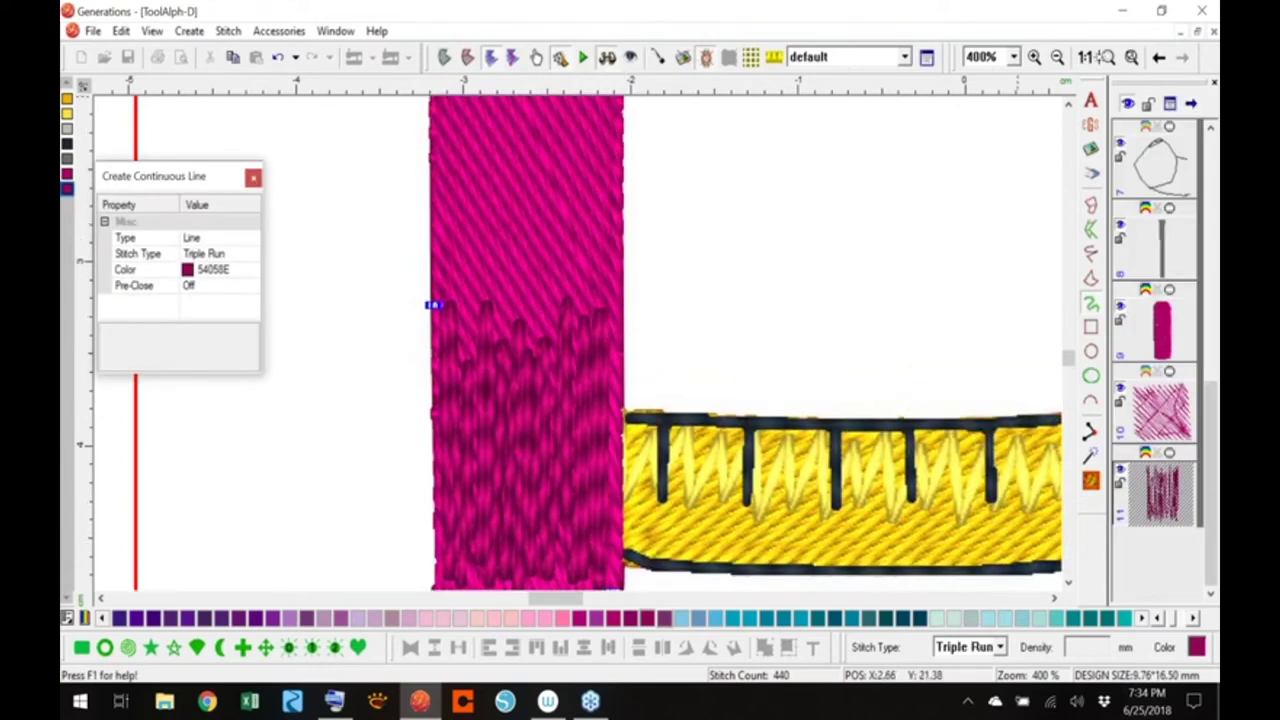
{"action": "left_click", "coordinate": [1104, 57]}
{"action": "left_click_drag", "start_coordinate": [1065, 339], "coordinate": [1067, 350]}
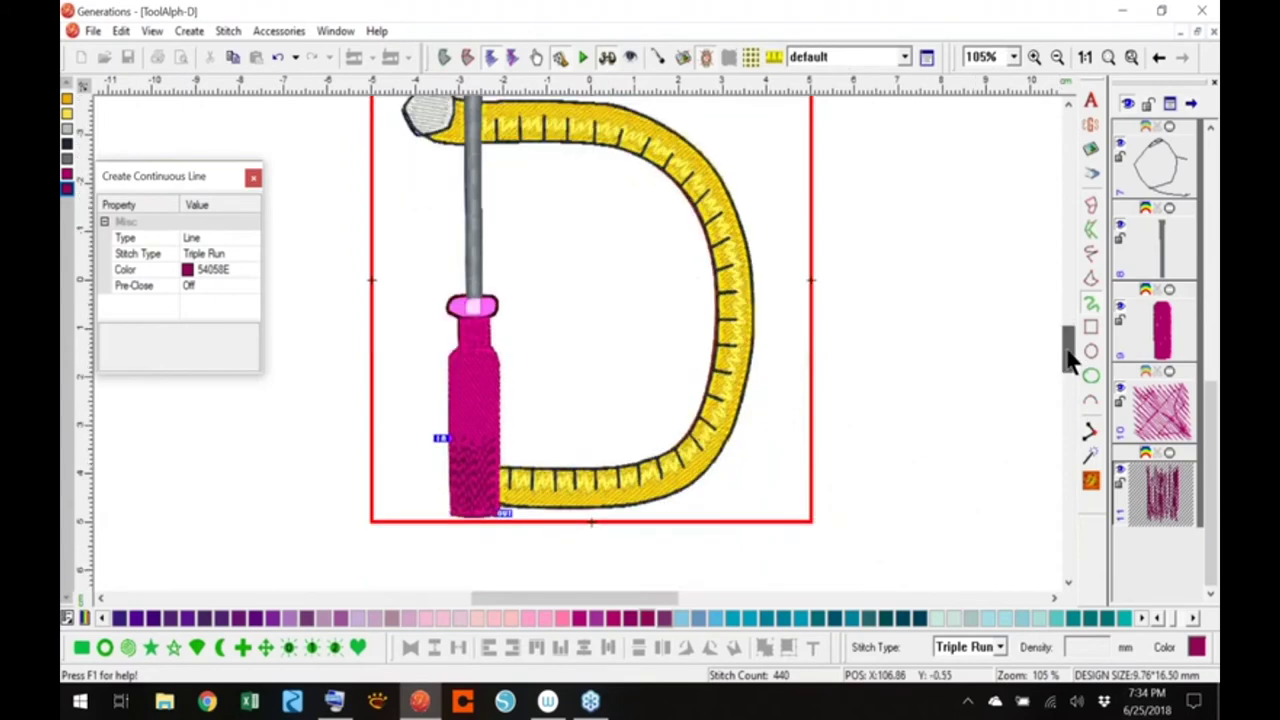
{"action": "right_click", "coordinate": [475, 480]}
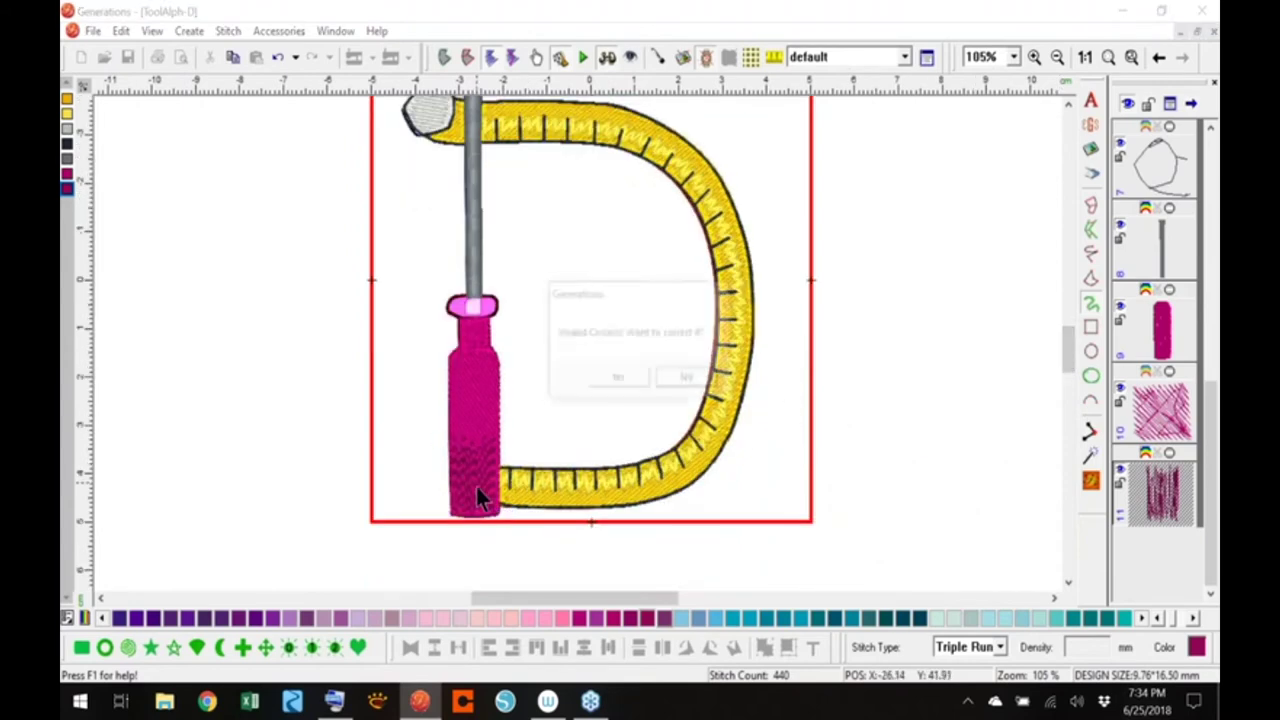
{"action": "left_click", "coordinate": [702, 383]}
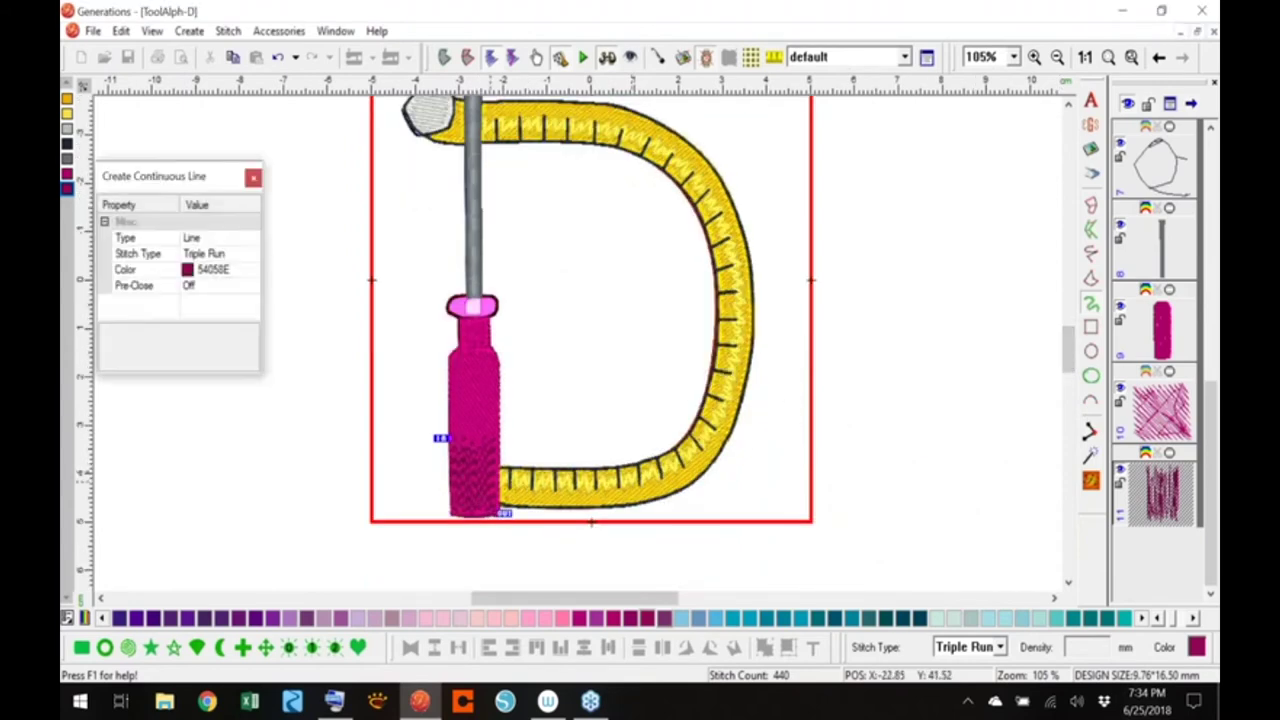
{"action": "key", "text": "Escape"}
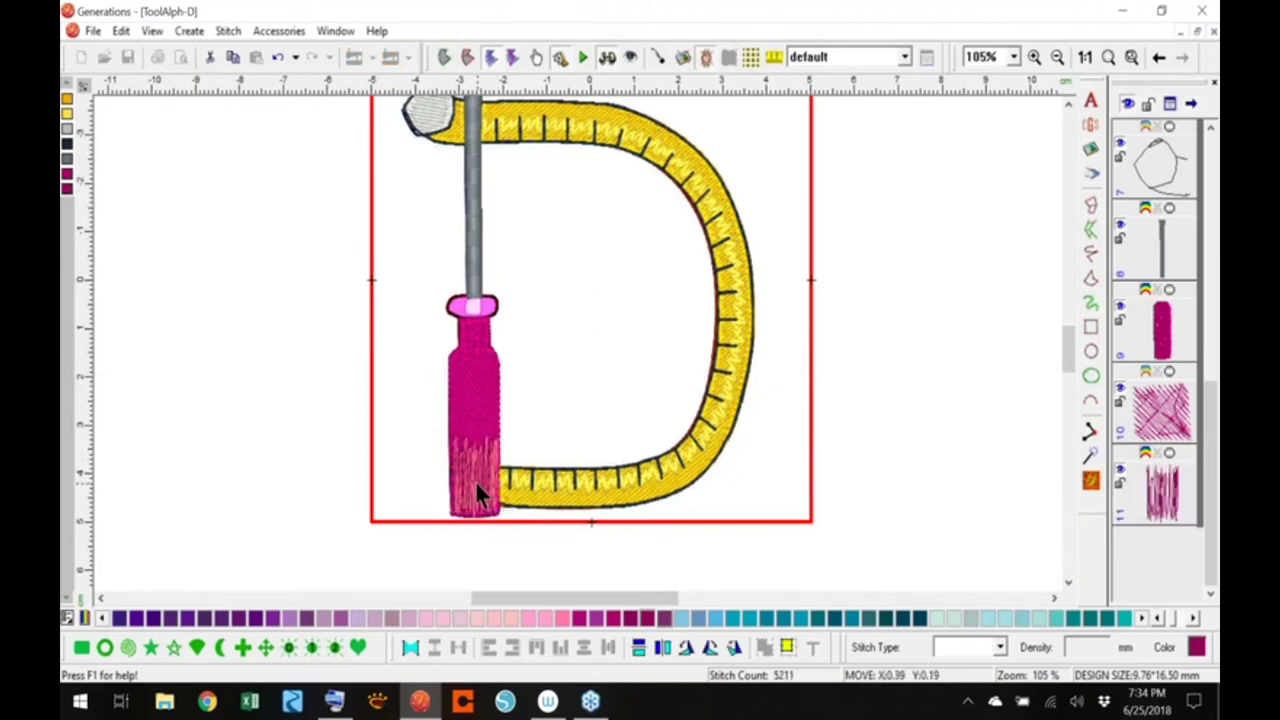
{"action": "left_click", "coordinate": [477, 487]}
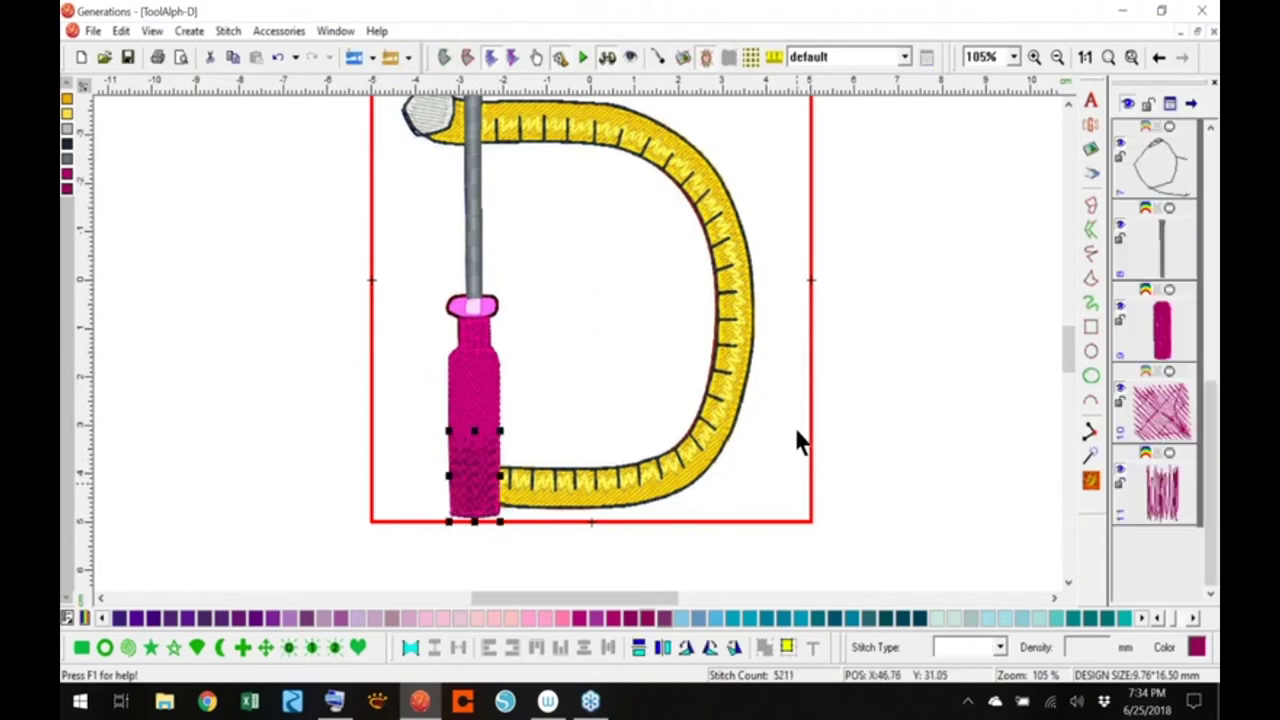
Try shading the handle's neck with a Triple Run zigzag line about 5.3 by 5.1 mm, and delete it
{"action": "left_click", "coordinate": [1013, 57]}
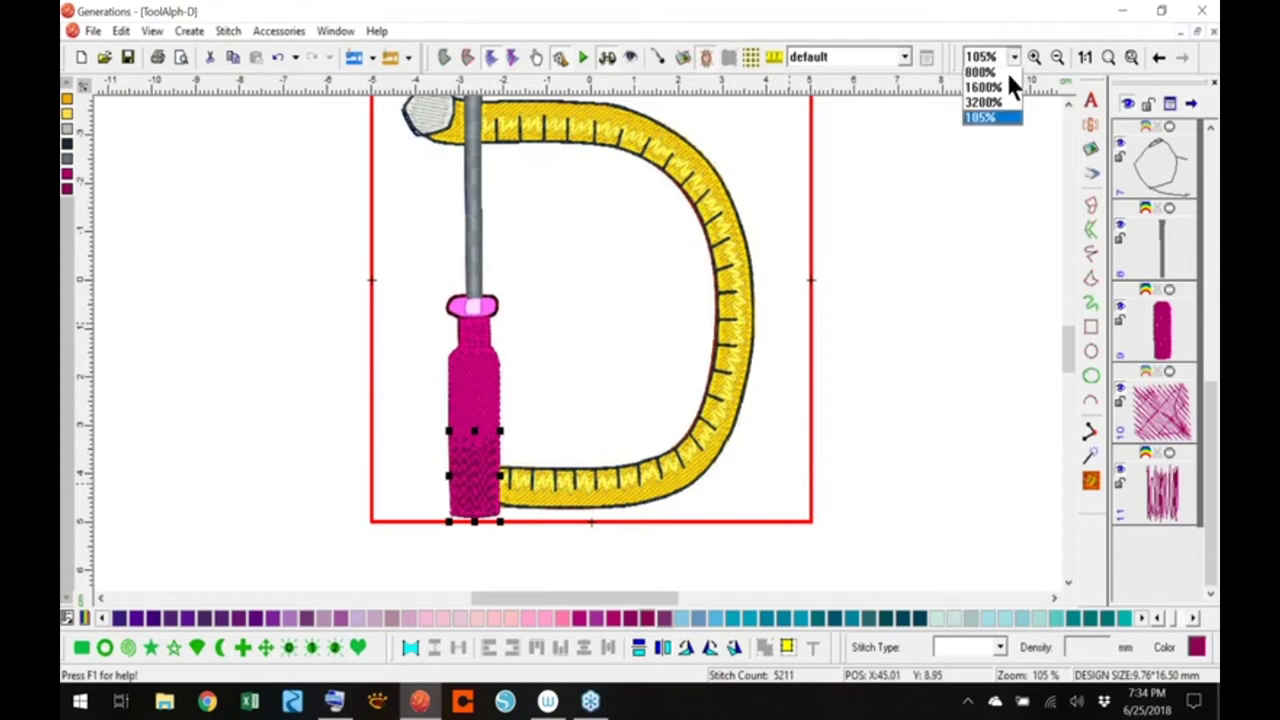
{"action": "left_click", "coordinate": [970, 152]}
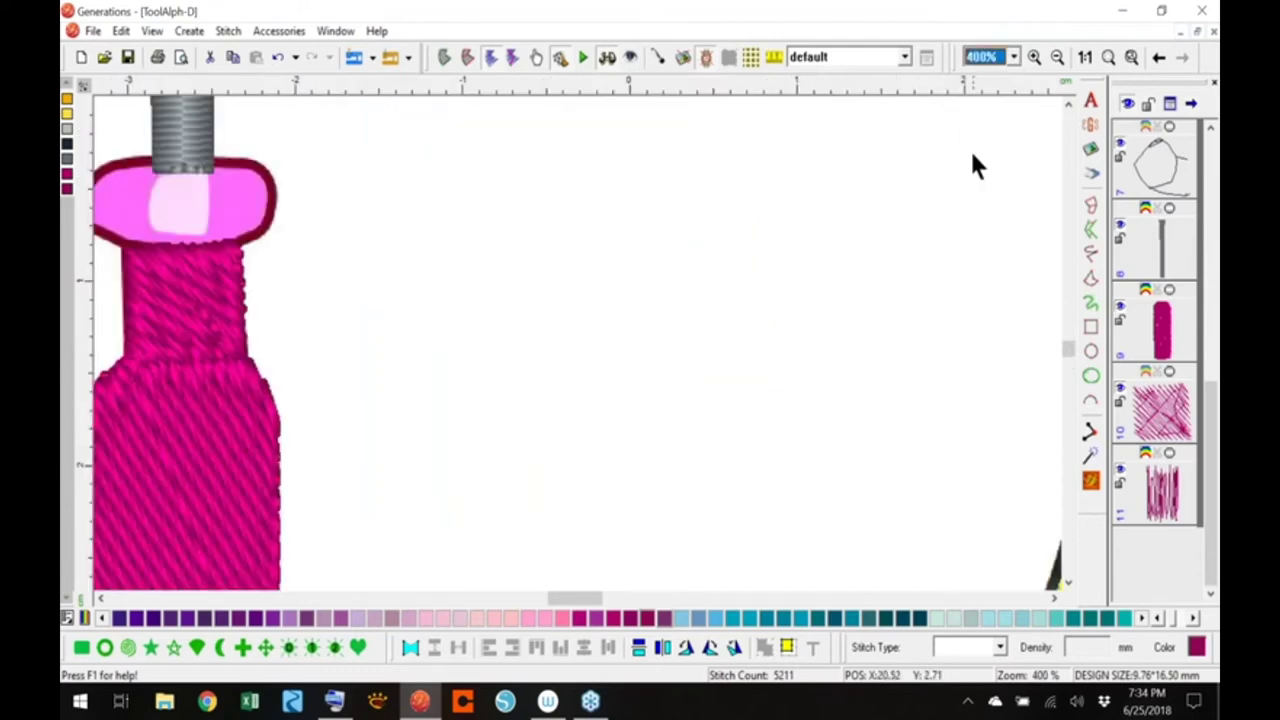
{"action": "left_click", "coordinate": [606, 57]}
{"action": "left_click_drag", "start_coordinate": [582, 600], "coordinate": [565, 600]}
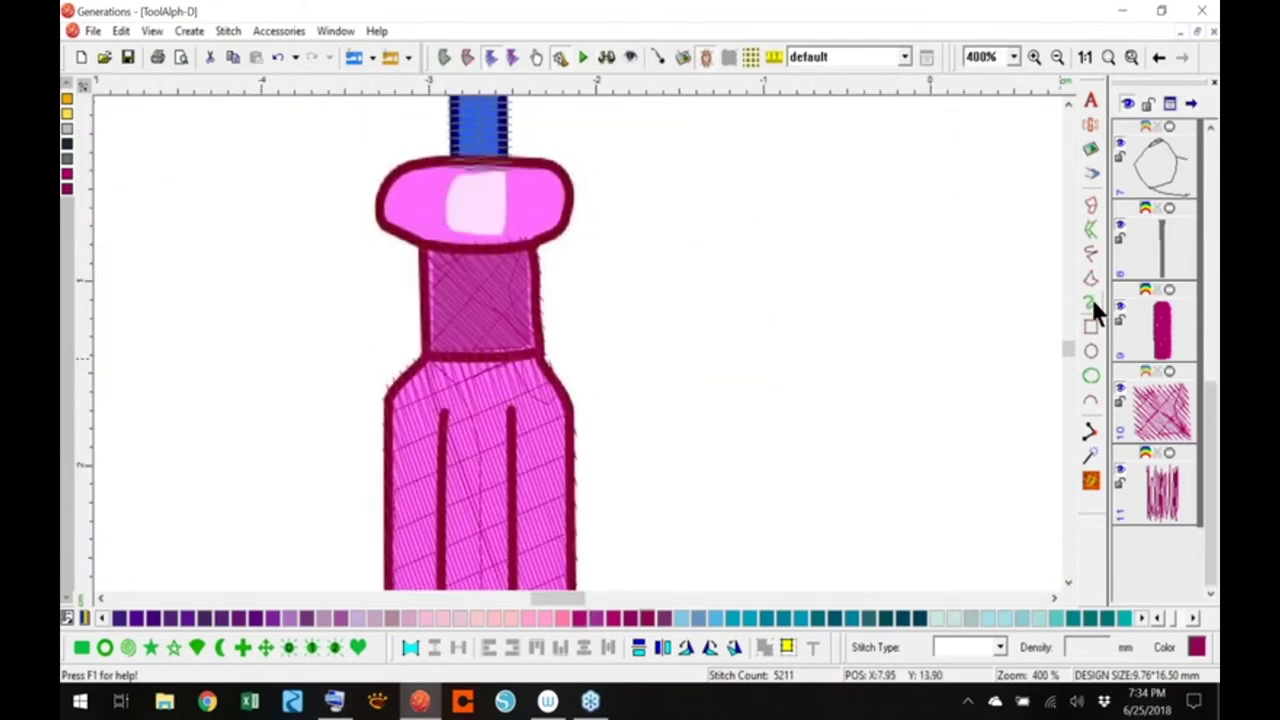
{"action": "left_click", "coordinate": [1091, 302]}
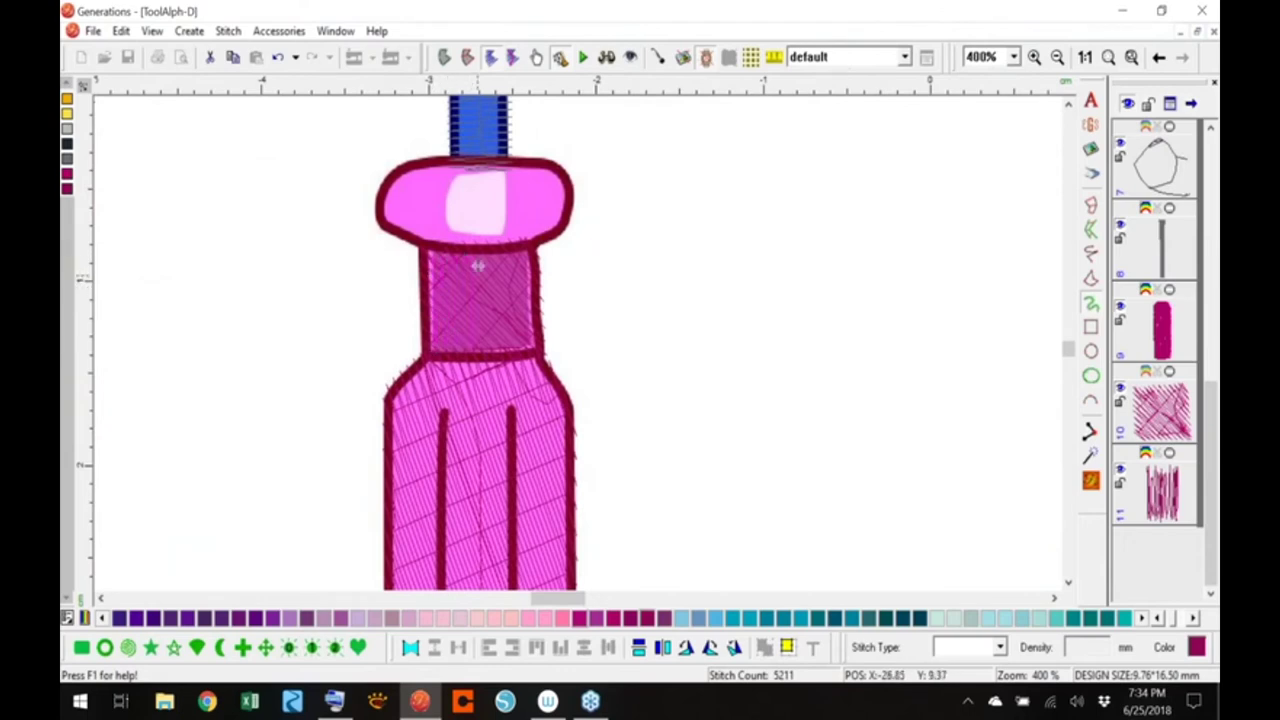
{"action": "mouse_move", "coordinate": [503, 277]}
{"action": "left_mouse_down"}
{"action": "mouse_move", "coordinate": [514, 294]}
{"action": "mouse_move", "coordinate": [520, 256]}
{"action": "left_mouse_up"}
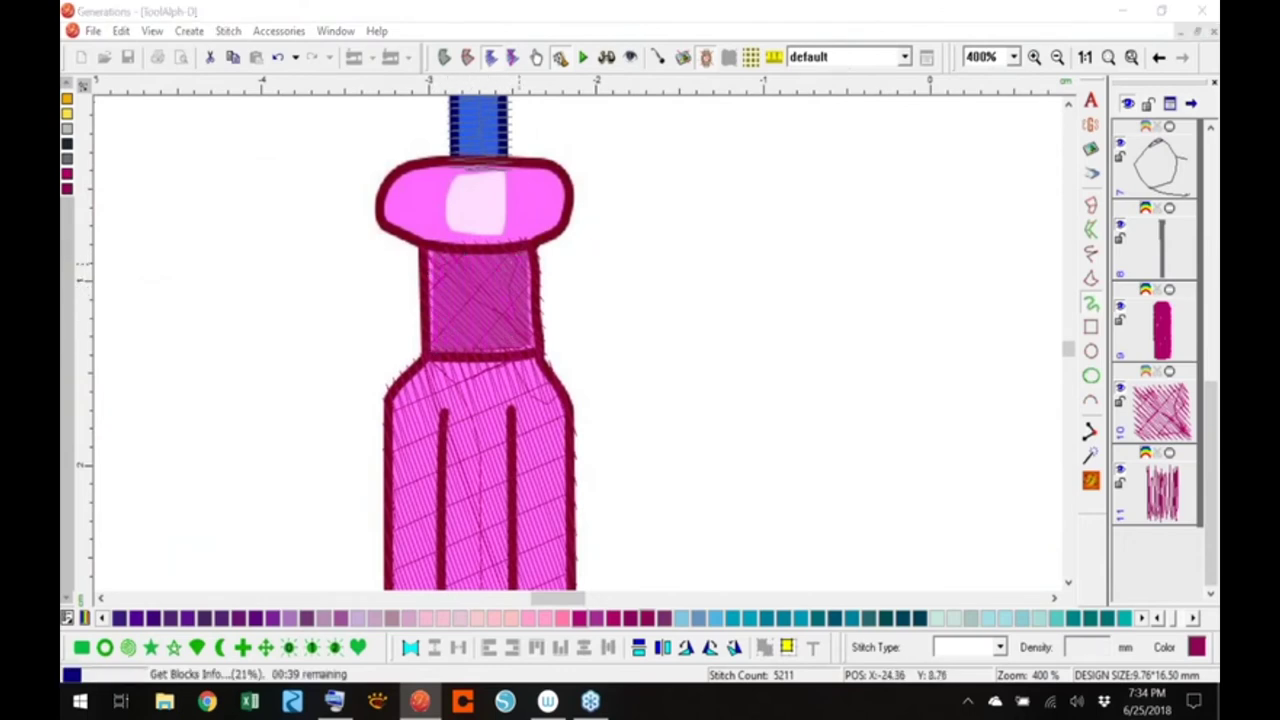
{"action": "key", "text": "Return"}
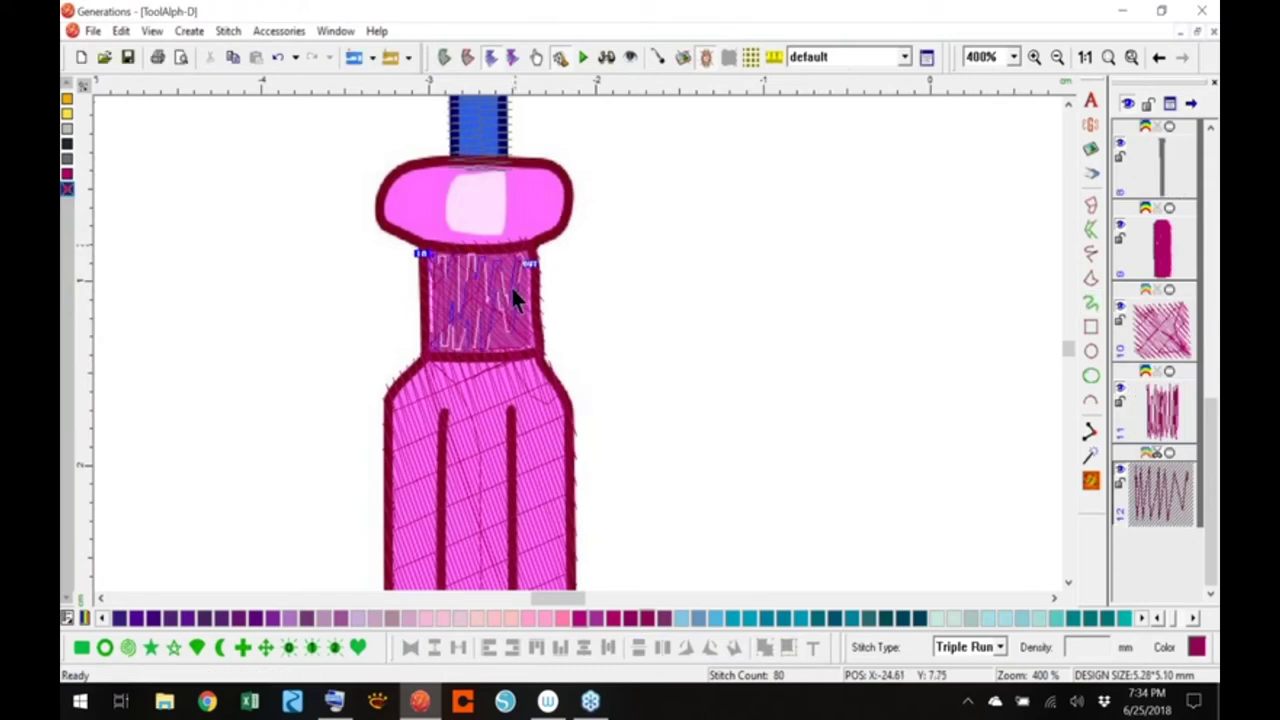
{"action": "key", "text": "Delete"}
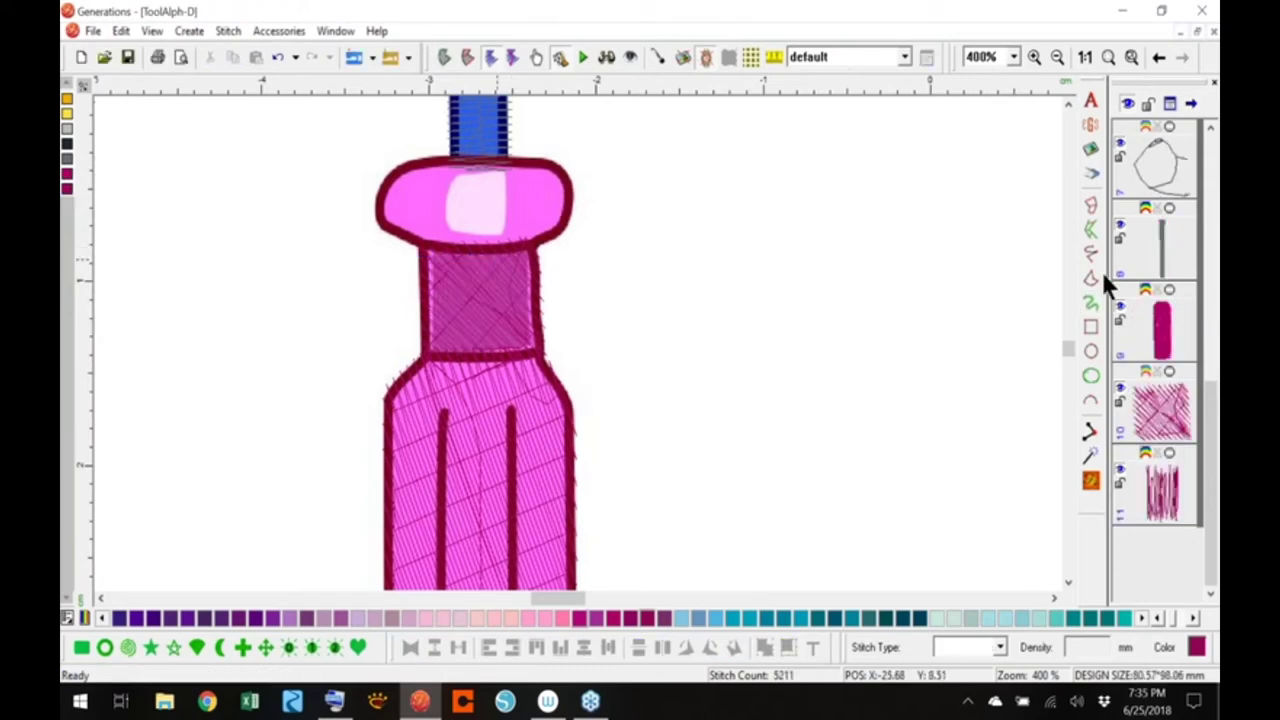
Draw a Triple Run zigzag line in color 54058E, about 5.6 by 5.3 mm, over the handle's neck, shown in the 3D view
{"action": "left_click", "coordinate": [1091, 302]}
{"action": "mouse_move", "coordinate": [435, 268]}
{"action": "left_mouse_down"}
{"action": "mouse_move", "coordinate": [440, 317]}
{"action": "mouse_move", "coordinate": [454, 272]}
{"action": "mouse_move", "coordinate": [457, 317]}
{"action": "mouse_move", "coordinate": [506, 308]}
{"action": "mouse_move", "coordinate": [514, 264]}
{"action": "mouse_move", "coordinate": [524, 338]}
{"action": "left_mouse_up"}
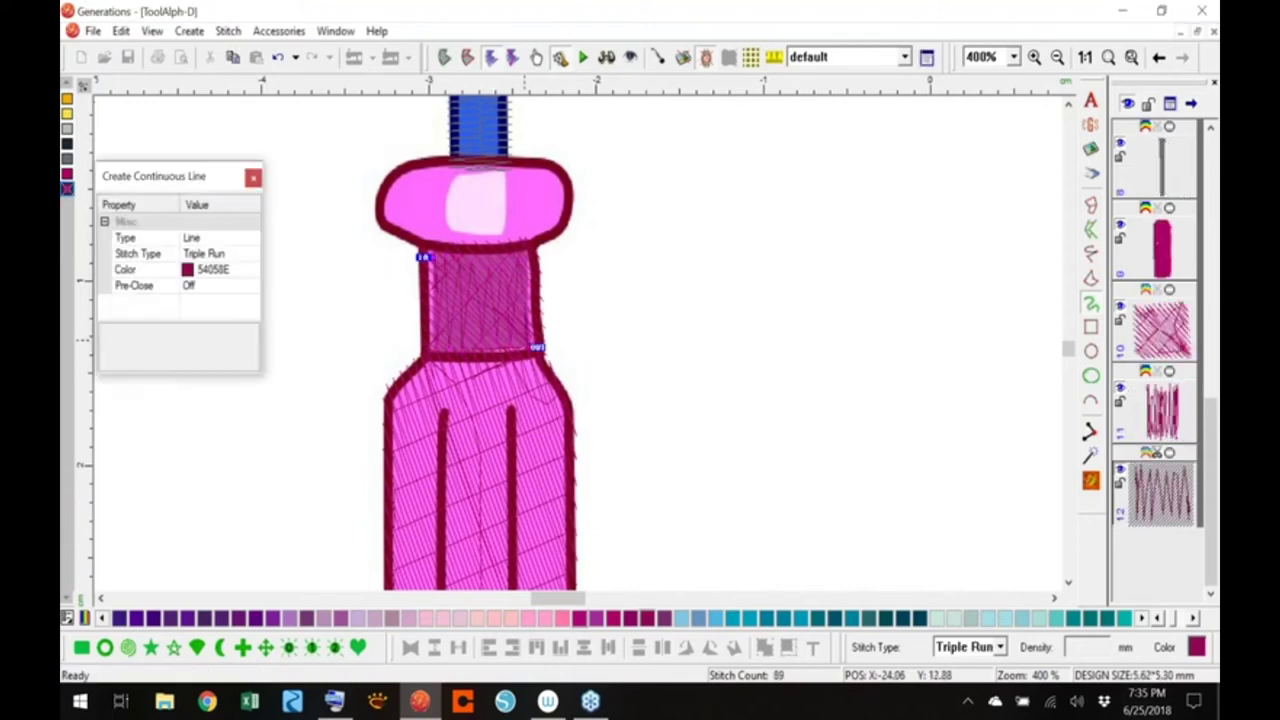
{"action": "left_click", "coordinate": [607, 57]}
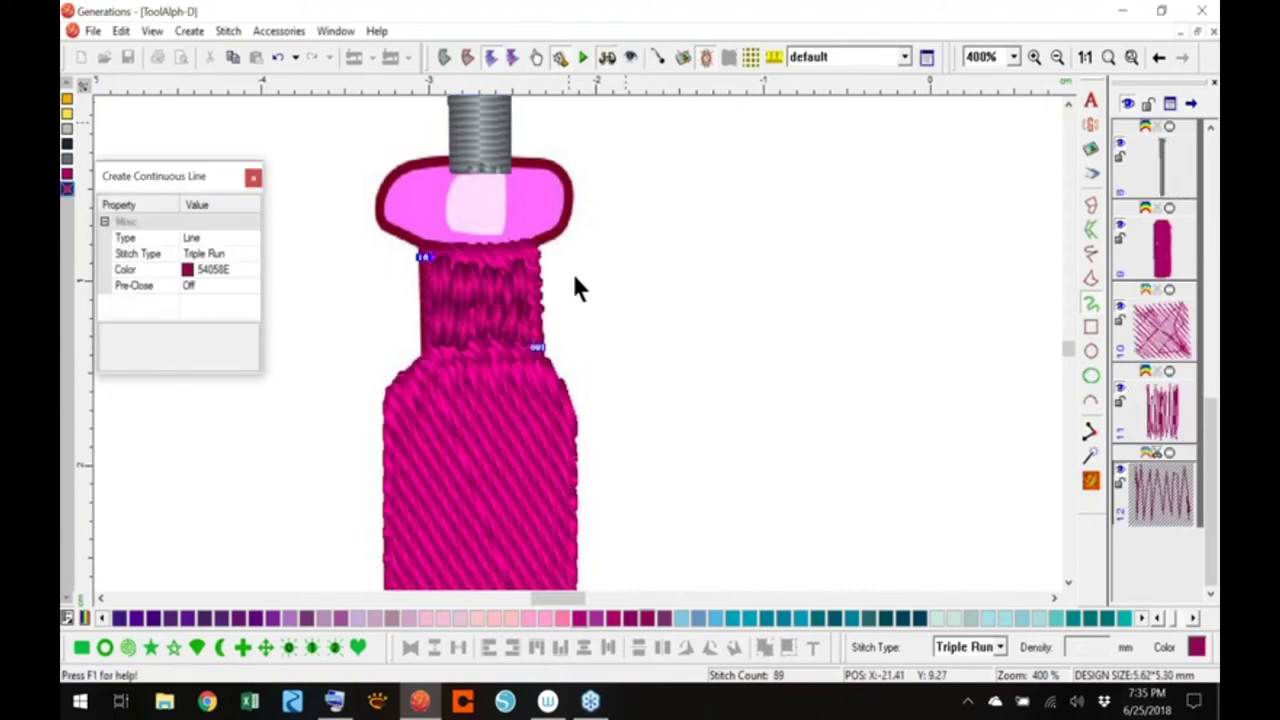
{"action": "right_click", "coordinate": [528, 278]}
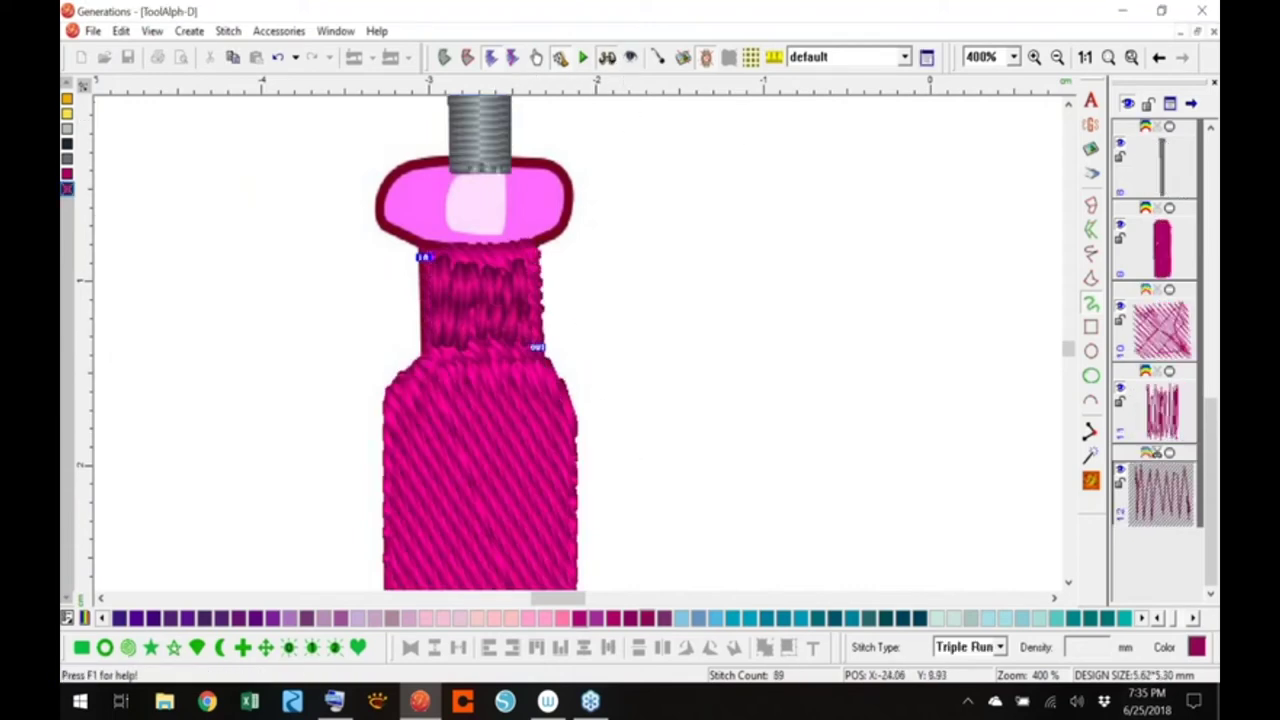
Stretch the neck's zigzag shading line vertically to about 6 mm tall and view the whole design
{"action": "left_click", "coordinate": [473, 283]}
{"action": "left_click_drag", "start_coordinate": [481, 247], "coordinate": [481, 240]}
{"action": "left_click_drag", "start_coordinate": [481, 378], "coordinate": [481, 385]}
{"action": "left_click", "coordinate": [278, 57]}
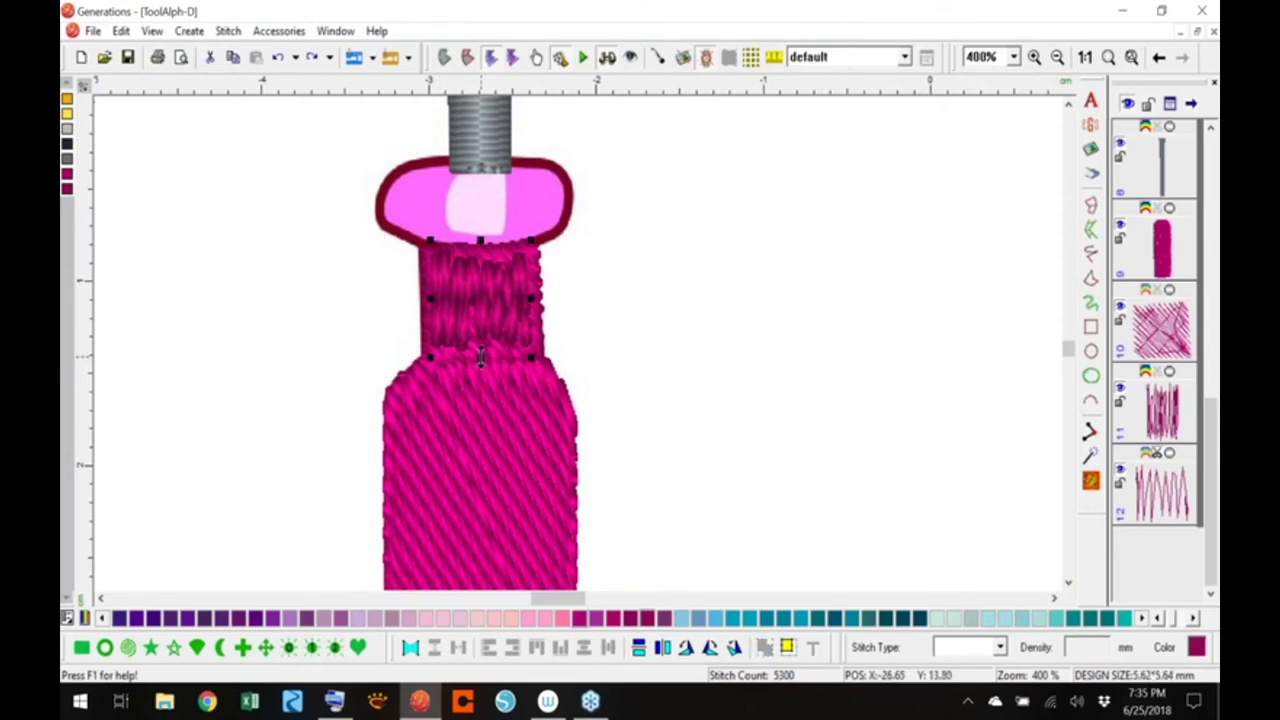
{"action": "key", "text": "ctrl+y"}
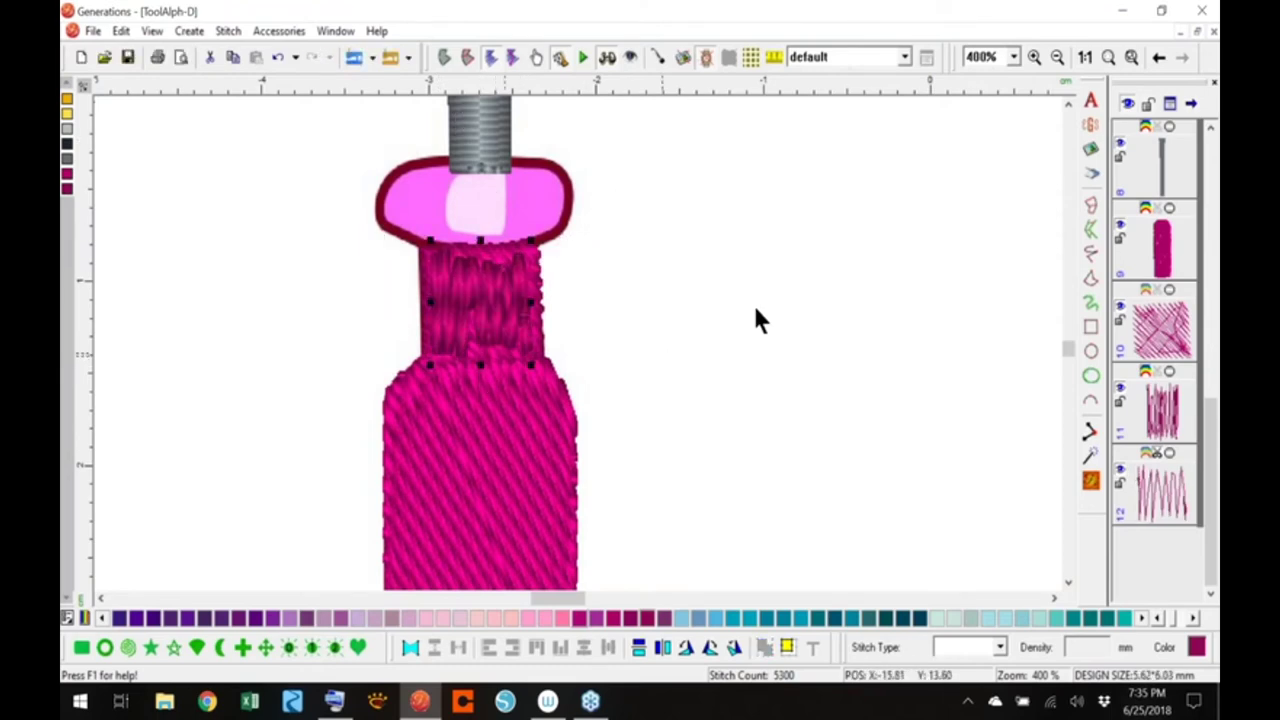
{"action": "left_click", "coordinate": [1084, 57]}
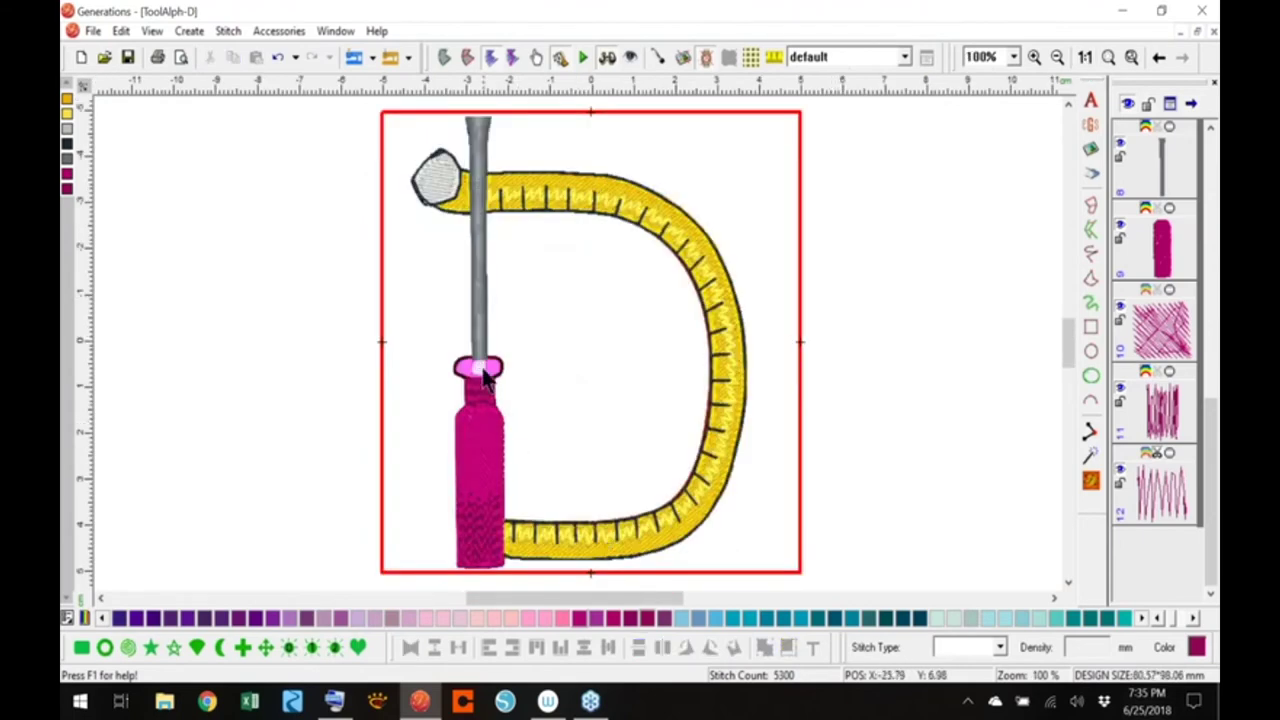
Draw a Satin Side to Side area in color 54058E, about 11.7 by 5.6 mm, over the handle's collar, working left to right
{"action": "left_click", "coordinate": [1013, 57]}
{"action": "left_click", "coordinate": [980, 152]}
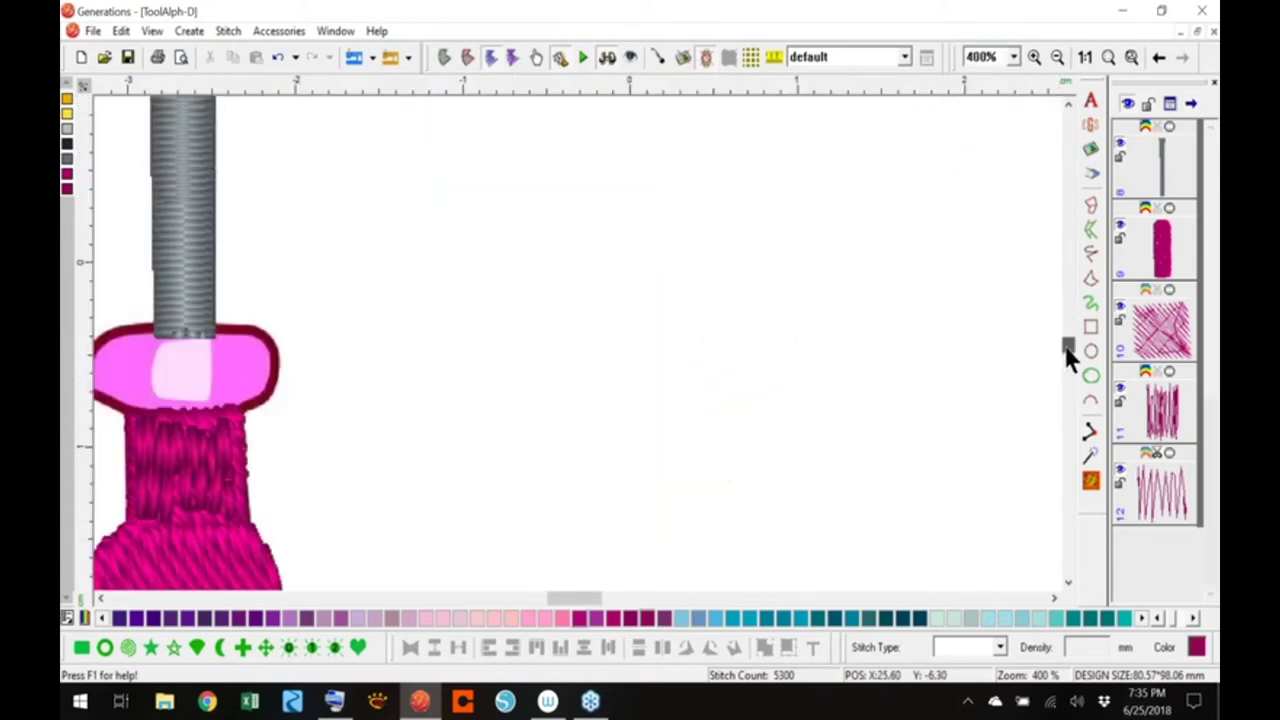
{"action": "left_click_drag", "start_coordinate": [583, 599], "coordinate": [568, 599]}
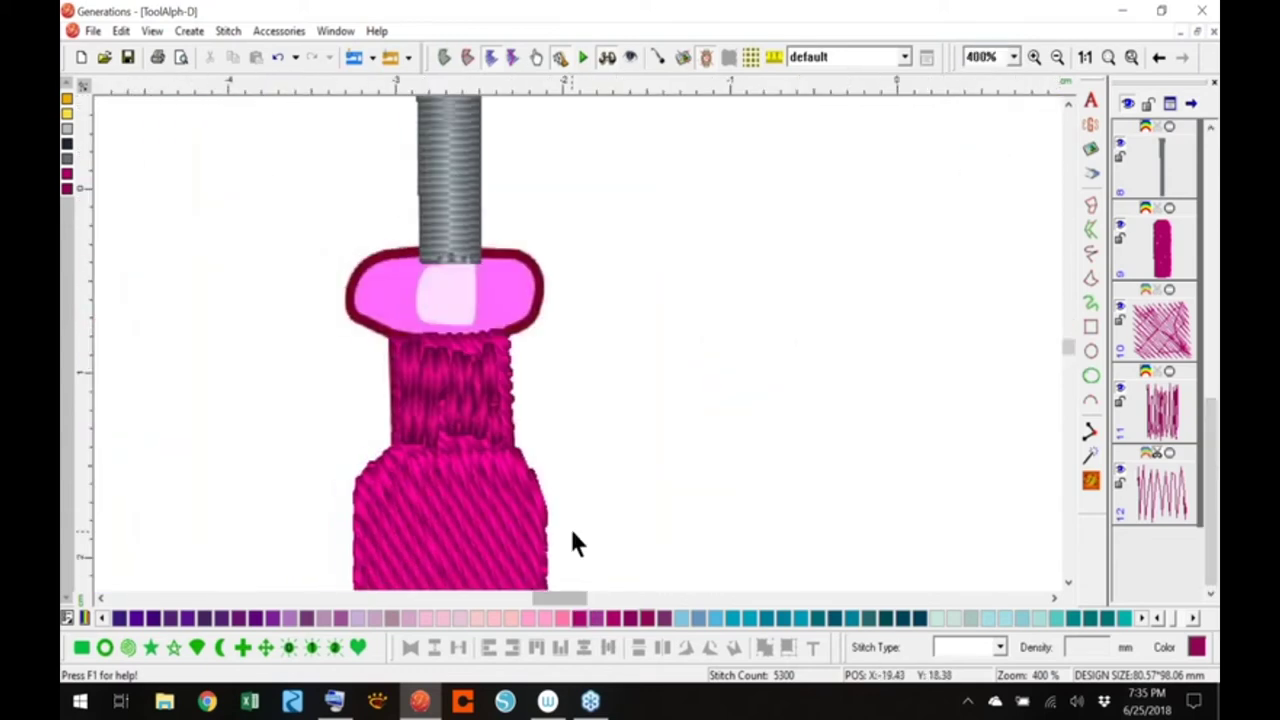
{"action": "left_click", "coordinate": [1092, 205]}
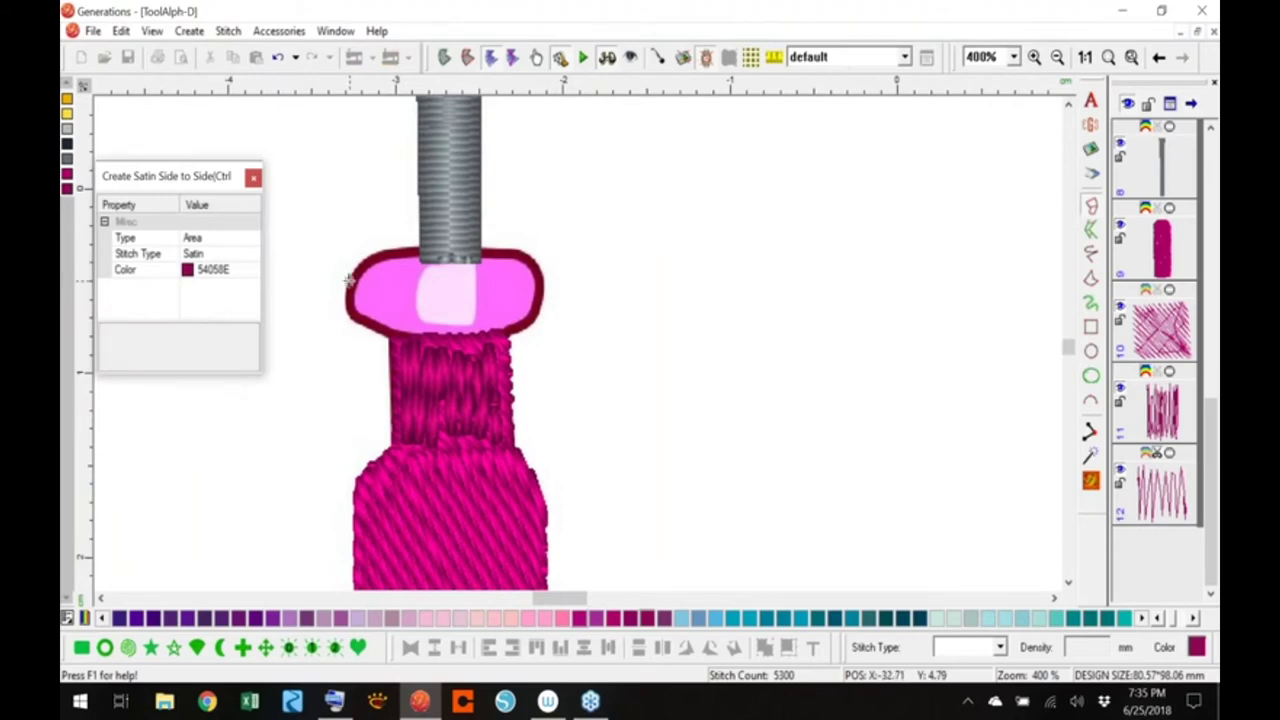
{"action": "left_click", "coordinate": [349, 281]}
{"action": "left_click", "coordinate": [349, 294]}
{"action": "left_click", "coordinate": [379, 256]}
{"action": "left_click", "coordinate": [372, 325]}
{"action": "left_click", "coordinate": [428, 256]}
{"action": "left_click", "coordinate": [428, 340]}
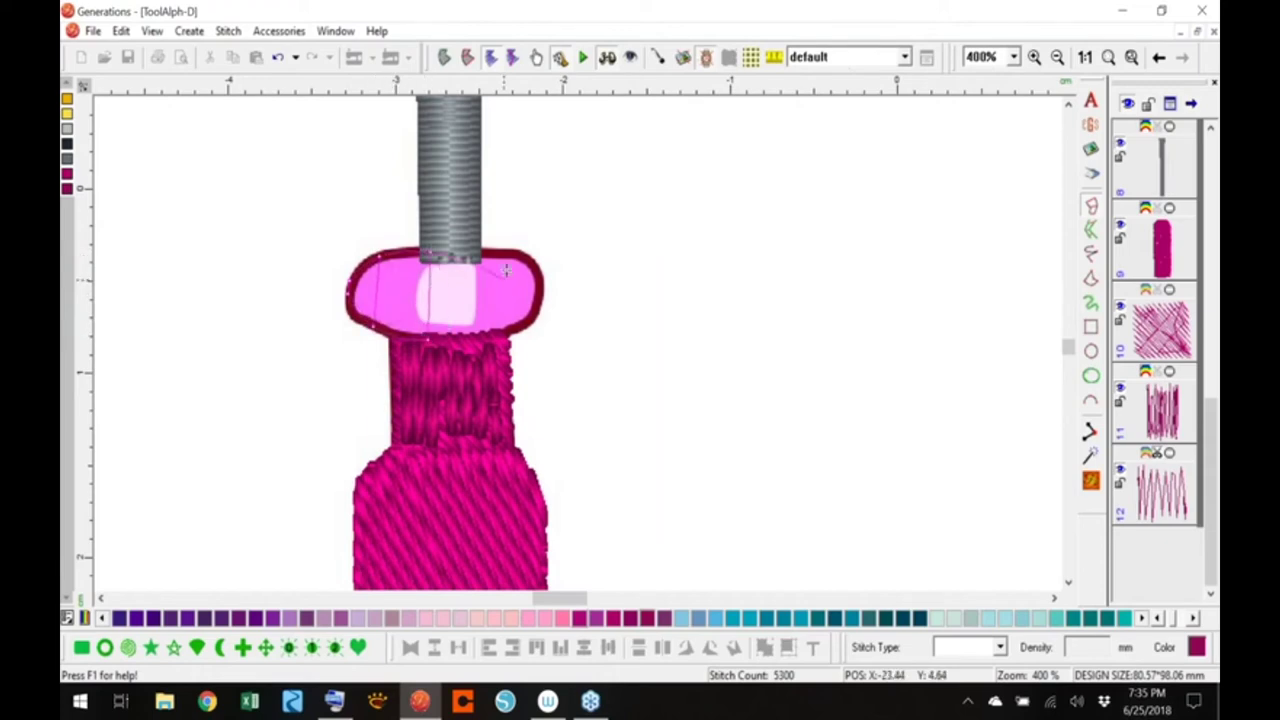
{"action": "left_click", "coordinate": [500, 255]}
{"action": "left_click", "coordinate": [497, 336]}
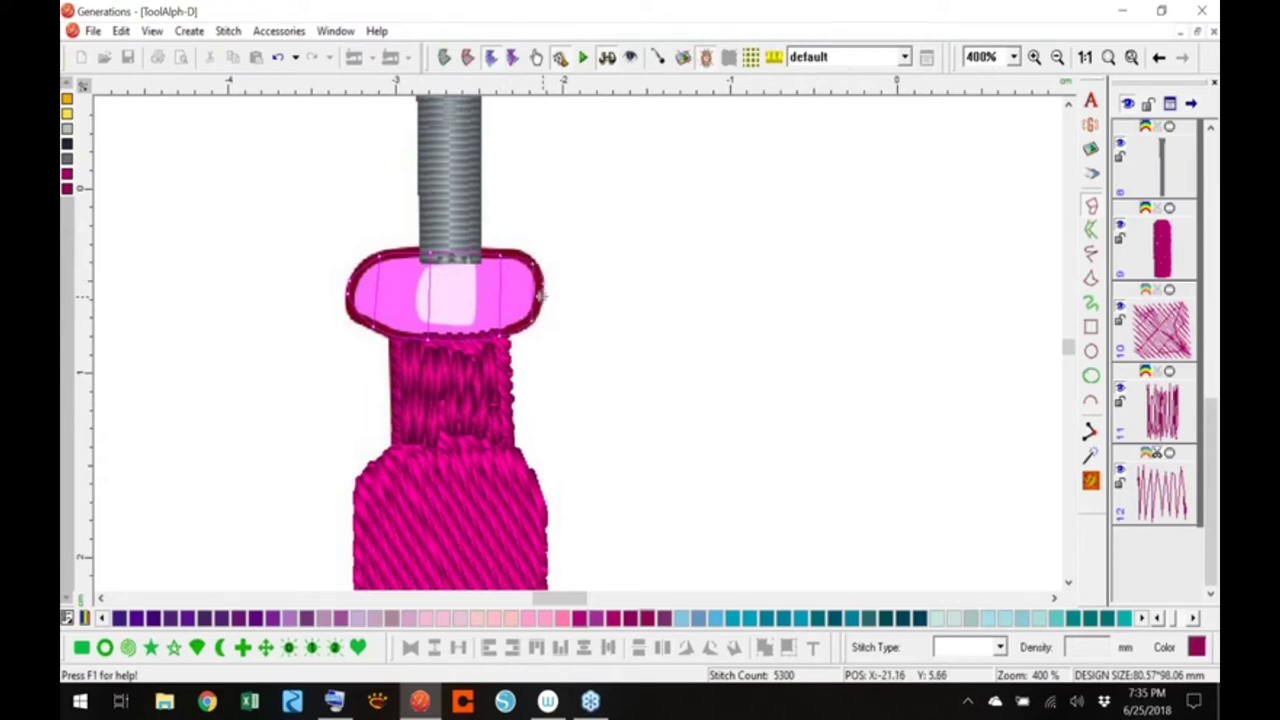
{"action": "key", "text": "Return"}
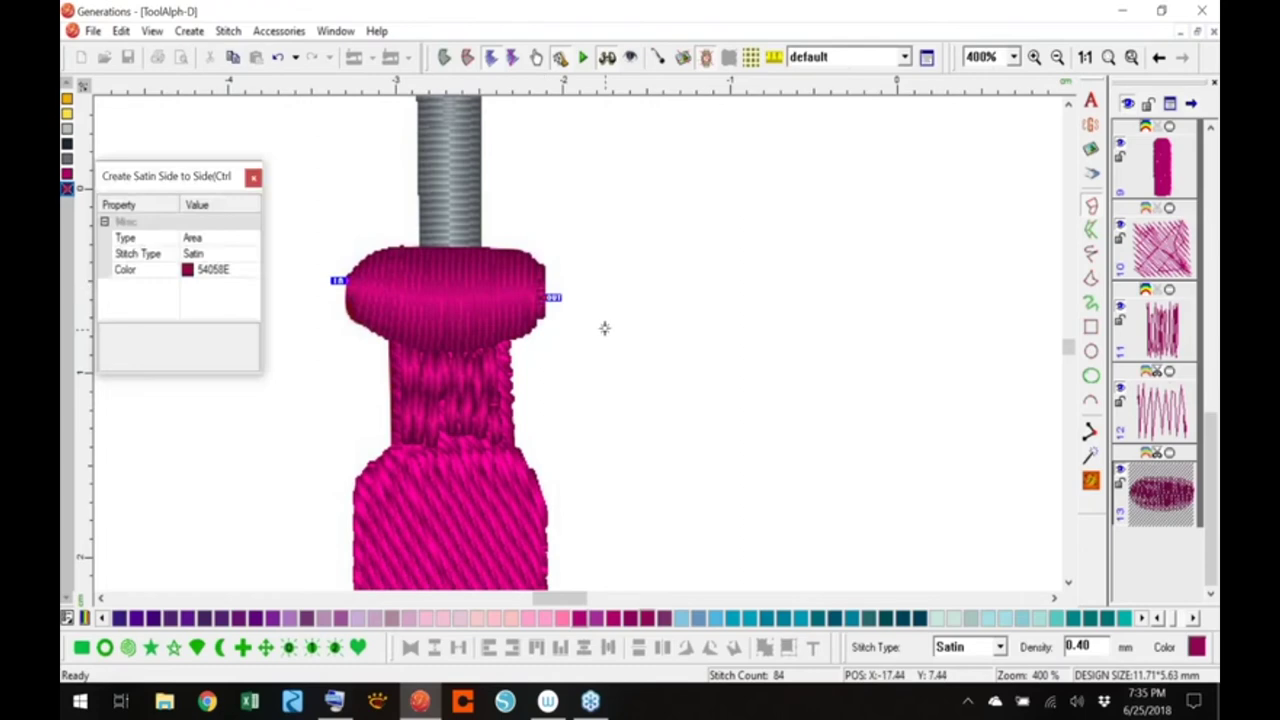
{"action": "key", "text": "Escape"}
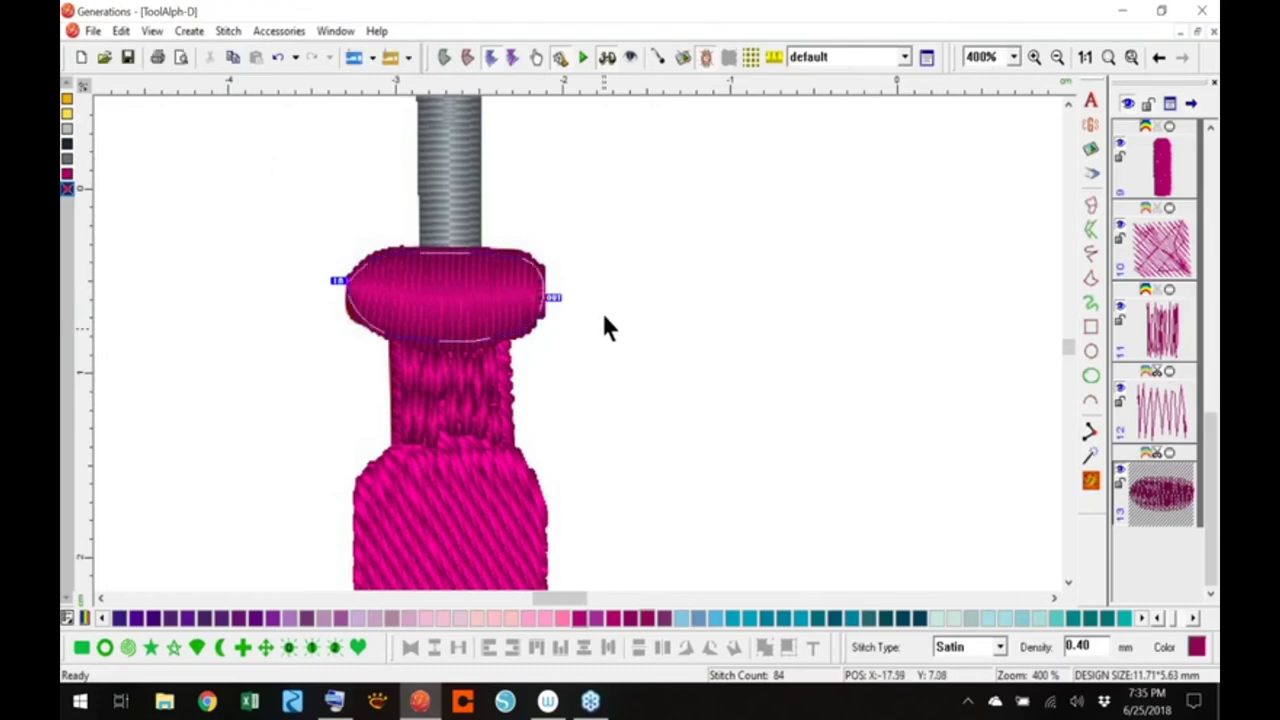
Try replacing the collar's satin with one drawn right to left, about 11.3 by 5.6 mm, and undo back to the first satin area
{"action": "key", "text": "Delete"}
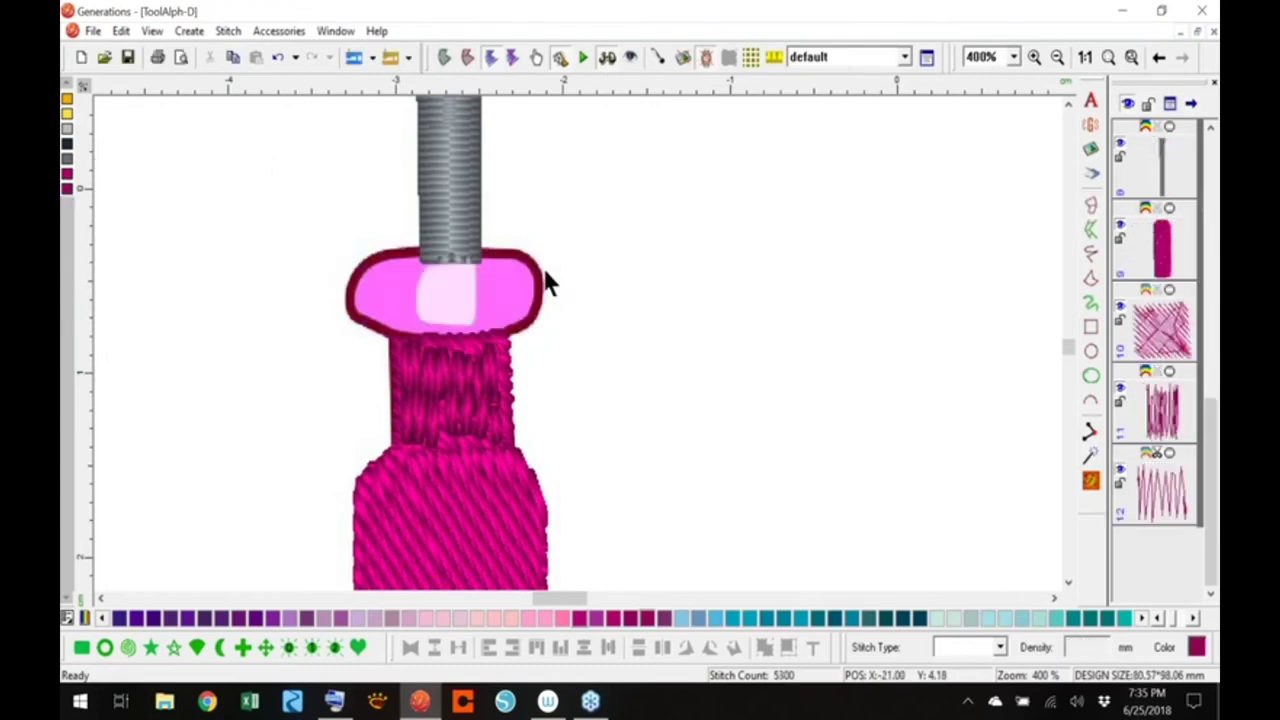
{"action": "left_click", "coordinate": [1091, 204]}
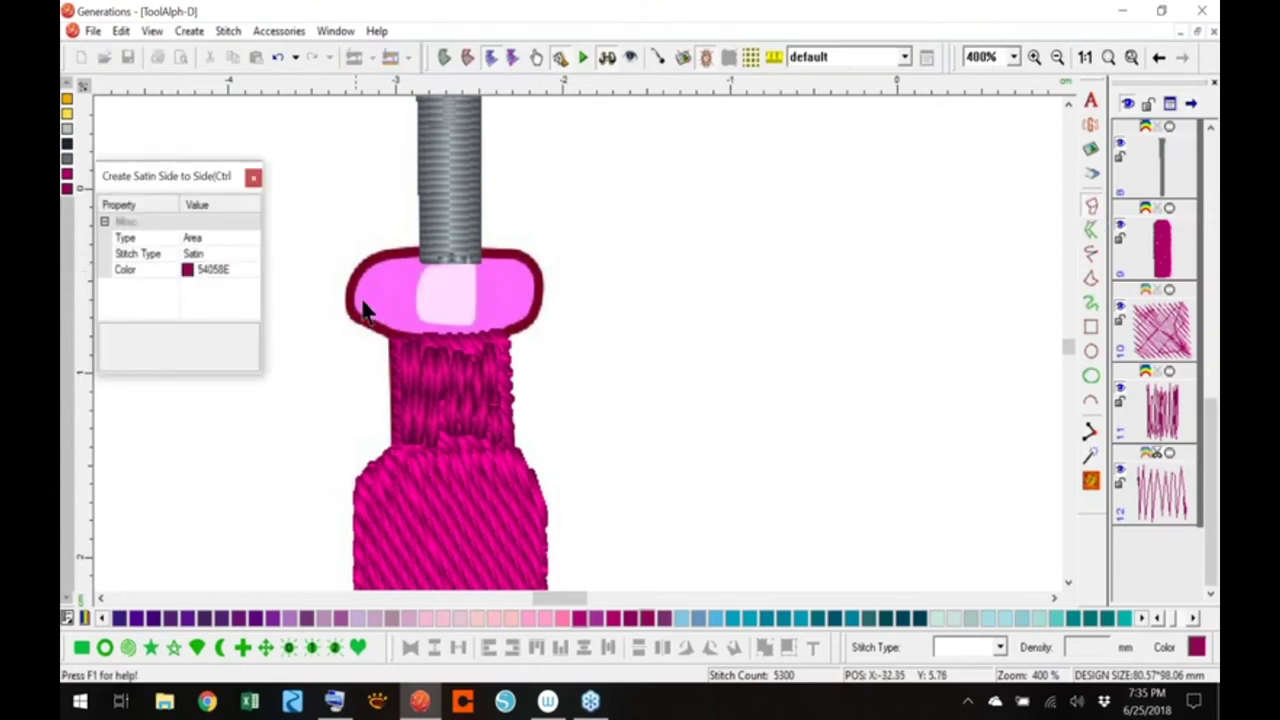
{"action": "left_click", "coordinate": [540, 285]}
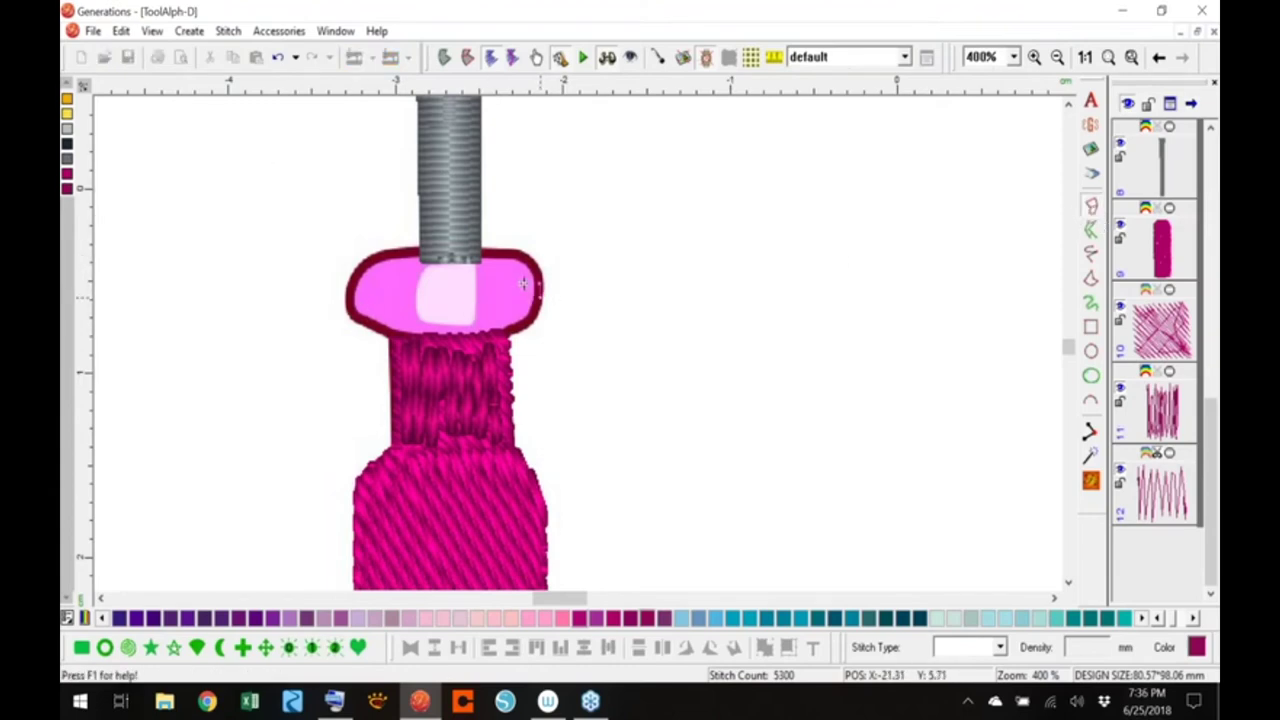
{"action": "left_click", "coordinate": [525, 258]}
{"action": "left_click", "coordinate": [525, 324]}
{"action": "left_click_drag", "start_coordinate": [484, 250], "coordinate": [484, 335]}
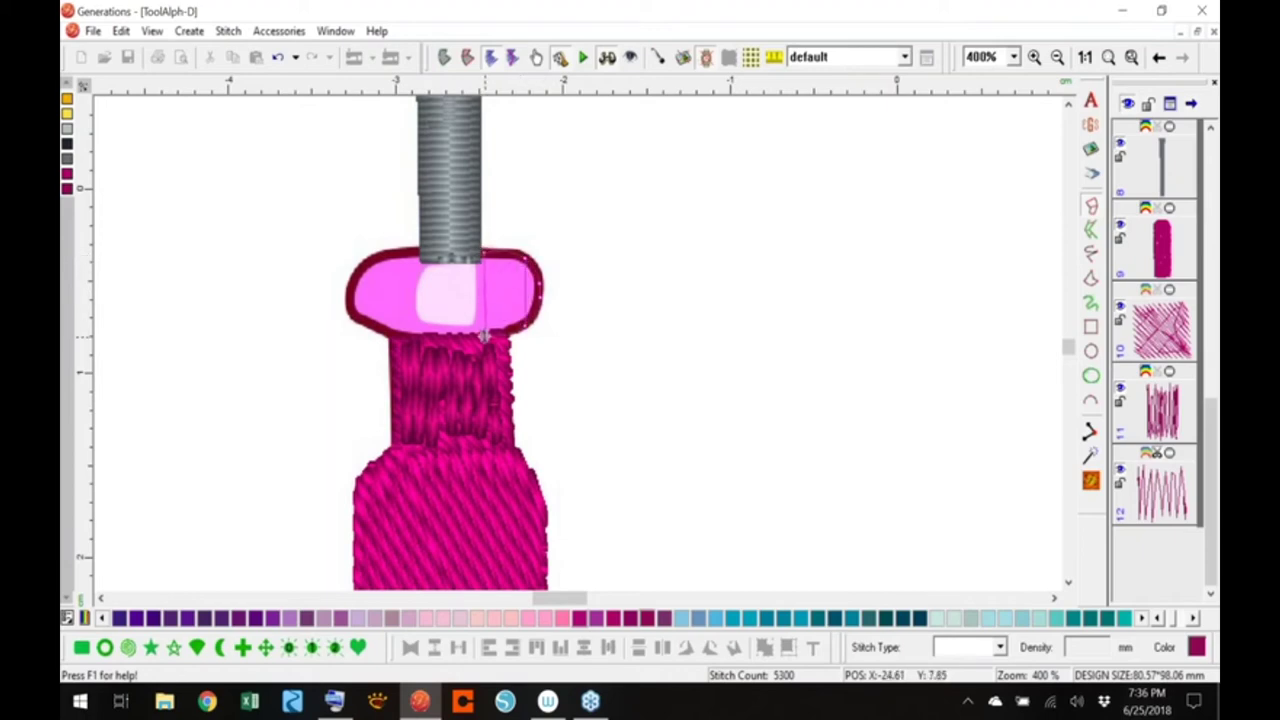
{"action": "left_click_drag", "start_coordinate": [435, 255], "coordinate": [432, 340]}
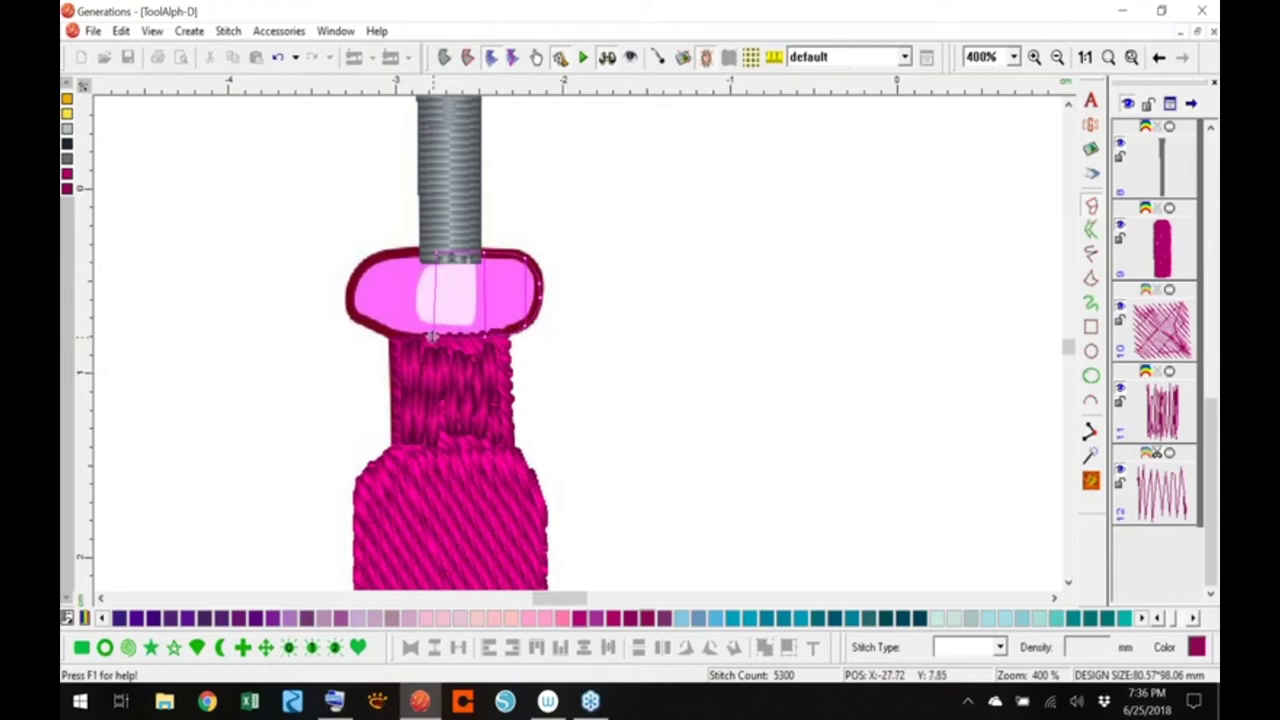
{"action": "left_click_drag", "start_coordinate": [390, 253], "coordinate": [385, 331]}
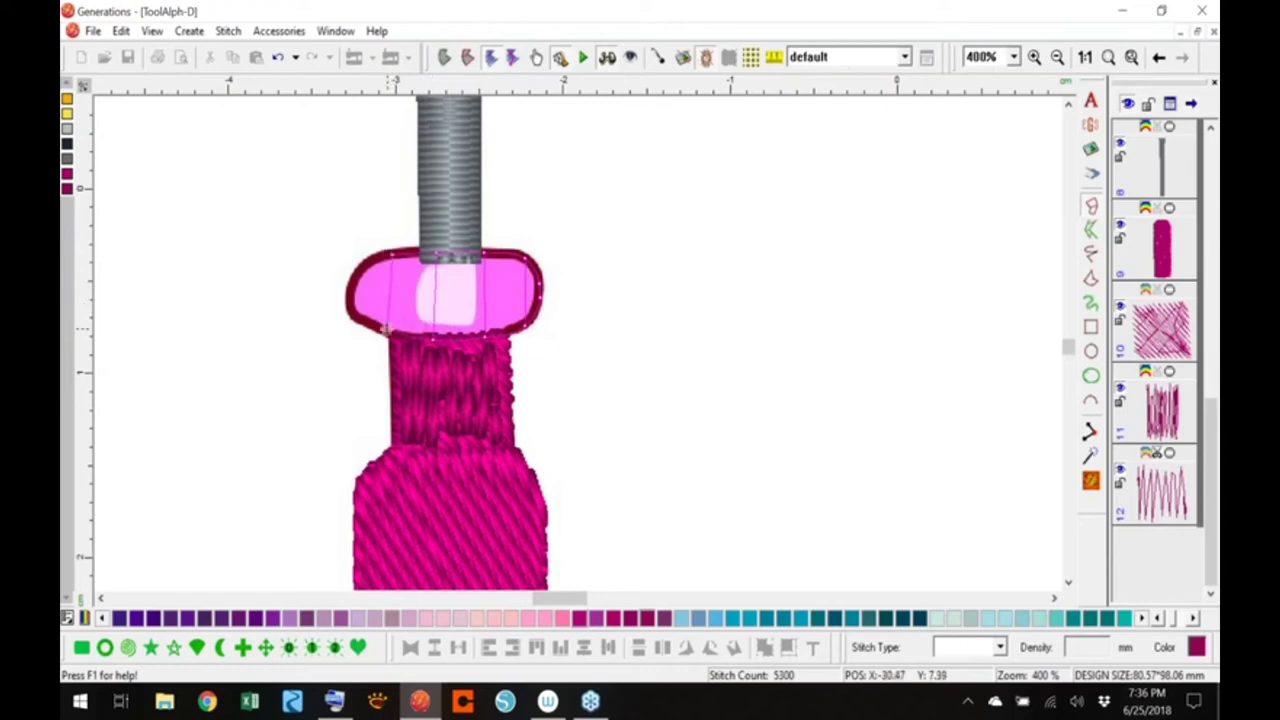
{"action": "left_click_drag", "start_coordinate": [376, 258], "coordinate": [372, 315]}
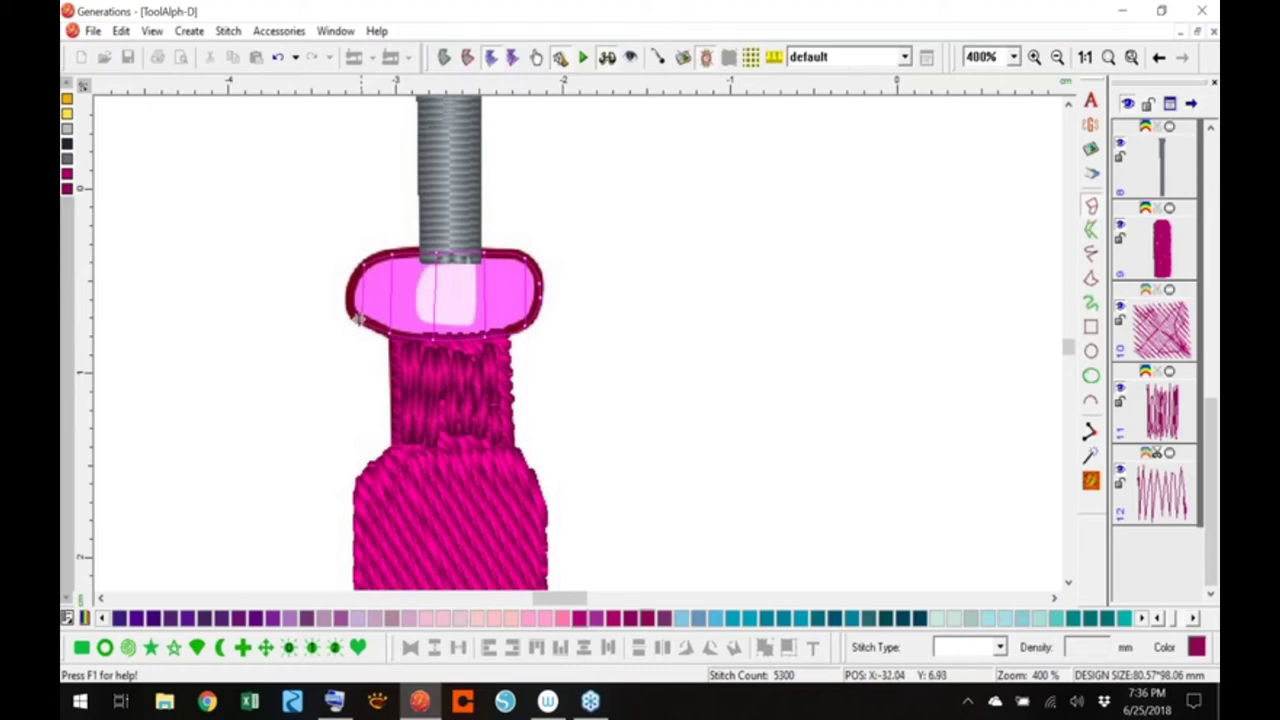
{"action": "right_click", "coordinate": [354, 294]}
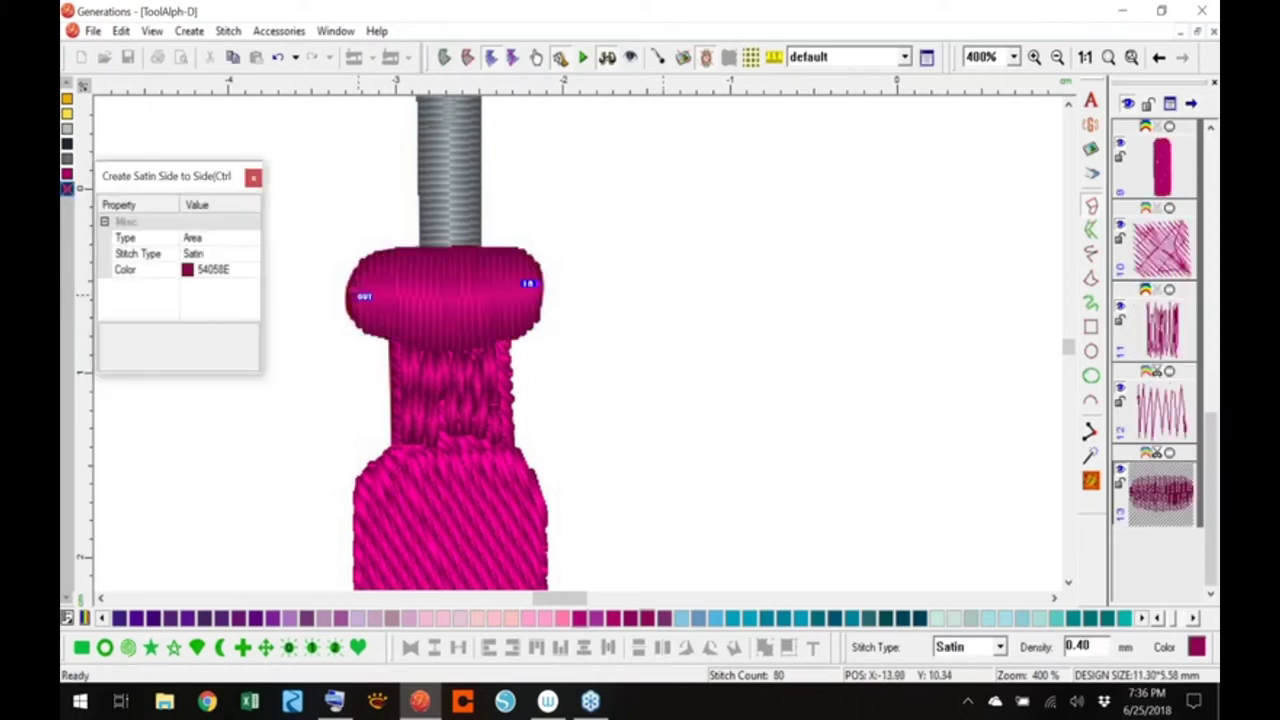
{"action": "key", "text": "ctrl+z"}
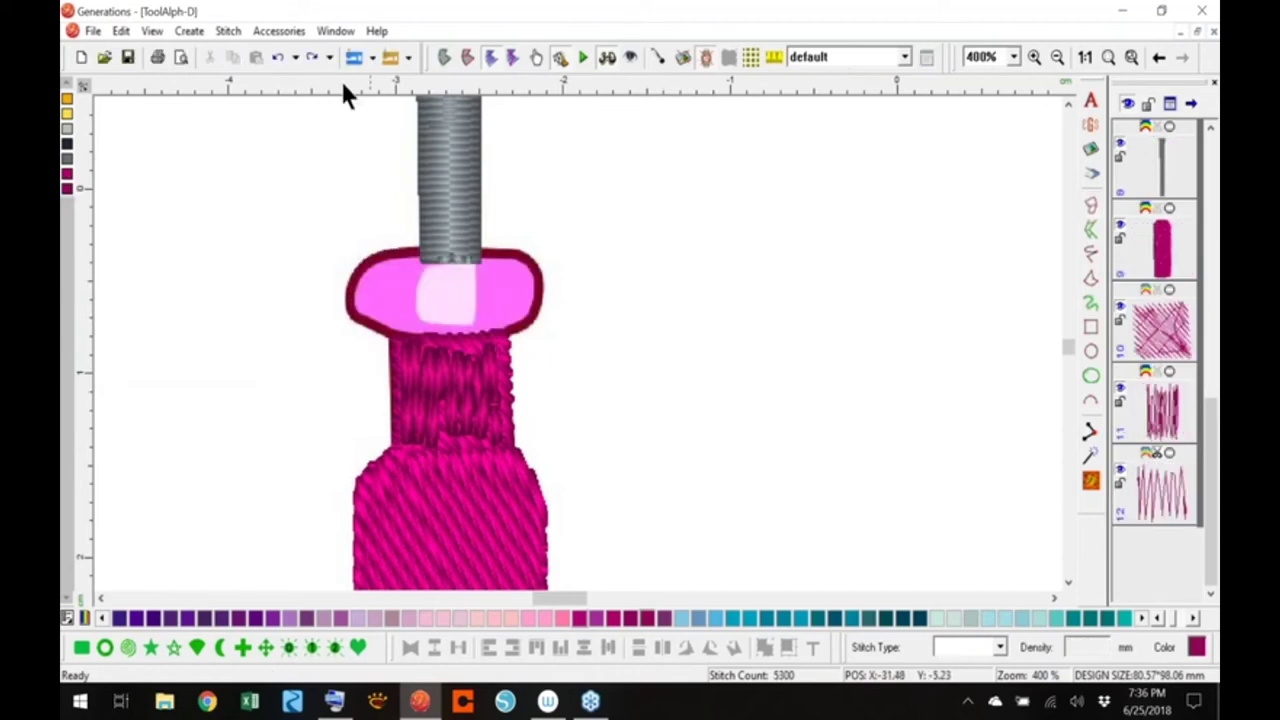
{"action": "left_click", "coordinate": [277, 57]}
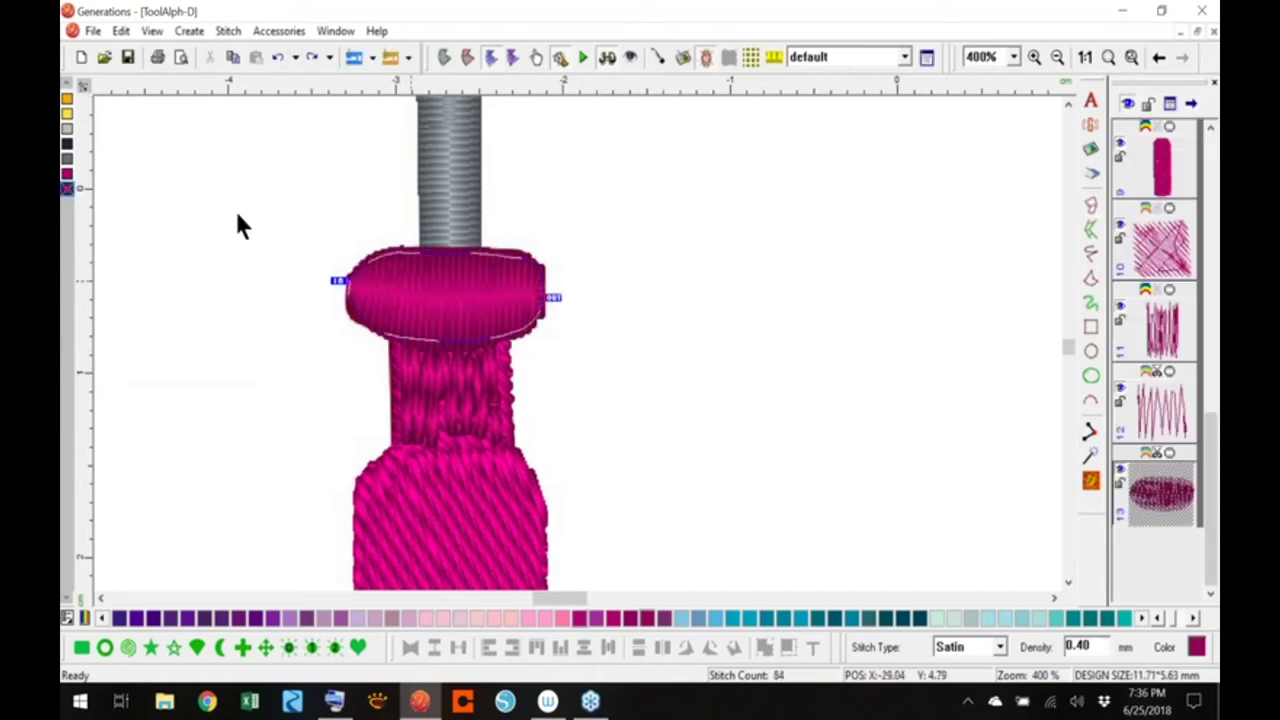
Recolor the collar's satin to the lighter magenta and scale it down to about 10.7 by 5.2 mm
{"action": "left_click", "coordinate": [67, 188]}
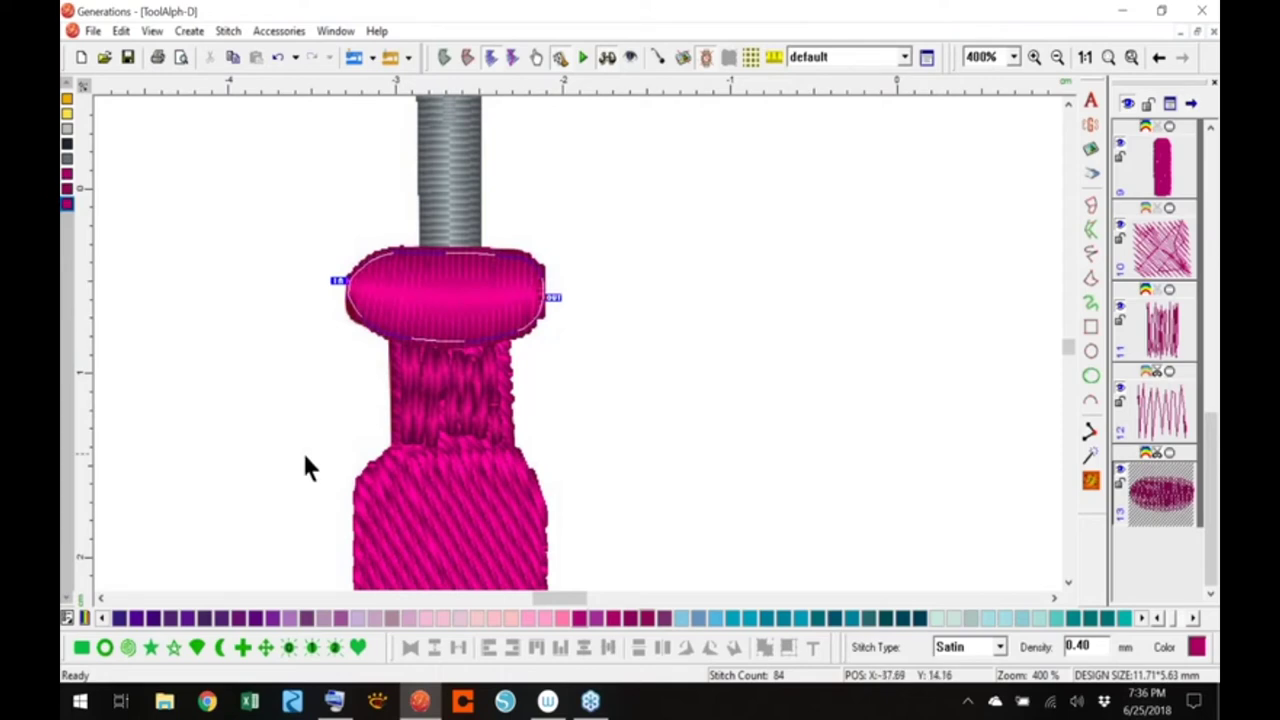
{"action": "left_click", "coordinate": [1085, 57]}
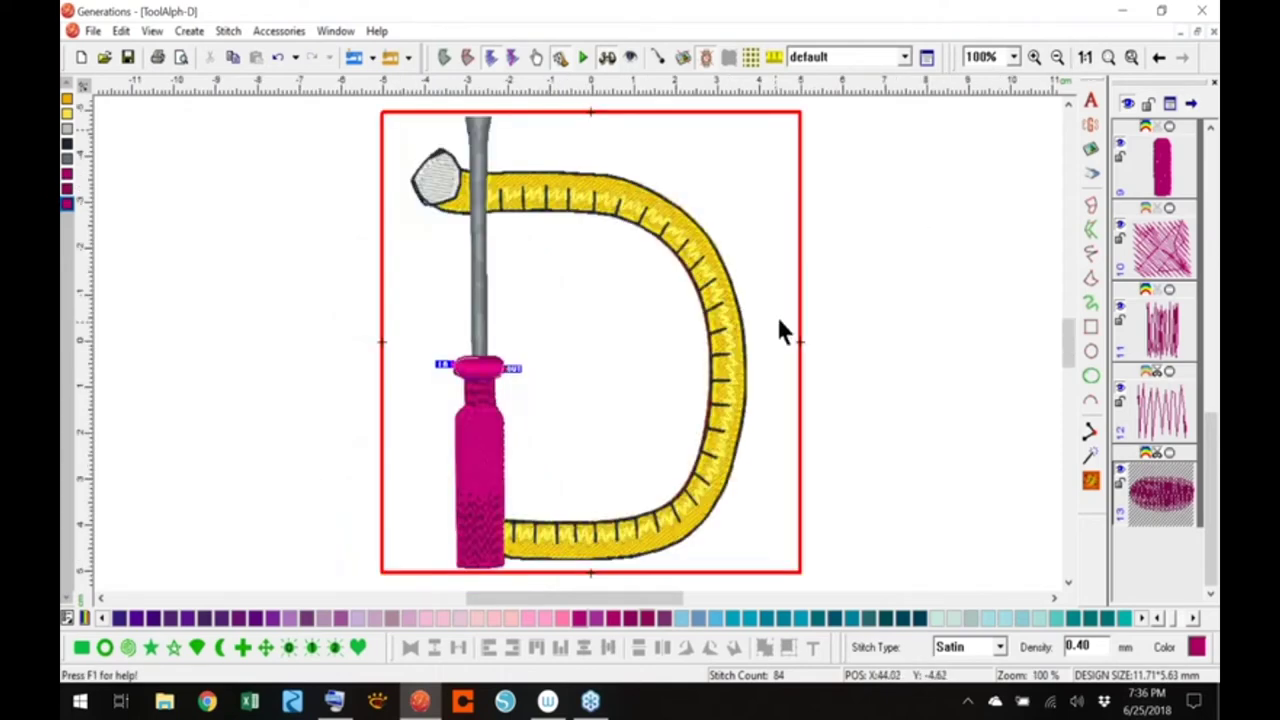
{"action": "left_click", "coordinate": [484, 385]}
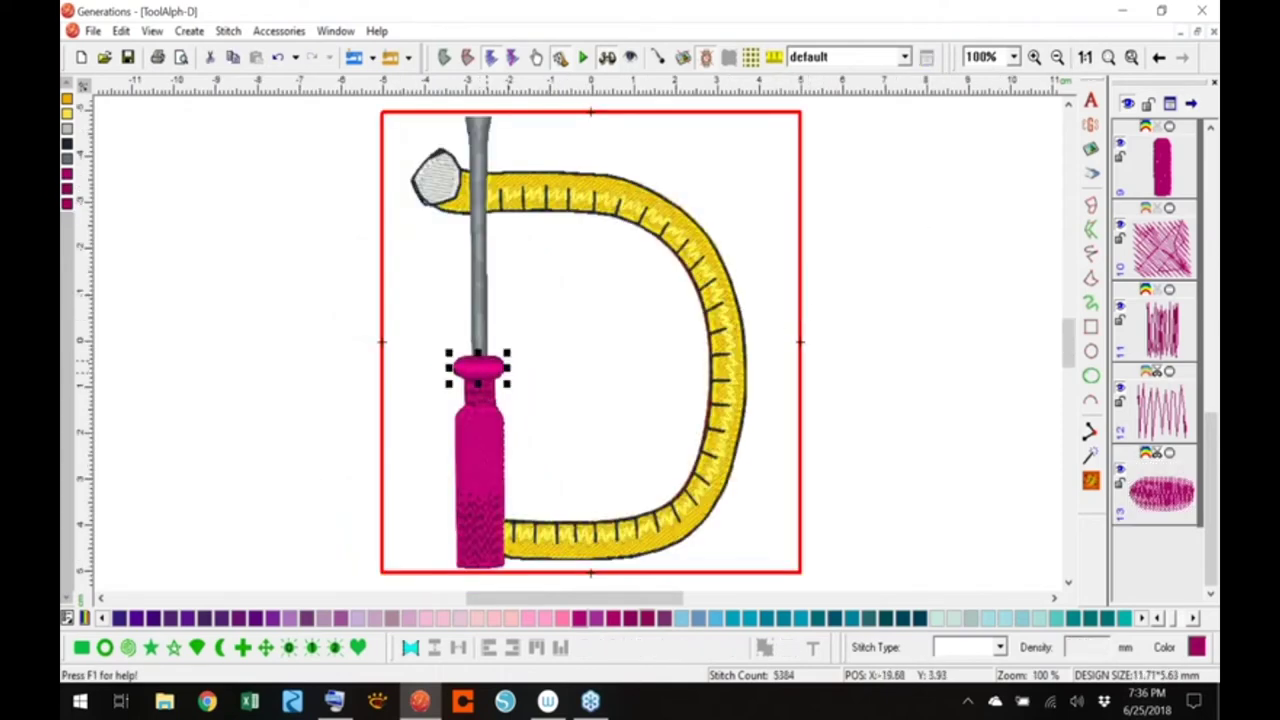
{"action": "left_click_drag", "start_coordinate": [488, 370], "coordinate": [493, 369]}
{"action": "left_click", "coordinate": [498, 380]}
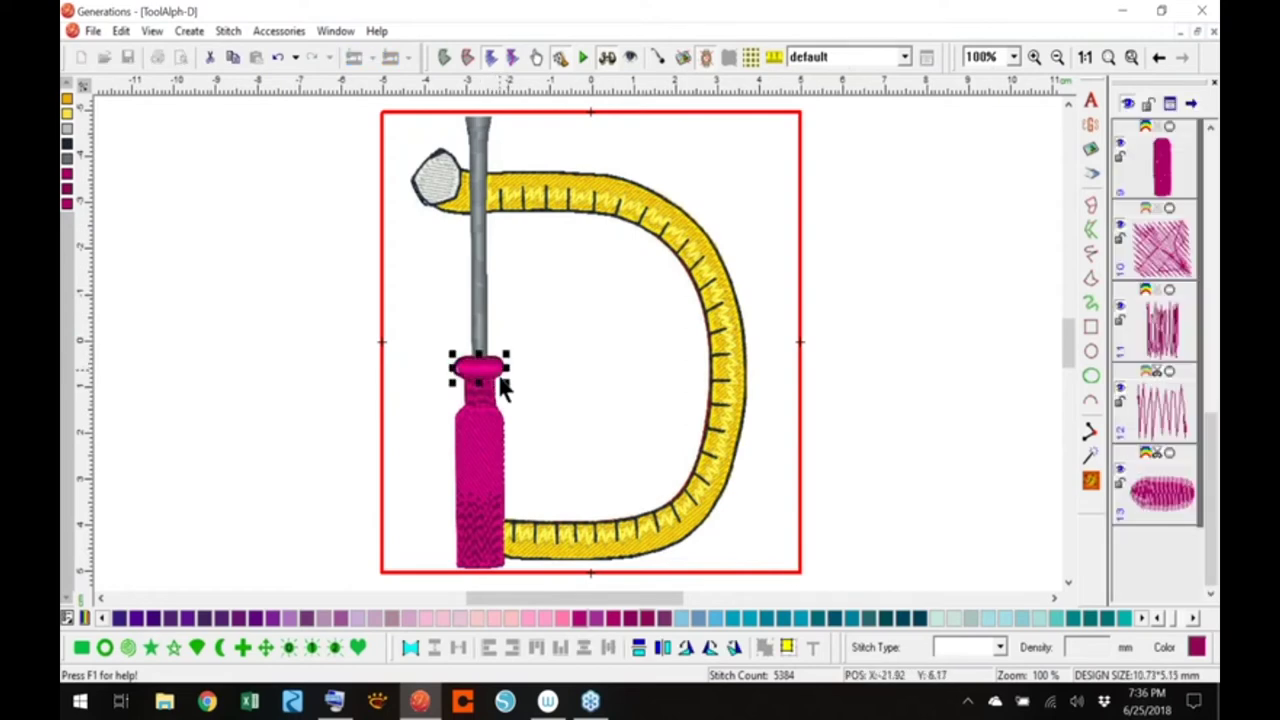
{"action": "left_click", "coordinate": [500, 378]}
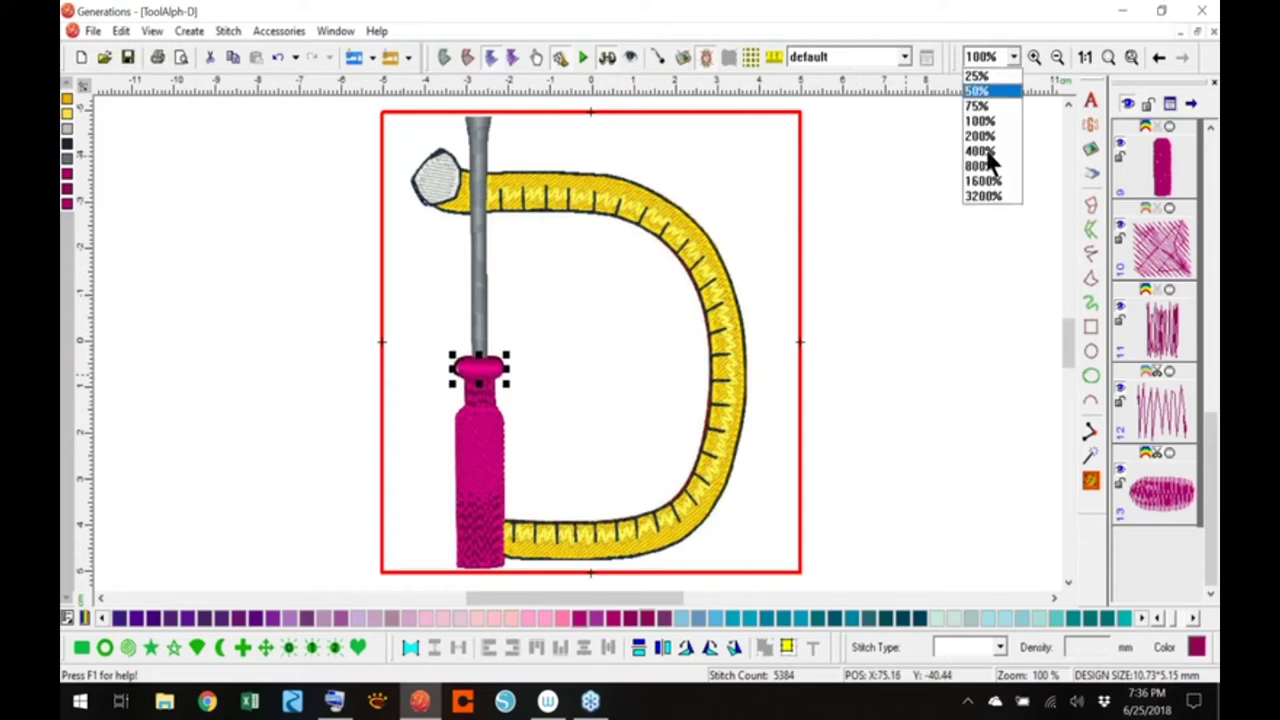
Nudge the collar's satin area slightly to the left and hide the background picture
{"action": "left_click", "coordinate": [988, 155]}
{"action": "left_click_drag", "start_coordinate": [1064, 346], "coordinate": [1068, 355]}
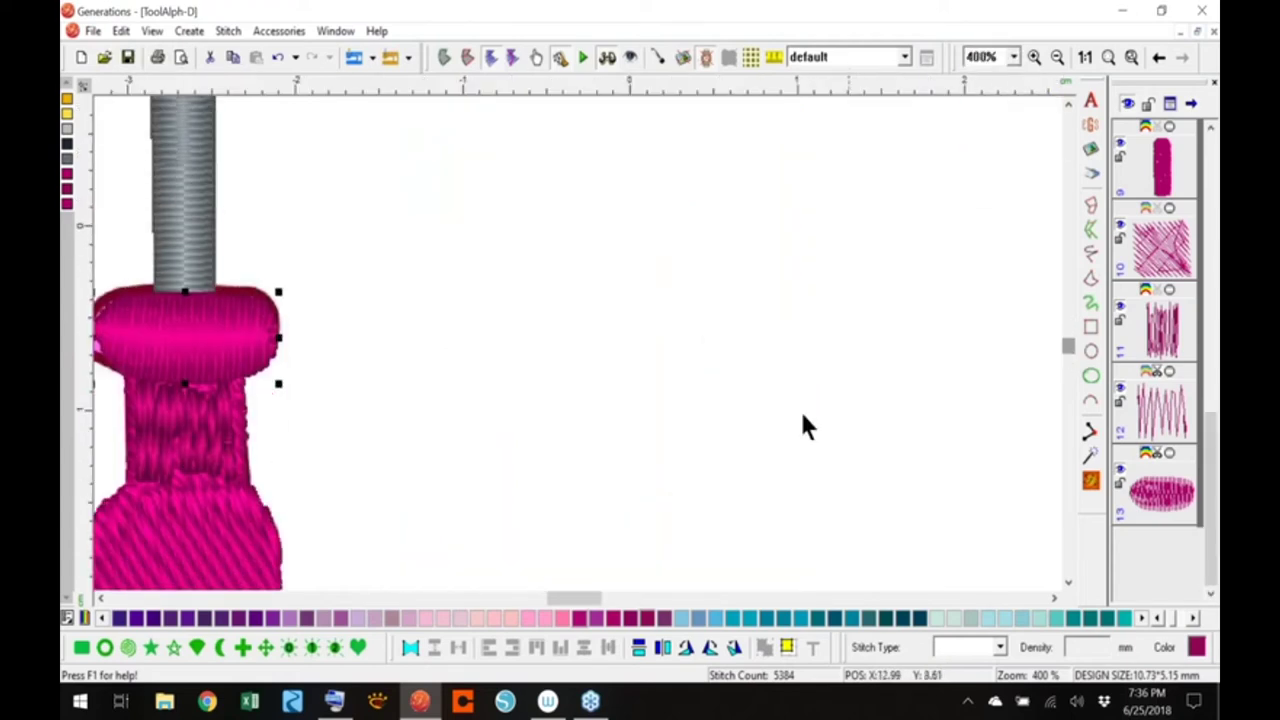
{"action": "left_click_drag", "start_coordinate": [574, 600], "coordinate": [562, 596]}
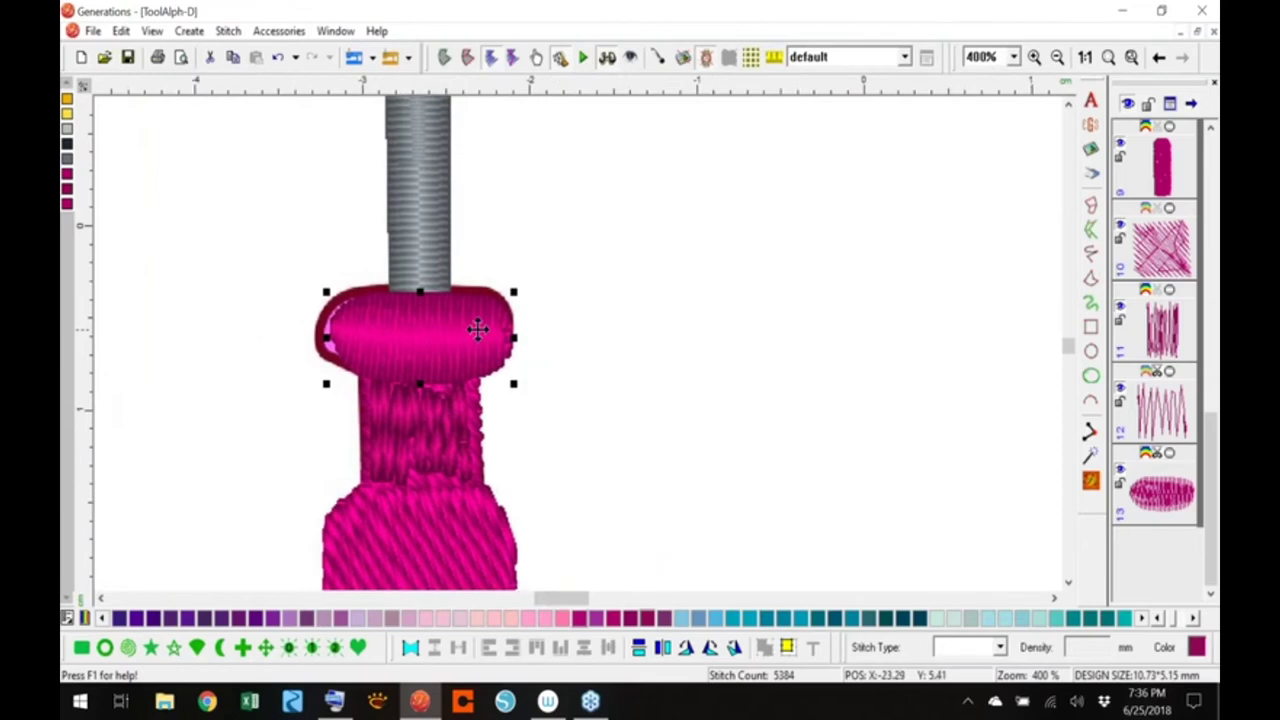
{"action": "left_click_drag", "start_coordinate": [476, 330], "coordinate": [474, 329]}
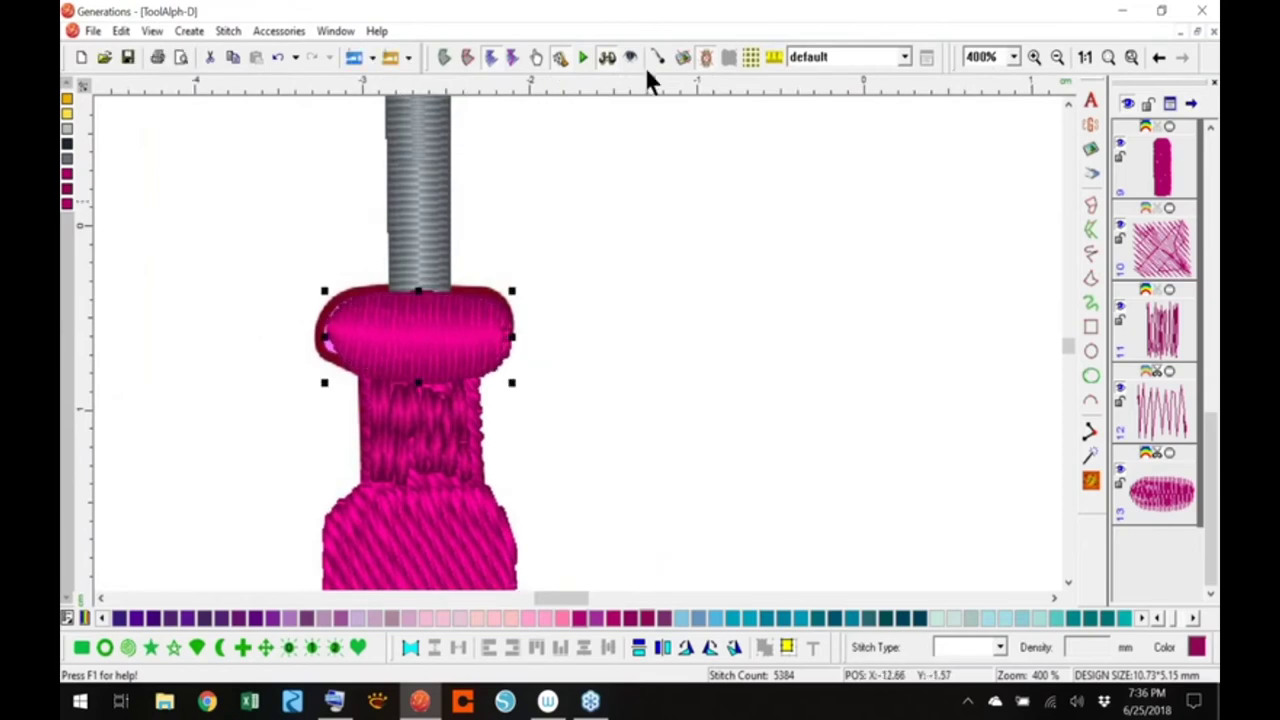
{"action": "left_click", "coordinate": [607, 58]}
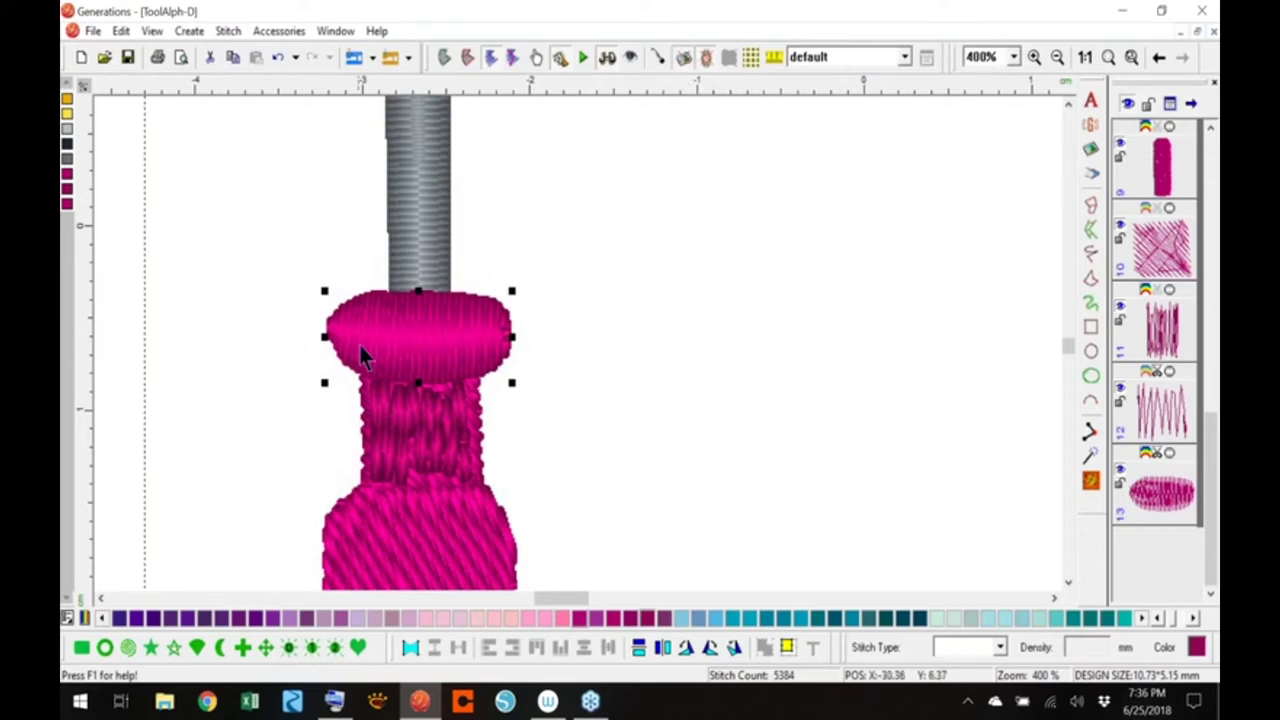
Edit the satin collar's outline, pulling its left end slightly inward to about 10.5 mm wide, and regenerate the stitches
{"action": "left_click", "coordinate": [444, 57]}
{"action": "right_click", "coordinate": [383, 329]}
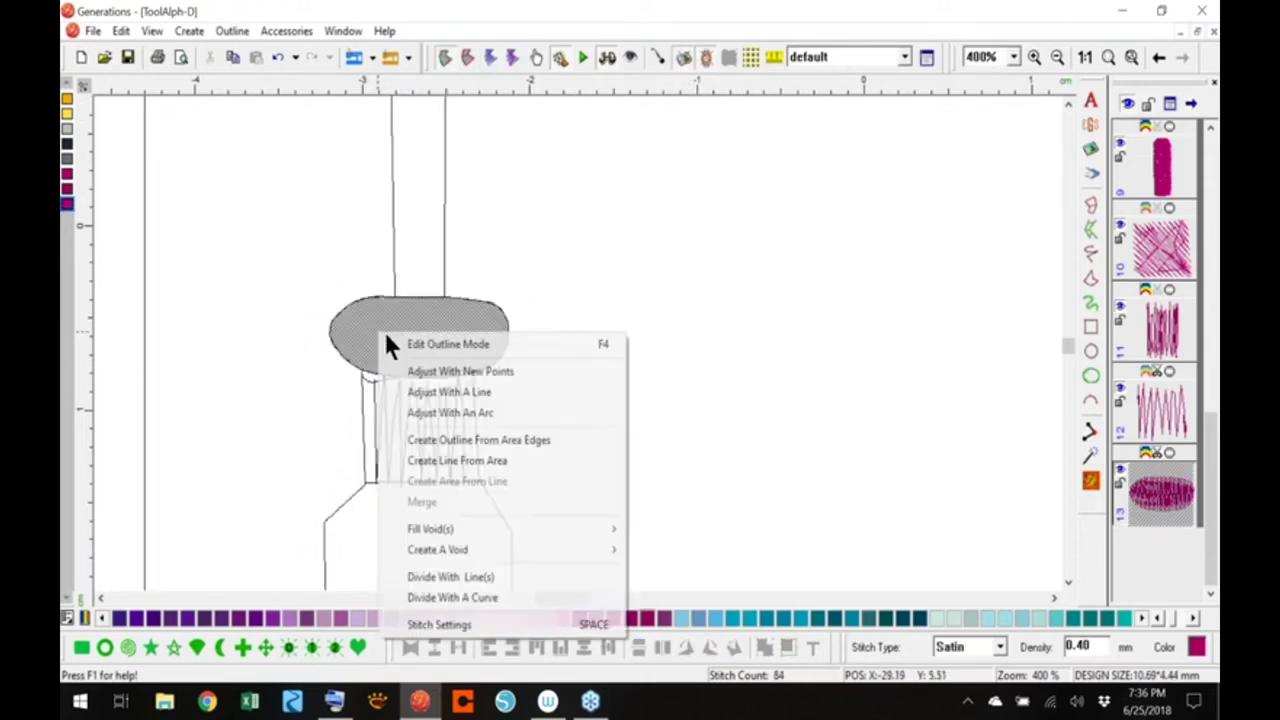
{"action": "left_click", "coordinate": [474, 347]}
{"action": "left_click", "coordinate": [330, 323]}
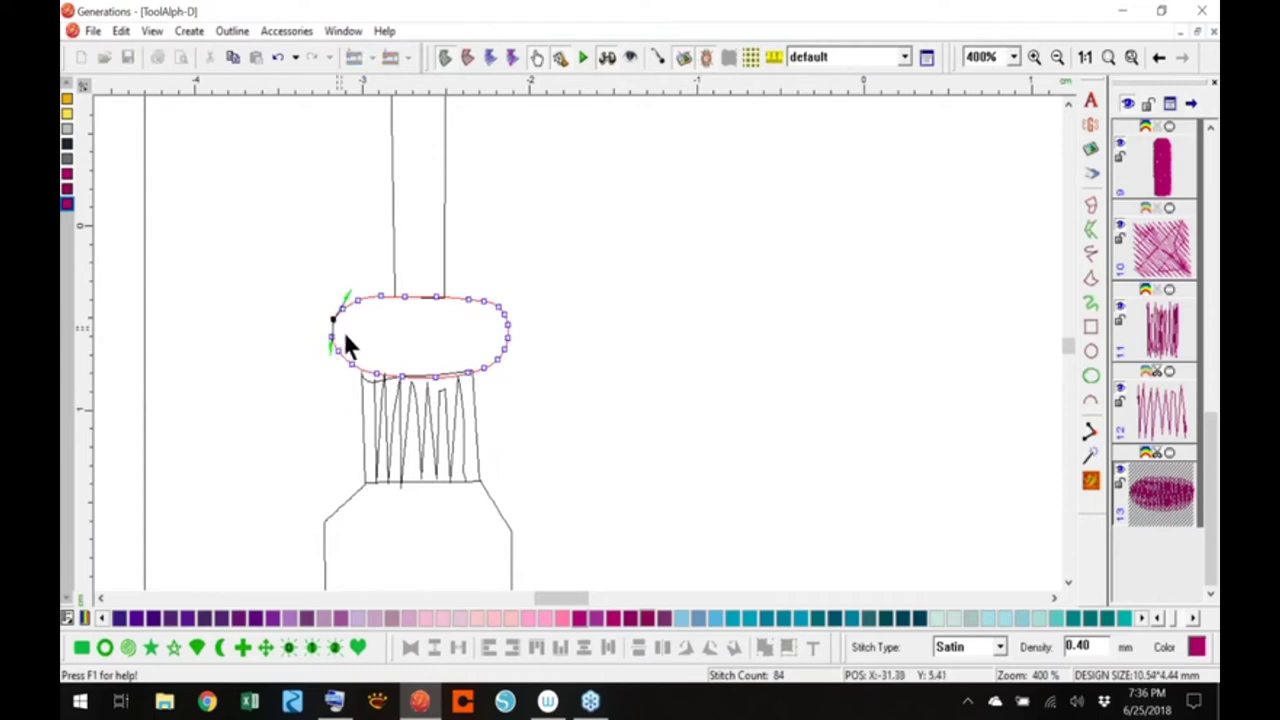
{"action": "left_click_drag", "start_coordinate": [335, 322], "coordinate": [337, 319]}
{"action": "left_click", "coordinate": [380, 295]}
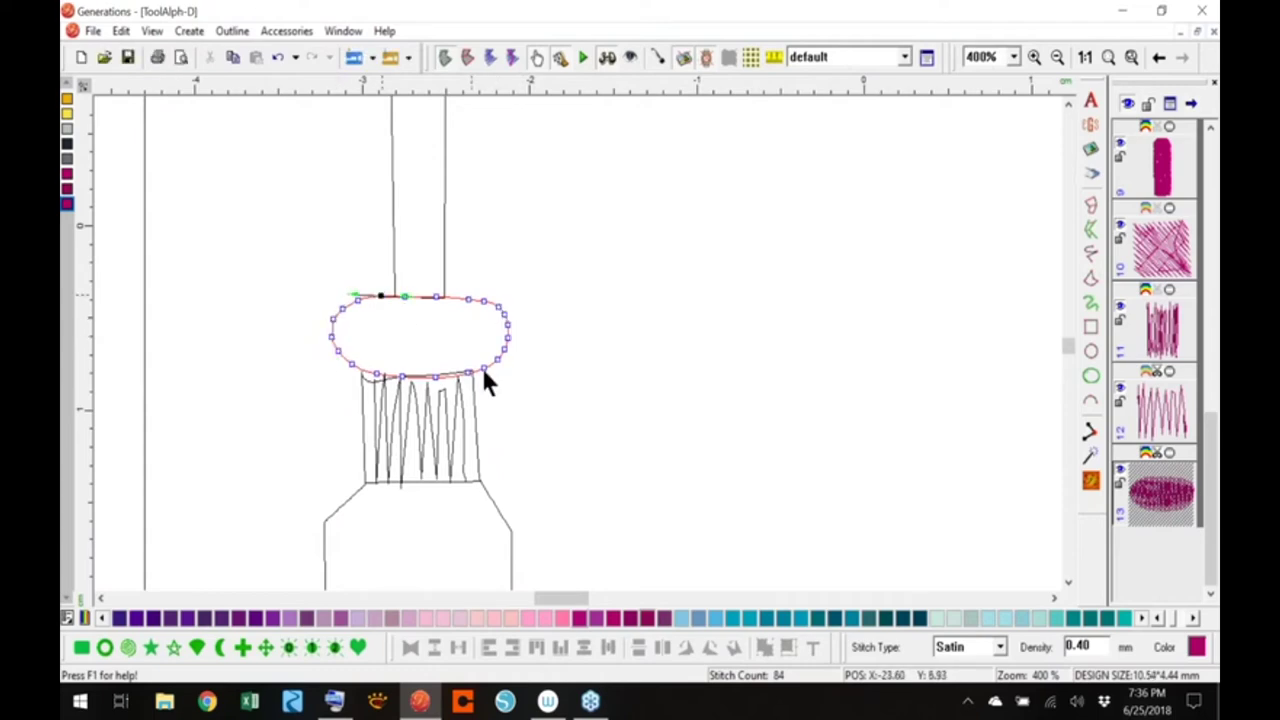
{"action": "left_click", "coordinate": [379, 377]}
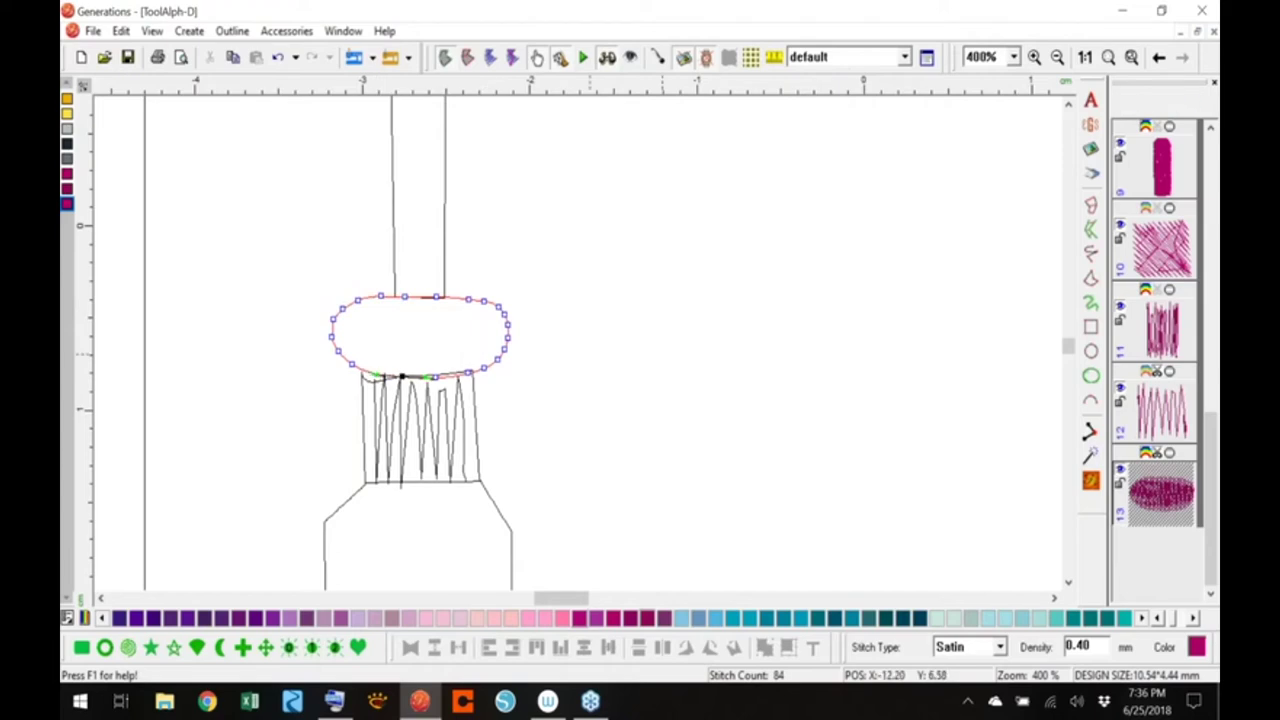
{"action": "left_click", "coordinate": [1090, 480]}
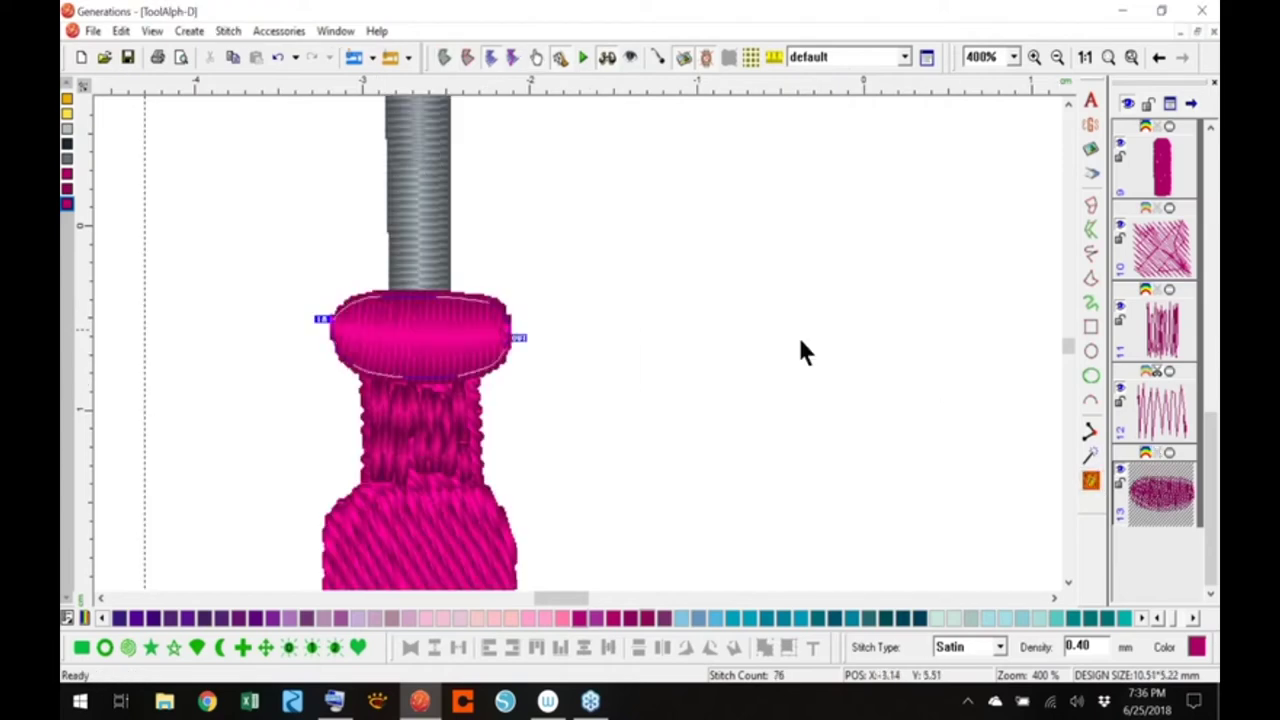
Move the collar's satin area about 0.3 mm to the left and fit the whole design in view
{"action": "left_click_drag", "start_coordinate": [500, 336], "coordinate": [496, 336]}
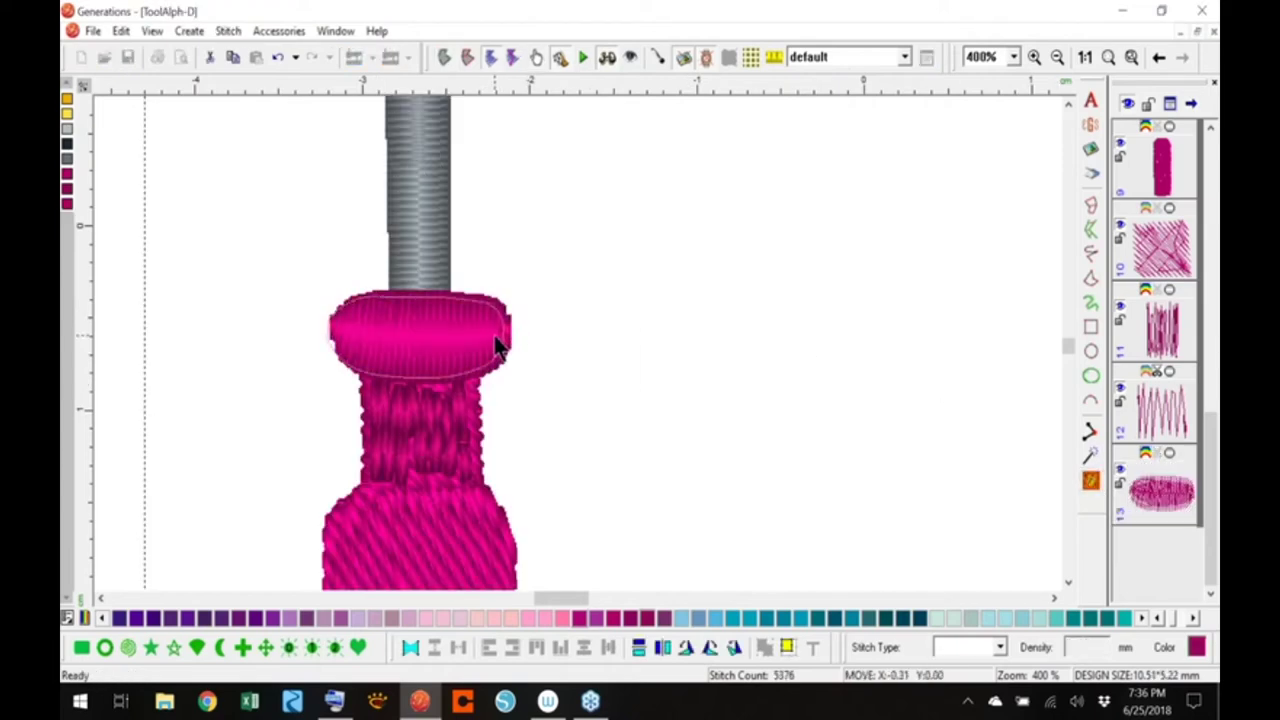
{"action": "left_click", "coordinate": [497, 345]}
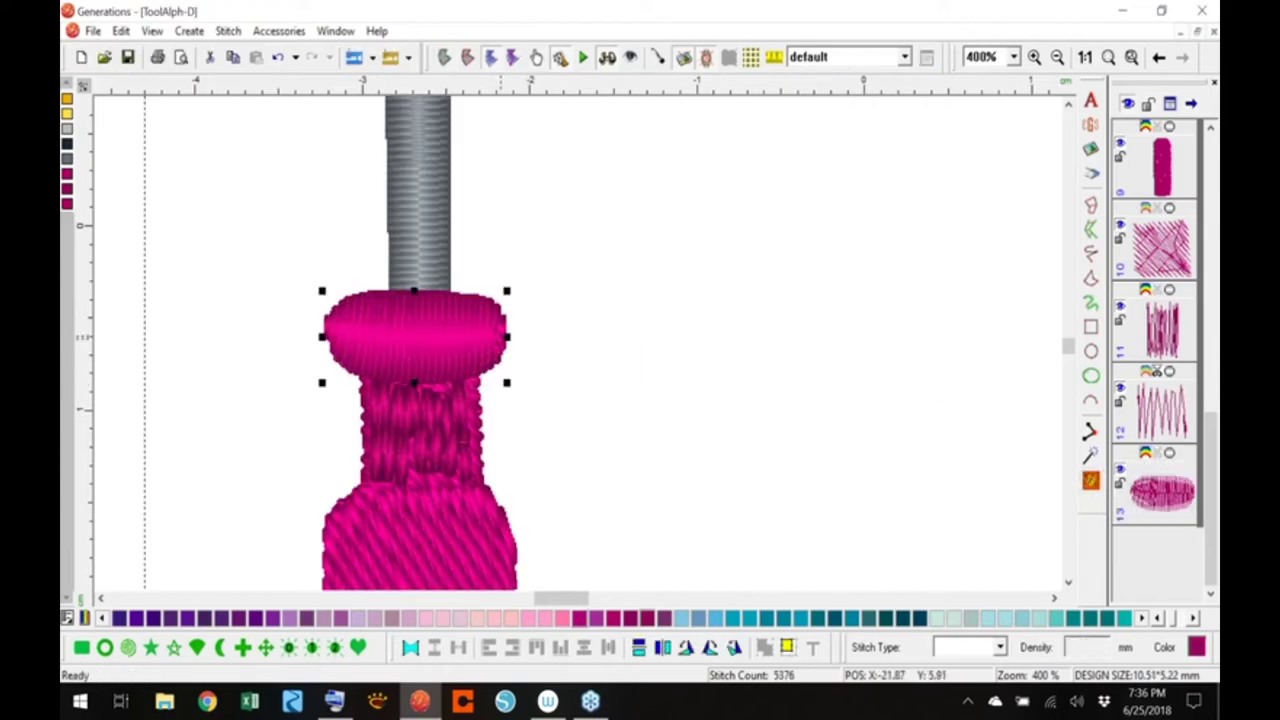
{"action": "left_click", "coordinate": [1109, 58]}
{"action": "left_click", "coordinate": [679, 369]}
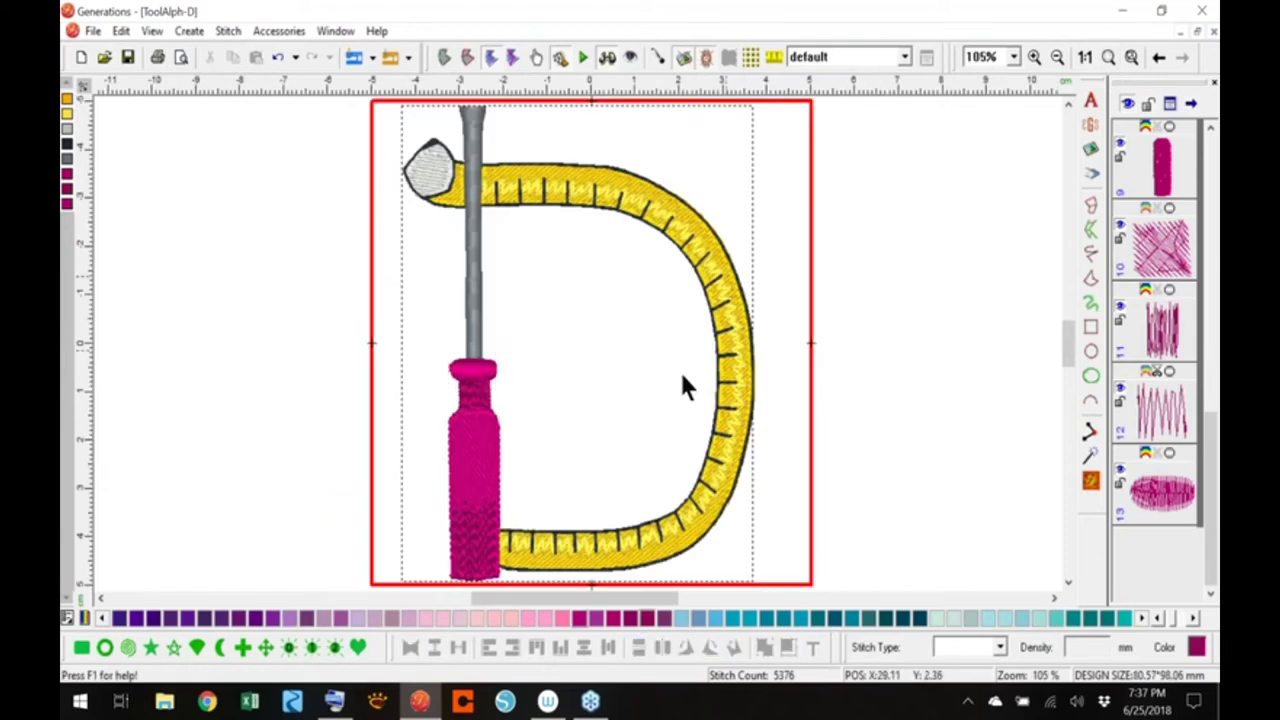
Create a Double Run outline with offset 0 on the outside border of the handle's main fill and generate its stitches
{"action": "left_click", "coordinate": [474, 448]}
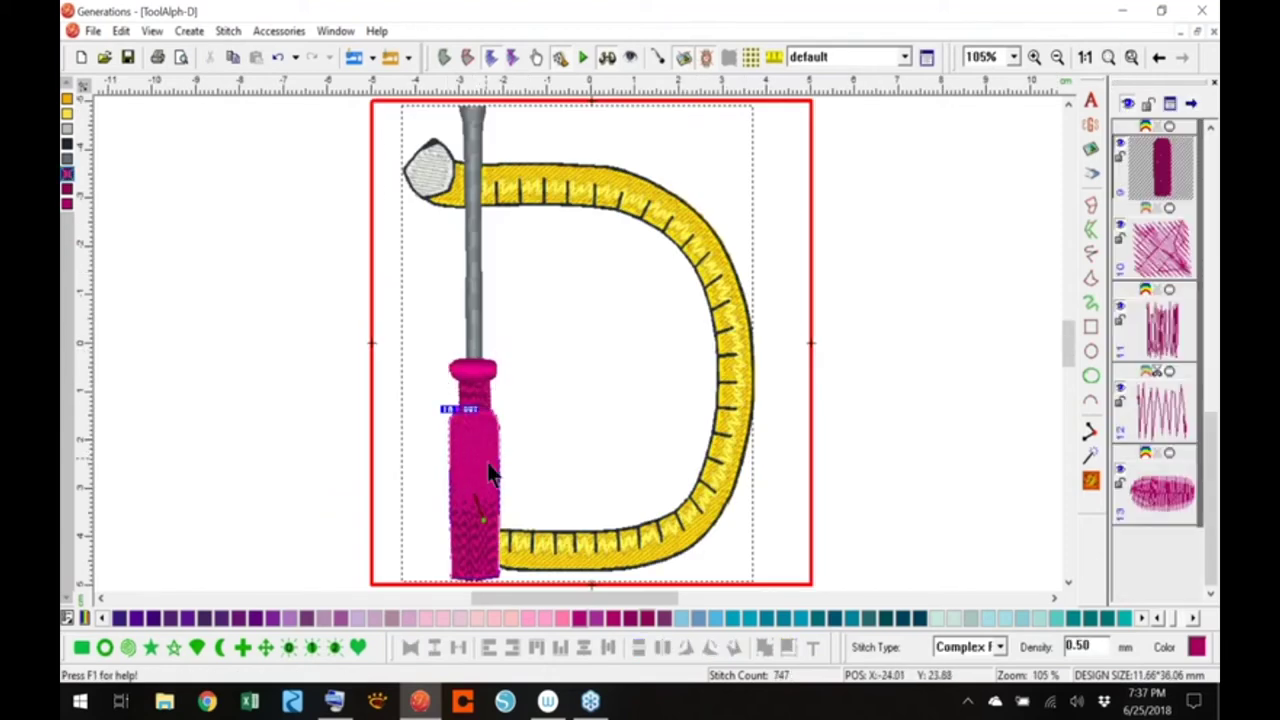
{"action": "left_click", "coordinate": [443, 57]}
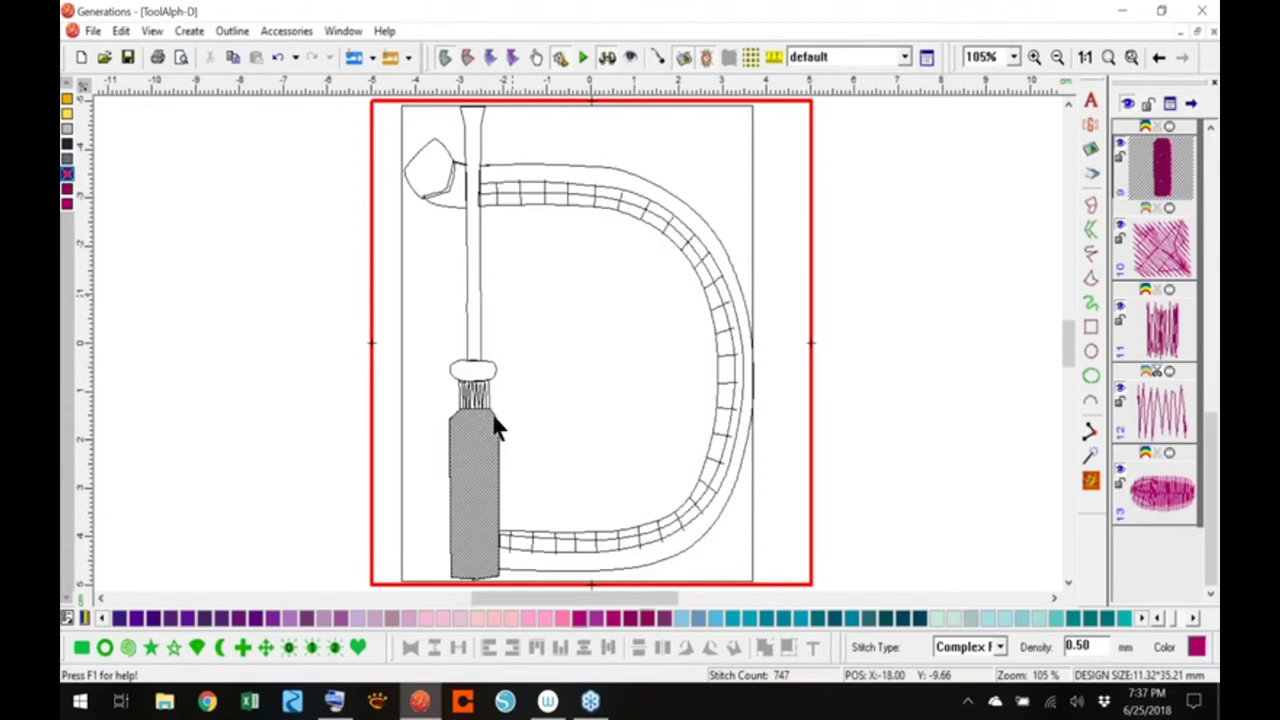
{"action": "right_click", "coordinate": [473, 466]}
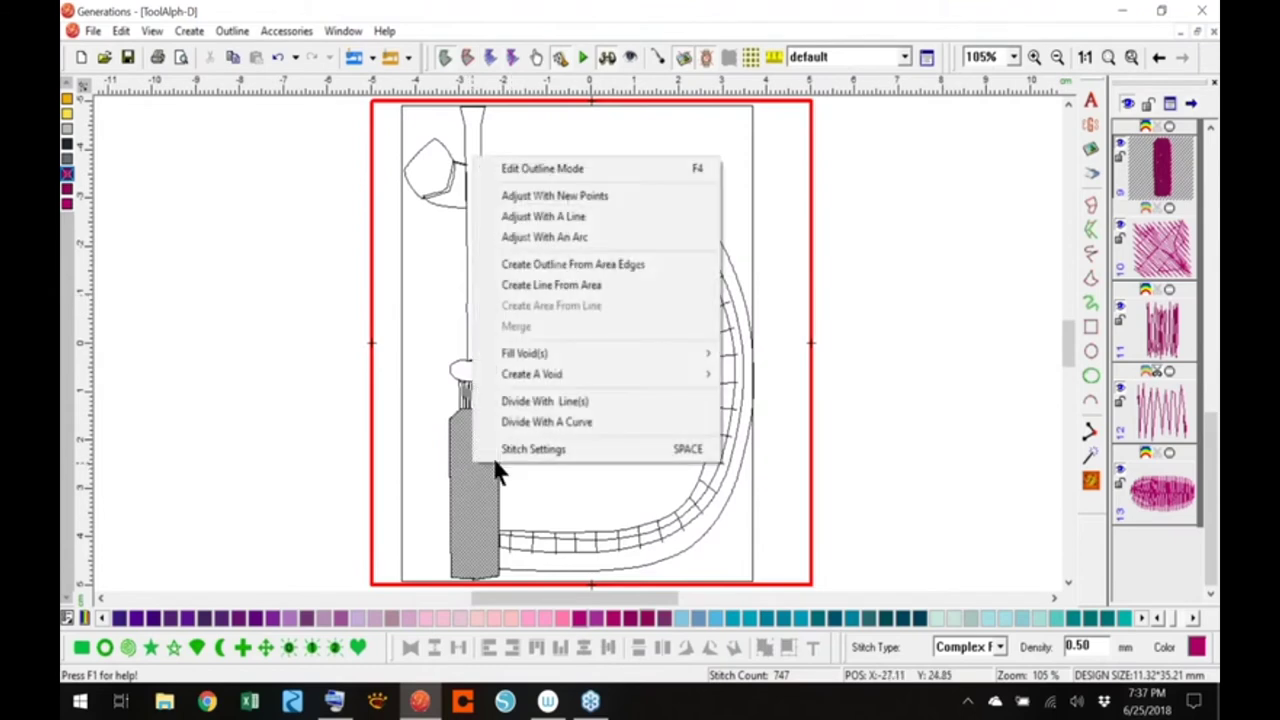
{"action": "left_click", "coordinate": [607, 265]}
{"action": "left_click", "coordinate": [537, 298]}
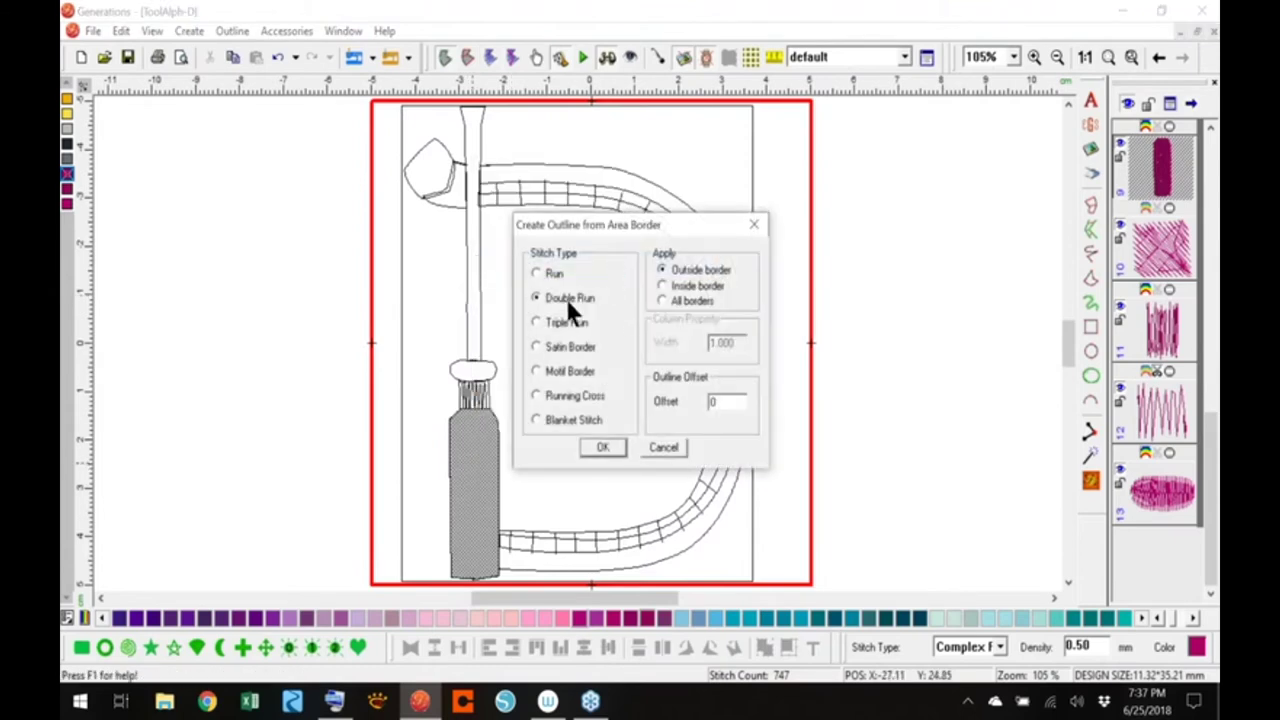
{"action": "left_click", "coordinate": [598, 447]}
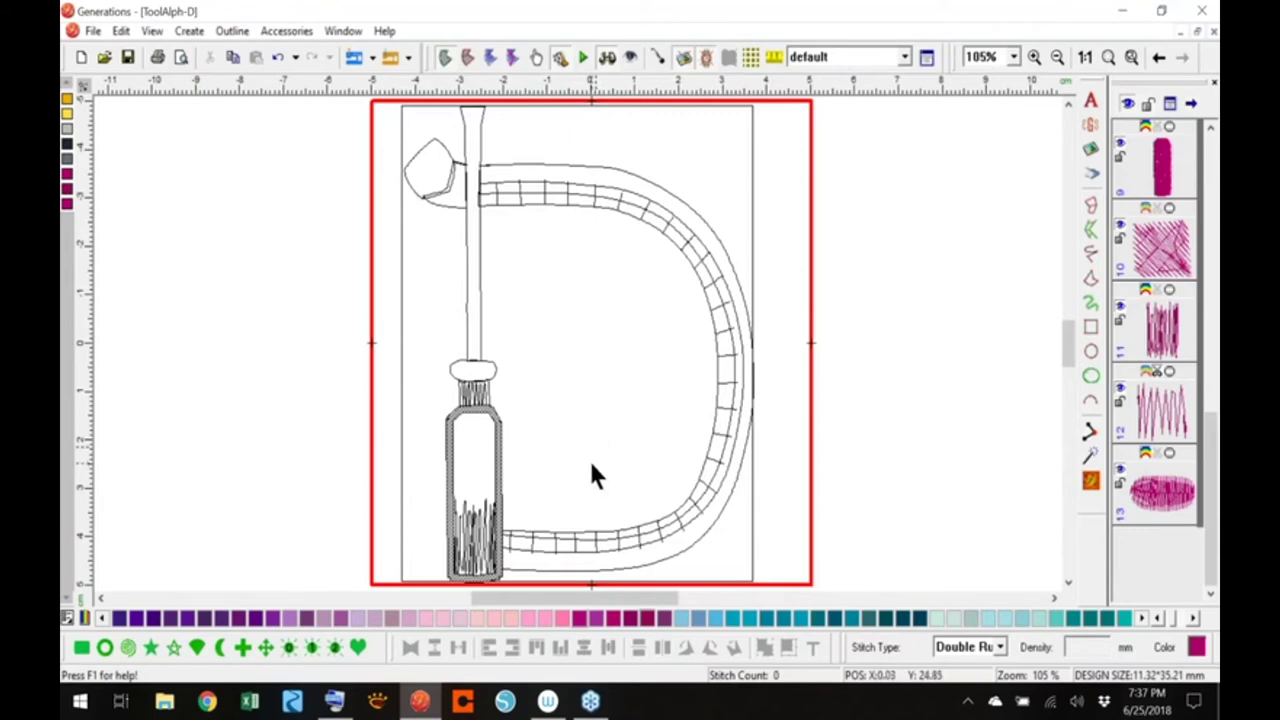
{"action": "left_click", "coordinate": [1013, 57]}
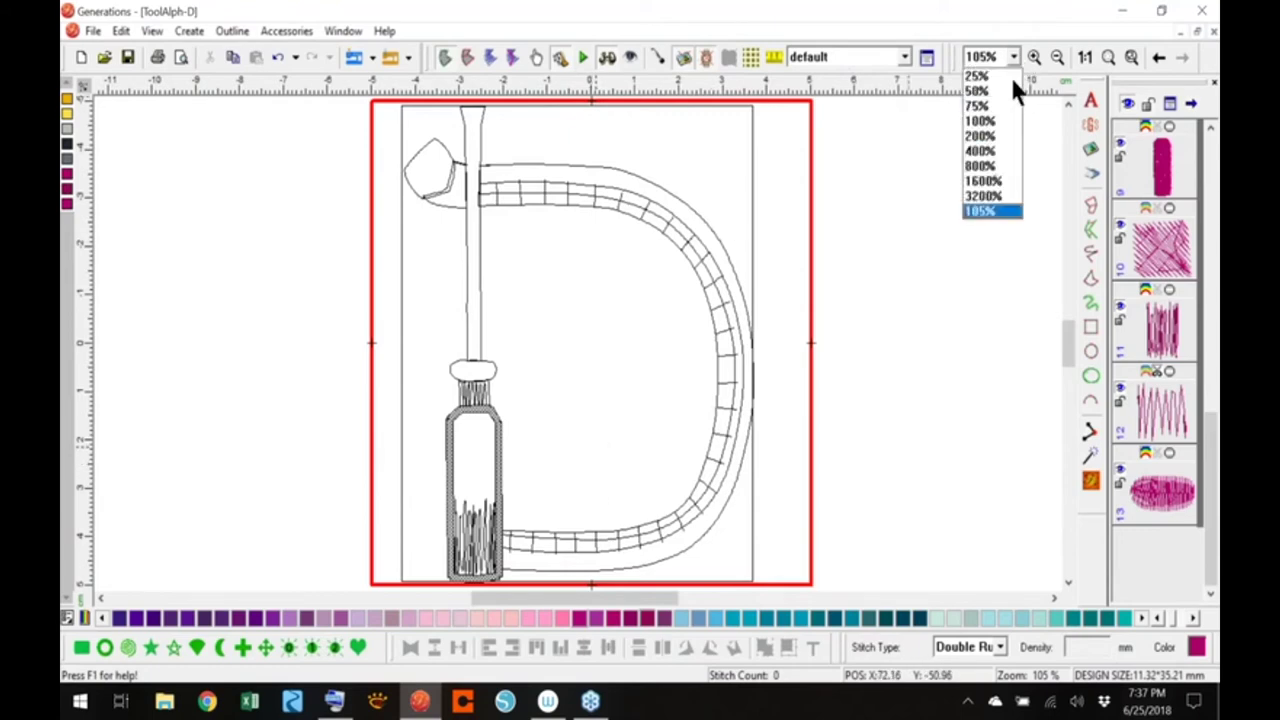
{"action": "left_click", "coordinate": [985, 151]}
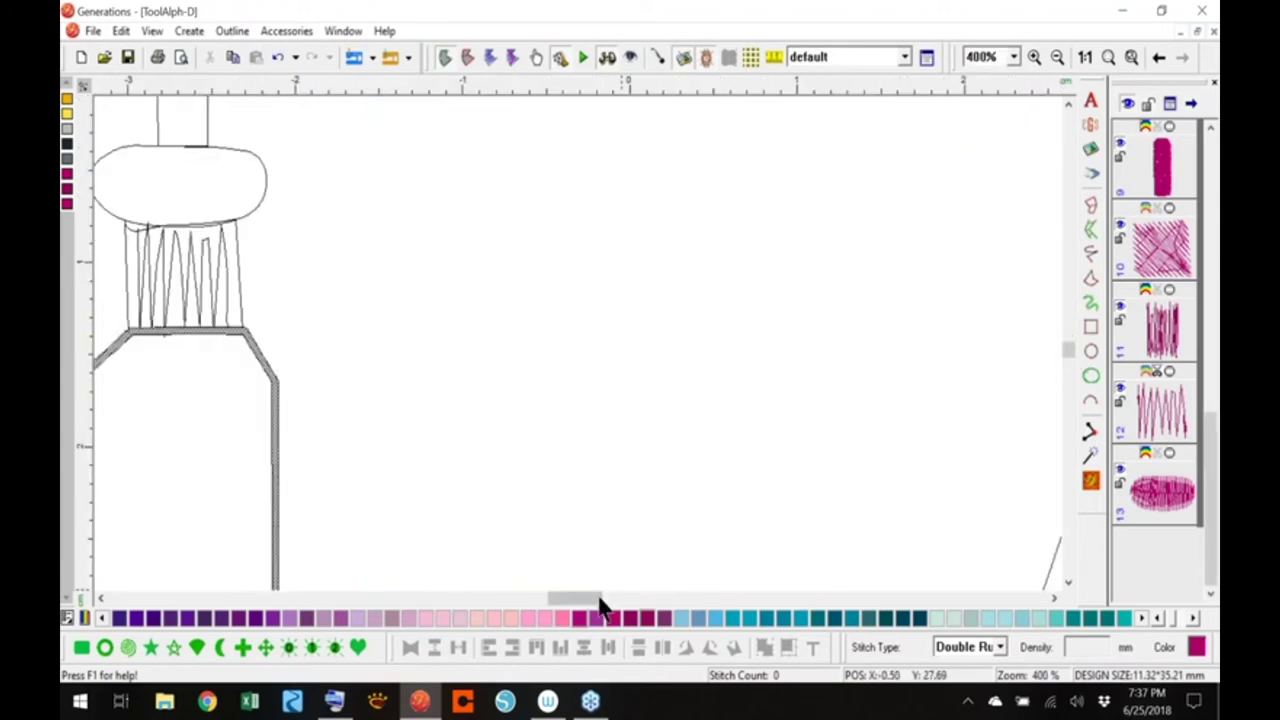
{"action": "left_click_drag", "start_coordinate": [577, 600], "coordinate": [552, 600]}
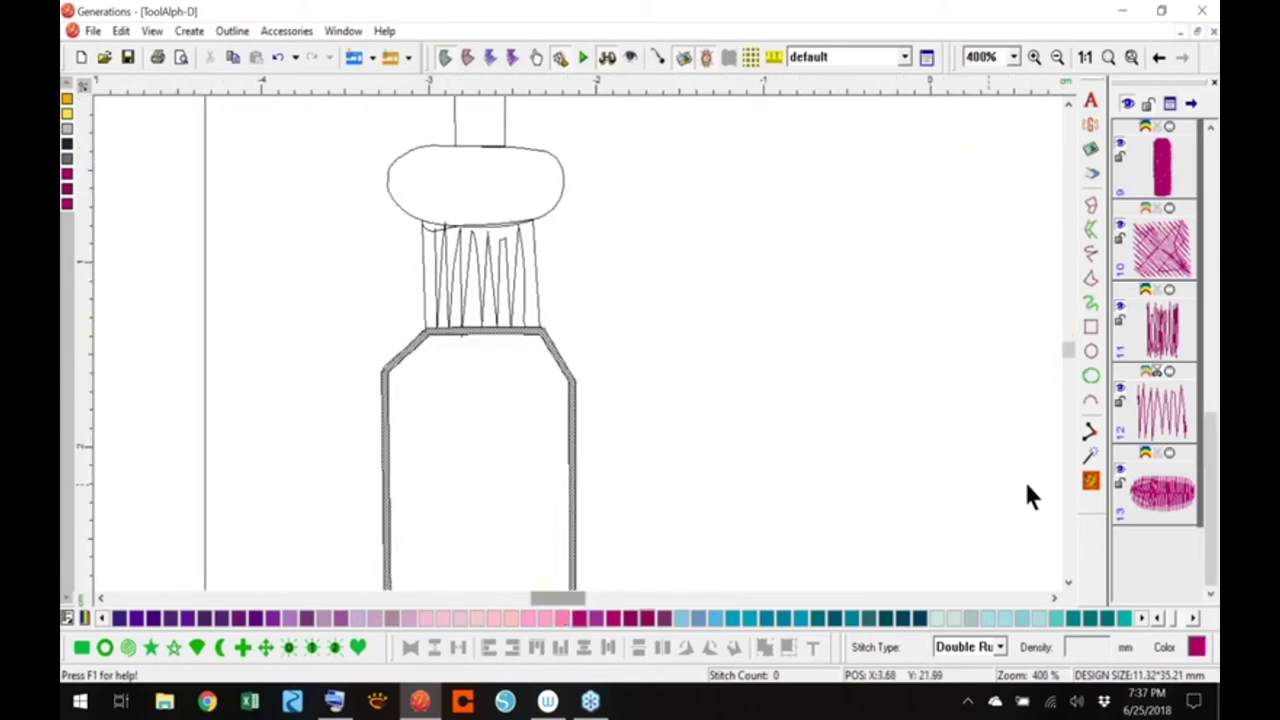
{"action": "left_click", "coordinate": [1090, 482]}
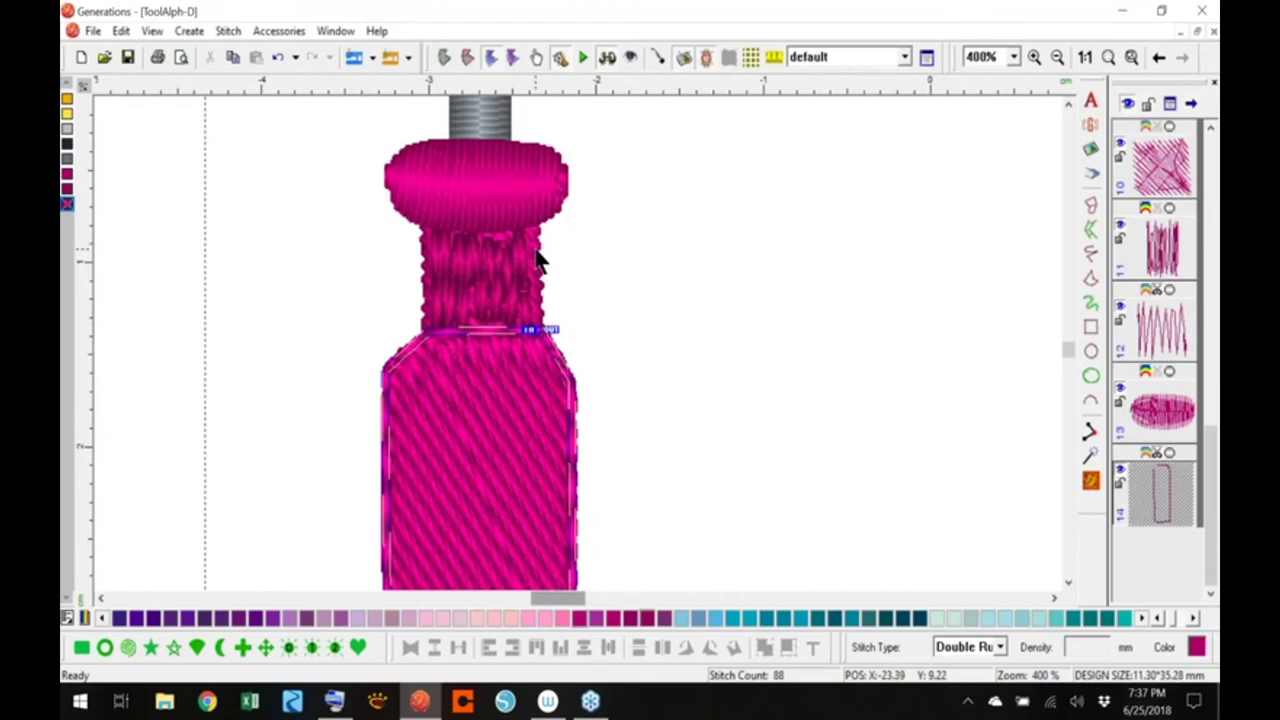
Reshape the upper edge of the neck fill's outline, raising its left corner into the collar, and regenerate the stitches
{"action": "left_click", "coordinate": [536, 250]}
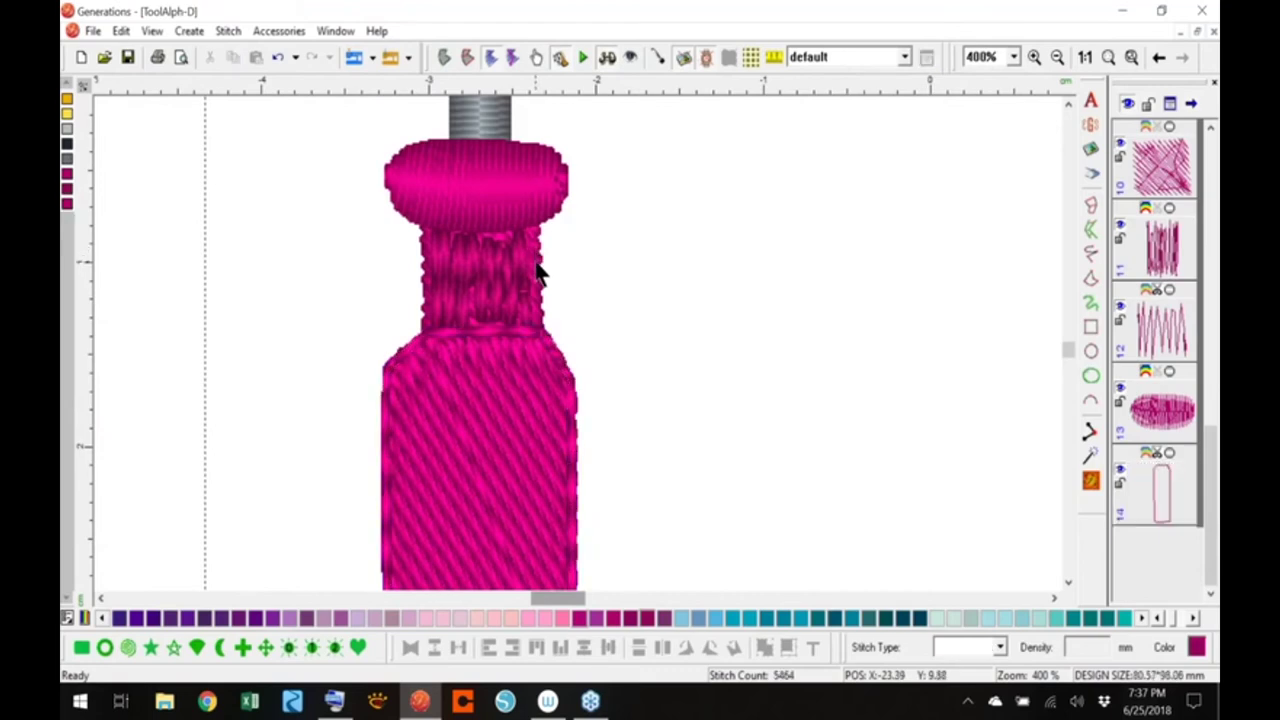
{"action": "left_click", "coordinate": [537, 271]}
{"action": "left_click", "coordinate": [446, 59]}
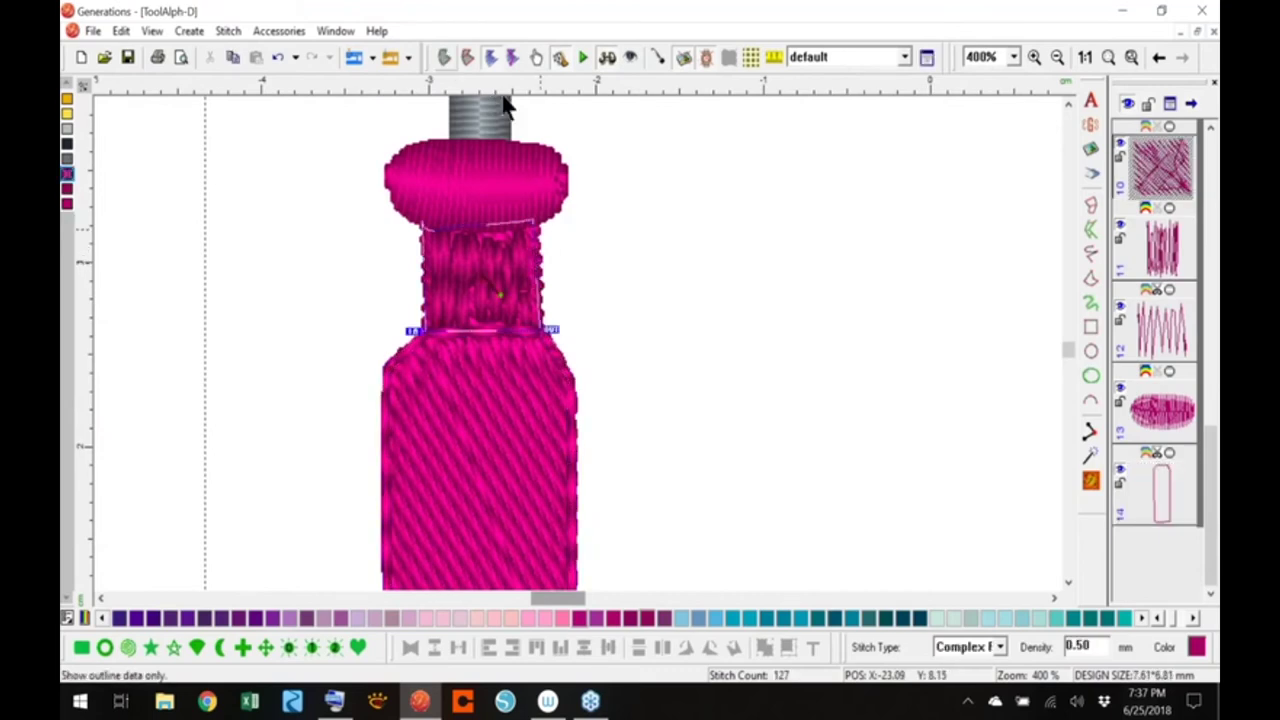
{"action": "right_click", "coordinate": [447, 250]}
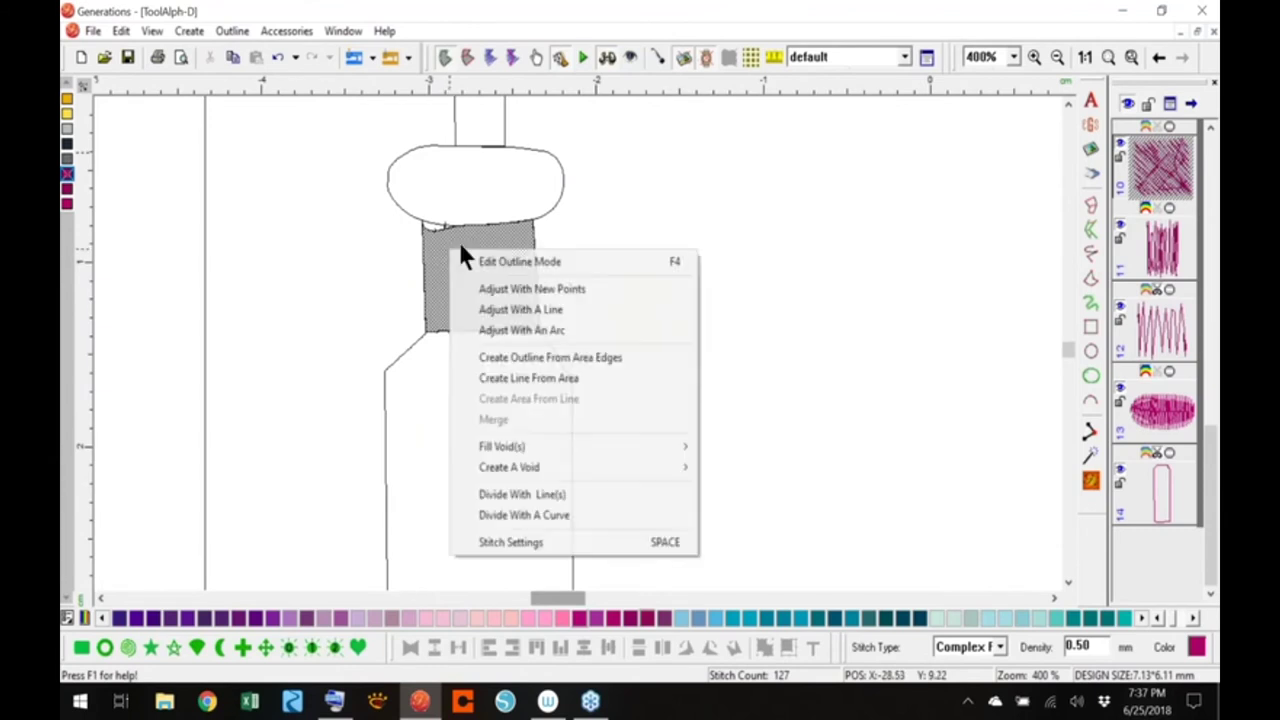
{"action": "left_click", "coordinate": [462, 260]}
{"action": "left_click_drag", "start_coordinate": [441, 228], "coordinate": [440, 220]}
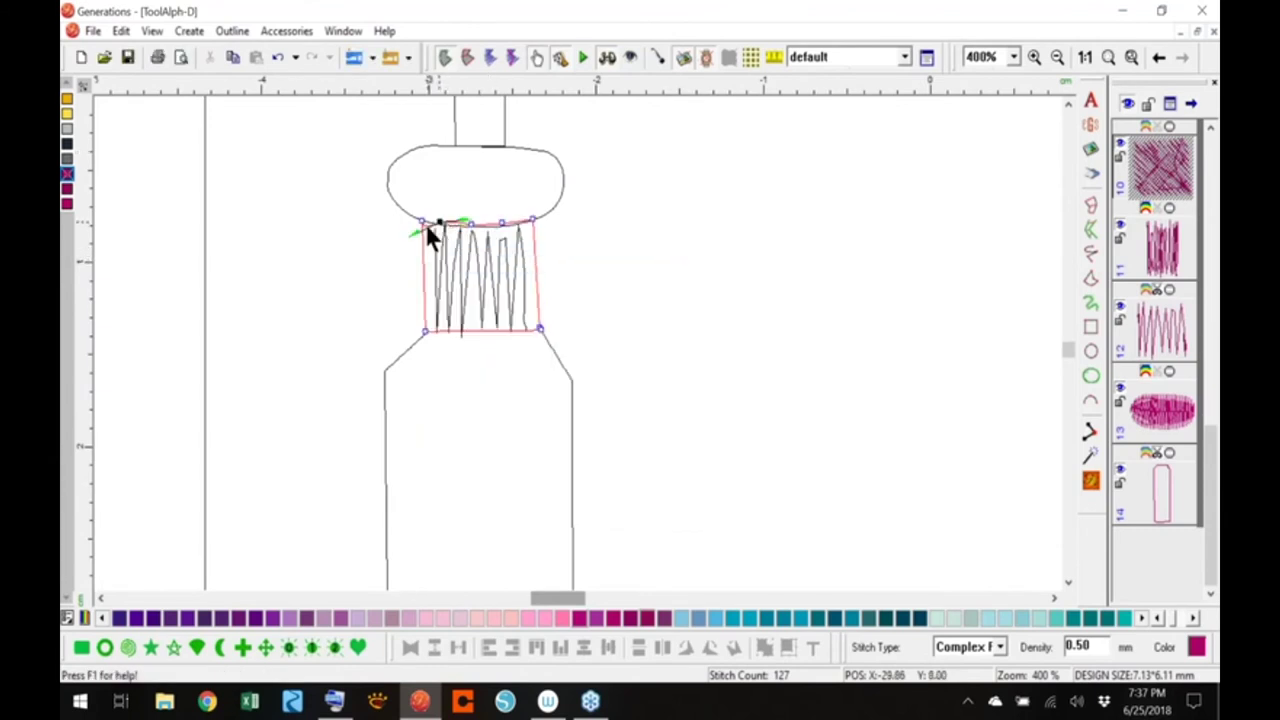
{"action": "key", "text": "Return"}
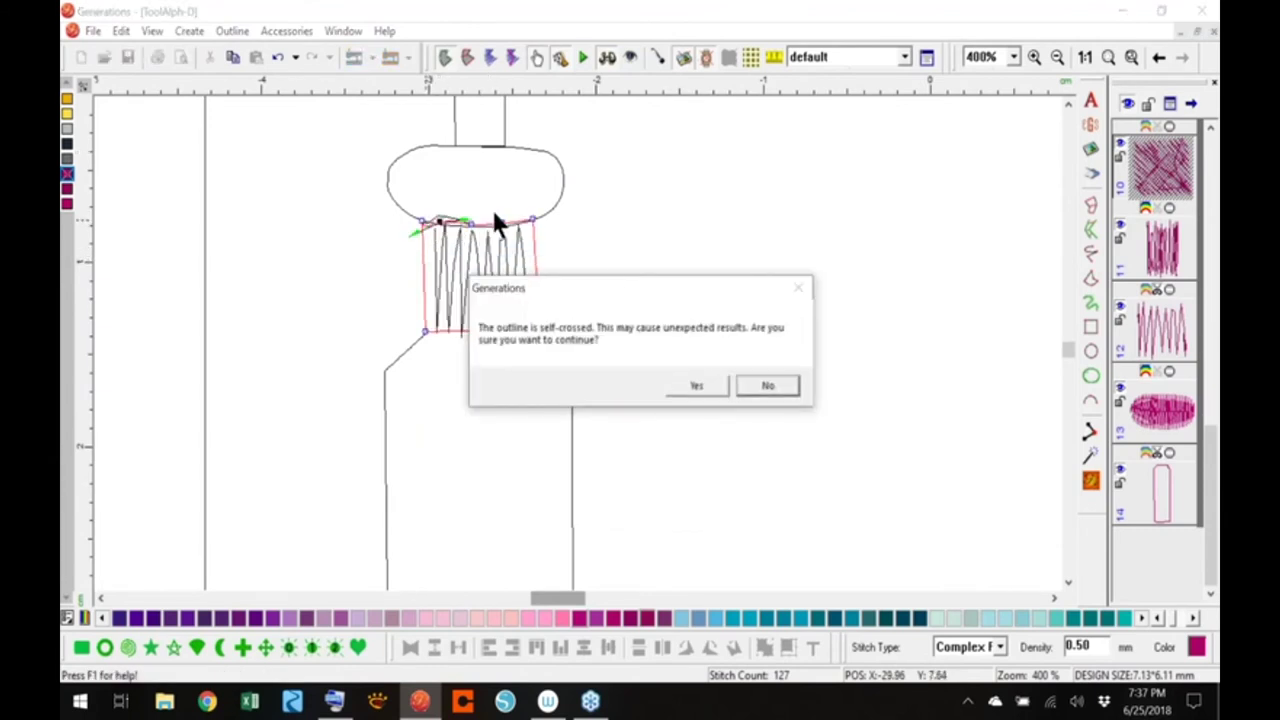
{"action": "left_click", "coordinate": [741, 389]}
{"action": "left_click_drag", "start_coordinate": [422, 224], "coordinate": [420, 213]}
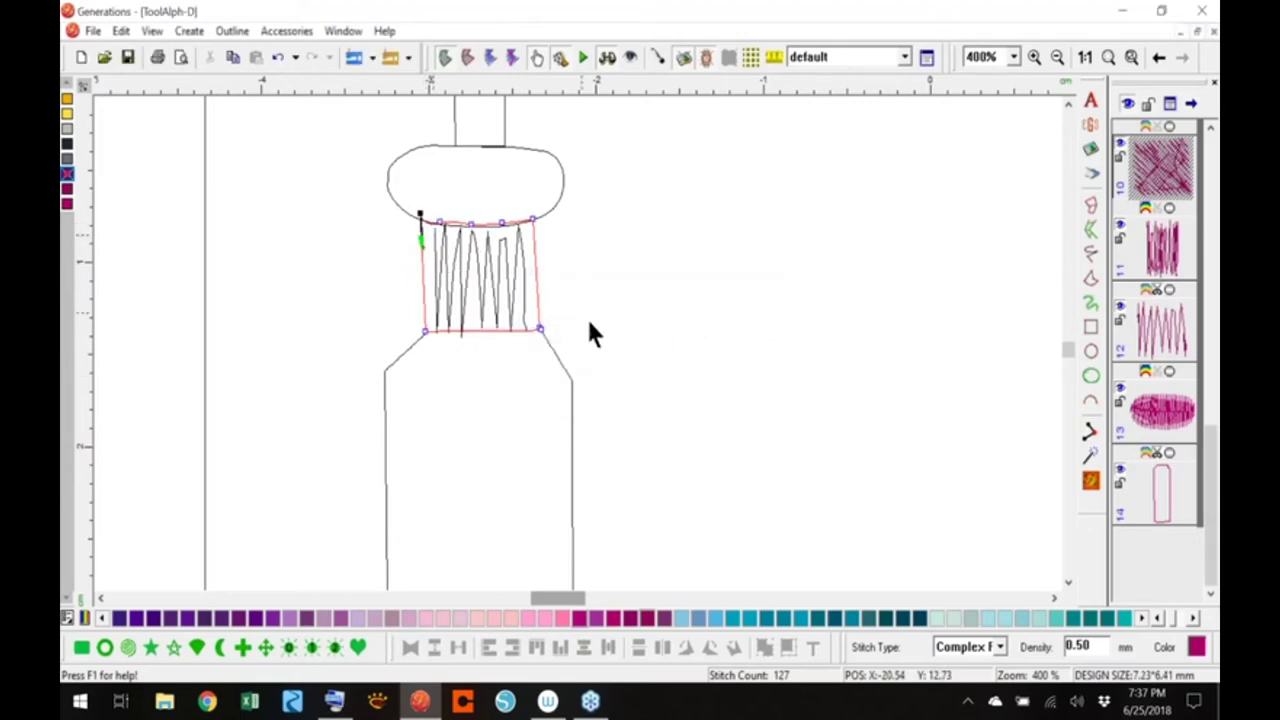
{"action": "left_click", "coordinate": [1090, 481]}
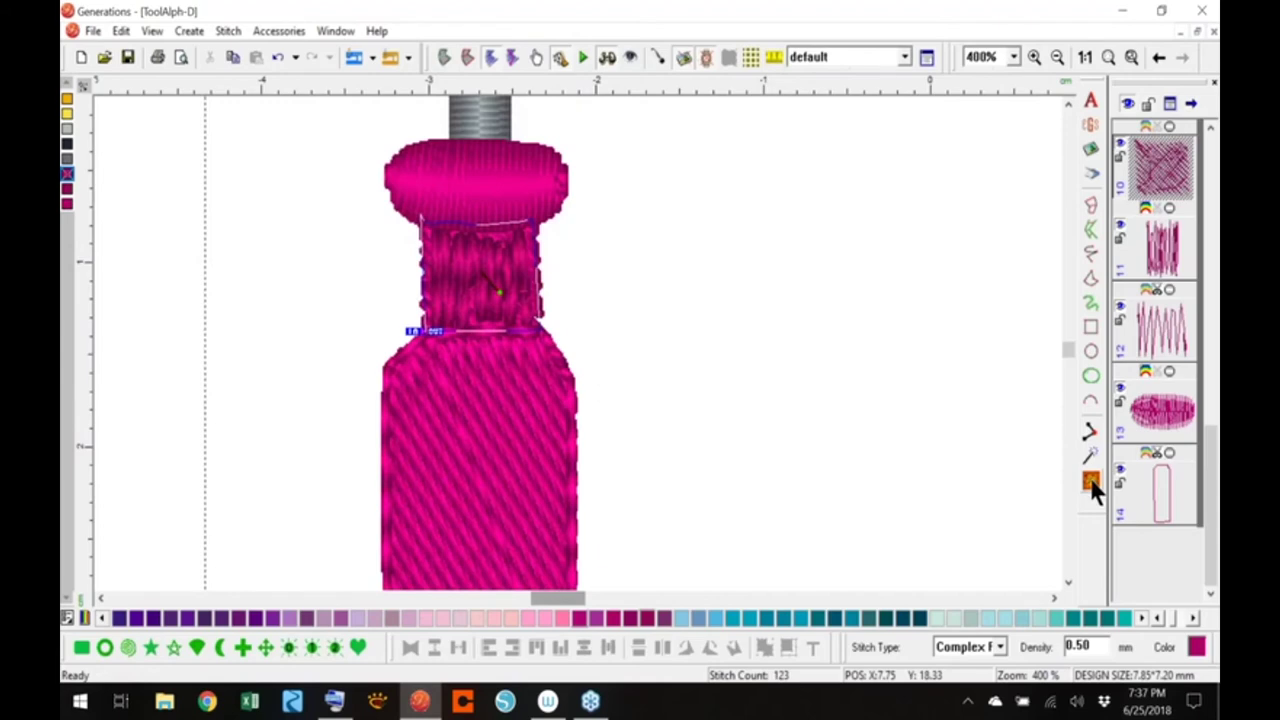
Replace the neck fill's uneven upper edge with a smooth arc that follows the underside of the collar
{"action": "left_click", "coordinate": [443, 57]}
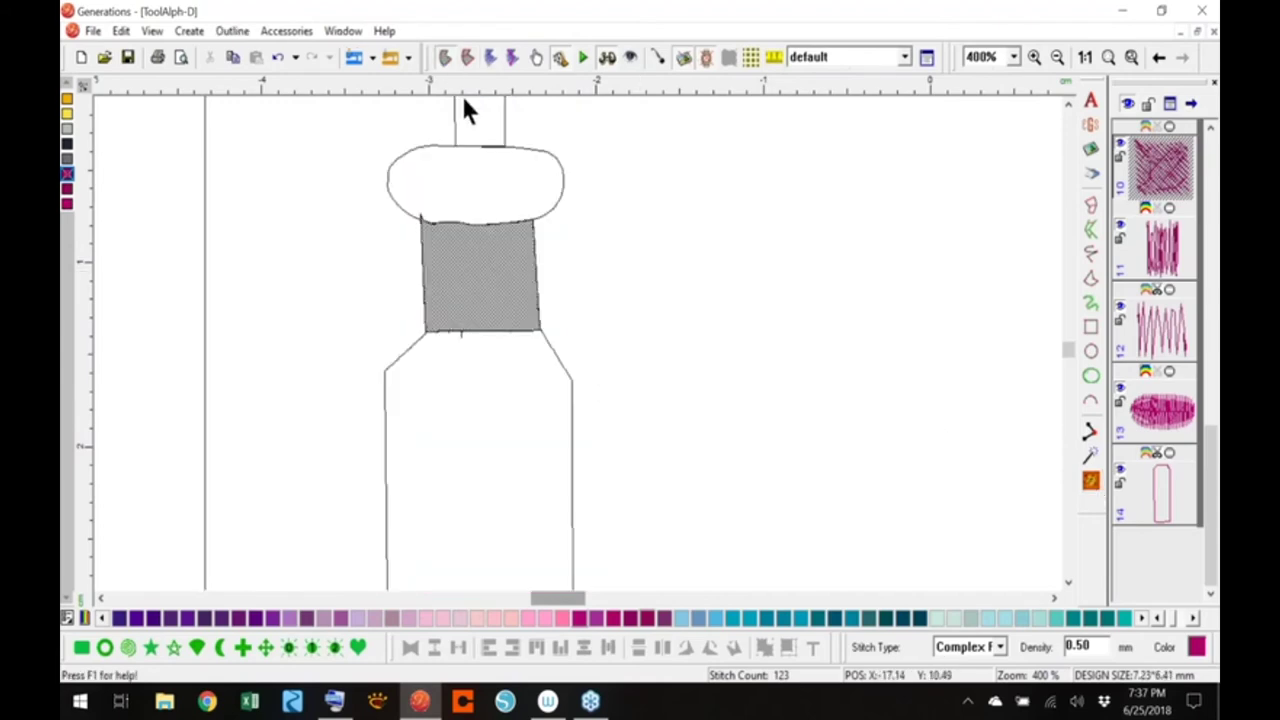
{"action": "right_click", "coordinate": [487, 266]}
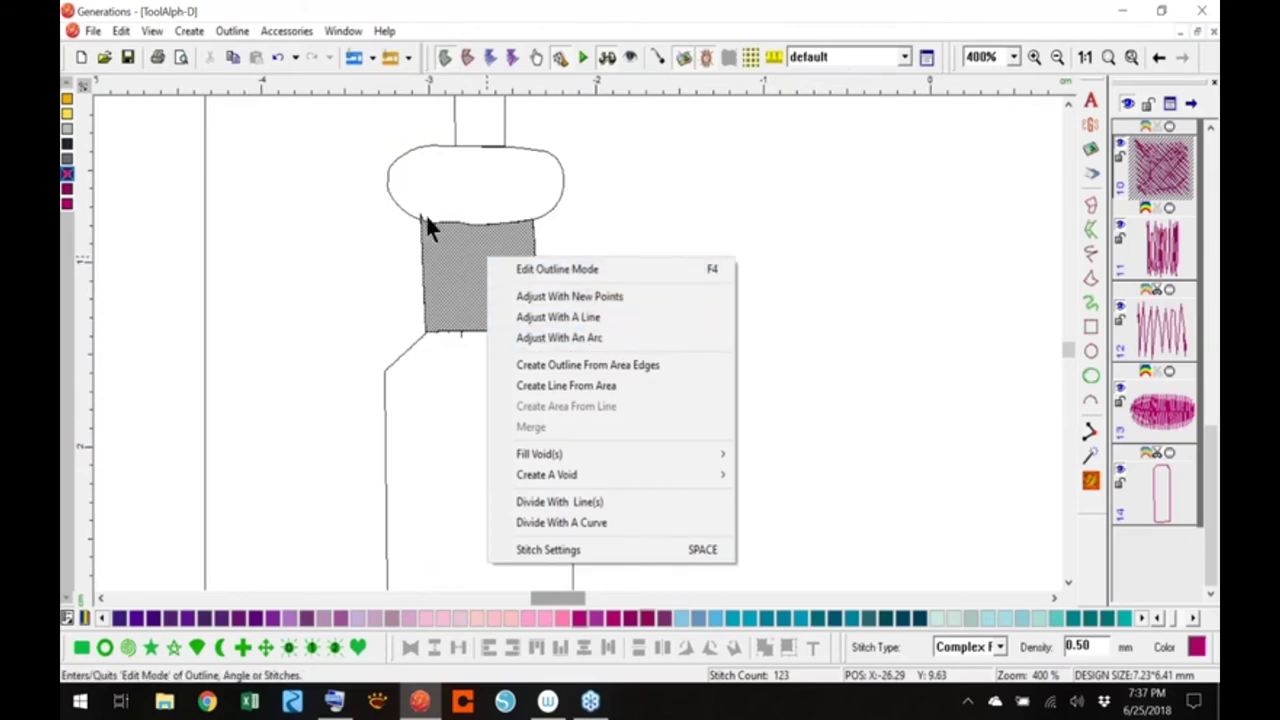
{"action": "left_click", "coordinate": [595, 337]}
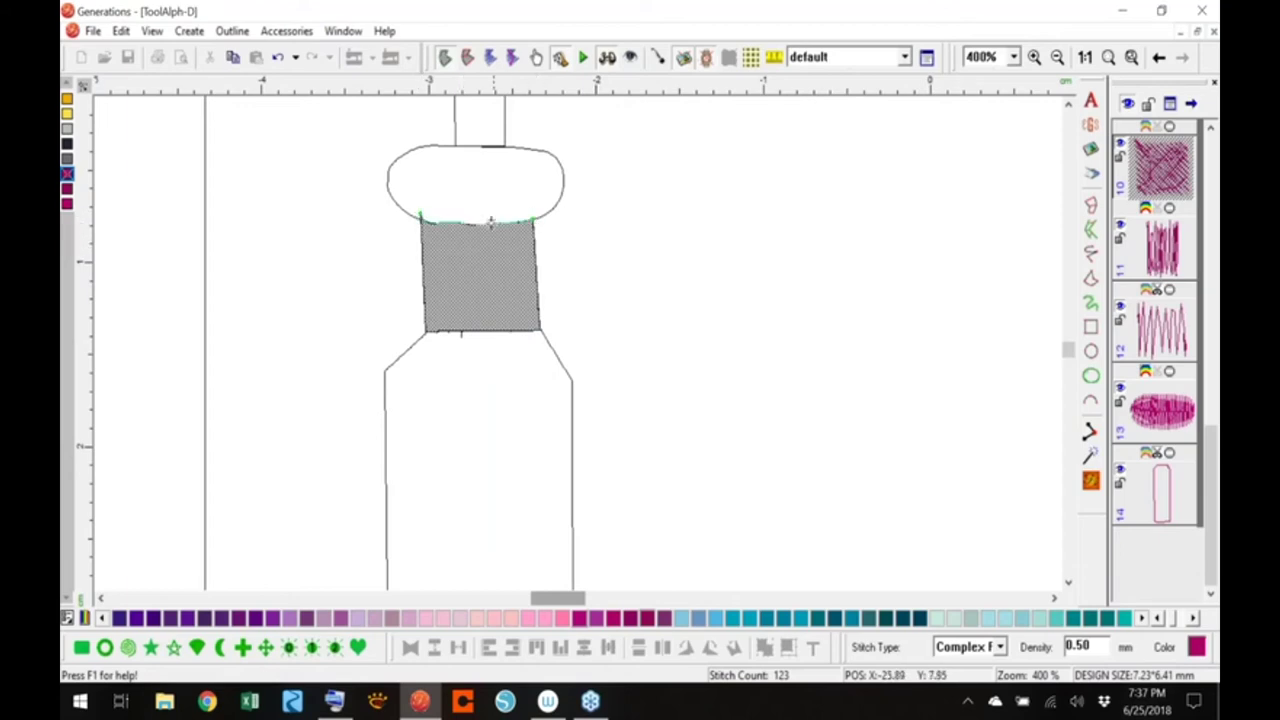
{"action": "left_click", "coordinate": [485, 222]}
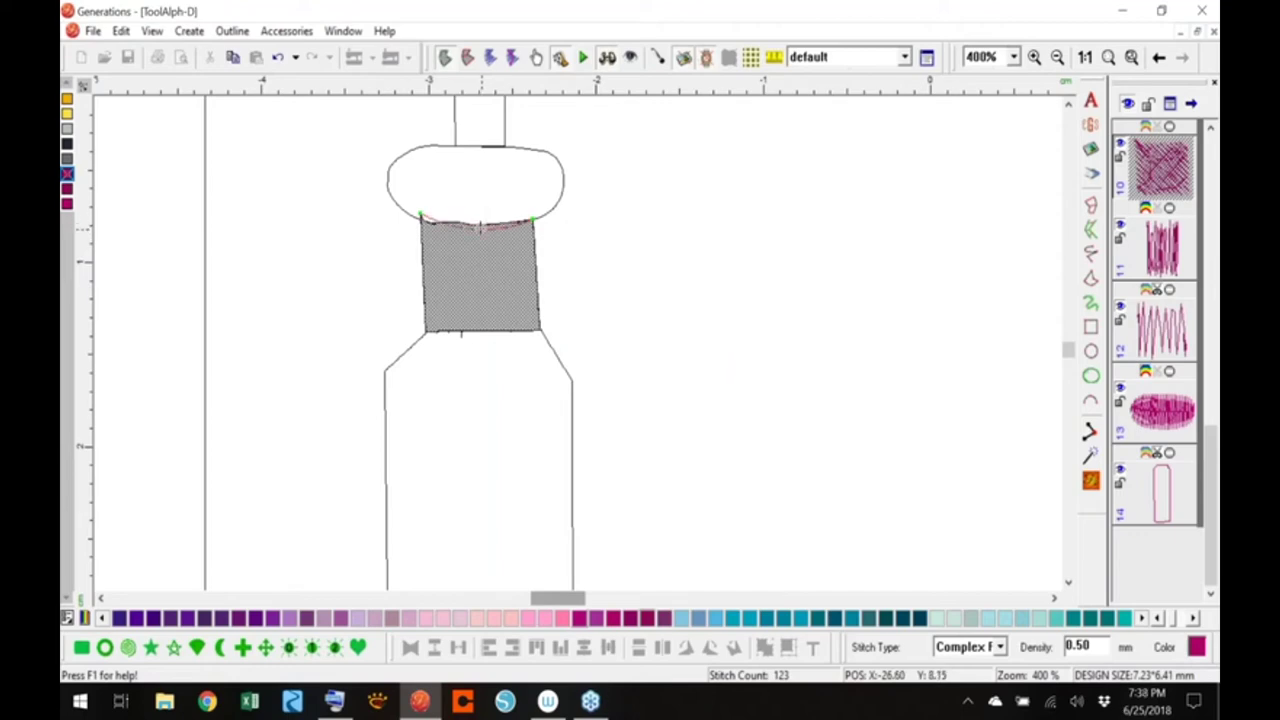
{"action": "left_click", "coordinate": [480, 221]}
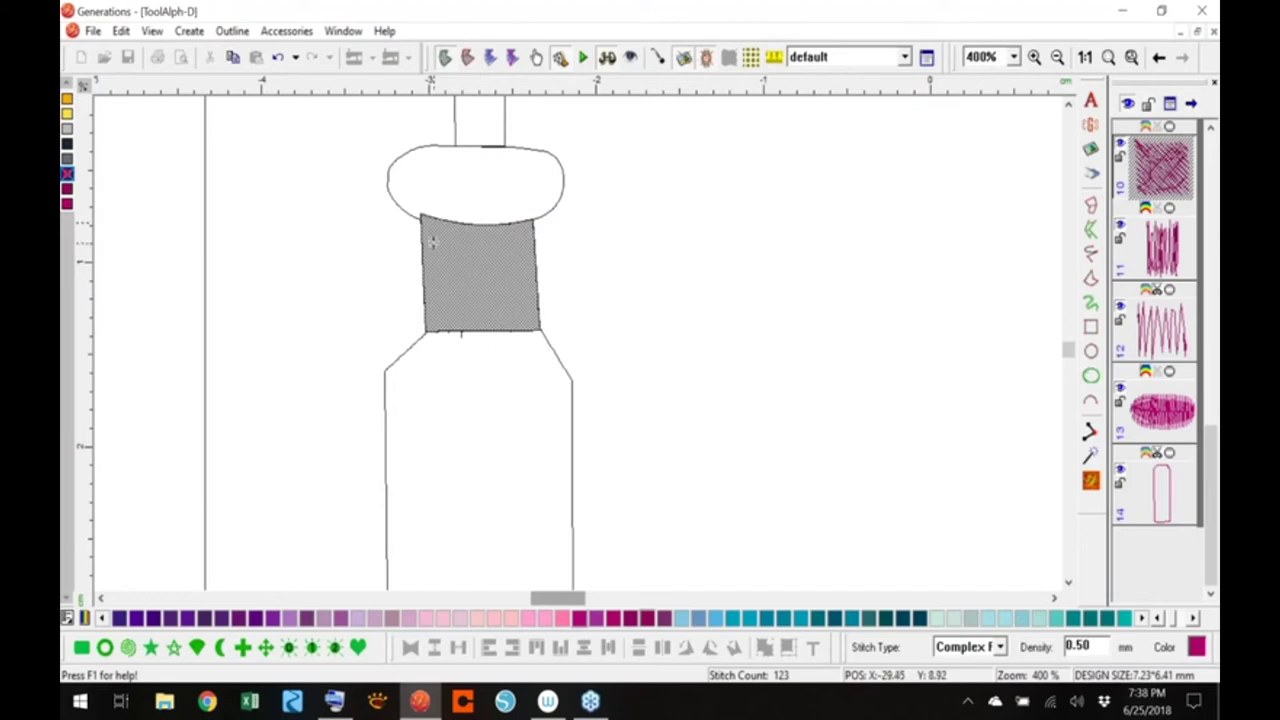
Lower the upper-left corner point of the neck fill's outline to the collar's edge and regenerate the stitches
{"action": "right_click", "coordinate": [470, 255]}
{"action": "left_click", "coordinate": [509, 256]}
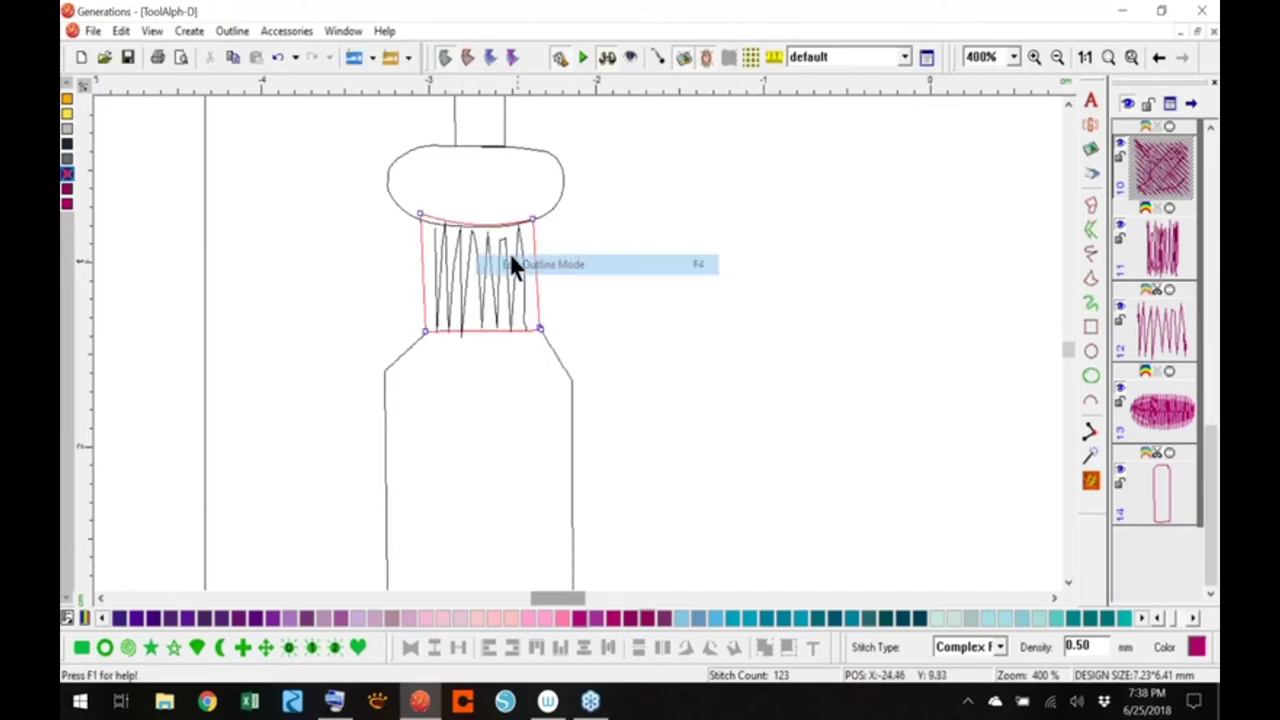
{"action": "left_click", "coordinate": [422, 217]}
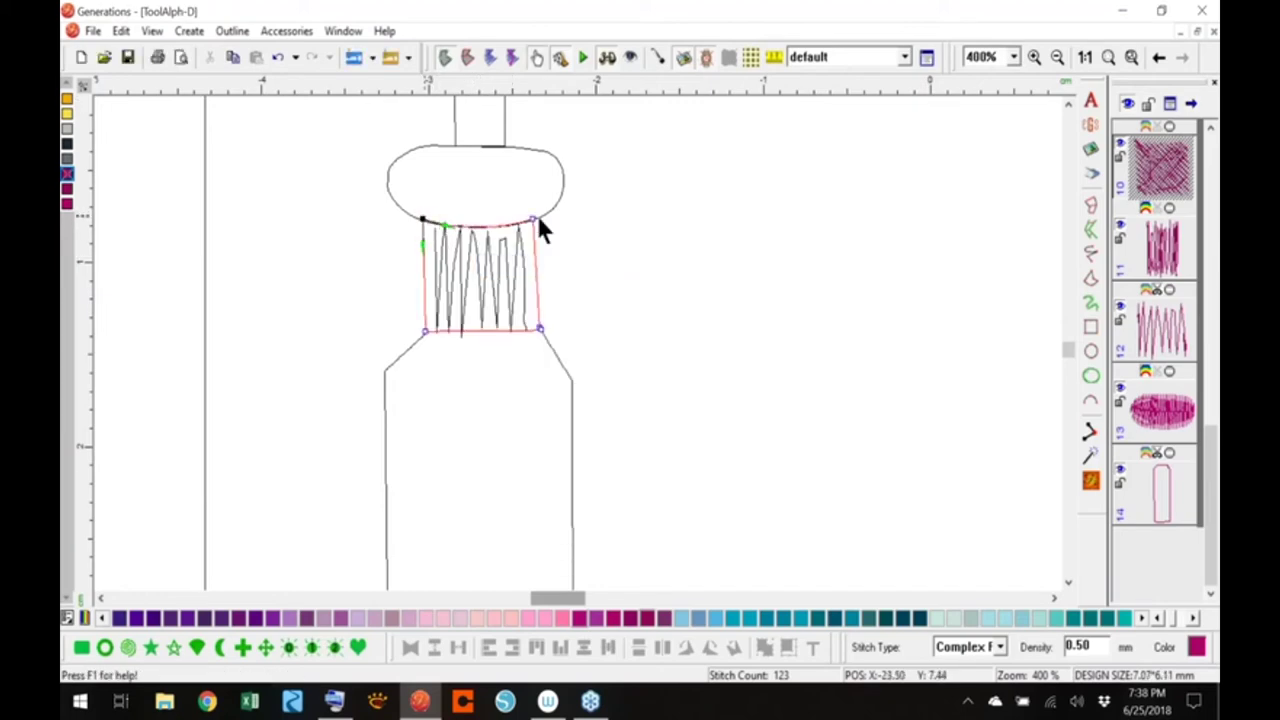
{"action": "right_click", "coordinate": [1094, 478]}
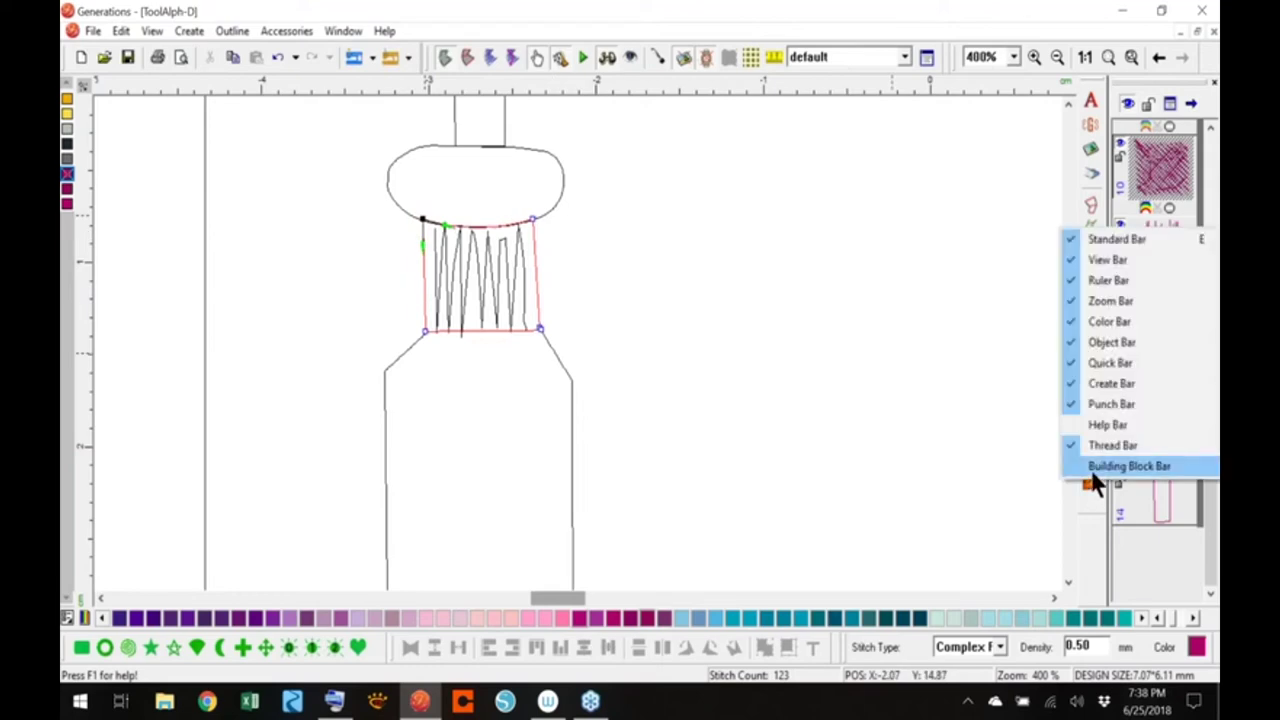
{"action": "left_click", "coordinate": [1090, 468]}
{"action": "left_click", "coordinate": [1090, 480]}
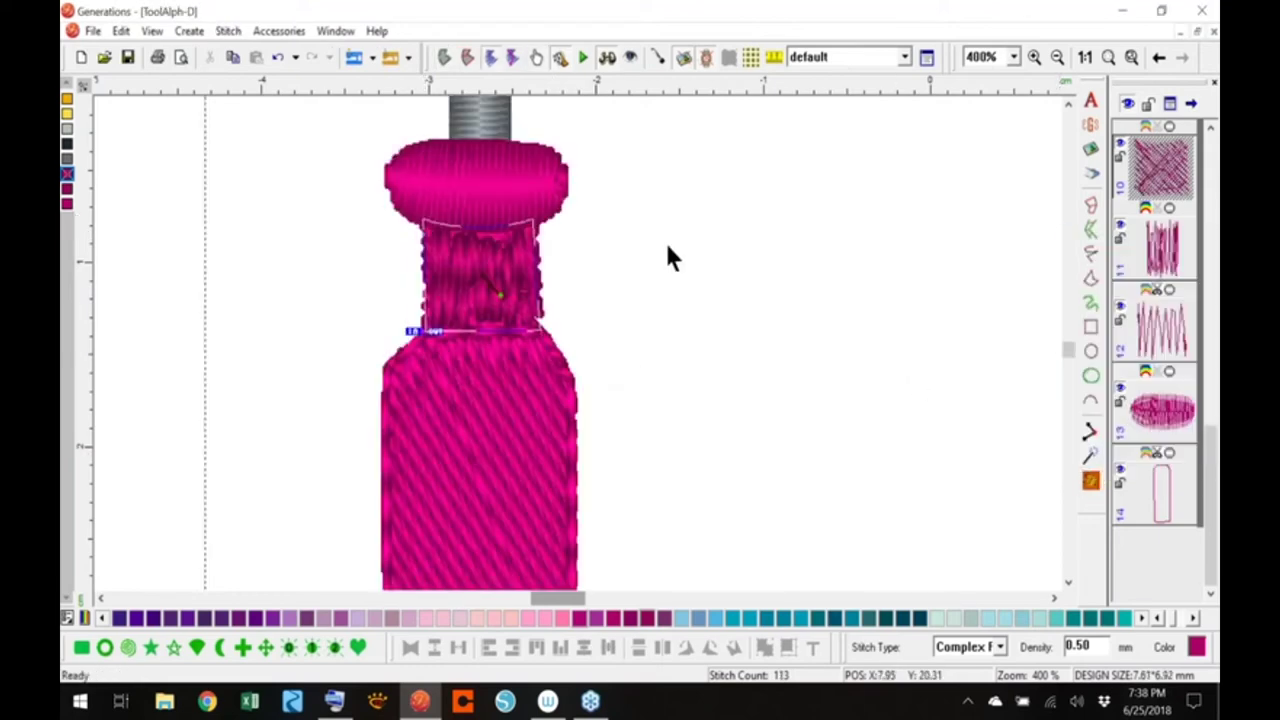
Create a Double Run outline from the neck fill's area edges
{"action": "left_click", "coordinate": [444, 56]}
{"action": "right_click", "coordinate": [506, 266]}
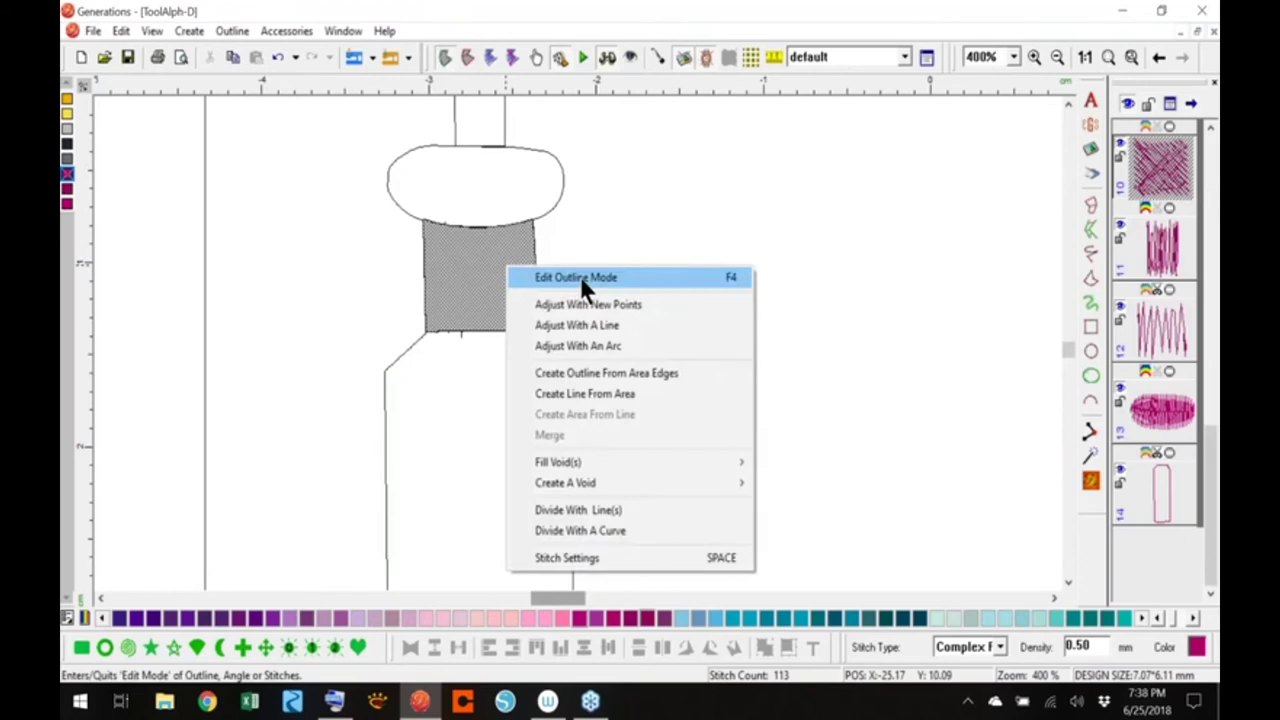
{"action": "left_click", "coordinate": [636, 374]}
{"action": "left_click", "coordinate": [561, 297]}
{"action": "left_click", "coordinate": [598, 448]}
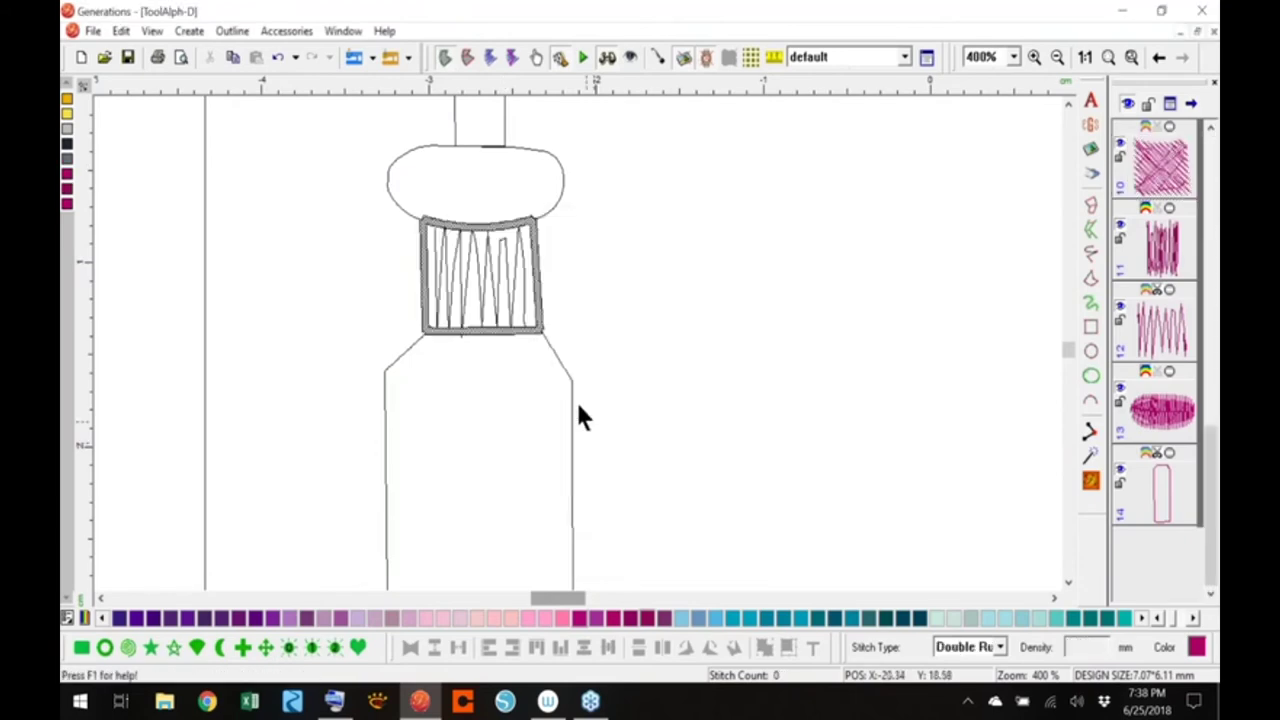
Divide the neck's Double Run outline with a line at its lower corners, regenerate the stitches and delete the bottom segment
{"action": "right_click", "coordinate": [508, 340]}
{"action": "left_click", "coordinate": [590, 572]}
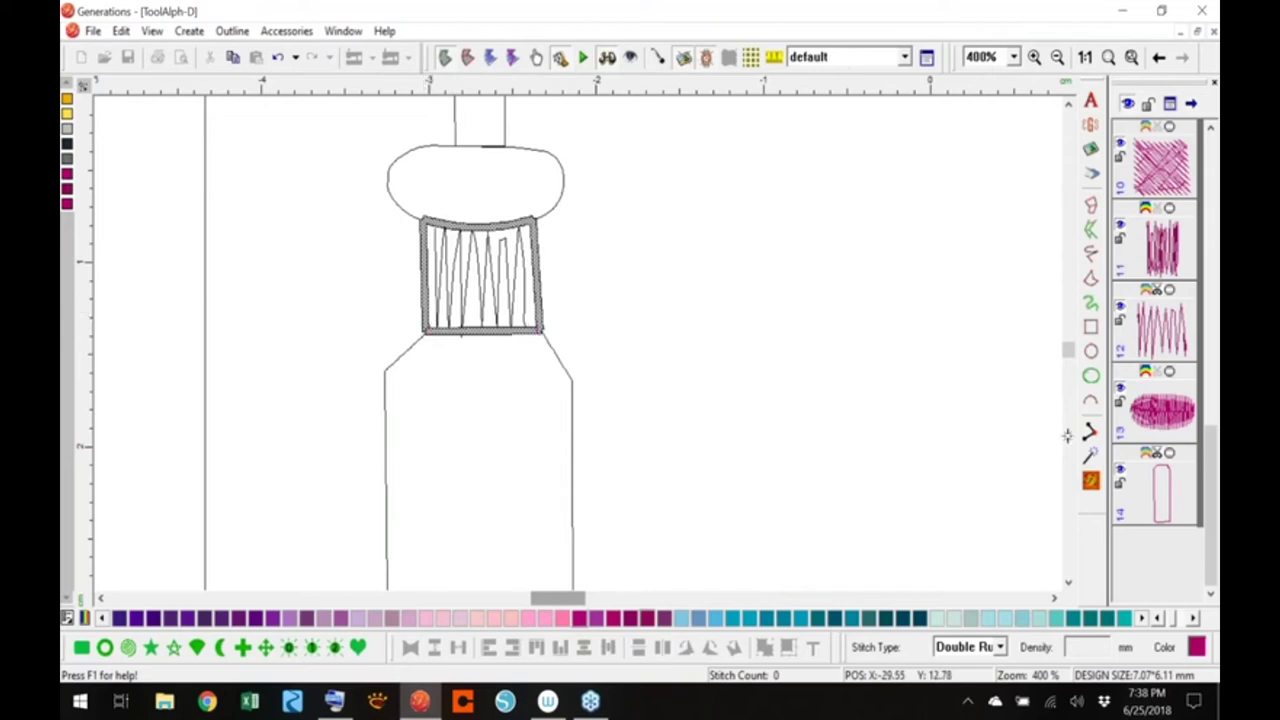
{"action": "left_click", "coordinate": [1090, 481]}
{"action": "left_click", "coordinate": [1162, 428]}
{"action": "key", "text": "Delete"}
Merge the open neck outline with the handle body's outline into one object and regenerate the stitches
{"action": "left_click", "coordinate": [1157, 419]}
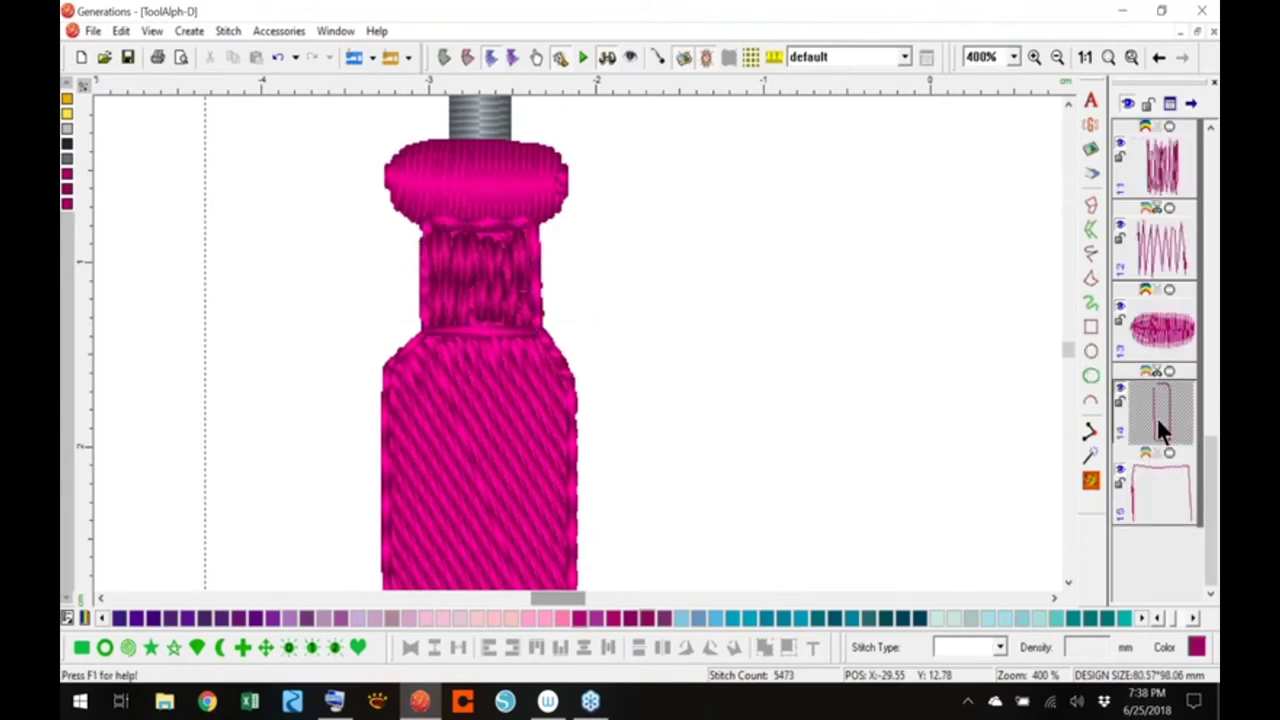
{"action": "left_click", "coordinate": [1156, 417]}
{"action": "left_click", "coordinate": [443, 55]}
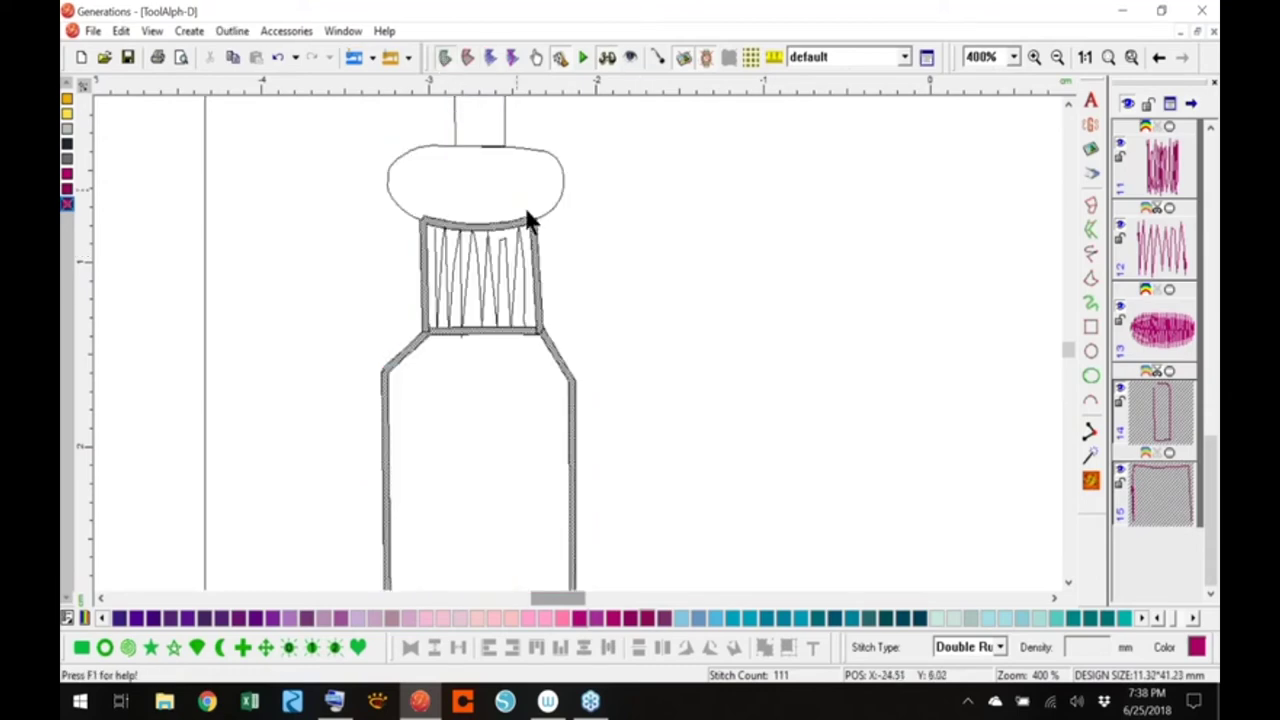
{"action": "right_click", "coordinate": [540, 334]}
{"action": "left_click", "coordinate": [597, 496]}
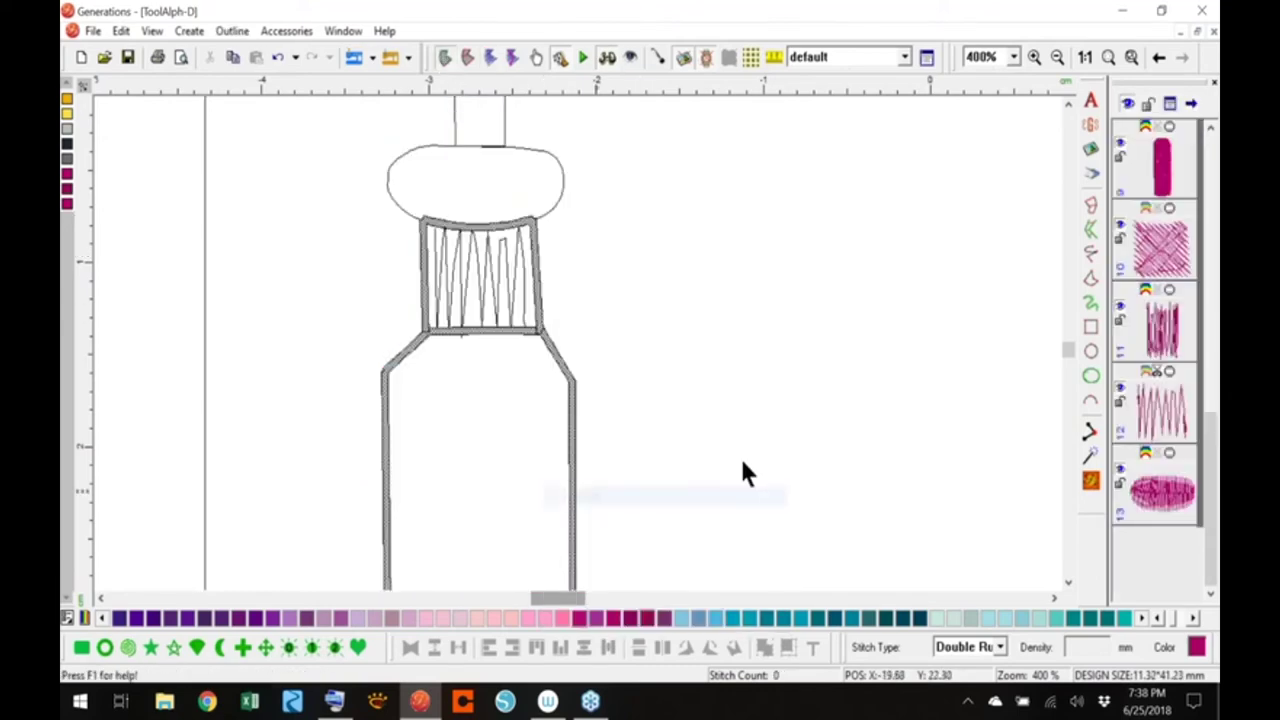
{"action": "left_click", "coordinate": [1092, 482]}
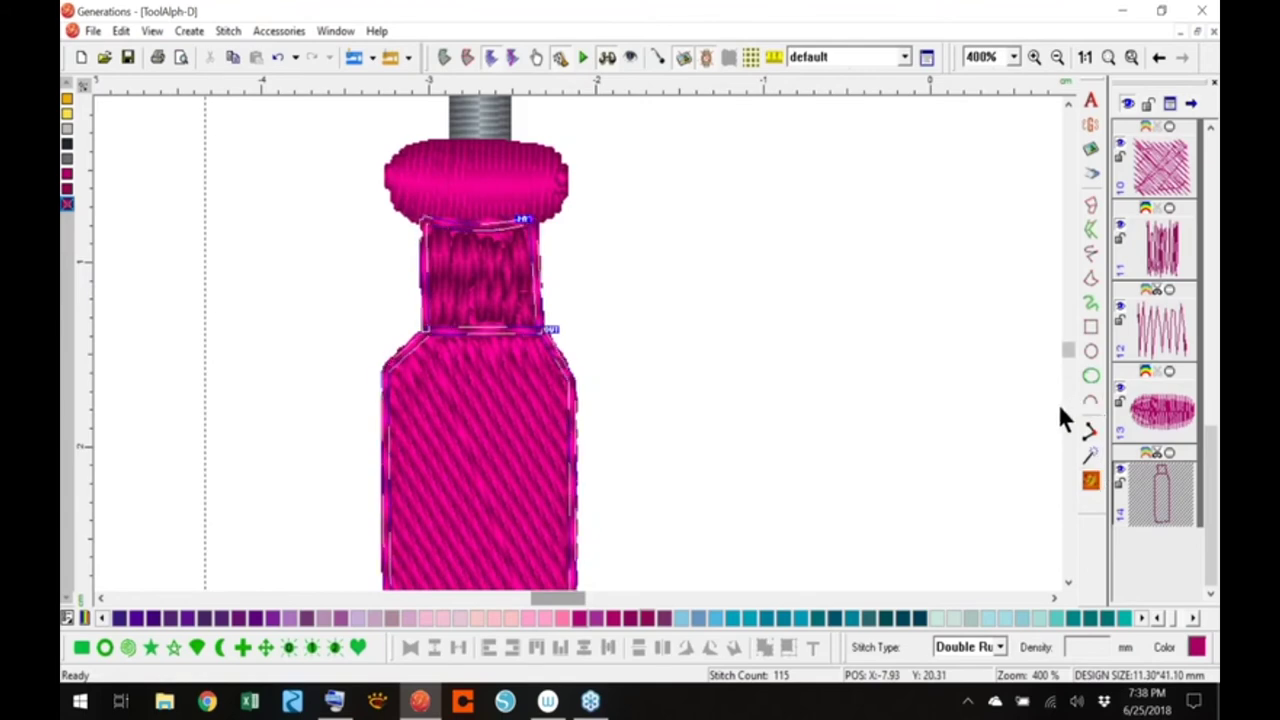
Try grey and charcoal thread colors on the merged neck and handle outline, finally recoloring it dark maroon
{"action": "left_click_drag", "start_coordinate": [1195, 620], "coordinate": [1195, 620]}
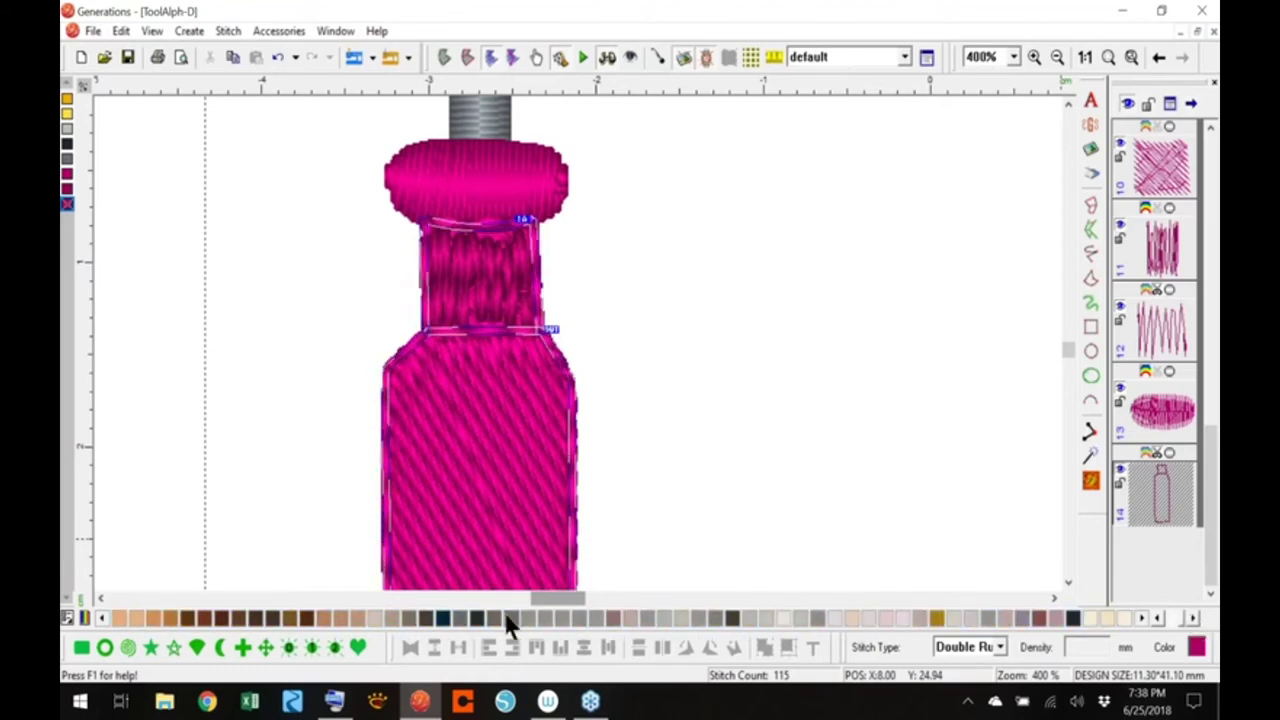
{"action": "left_click", "coordinate": [476, 618]}
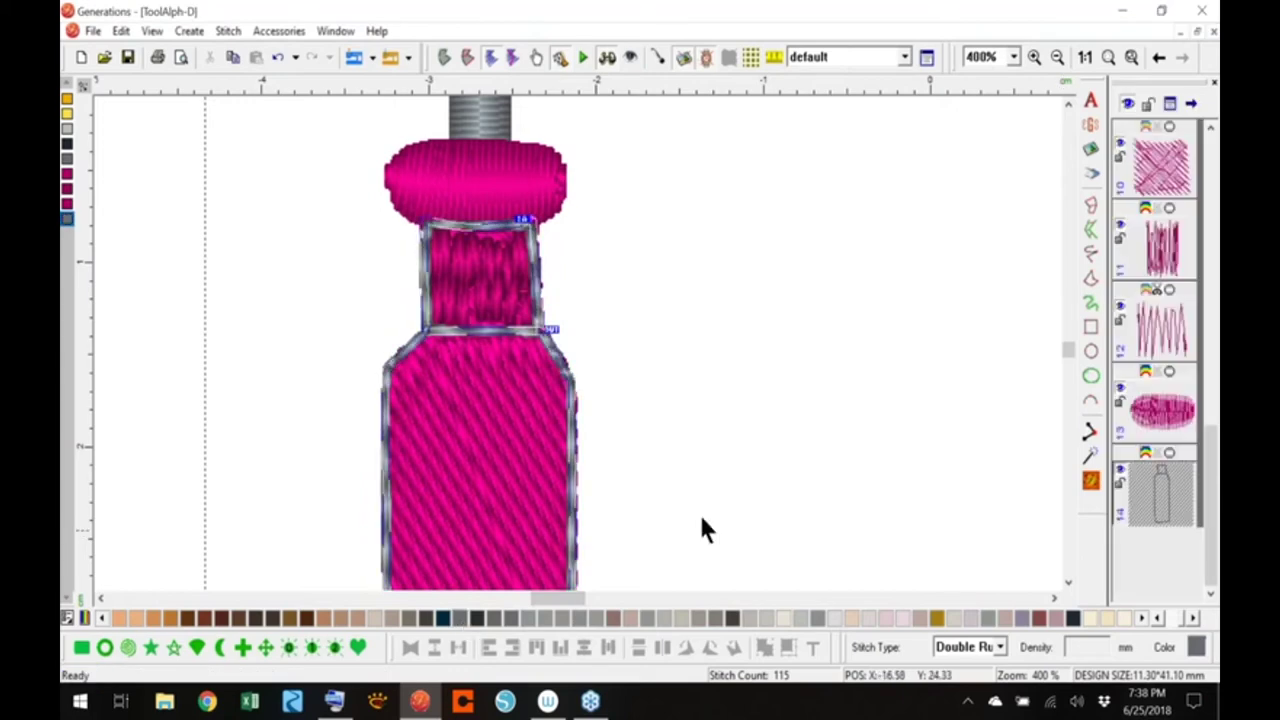
{"action": "left_click", "coordinate": [732, 620]}
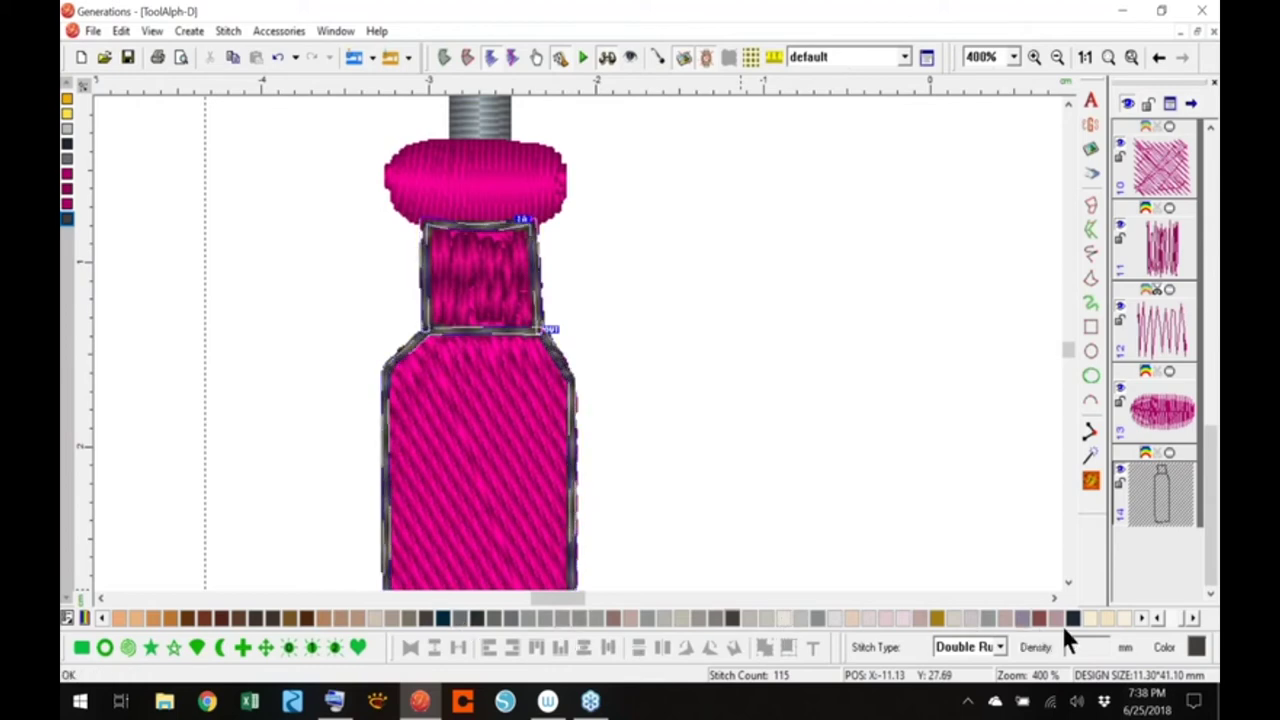
{"action": "left_click", "coordinate": [1188, 618]}
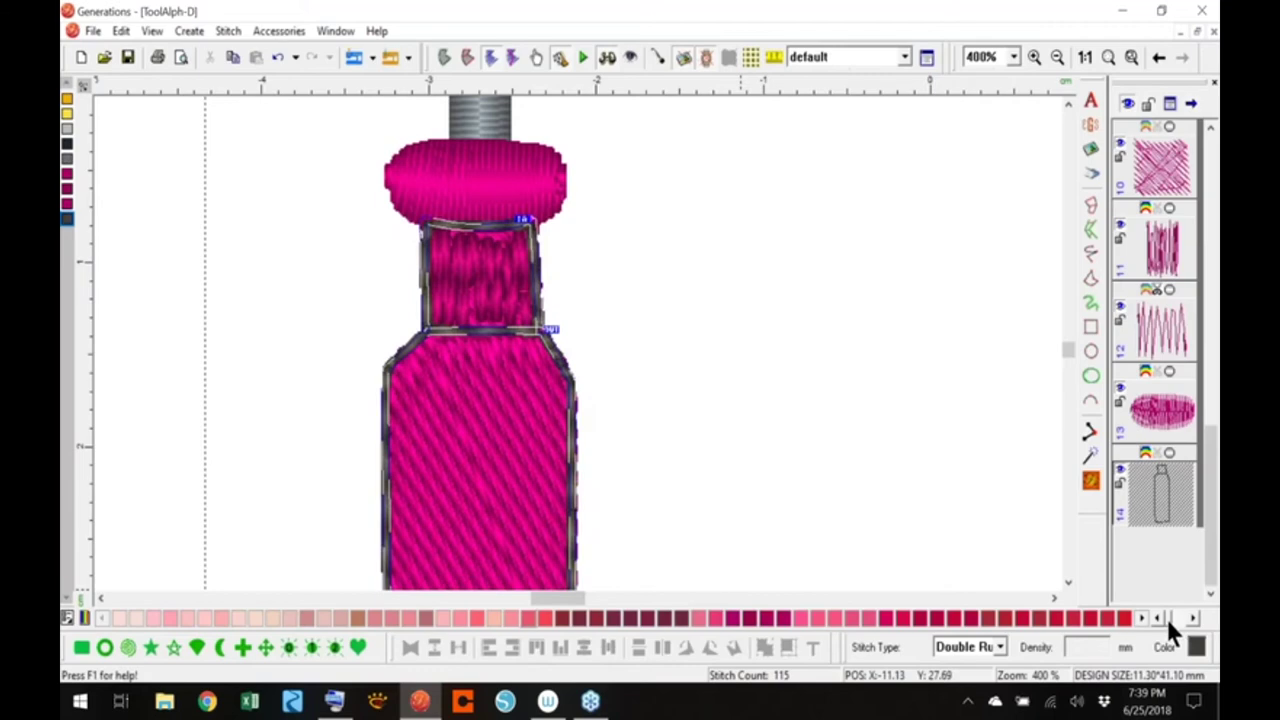
{"action": "left_click", "coordinate": [681, 620]}
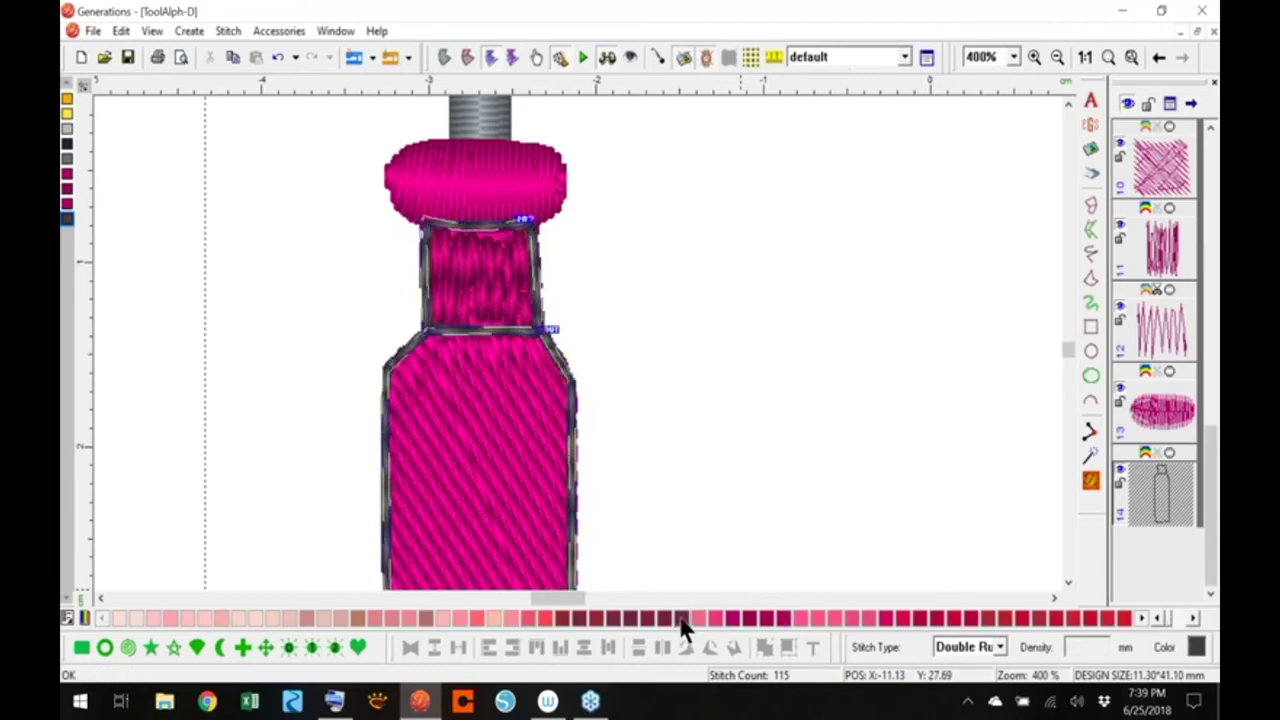
Create a Double Run outline from the outside border of the collar fill
{"action": "left_click", "coordinate": [497, 185]}
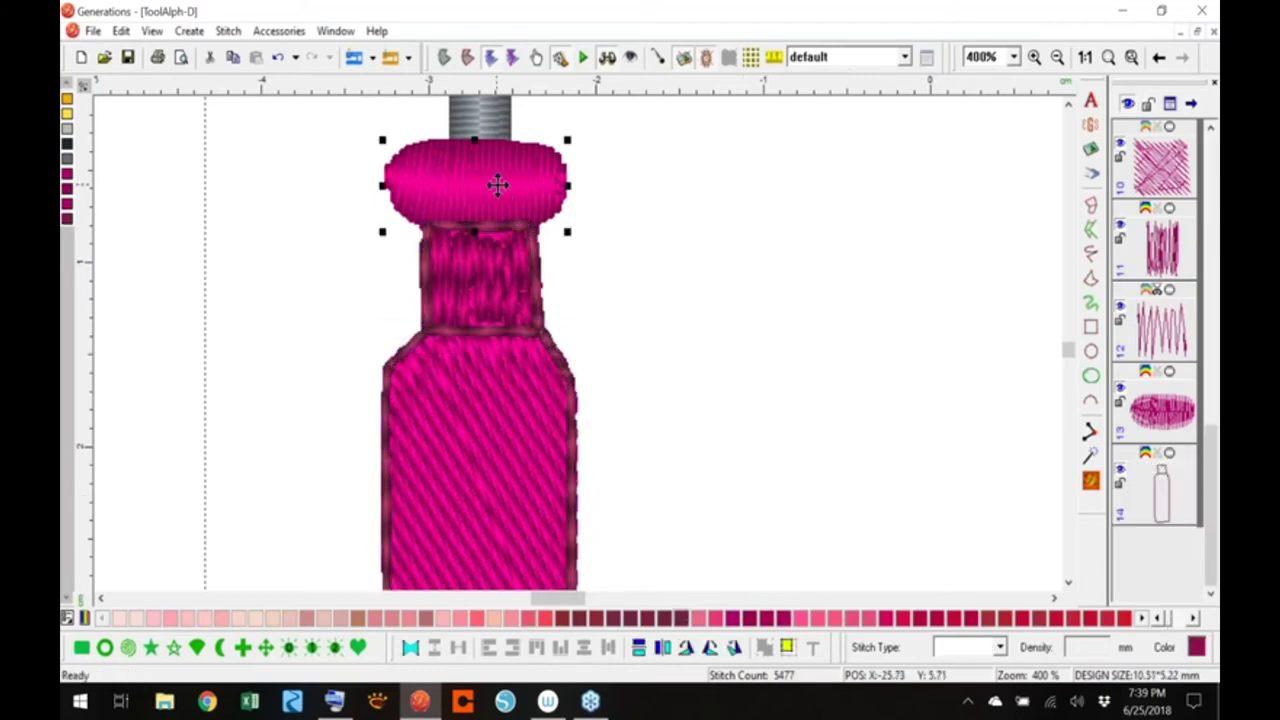
{"action": "left_click", "coordinate": [447, 56]}
{"action": "right_click", "coordinate": [541, 171]}
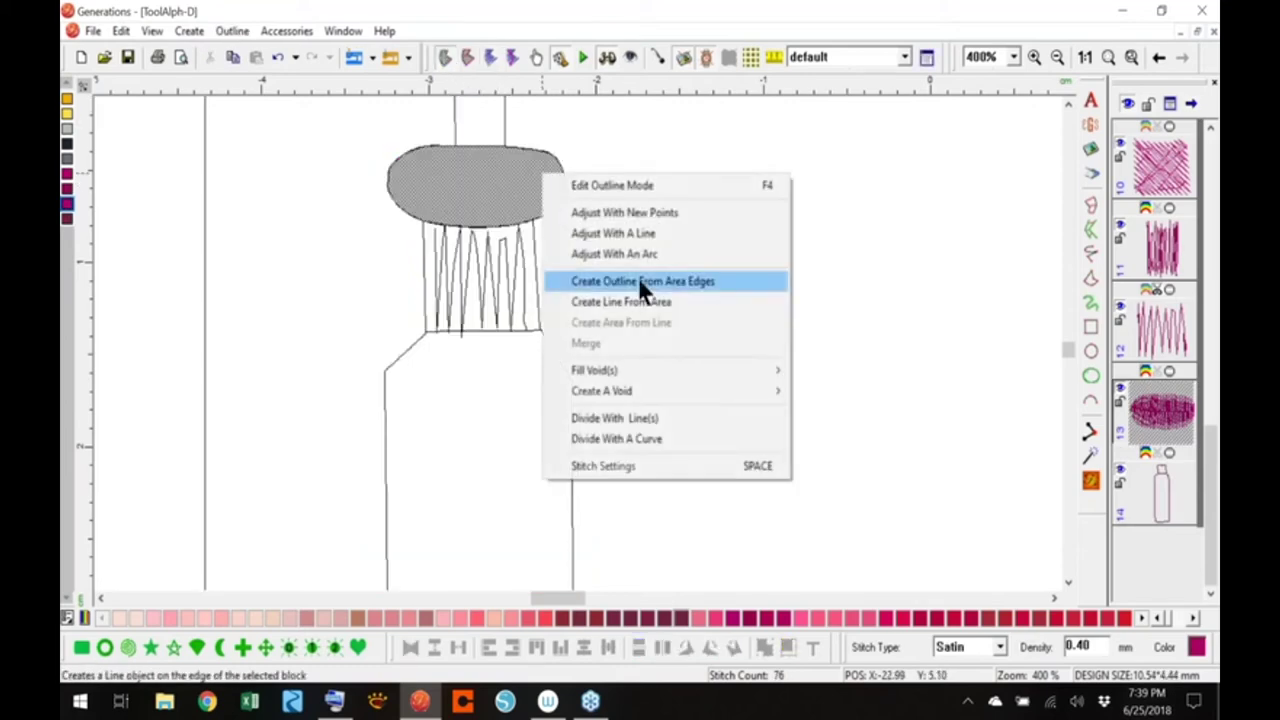
{"action": "left_click", "coordinate": [657, 285]}
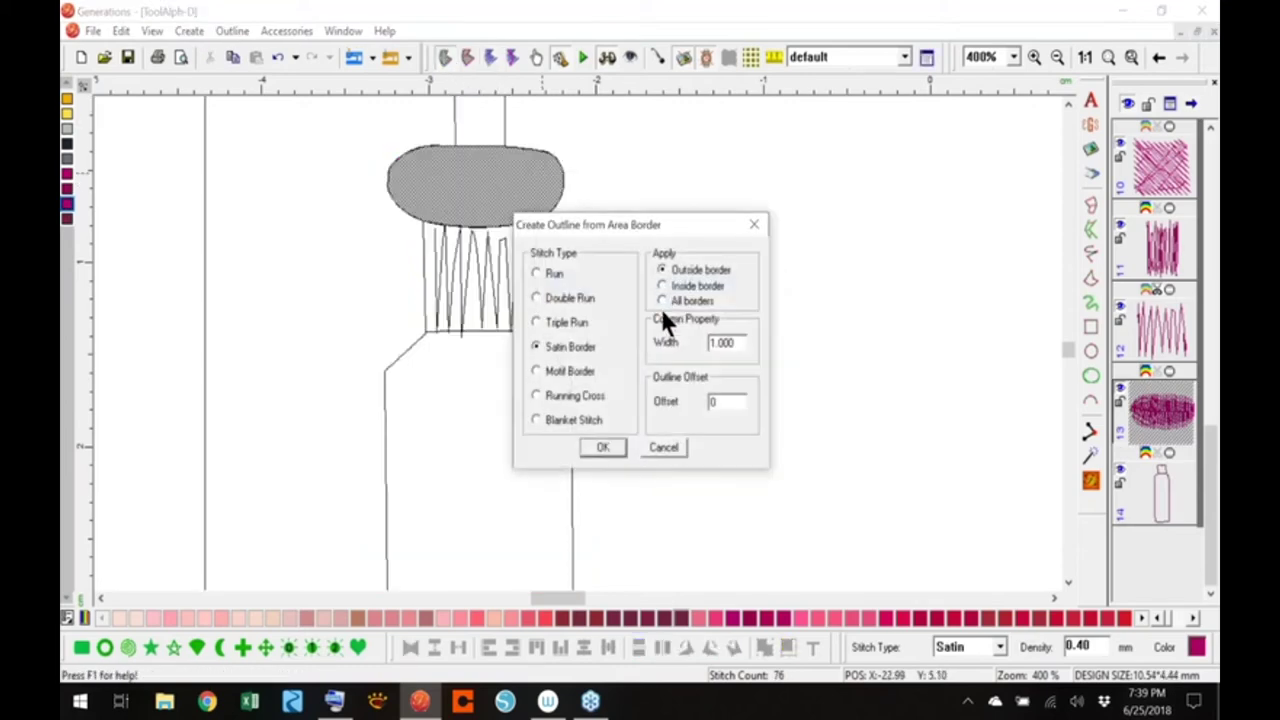
{"action": "left_click", "coordinate": [562, 298]}
{"action": "left_click", "coordinate": [600, 447]}
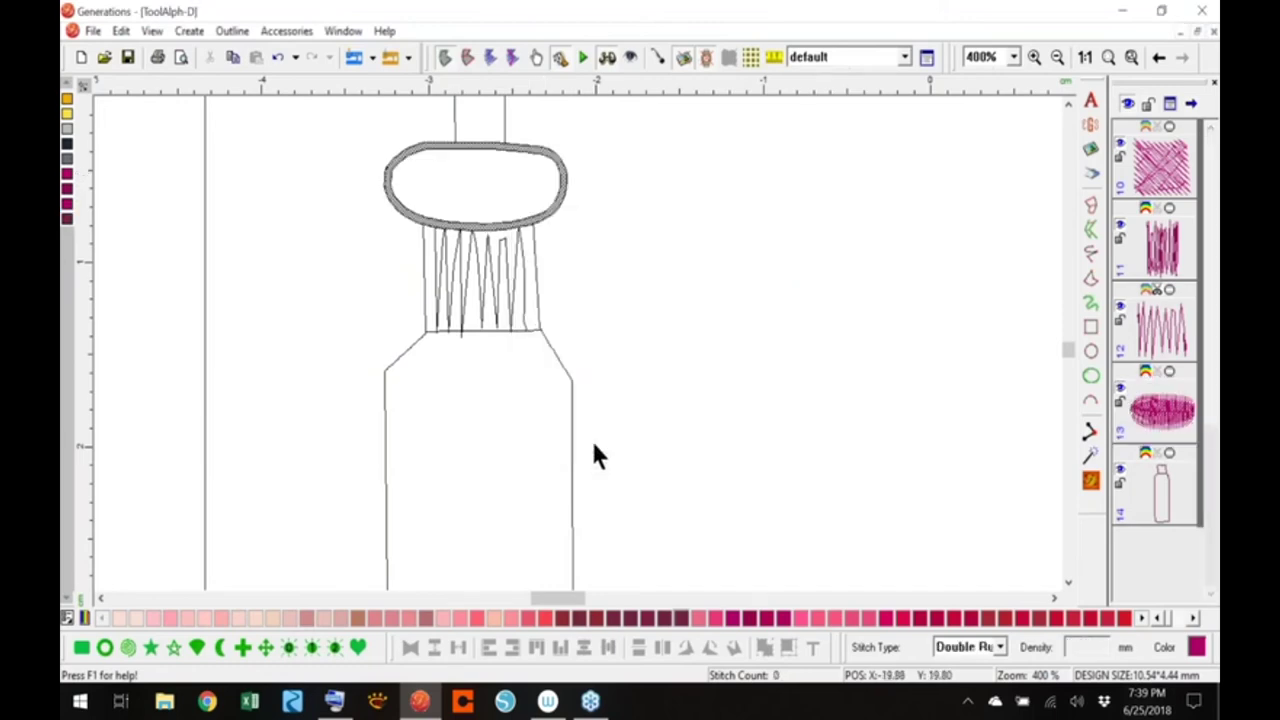
Divide the collar outline with lines where the neck meets it, regenerate the stitches and delete the segment above the neck
{"action": "right_click", "coordinate": [565, 190]}
{"action": "left_click", "coordinate": [640, 423]}
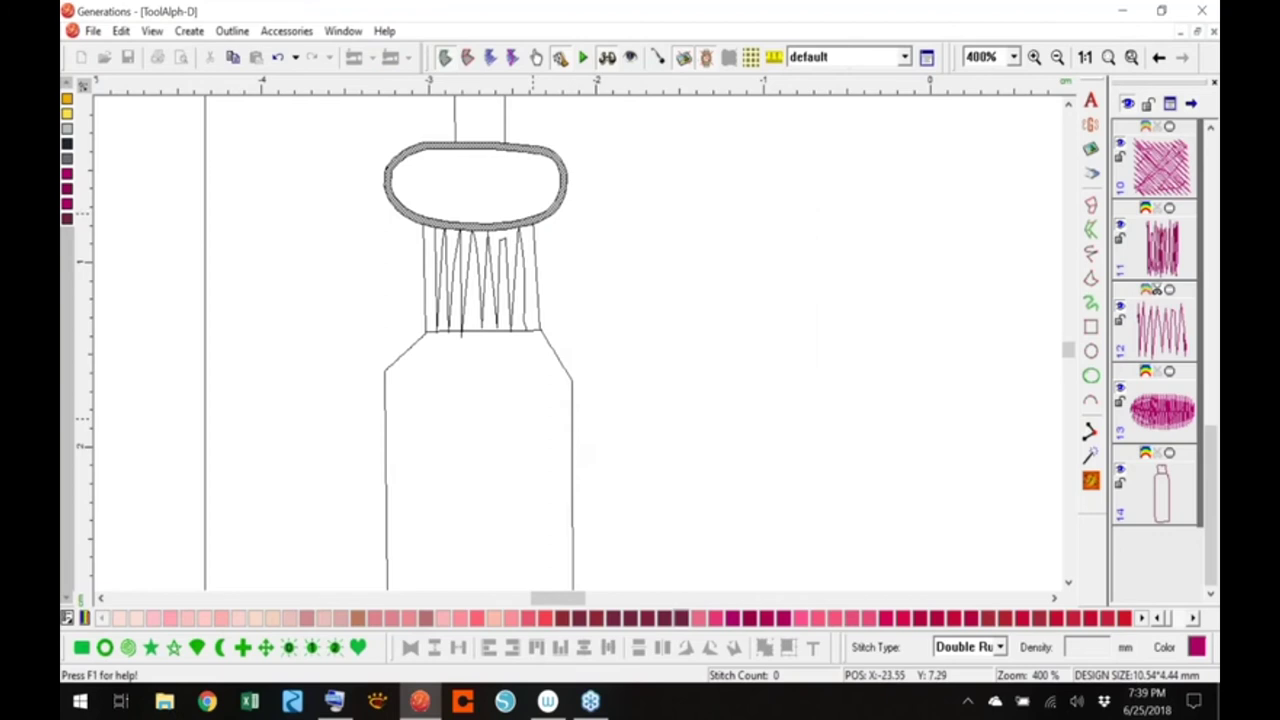
{"action": "left_click", "coordinate": [424, 212]}
{"action": "right_click", "coordinate": [424, 231]}
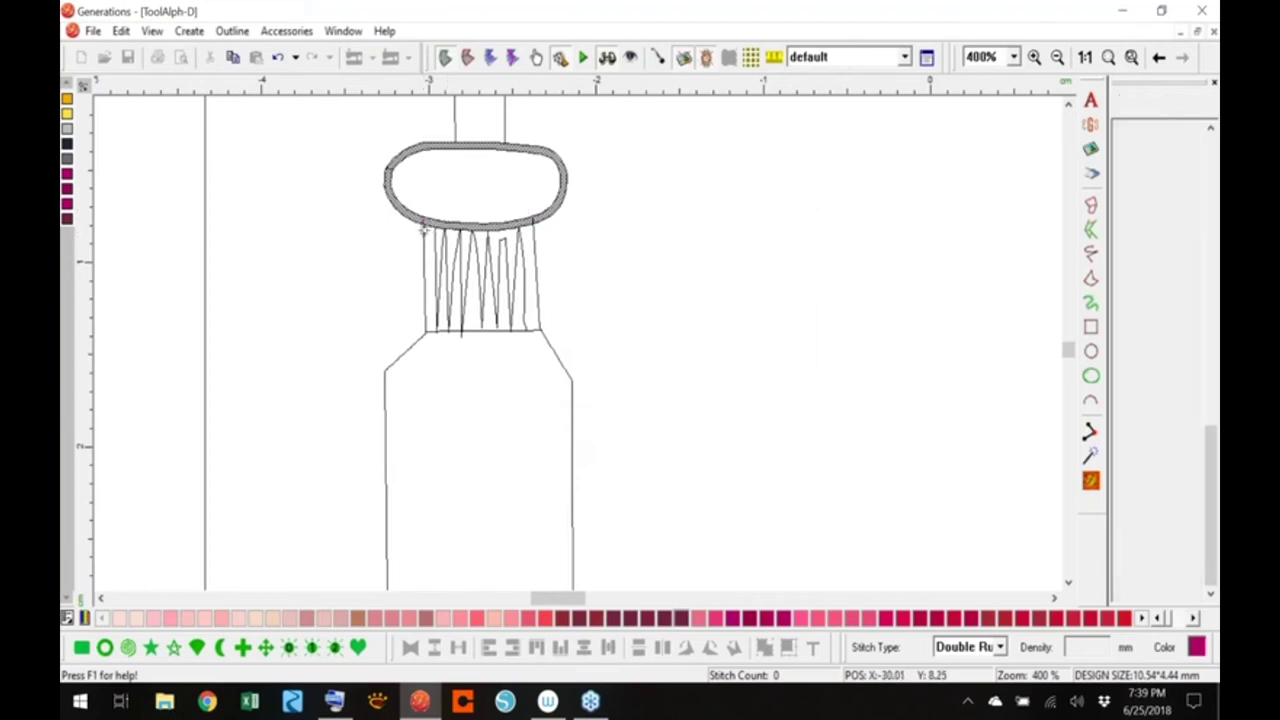
{"action": "left_click", "coordinate": [1091, 479]}
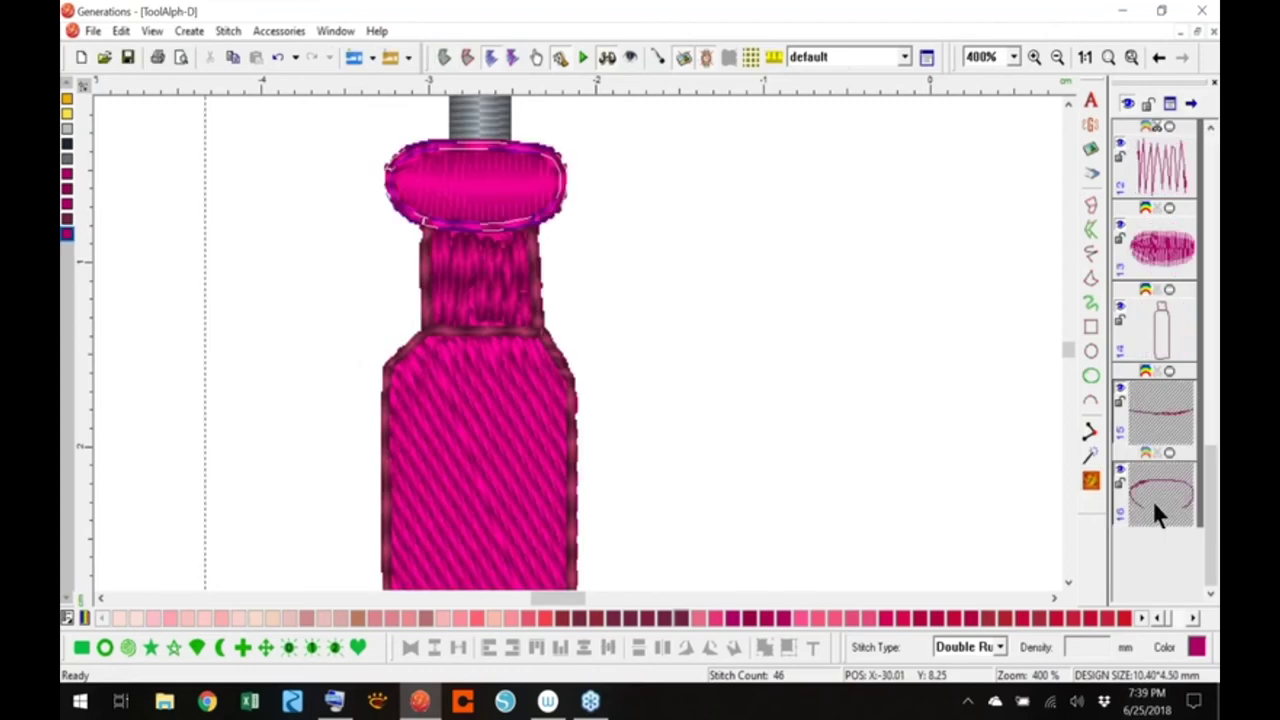
{"action": "left_click", "coordinate": [1151, 411]}
{"action": "key", "text": "Delete"}
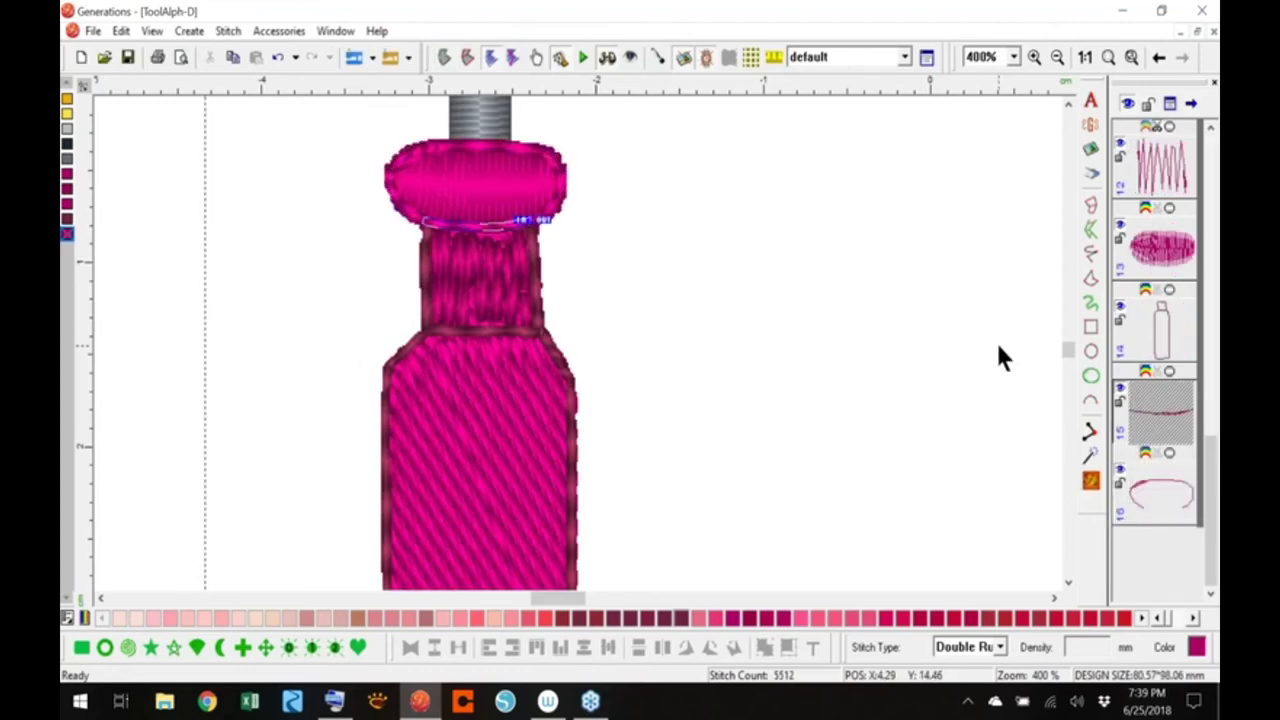
Merge the open collar outline with the neck and handle outline and regenerate the stitches
{"action": "left_click", "coordinate": [1158, 415]}
{"action": "left_click", "coordinate": [1162, 495], "text": "ctrl"}
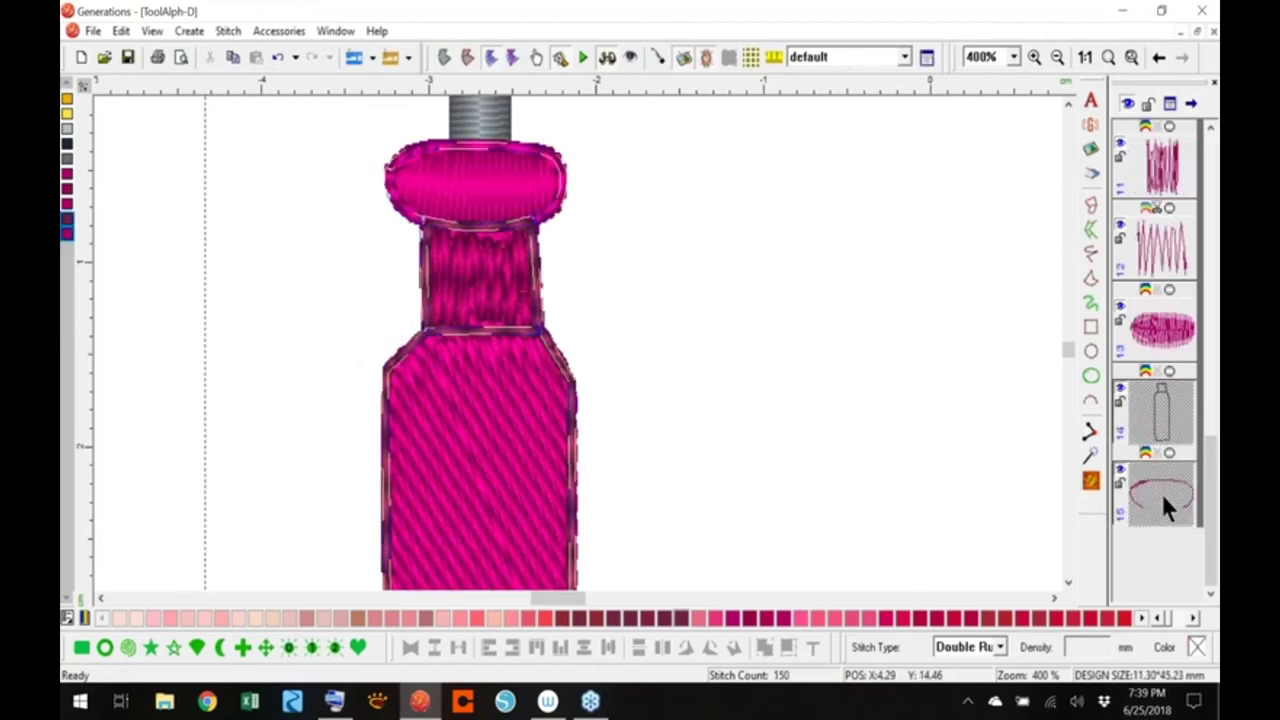
{"action": "right_click", "coordinate": [536, 224]}
{"action": "left_click", "coordinate": [580, 372]}
{"action": "left_click", "coordinate": [1090, 480]}
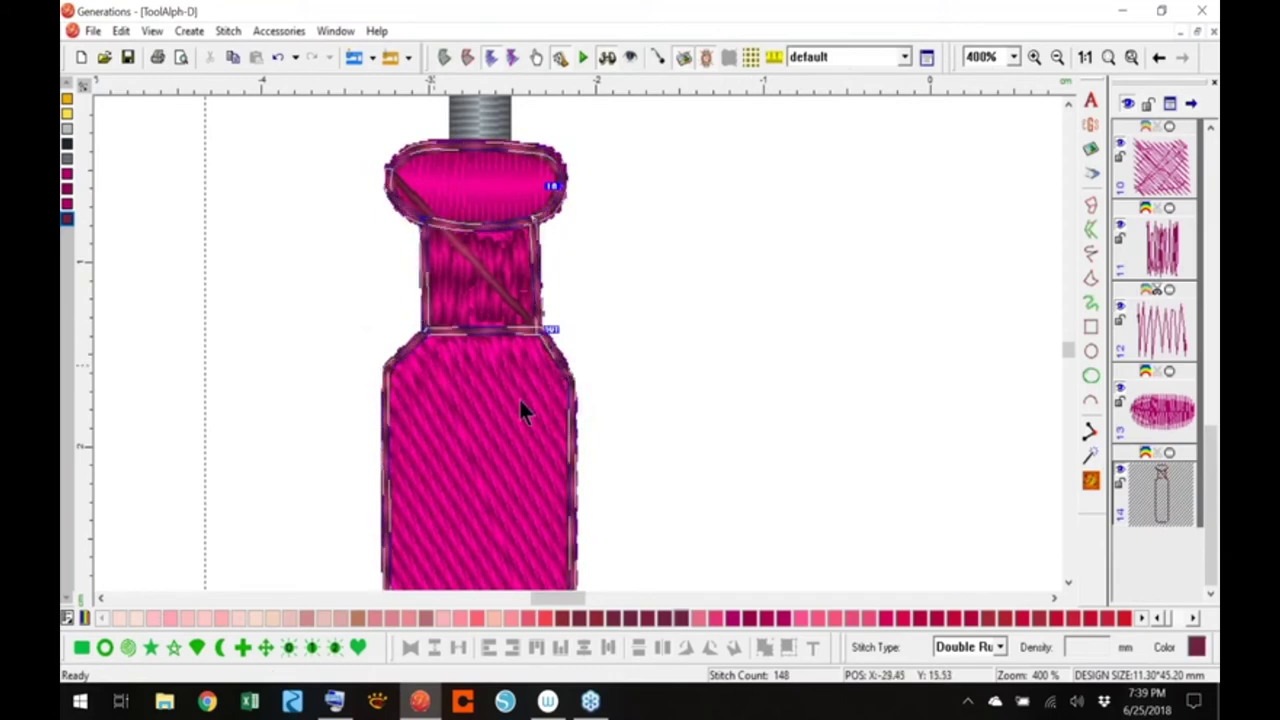
{"action": "left_click", "coordinate": [614, 357]}
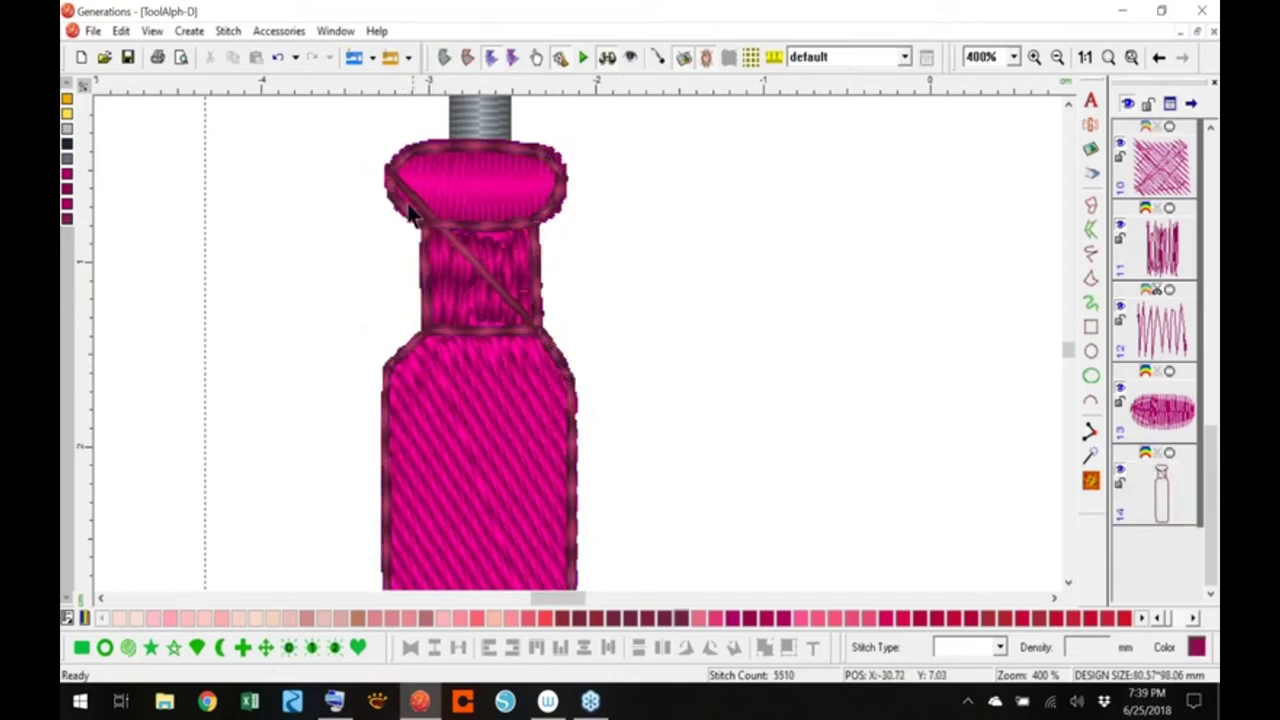
Move the merged outline's start point from the collar to the neck's lower-left corner and regenerate the stitches
{"action": "left_click", "coordinate": [568, 375]}
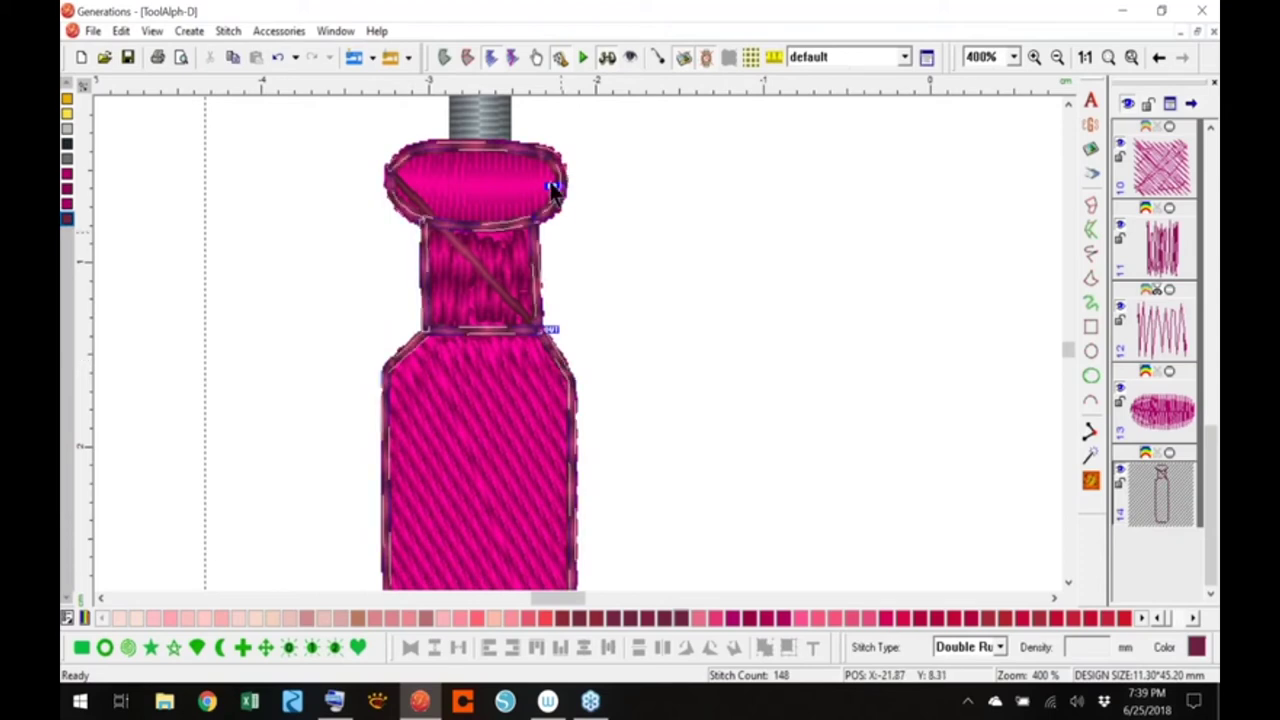
{"action": "mouse_move", "coordinate": [552, 186]}
{"action": "left_mouse_down"}
{"action": "mouse_move", "coordinate": [549, 234]}
{"action": "mouse_move", "coordinate": [424, 328]}
{"action": "left_mouse_up"}
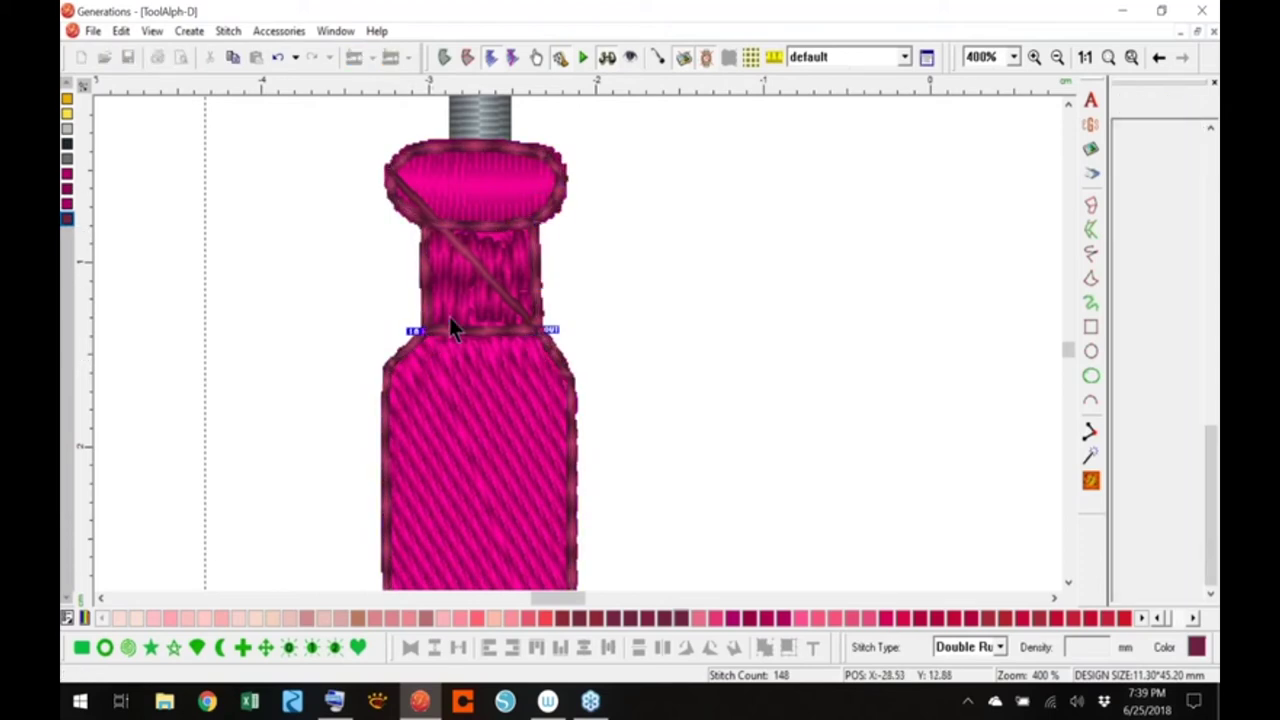
{"action": "left_click", "coordinate": [1091, 479]}
{"action": "left_click", "coordinate": [1094, 476]}
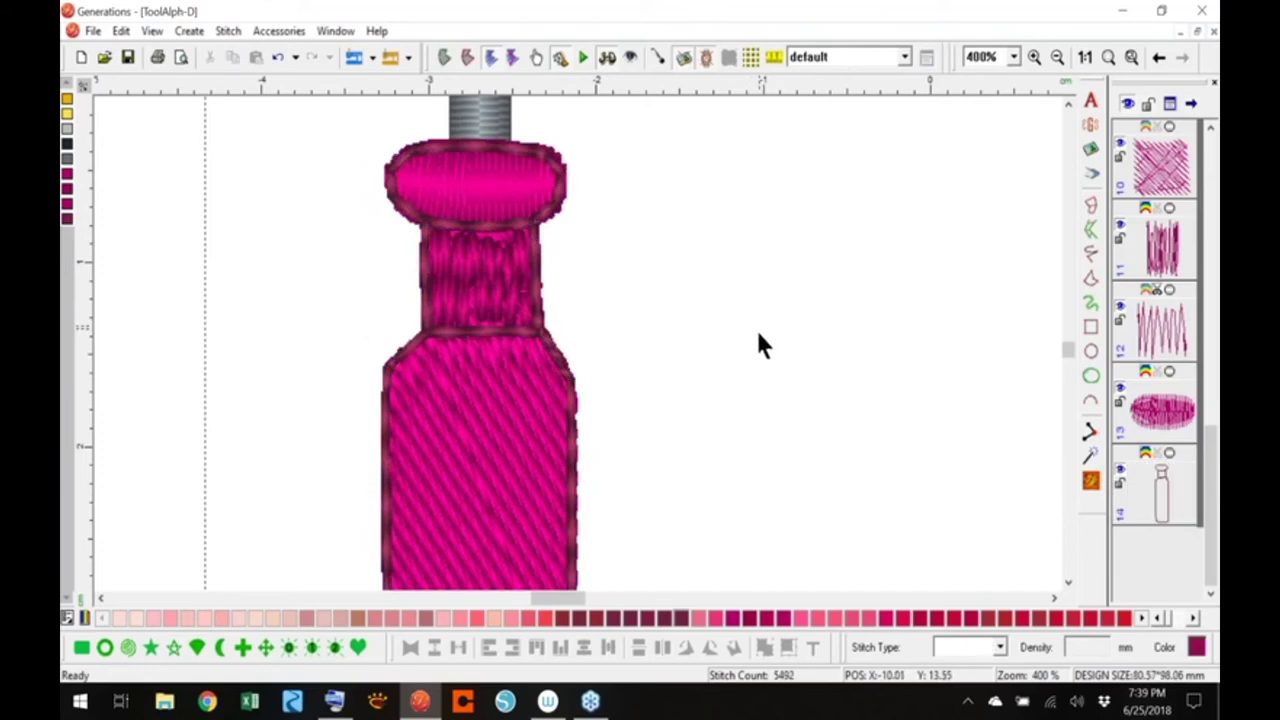
Turn off the 3D stitch view and show the background artwork at the handle's lower end at 400% zoom
{"action": "left_click", "coordinate": [1085, 57]}
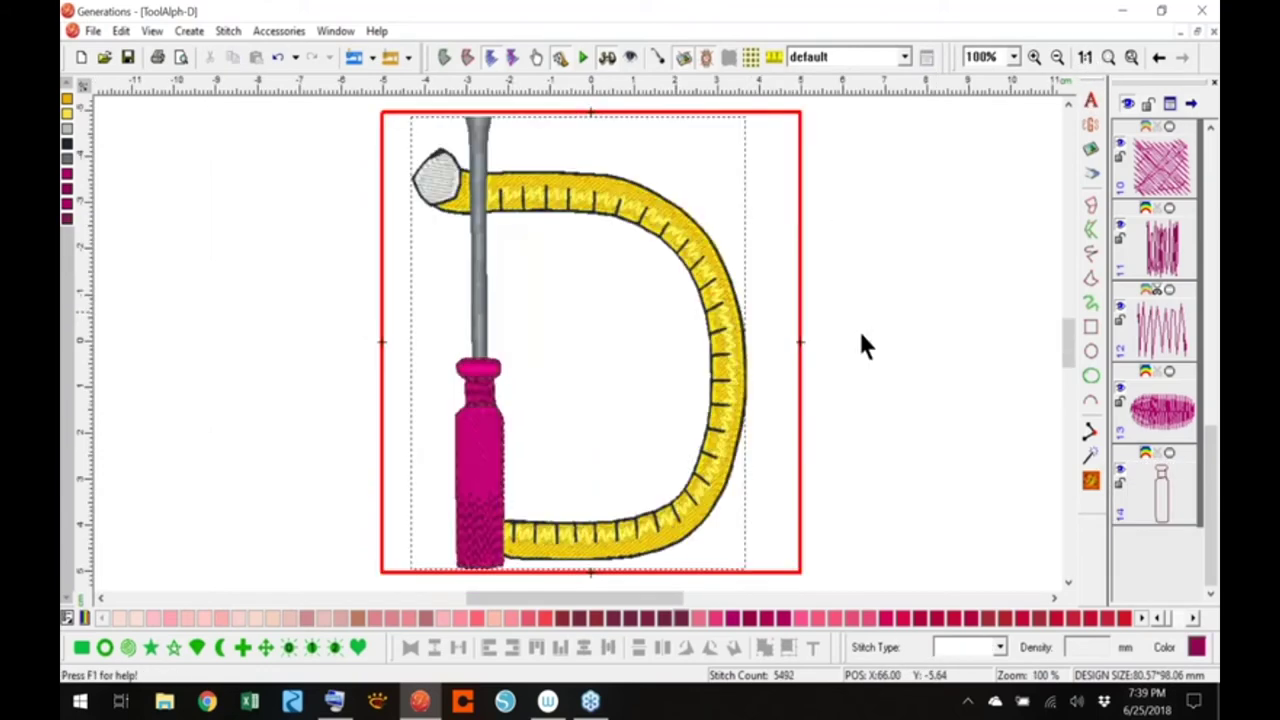
{"action": "left_click", "coordinate": [599, 55]}
{"action": "left_click", "coordinate": [599, 55]}
{"action": "left_click", "coordinate": [1013, 57]}
{"action": "left_click", "coordinate": [980, 151]}
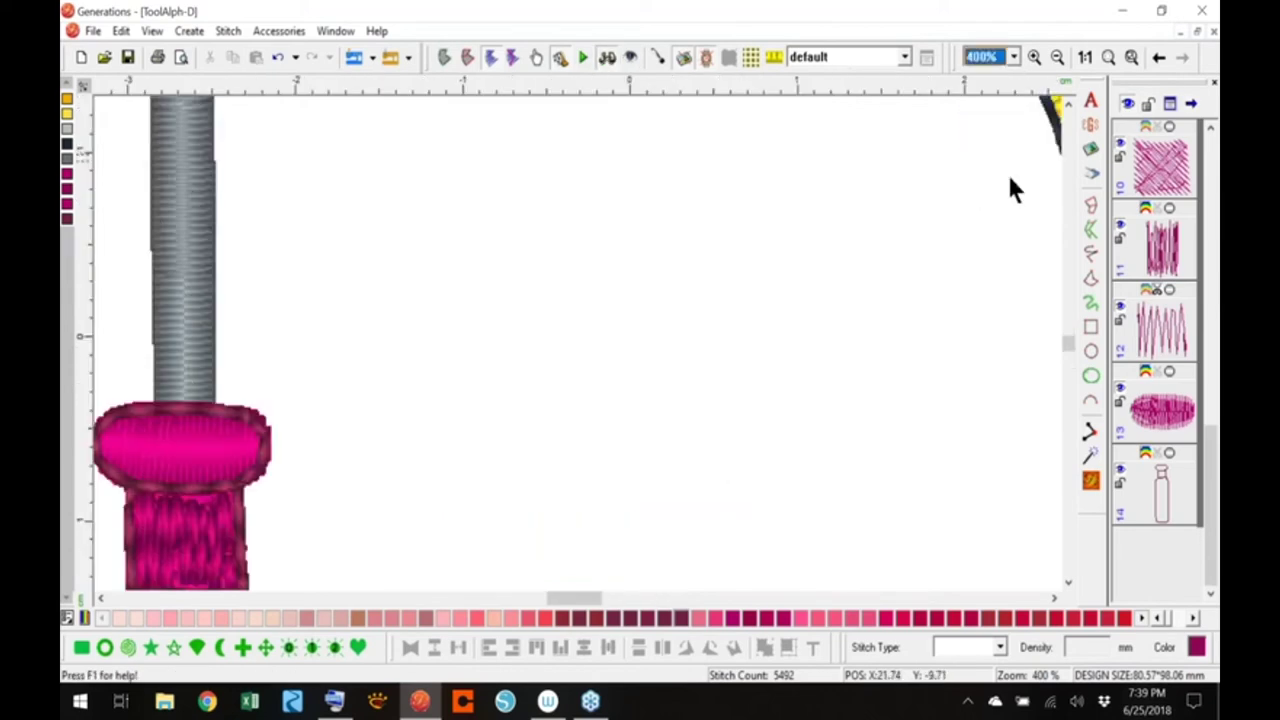
{"action": "left_click_drag", "start_coordinate": [1068, 341], "coordinate": [1068, 362]}
{"action": "left_click_drag", "start_coordinate": [583, 598], "coordinate": [565, 598]}
{"action": "left_click", "coordinate": [607, 58]}
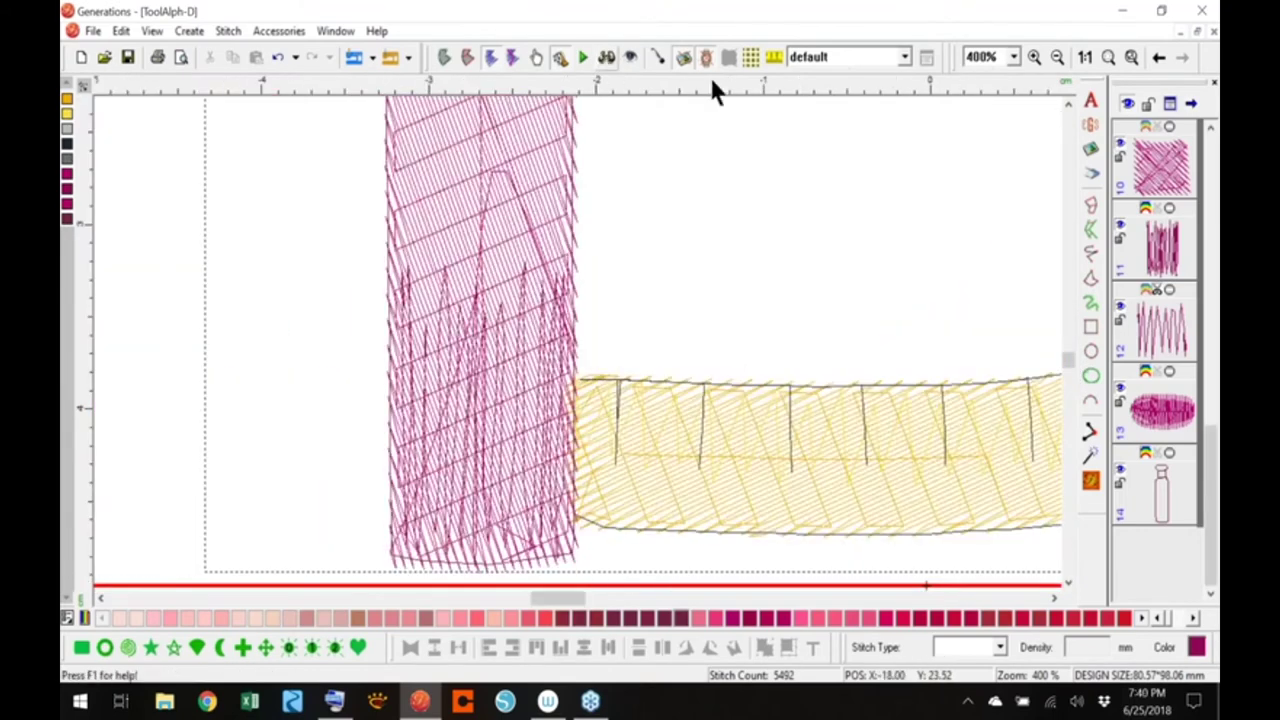
{"action": "left_click", "coordinate": [685, 59]}
Draw two freehand Triple Run lines, each about 32 mm long, up the handle along the artwork's two vertical groove lines
{"action": "left_click", "coordinate": [1090, 255]}
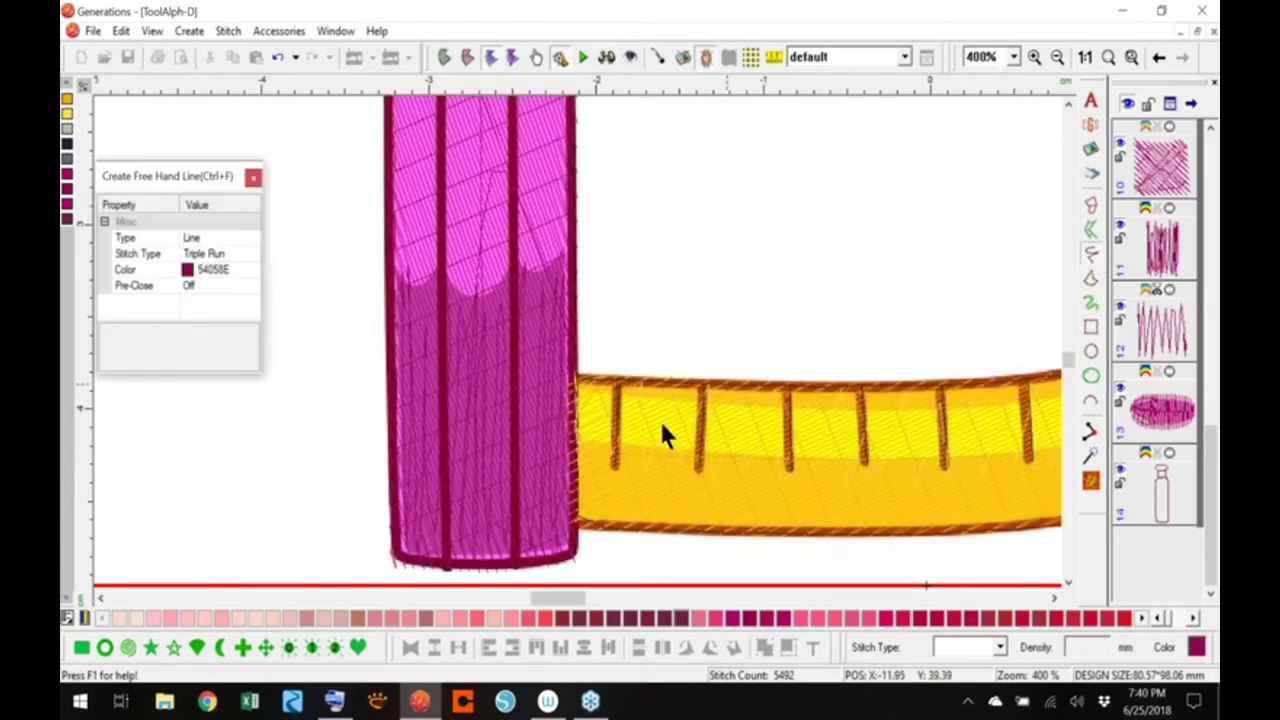
{"action": "mouse_move", "coordinate": [446, 565]}
{"action": "left_mouse_down"}
{"action": "mouse_move", "coordinate": [441, 213]}
{"action": "mouse_move", "coordinate": [450, 306]}
{"action": "left_mouse_up"}
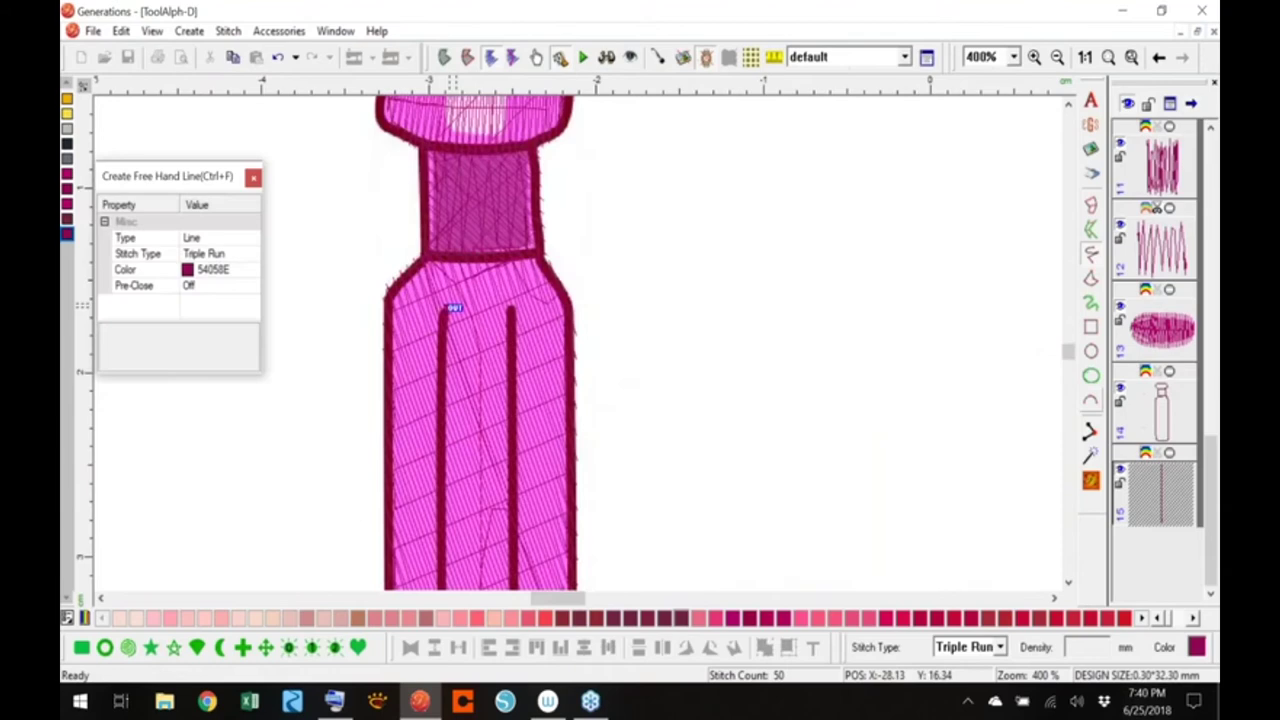
{"action": "left_click_drag", "start_coordinate": [1068, 357], "coordinate": [1069, 370]}
{"action": "left_click_drag", "start_coordinate": [515, 456], "coordinate": [514, 131]}
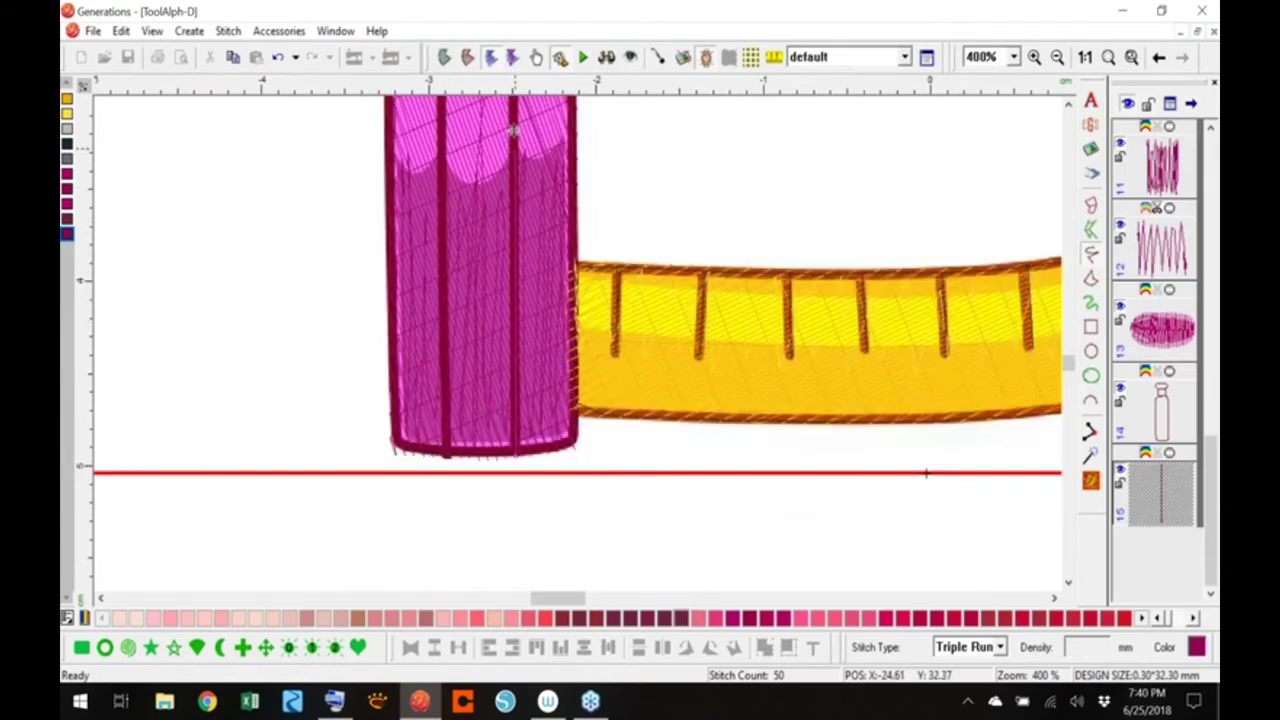
{"action": "scroll", "coordinate": [512, 130], "scroll_direction": "up", "scroll_amount": 5}
{"action": "key", "text": "ctrl+f"}
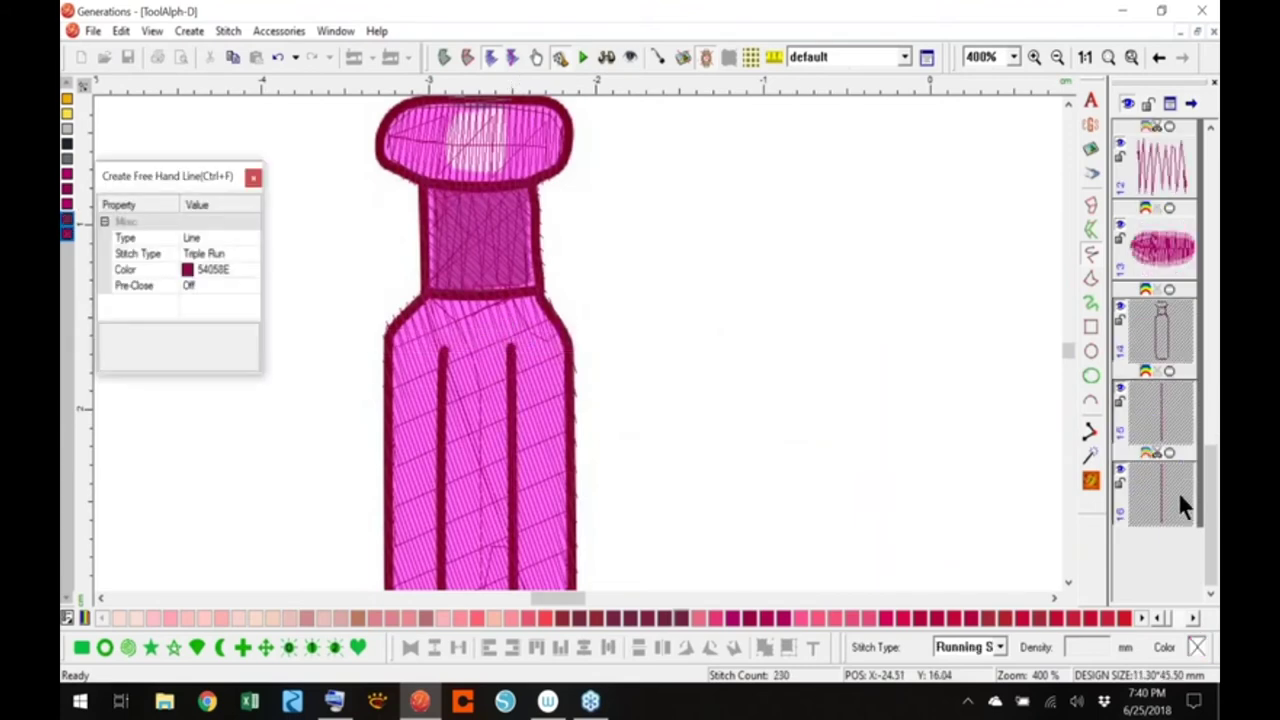
Merge the two groove lines with the screwdriver handle outline, regenerate the stitches and return to the 3D view
{"action": "left_click", "coordinate": [445, 57]}
{"action": "right_click", "coordinate": [512, 408]}
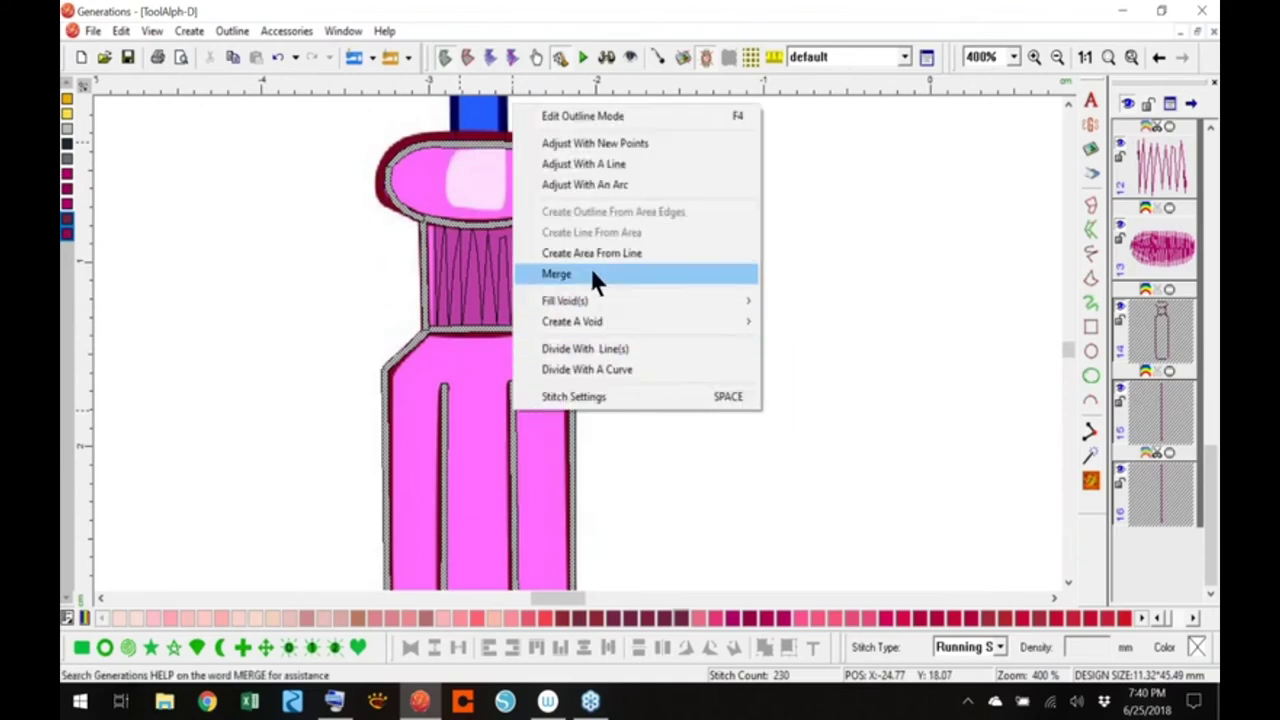
{"action": "left_click", "coordinate": [590, 272]}
{"action": "left_click", "coordinate": [1091, 482]}
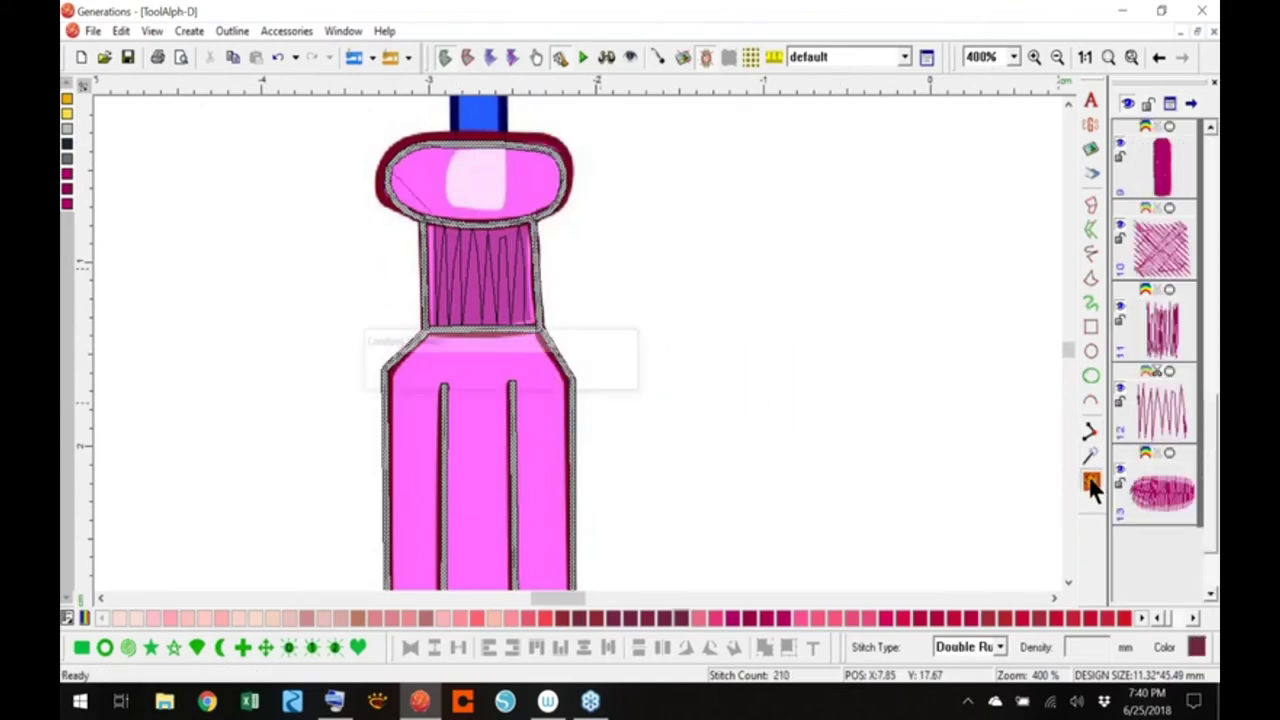
{"action": "left_click", "coordinate": [606, 57]}
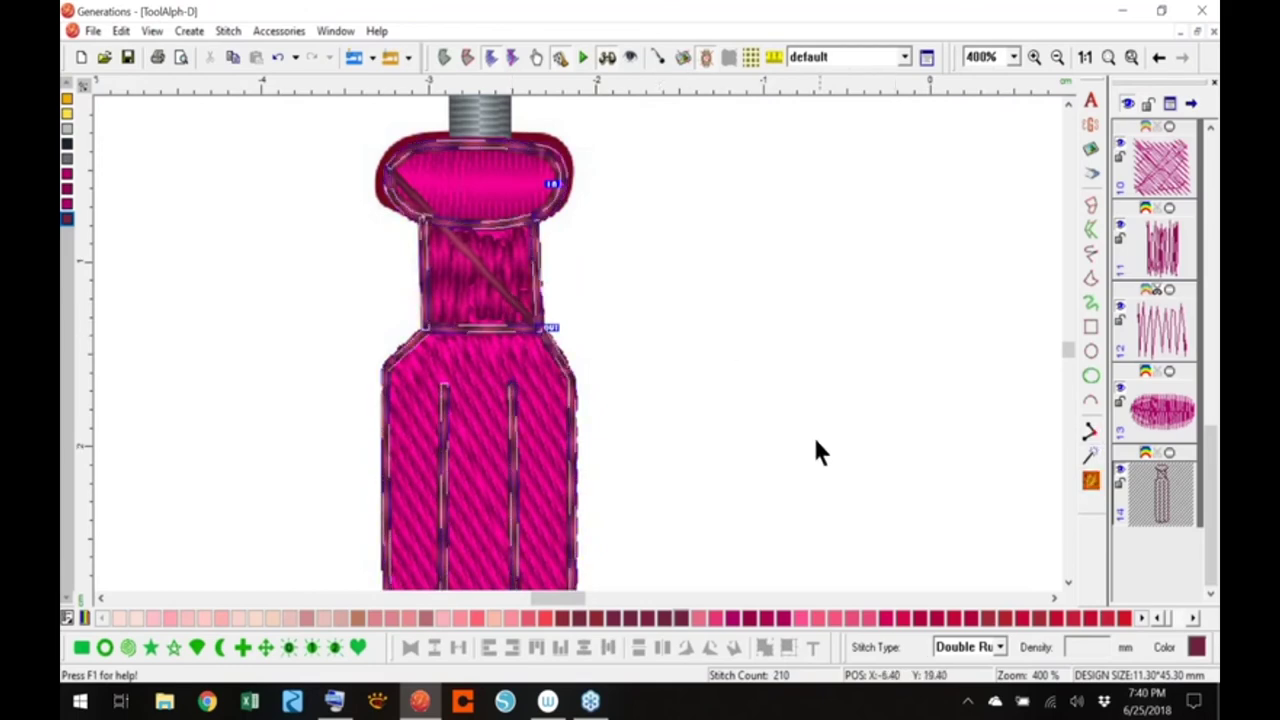
Move the handle outline's start point to the collar's lower-left corner, regenerate the stitches and show the whole design
{"action": "left_click_drag", "start_coordinate": [554, 184], "coordinate": [579, 350]}
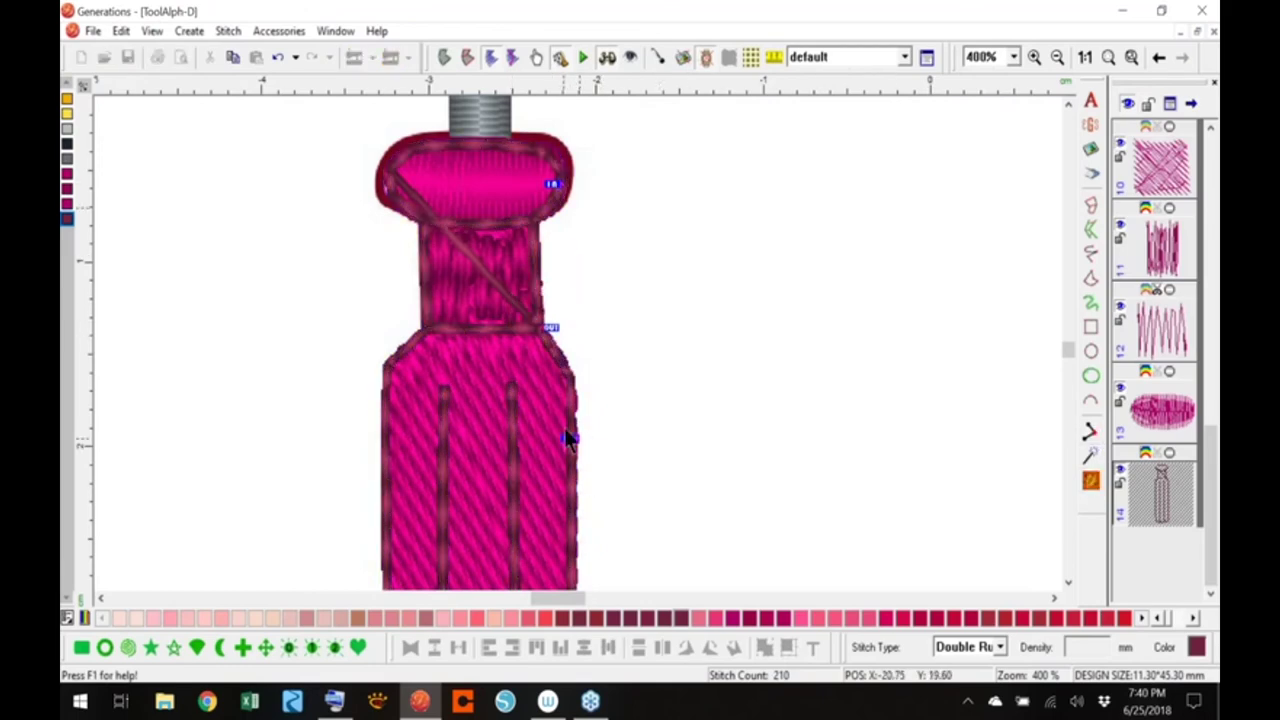
{"action": "left_click", "coordinate": [412, 218]}
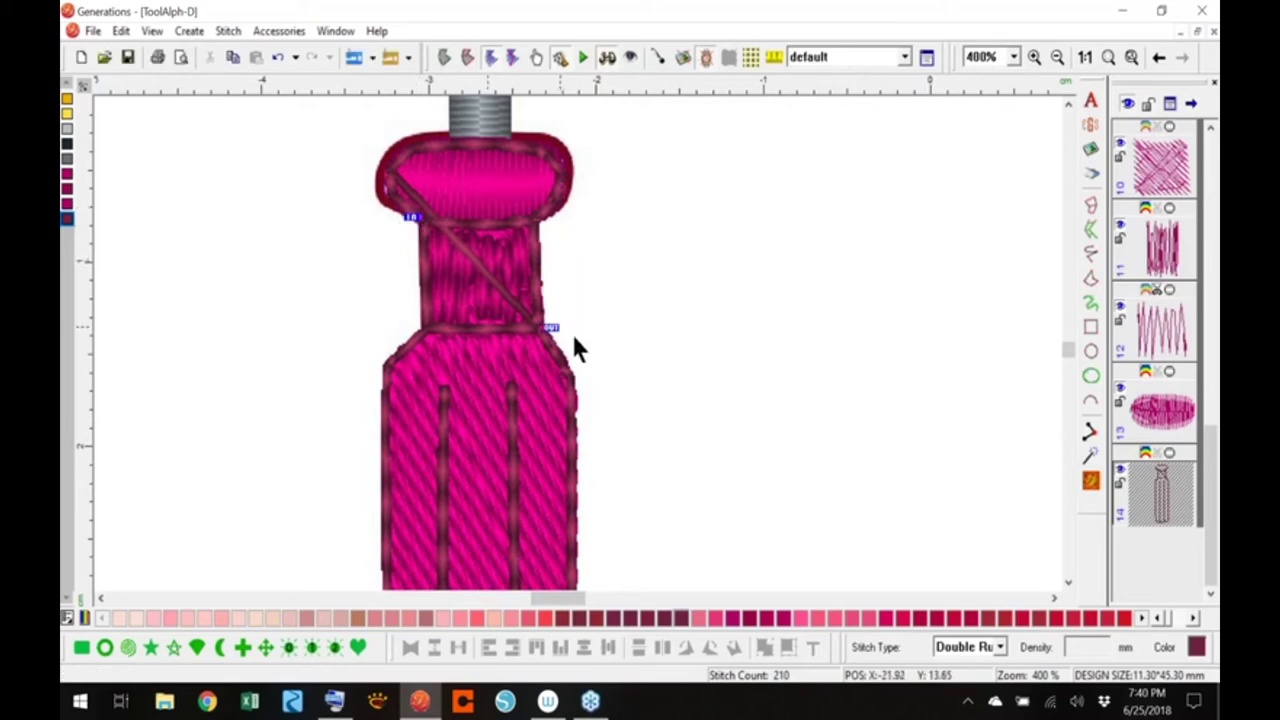
{"action": "left_click", "coordinate": [1091, 482]}
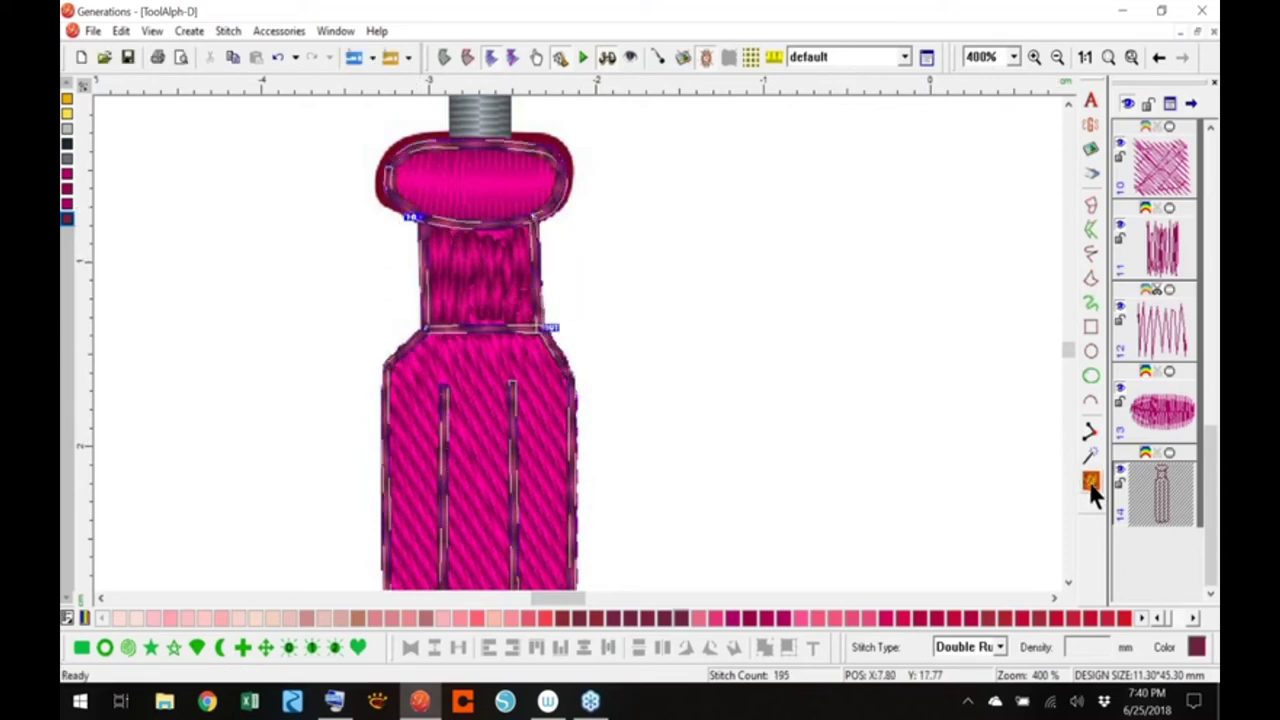
{"action": "left_click", "coordinate": [1108, 58]}
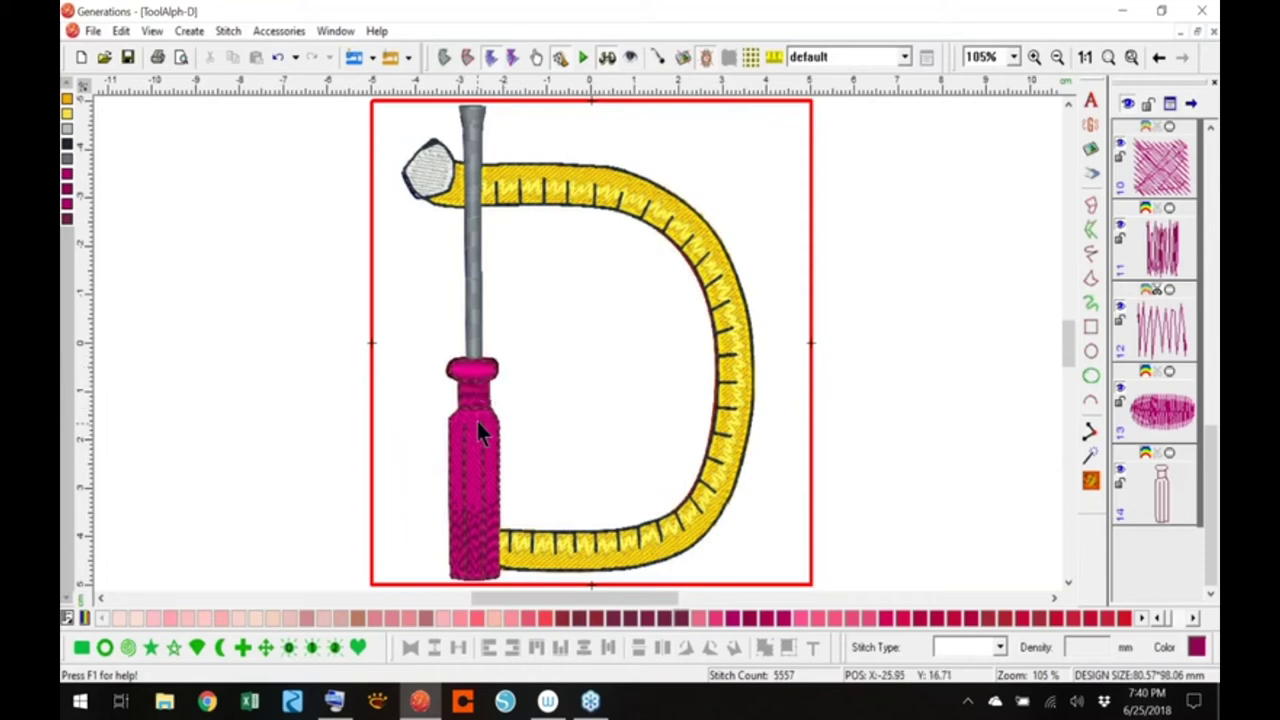
Check the handle objects' stitching sequence and place the neck's Triple Run shading ahead of the lower handle's shading
{"action": "left_click", "coordinate": [481, 381]}
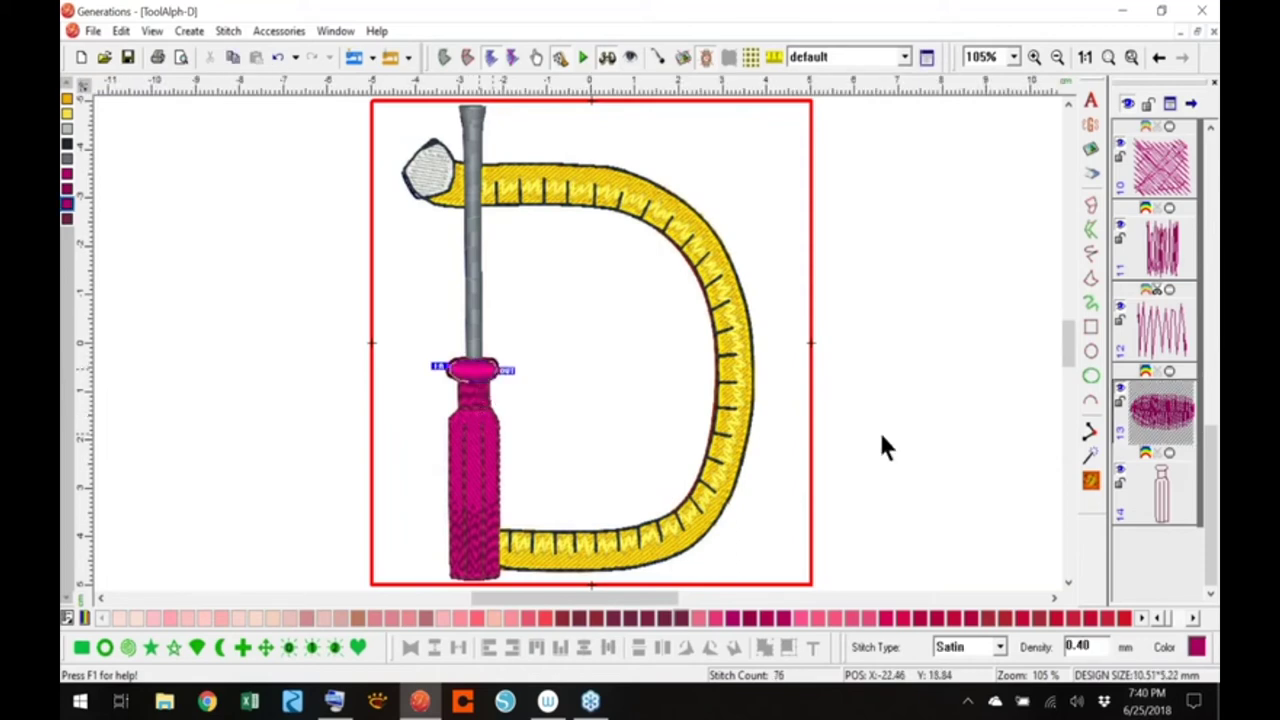
{"action": "scroll", "coordinate": [1196, 405], "scroll_direction": "up", "scroll_amount": 1}
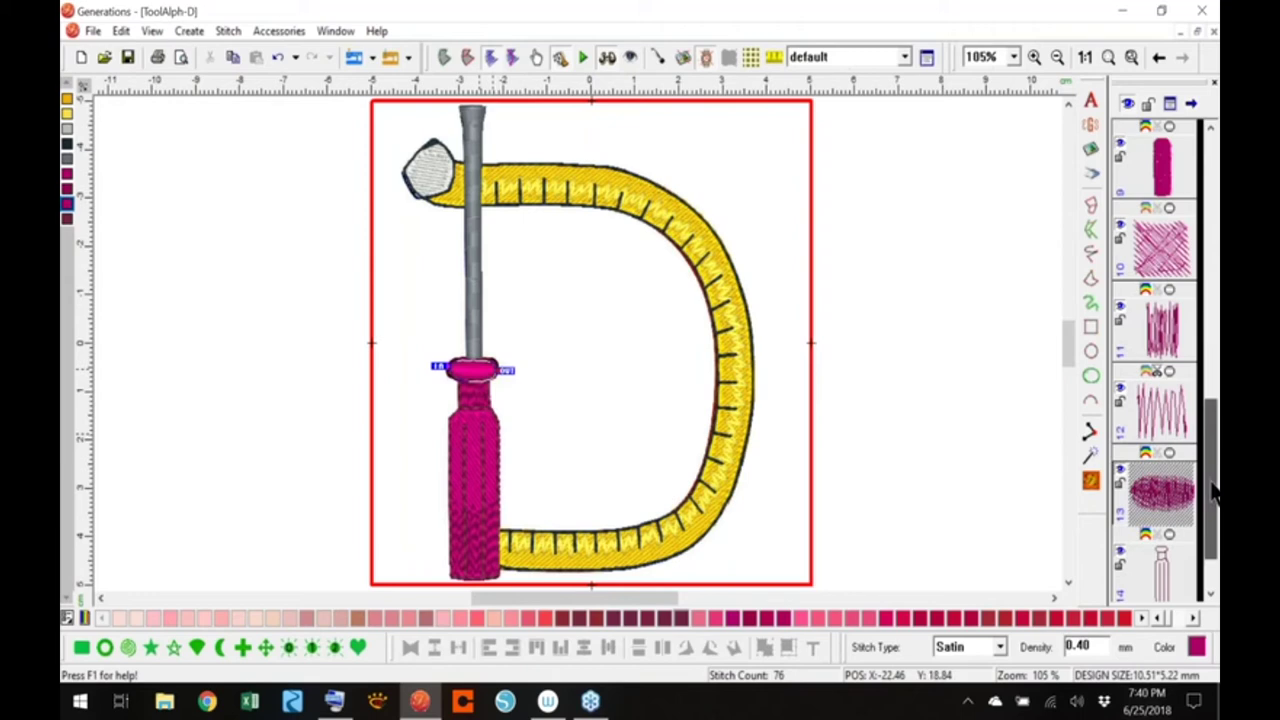
{"action": "left_click", "coordinate": [1174, 168]}
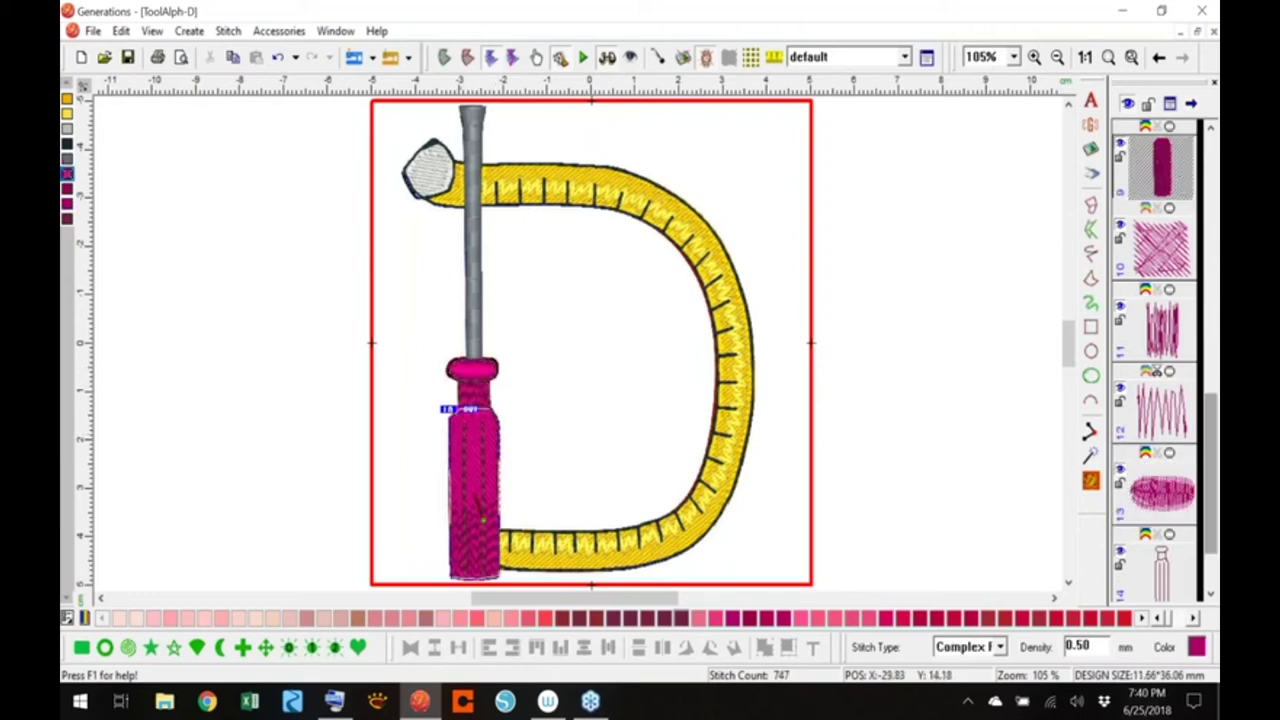
{"action": "left_click", "coordinate": [1165, 258]}
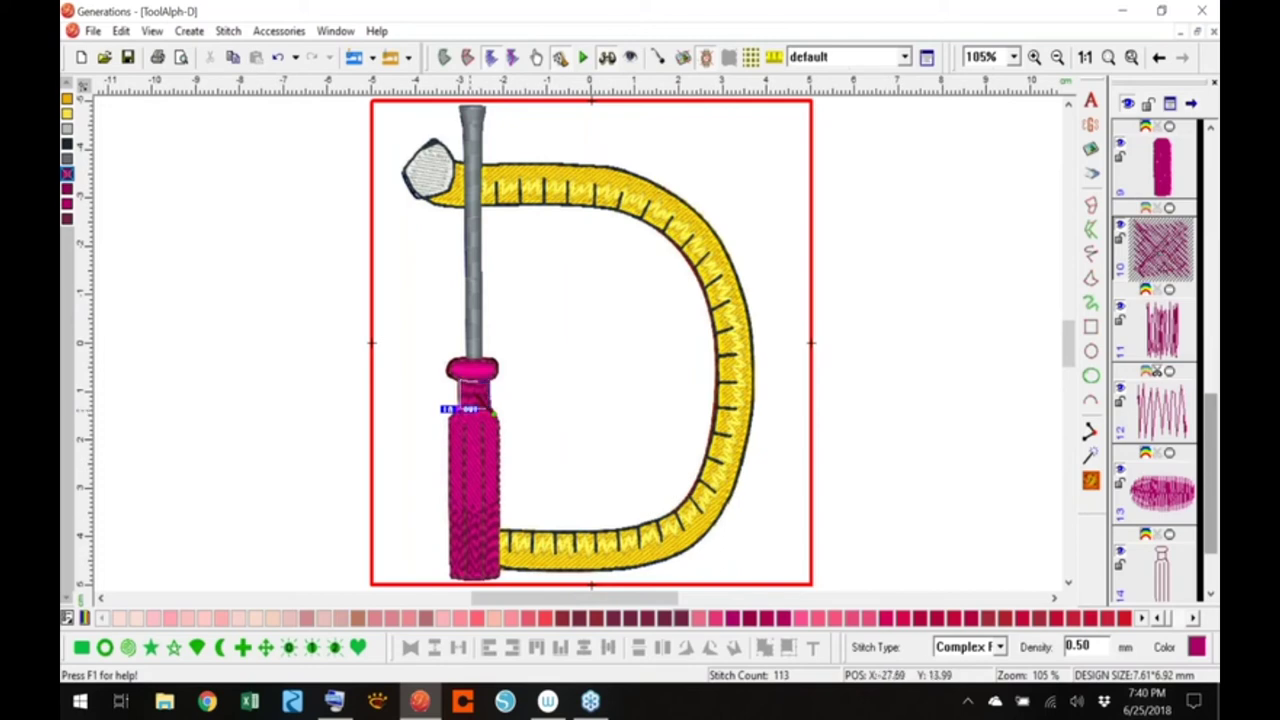
{"action": "left_click", "coordinate": [1163, 342]}
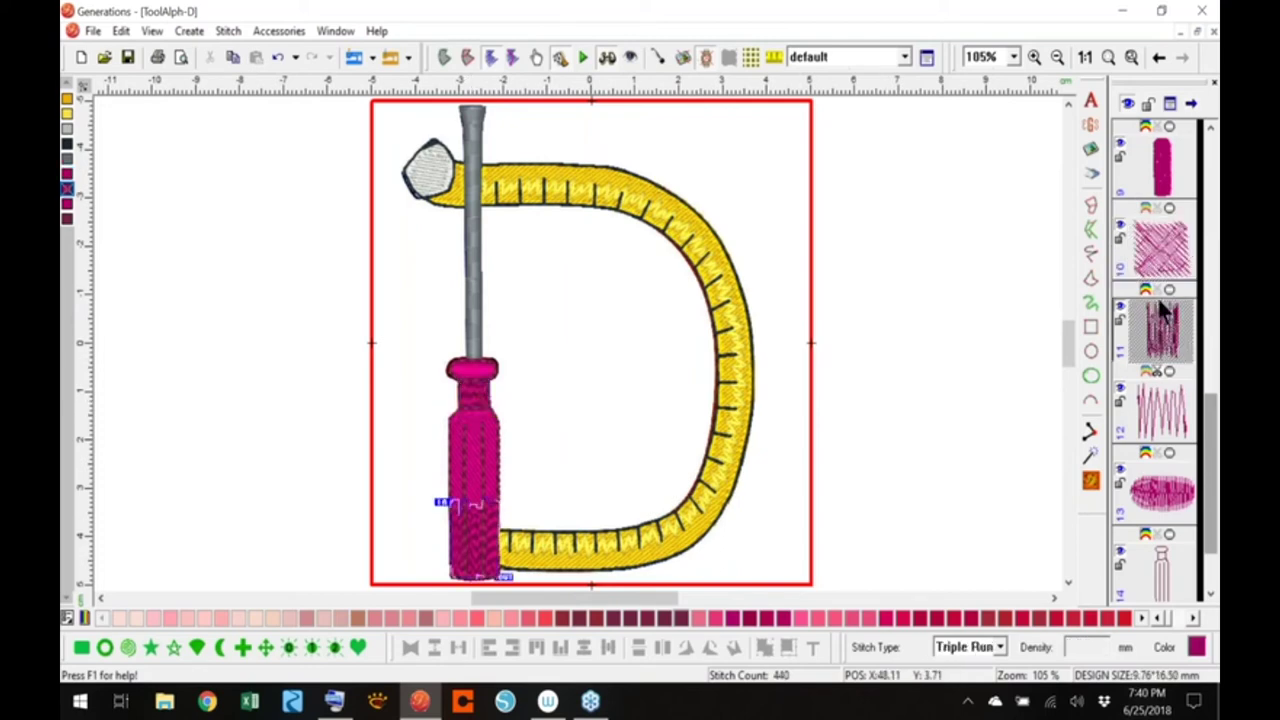
{"action": "left_click", "coordinate": [1163, 420]}
{"action": "left_click_drag", "start_coordinate": [1163, 420], "coordinate": [1137, 293]}
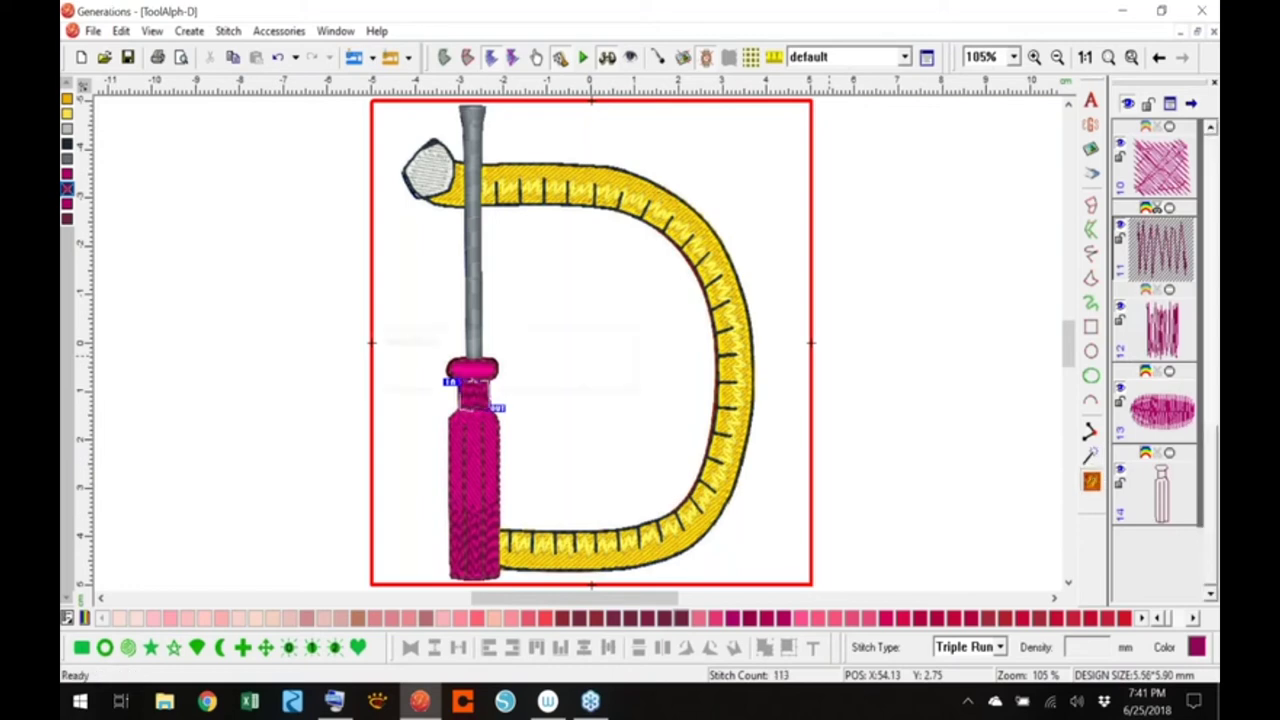
Review the handle and neck fills' connections, move the neck shading's start point to the neck's lower-left corner and regenerate its stitches
{"action": "left_click", "coordinate": [1211, 129]}
{"action": "left_click", "coordinate": [1211, 129]}
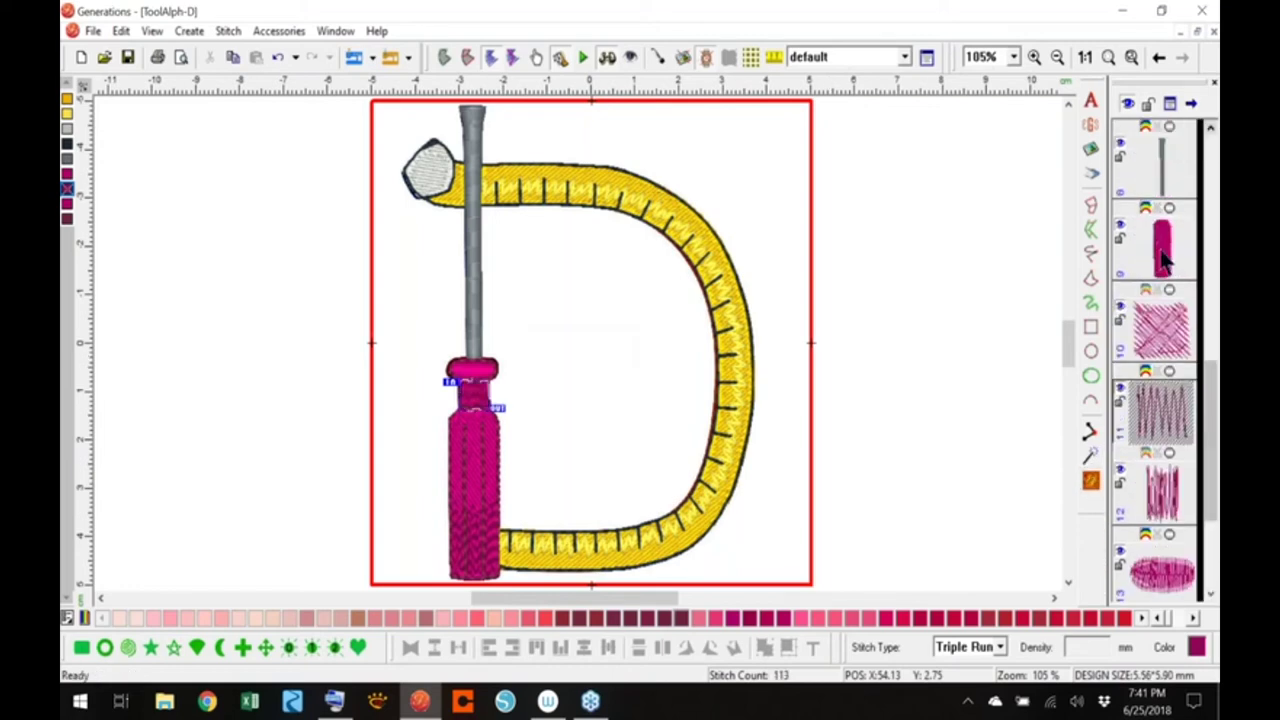
{"action": "left_click", "coordinate": [1160, 275]}
{"action": "left_click", "coordinate": [1159, 323]}
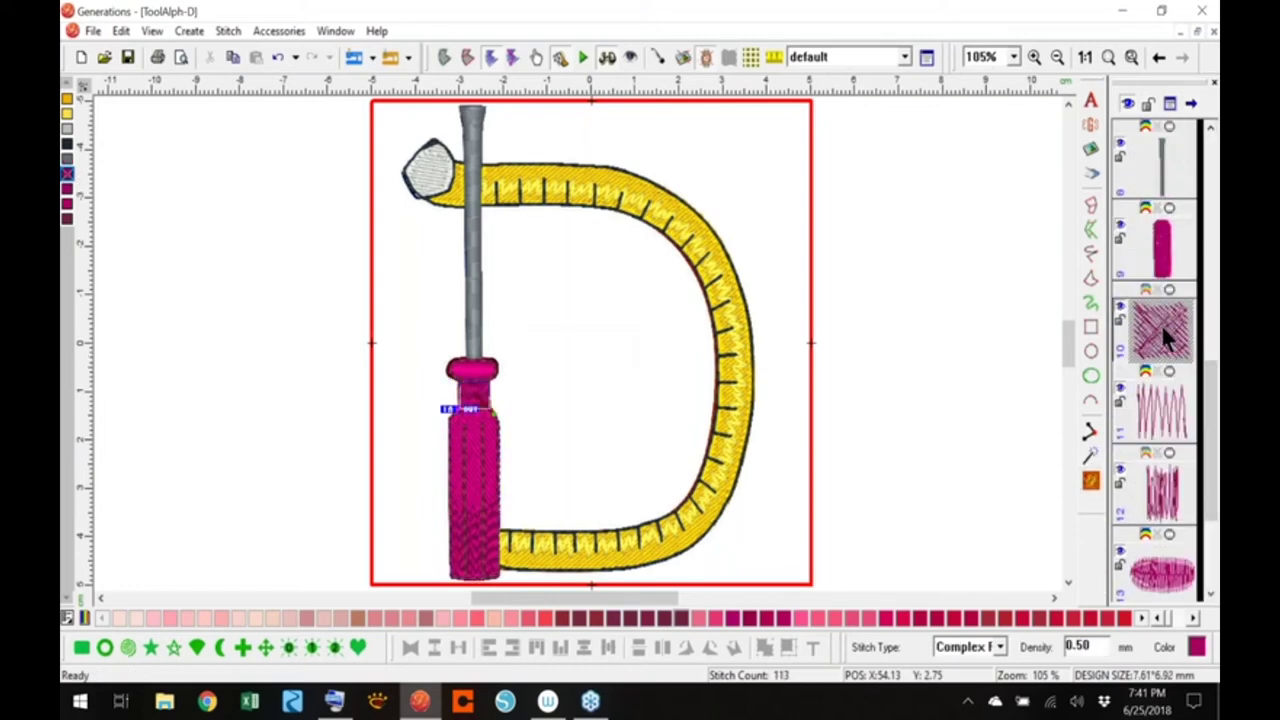
{"action": "left_click", "coordinate": [1159, 397]}
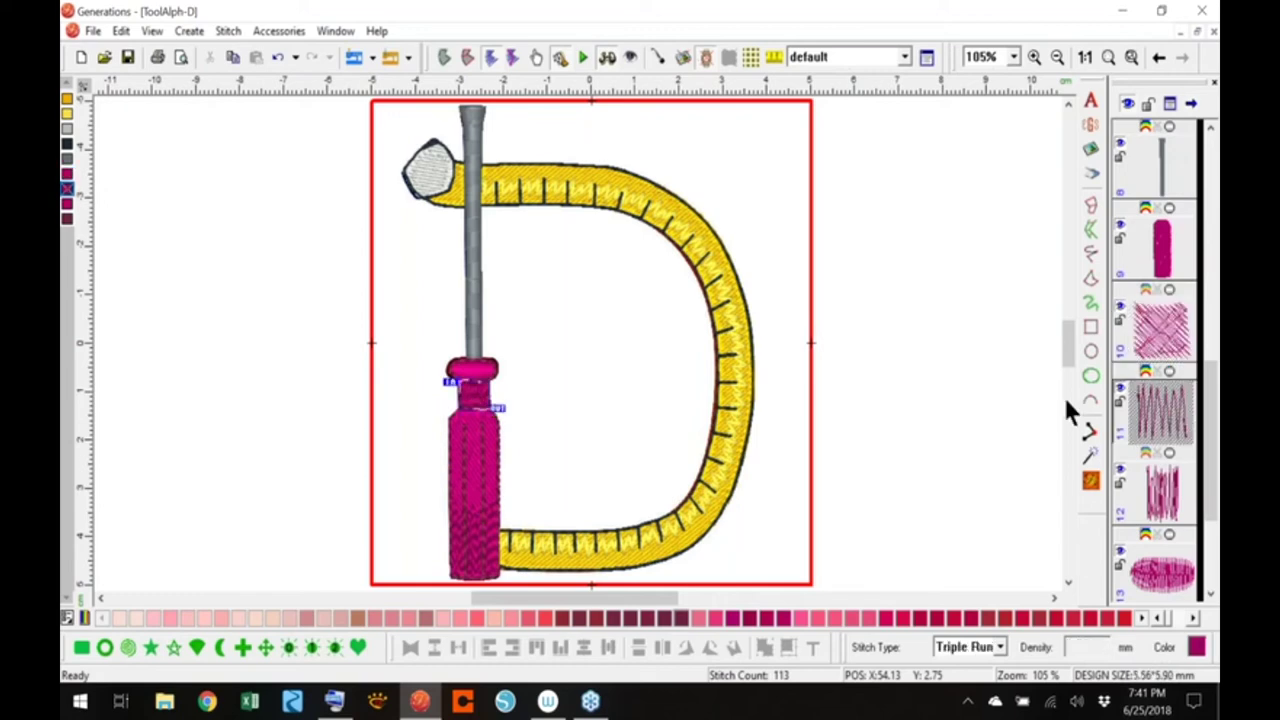
{"action": "left_click", "coordinate": [1163, 330]}
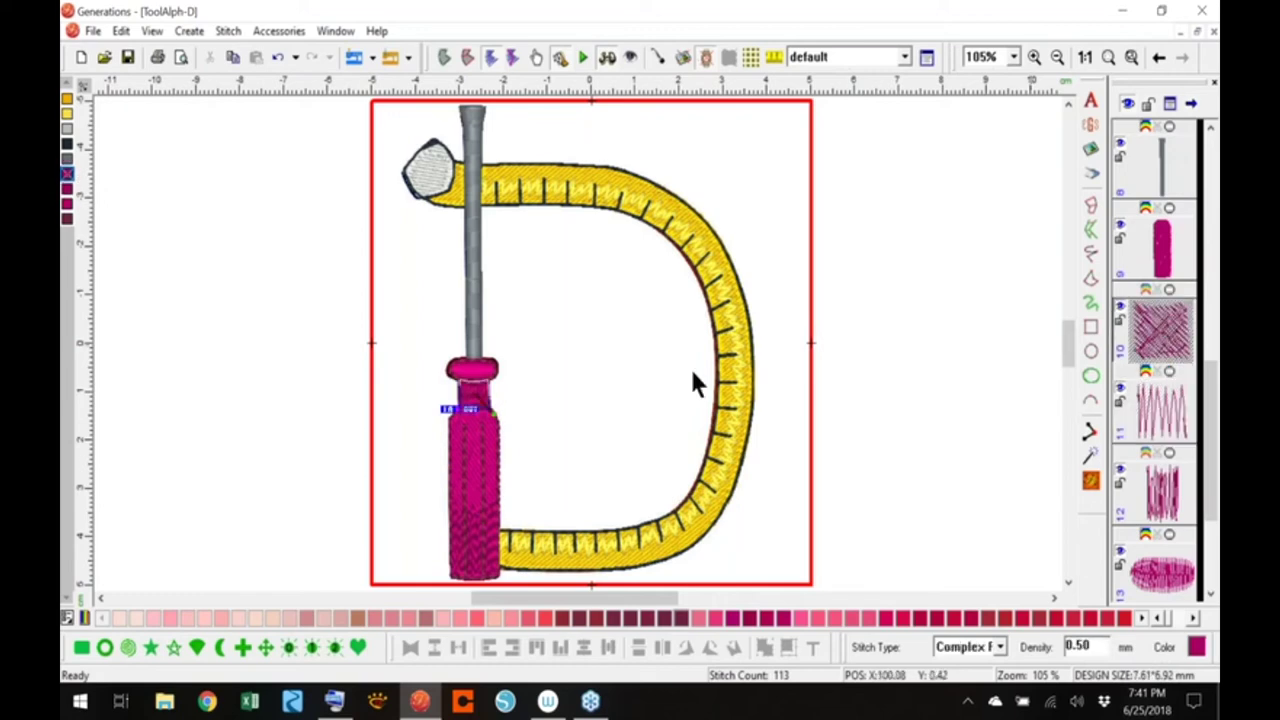
{"action": "left_click", "coordinate": [1159, 408]}
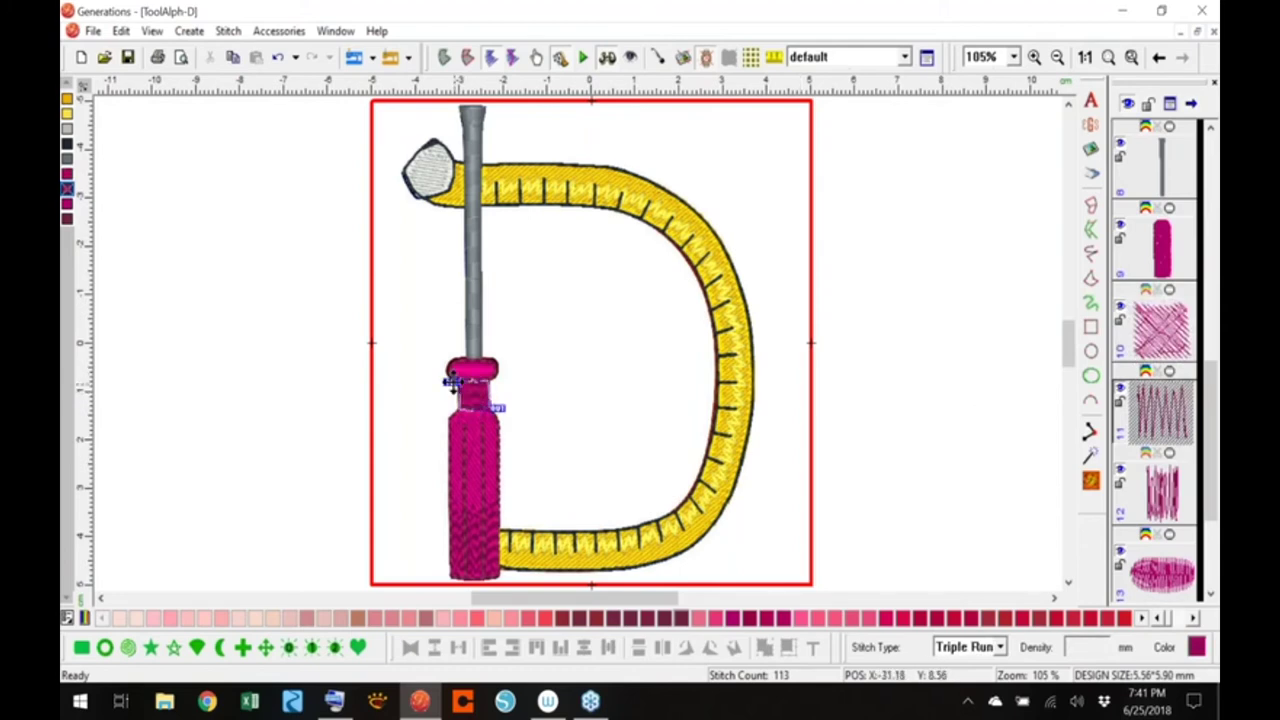
{"action": "left_click_drag", "start_coordinate": [452, 382], "coordinate": [464, 405]}
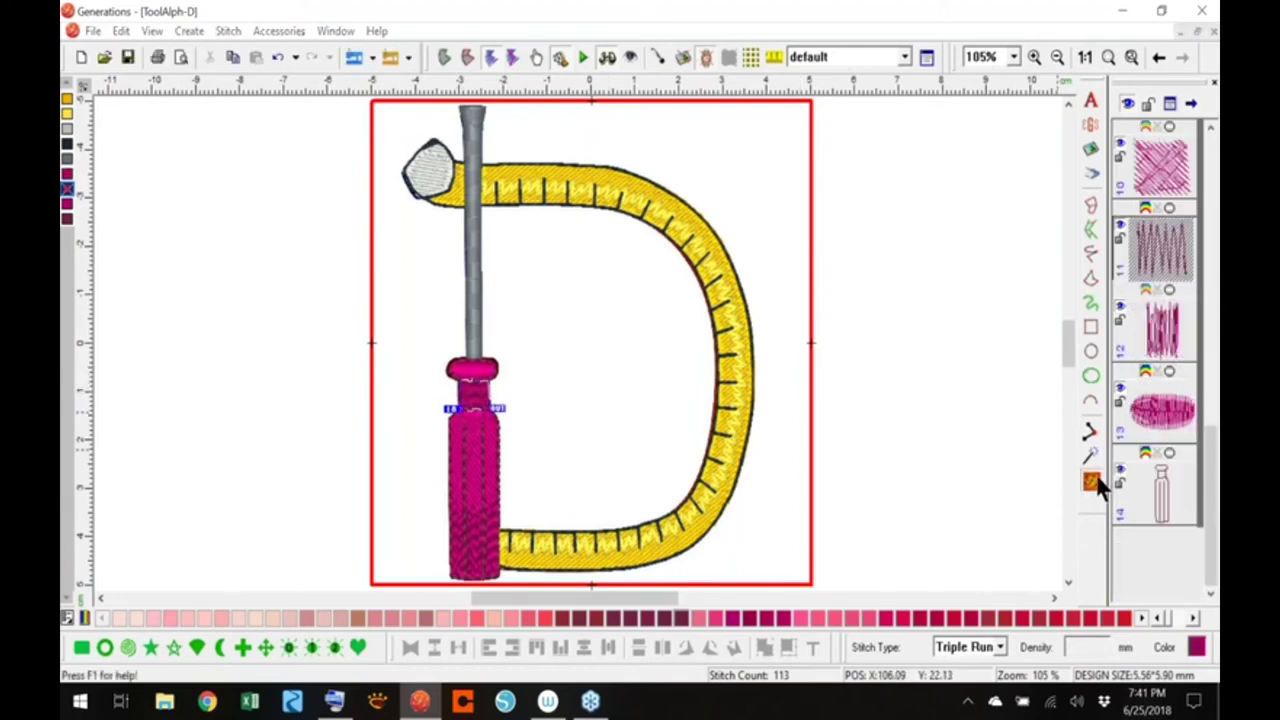
Move the lower handle shading's end point to its upper-right edge and regenerate the stitches
{"action": "left_click", "coordinate": [1165, 341]}
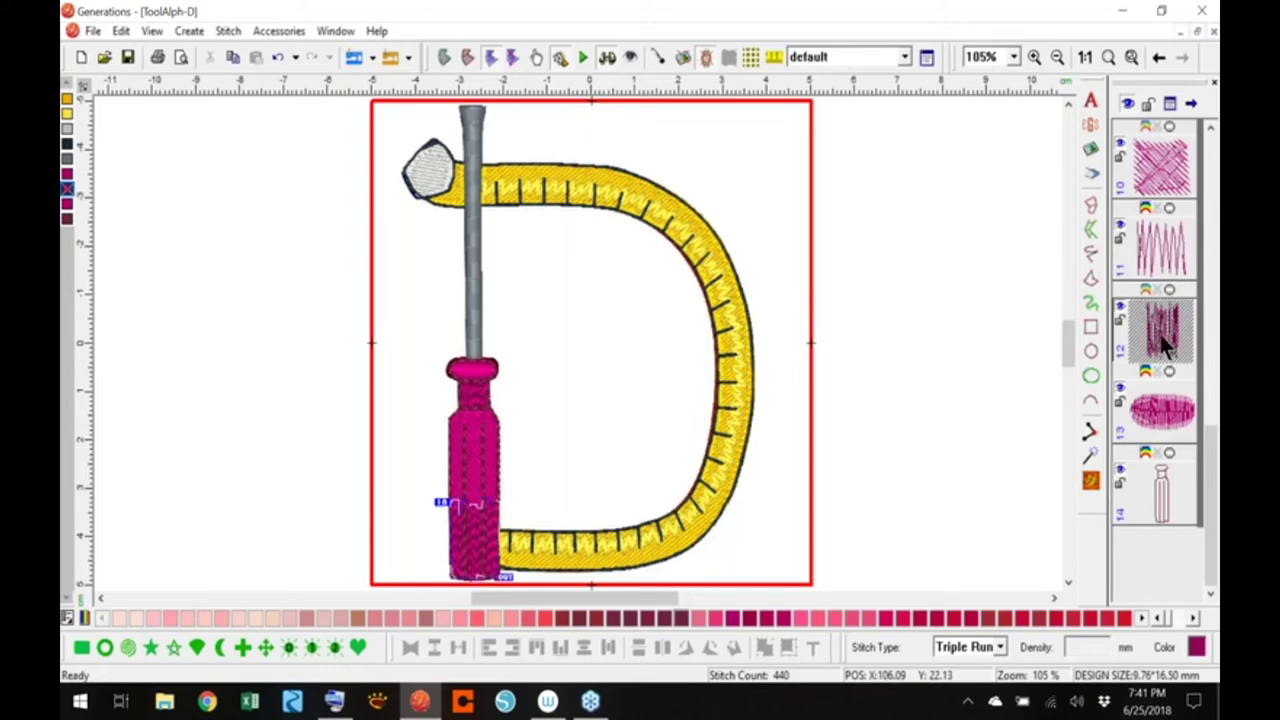
{"action": "left_click", "coordinate": [514, 500]}
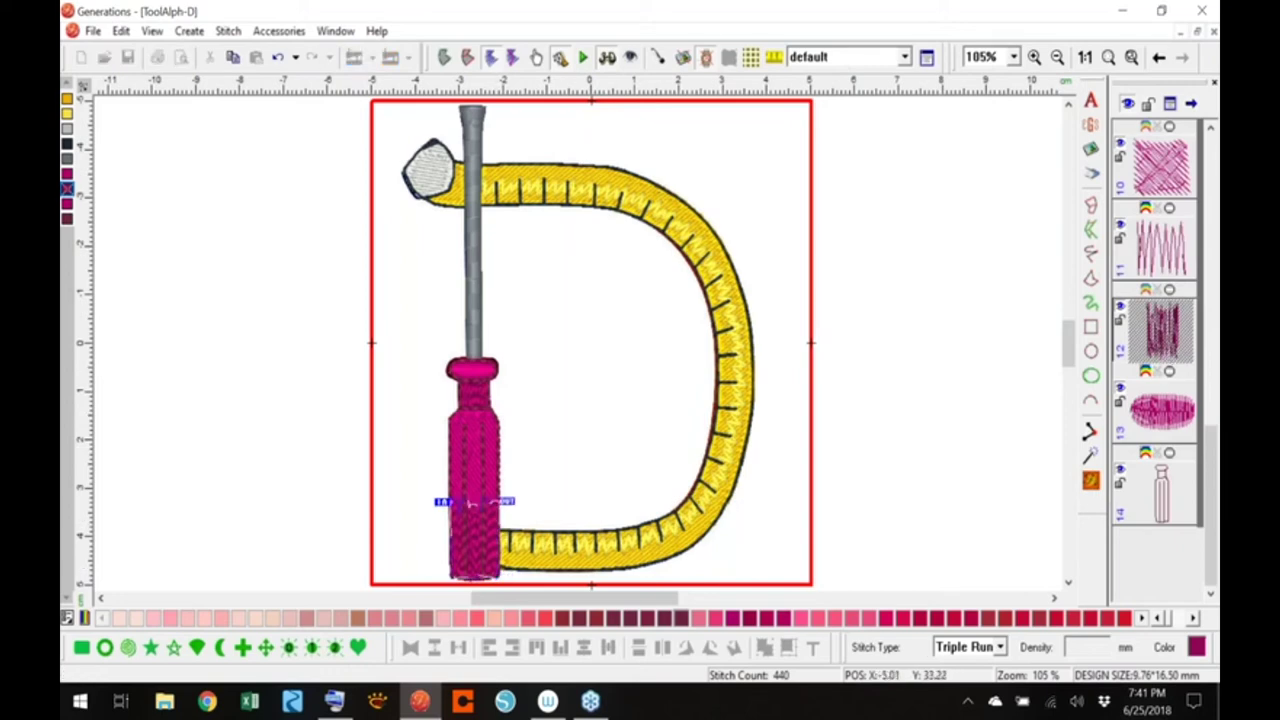
{"action": "left_click", "coordinate": [1092, 484]}
Move the Satin collar's start point to its lower-left corner, regenerate the stitches and check the outline's start point
{"action": "left_click", "coordinate": [1165, 420]}
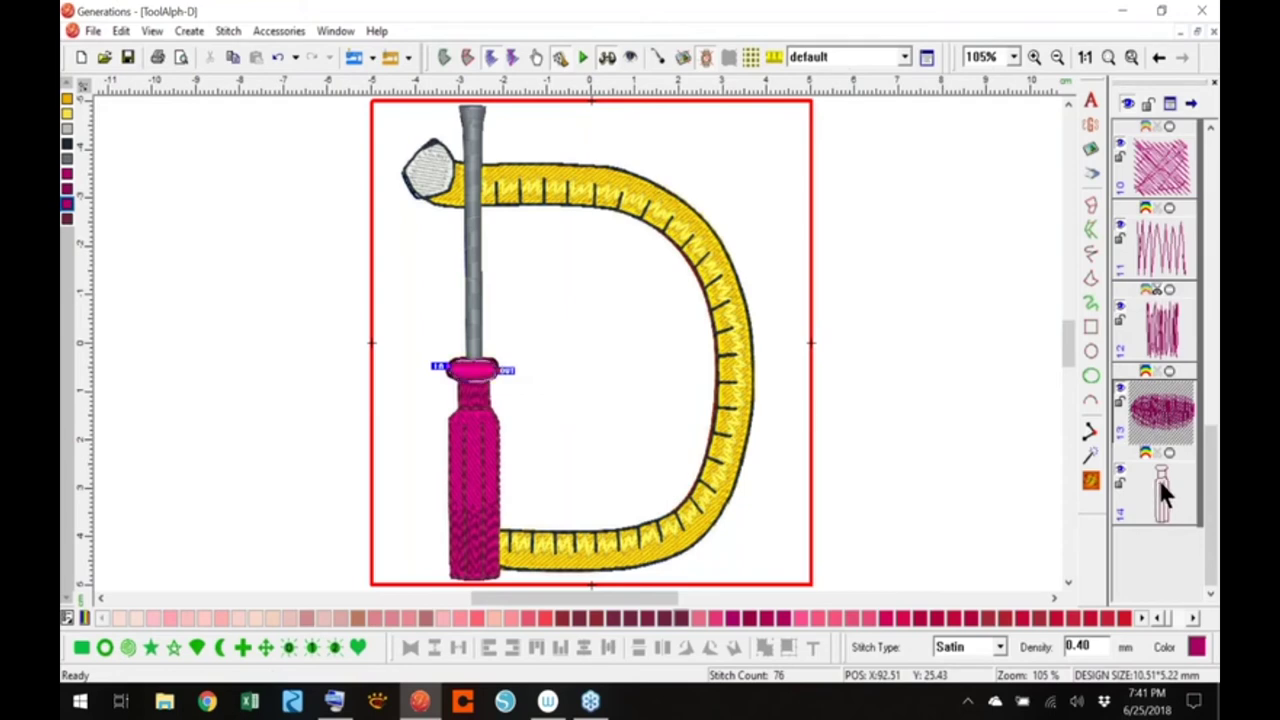
{"action": "left_click_drag", "start_coordinate": [440, 367], "coordinate": [459, 383]}
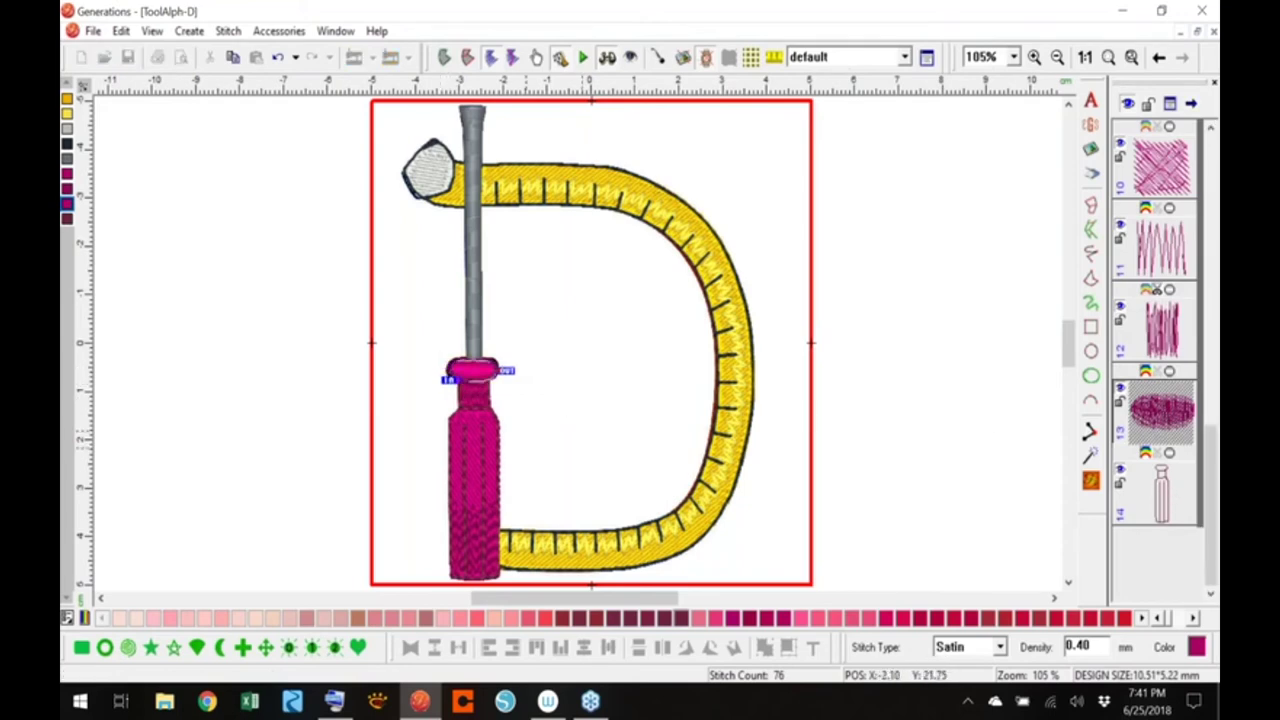
{"action": "left_click", "coordinate": [1160, 492]}
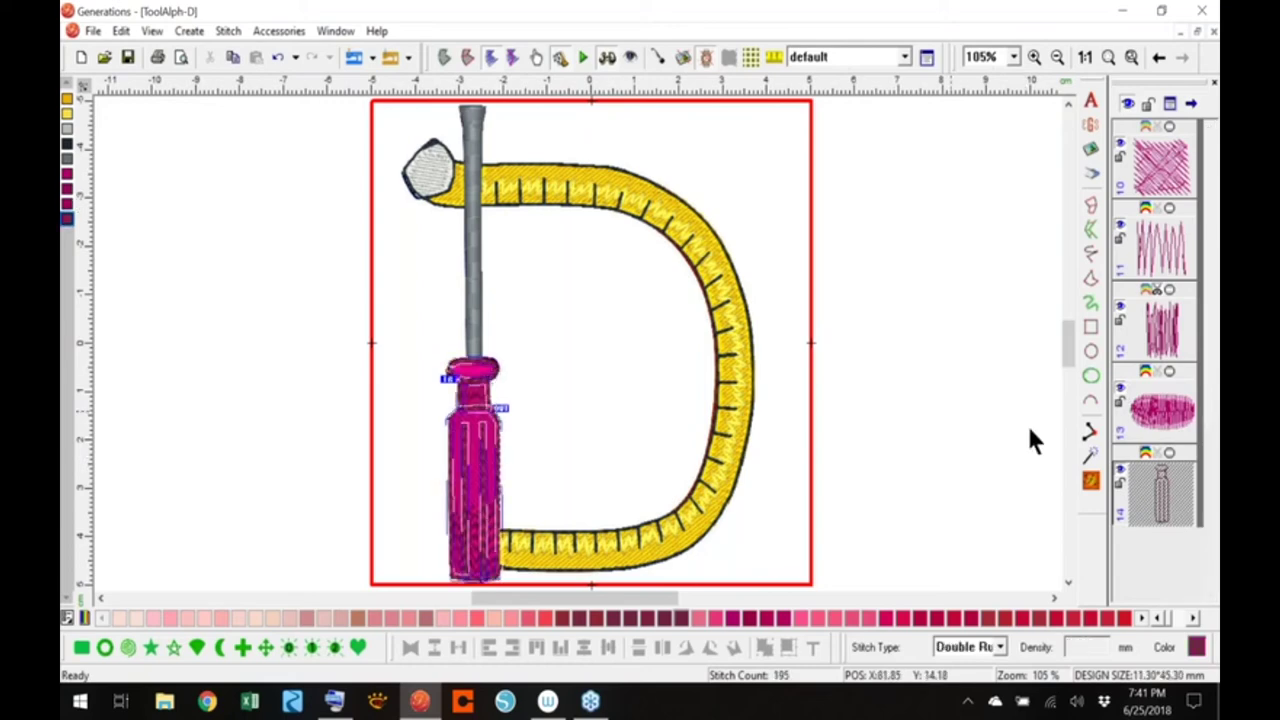
{"action": "left_click", "coordinate": [888, 288]}
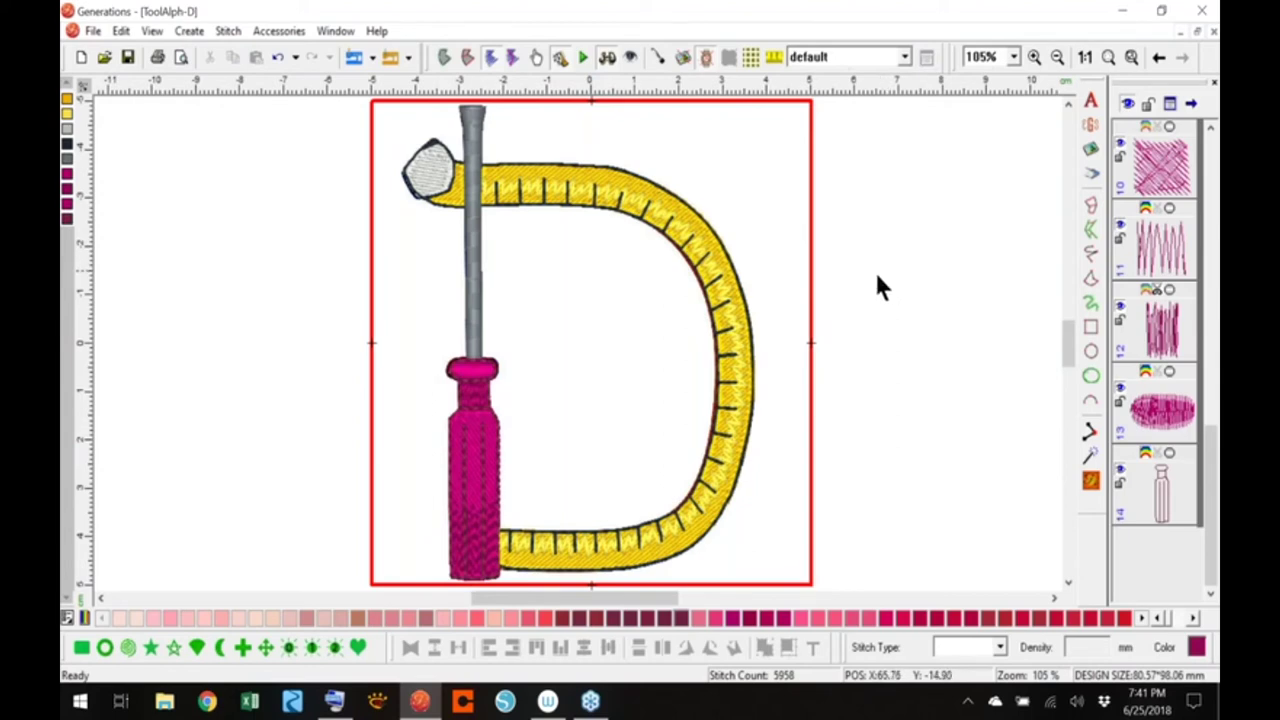
Show the background artwork and place it beside the hoop to compare it with the stitched letter
{"action": "left_click", "coordinate": [684, 58]}
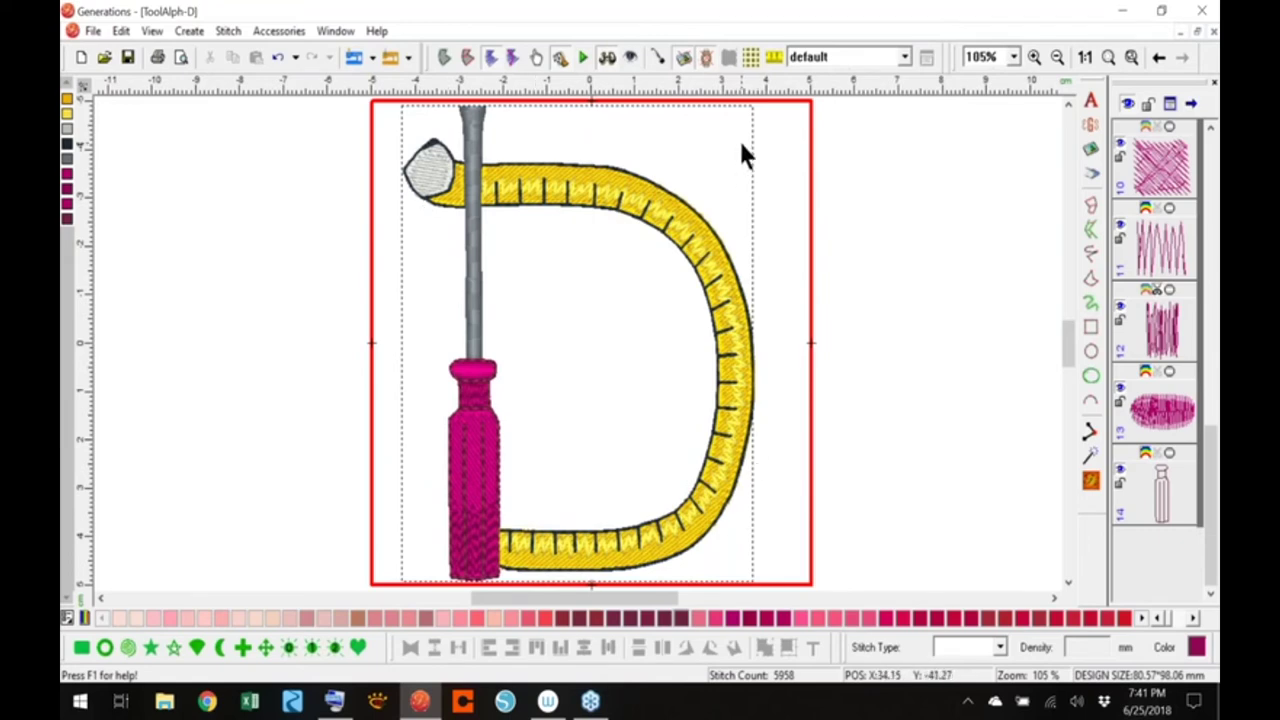
{"action": "left_click_drag", "start_coordinate": [740, 149], "coordinate": [552, 142]}
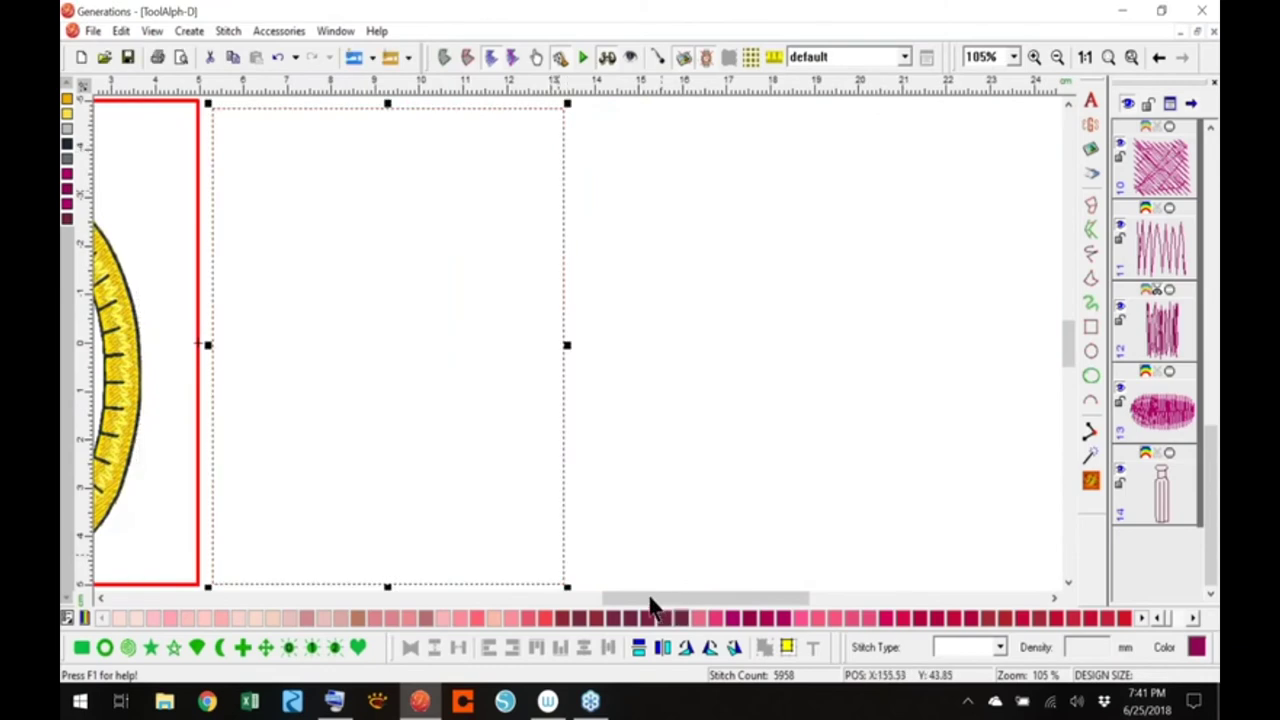
{"action": "left_click_drag", "start_coordinate": [650, 600], "coordinate": [575, 600]}
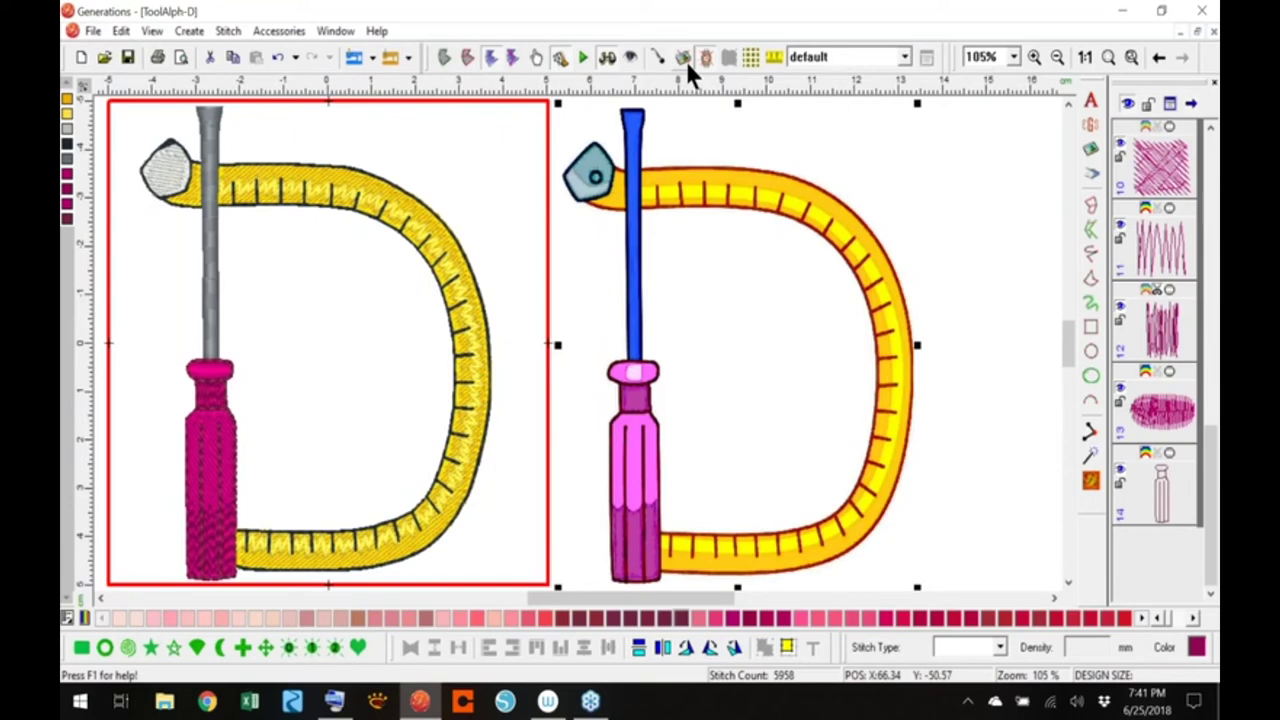
{"action": "left_click", "coordinate": [1206, 240]}
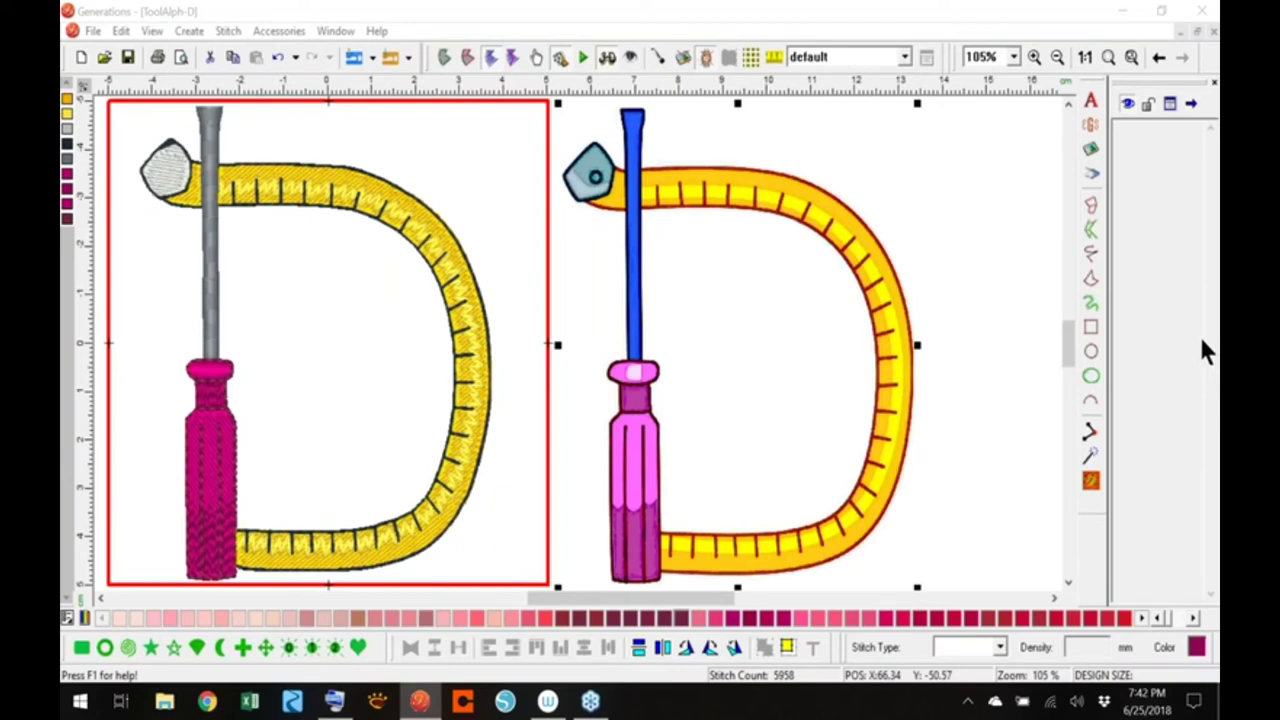
{"action": "left_click", "coordinate": [1129, 215]}
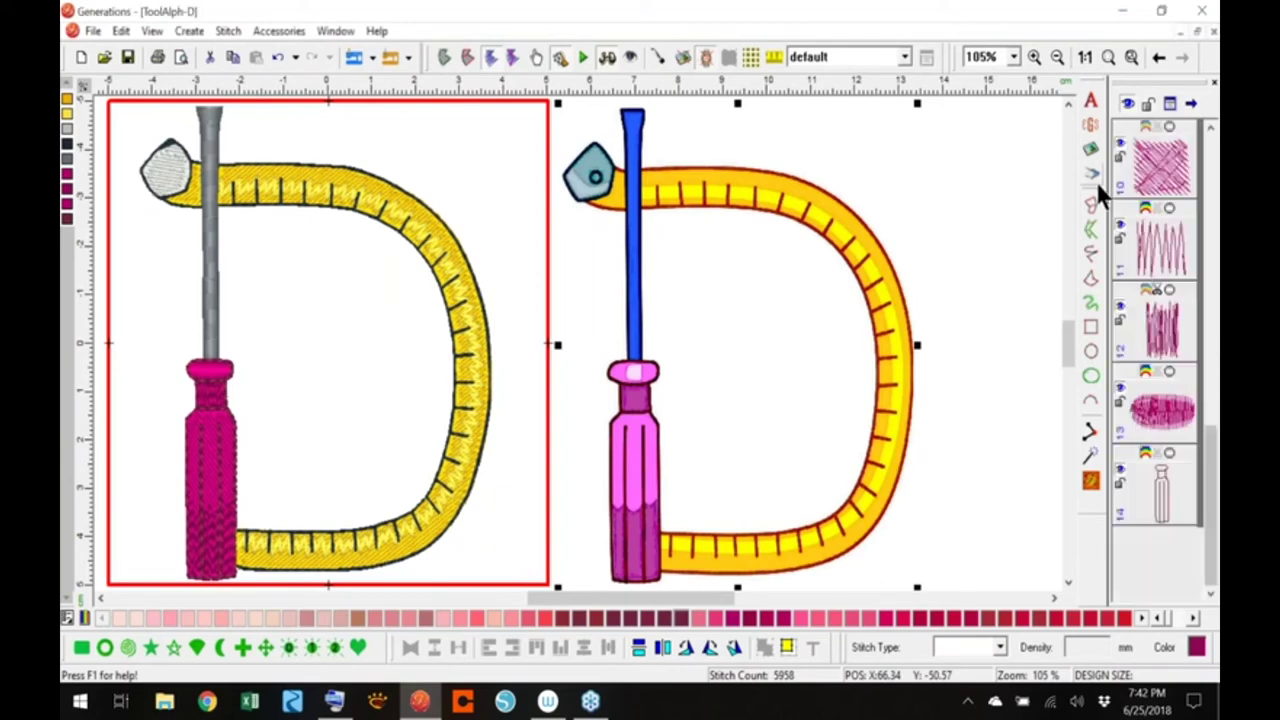
{"action": "left_click", "coordinate": [1091, 149]}
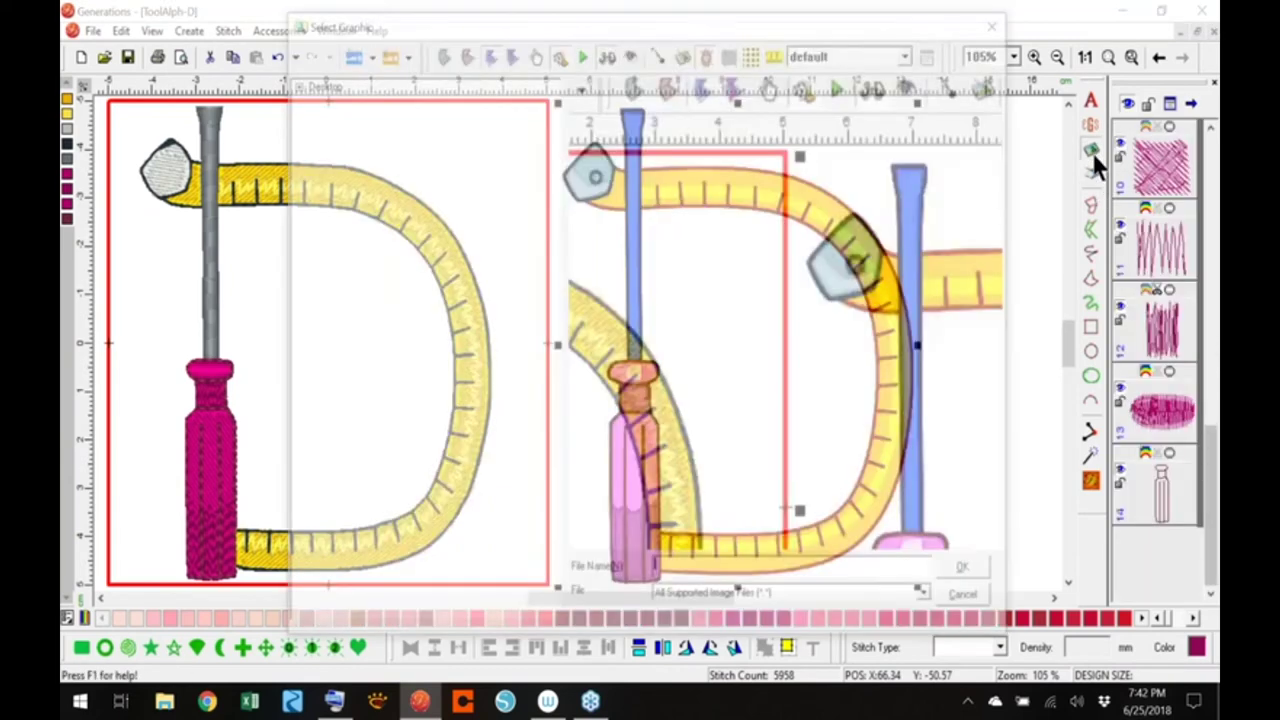
{"action": "left_click_drag", "start_coordinate": [1001, 205], "coordinate": [1007, 390]}
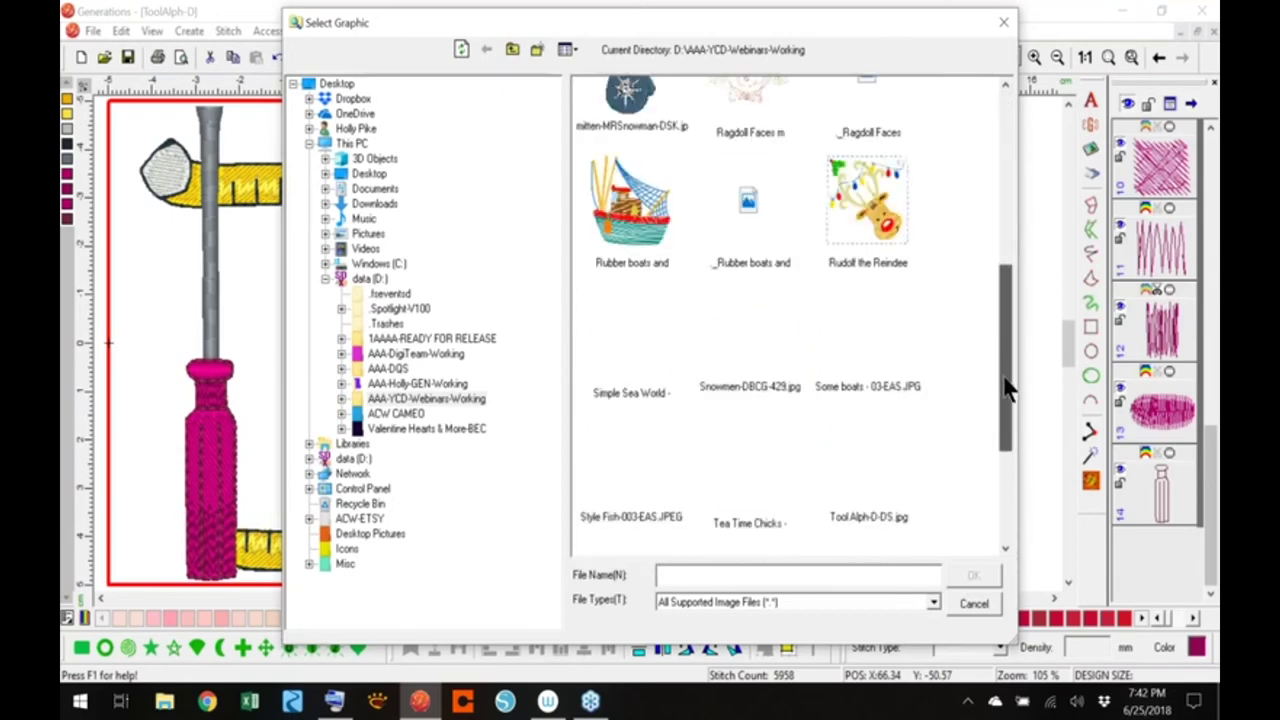
{"action": "left_click_drag", "start_coordinate": [1007, 390], "coordinate": [1007, 222]}
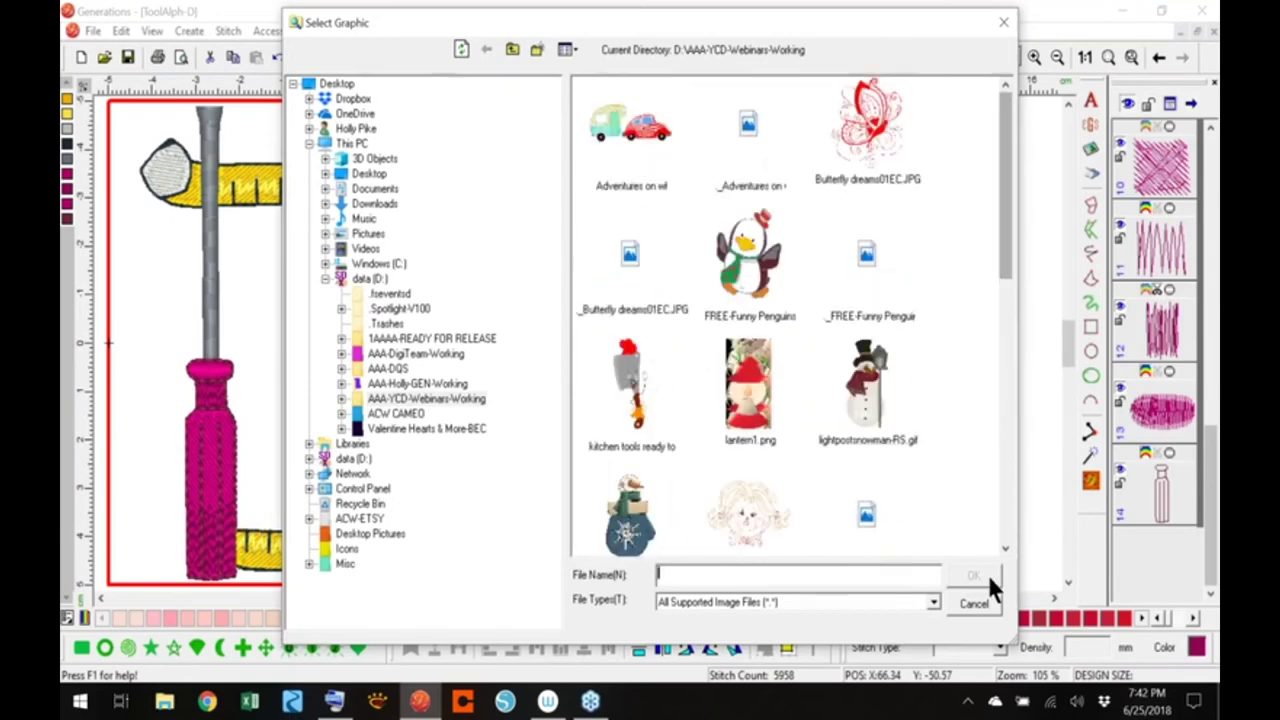
{"action": "left_click", "coordinate": [975, 606]}
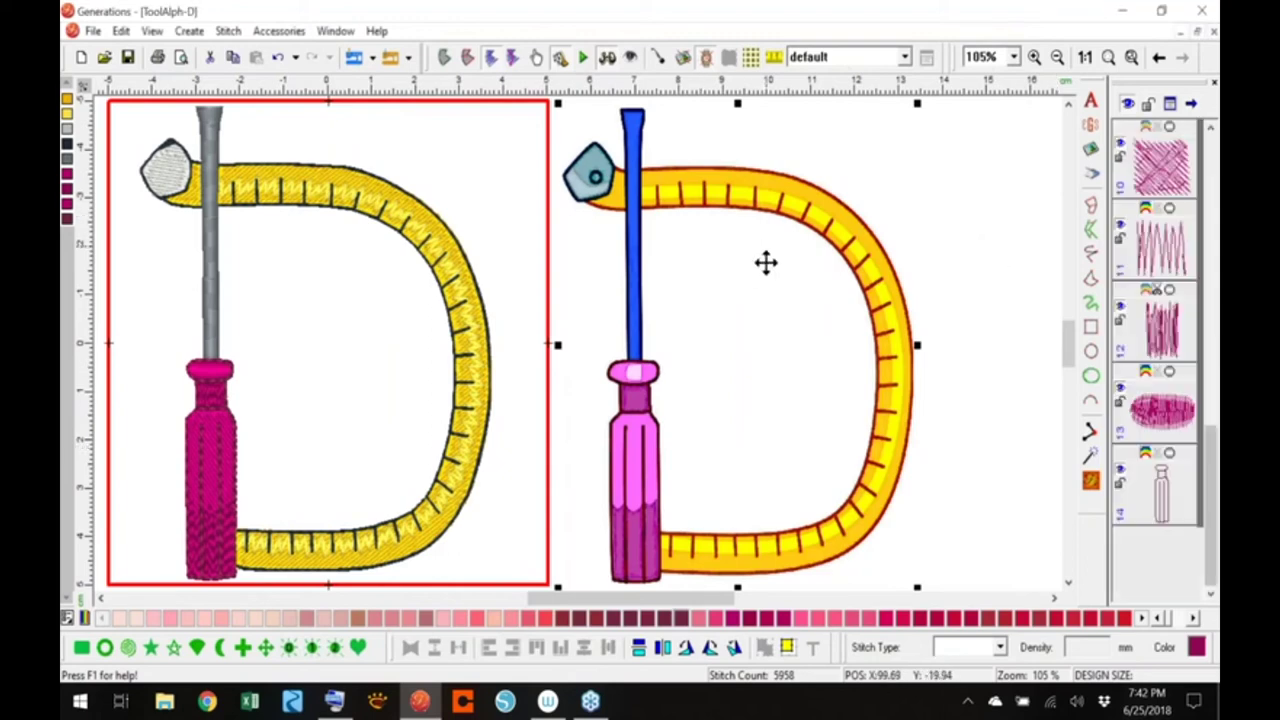
Delete the background artwork, bring the stitched letter back into view and regenerate the design's stitches
{"action": "key", "text": "Delete"}
{"action": "left_click_drag", "start_coordinate": [623, 603], "coordinate": [560, 607]}
{"action": "left_click", "coordinate": [1088, 483]}
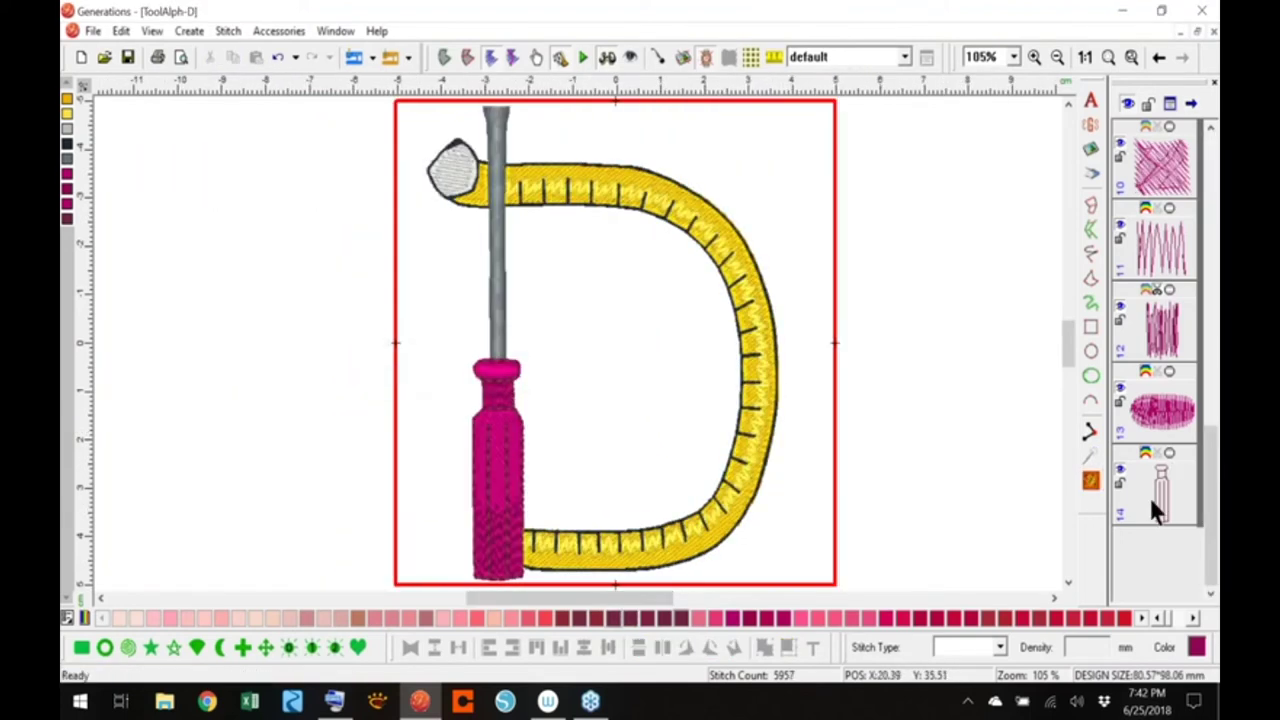
Check which objects each of the screwdriver handle's four thread colors covers by selecting the colors one after another
{"action": "scroll", "coordinate": [1197, 450], "scroll_direction": "up", "scroll_amount": 10}
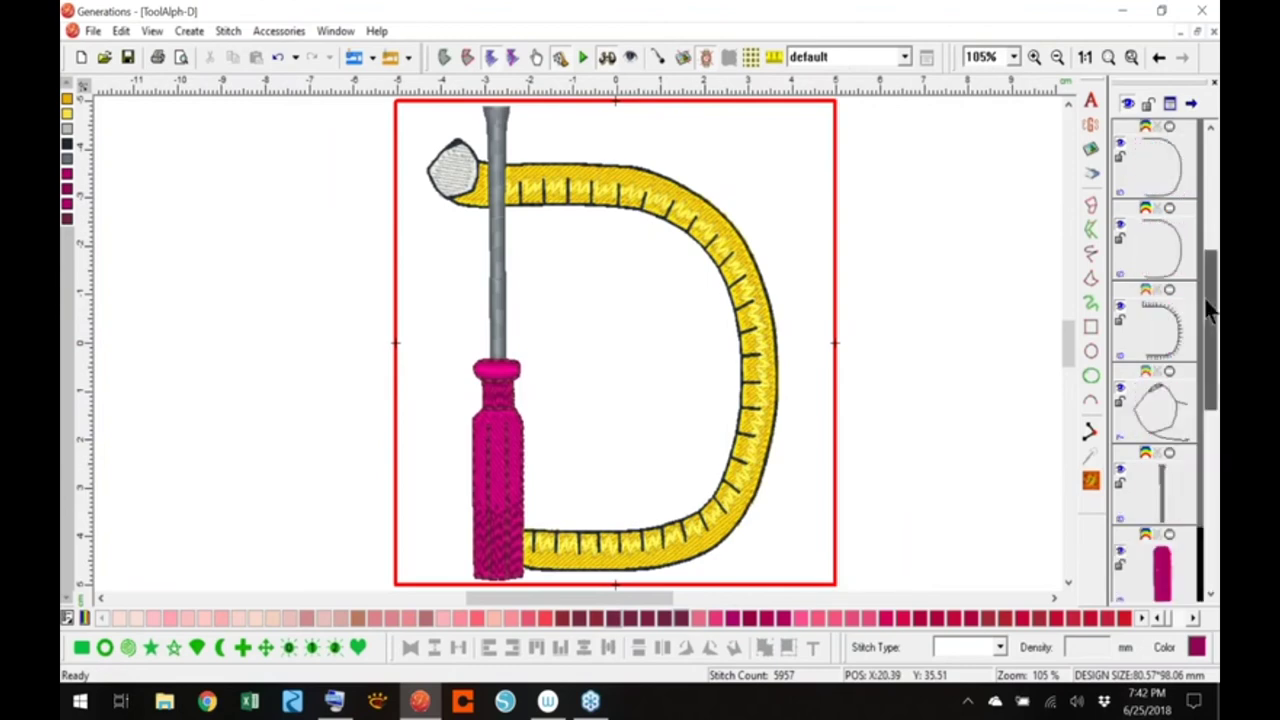
{"action": "left_click", "coordinate": [68, 207]}
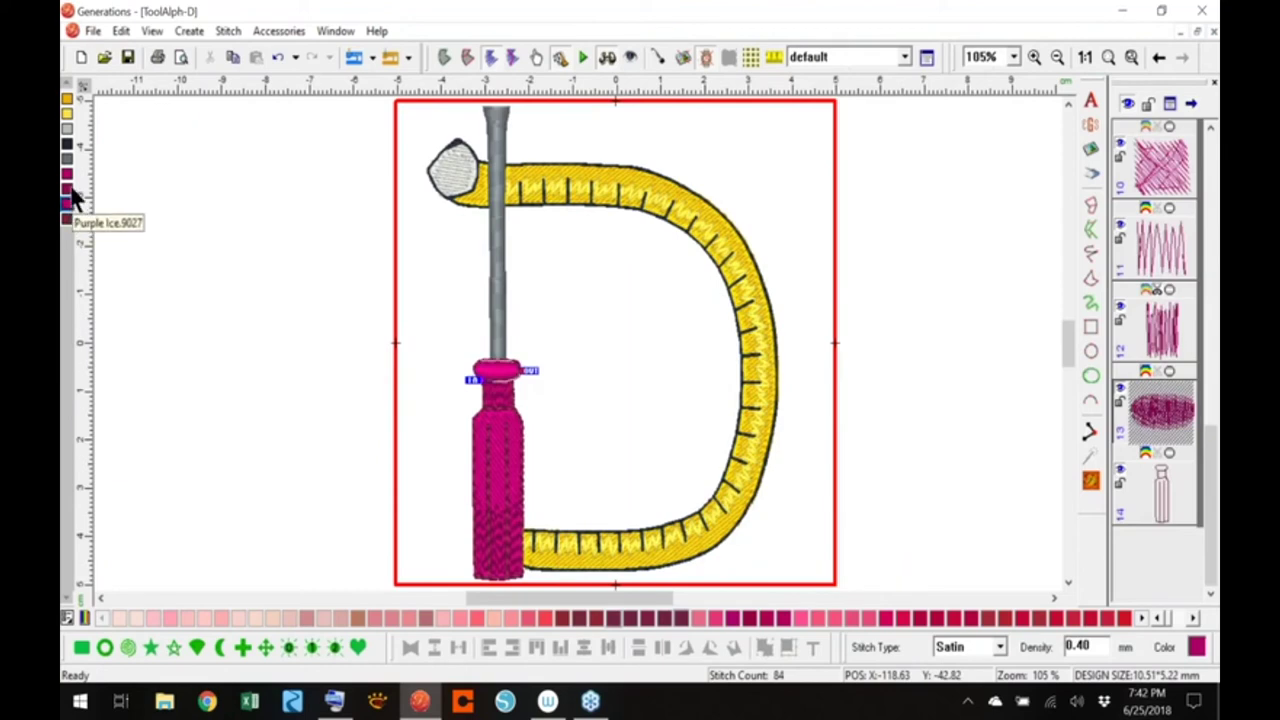
{"action": "left_click", "coordinate": [71, 188]}
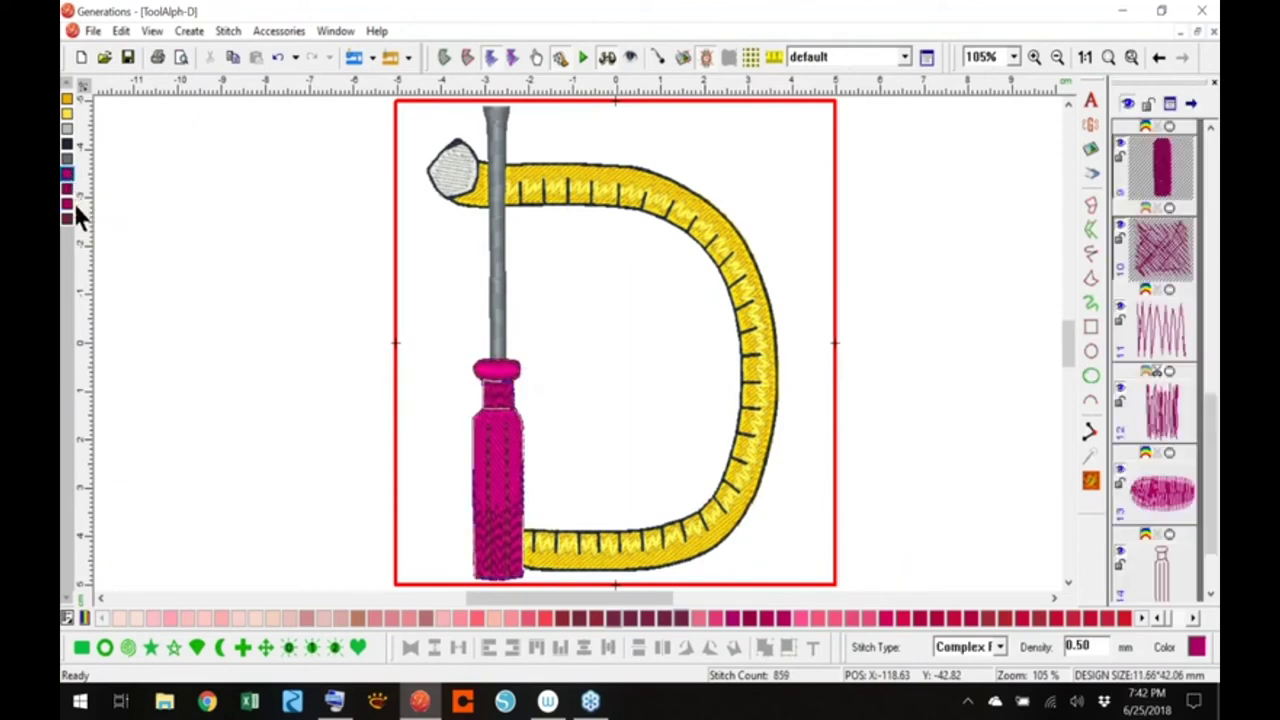
{"action": "left_click", "coordinate": [78, 184]}
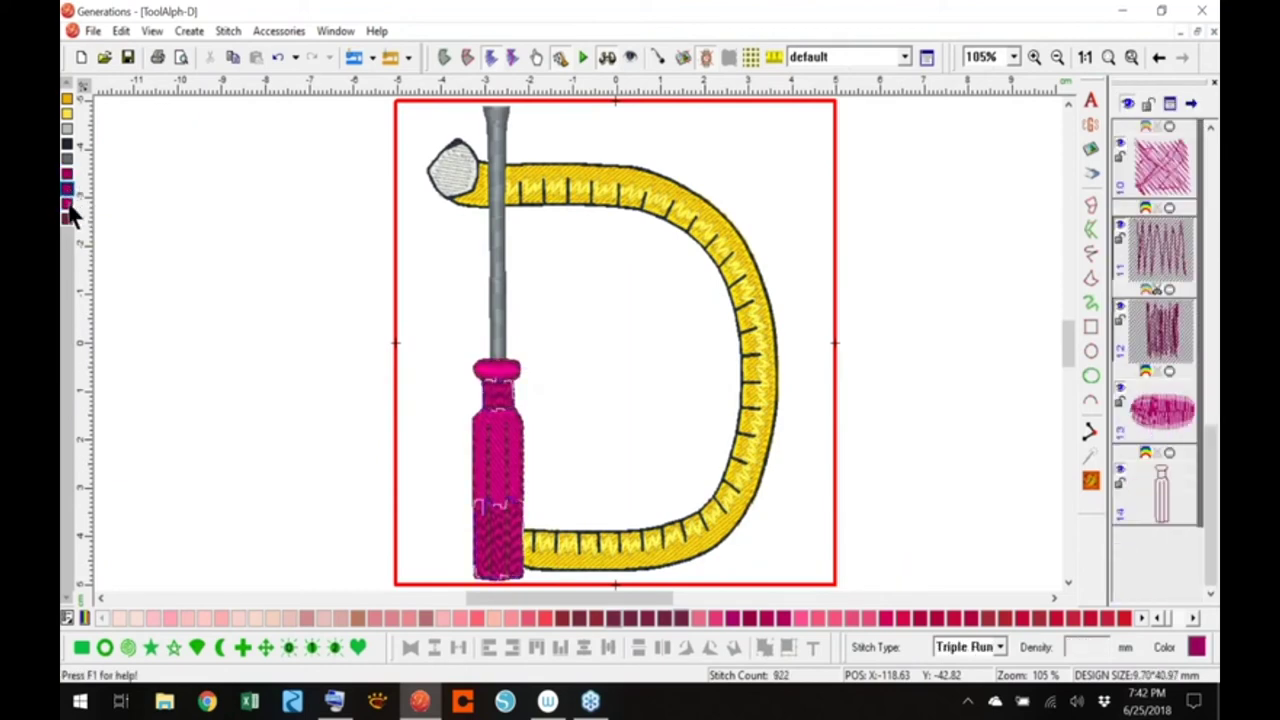
{"action": "left_click", "coordinate": [75, 200]}
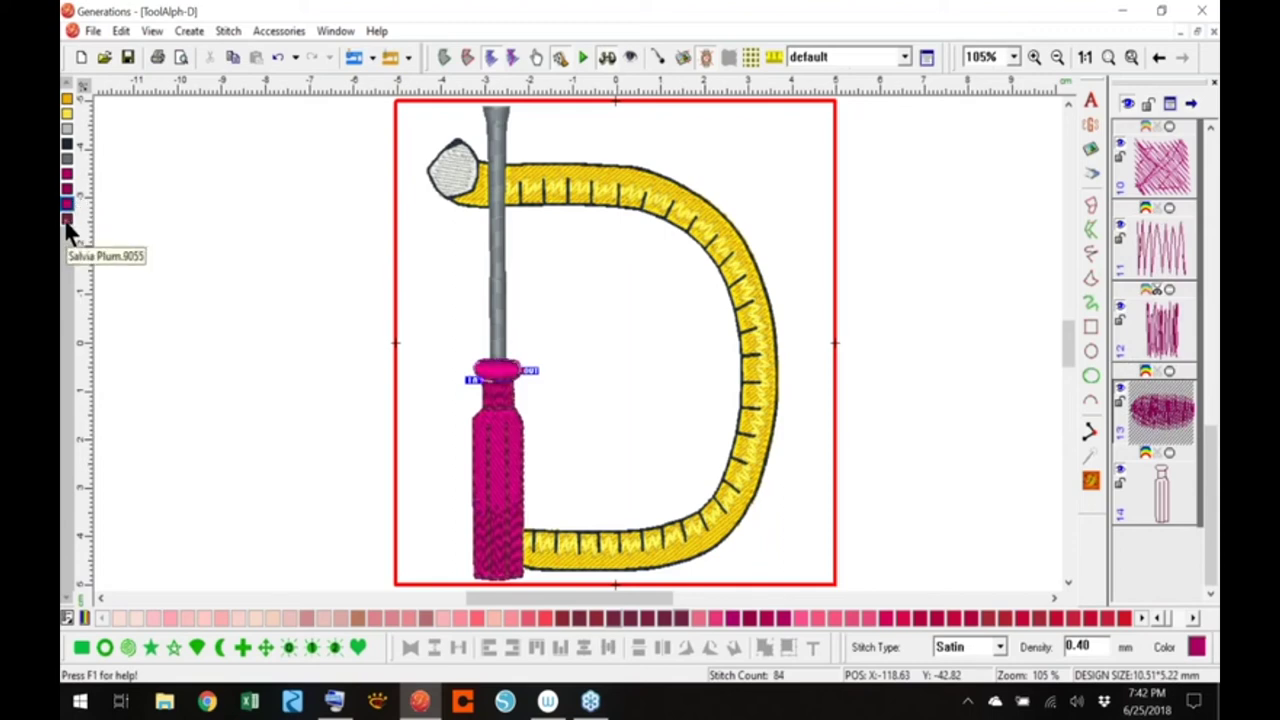
{"action": "left_click", "coordinate": [68, 218]}
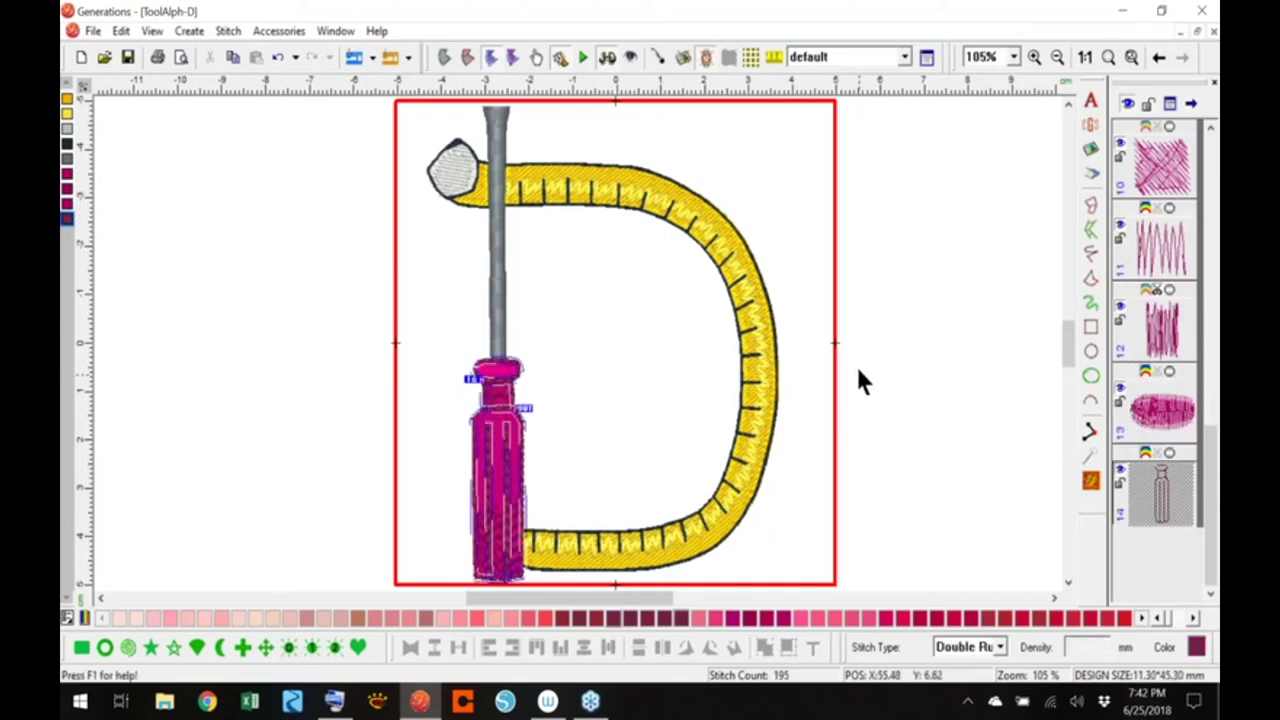
Regenerate the design's stitches, save the design and clear the selection
{"action": "left_click", "coordinate": [1092, 481]}
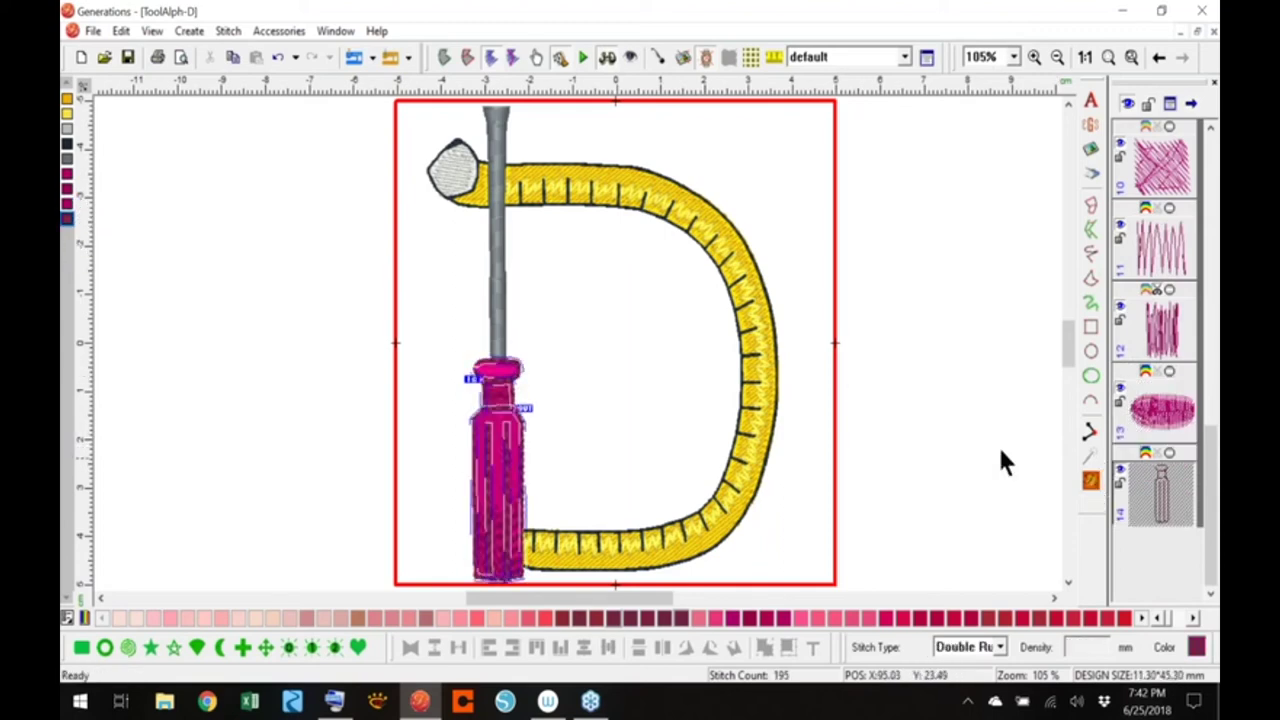
{"action": "left_click", "coordinate": [128, 57]}
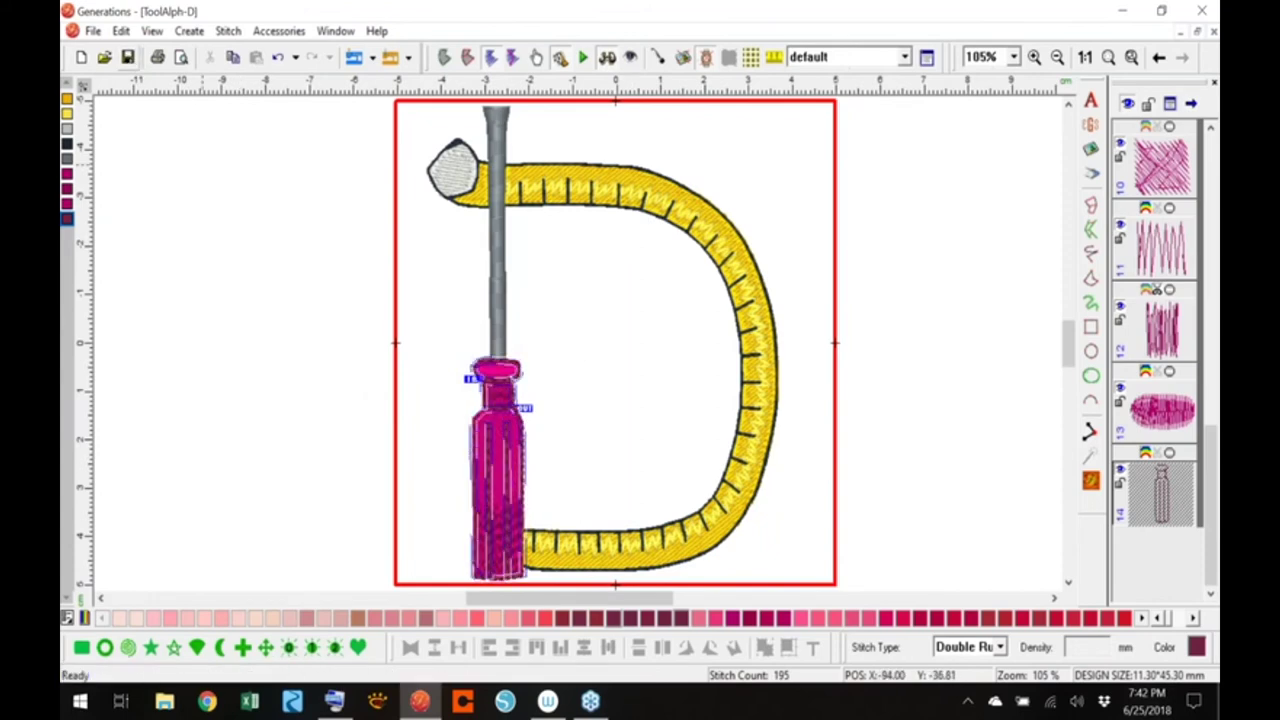
{"action": "left_click", "coordinate": [893, 424]}
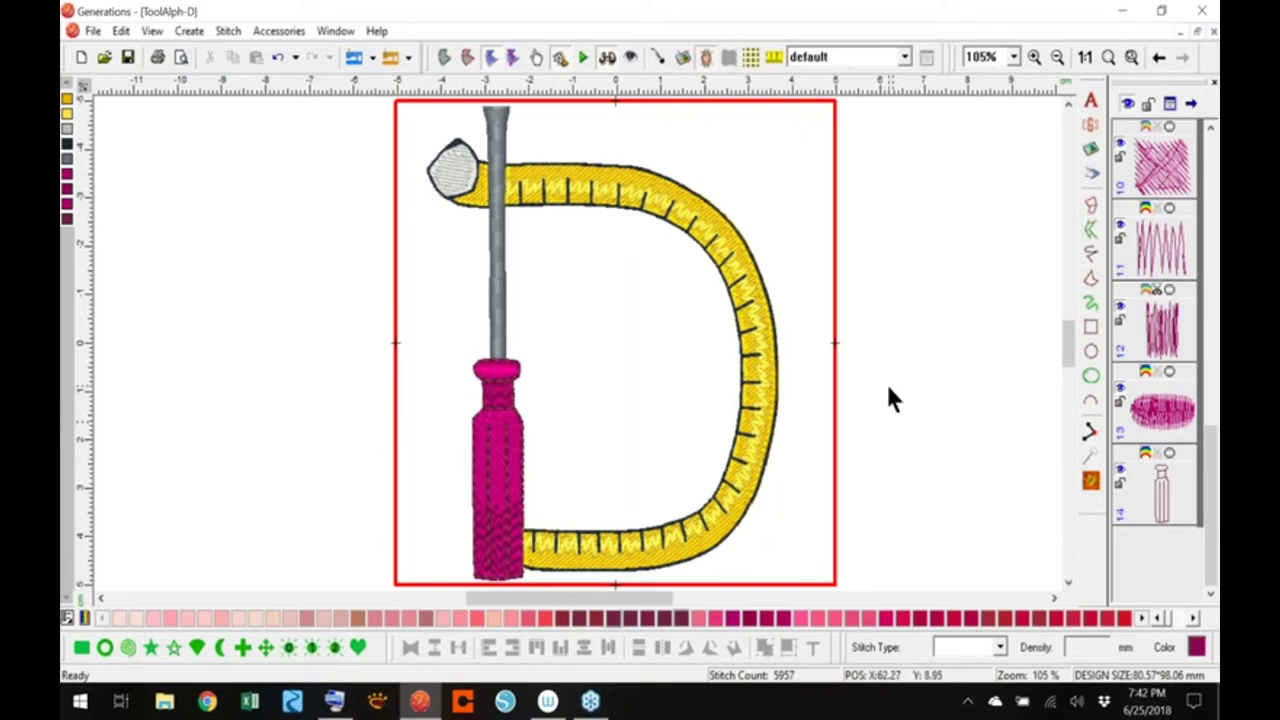
{"action": "left_click", "coordinate": [1208, 242]}
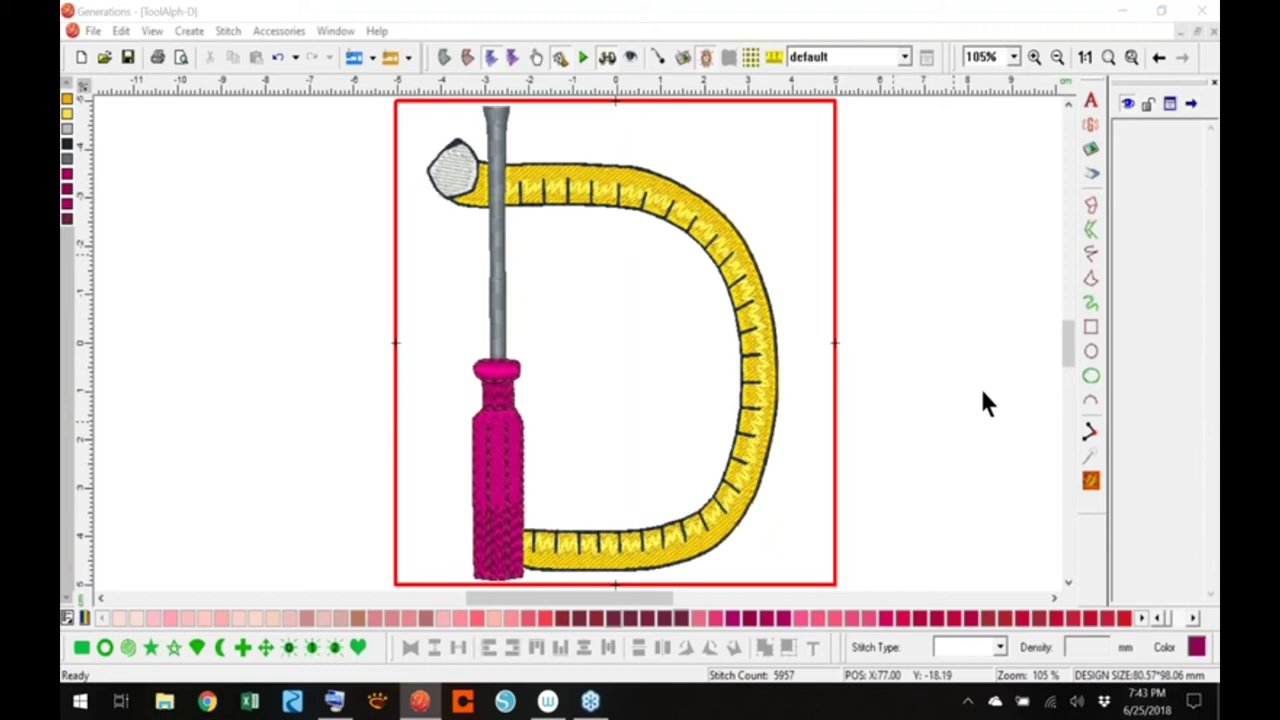
Switch to File Explorer and open Documents > 1AAA-Artwork > DesignStitch.com > AAA-Alphabet > SHARED-Tools Alphabet
{"action": "left_click", "coordinate": [166, 702]}
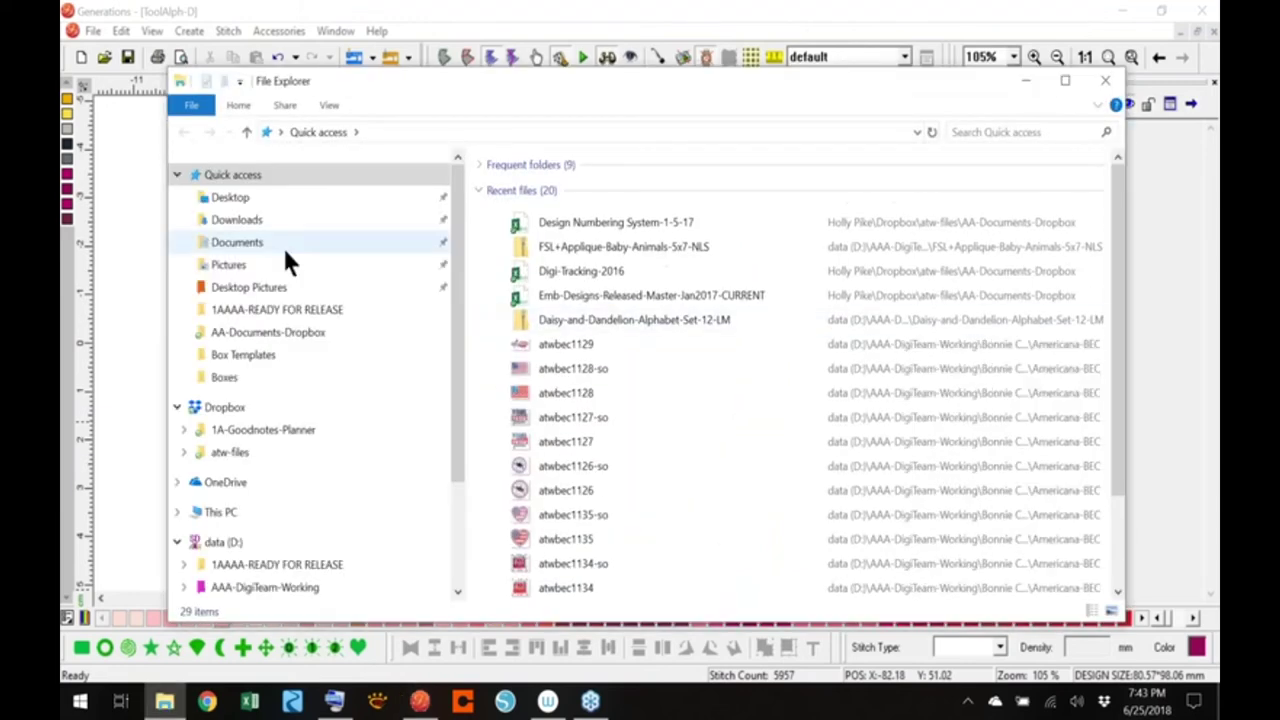
{"action": "left_click", "coordinate": [325, 247]}
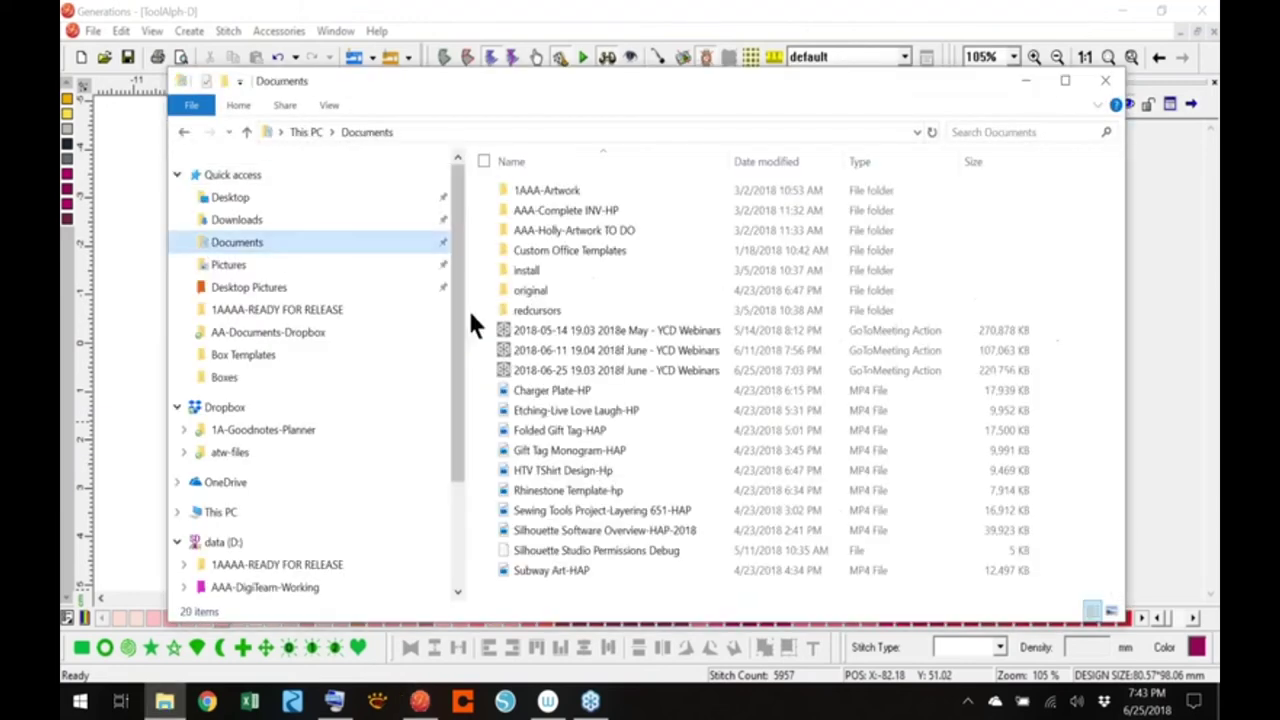
{"action": "double_click", "coordinate": [560, 190]}
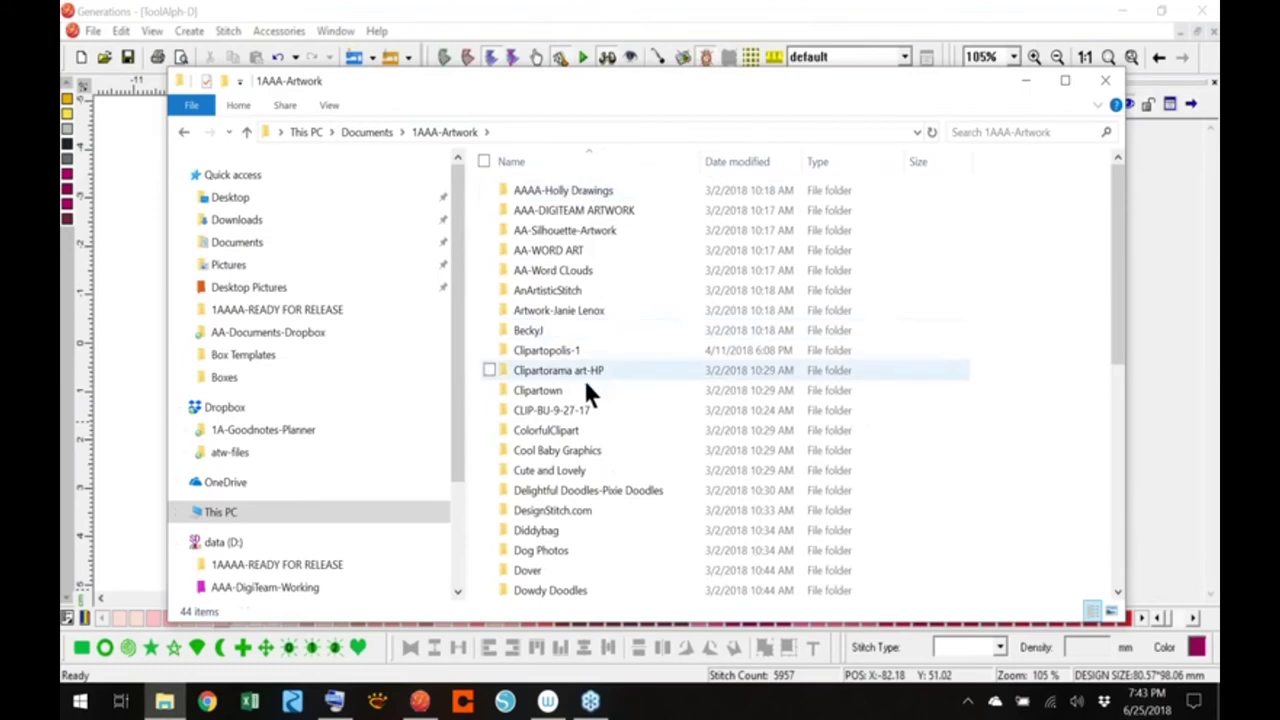
{"action": "double_click", "coordinate": [555, 511]}
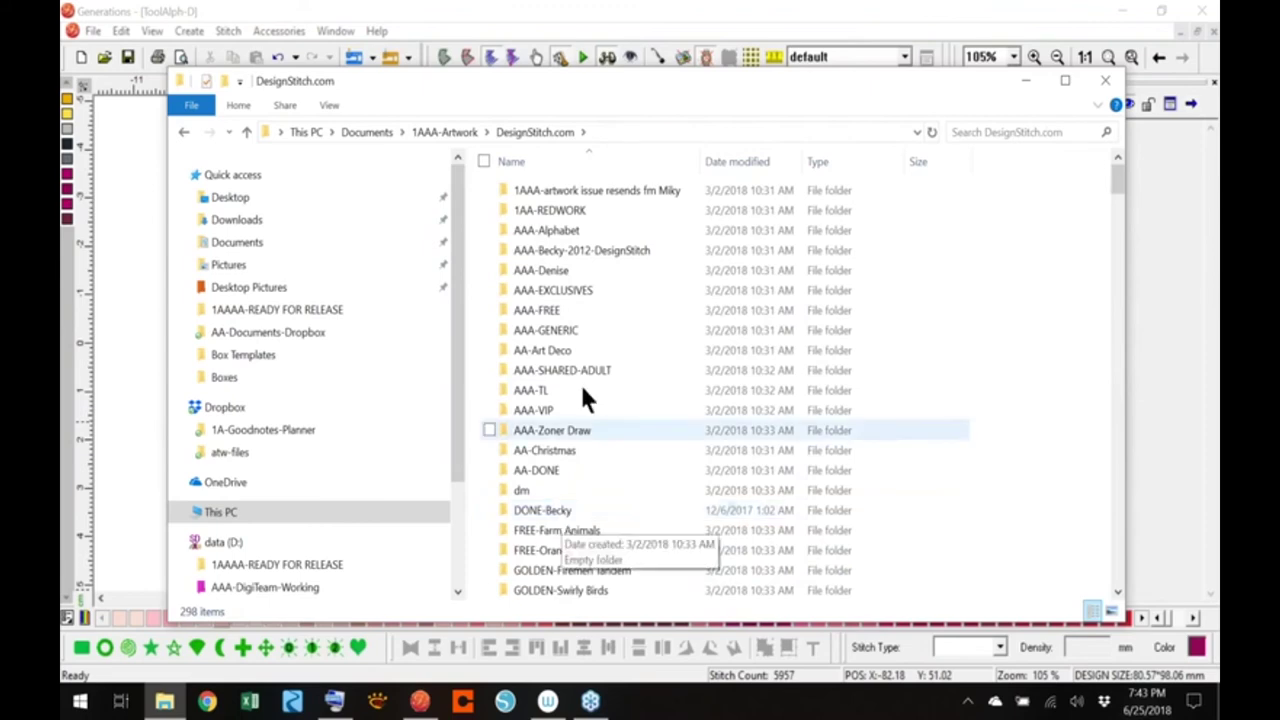
{"action": "double_click", "coordinate": [557, 235]}
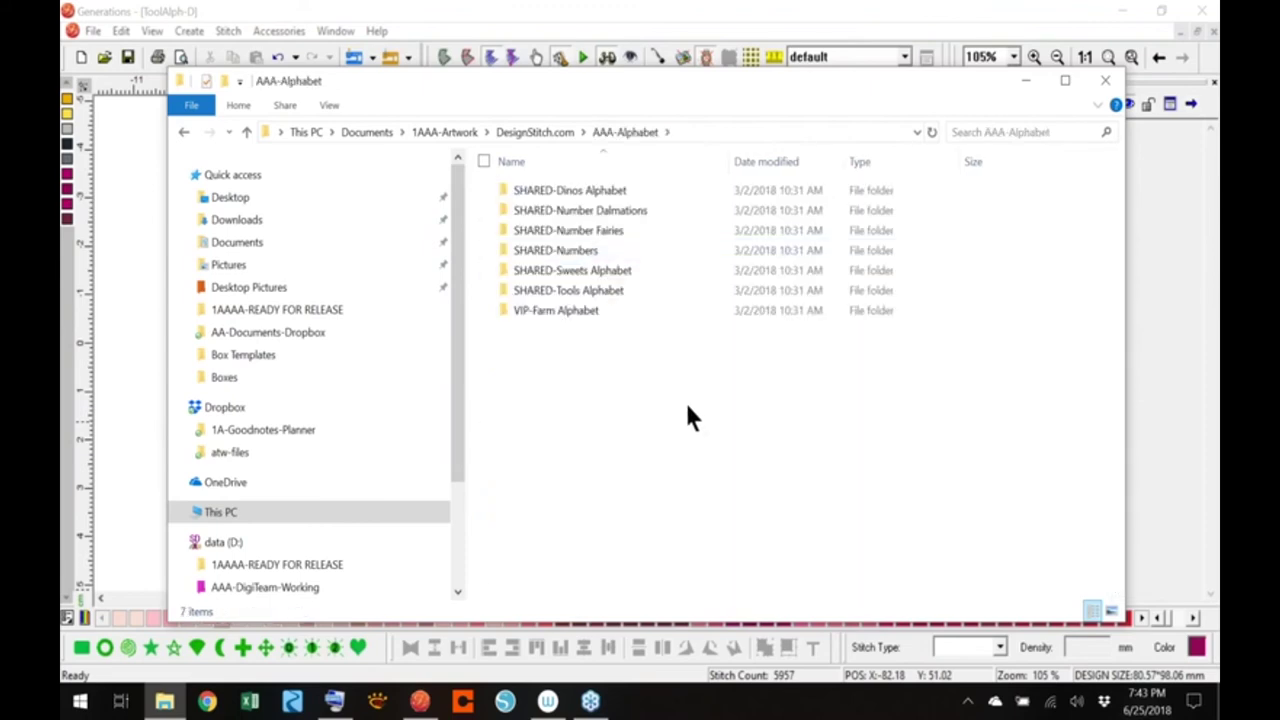
{"action": "left_click", "coordinate": [590, 293]}
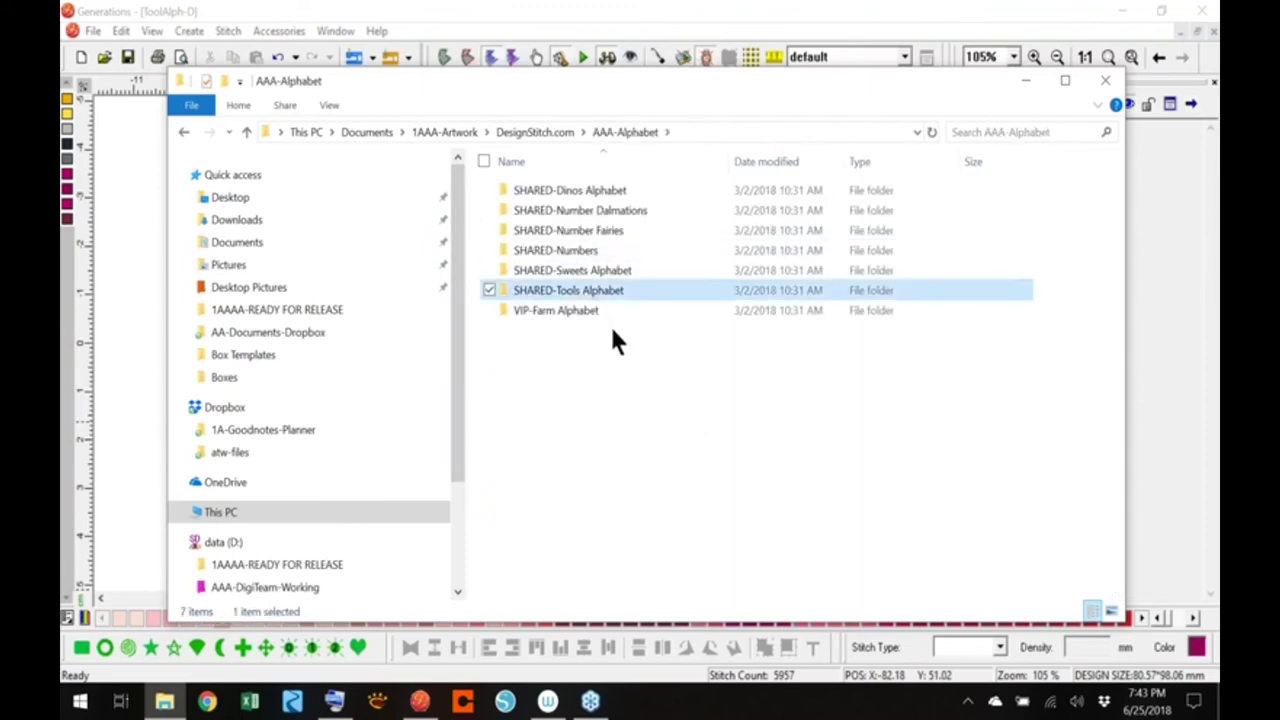
{"action": "key", "text": "Return"}
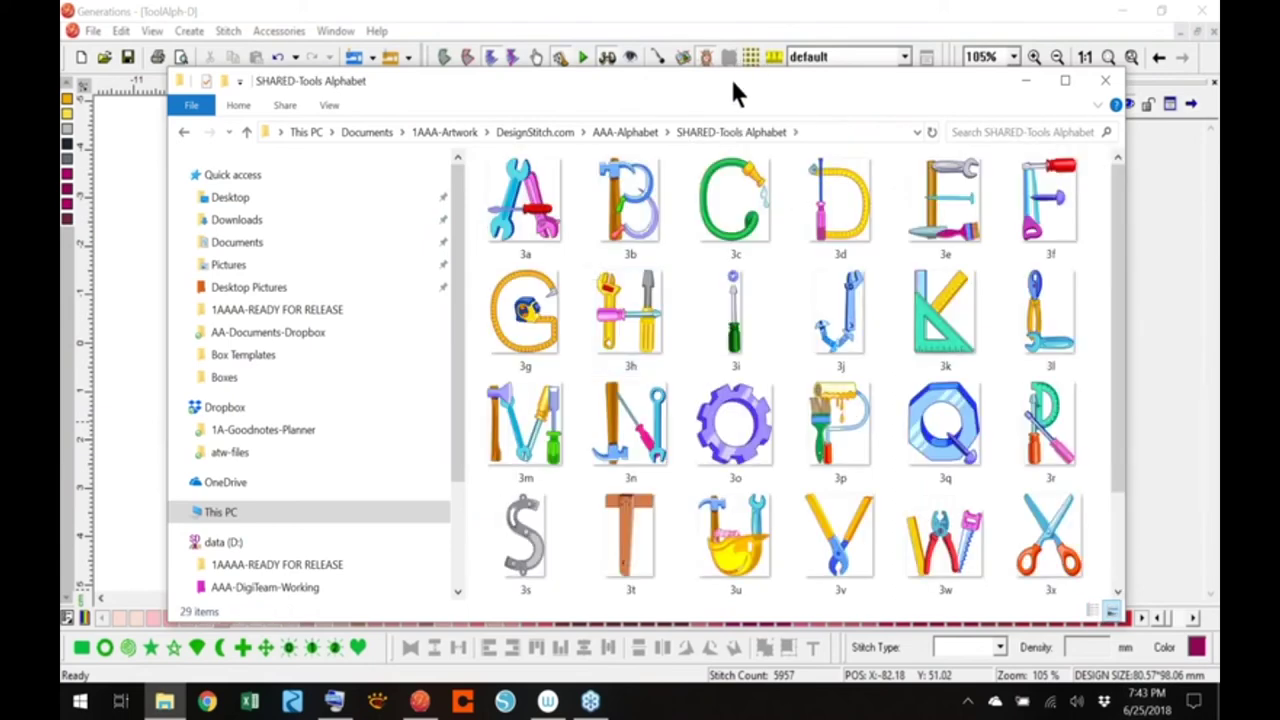
Reposition and resize the folder window to view the whole tools alphabet, and close it
{"action": "left_click_drag", "start_coordinate": [720, 90], "coordinate": [649, 31]}
{"action": "left_click_drag", "start_coordinate": [1057, 330], "coordinate": [1136, 624]}
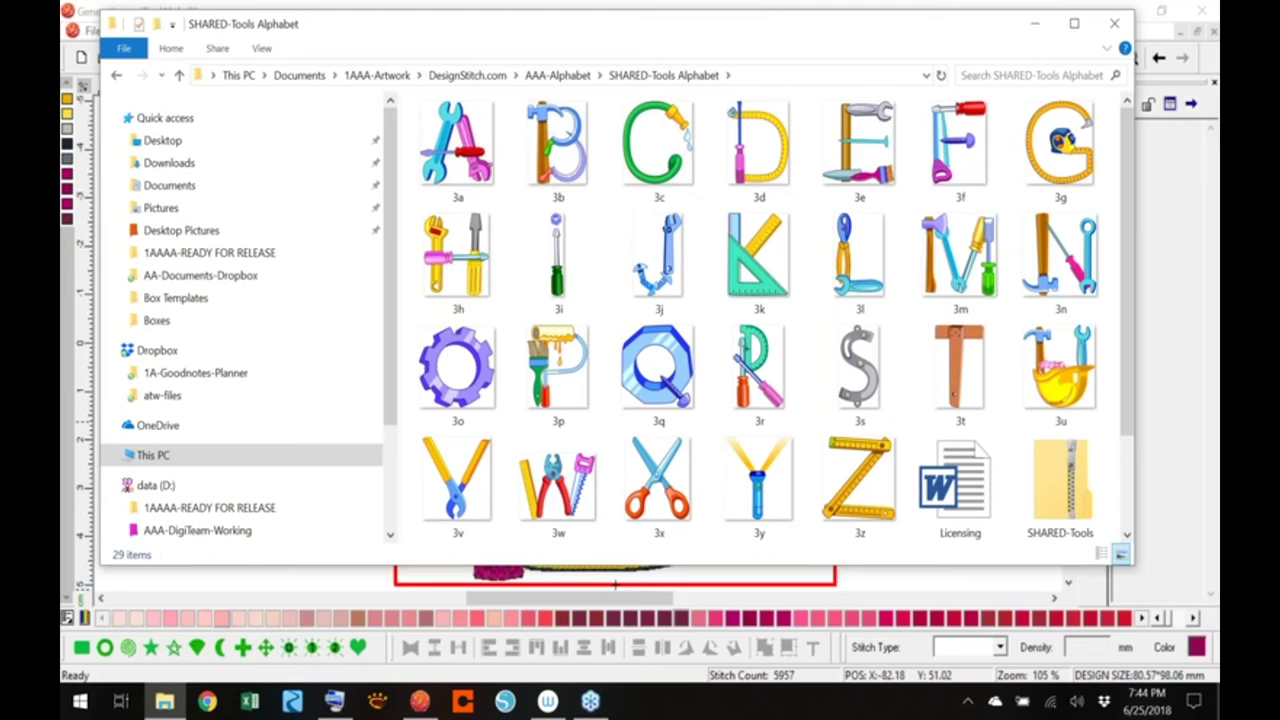
{"action": "left_click", "coordinate": [1119, 24]}
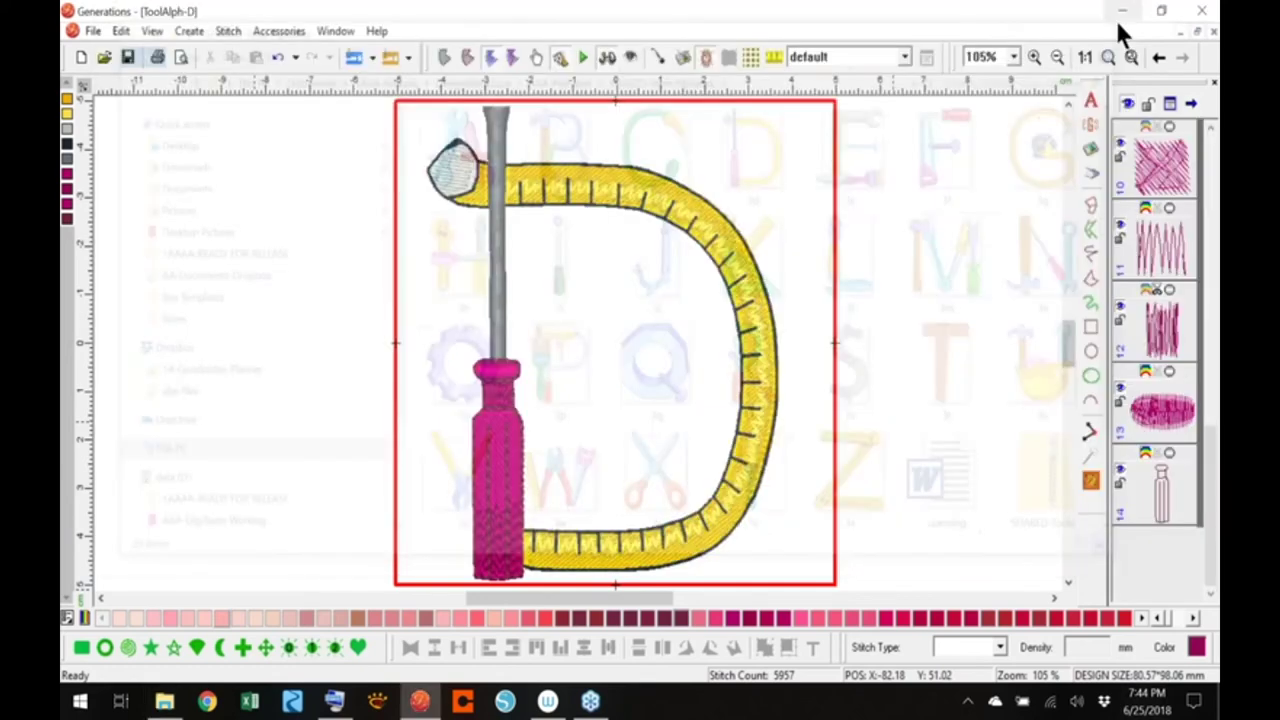
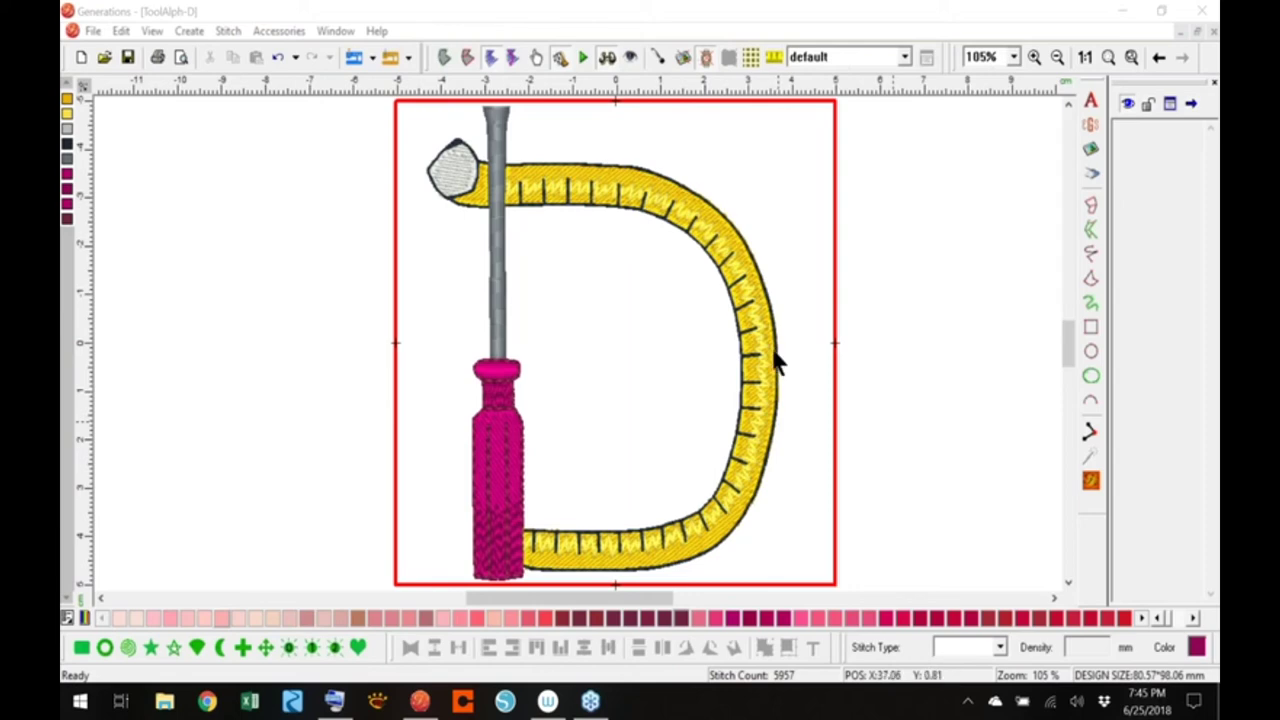
Turn off the feather stitch for the light-yellow Satin highlight along the tape measure
{"action": "left_click", "coordinate": [766, 374]}
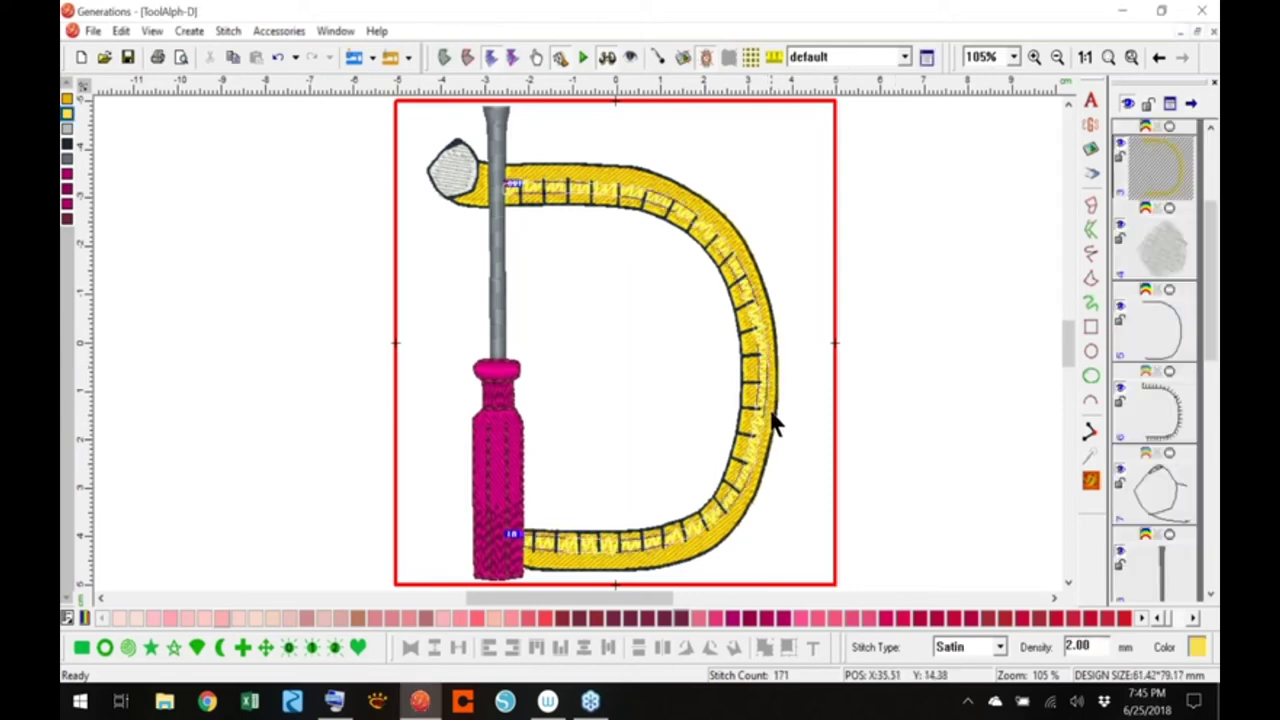
{"action": "right_click", "coordinate": [770, 414]}
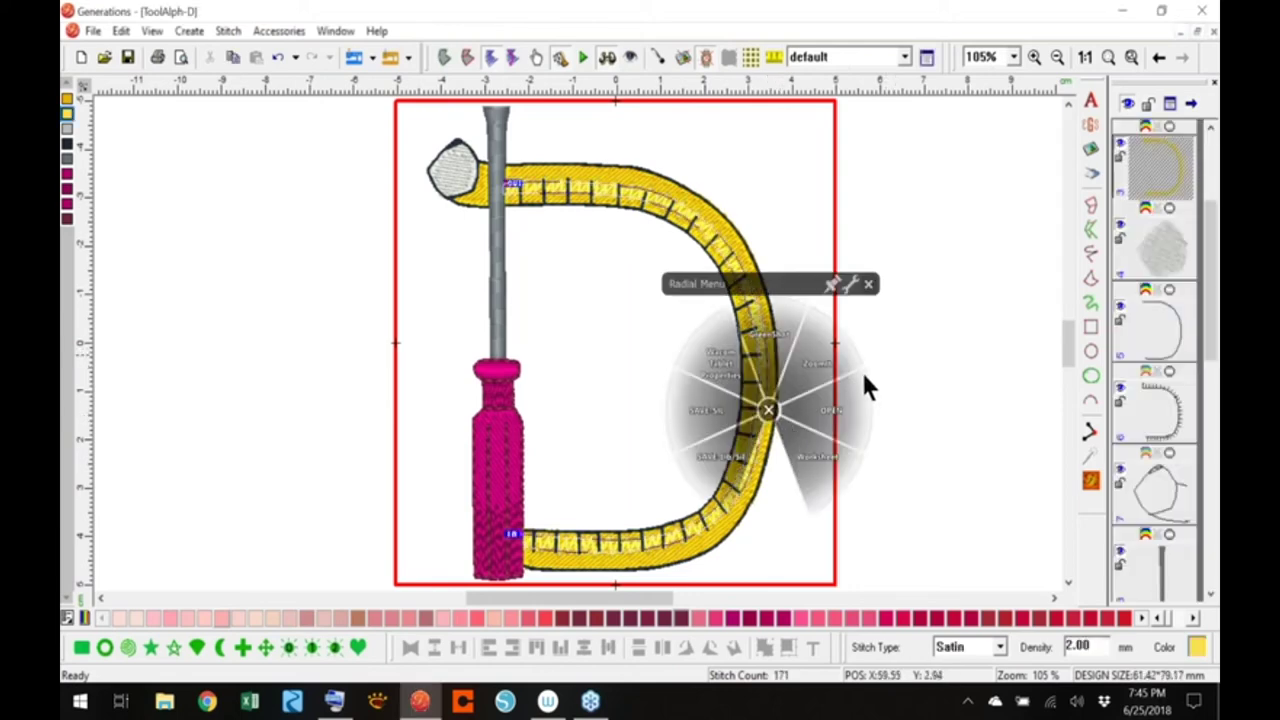
{"action": "double_click", "coordinate": [723, 545]}
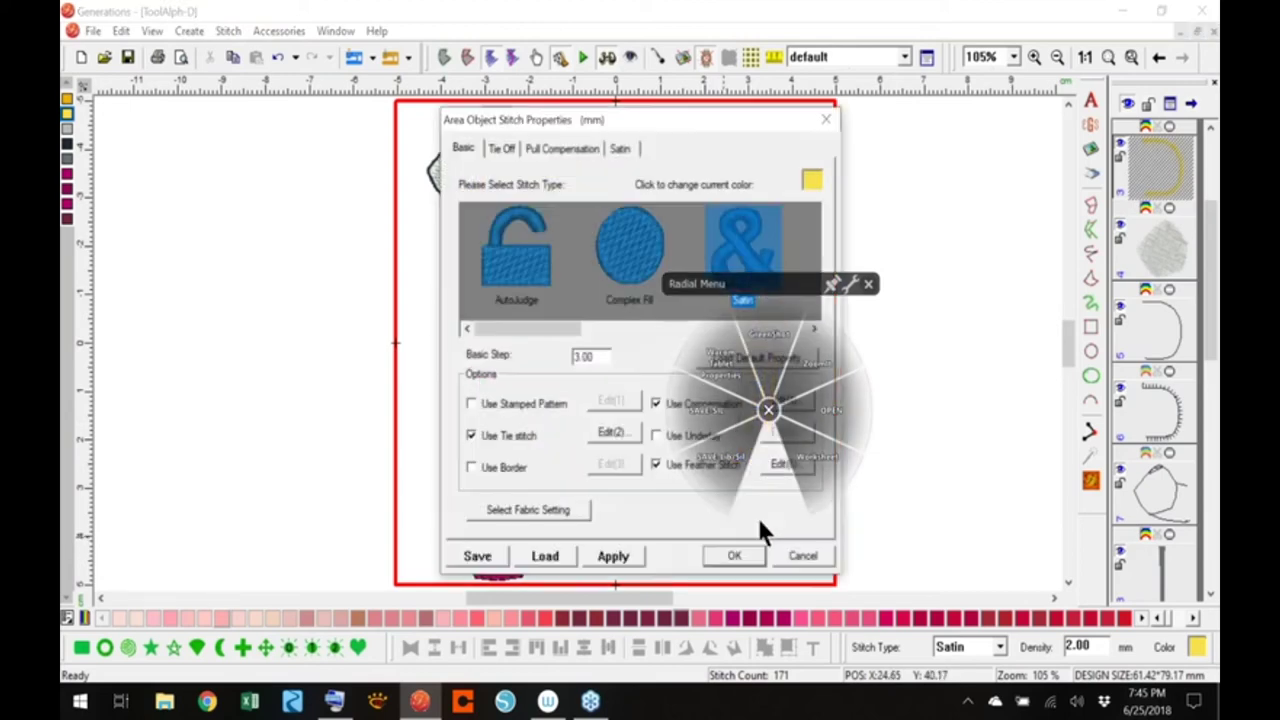
{"action": "left_click", "coordinate": [868, 284]}
{"action": "left_click", "coordinate": [657, 463]}
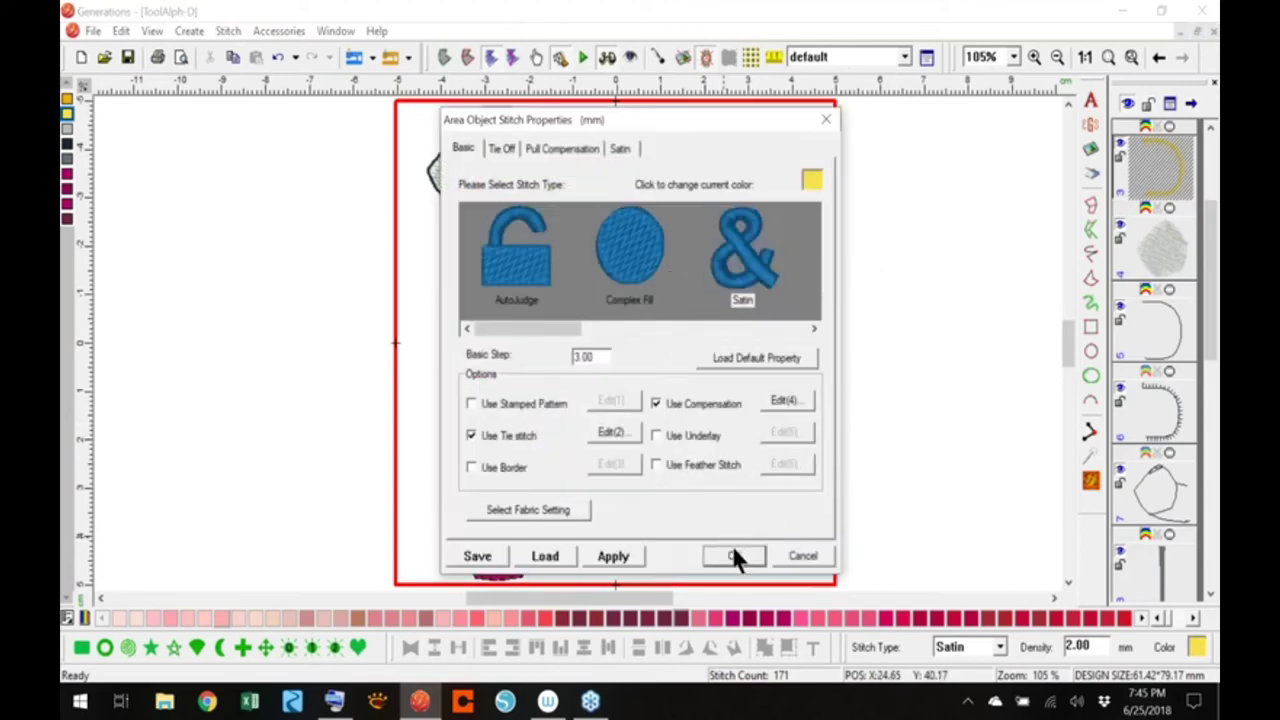
{"action": "left_click", "coordinate": [733, 553]}
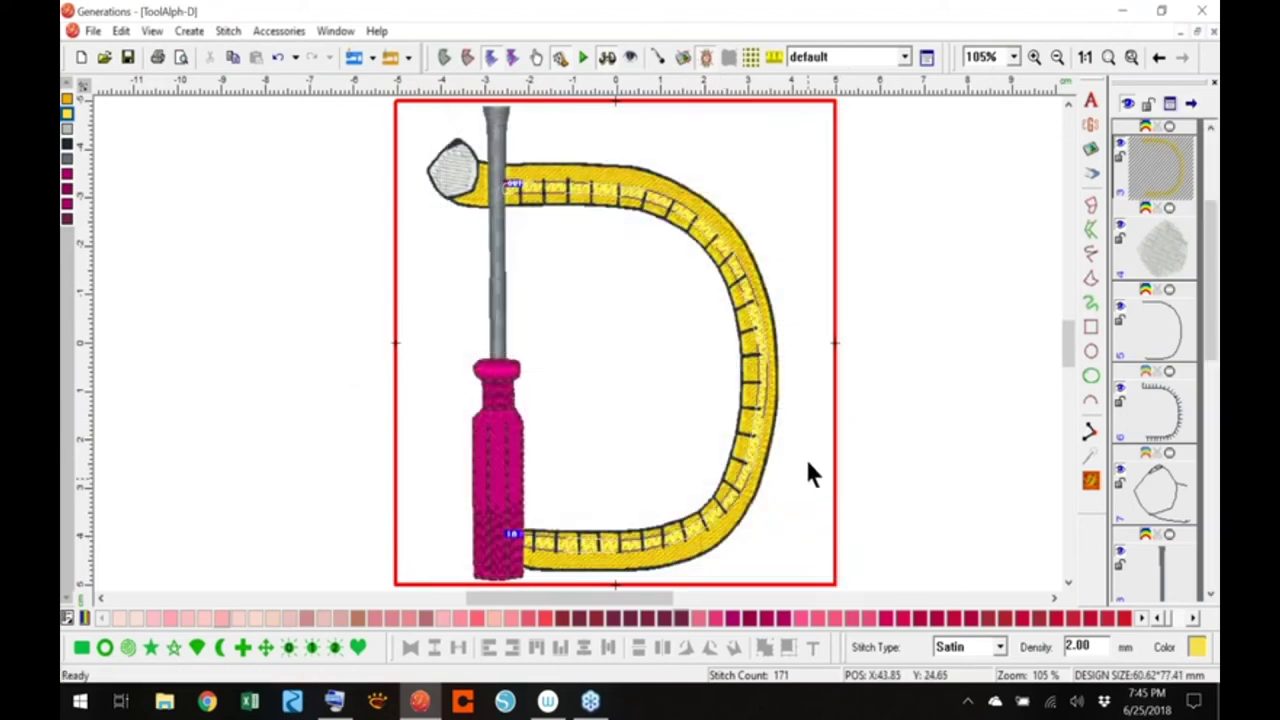
{"action": "left_click", "coordinate": [816, 448]}
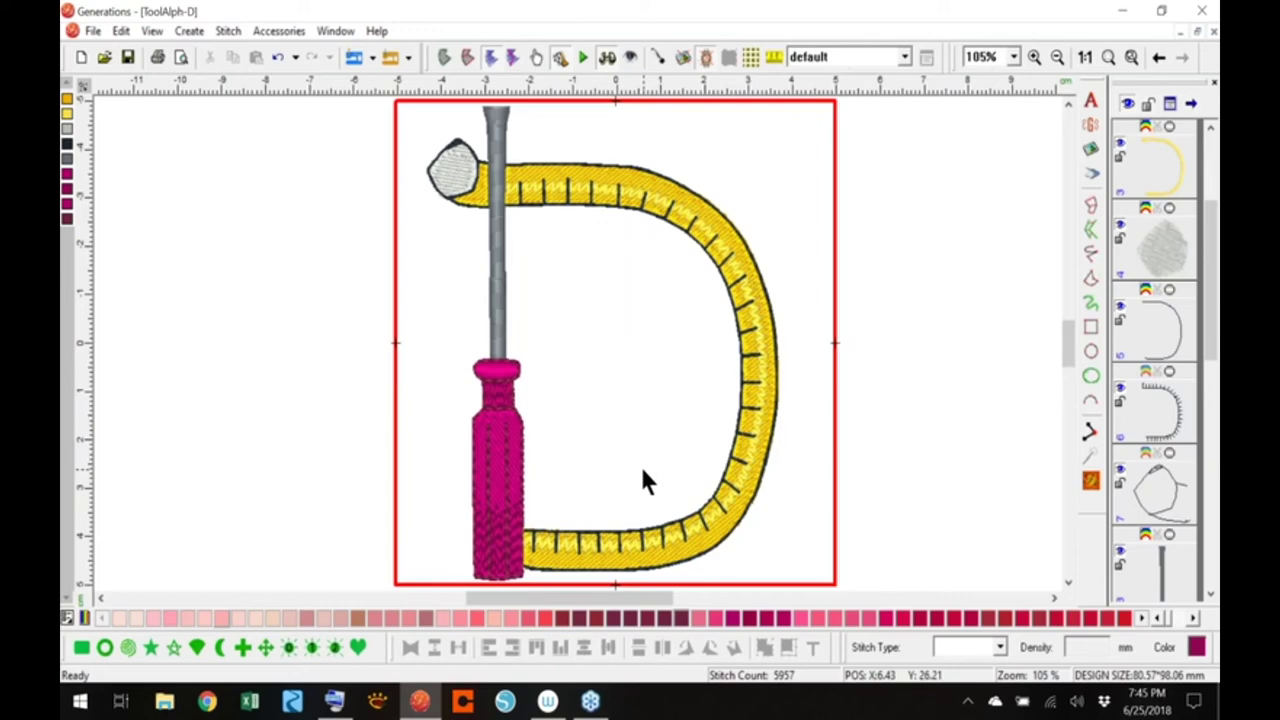
{"action": "left_click", "coordinate": [1210, 348]}
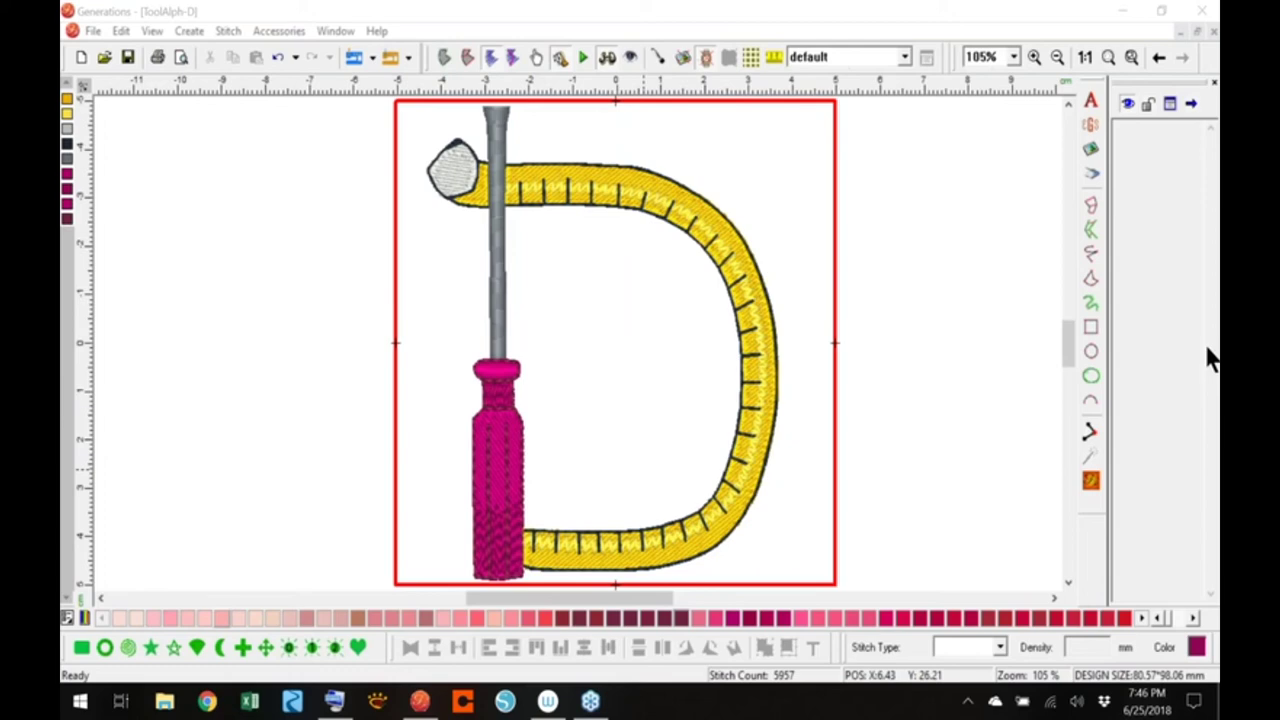
Change the lower handle shading's stitch type to Run
{"action": "left_click", "coordinate": [498, 469]}
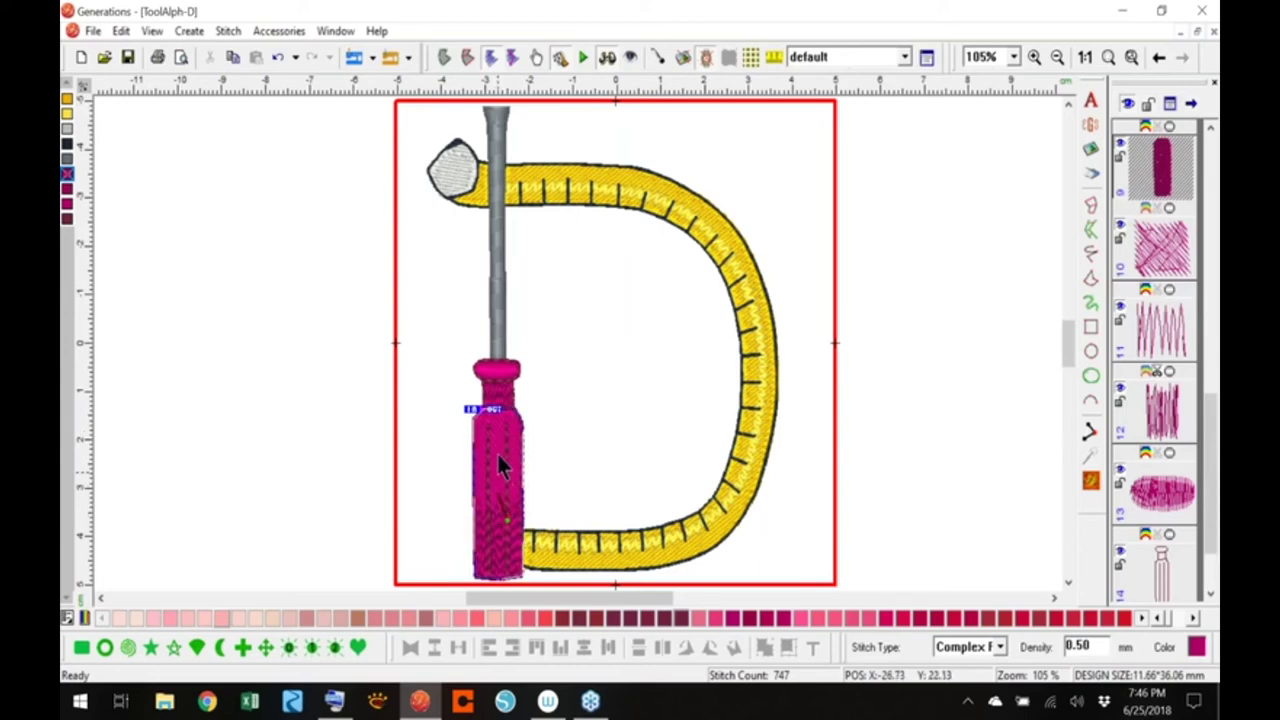
{"action": "right_click", "coordinate": [503, 542]}
{"action": "left_click", "coordinate": [849, 301]}
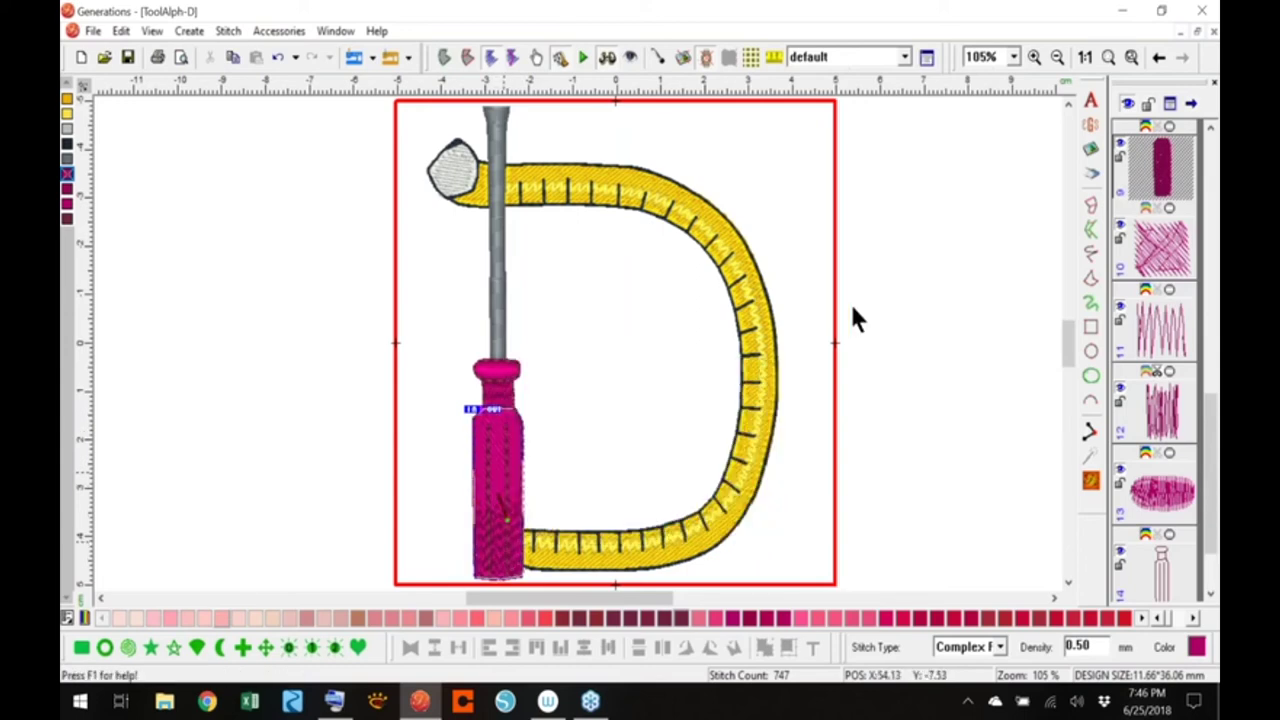
{"action": "left_click", "coordinate": [500, 543]}
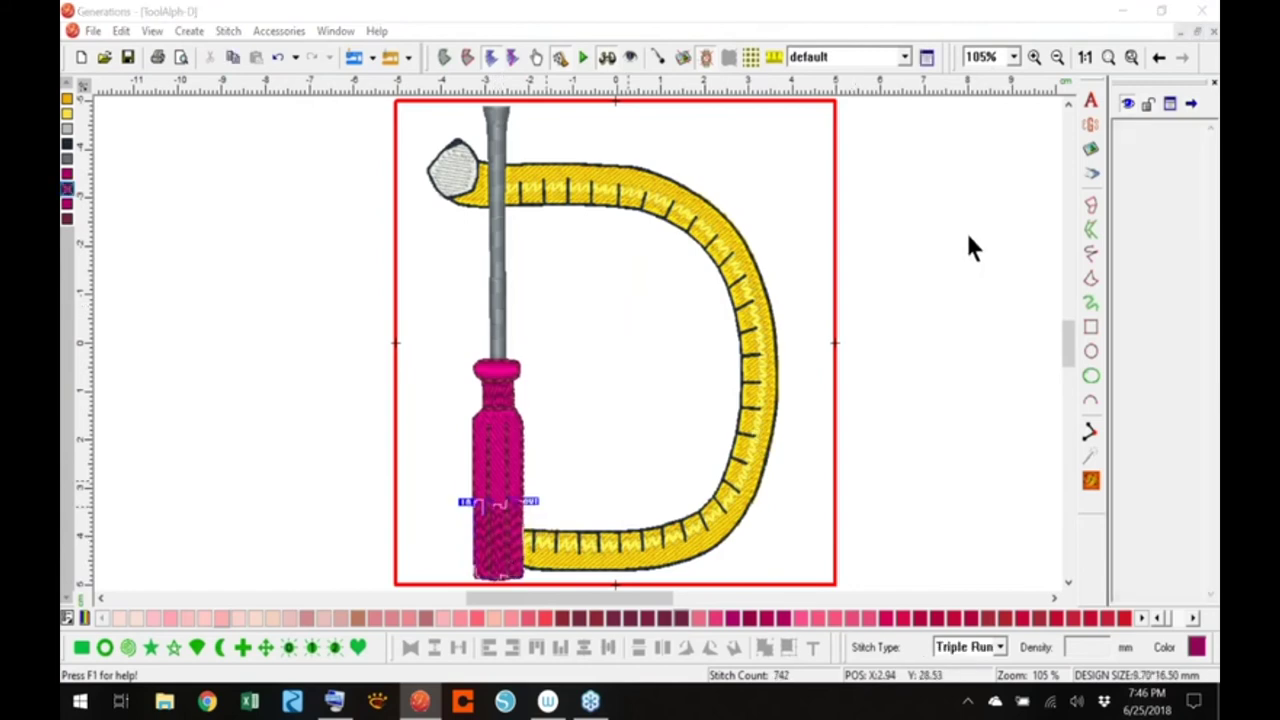
{"action": "left_click", "coordinate": [999, 645]}
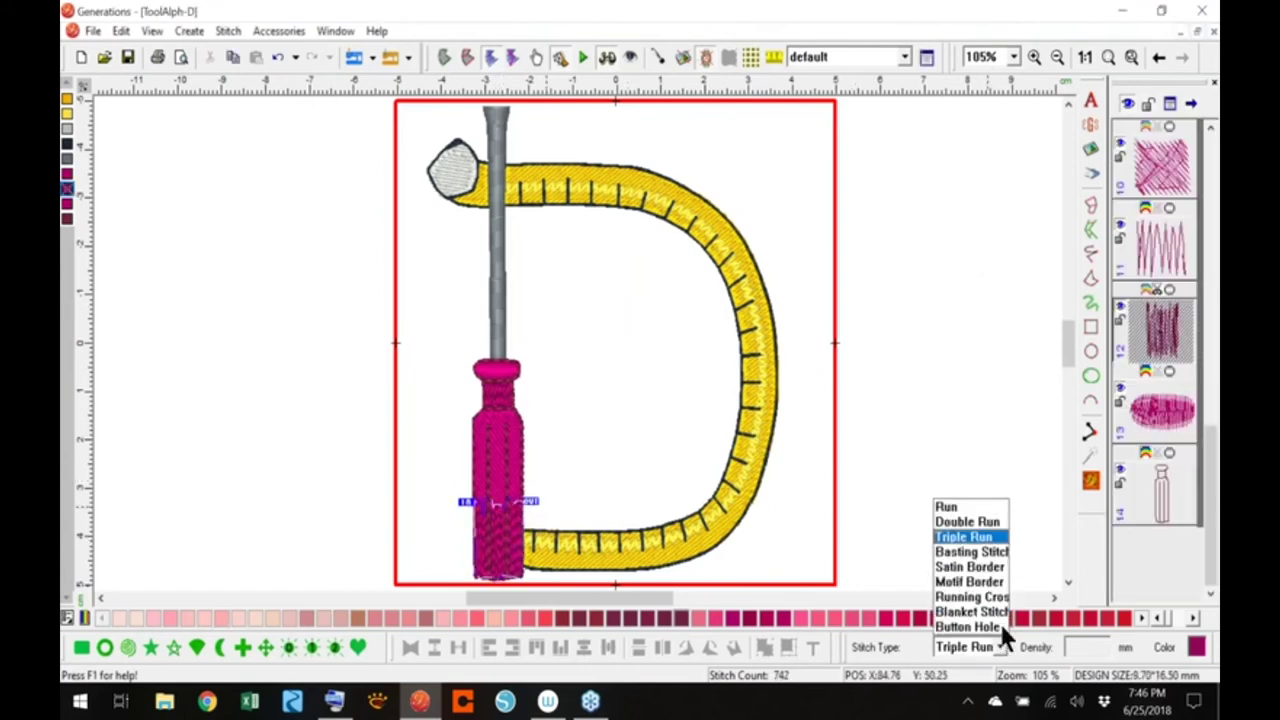
{"action": "left_click", "coordinate": [970, 522]}
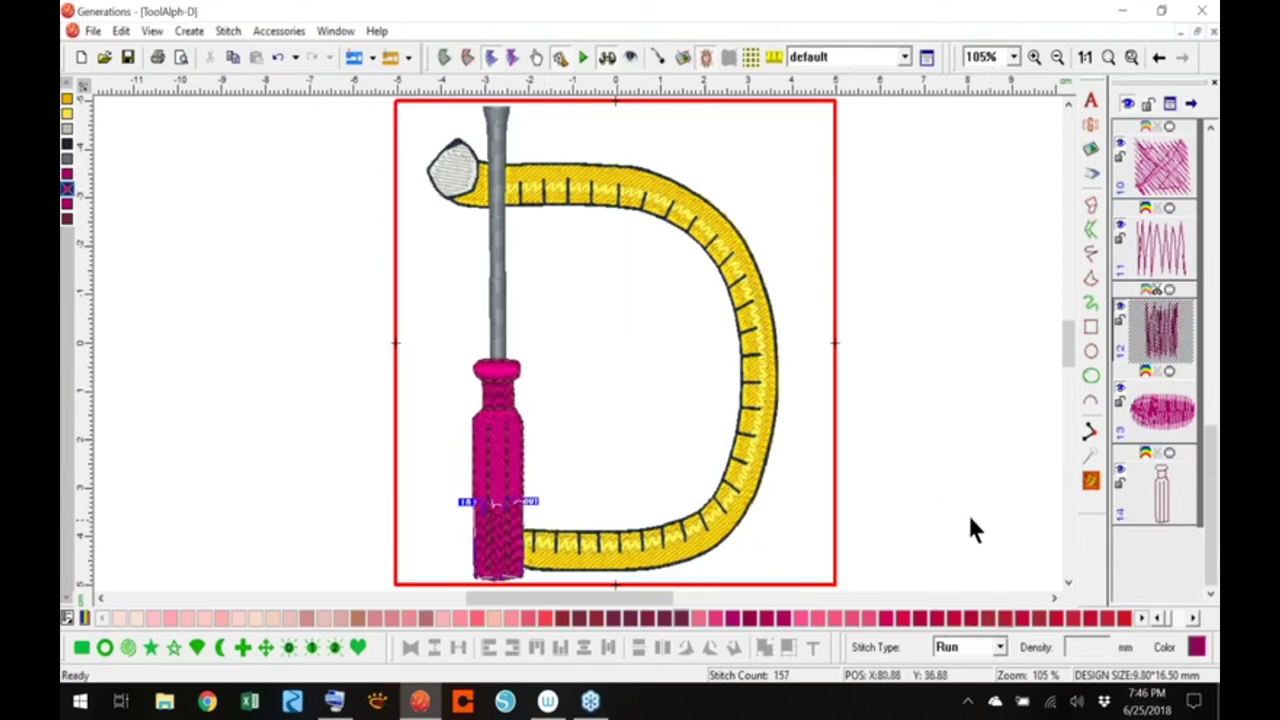
Change the handle neck shading's stitch type to Run and clear the selection
{"action": "left_click", "coordinate": [503, 405]}
{"action": "left_click", "coordinate": [998, 640]}
{"action": "left_click", "coordinate": [960, 507]}
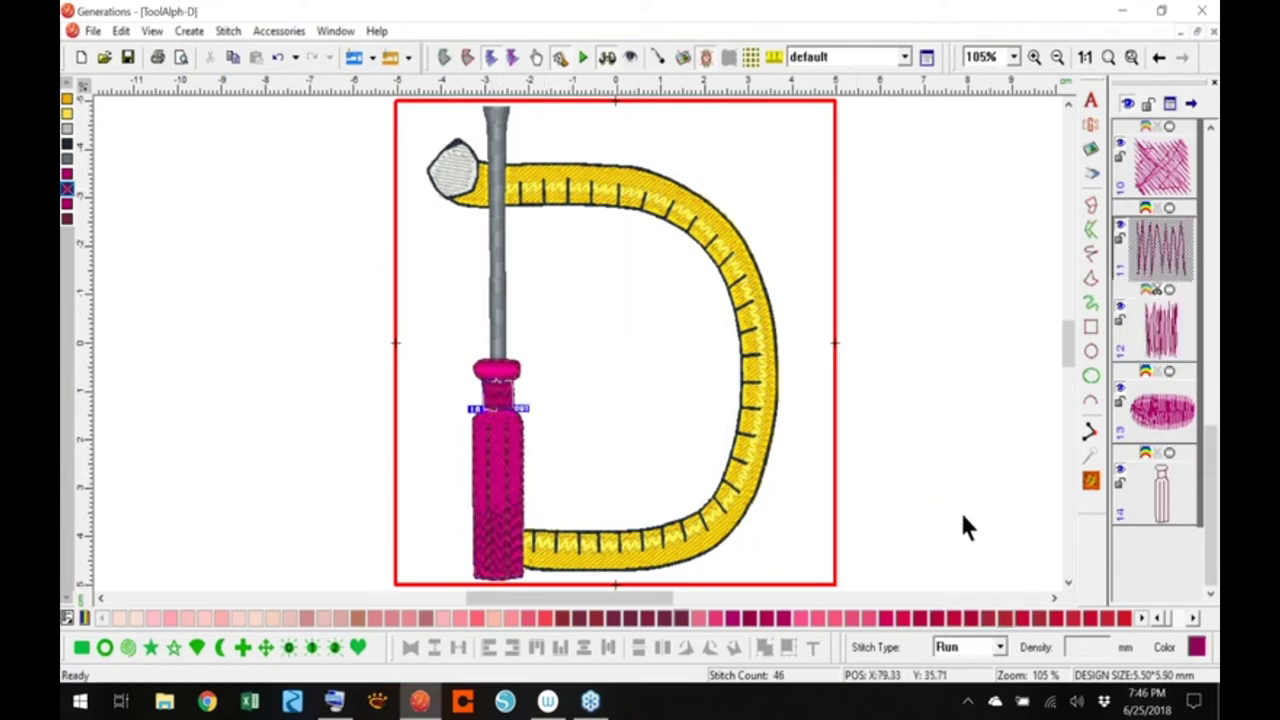
{"action": "left_click", "coordinate": [893, 383]}
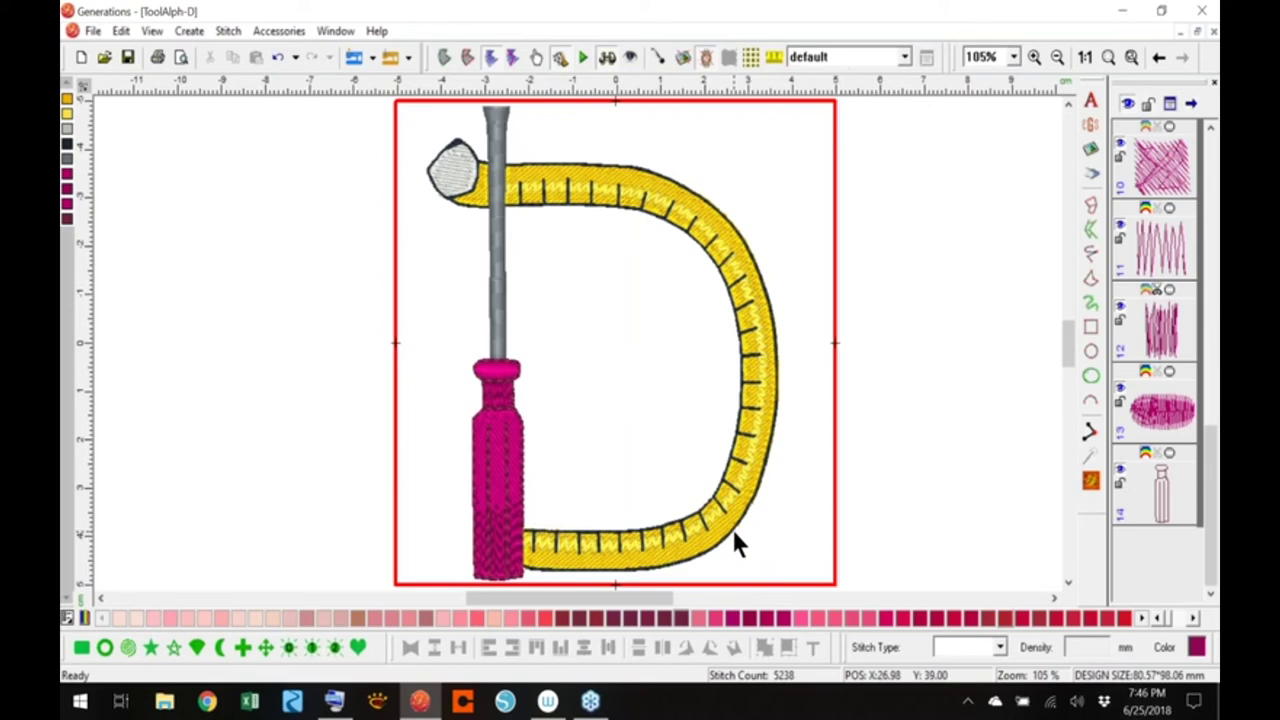
Inspect the light-yellow Satin highlight along the tape measure with the 3D stitch view turned off and on again
{"action": "left_click", "coordinate": [766, 414]}
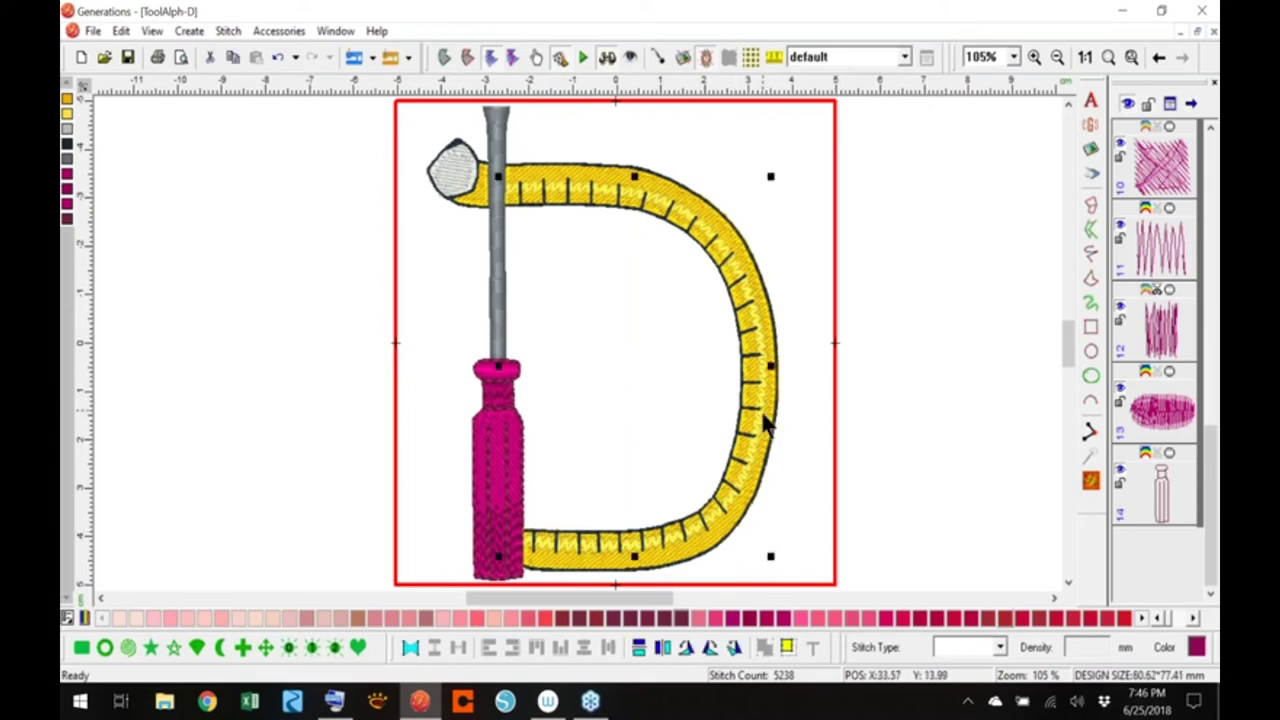
{"action": "left_click", "coordinate": [766, 410]}
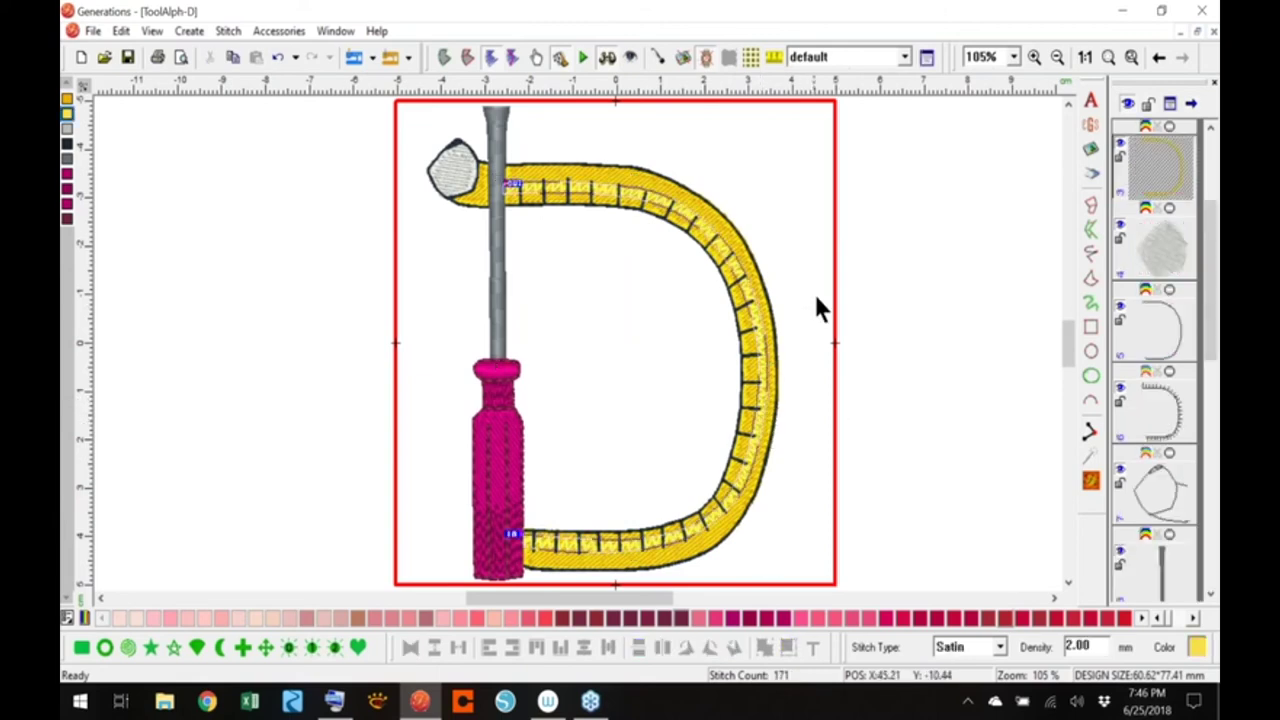
{"action": "left_click", "coordinate": [609, 57]}
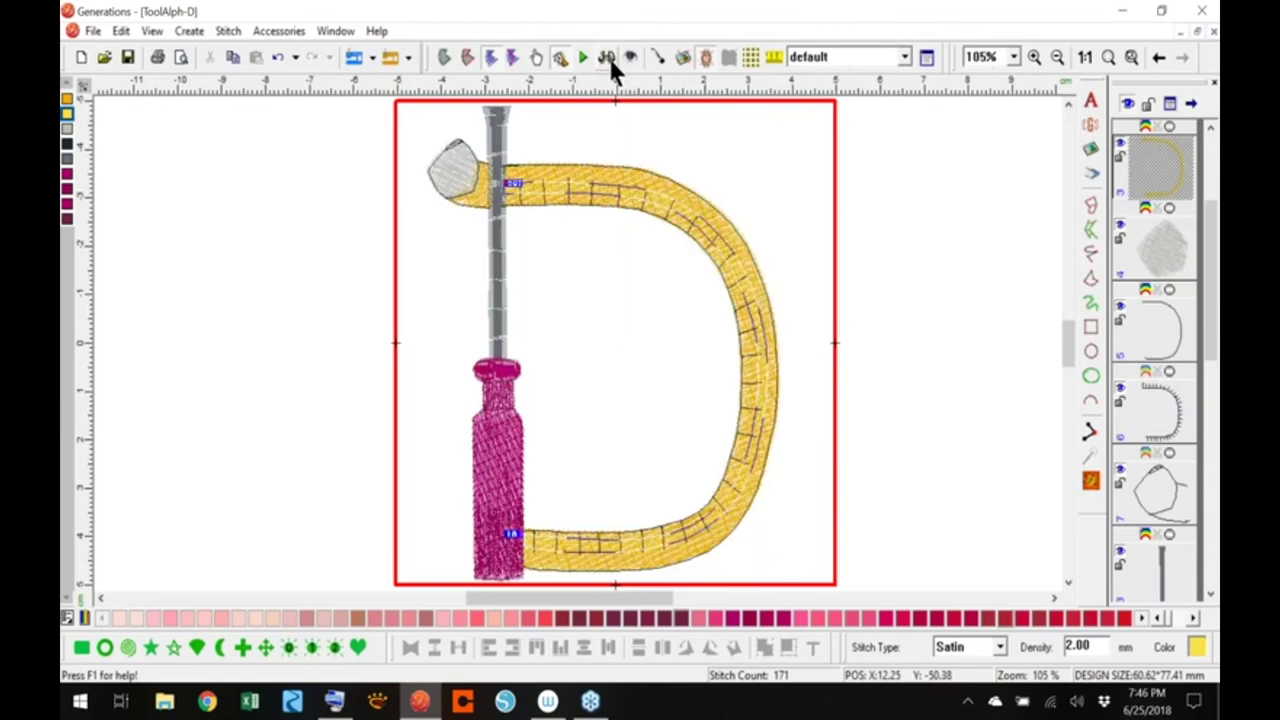
{"action": "left_click", "coordinate": [609, 57]}
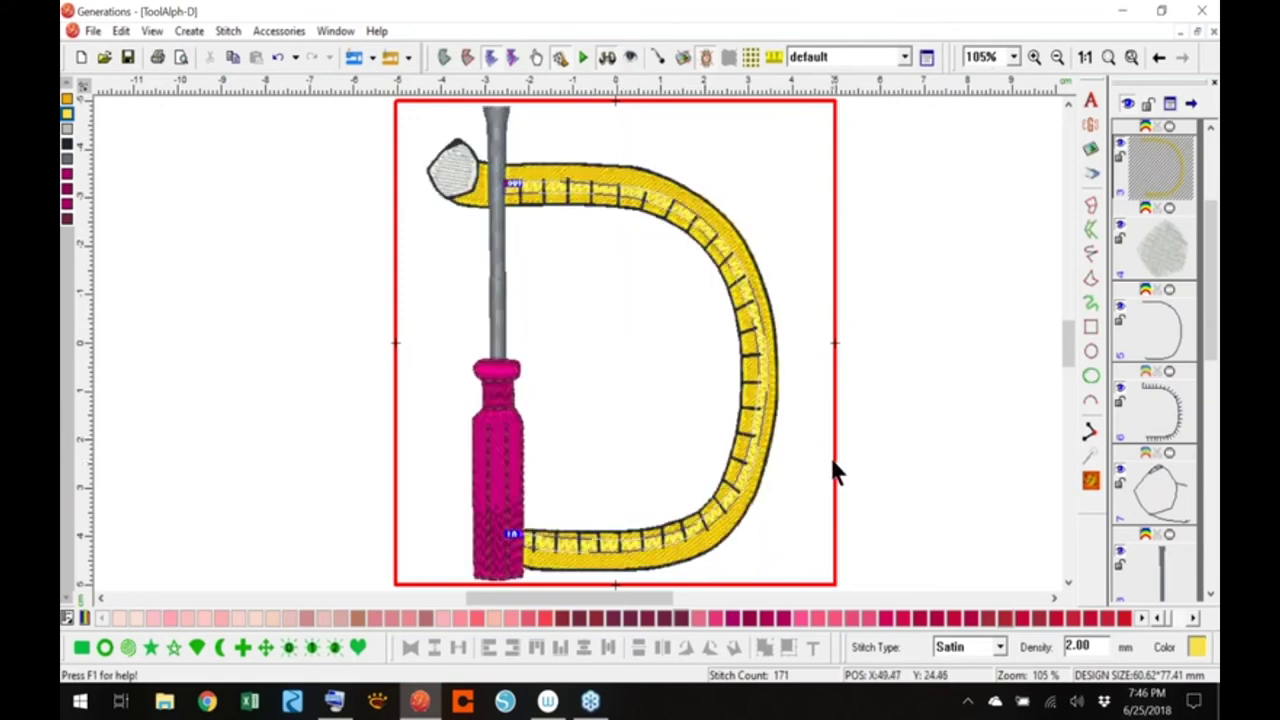
{"action": "left_click", "coordinate": [876, 399]}
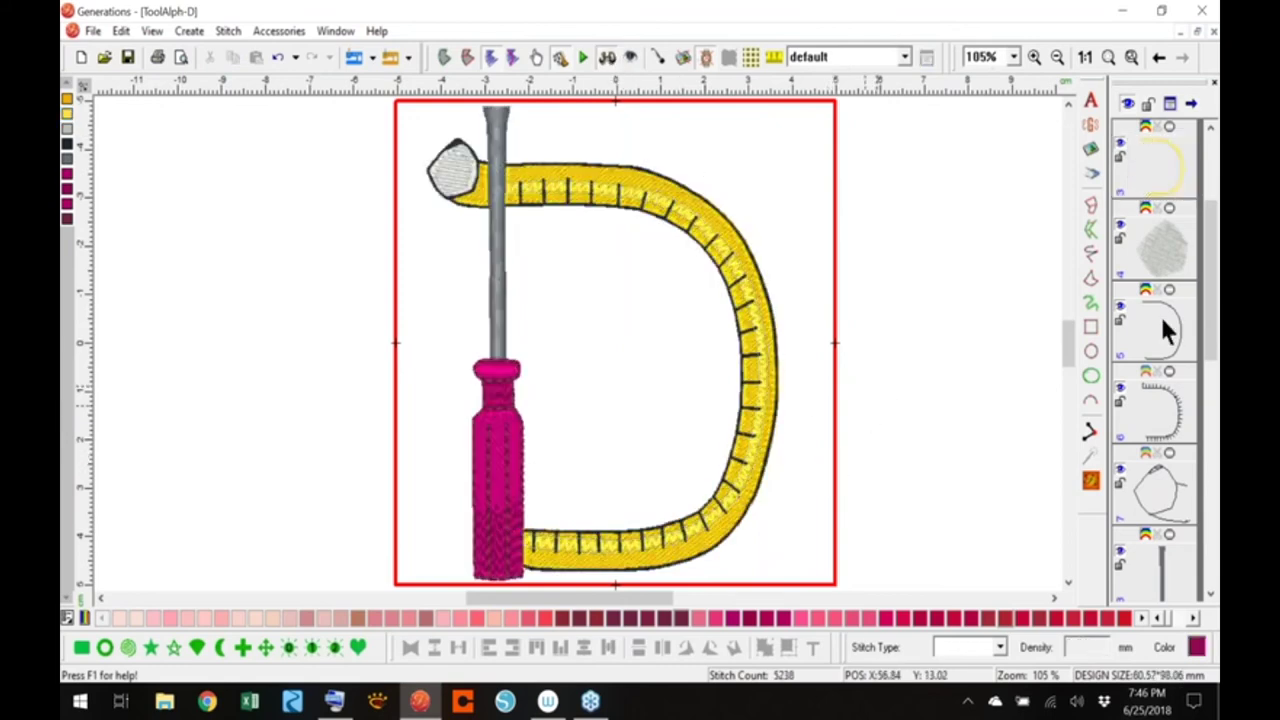
{"action": "left_click", "coordinate": [1214, 231]}
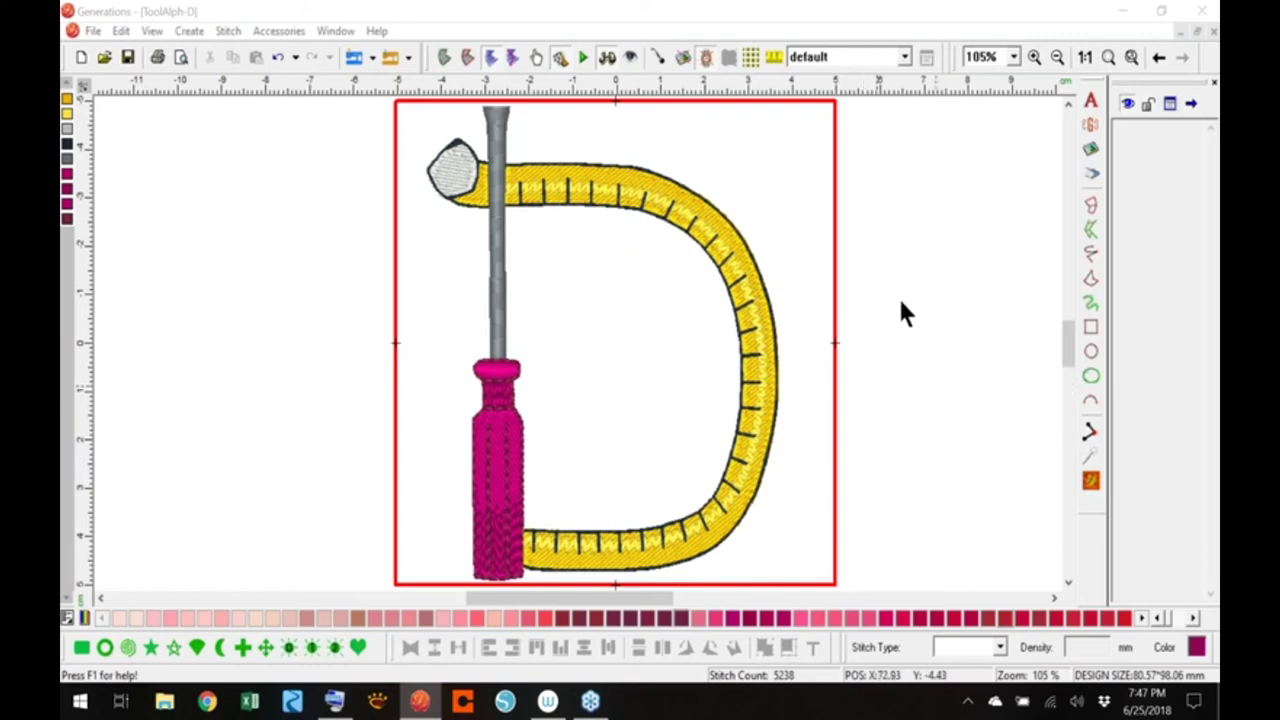
Move the exit point of the tape end's dark outline to where its upper line meets the screwdriver shaft and regenerate its stitches
{"action": "left_click", "coordinate": [1013, 57]}
{"action": "left_click", "coordinate": [985, 150]}
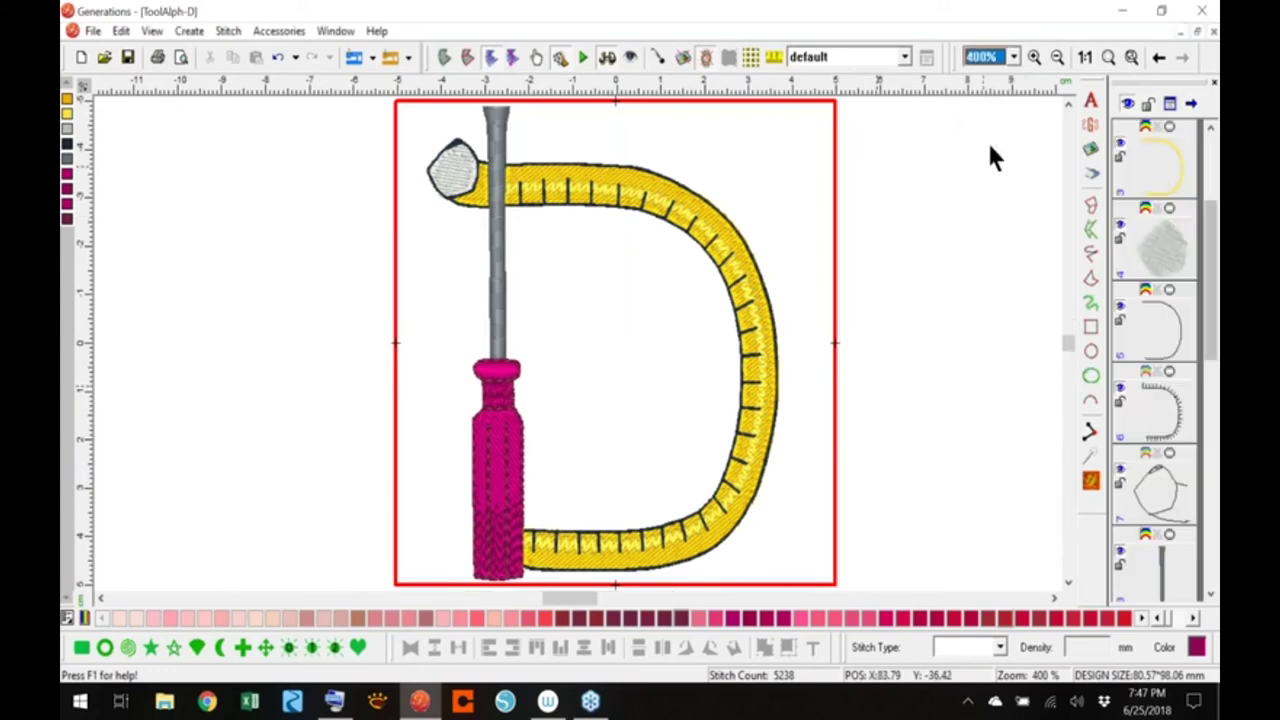
{"action": "left_click_drag", "start_coordinate": [1067, 338], "coordinate": [1067, 331]}
{"action": "left_click_drag", "start_coordinate": [559, 598], "coordinate": [533, 598]}
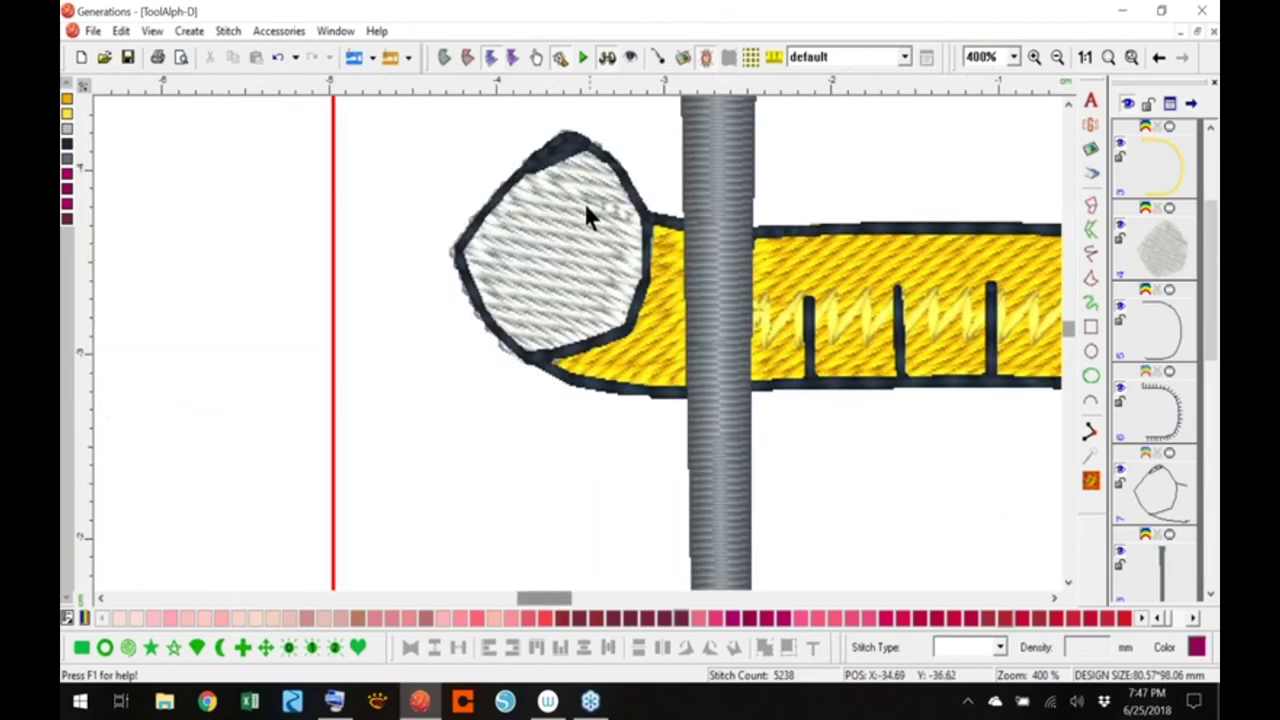
{"action": "left_click", "coordinate": [546, 147]}
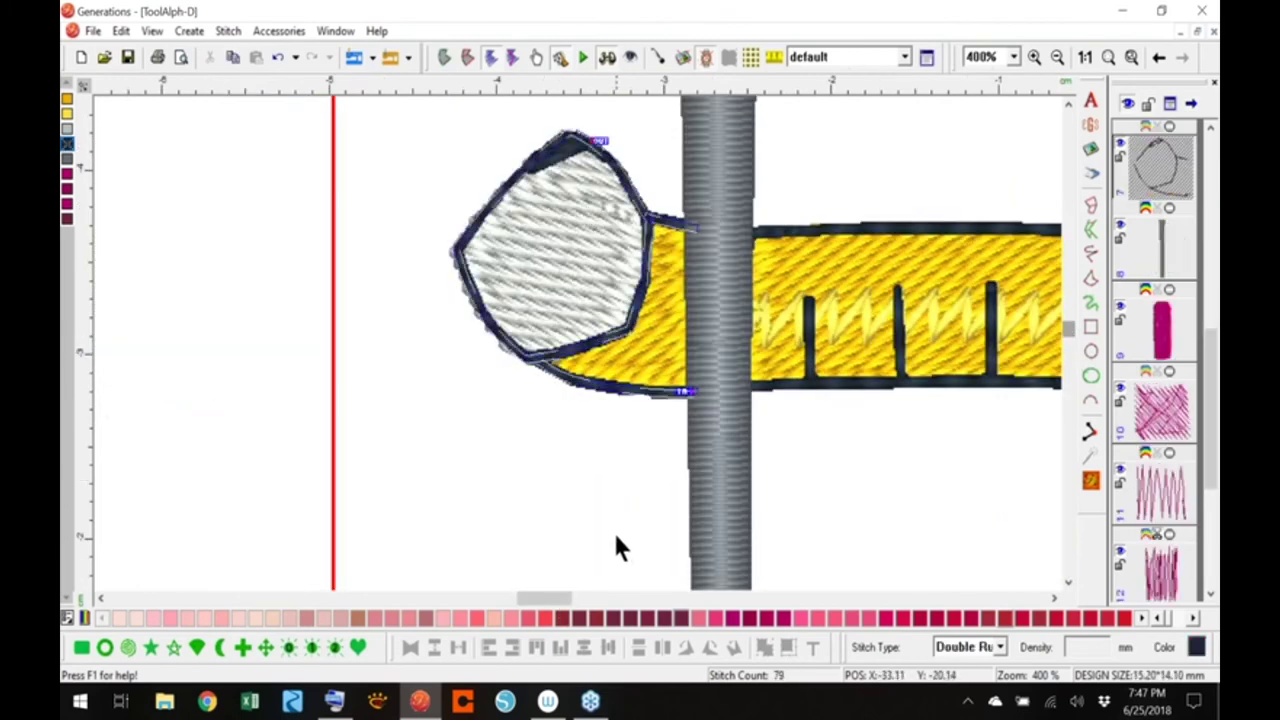
{"action": "mouse_move", "coordinate": [599, 138]}
{"action": "left_mouse_down"}
{"action": "mouse_move", "coordinate": [660, 169]}
{"action": "mouse_move", "coordinate": [685, 219]}
{"action": "left_mouse_up"}
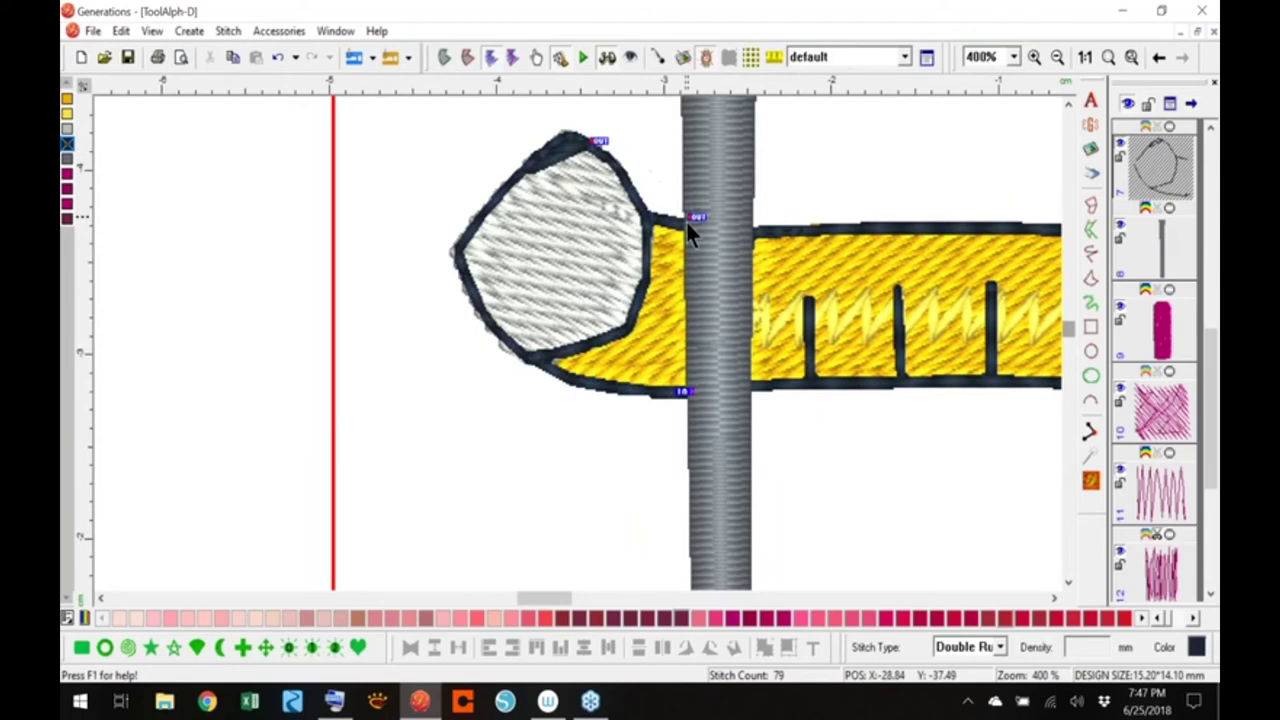
{"action": "left_click", "coordinate": [1090, 480]}
{"action": "left_click", "coordinate": [1085, 55]}
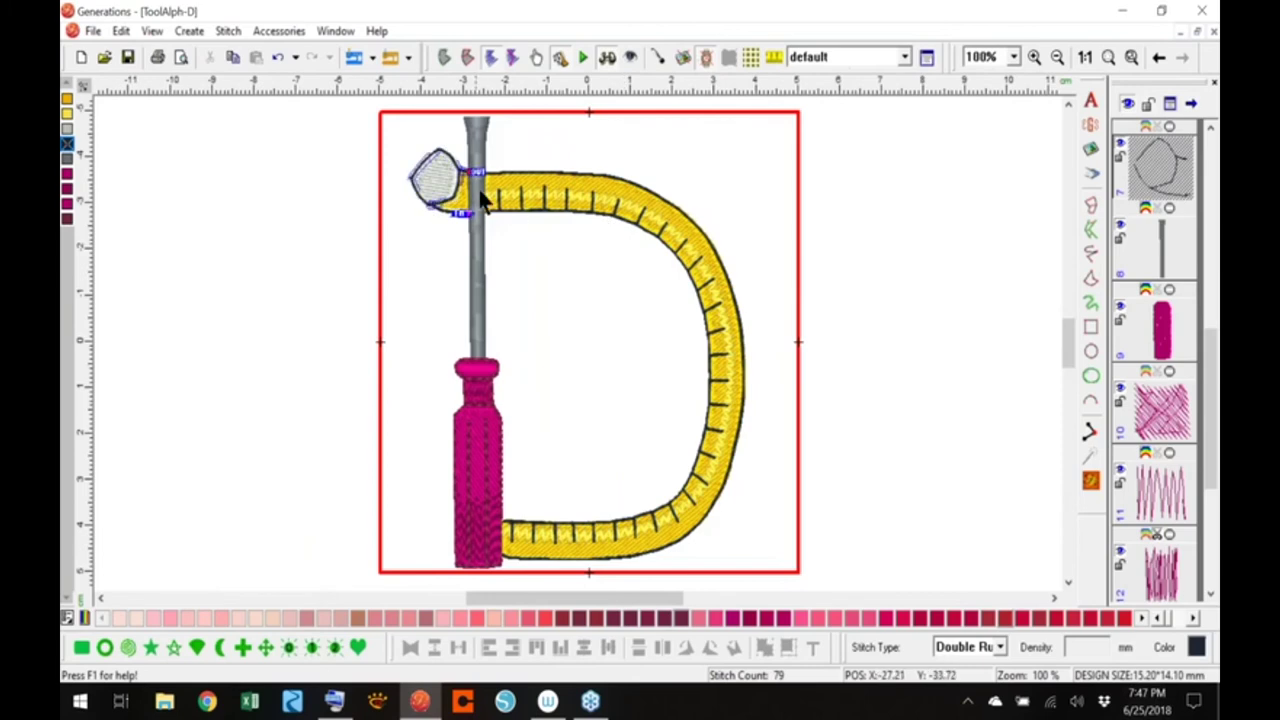
{"action": "left_click", "coordinate": [902, 326]}
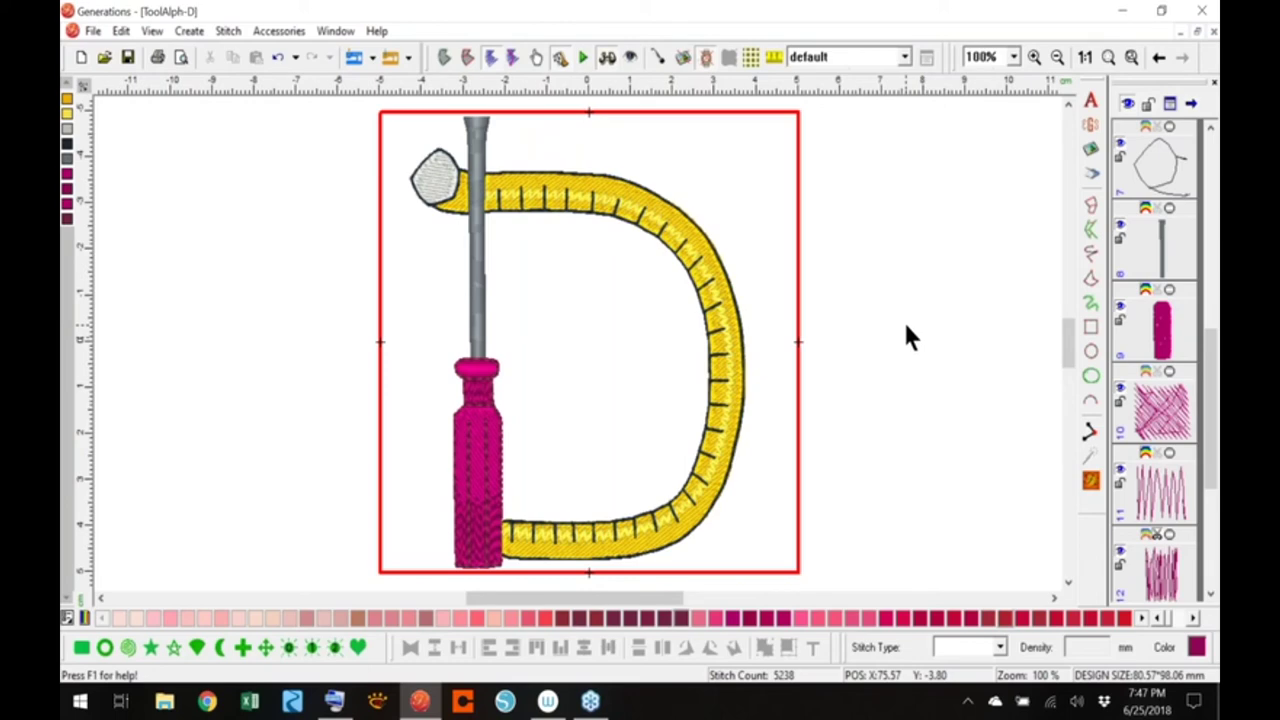
Rotate the screwdriver handle body's fill stitch direction to nearly vertical, regenerating the stitches after each angle adjustment
{"action": "left_click", "coordinate": [1209, 234]}
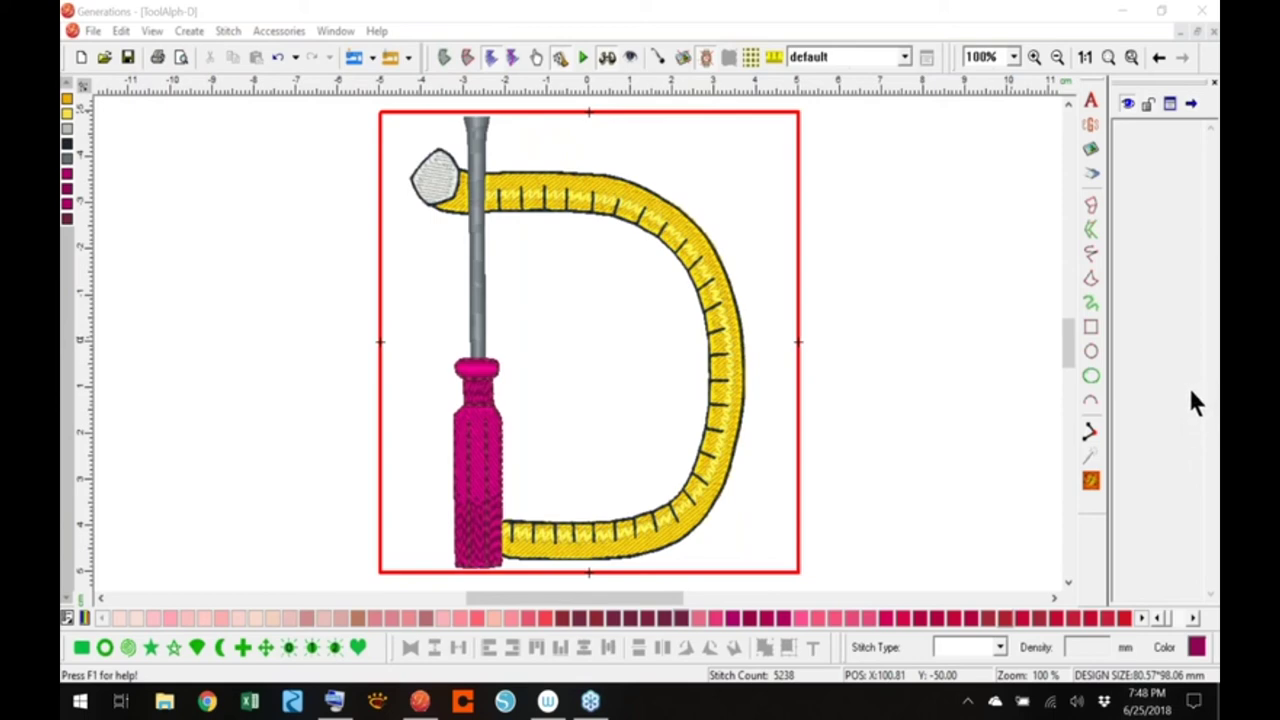
{"action": "left_click", "coordinate": [476, 473]}
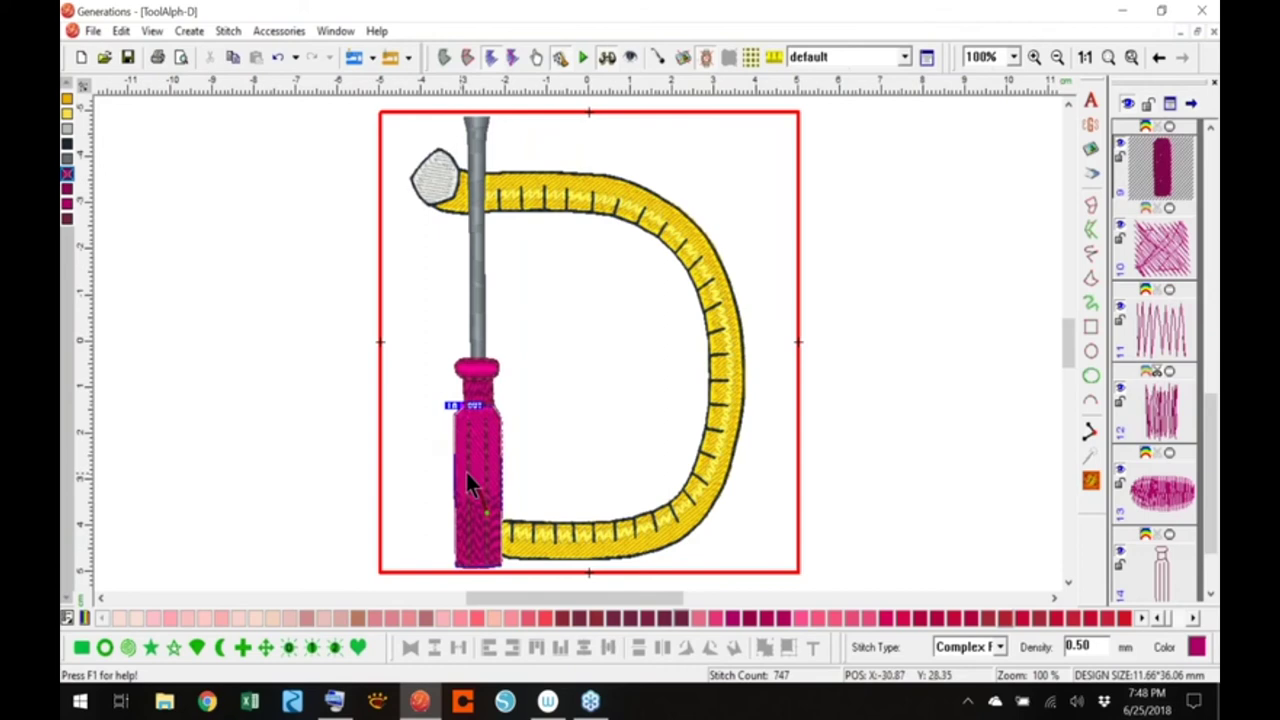
{"action": "left_click_drag", "start_coordinate": [486, 511], "coordinate": [474, 451]}
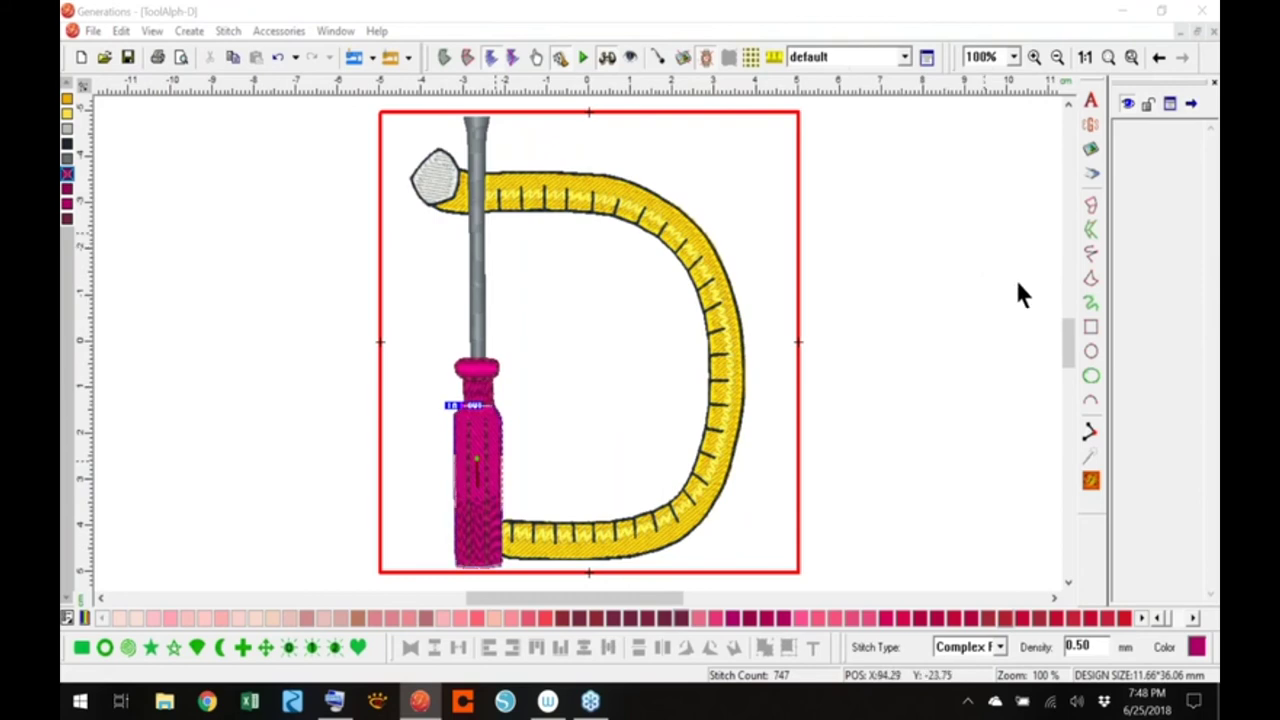
{"action": "left_click", "coordinate": [1091, 482]}
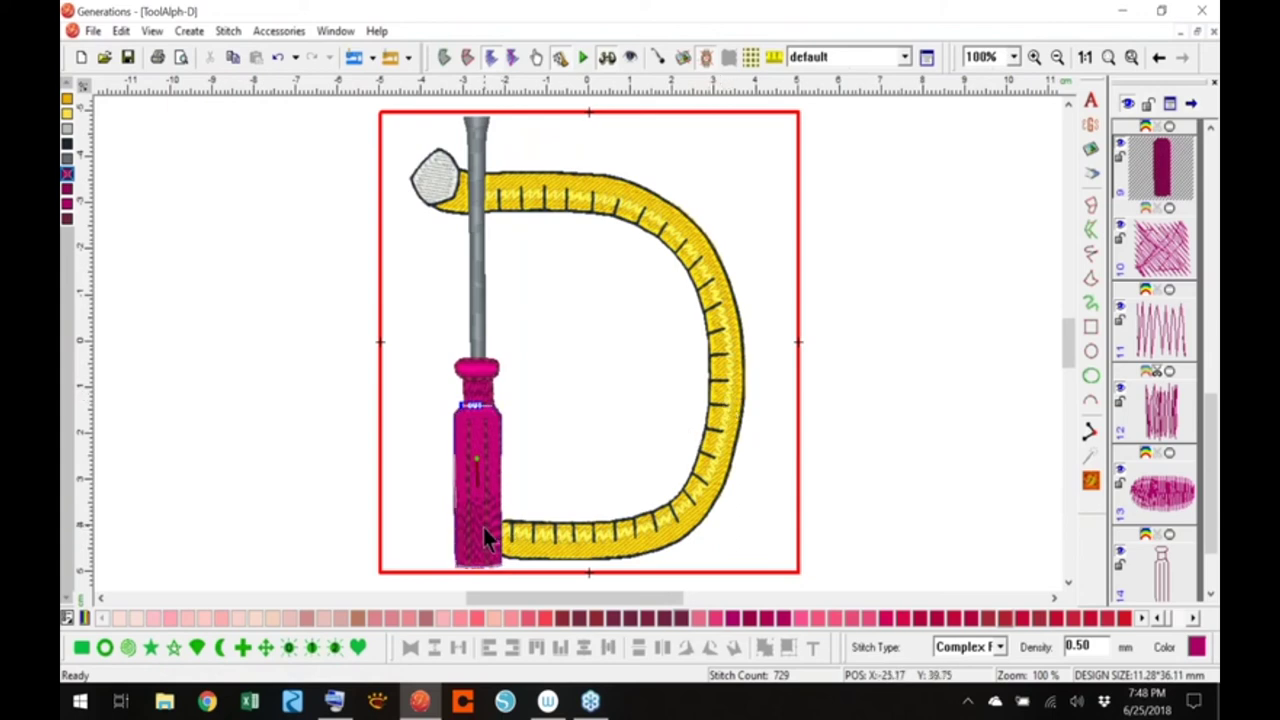
{"action": "left_click", "coordinate": [477, 457]}
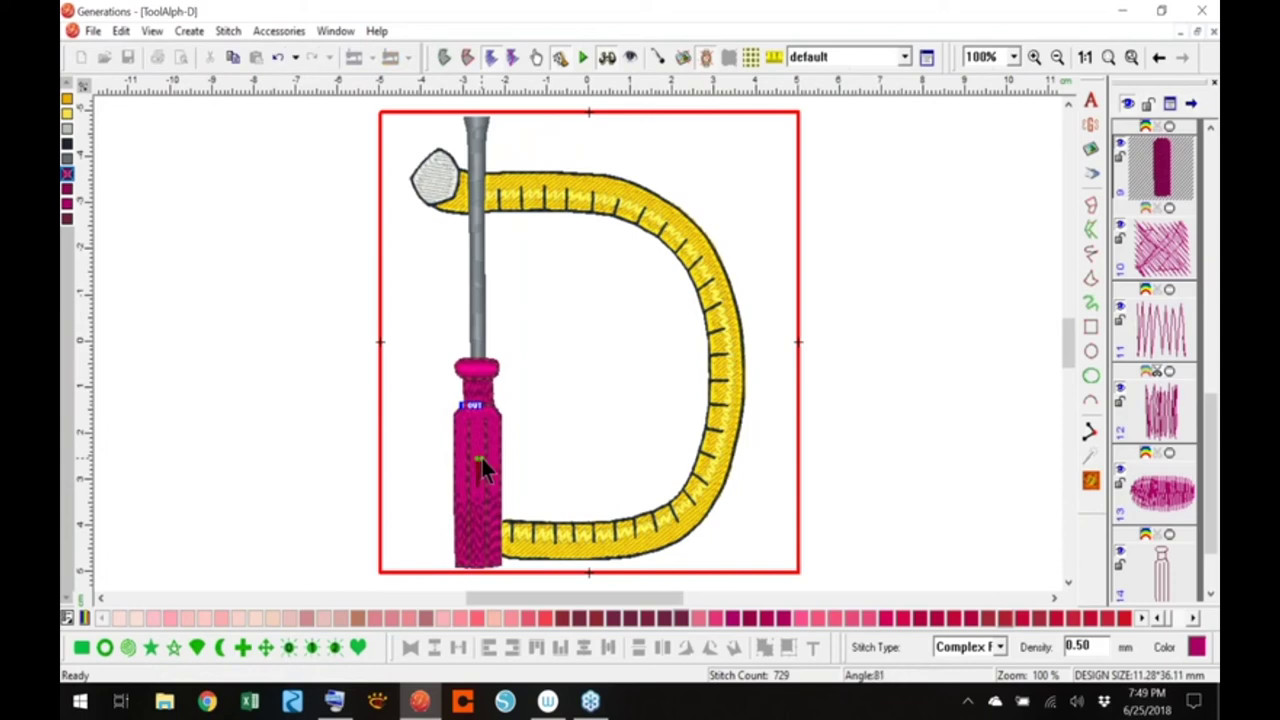
{"action": "left_click", "coordinate": [1091, 481]}
{"action": "left_click", "coordinate": [810, 358]}
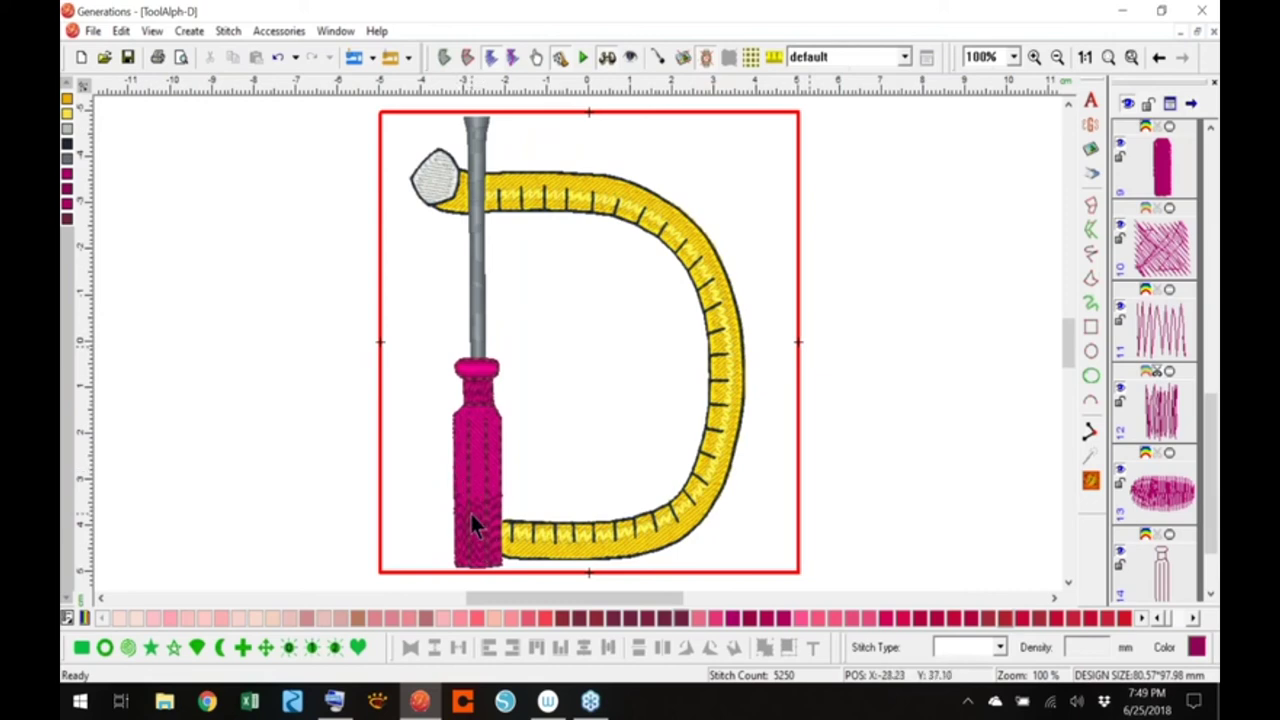
{"action": "left_click", "coordinate": [474, 466]}
{"action": "left_click_drag", "start_coordinate": [465, 463], "coordinate": [475, 459]}
{"action": "left_click", "coordinate": [1091, 480]}
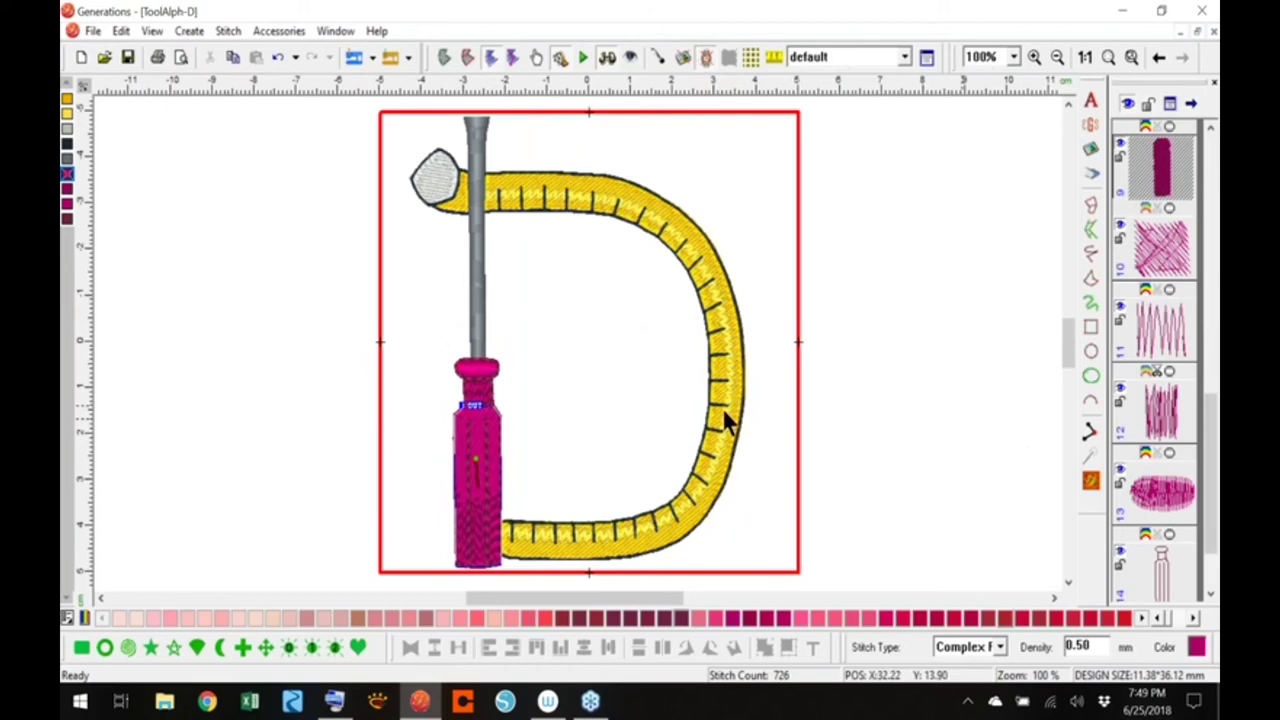
Check the stitch direction of the tape measure's gold fill, clear the selection, and save the design
{"action": "left_click", "coordinate": [737, 408]}
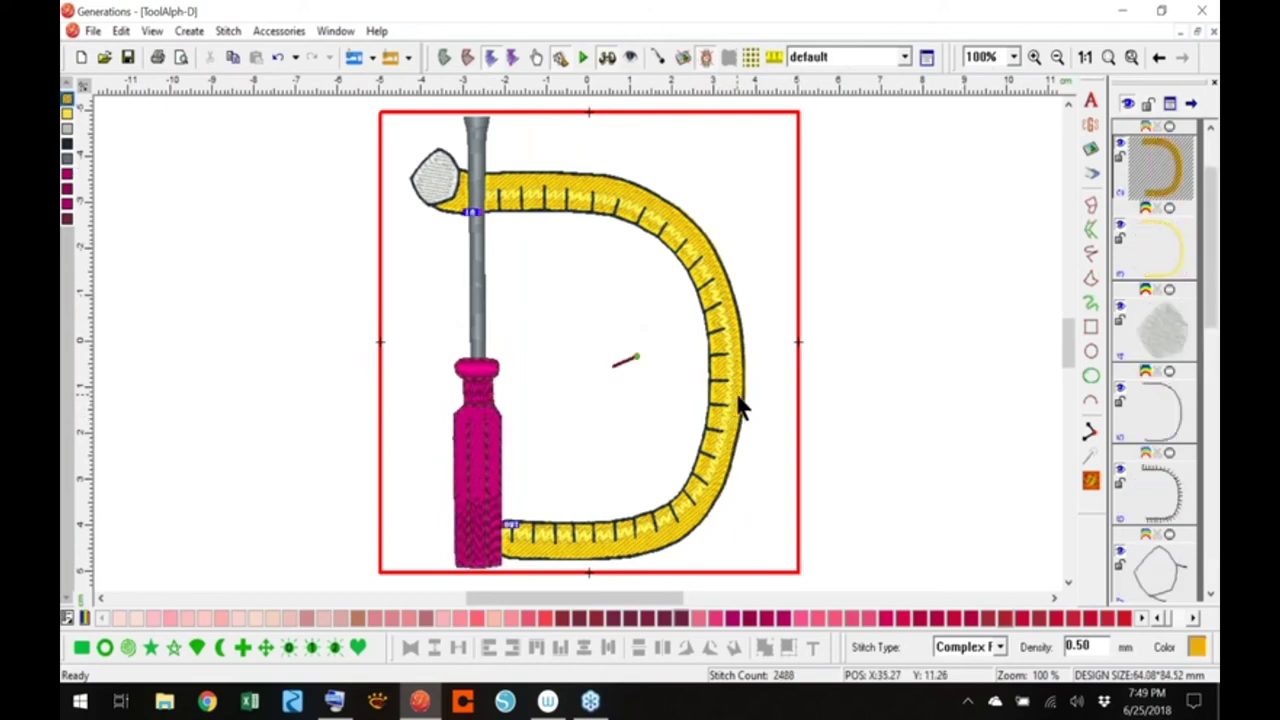
{"action": "left_click", "coordinate": [758, 368]}
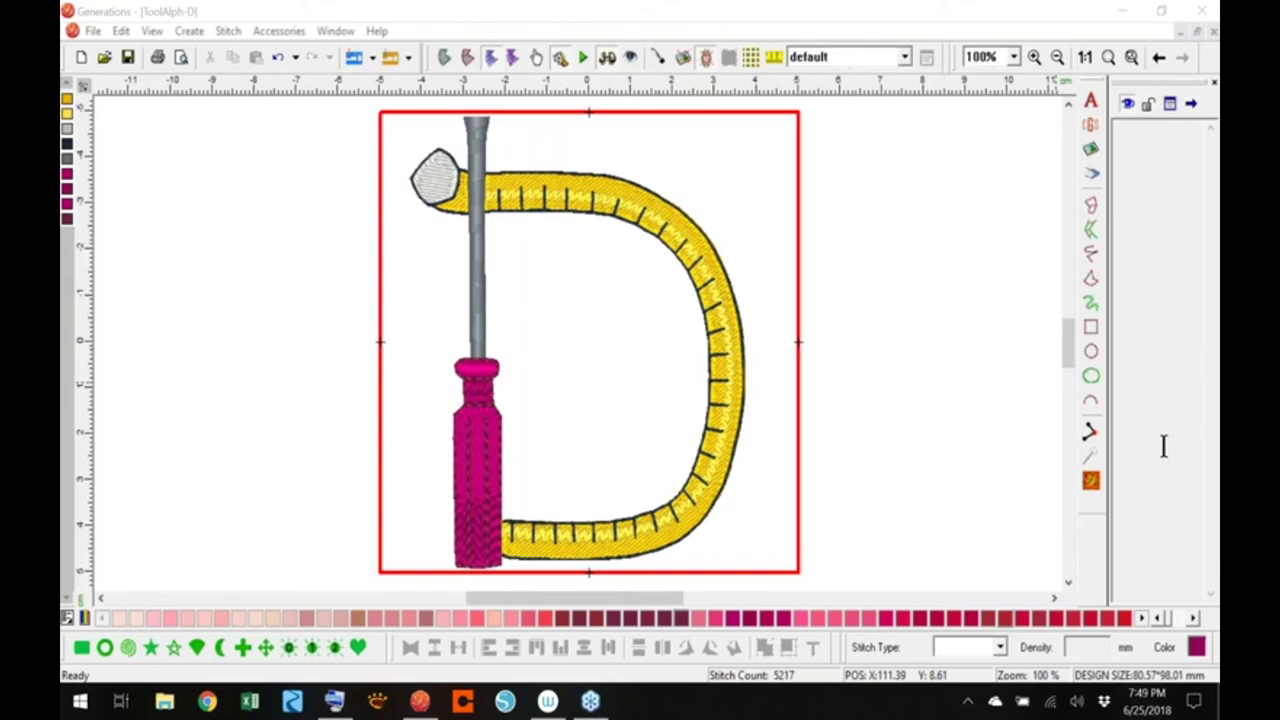
{"action": "left_click", "coordinate": [128, 58]}
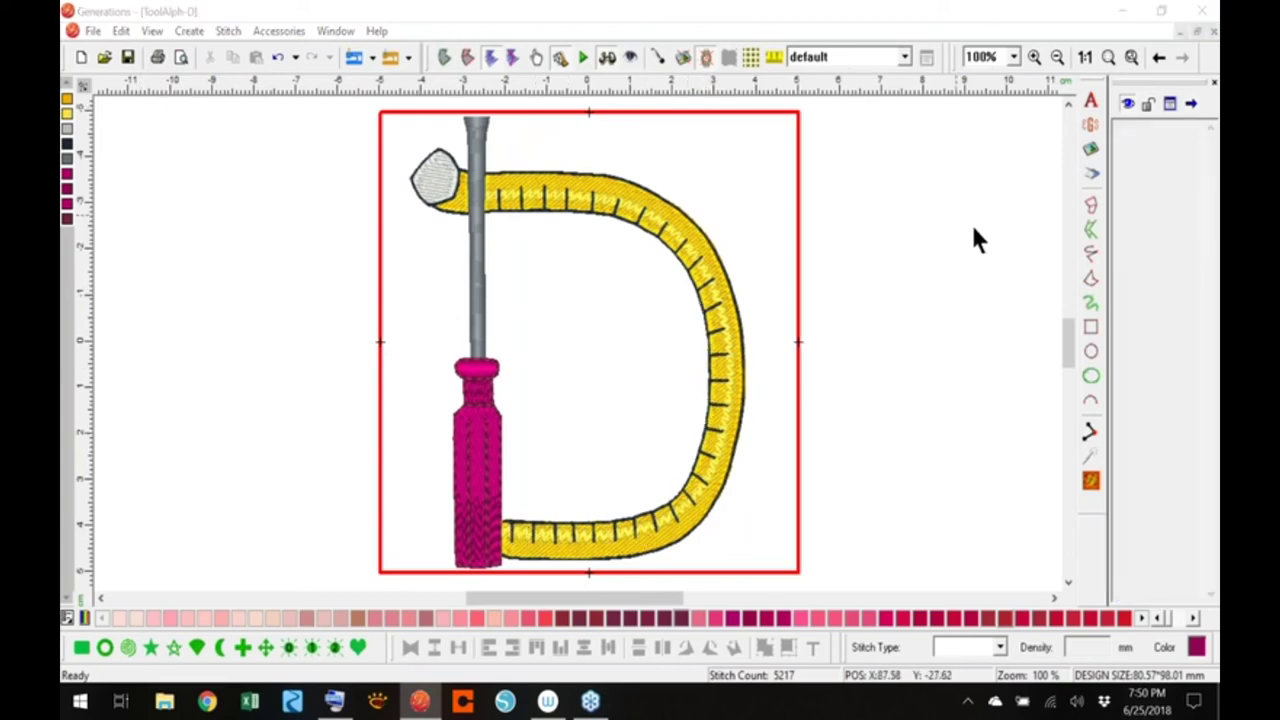
Trace the tape measure's inner edge with a freehand line, from the shaft around to the handle
{"action": "left_click", "coordinate": [1090, 252]}
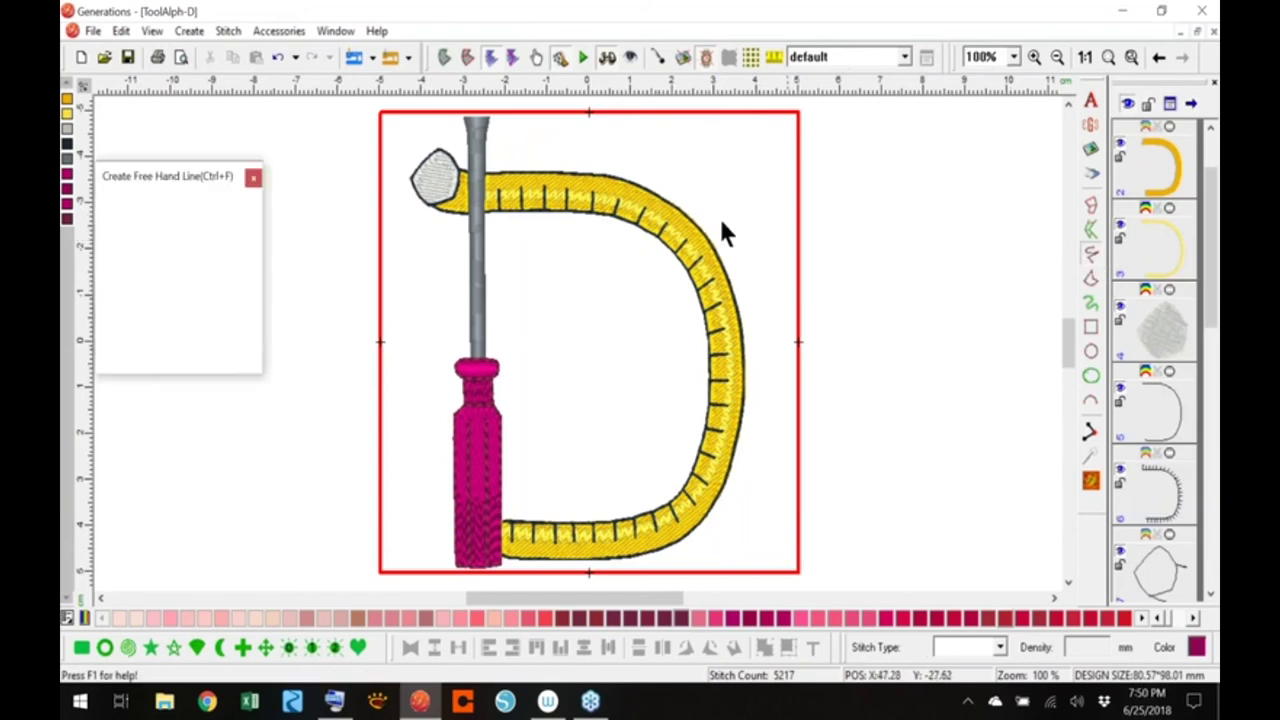
{"action": "mouse_move", "coordinate": [486, 208]}
{"action": "left_mouse_down"}
{"action": "mouse_move", "coordinate": [523, 218]}
{"action": "mouse_move", "coordinate": [533, 203]}
{"action": "mouse_move", "coordinate": [606, 212]}
{"action": "mouse_move", "coordinate": [667, 245]}
{"action": "mouse_move", "coordinate": [712, 352]}
{"action": "mouse_move", "coordinate": [704, 432]}
{"action": "mouse_move", "coordinate": [666, 506]}
{"action": "mouse_move", "coordinate": [584, 523]}
{"action": "mouse_move", "coordinate": [498, 520]}
{"action": "left_mouse_up"}
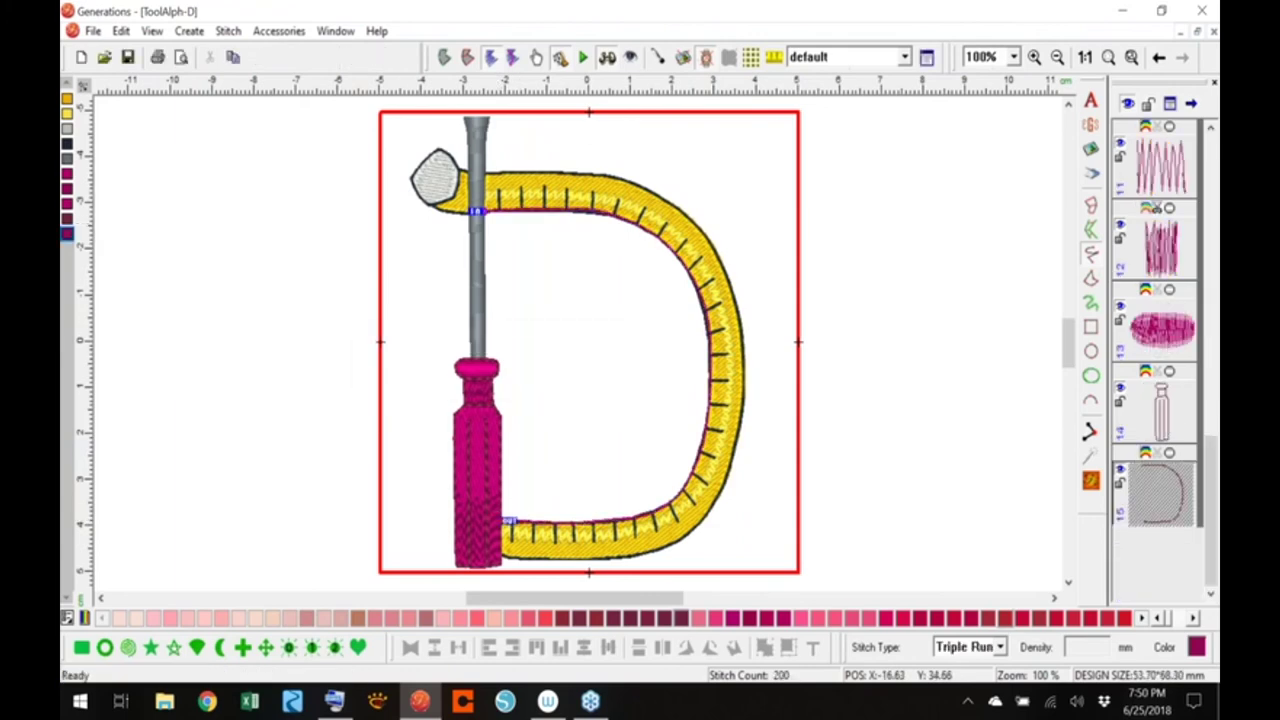
Move the tape measure group aside to expose the traced line, undo the move, and clear the selection
{"action": "left_click", "coordinate": [668, 238]}
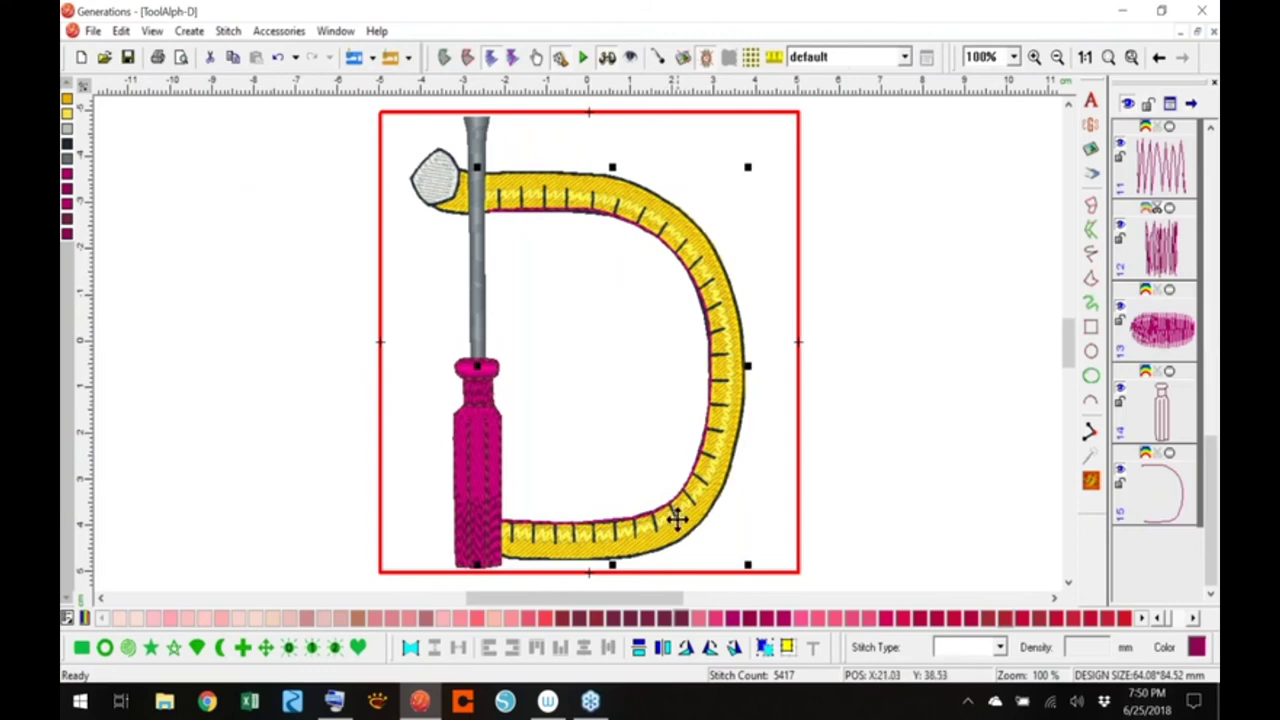
{"action": "mouse_move", "coordinate": [679, 523]}
{"action": "left_mouse_down"}
{"action": "mouse_move", "coordinate": [769, 529]}
{"action": "mouse_move", "coordinate": [909, 493]}
{"action": "left_mouse_up"}
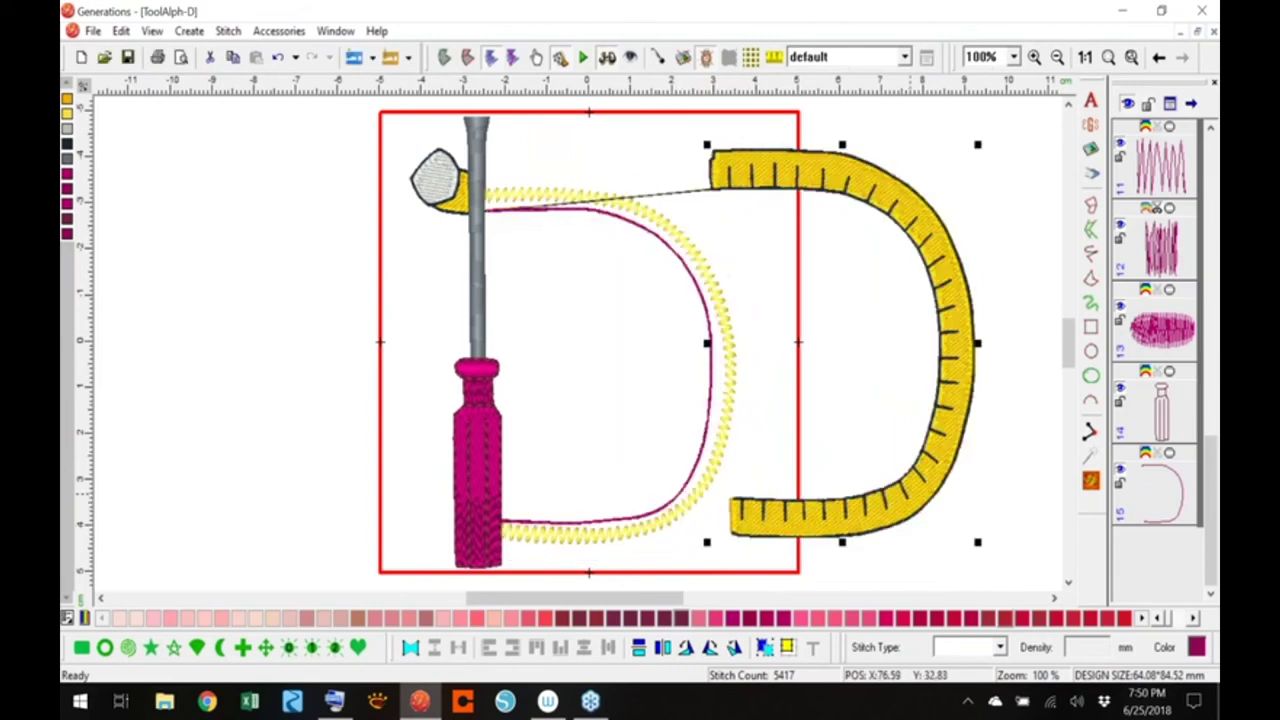
{"action": "left_click", "coordinate": [277, 58]}
{"action": "left_click", "coordinate": [862, 324]}
Select the tick-mark outline, try shifting the tape measure group off the traced line, and undo the shift
{"action": "left_click_drag", "start_coordinate": [1208, 525], "coordinate": [1212, 312]}
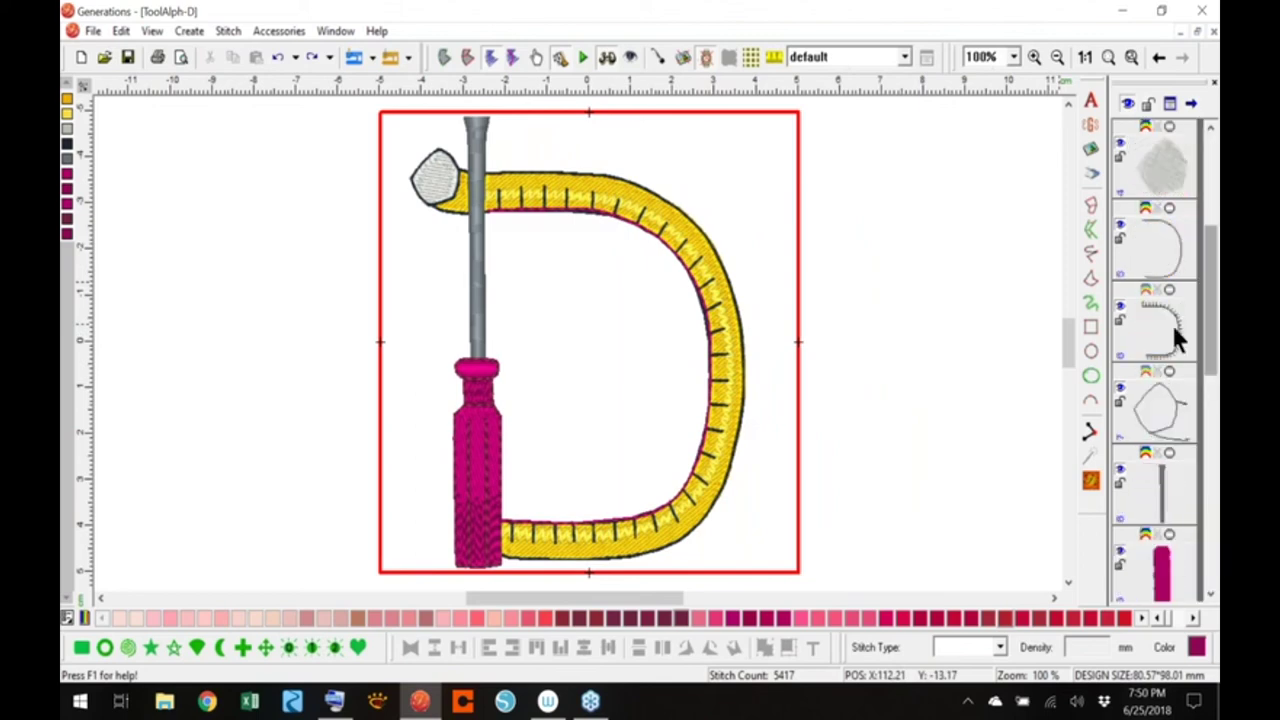
{"action": "left_click", "coordinate": [1178, 338]}
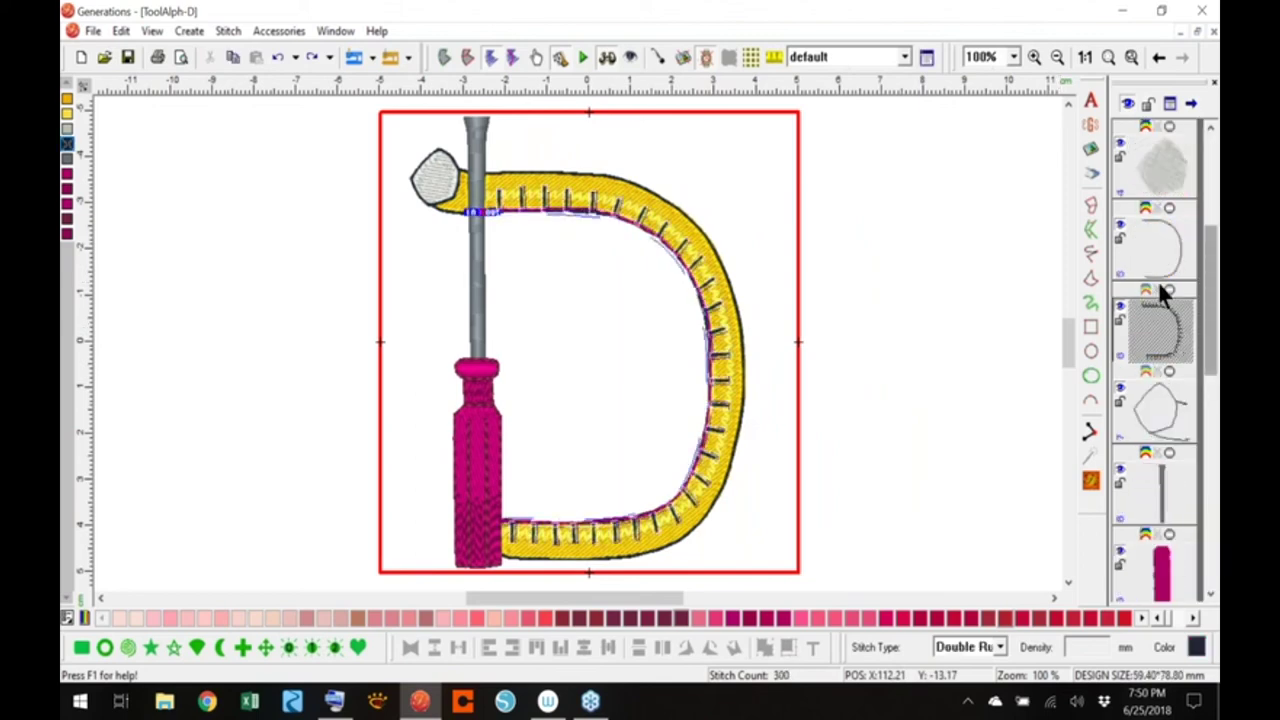
{"action": "left_click", "coordinate": [734, 337]}
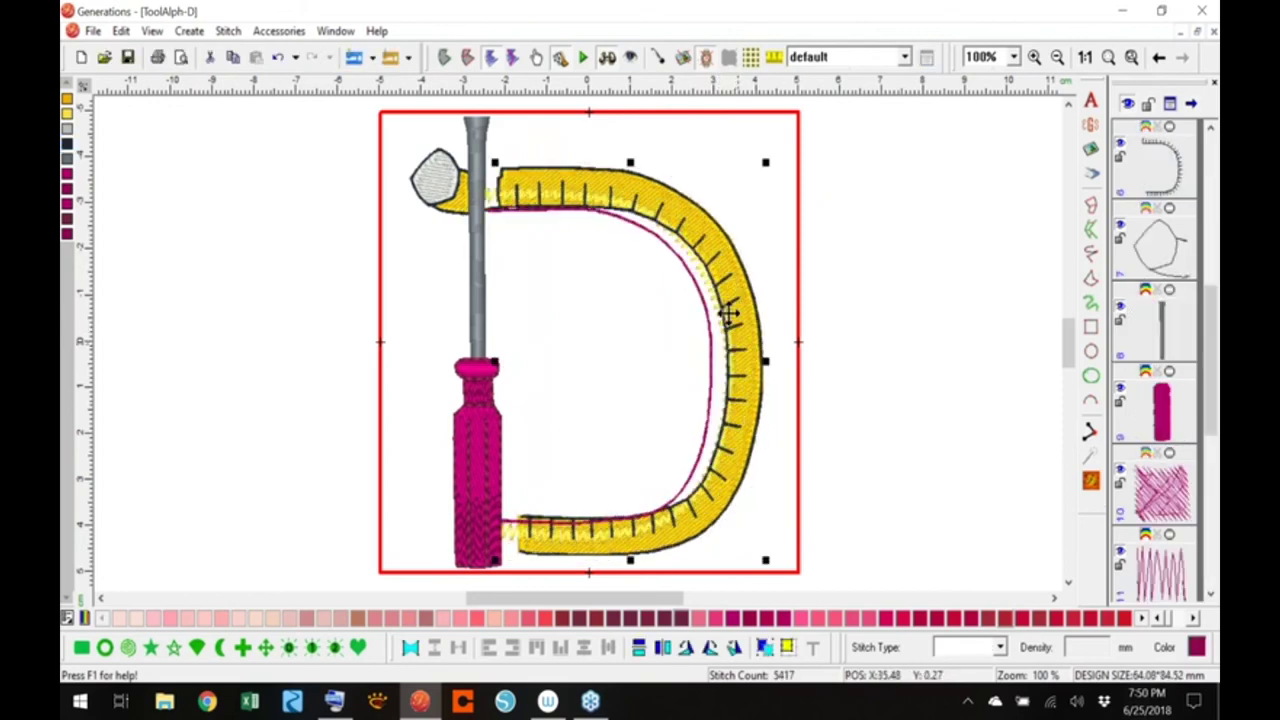
{"action": "left_click", "coordinate": [278, 57]}
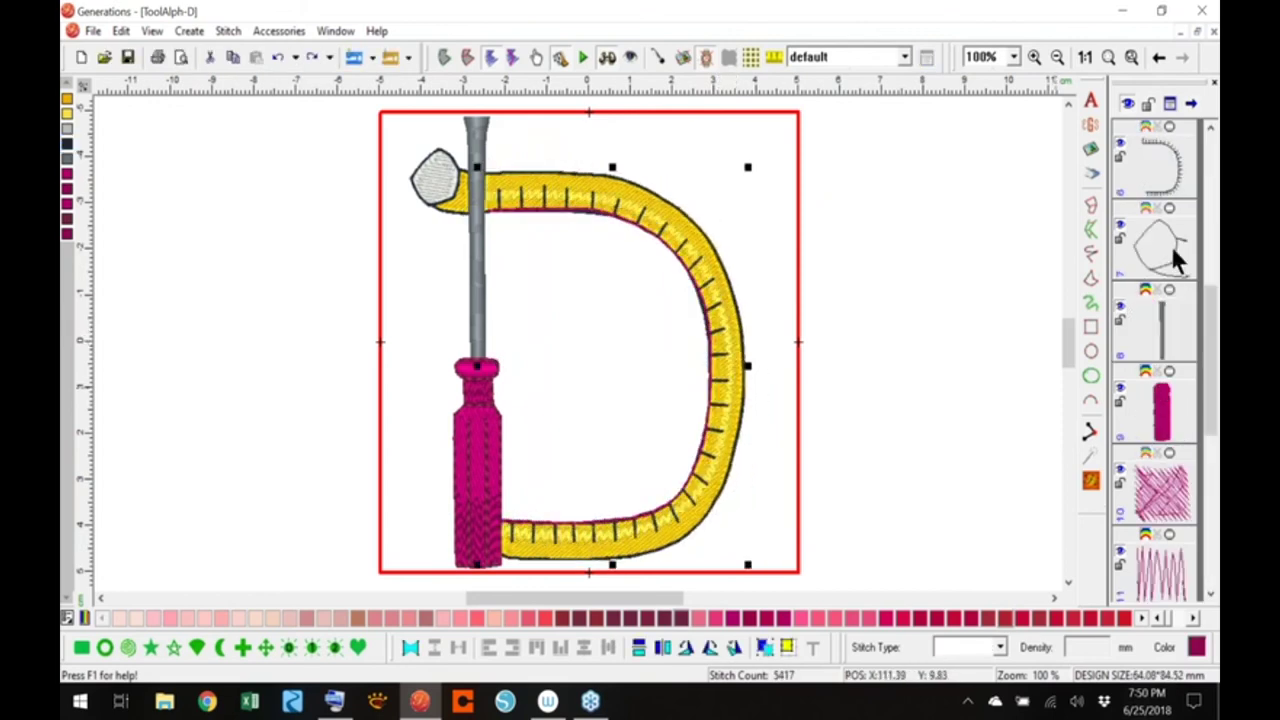
Duplicate the dark tick-mark outline and place the copy beside the design, outside the hoop
{"action": "left_click", "coordinate": [1176, 178]}
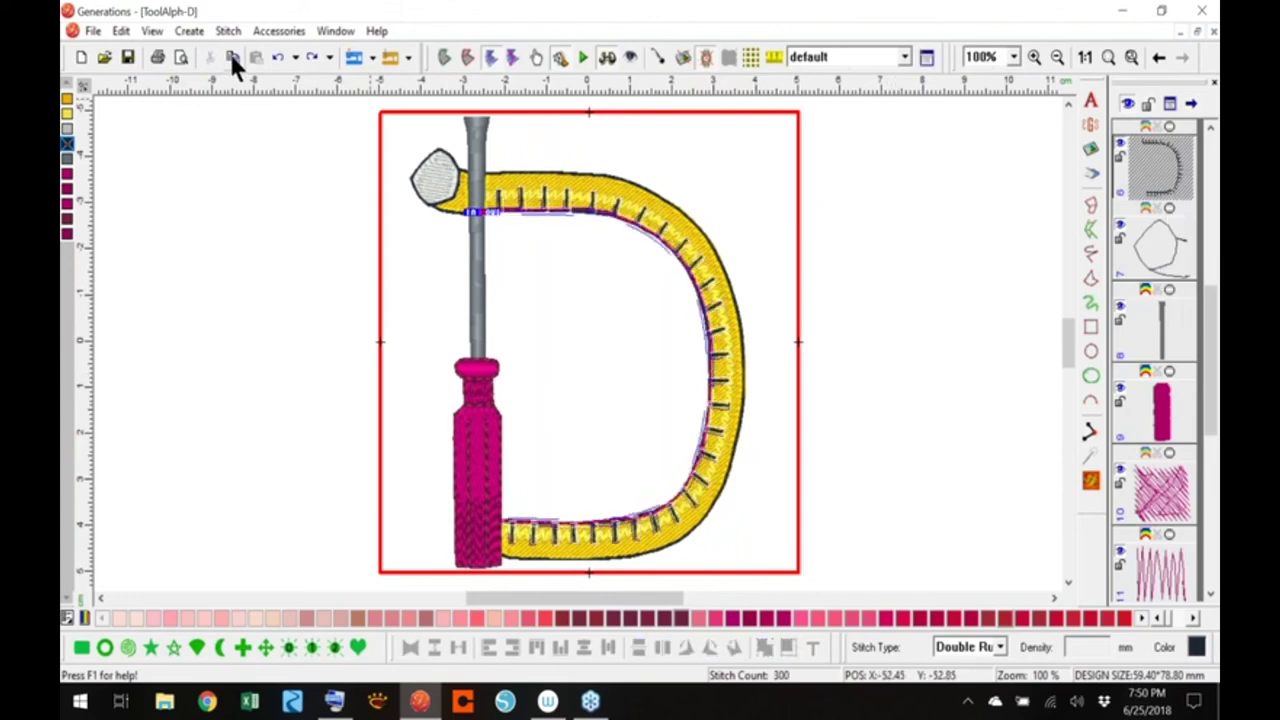
{"action": "left_click", "coordinate": [256, 57]}
{"action": "left_click_drag", "start_coordinate": [720, 309], "coordinate": [1017, 310]}
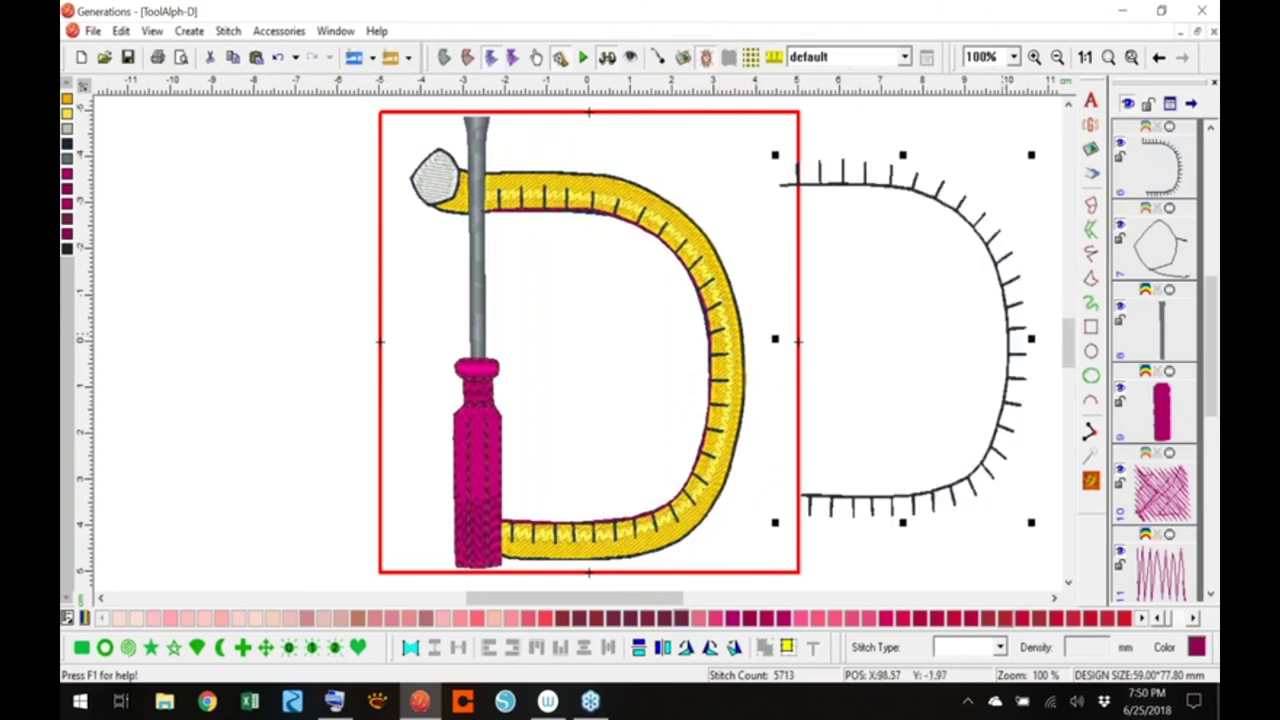
Undo the tick-mark outline copy and its move, as well as the freehand line along the tape's inner edge
{"action": "left_click", "coordinate": [712, 289]}
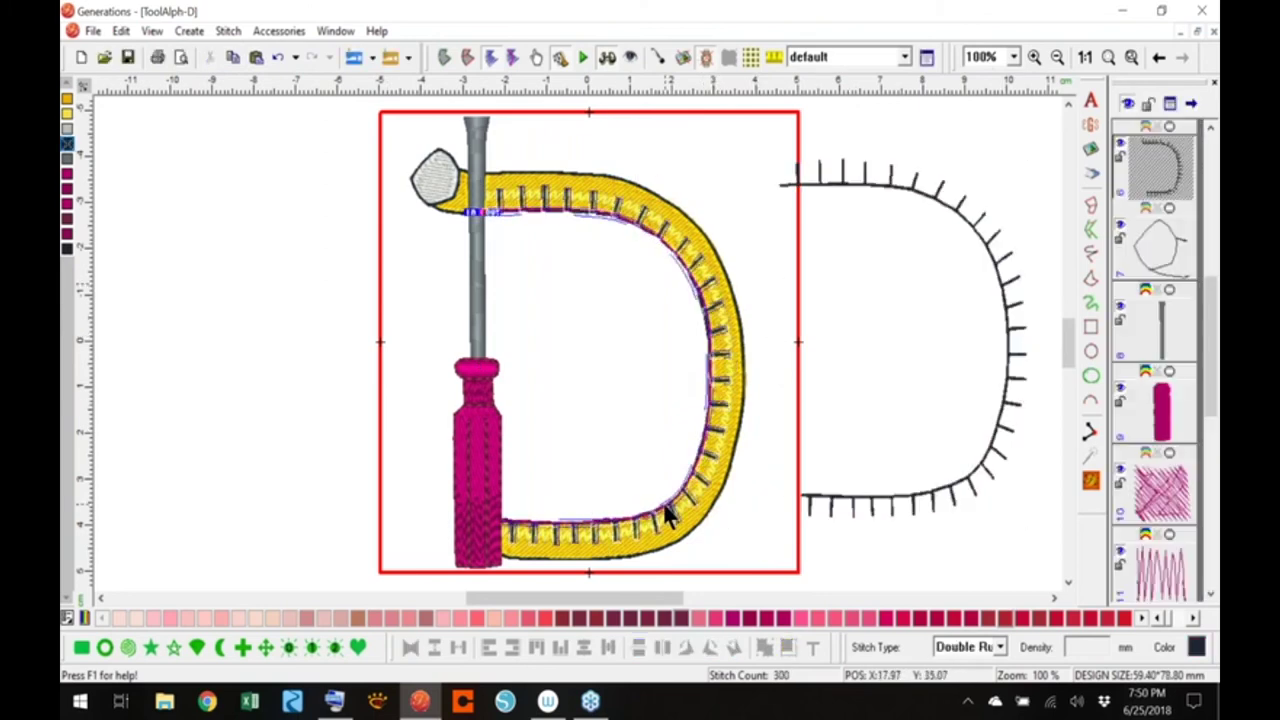
{"action": "key", "text": "ctrl+z"}
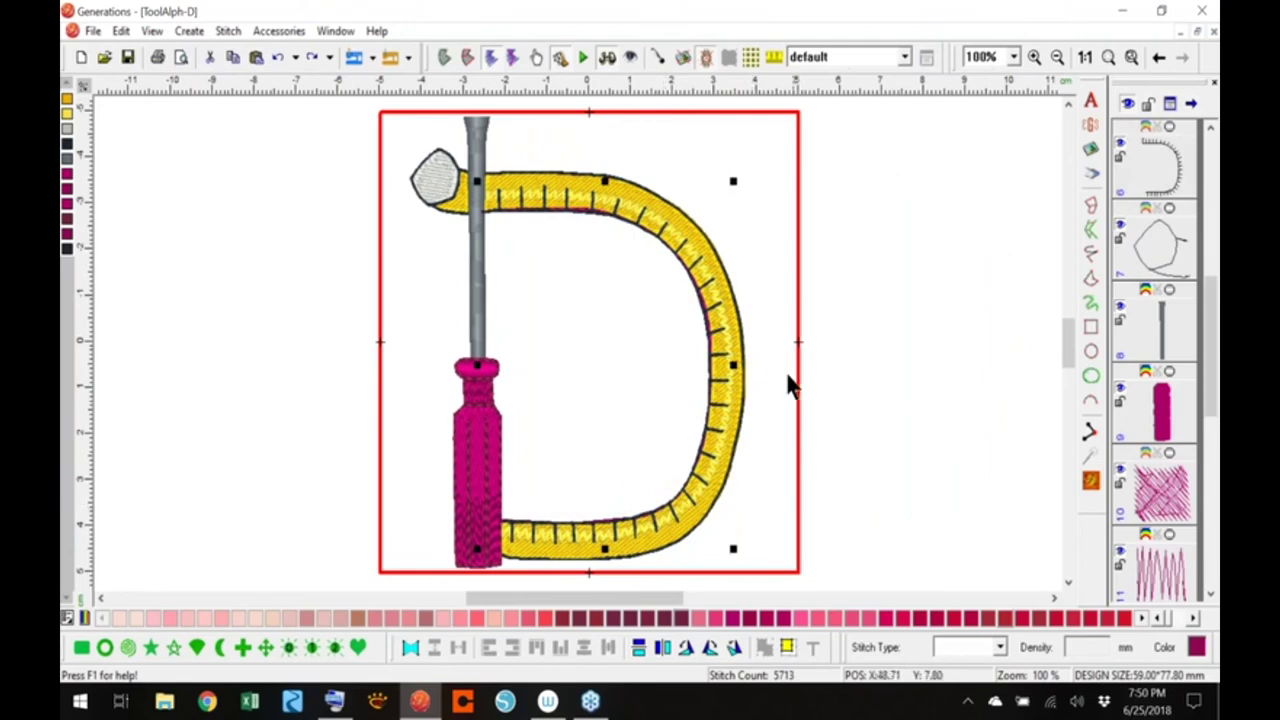
{"action": "left_click", "coordinate": [278, 58]}
{"action": "left_click", "coordinate": [278, 60]}
{"action": "left_click", "coordinate": [278, 61]}
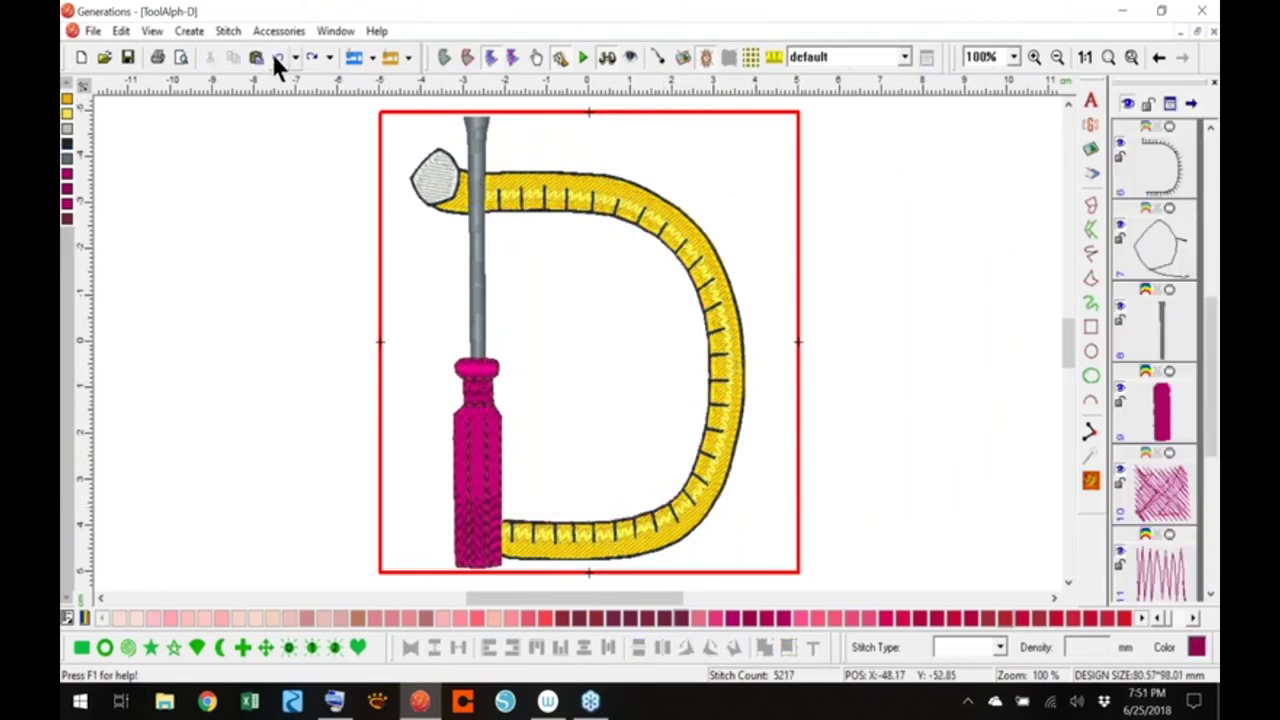
Duplicate the dark tick-mark outline, try placing the copy beside the design, and undo that move
{"action": "left_click", "coordinate": [277, 55]}
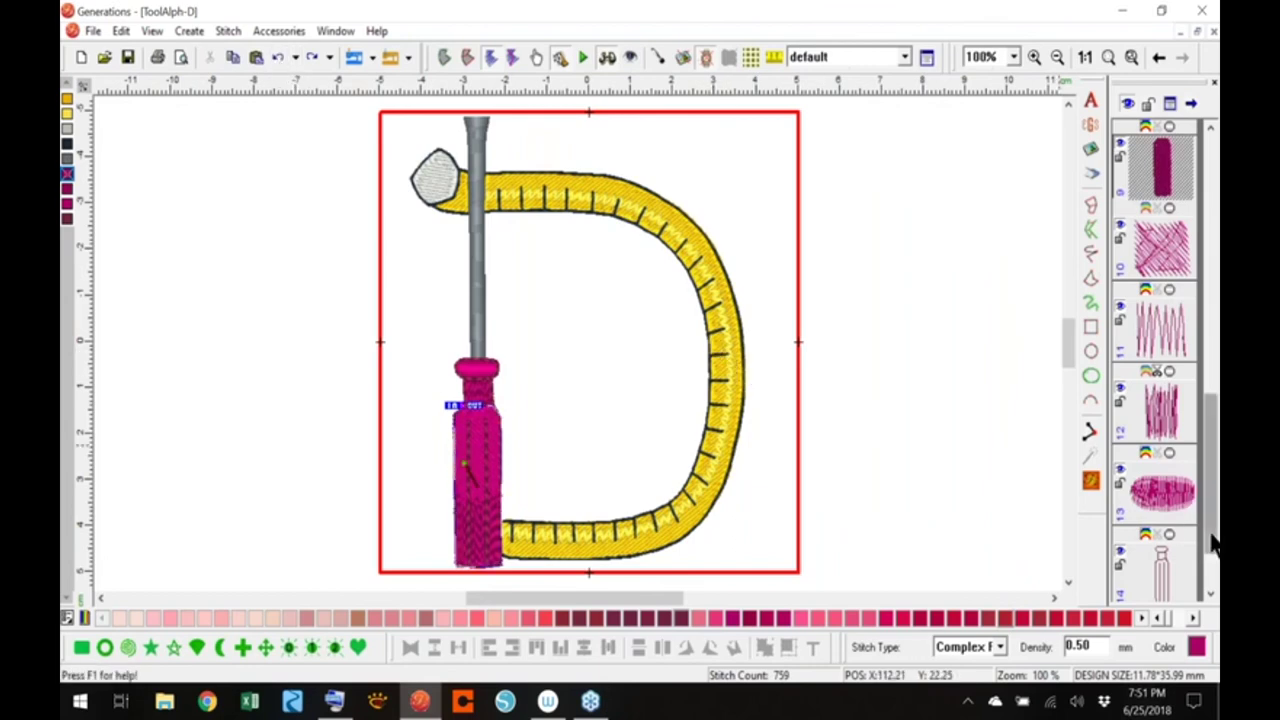
{"action": "left_click_drag", "start_coordinate": [1212, 543], "coordinate": [1212, 351]}
{"action": "left_click", "coordinate": [1171, 414]}
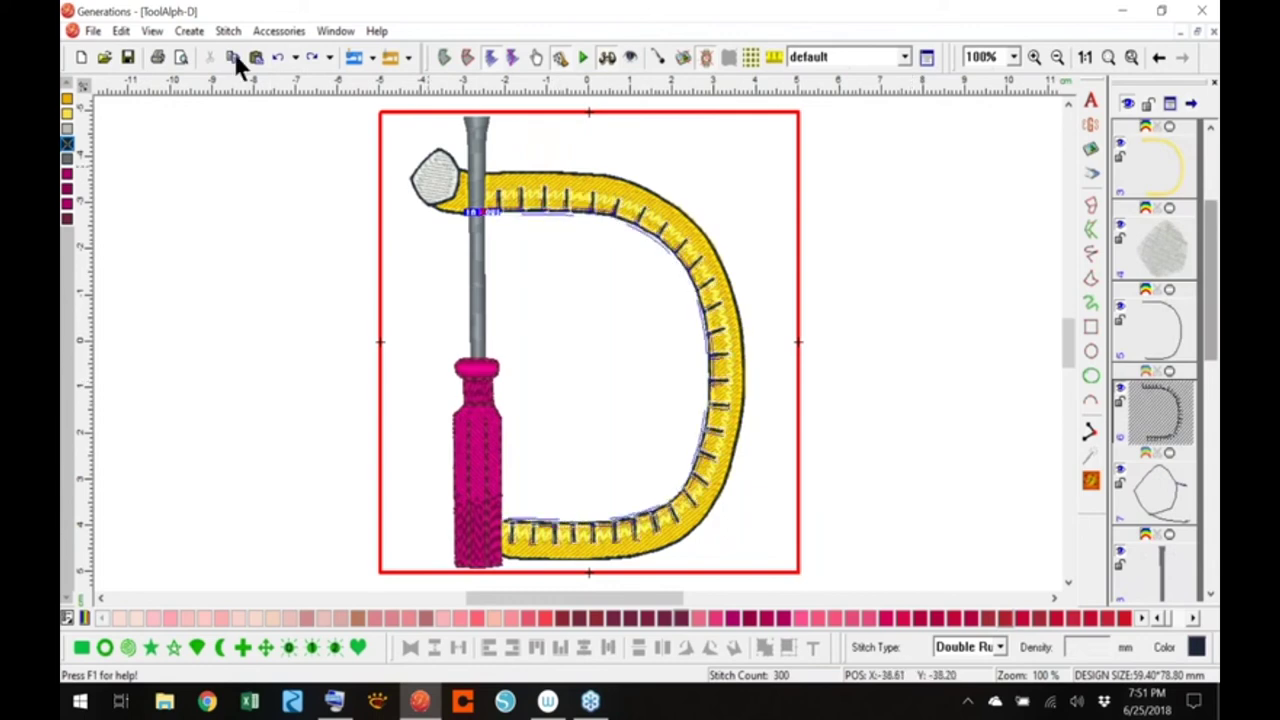
{"action": "left_click", "coordinate": [260, 57]}
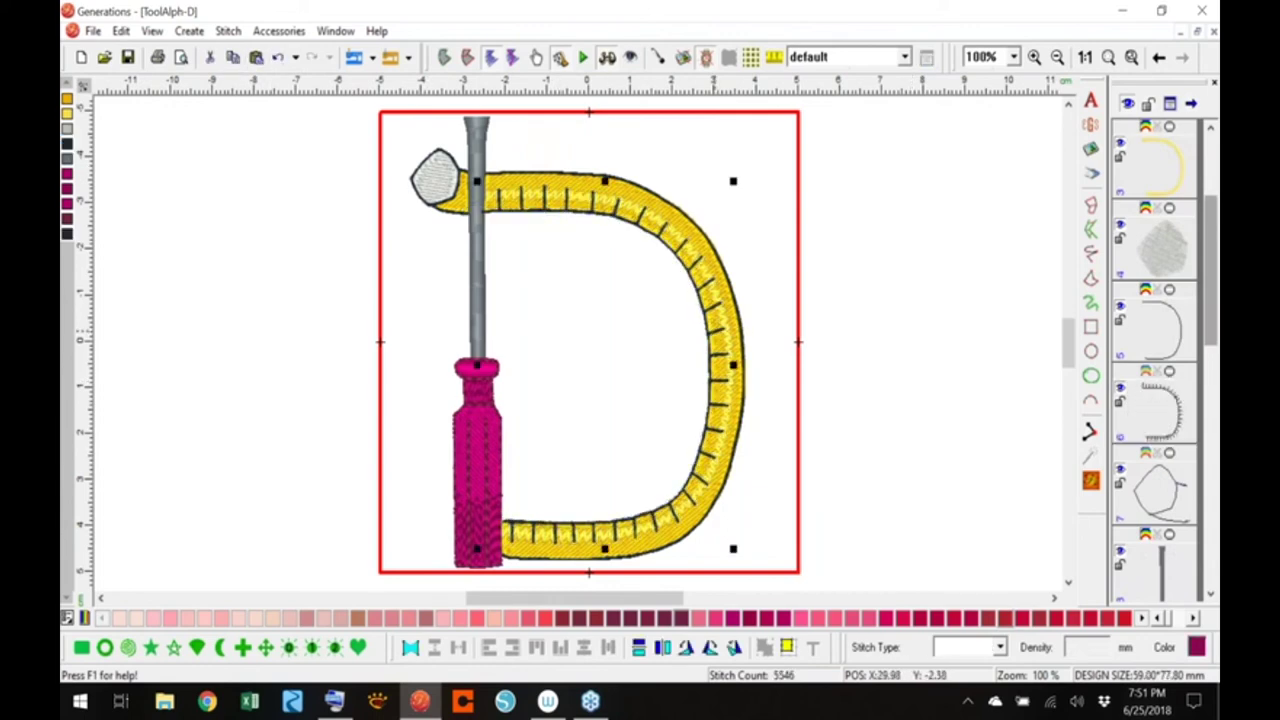
{"action": "left_click", "coordinate": [1004, 303]}
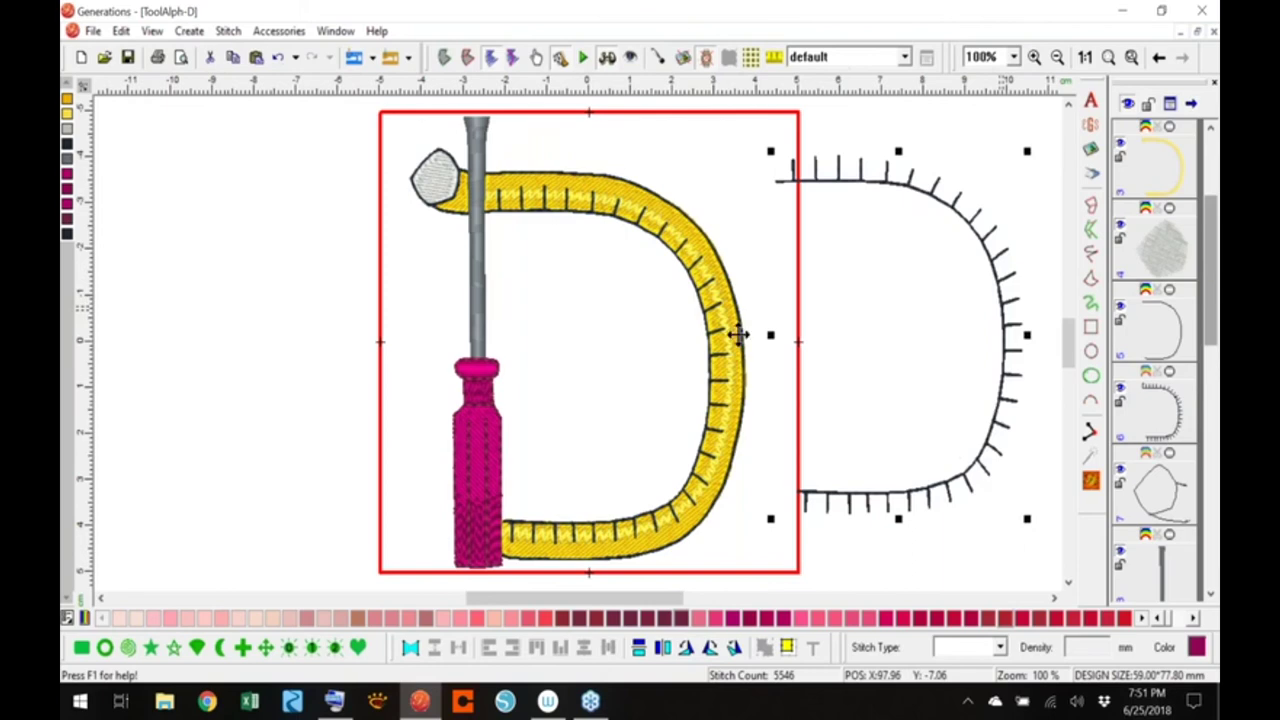
{"action": "left_click", "coordinate": [700, 304]}
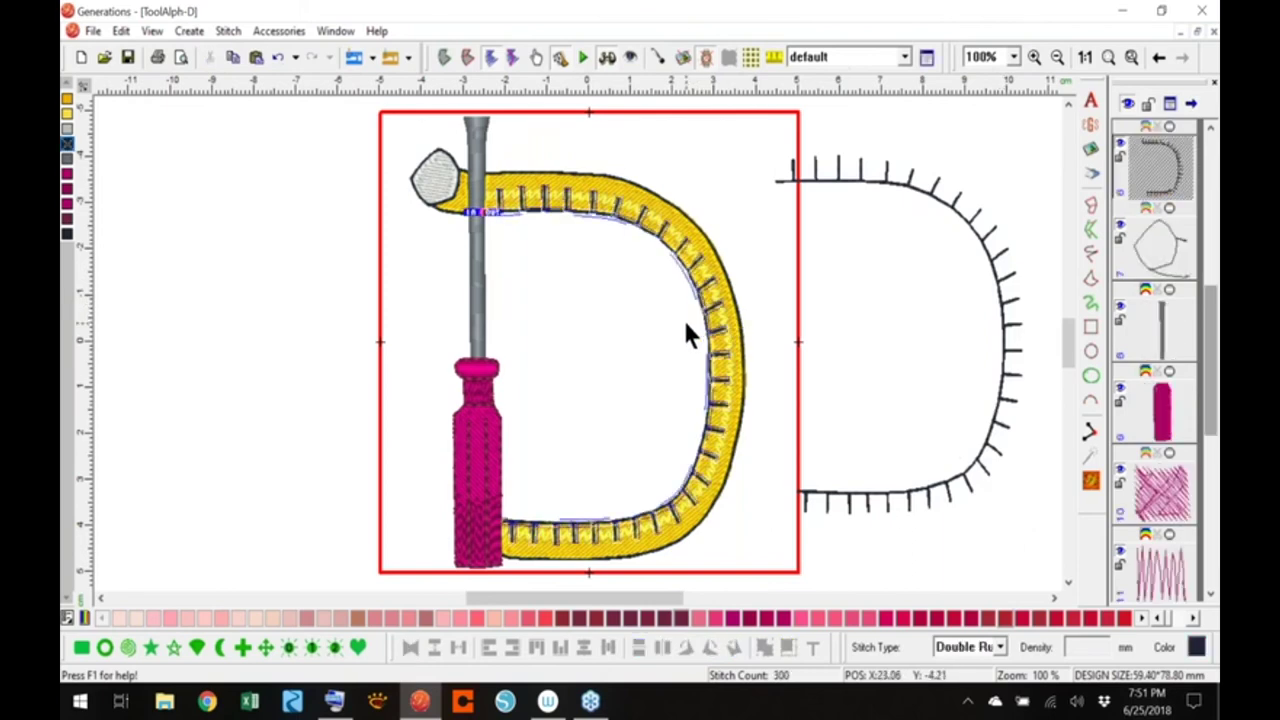
{"action": "key", "text": "ctrl+z"}
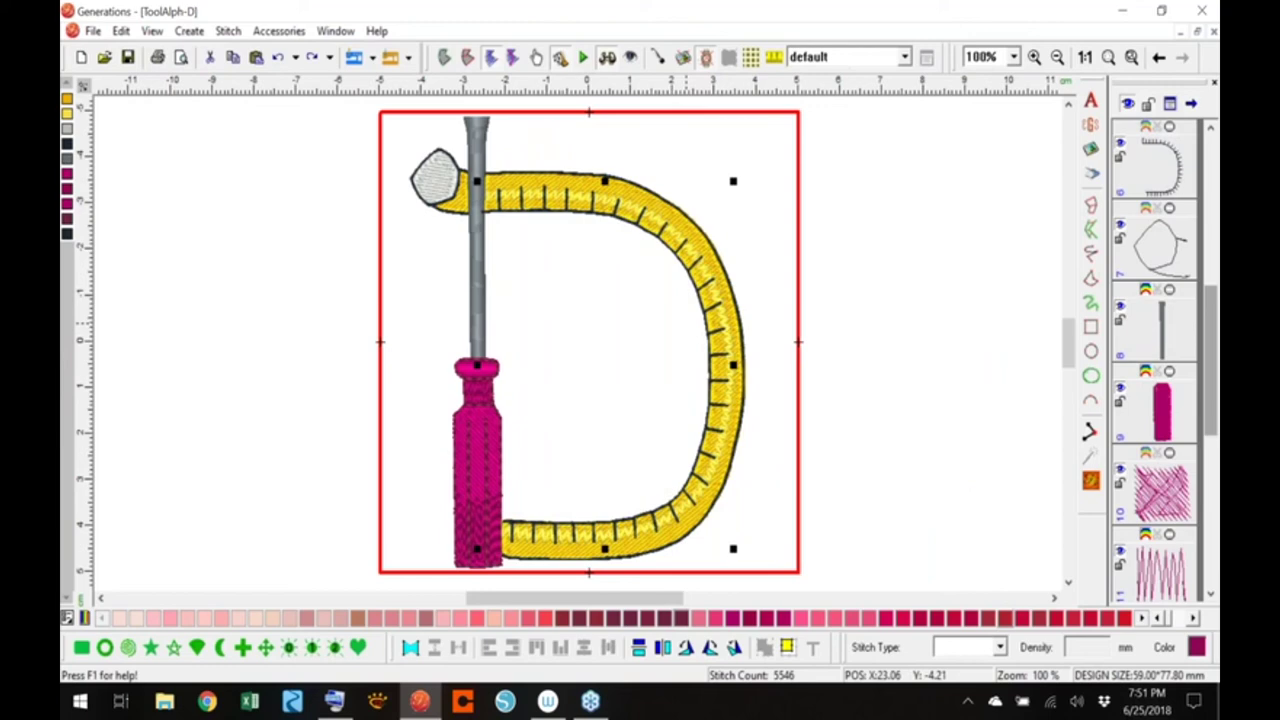
Select the tick-mark outline copy at the end of the stitching sequence and move it beside the design, outside the hoop
{"action": "scroll", "coordinate": [1160, 480], "scroll_direction": "down", "scroll_amount": 3}
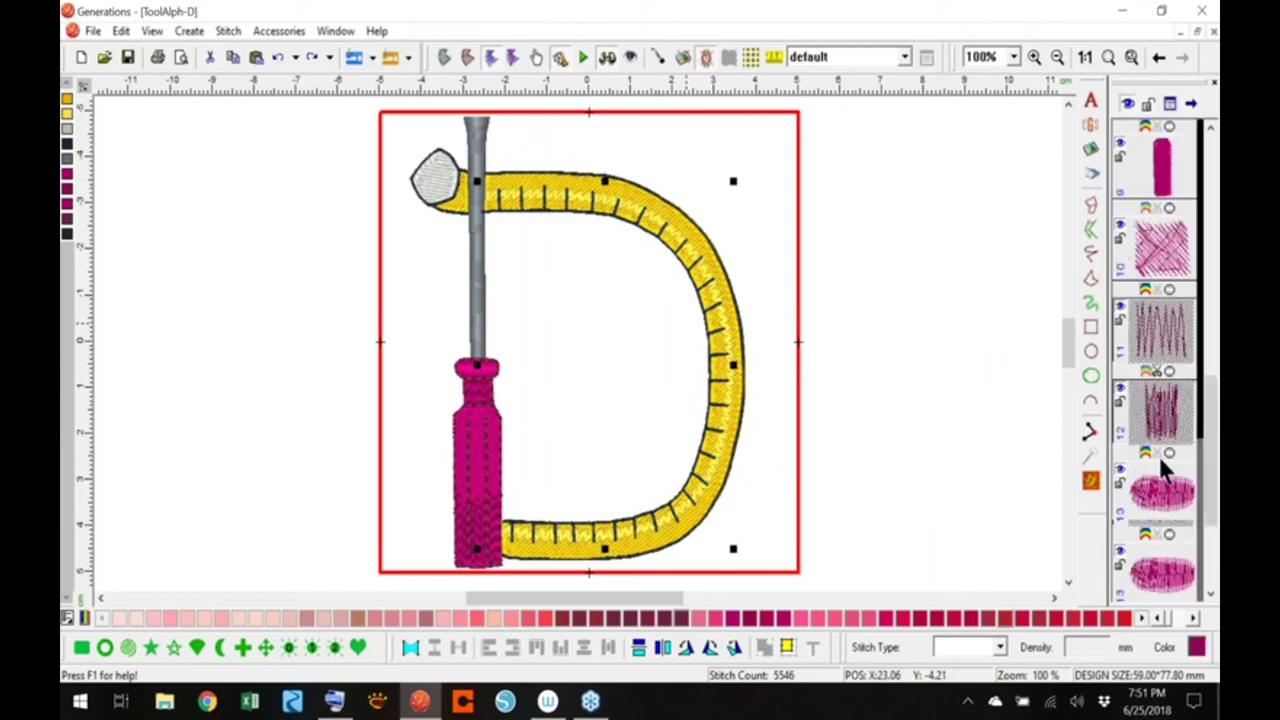
{"action": "scroll", "coordinate": [1143, 586], "scroll_direction": "down", "scroll_amount": 2}
{"action": "left_click", "coordinate": [1150, 398]}
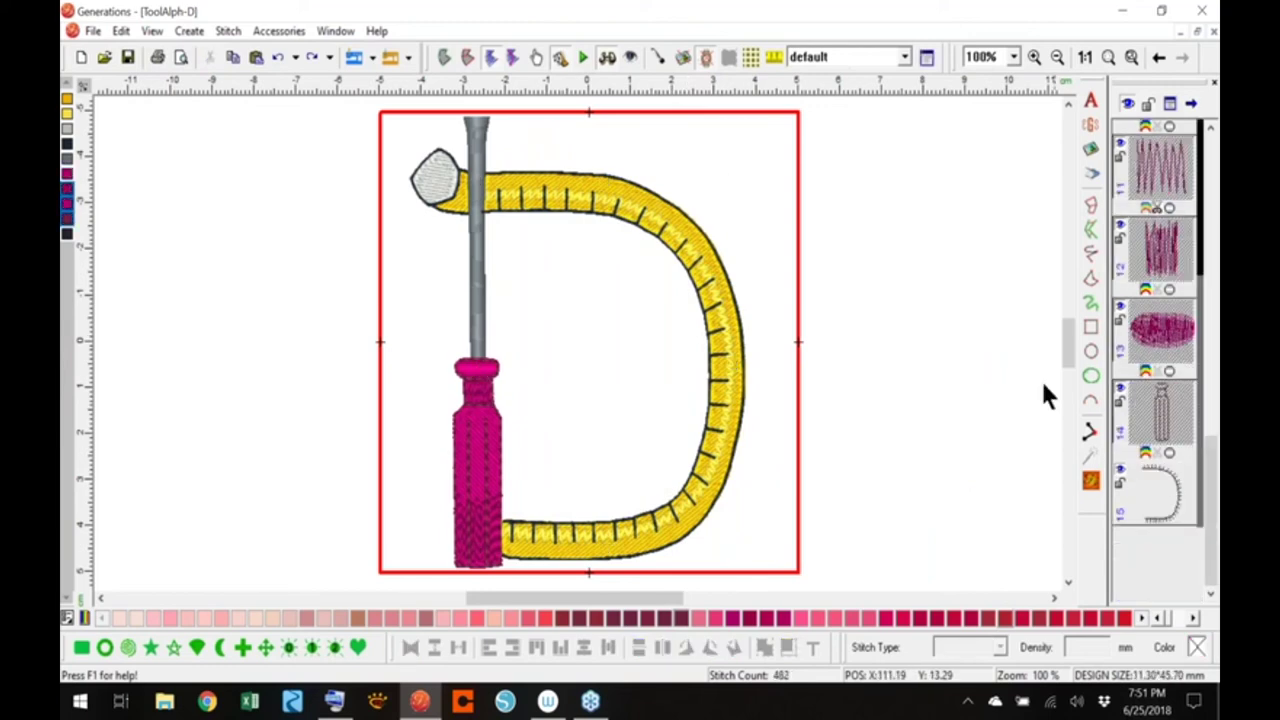
{"action": "left_click", "coordinate": [1175, 488]}
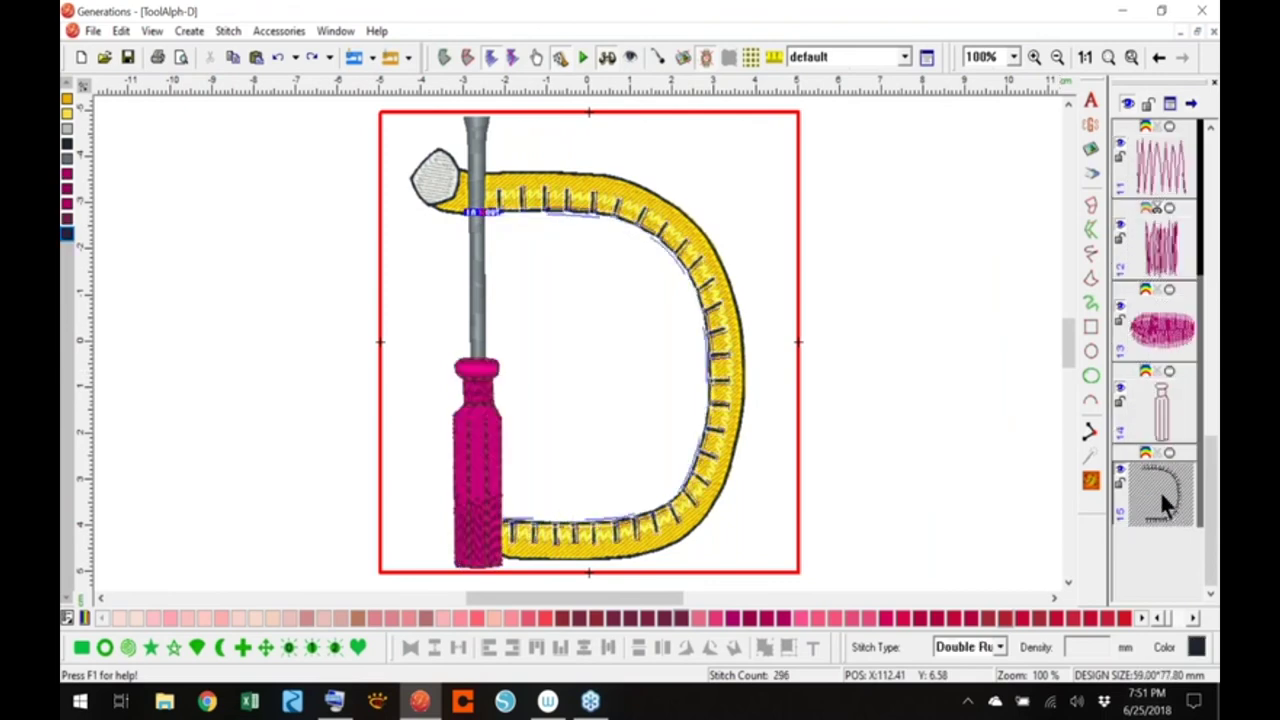
{"action": "left_click", "coordinate": [715, 343]}
{"action": "left_click_drag", "start_coordinate": [745, 338], "coordinate": [990, 325]}
Try to move the grouped tape measure towards the tick-mark copy and undo the shift
{"action": "left_click", "coordinate": [714, 348]}
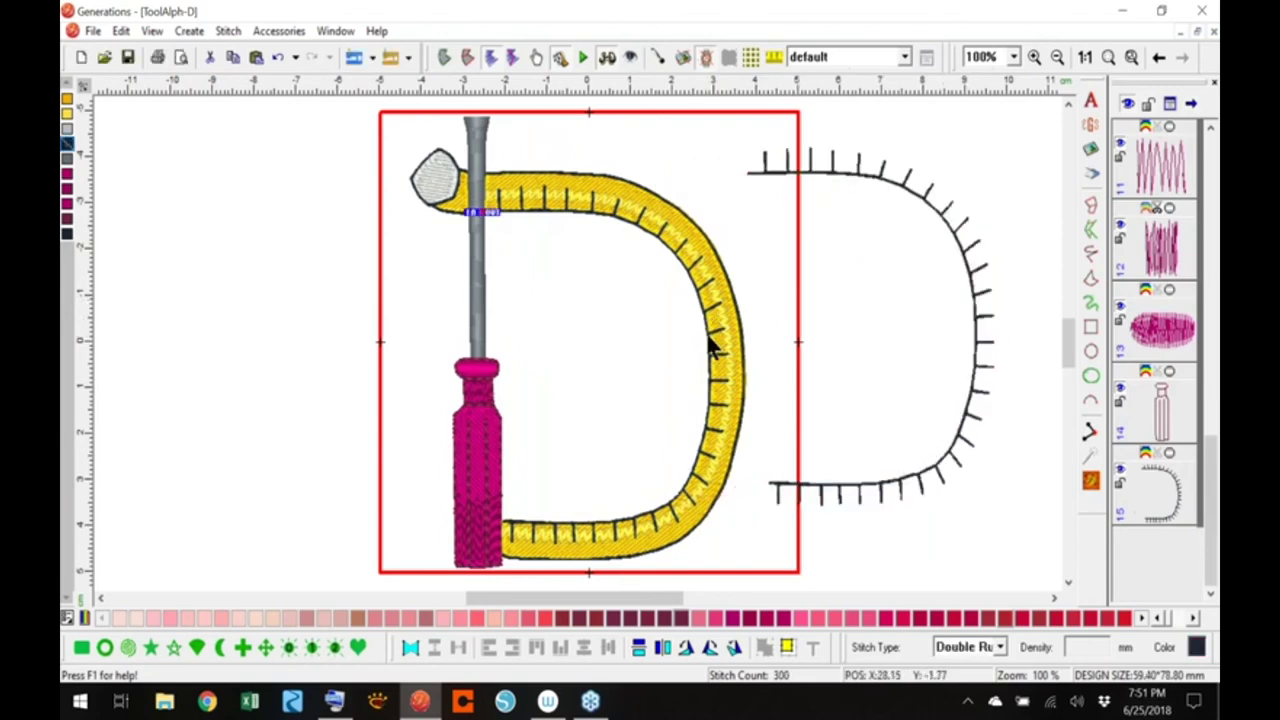
{"action": "left_click_drag", "start_coordinate": [717, 343], "coordinate": [842, 345]}
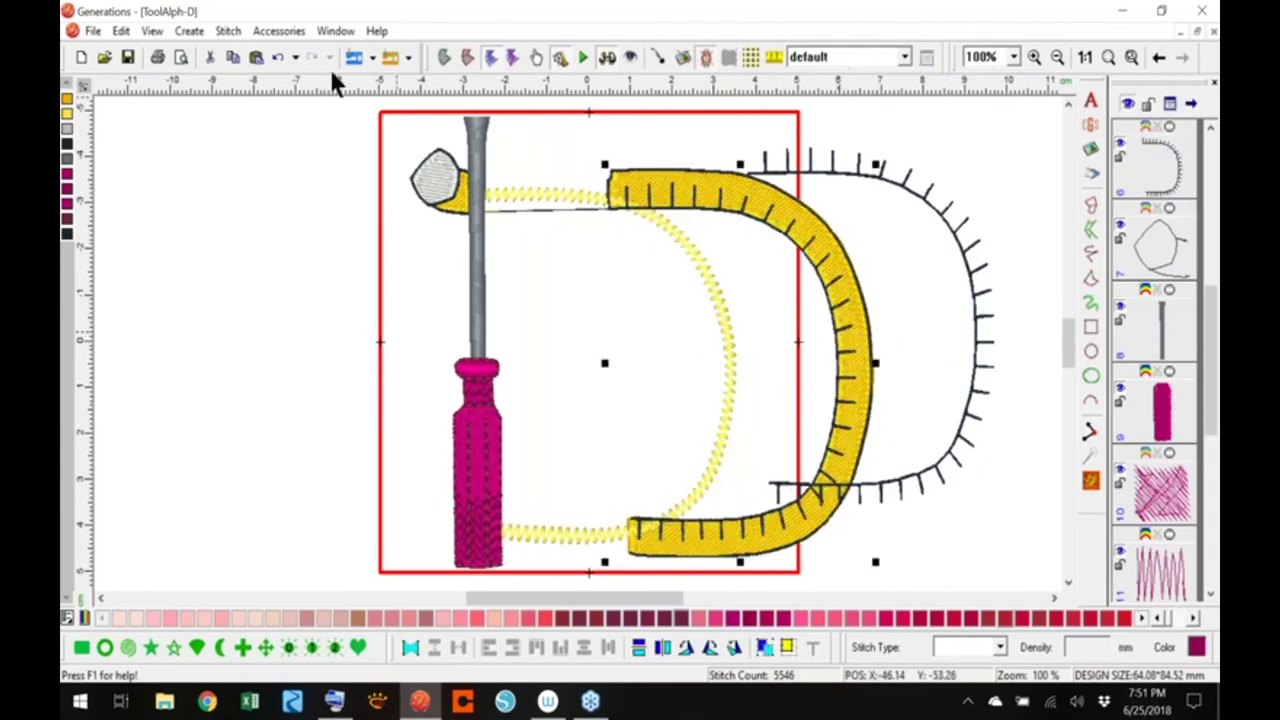
{"action": "left_click", "coordinate": [279, 57]}
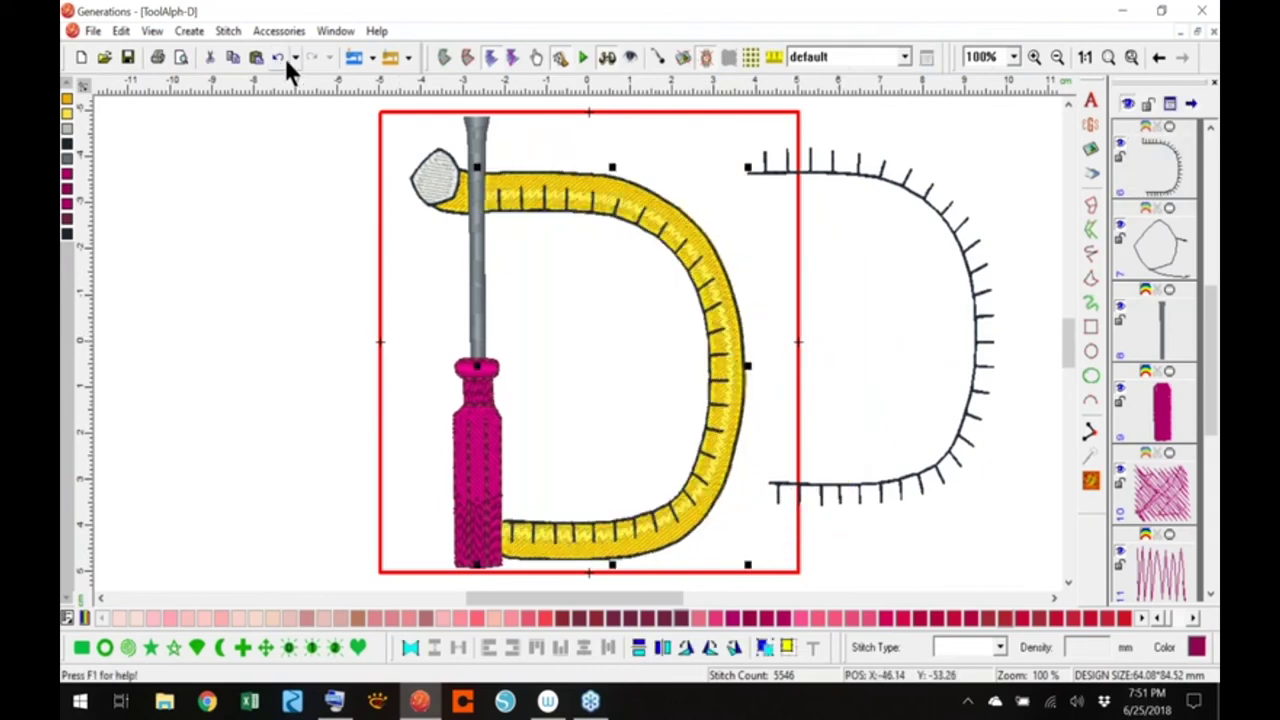
Ungroup the tape measure and move its dark outlines off the yellow tape to the free area on the screwdriver side of the hoop
{"action": "left_click", "coordinate": [729, 364]}
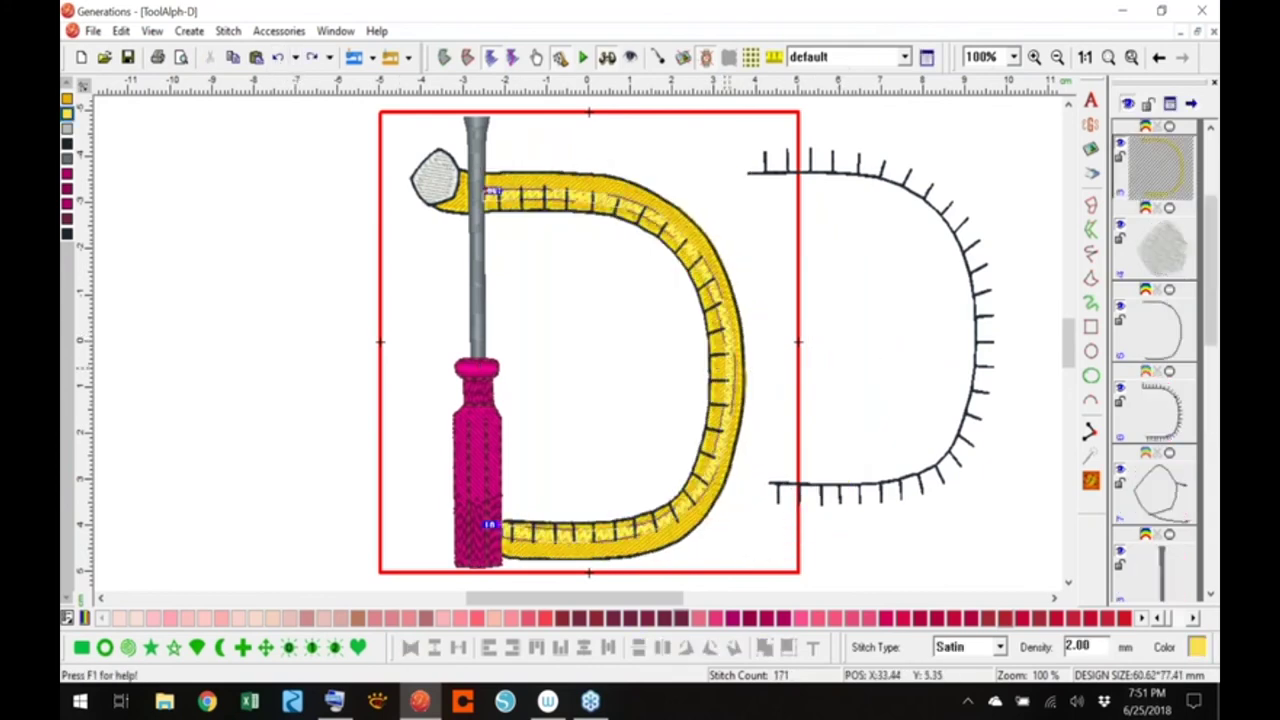
{"action": "left_click", "coordinate": [743, 343]}
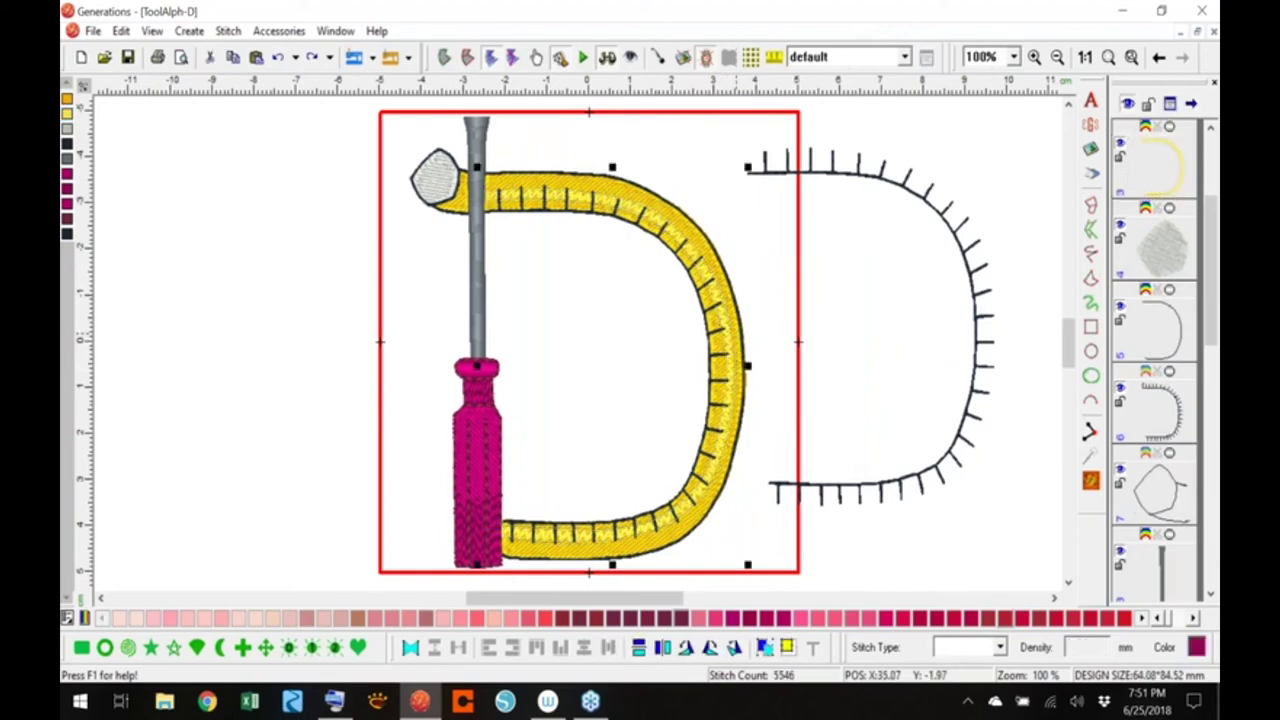
{"action": "left_click", "coordinate": [767, 647]}
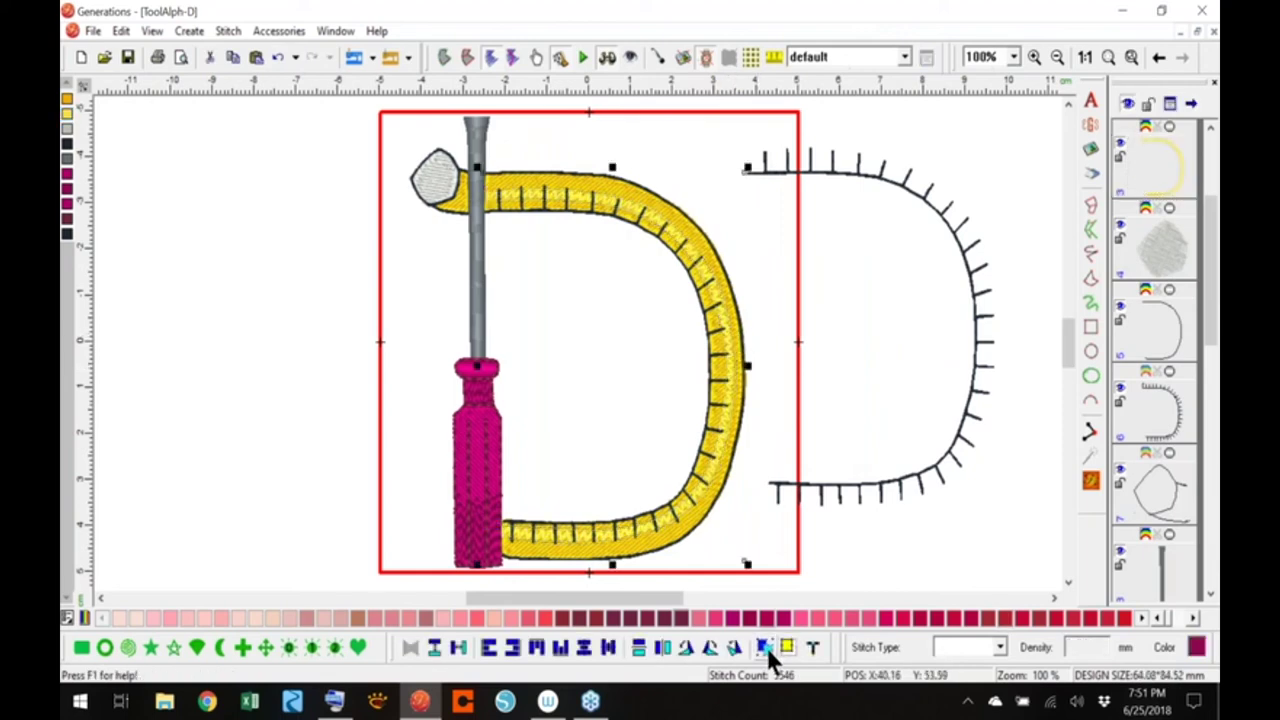
{"action": "left_click", "coordinate": [709, 380]}
{"action": "left_click_drag", "start_coordinate": [709, 381], "coordinate": [327, 368]}
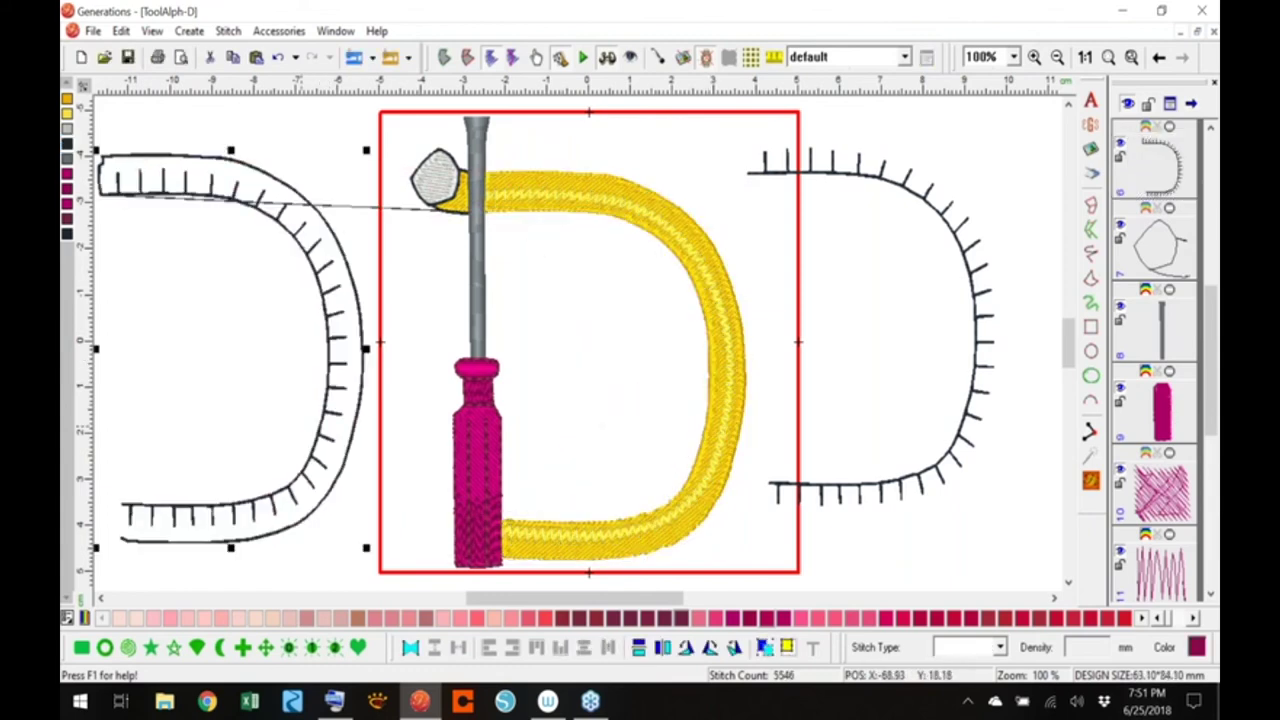
Draw a freehand Triple Run line along the tape's inner edge and recolor it black
{"action": "left_click", "coordinate": [1091, 253]}
{"action": "left_click", "coordinate": [482, 212]}
{"action": "mouse_move", "coordinate": [561, 209]}
{"action": "left_mouse_down"}
{"action": "mouse_move", "coordinate": [633, 222]}
{"action": "mouse_move", "coordinate": [688, 272]}
{"action": "mouse_move", "coordinate": [709, 344]}
{"action": "mouse_move", "coordinate": [704, 410]}
{"action": "mouse_move", "coordinate": [672, 498]}
{"action": "mouse_move", "coordinate": [612, 520]}
{"action": "mouse_move", "coordinate": [503, 519]}
{"action": "left_mouse_up"}
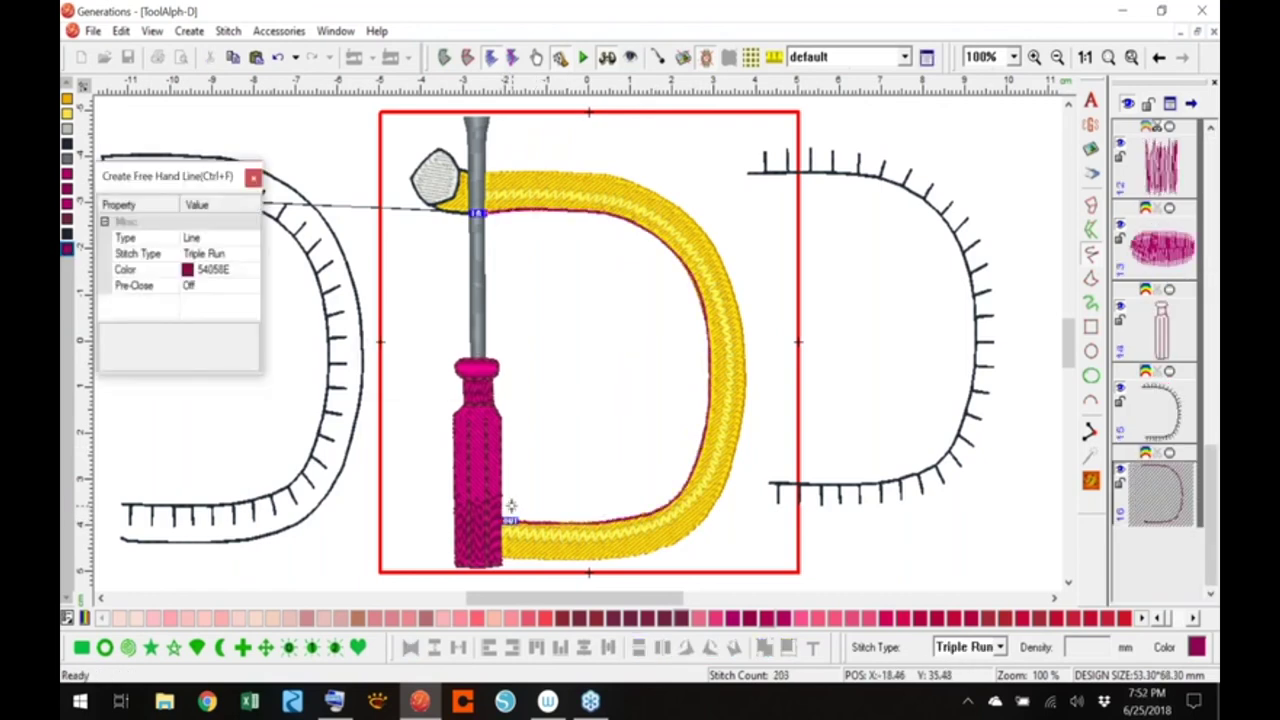
{"action": "right_click", "coordinate": [511, 506]}
{"action": "left_click", "coordinate": [70, 150]}
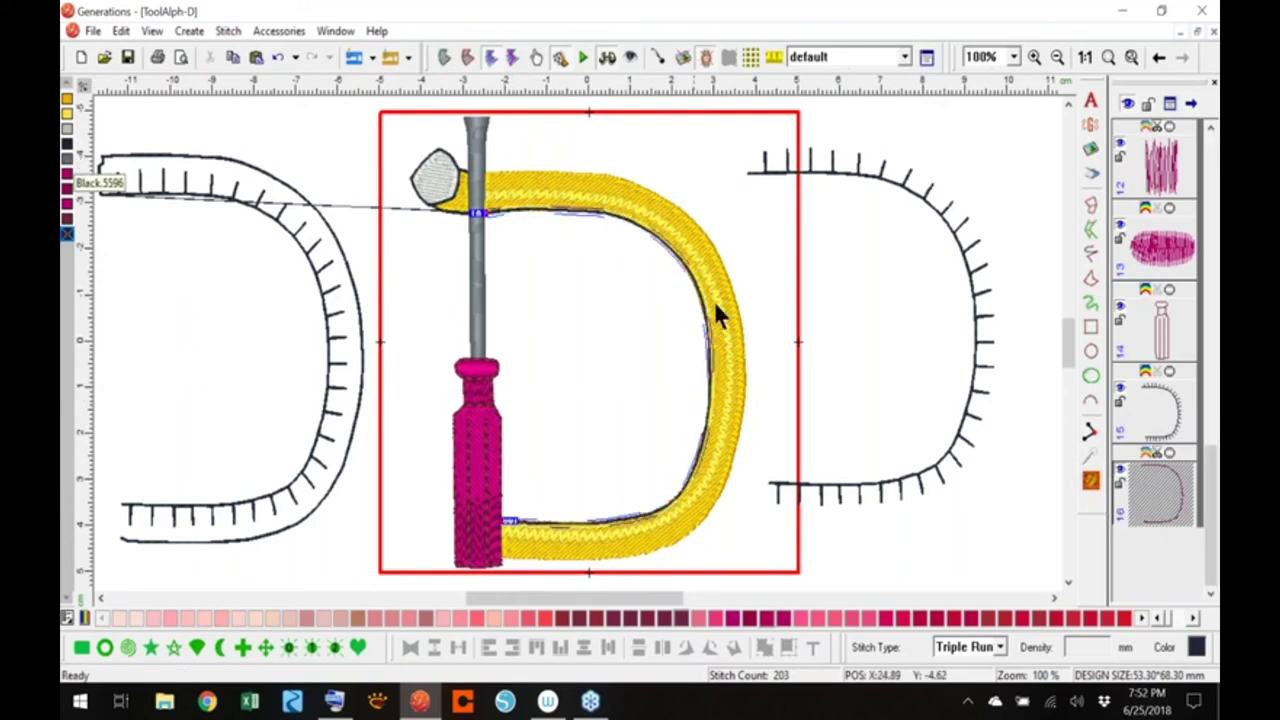
{"action": "left_click", "coordinate": [1091, 481]}
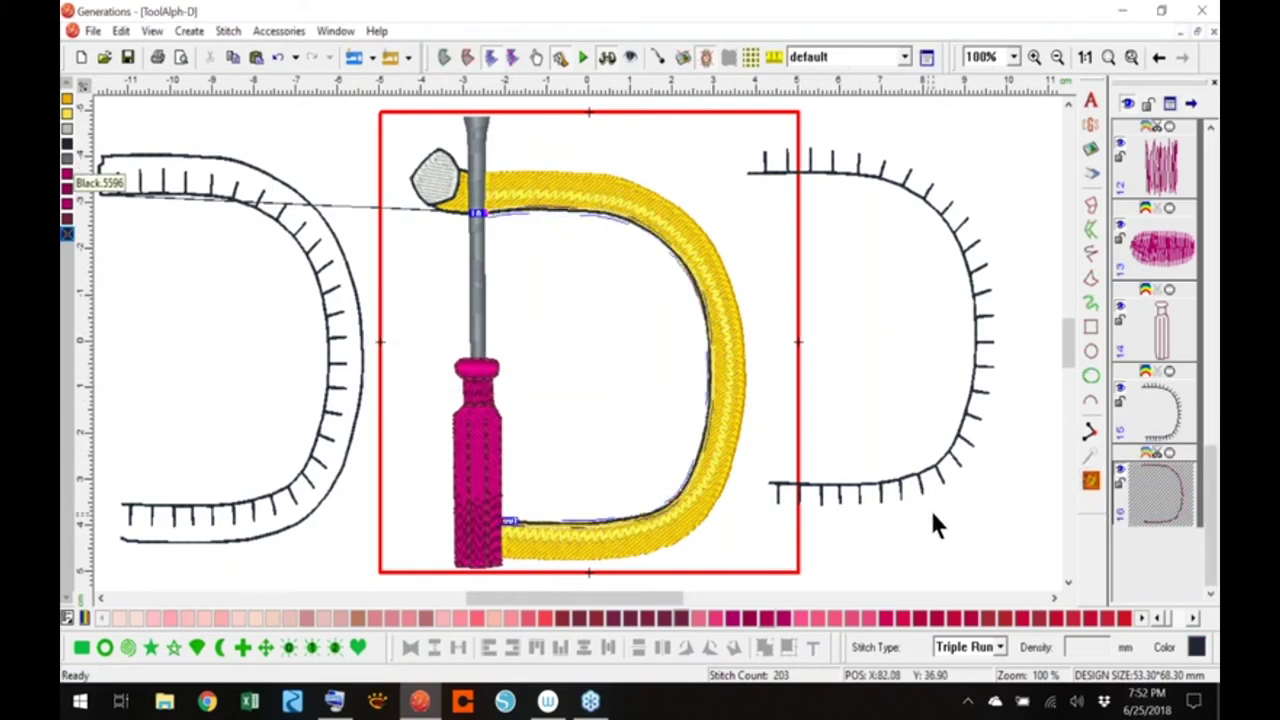
Change the new inner-edge line's stitch type to Blanket Stitch with a step of 3 mm
{"action": "left_click", "coordinate": [1152, 490]}
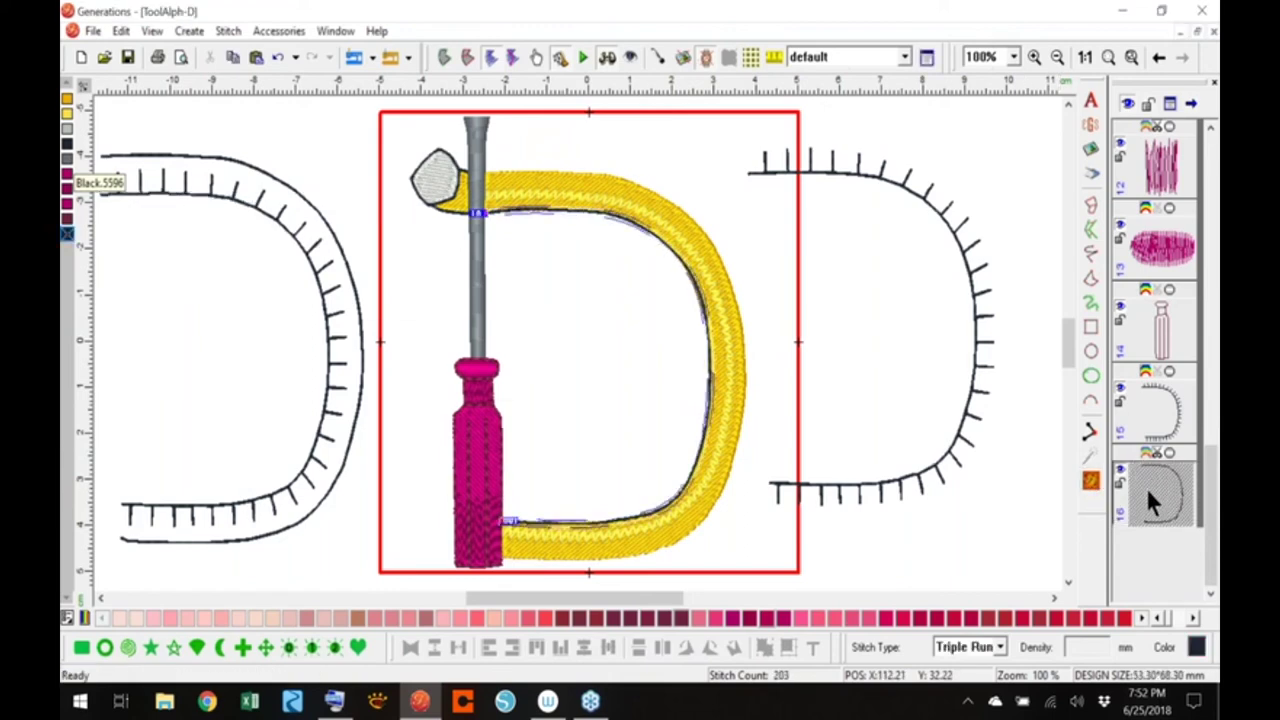
{"action": "double_click", "coordinate": [1080, 433]}
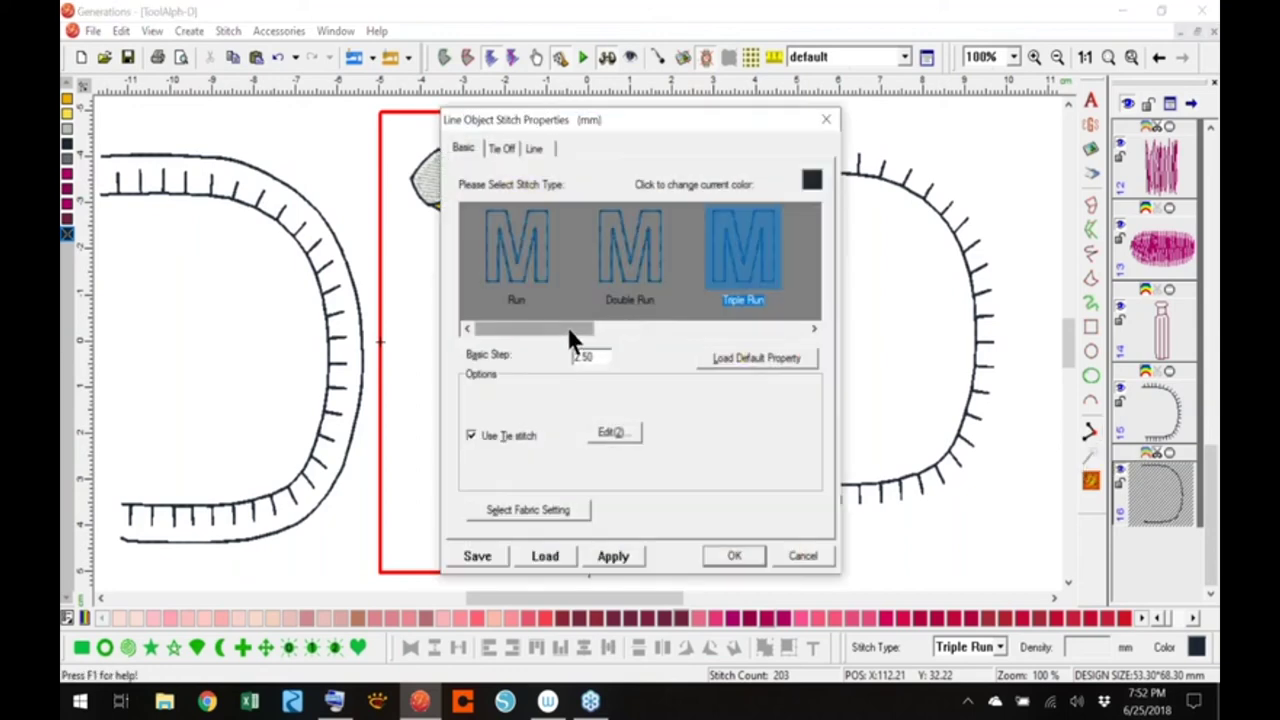
{"action": "left_click_drag", "start_coordinate": [574, 336], "coordinate": [766, 334]}
{"action": "left_click", "coordinate": [691, 268]}
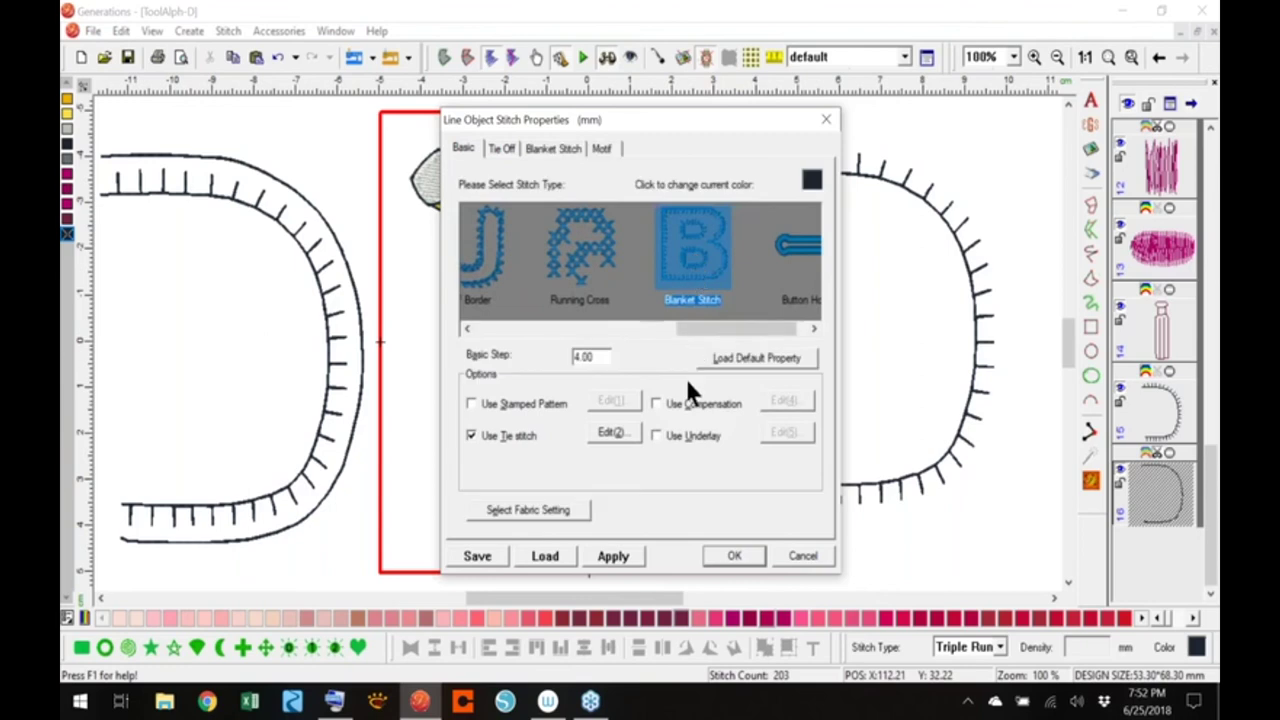
{"action": "left_click", "coordinate": [553, 150]}
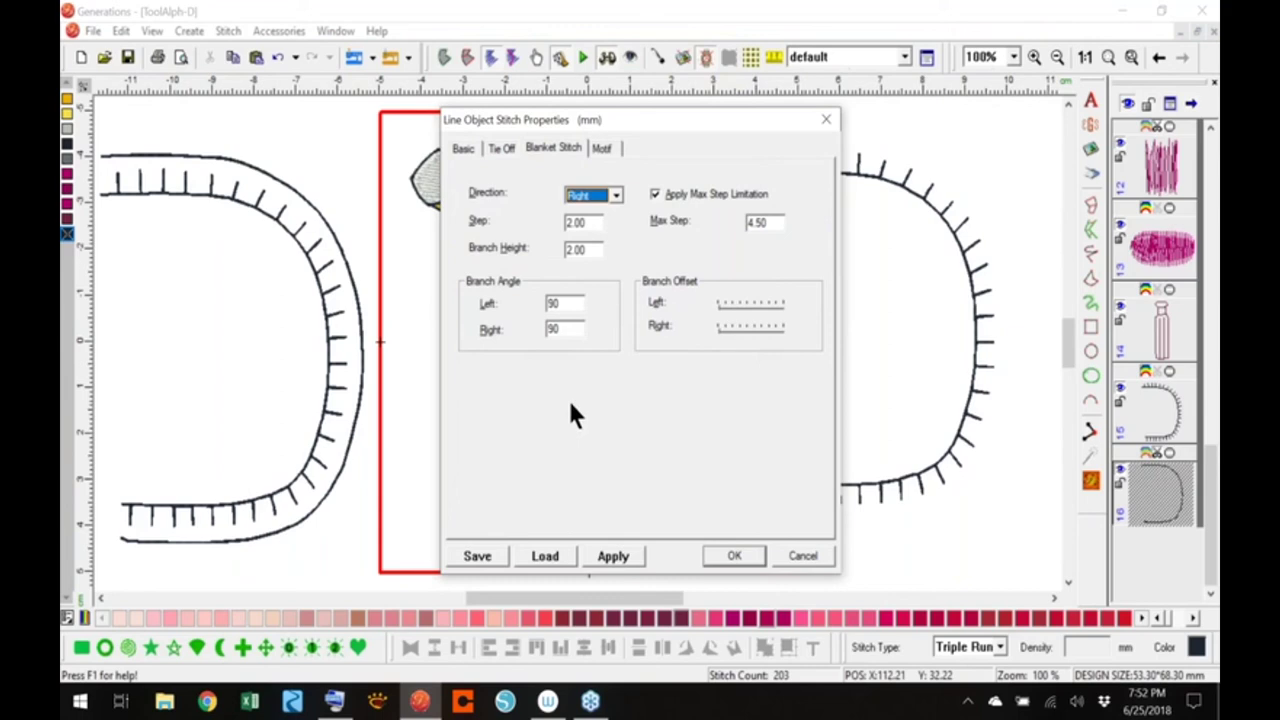
{"action": "left_click", "coordinate": [616, 196]}
{"action": "left_click", "coordinate": [616, 197]}
{"action": "type", "text": "3"}
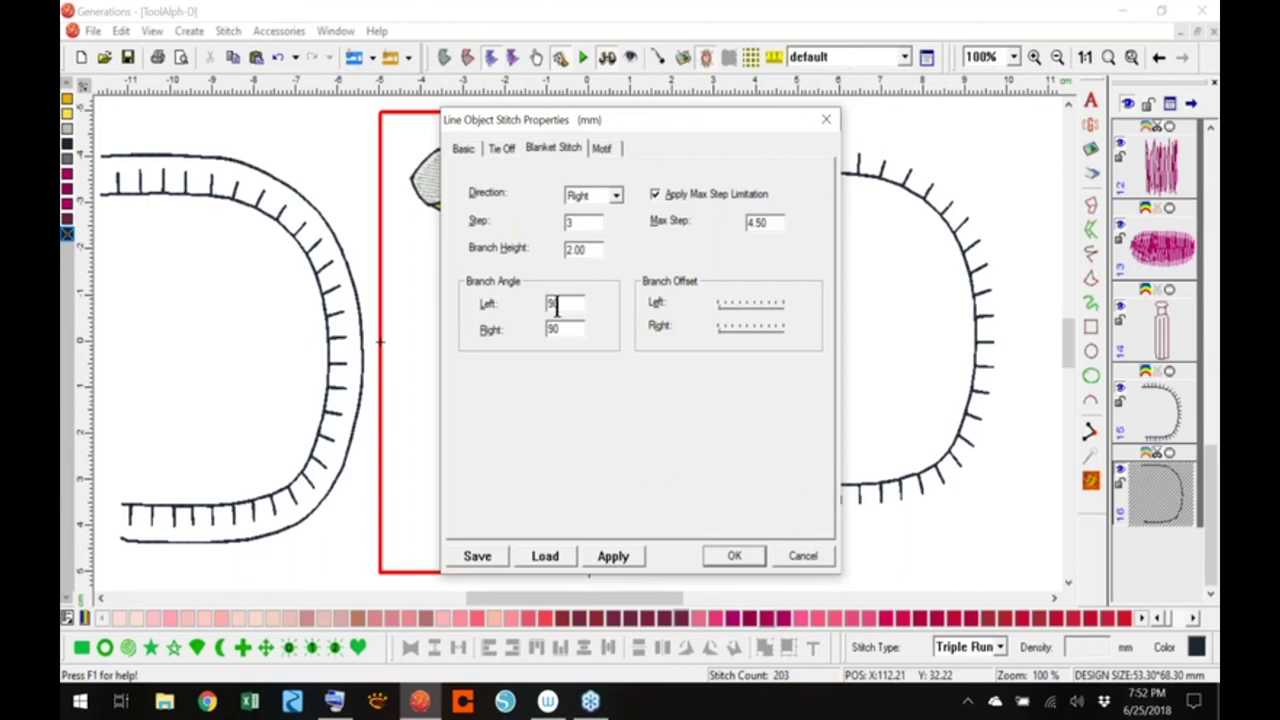
{"action": "left_click", "coordinate": [731, 556]}
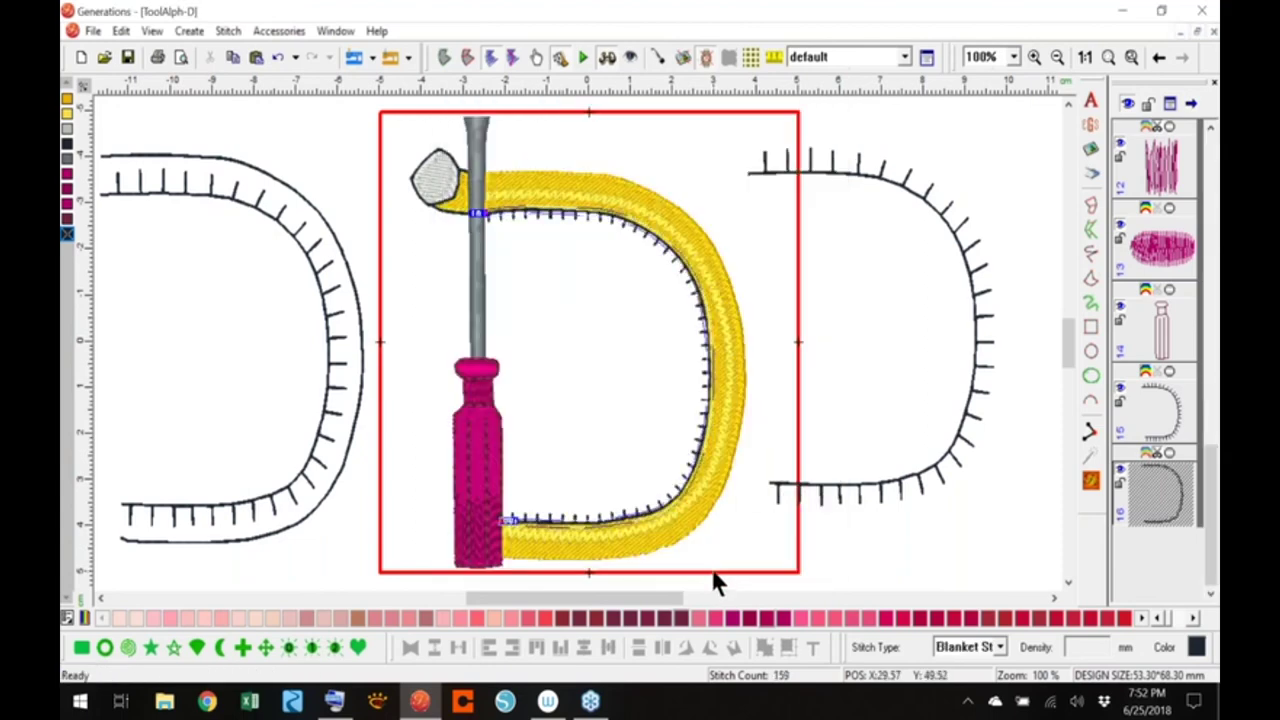
Set the blanket stitch direction to Left and increase the step between its branches
{"action": "double_click", "coordinate": [462, 150]}
{"action": "left_click", "coordinate": [555, 148]}
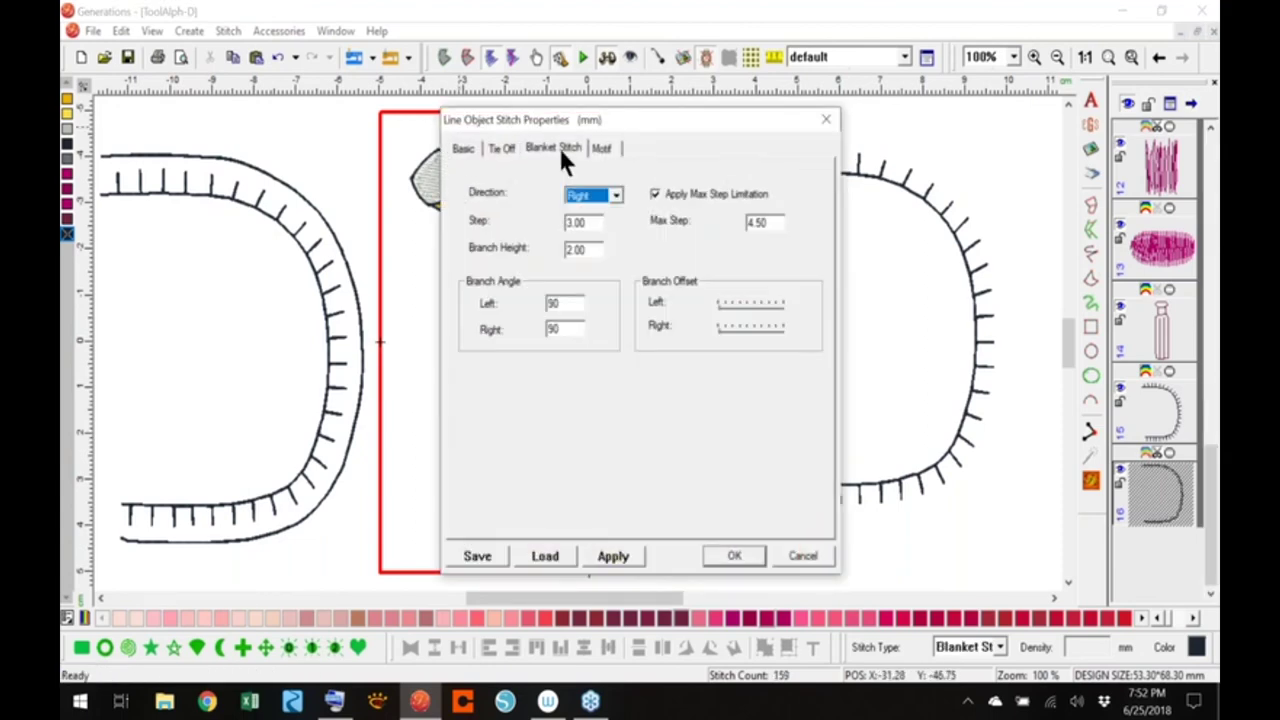
{"action": "left_click", "coordinate": [616, 196]}
{"action": "left_click", "coordinate": [607, 224]}
{"action": "left_click", "coordinate": [612, 197]}
{"action": "left_click", "coordinate": [608, 212]}
{"action": "double_click", "coordinate": [575, 221]}
{"action": "type", "text": "3"}
{"action": "left_click", "coordinate": [750, 554]}
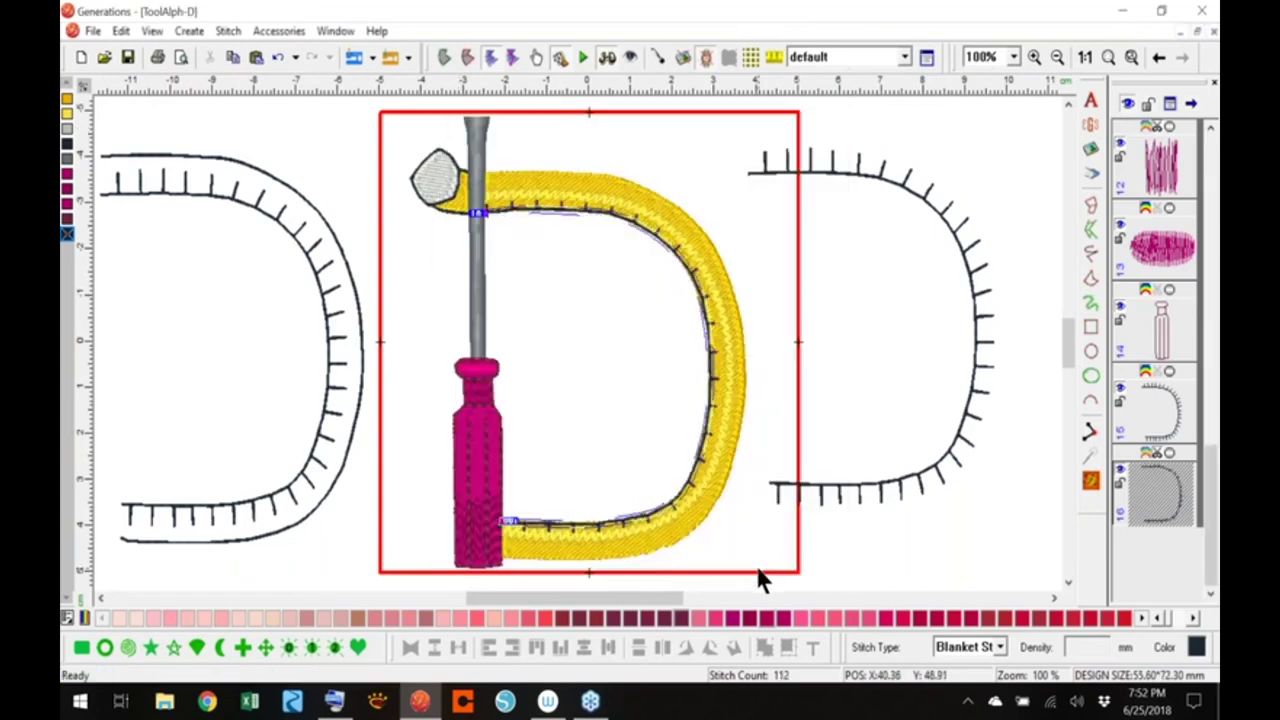
Set the blanket stitch step to 12 mm
{"action": "right_click", "coordinate": [756, 547]}
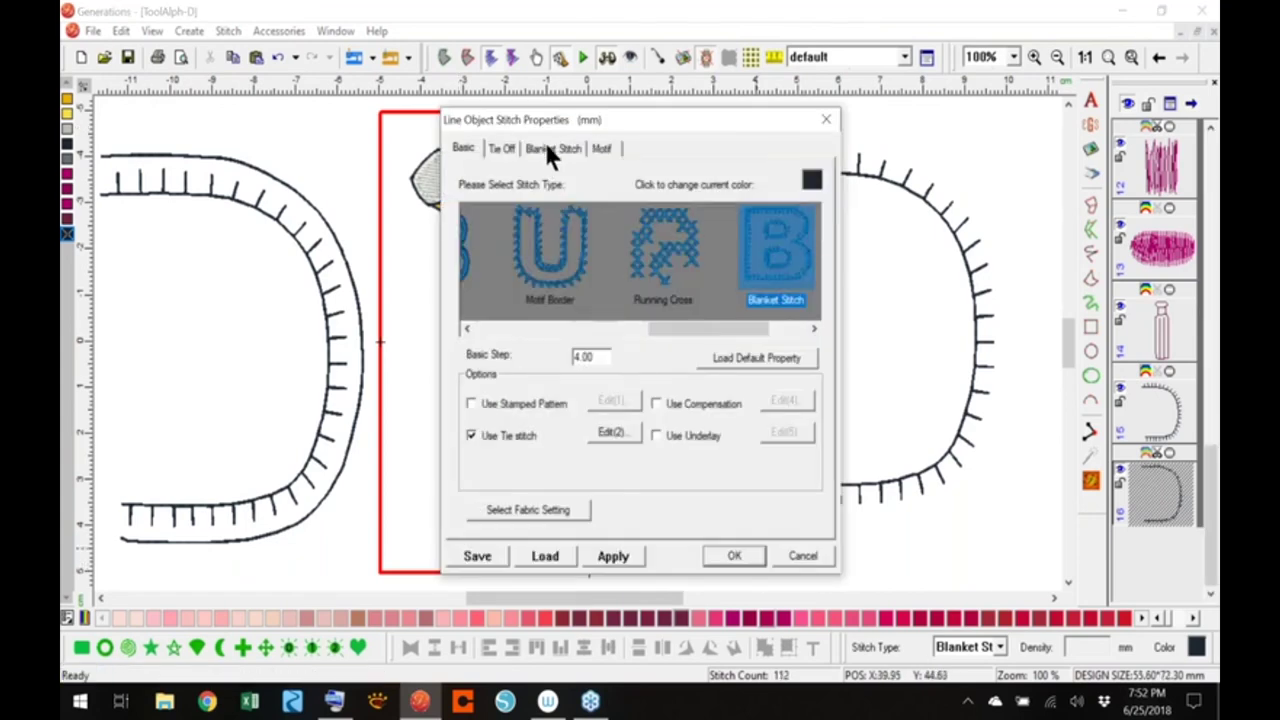
{"action": "left_click", "coordinate": [550, 148]}
{"action": "double_click", "coordinate": [580, 222]}
{"action": "left_click_drag", "start_coordinate": [557, 235], "coordinate": [551, 272]}
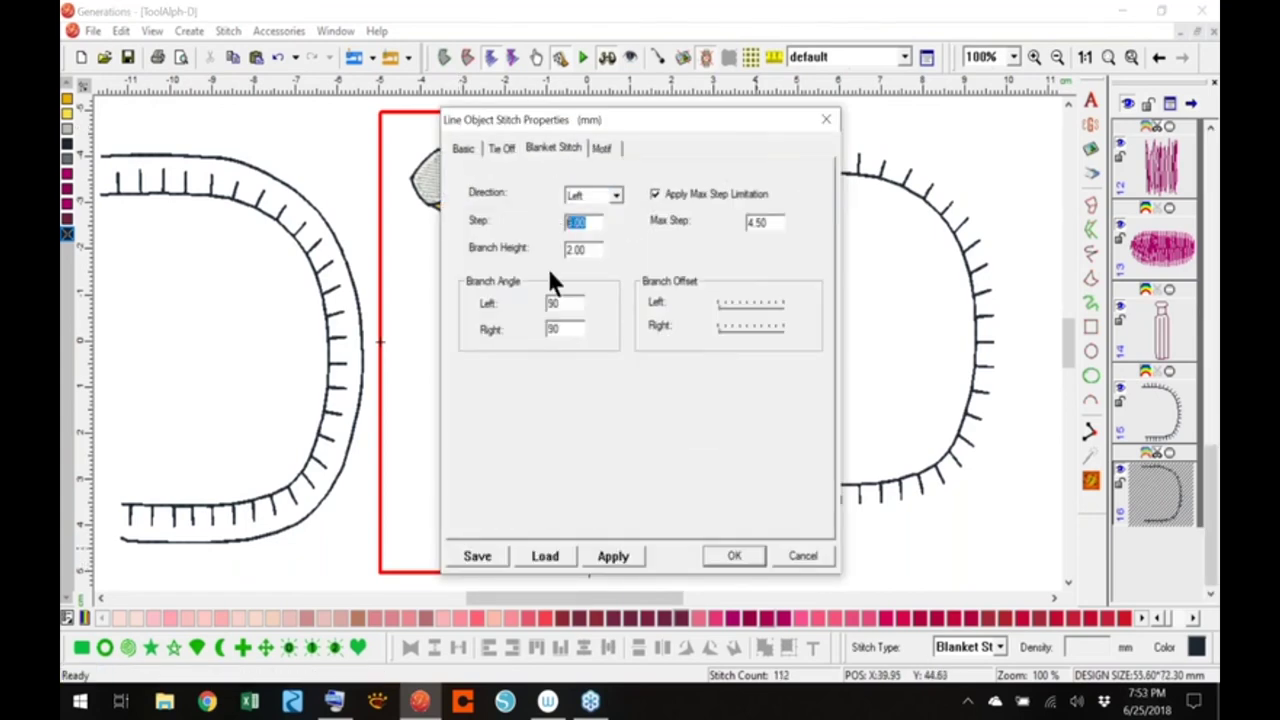
{"action": "type", "text": "12"}
{"action": "left_click", "coordinate": [736, 556]}
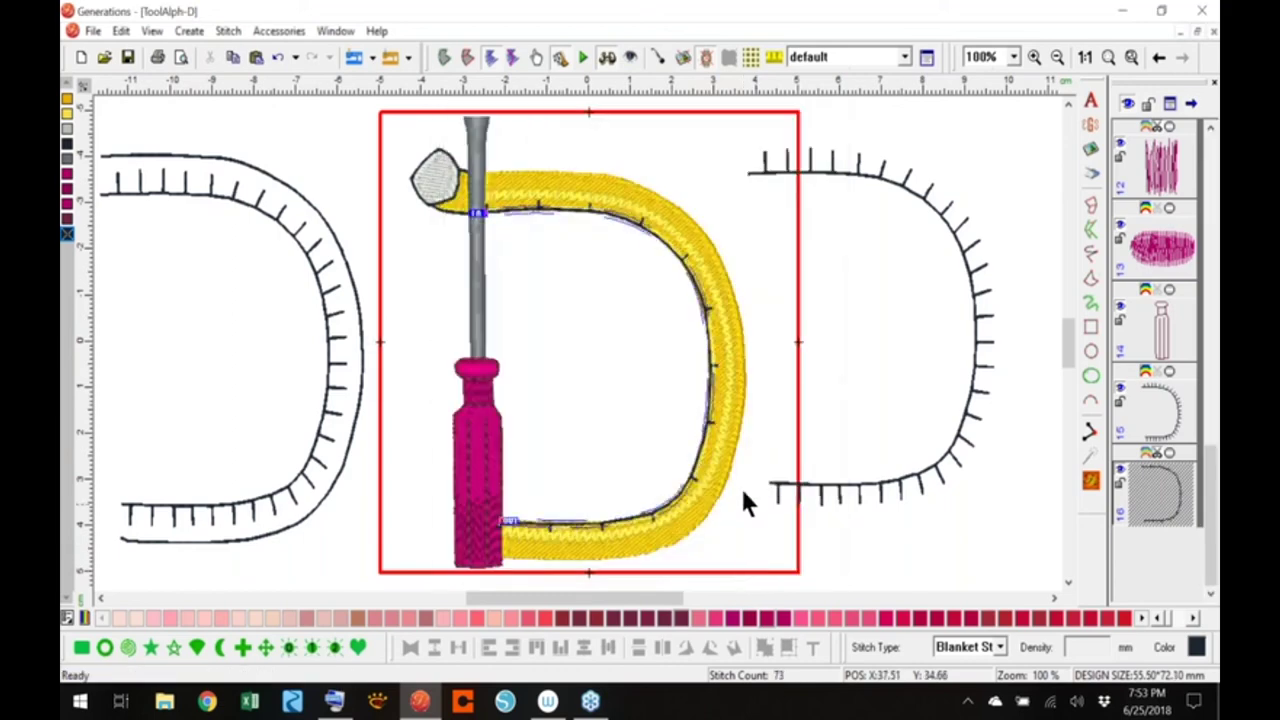
Set the blanket stitch step to 8 mm and the branch height to 6 mm
{"action": "right_click", "coordinate": [734, 447]}
{"action": "left_click", "coordinate": [556, 149]}
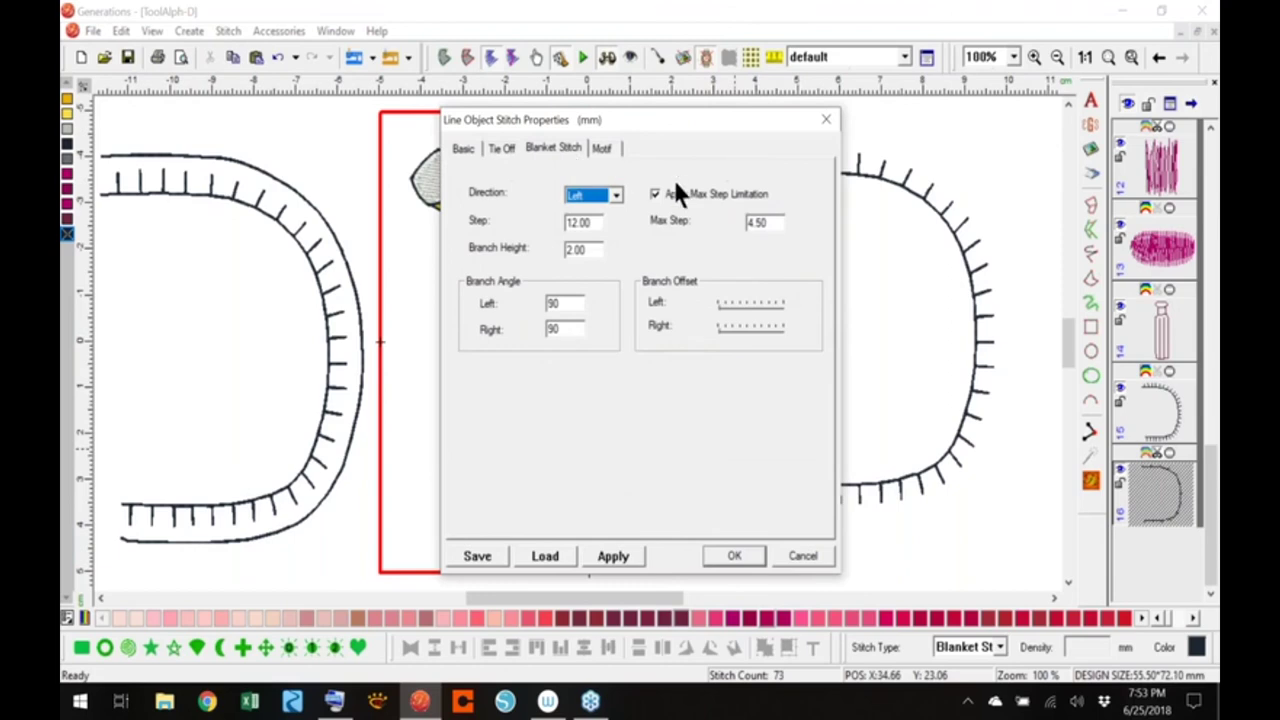
{"action": "double_click", "coordinate": [588, 222]}
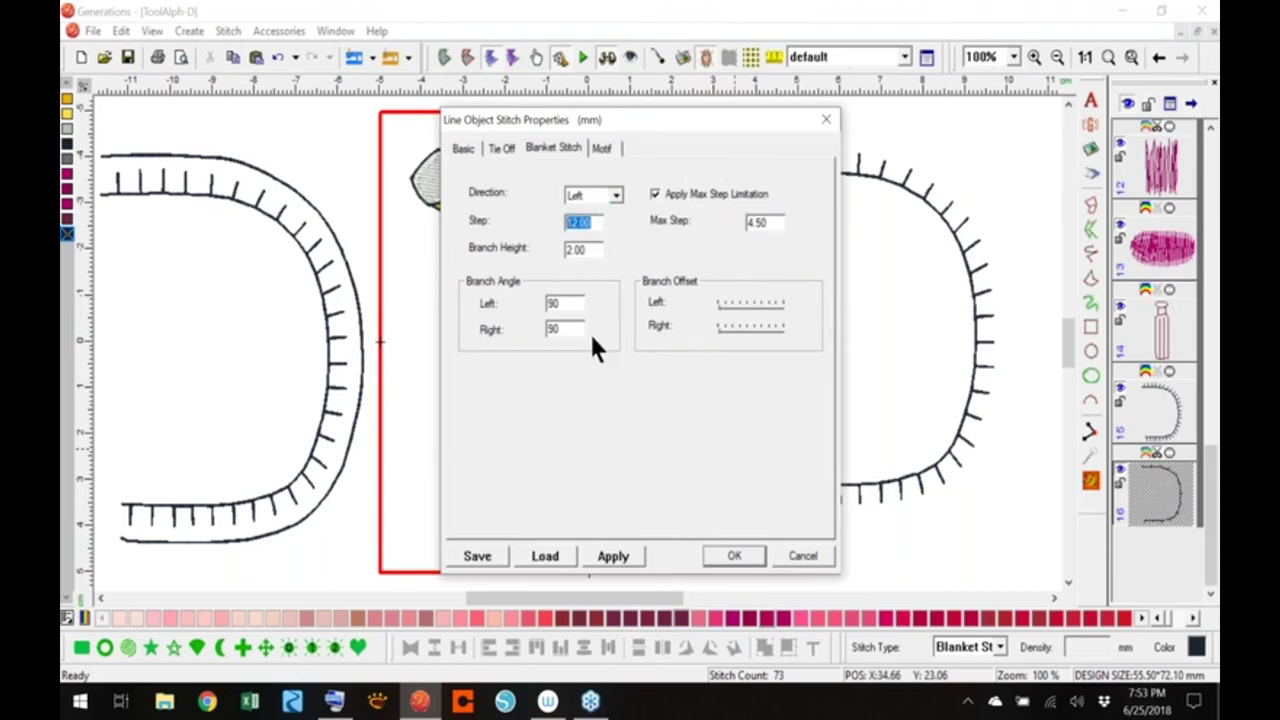
{"action": "type", "text": "8"}
{"action": "double_click", "coordinate": [586, 249]}
{"action": "type", "text": "6"}
{"action": "left_click", "coordinate": [718, 552]}
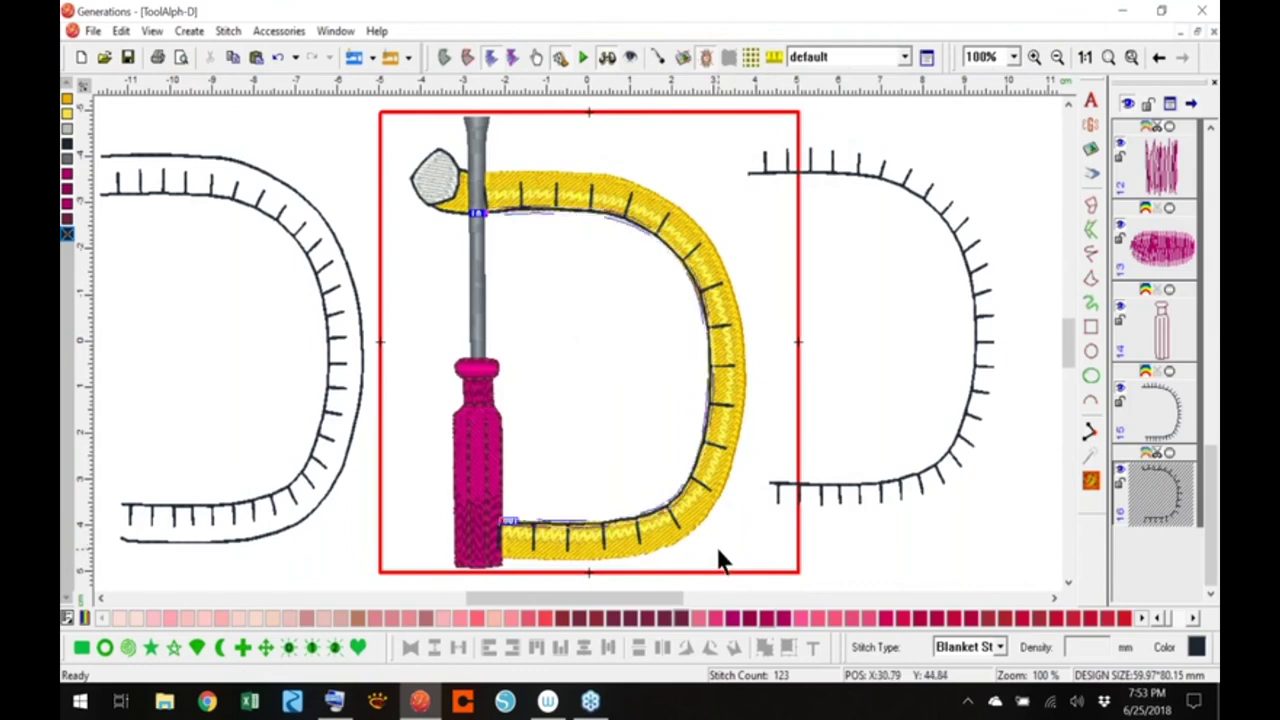
Set the branch height to 5 mm and the step to 7 mm for the blanket stitch line on the tape's inner edge
{"action": "left_click", "coordinate": [810, 362]}
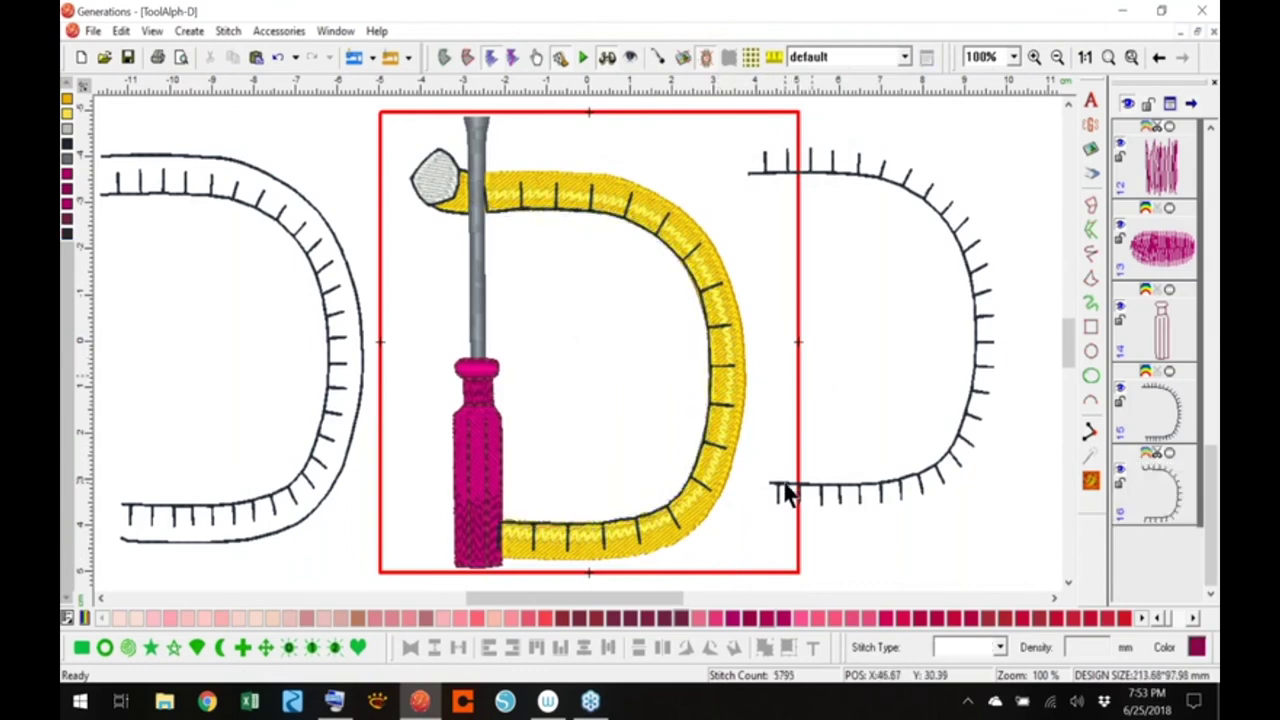
{"action": "left_click", "coordinate": [975, 375]}
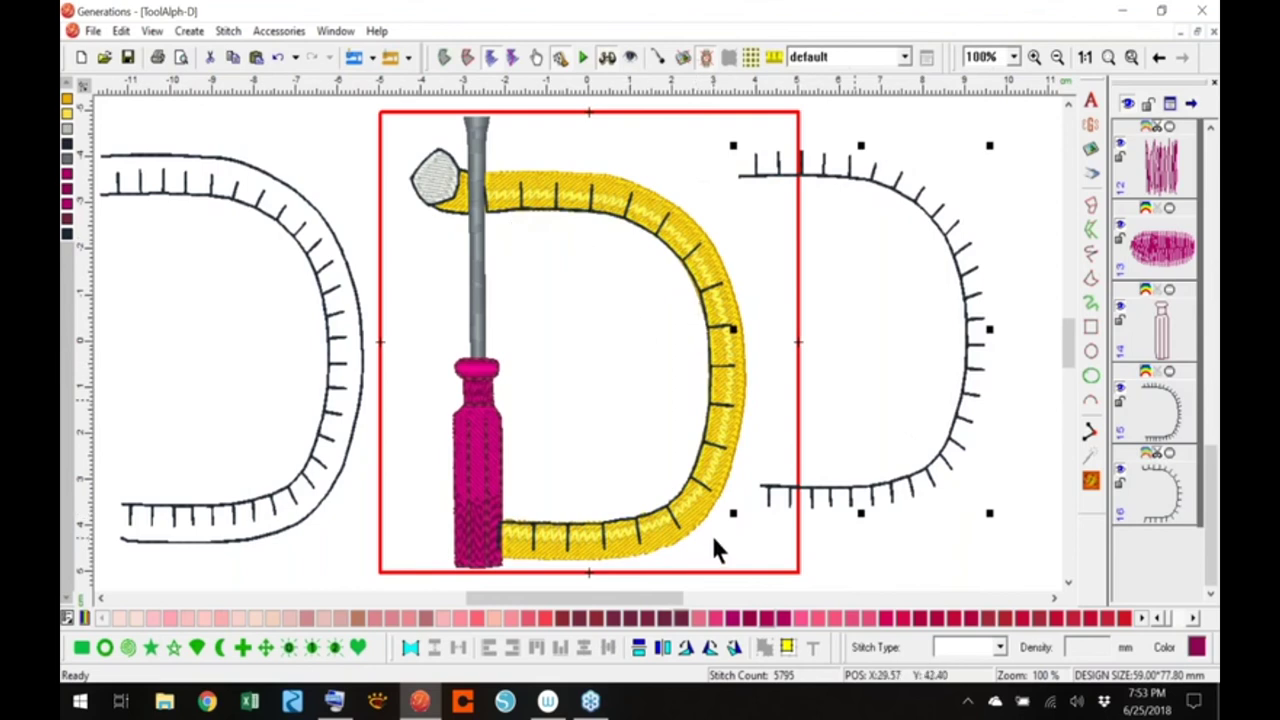
{"action": "left_click", "coordinate": [712, 378]}
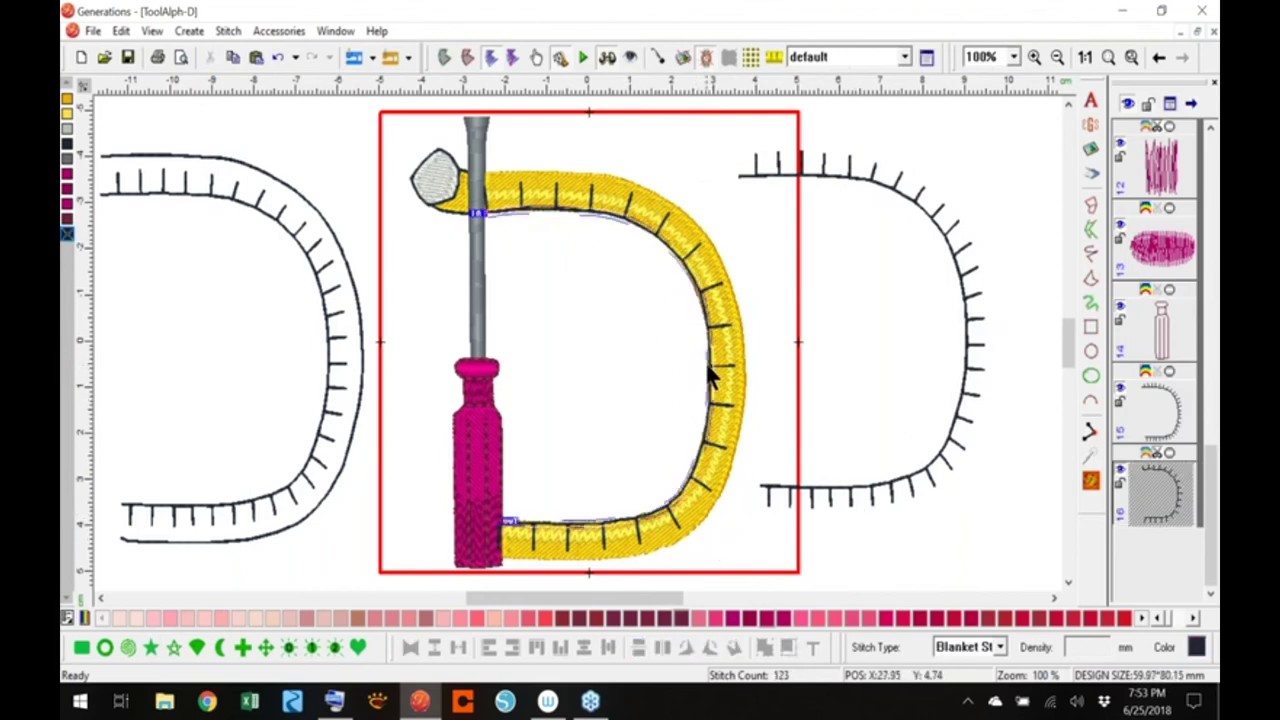
{"action": "double_click", "coordinate": [713, 372]}
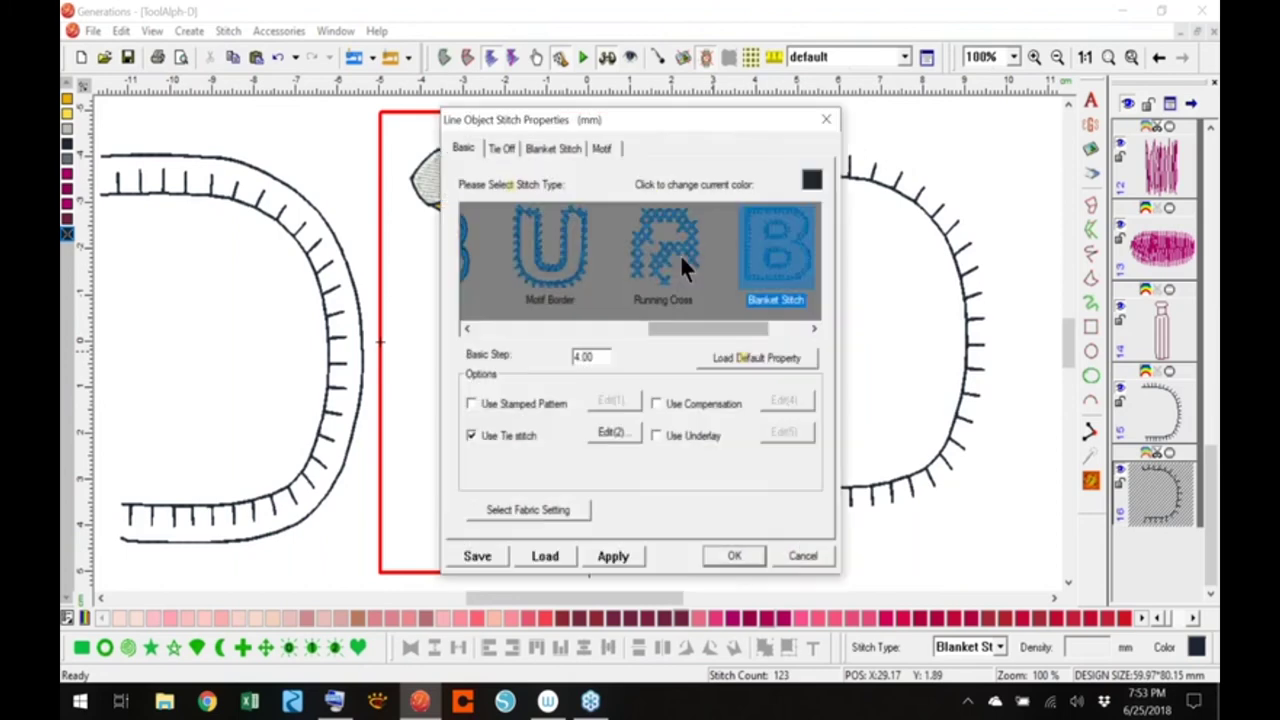
{"action": "left_click", "coordinate": [553, 148]}
{"action": "double_click", "coordinate": [580, 249]}
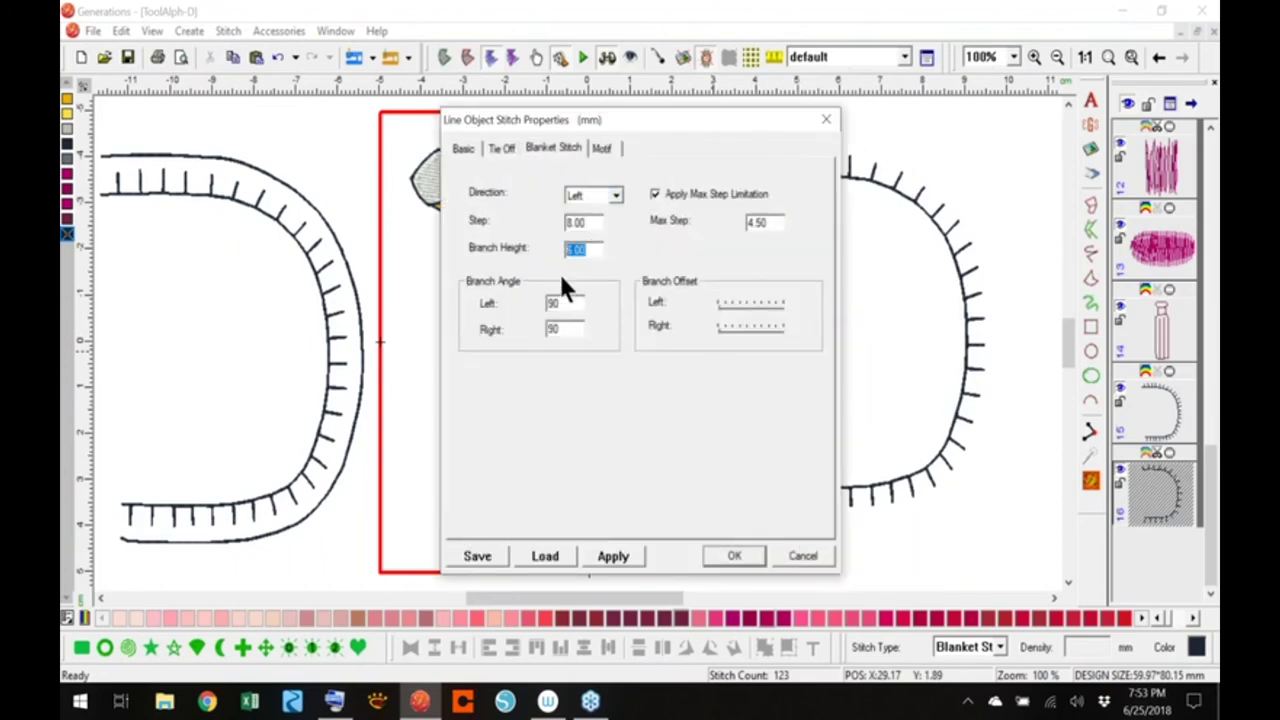
{"action": "type", "text": "5"}
{"action": "double_click", "coordinate": [580, 222]}
{"action": "type", "text": "7"}
{"action": "left_click", "coordinate": [721, 555]}
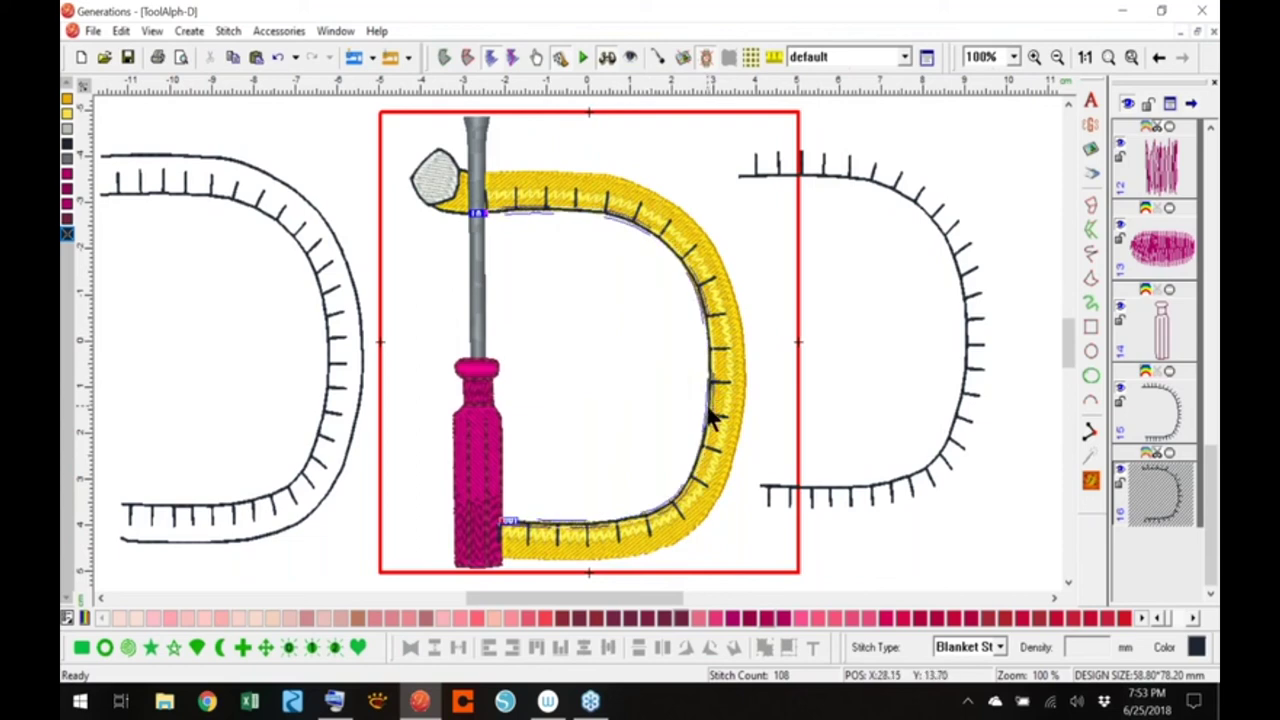
Move the tape's inner-edge blanket stitch line up the sewing order, to just before the spare double-run tick marks
{"action": "left_click", "coordinate": [854, 354]}
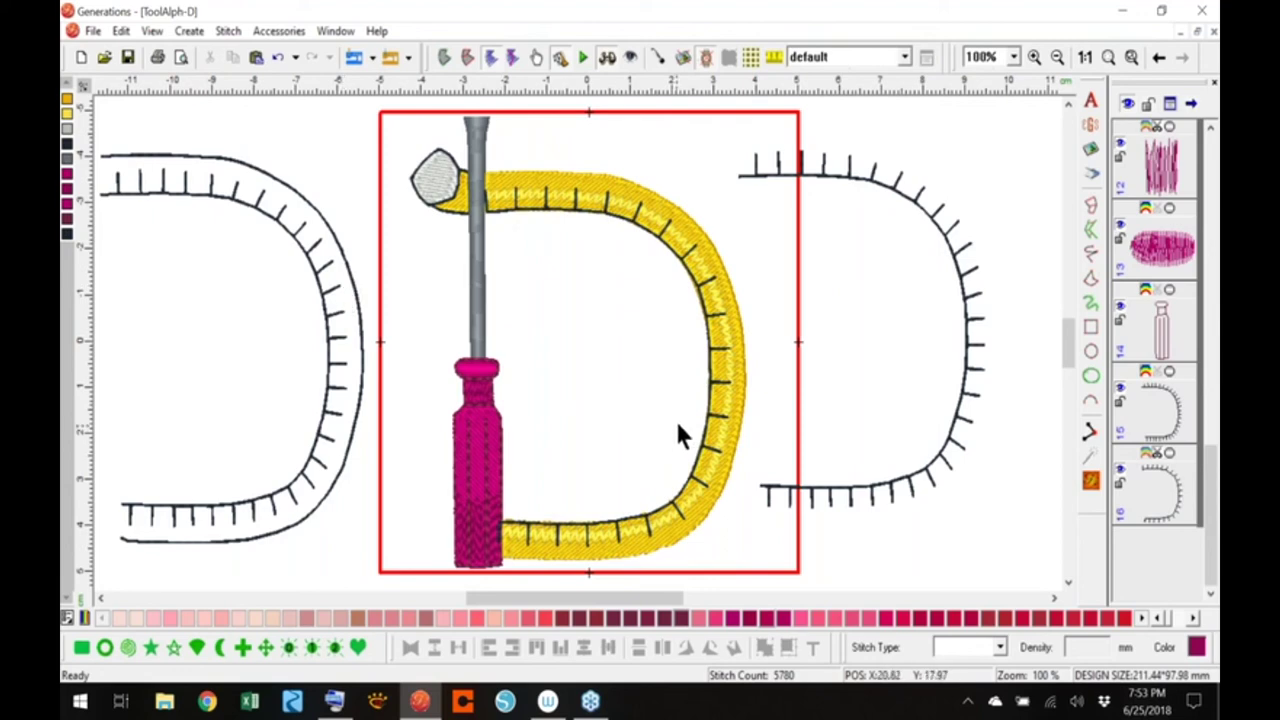
{"action": "left_click", "coordinate": [1162, 482]}
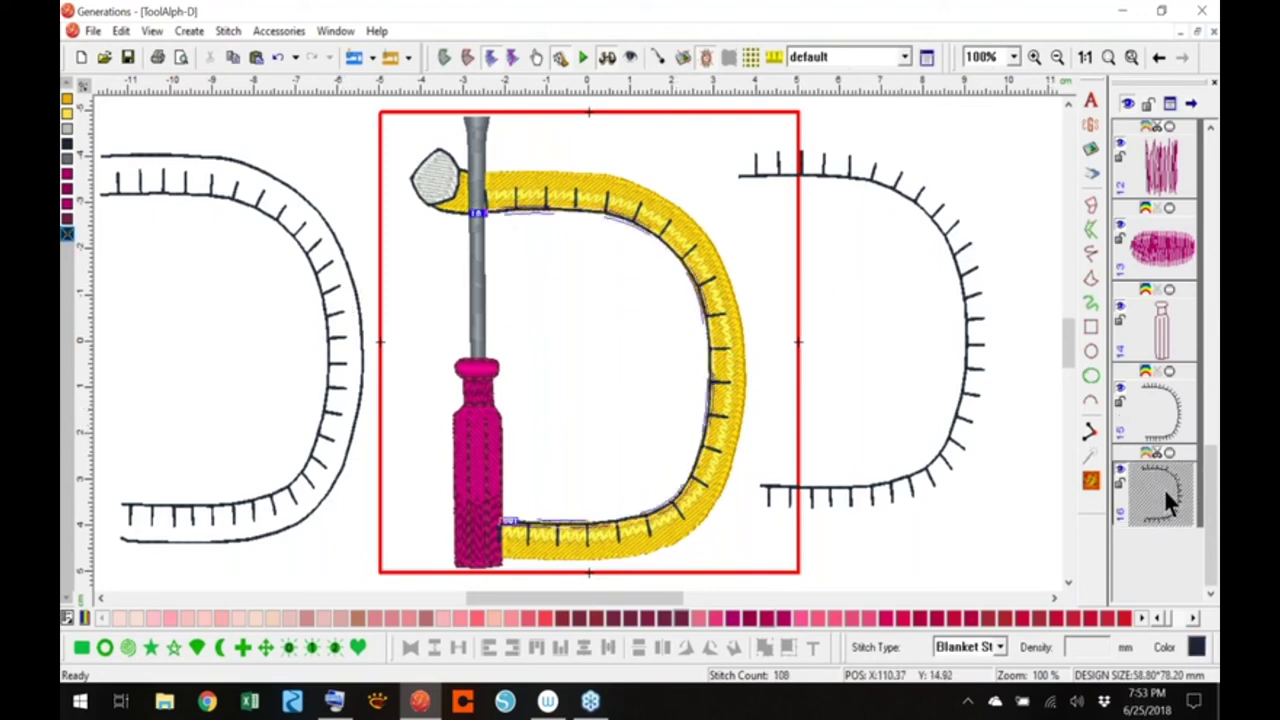
{"action": "mouse_move", "coordinate": [1150, 480]}
{"action": "left_mouse_down"}
{"action": "mouse_move", "coordinate": [1145, 112]}
{"action": "mouse_move", "coordinate": [1140, 385]}
{"action": "mouse_move", "coordinate": [1136, 370]}
{"action": "left_mouse_up"}
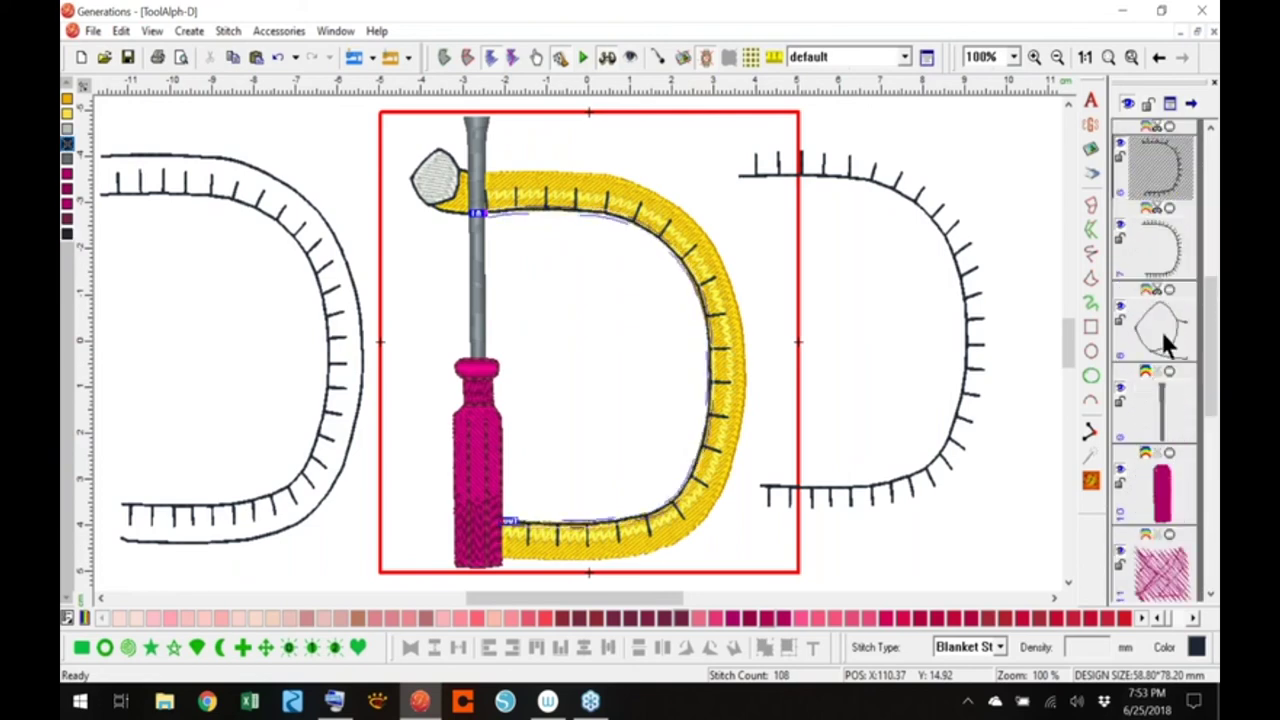
Delete the spare tick marks, outline curve and blanket stitch curve lying on both sides of the D
{"action": "left_click", "coordinate": [1167, 240]}
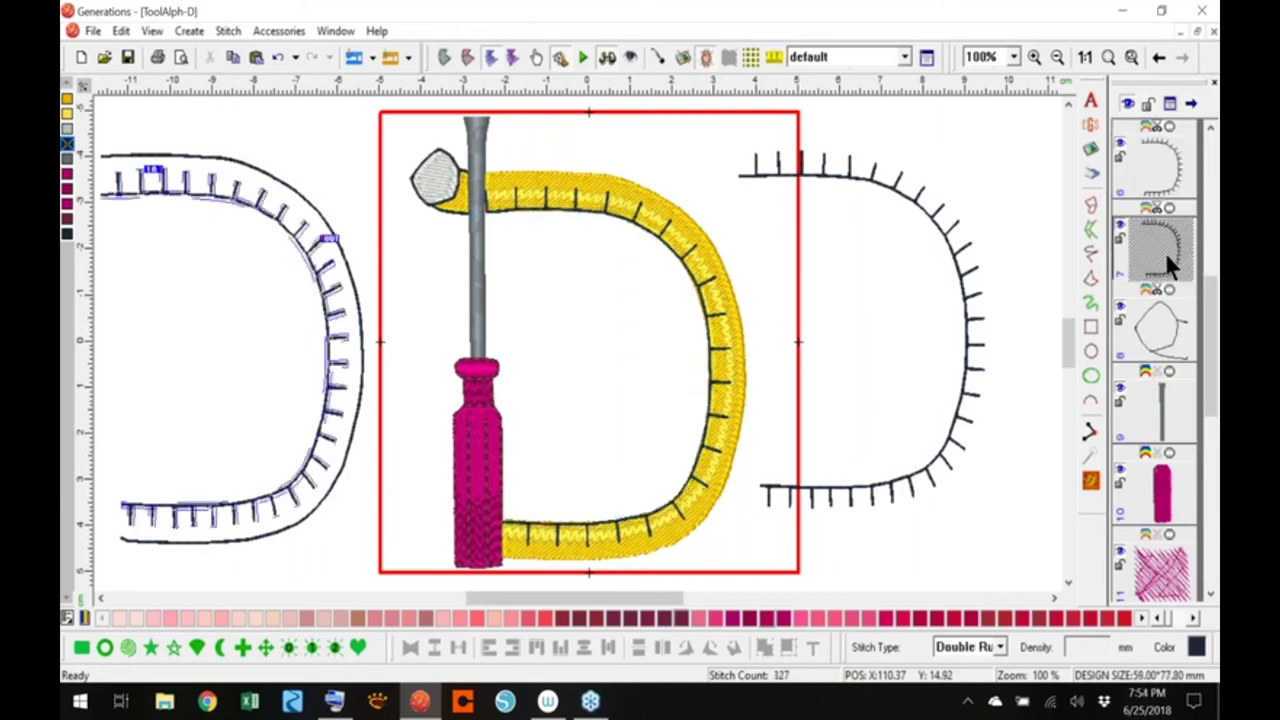
{"action": "key", "text": "Delete"}
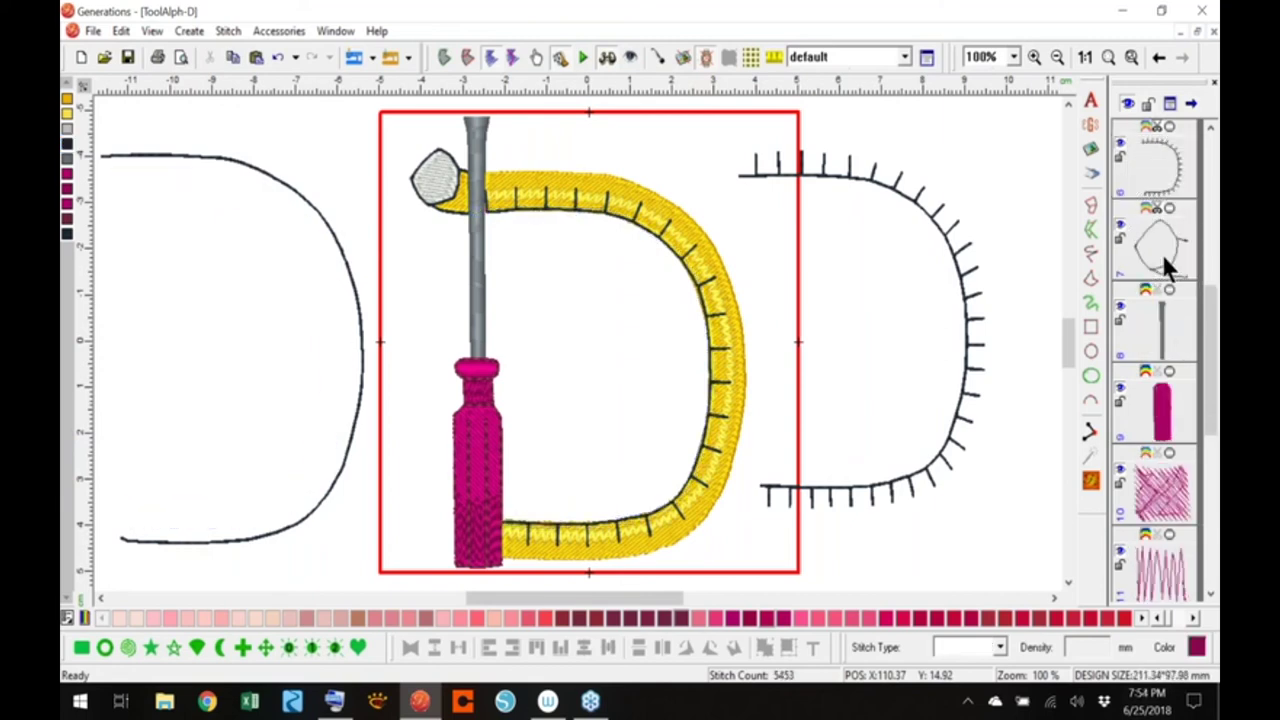
{"action": "left_click", "coordinate": [363, 331]}
{"action": "key", "text": "Delete"}
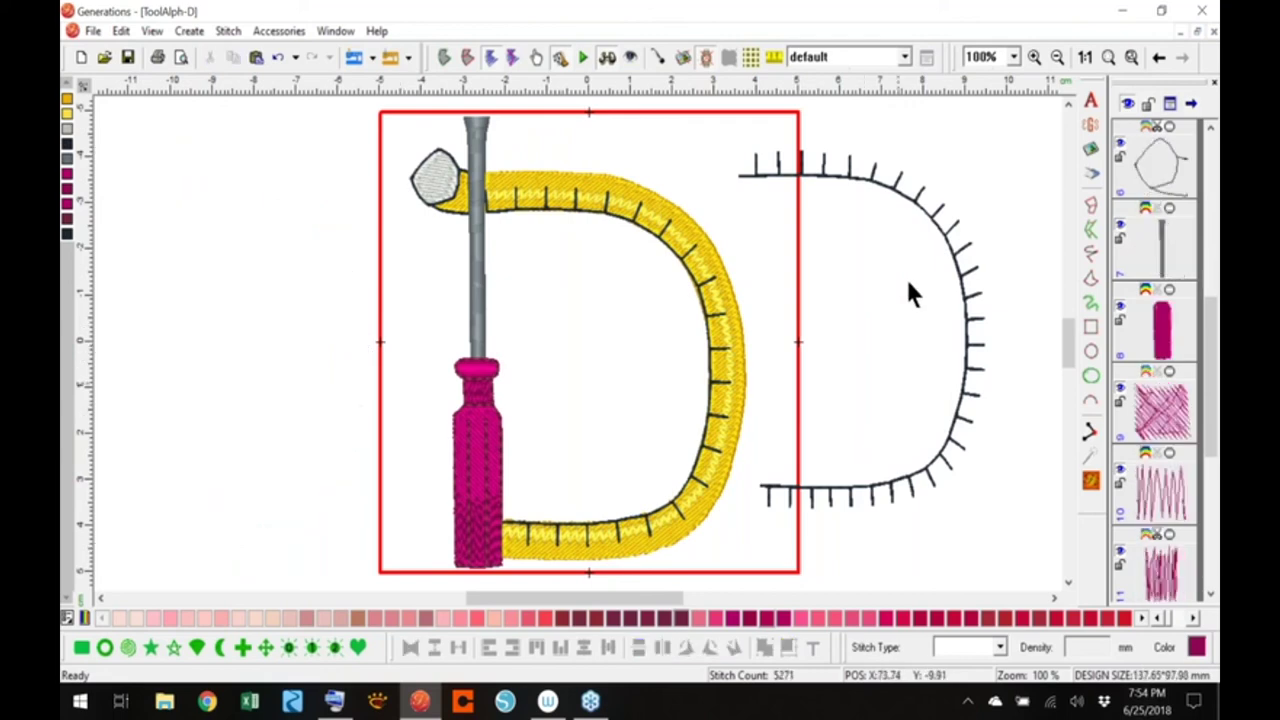
{"action": "left_click", "coordinate": [928, 216]}
{"action": "key", "text": "ctrl+z"}
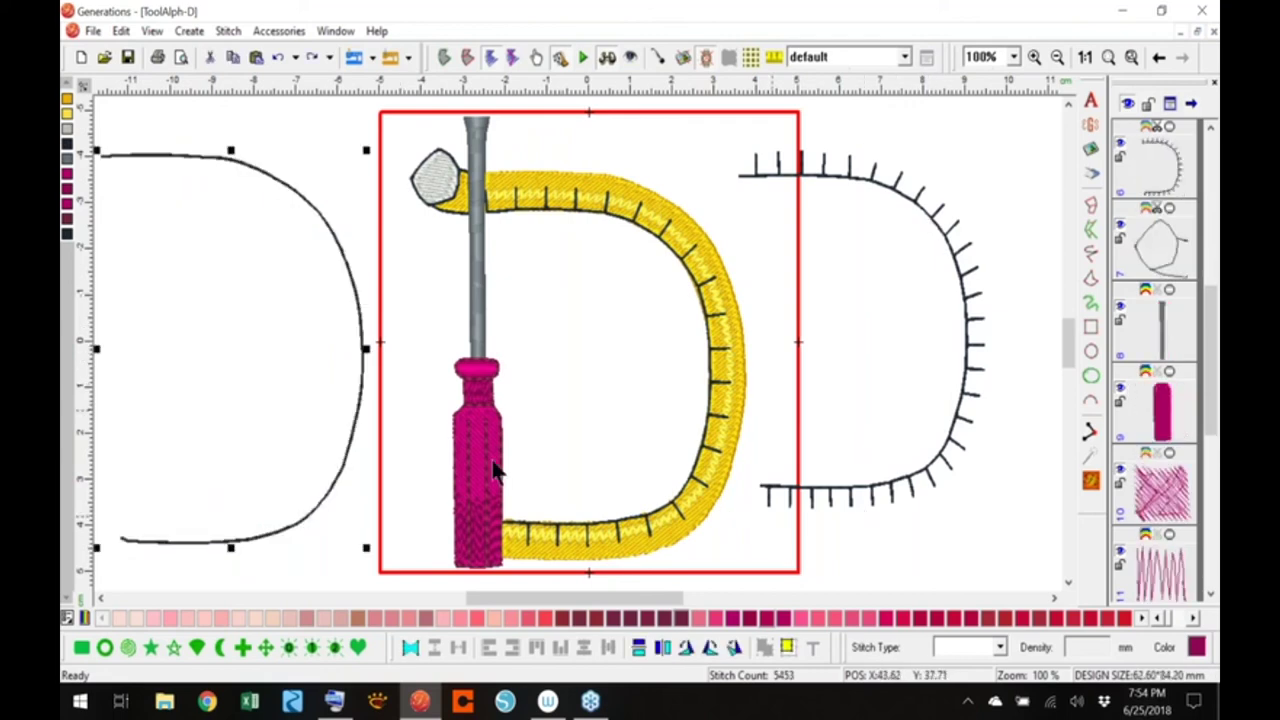
{"action": "key", "text": "Delete"}
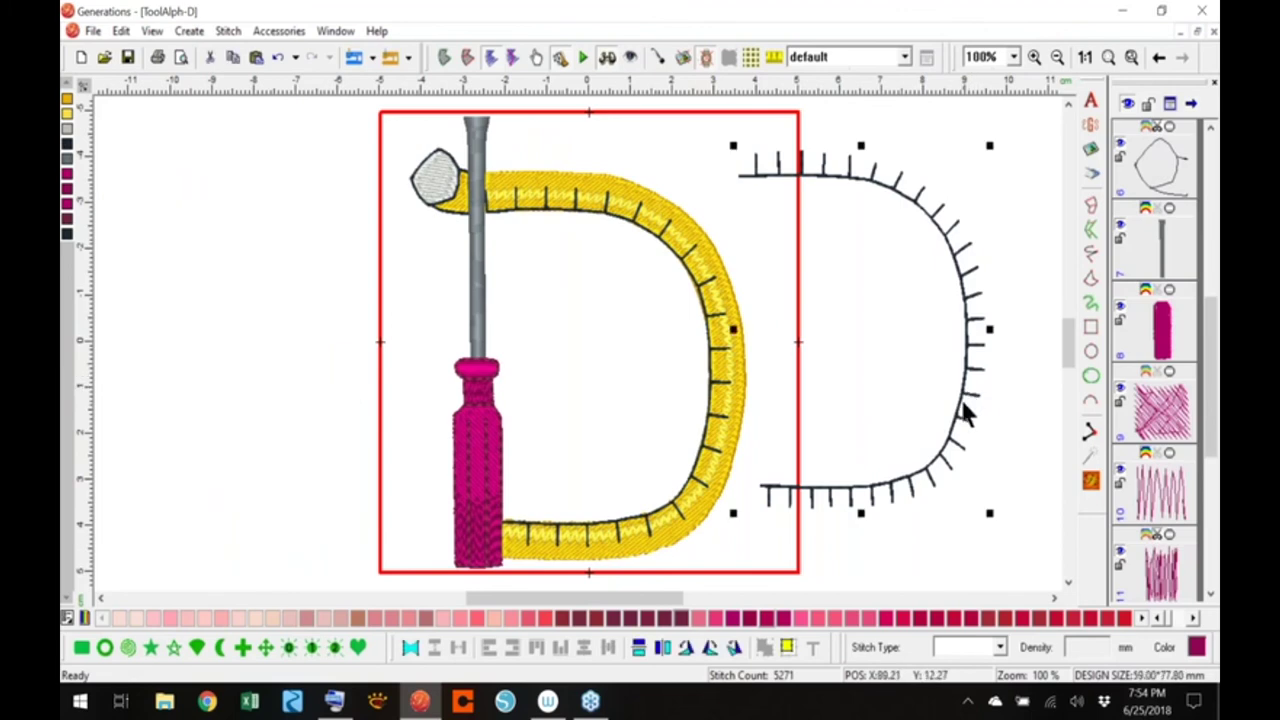
{"action": "left_click", "coordinate": [971, 400]}
{"action": "key", "text": "Delete"}
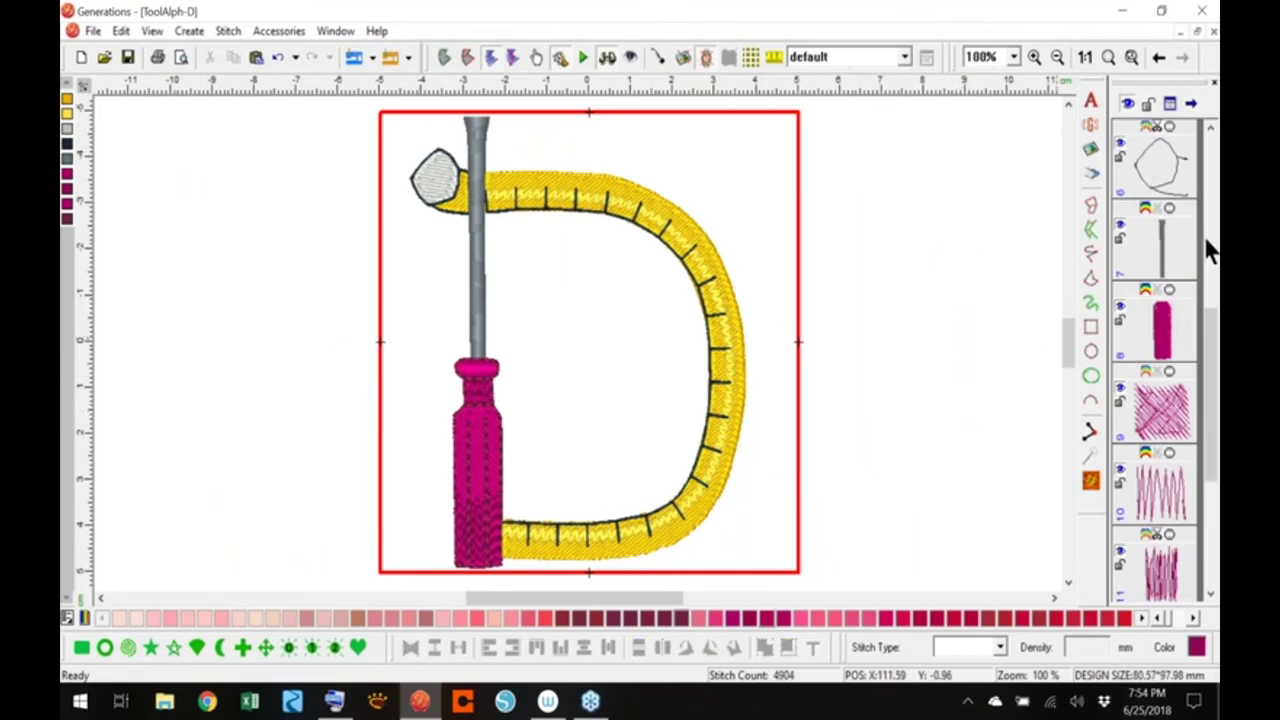
Draw a freehand triple-run line diagonally outward from the tape's inner edge, spanning about 18.5 by 18.3 mm
{"action": "left_click", "coordinate": [1212, 31]}
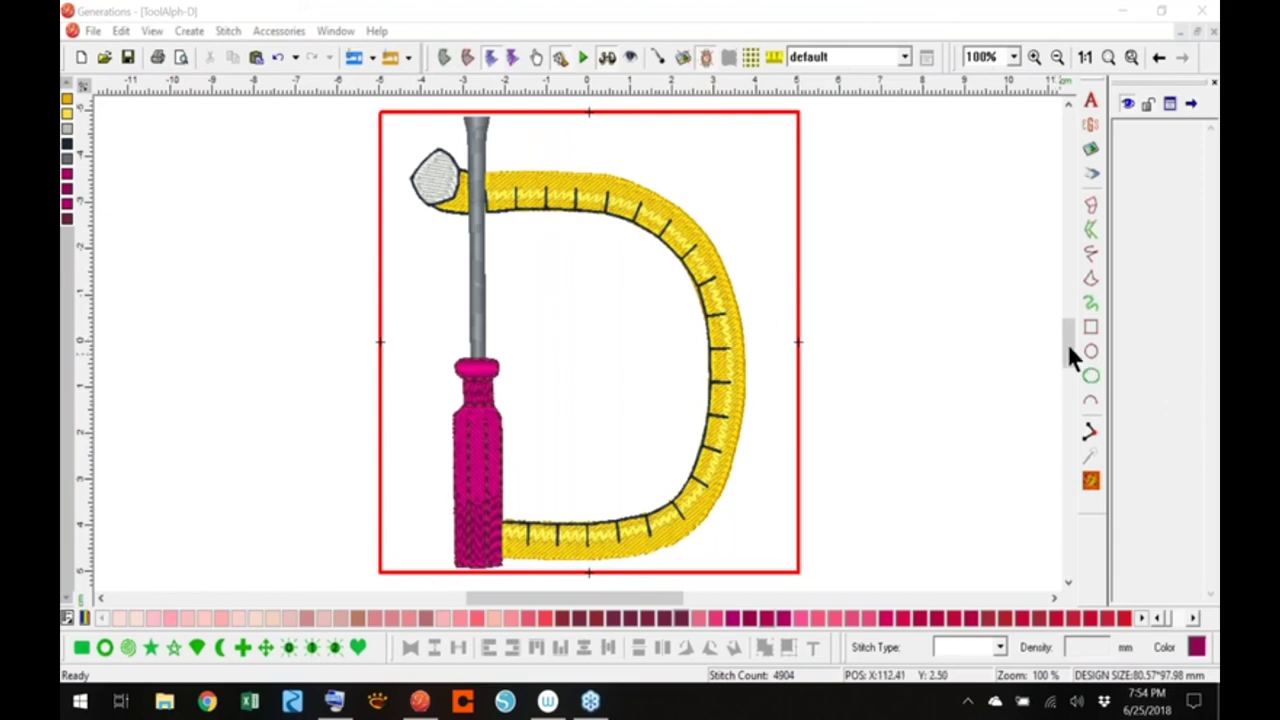
{"action": "left_click", "coordinate": [1090, 253]}
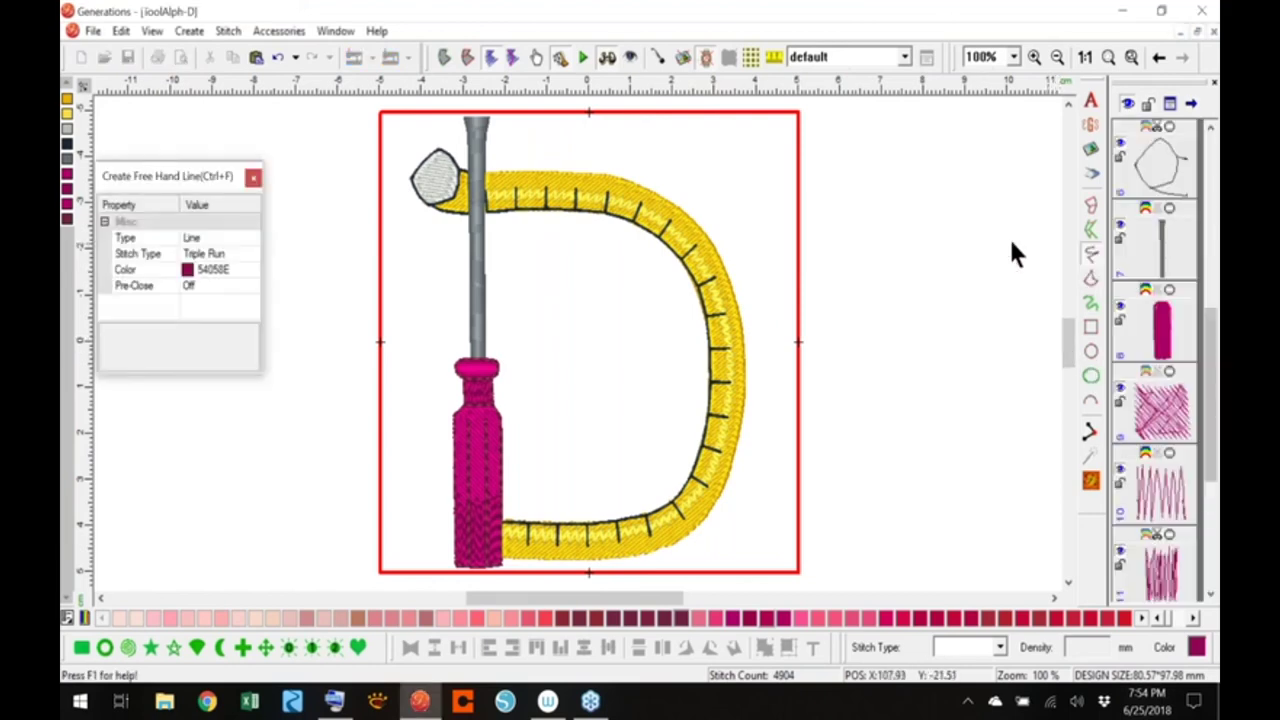
{"action": "left_click", "coordinate": [670, 246]}
{"action": "double_click", "coordinate": [748, 163]}
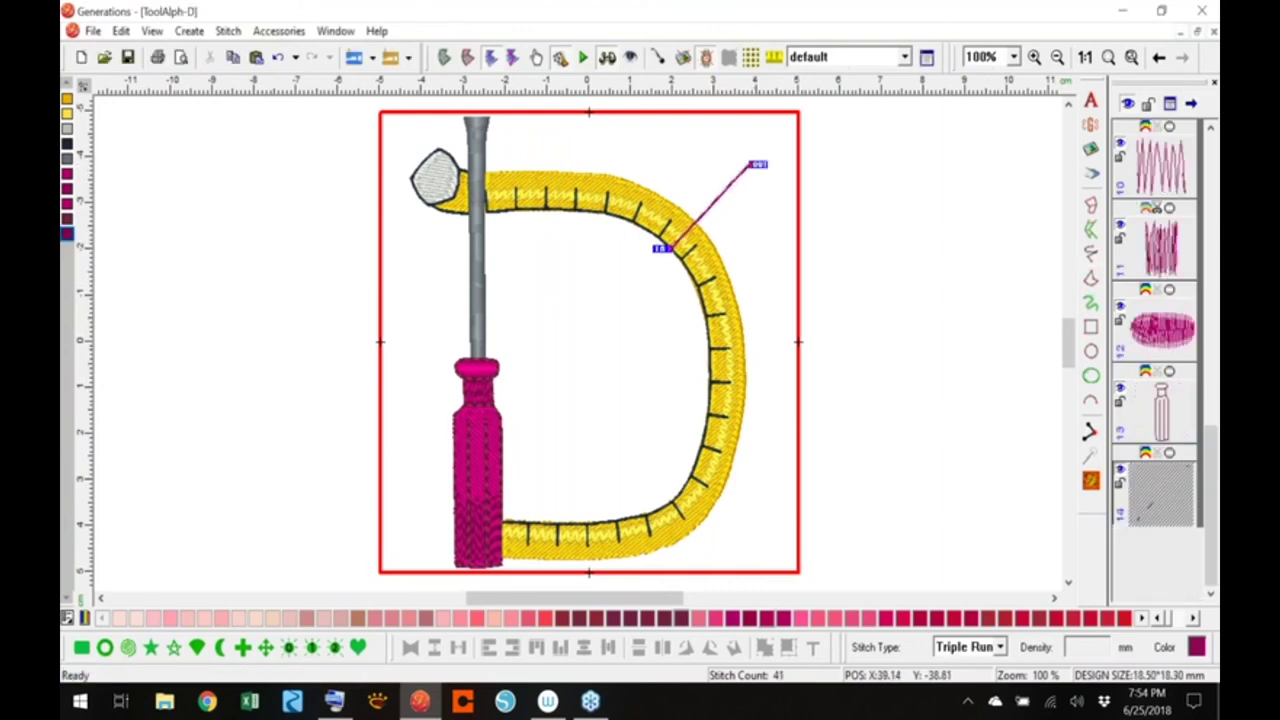
Merge the diagonal line's outline with the tape's inner-edge blanket stitch line and regenerate the stitches
{"action": "left_click", "coordinate": [709, 349]}
{"action": "left_click", "coordinate": [711, 363]}
{"action": "left_click", "coordinate": [444, 56]}
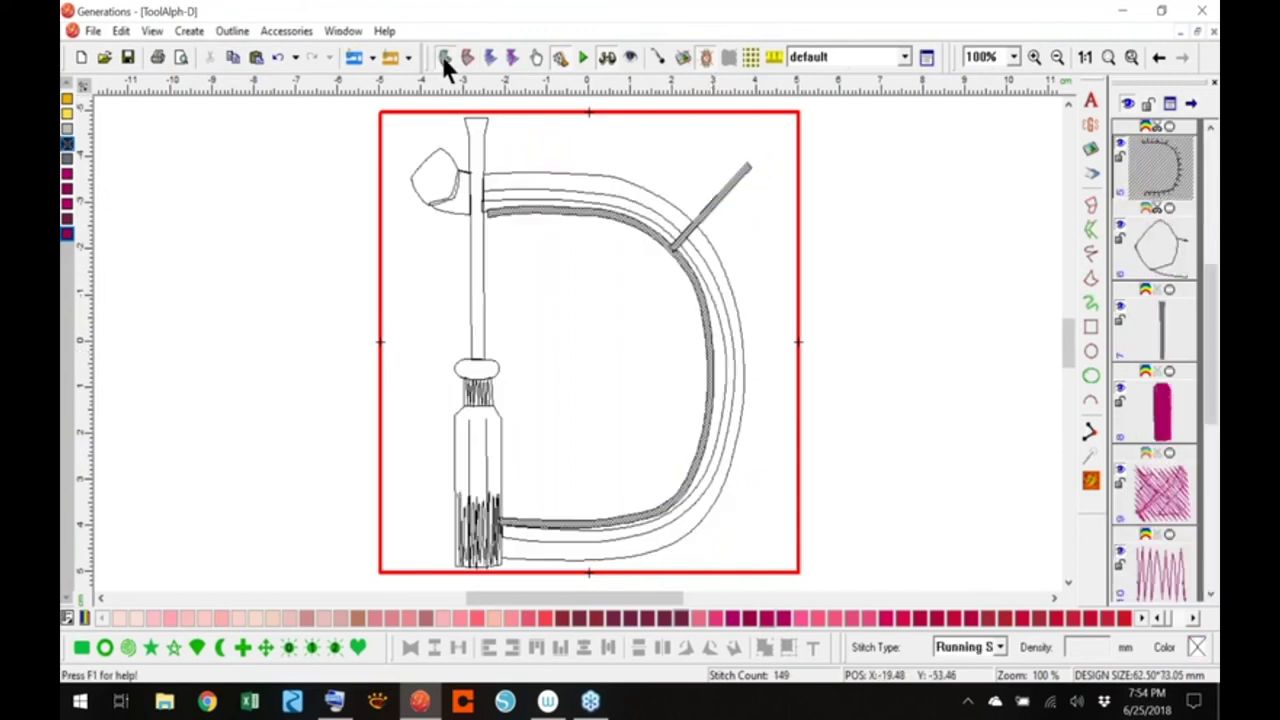
{"action": "right_click", "coordinate": [711, 220]}
{"action": "left_click", "coordinate": [760, 358]}
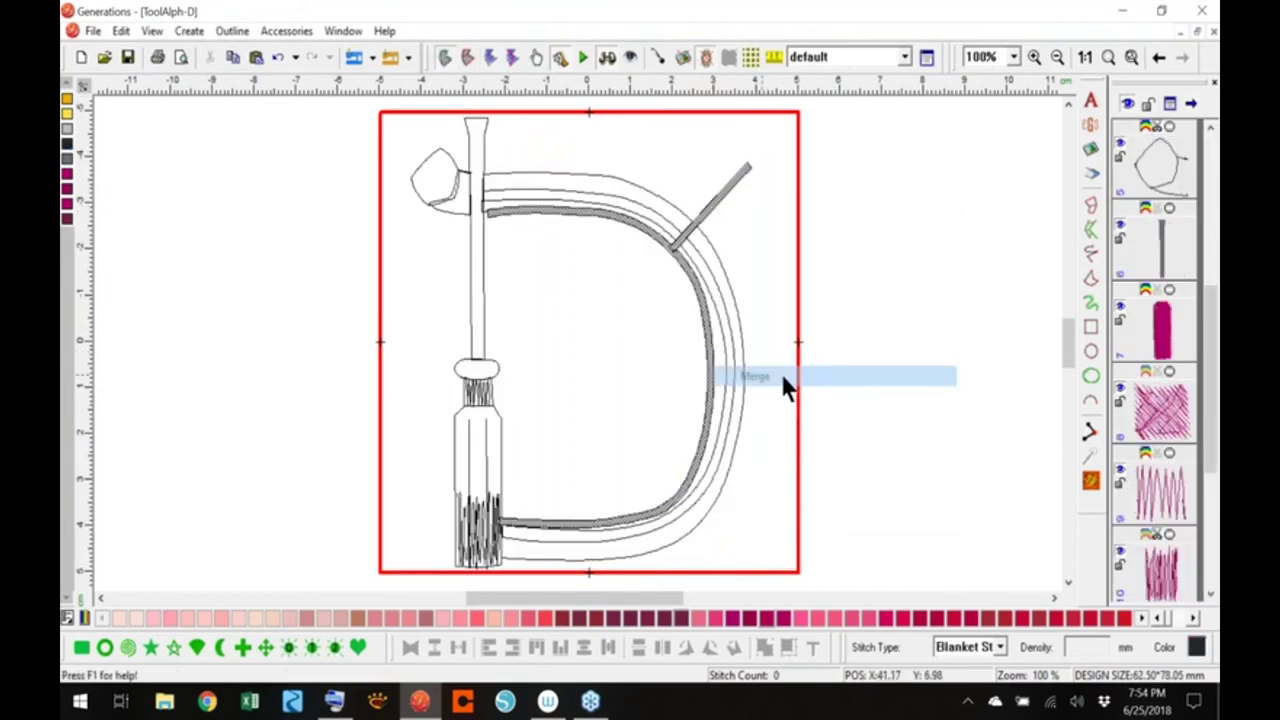
{"action": "left_click", "coordinate": [1091, 481]}
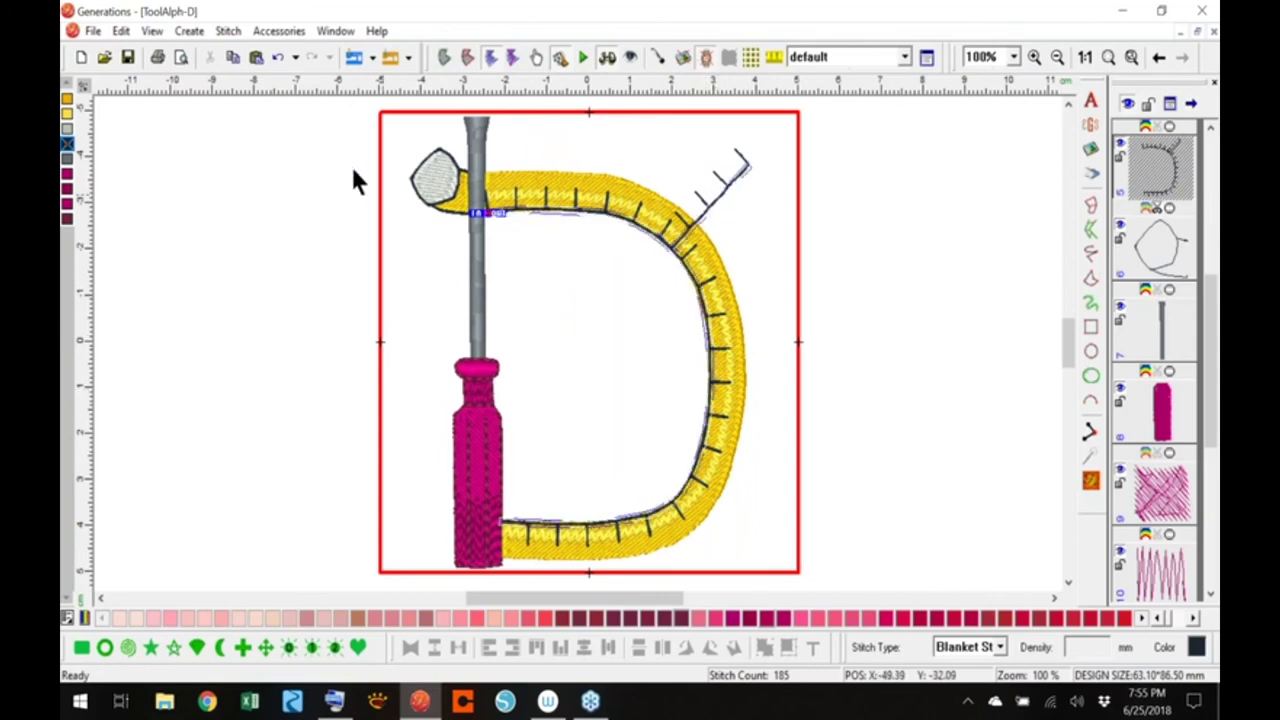
Undo the merge and remove the extra diagonal line from the stitched design
{"action": "left_click", "coordinate": [276, 57]}
{"action": "left_click", "coordinate": [277, 57]}
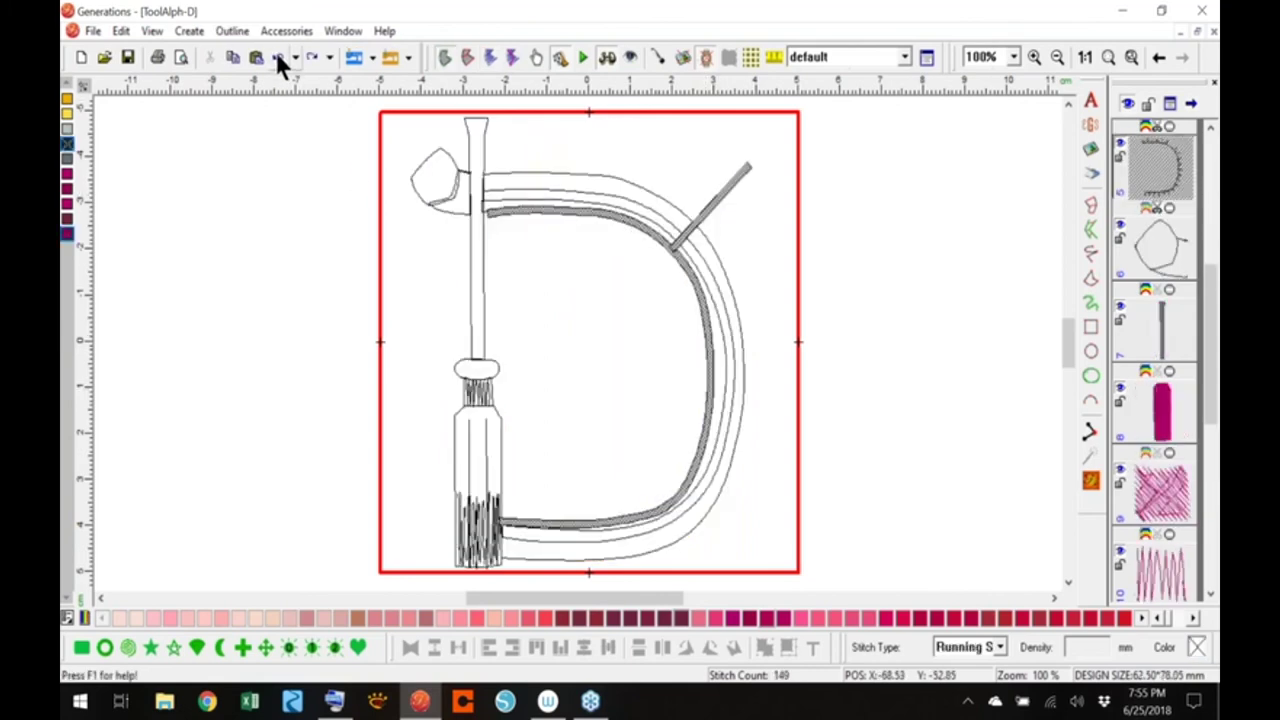
{"action": "left_click", "coordinate": [1094, 483]}
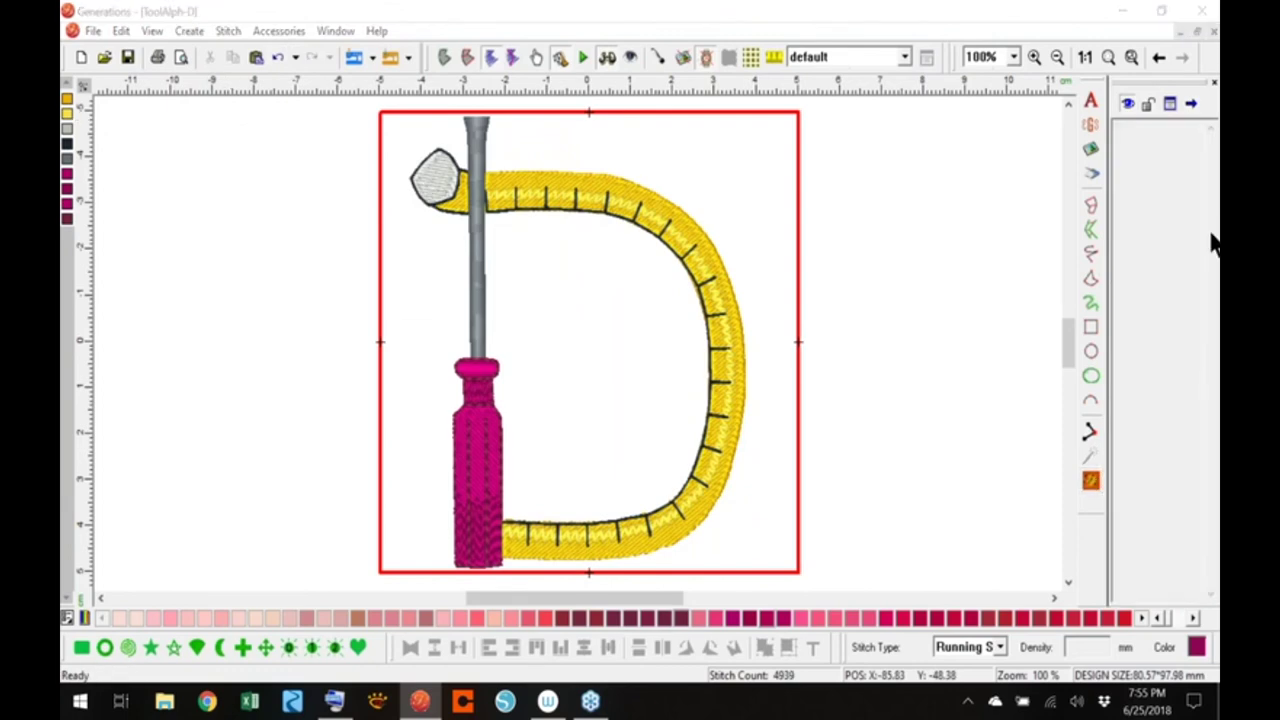